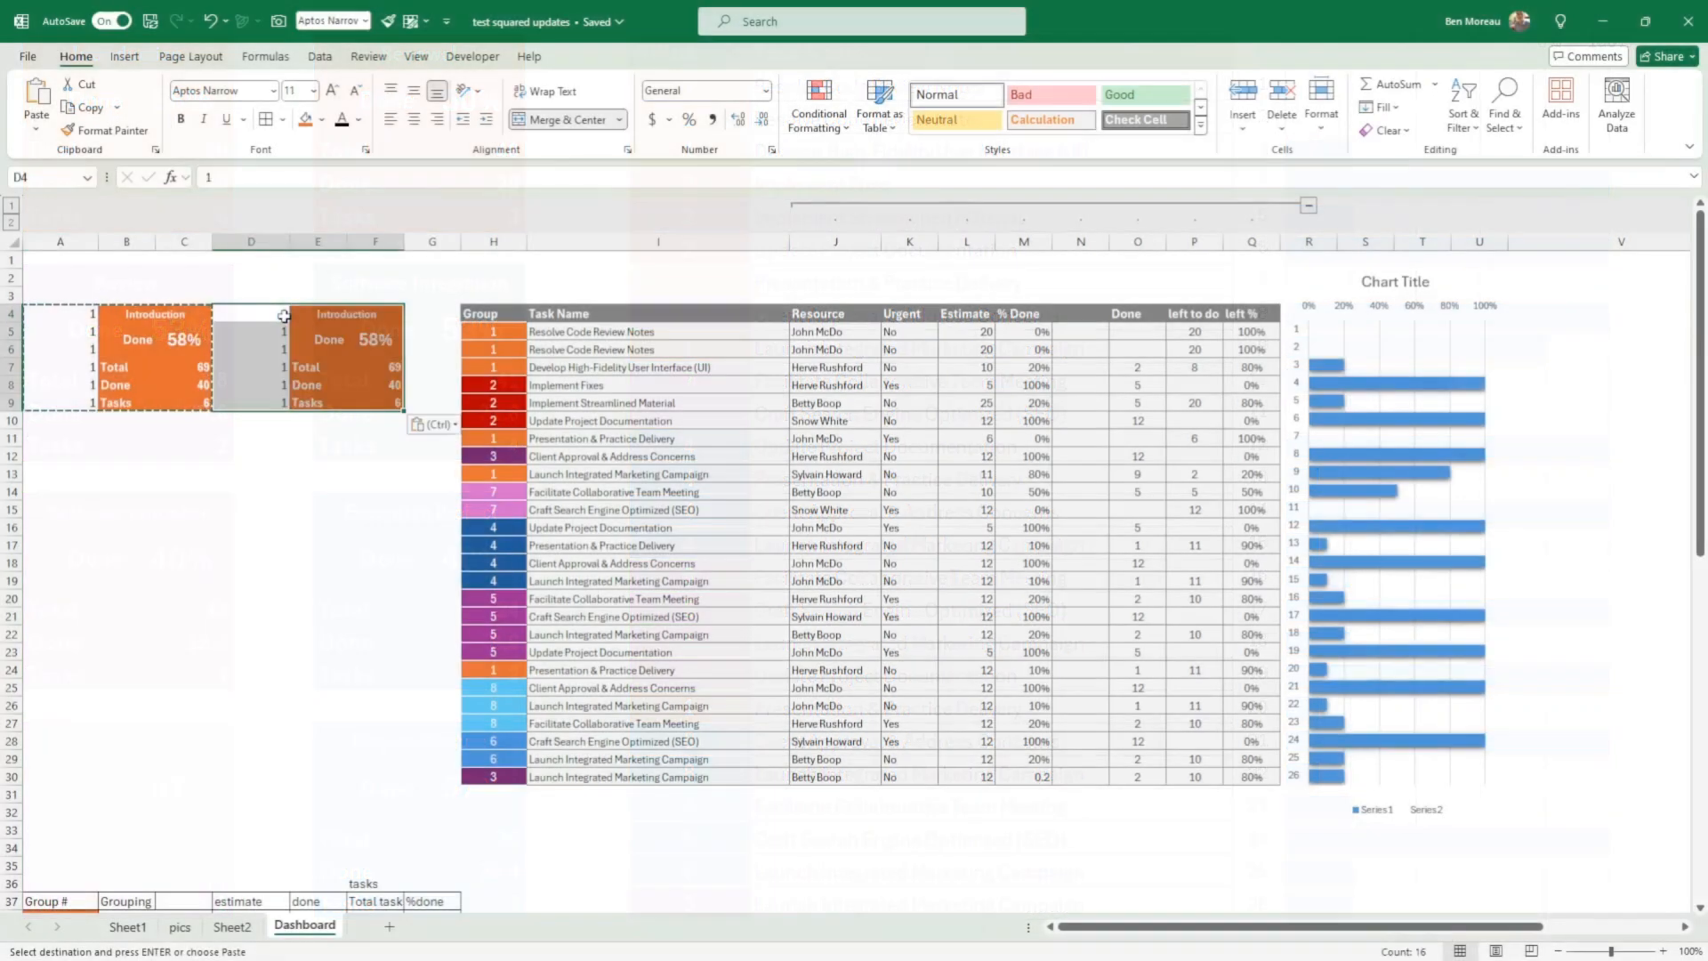
Step: Paste the copied Introduction card (A4:C9) below the original at A11, A18 and A25
click(55, 437)
key(ctrl+v)
click(57, 562)
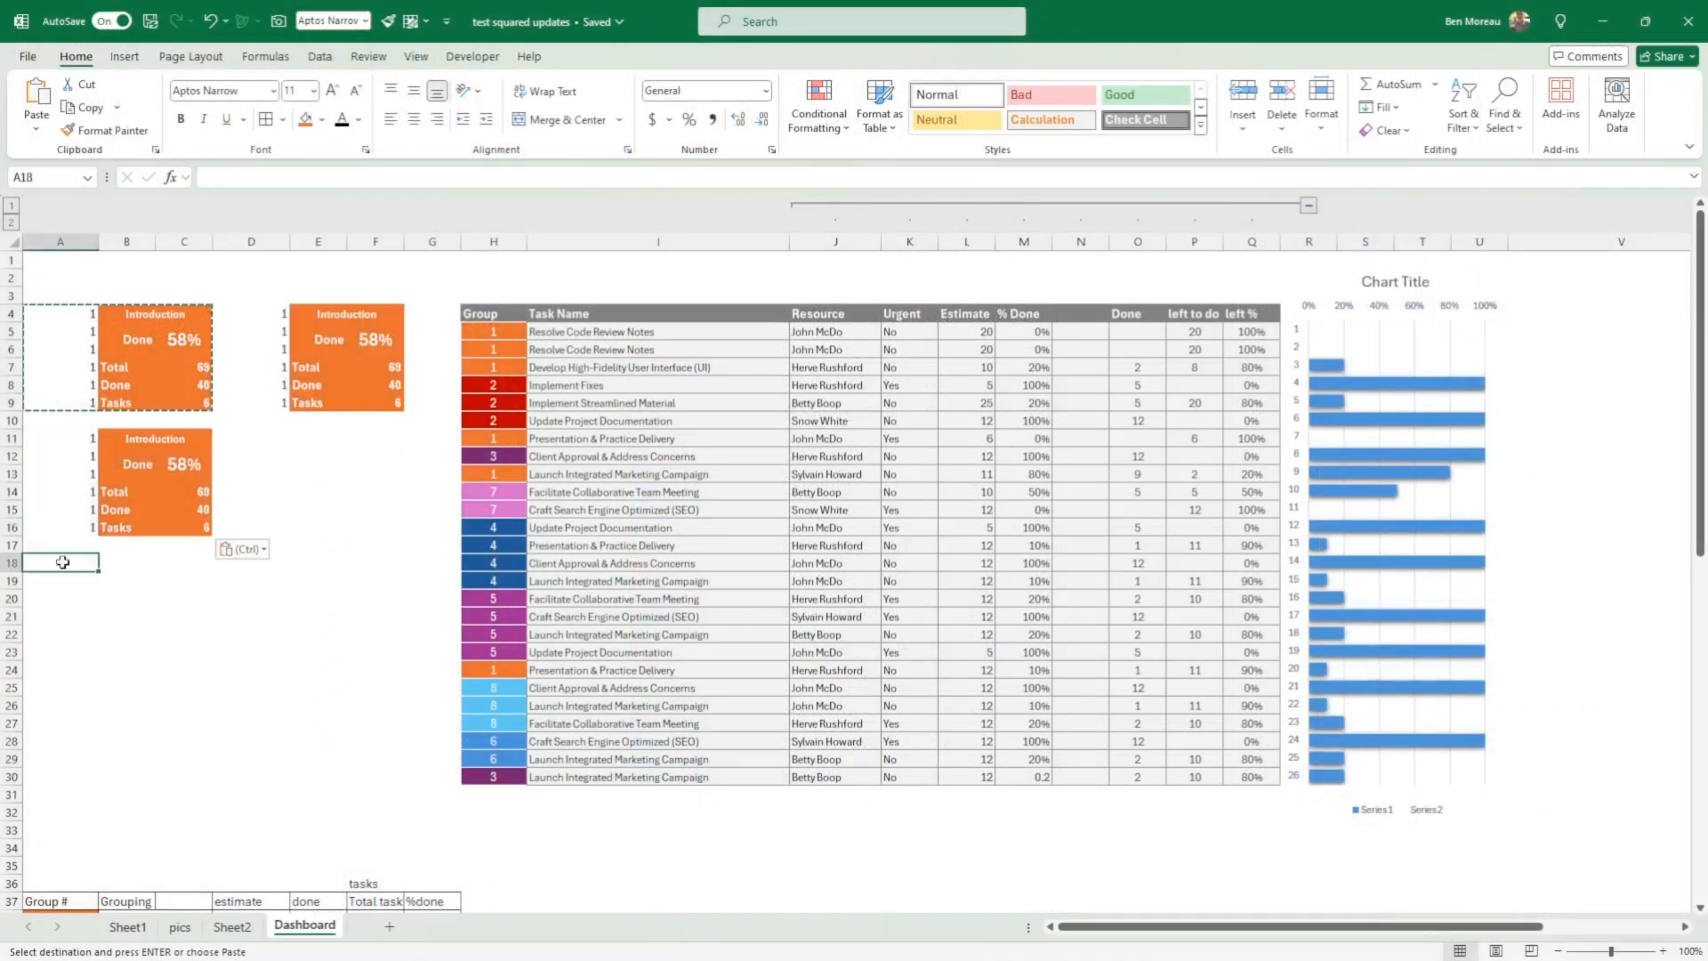
key(ctrl+v)
click(57, 686)
key(ctrl+v)
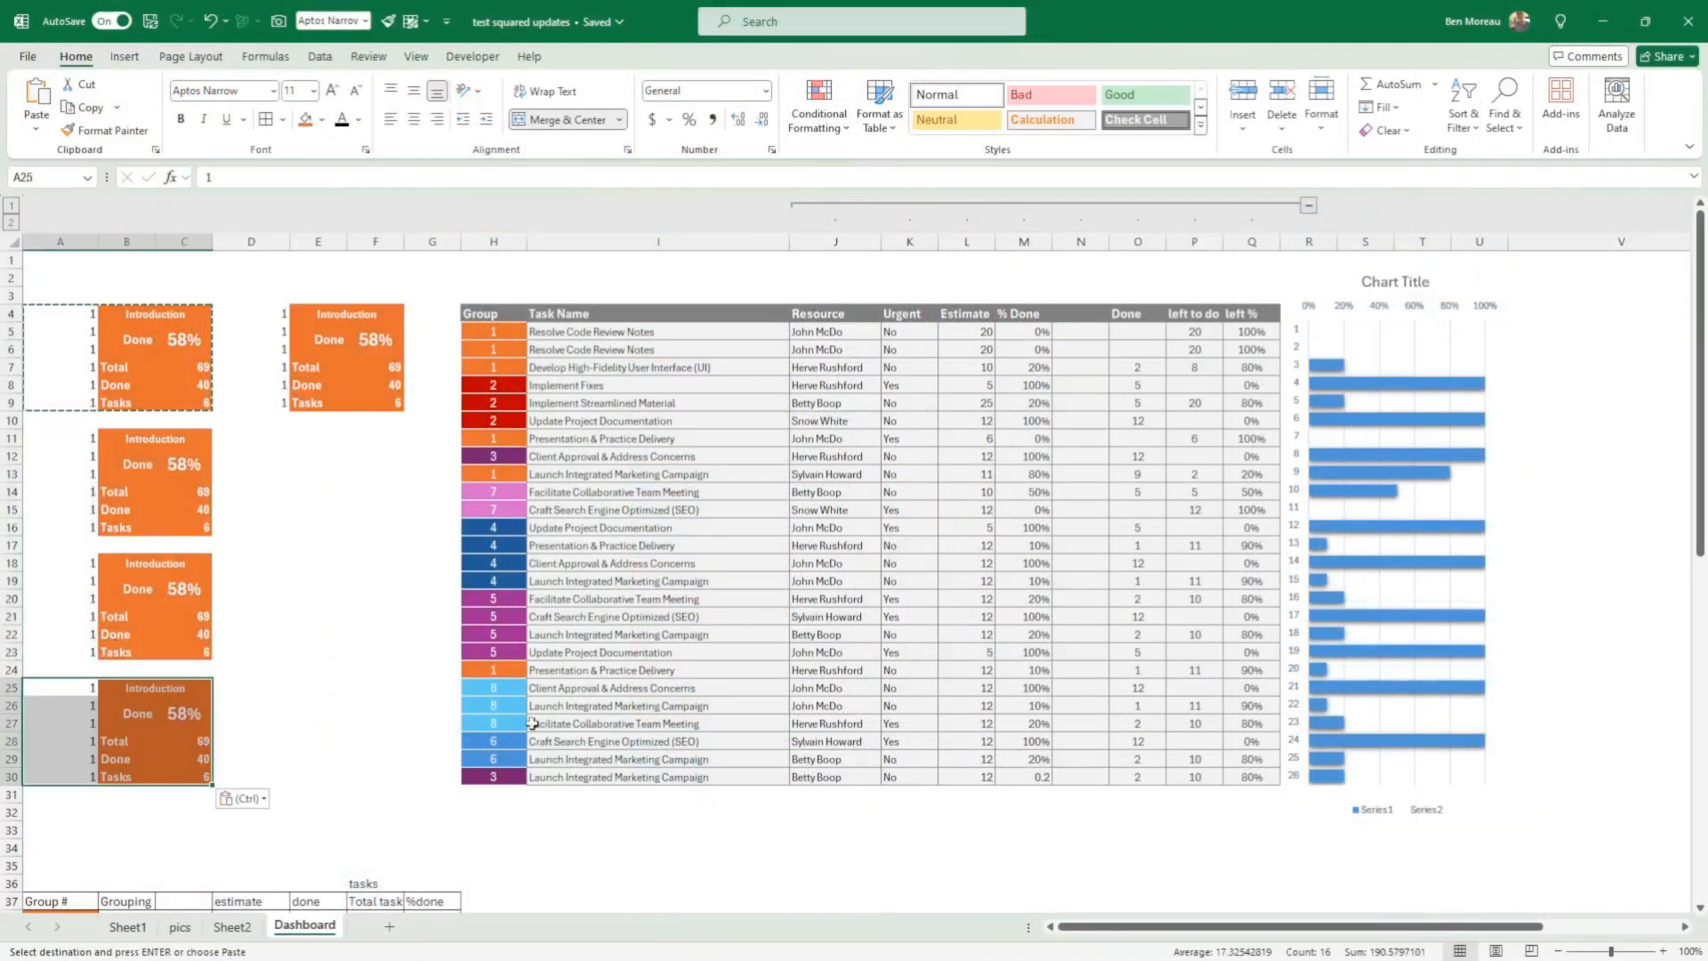
click(561, 332)
click(295, 438)
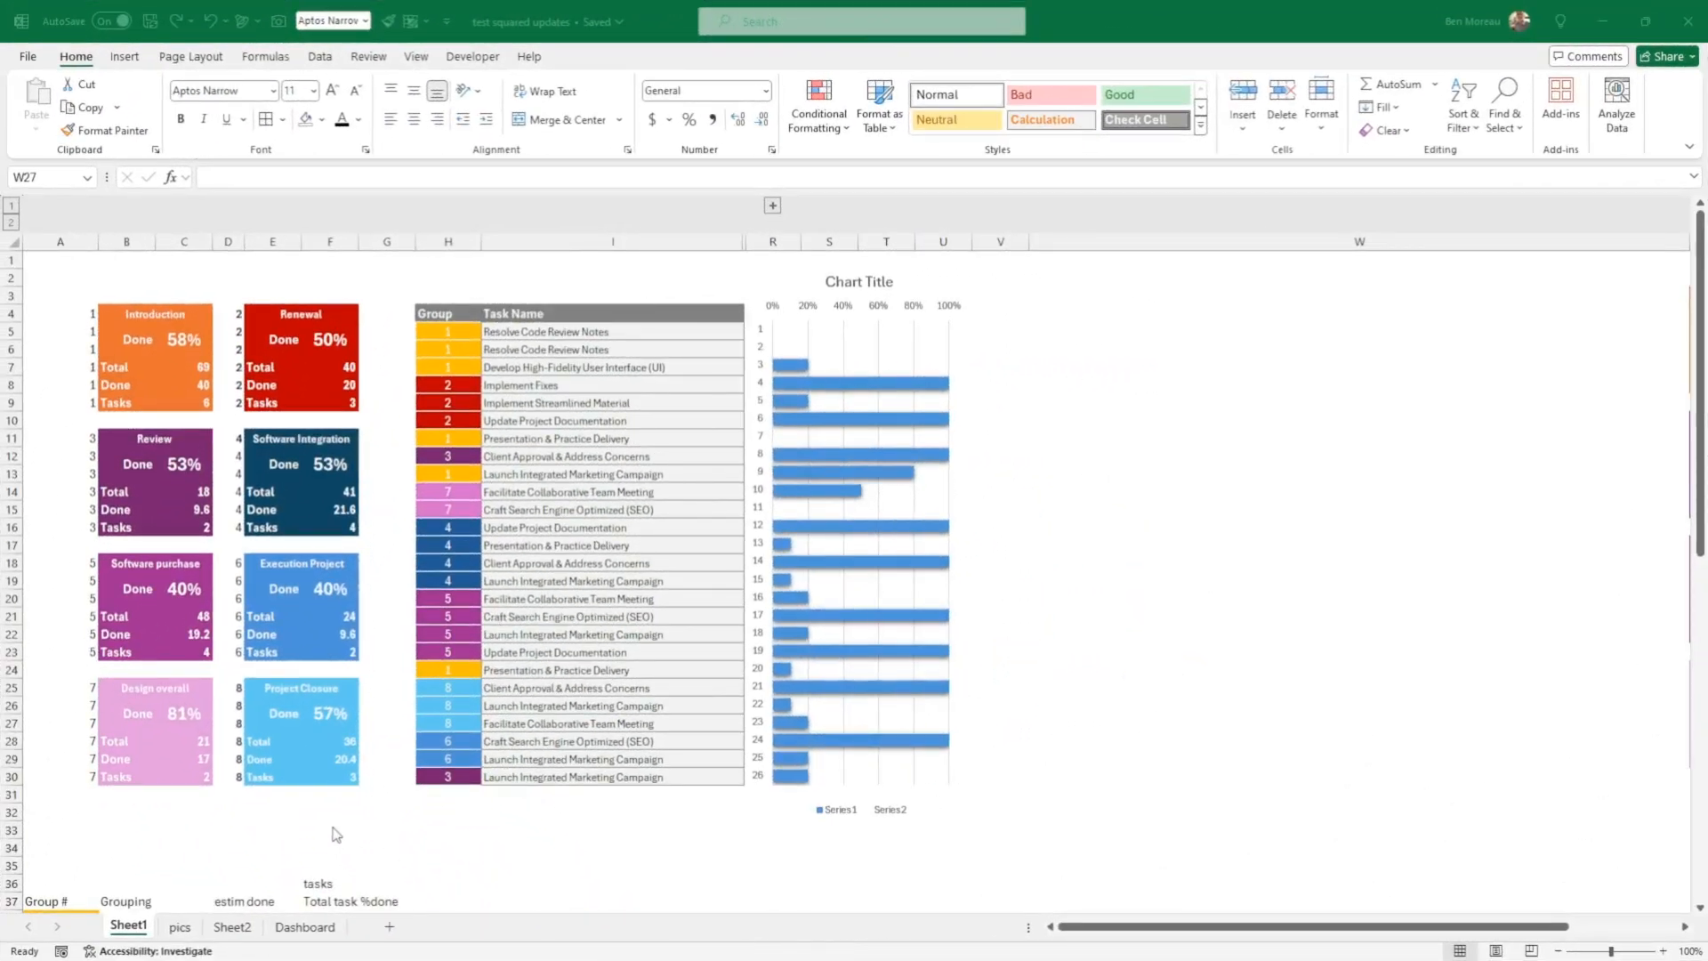
Step: Expand the grouped columns J to Q on Sheet1 to view the task details and collapse them again
click(771, 208)
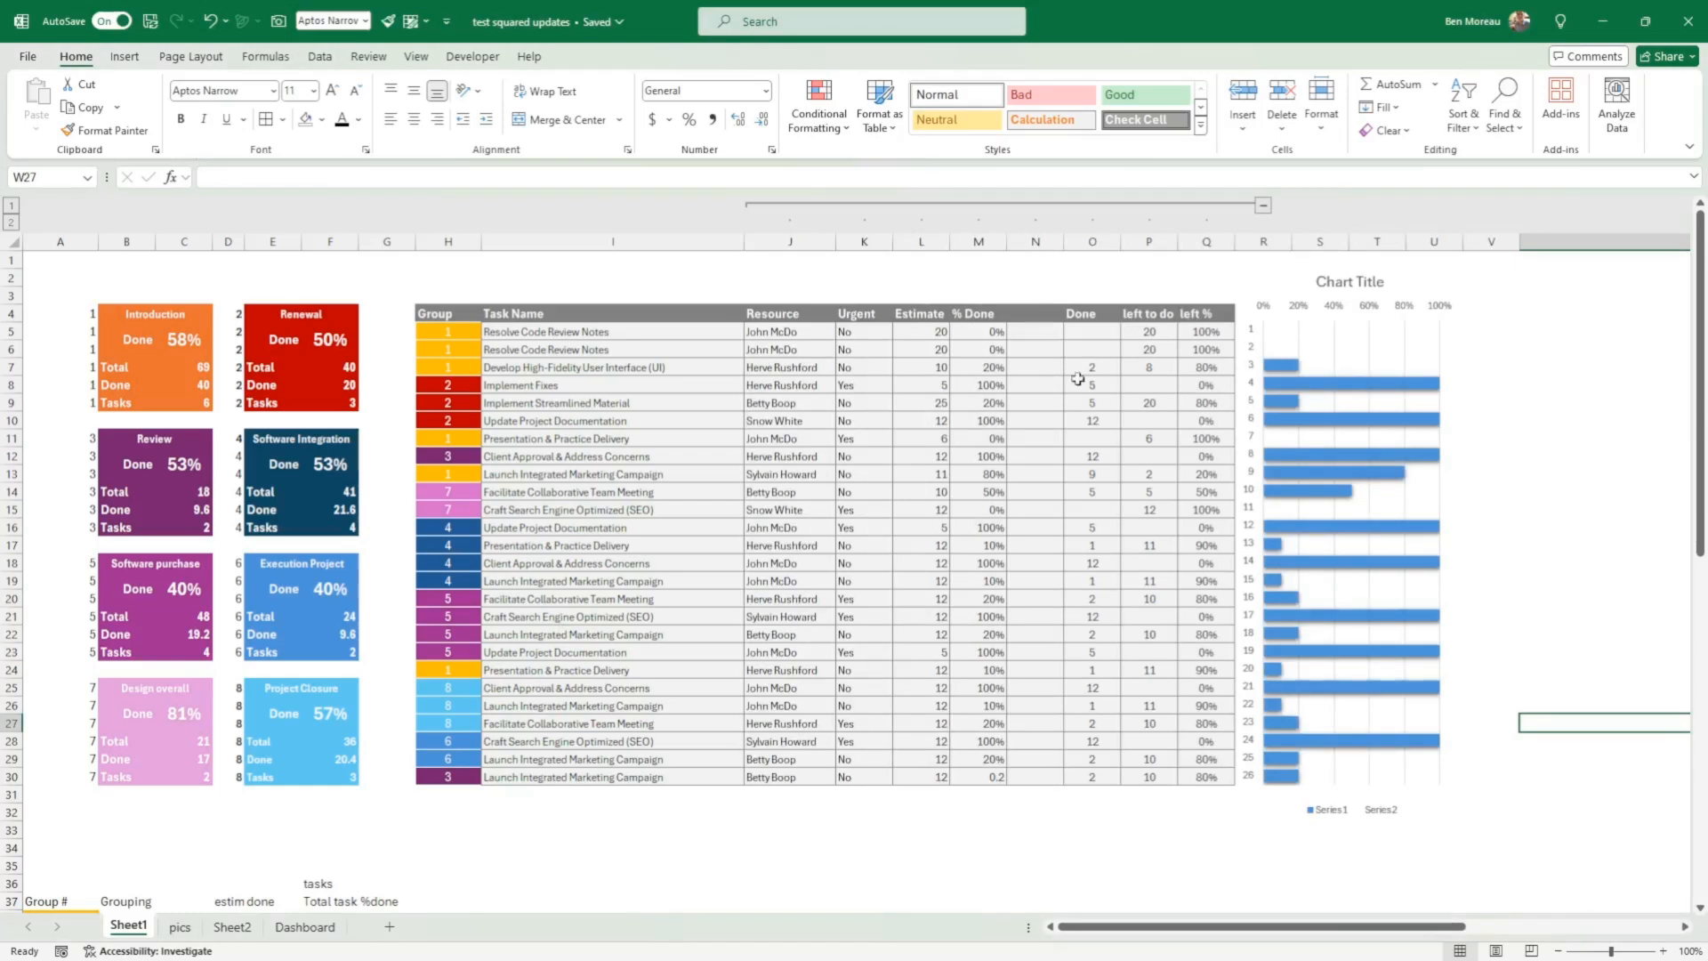
click(1263, 207)
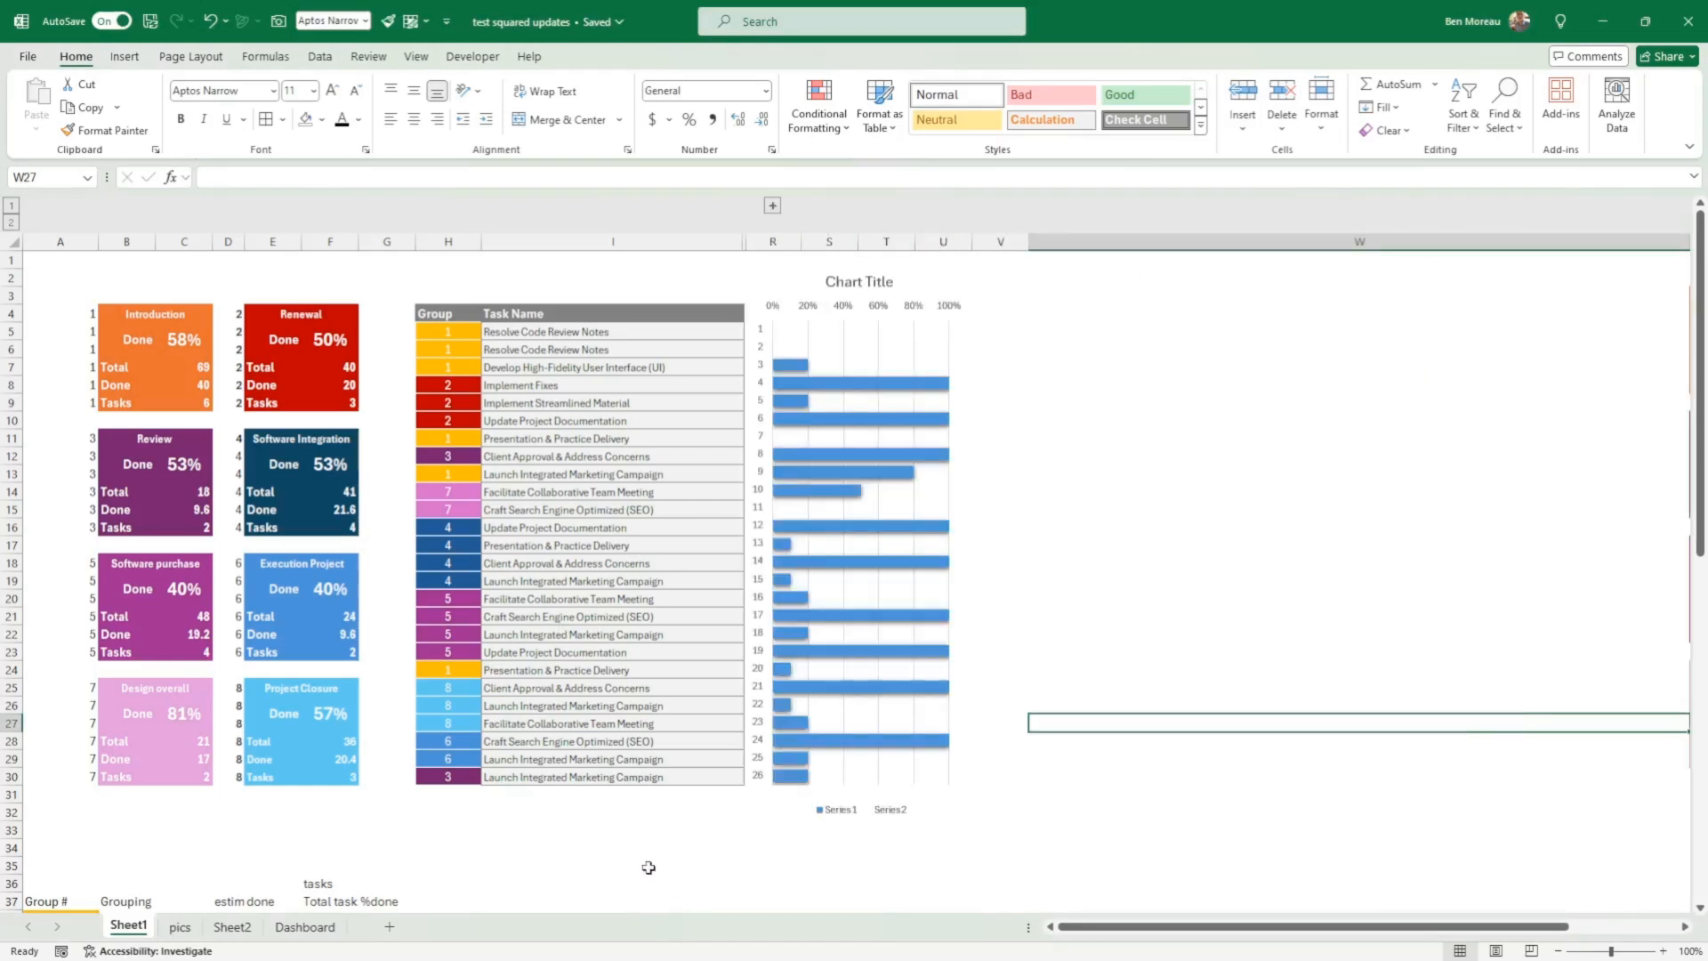
click(1001, 834)
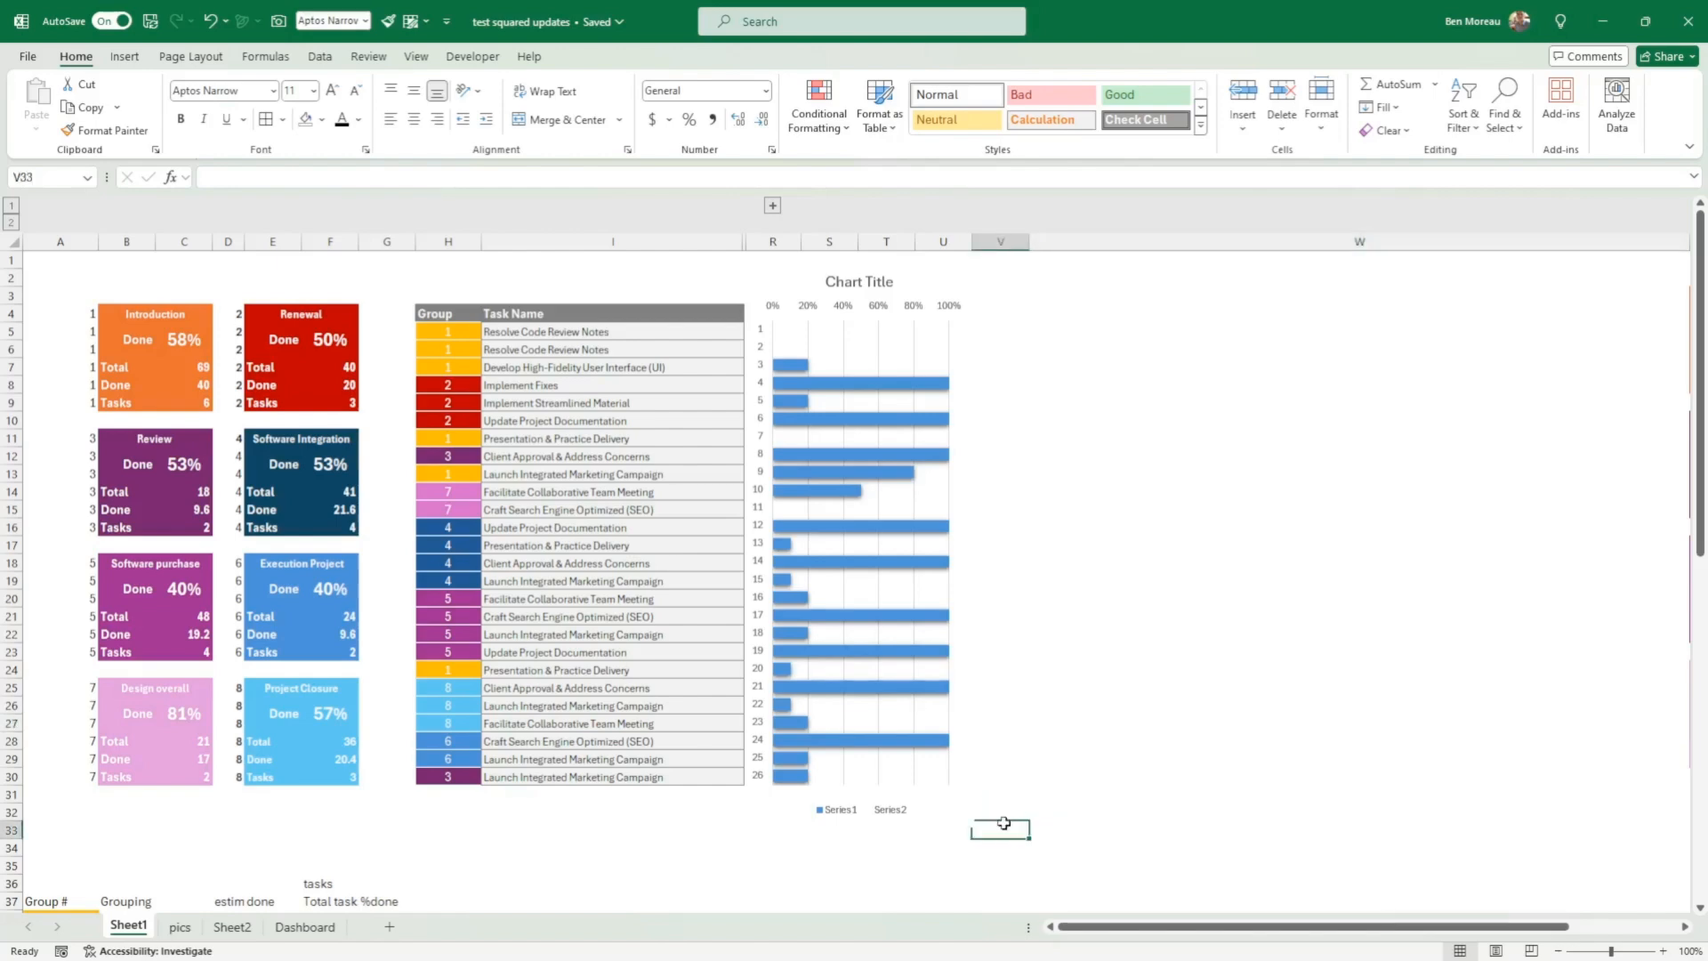
click(259, 847)
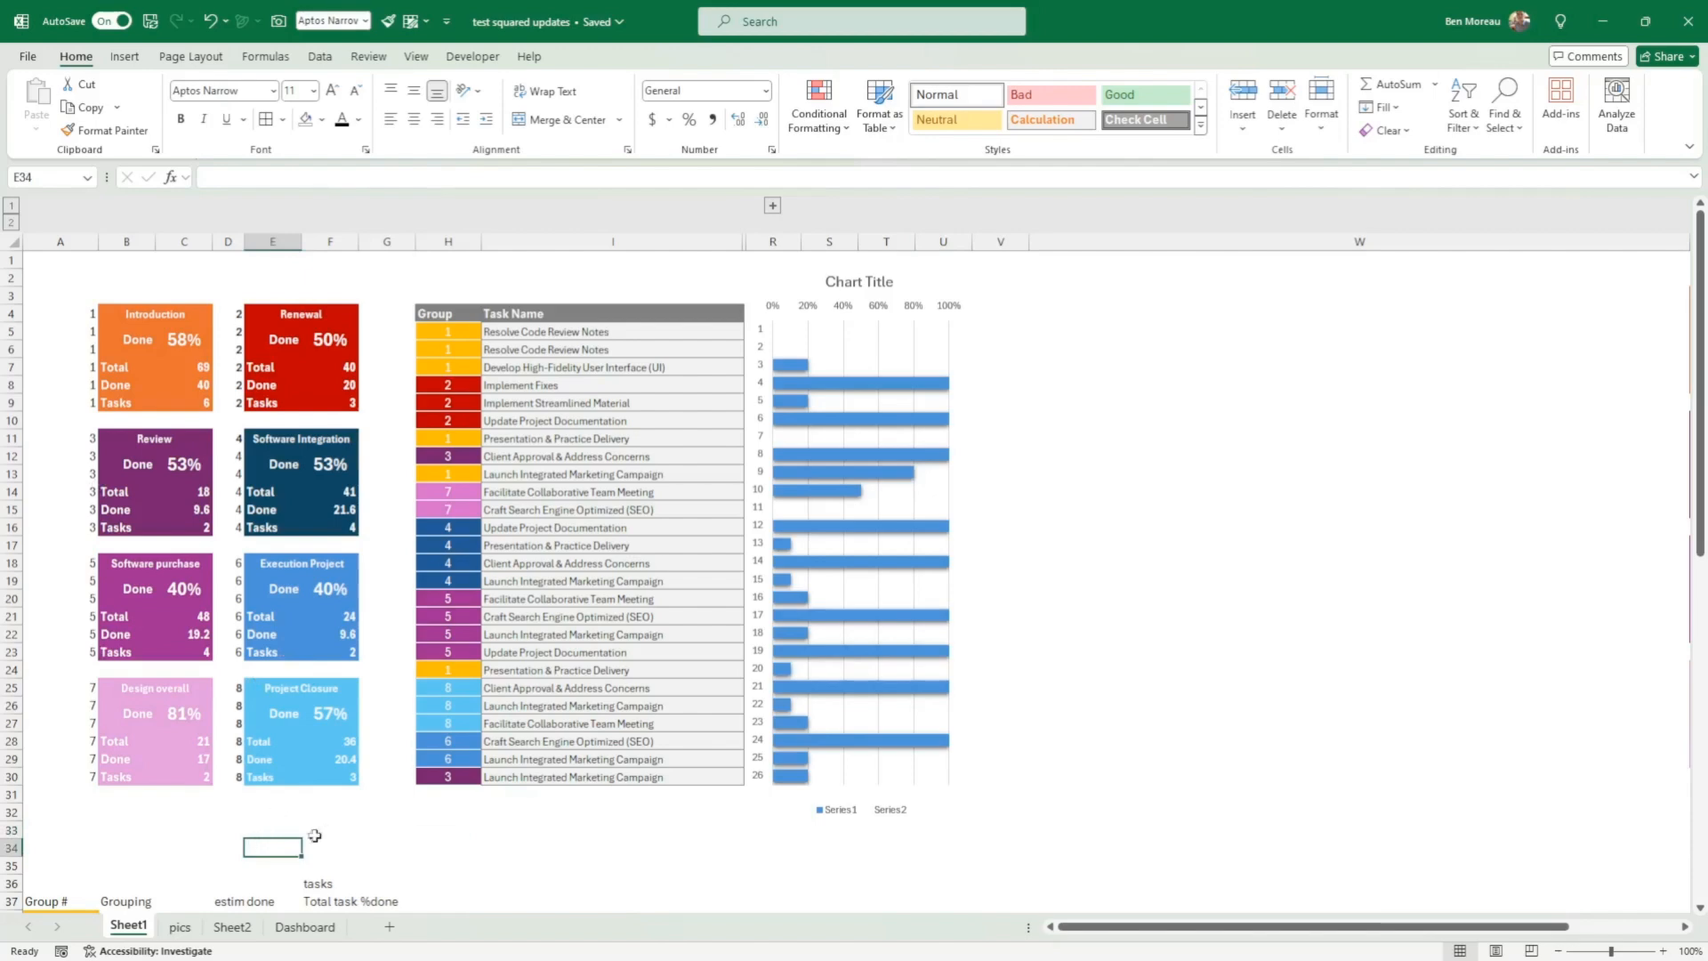
Step: Open the Dashboard sheet and select the task data in I5:Q30 for review
click(298, 929)
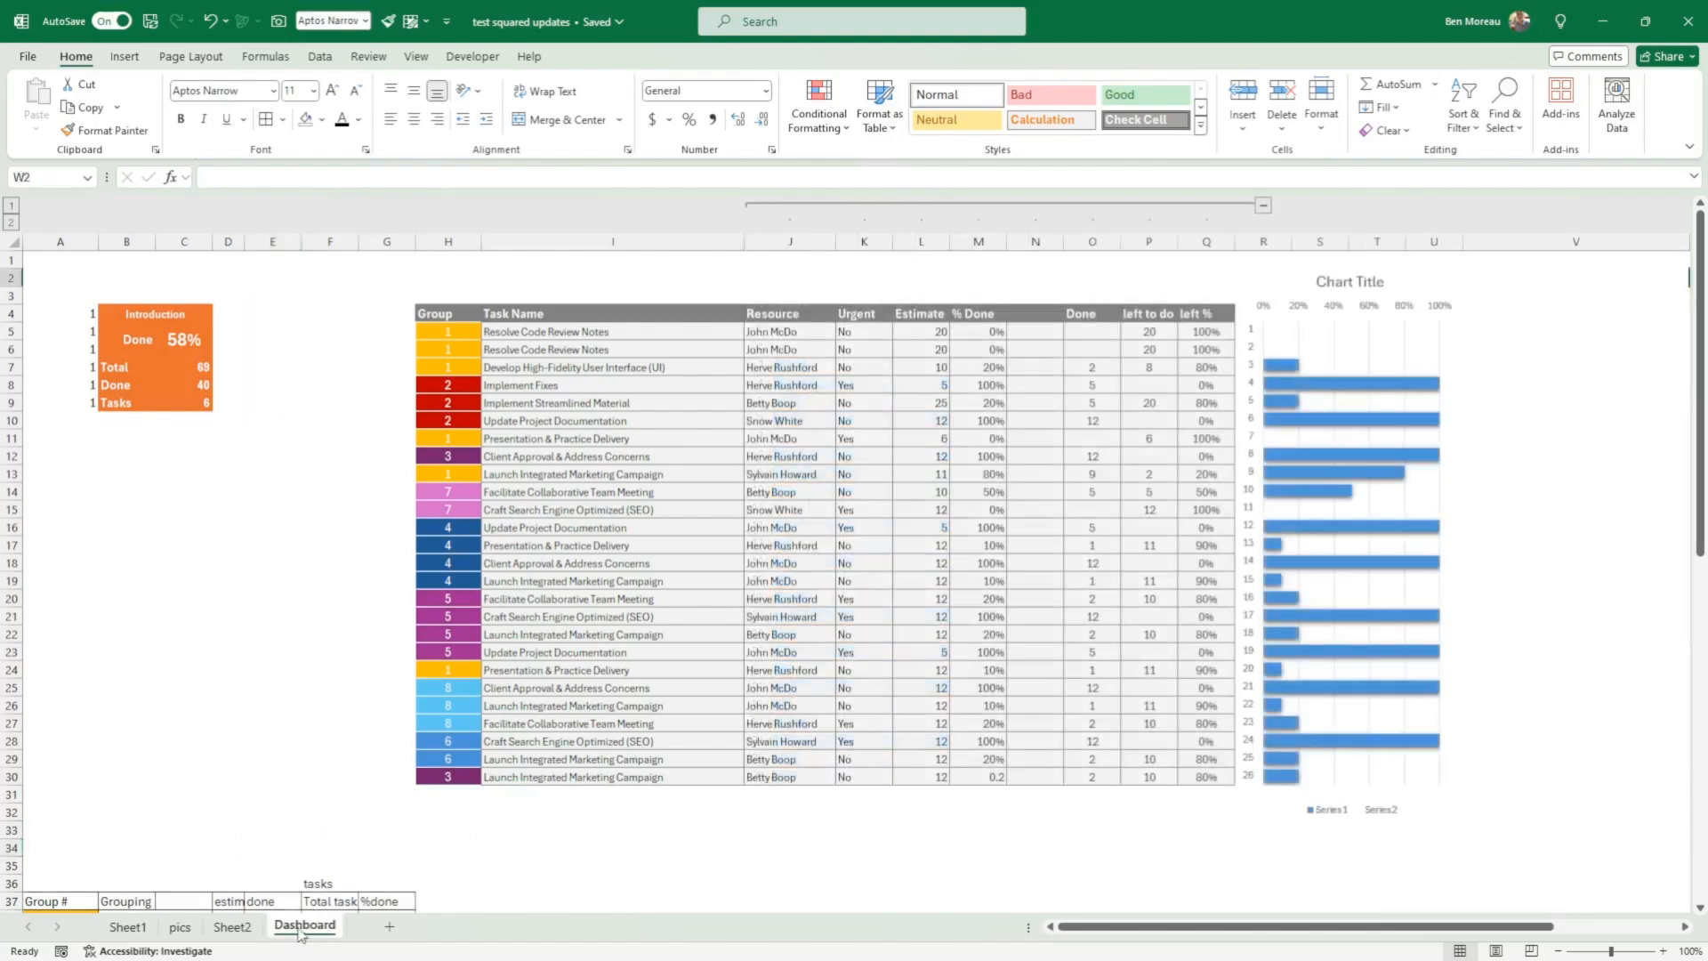
click(267, 797)
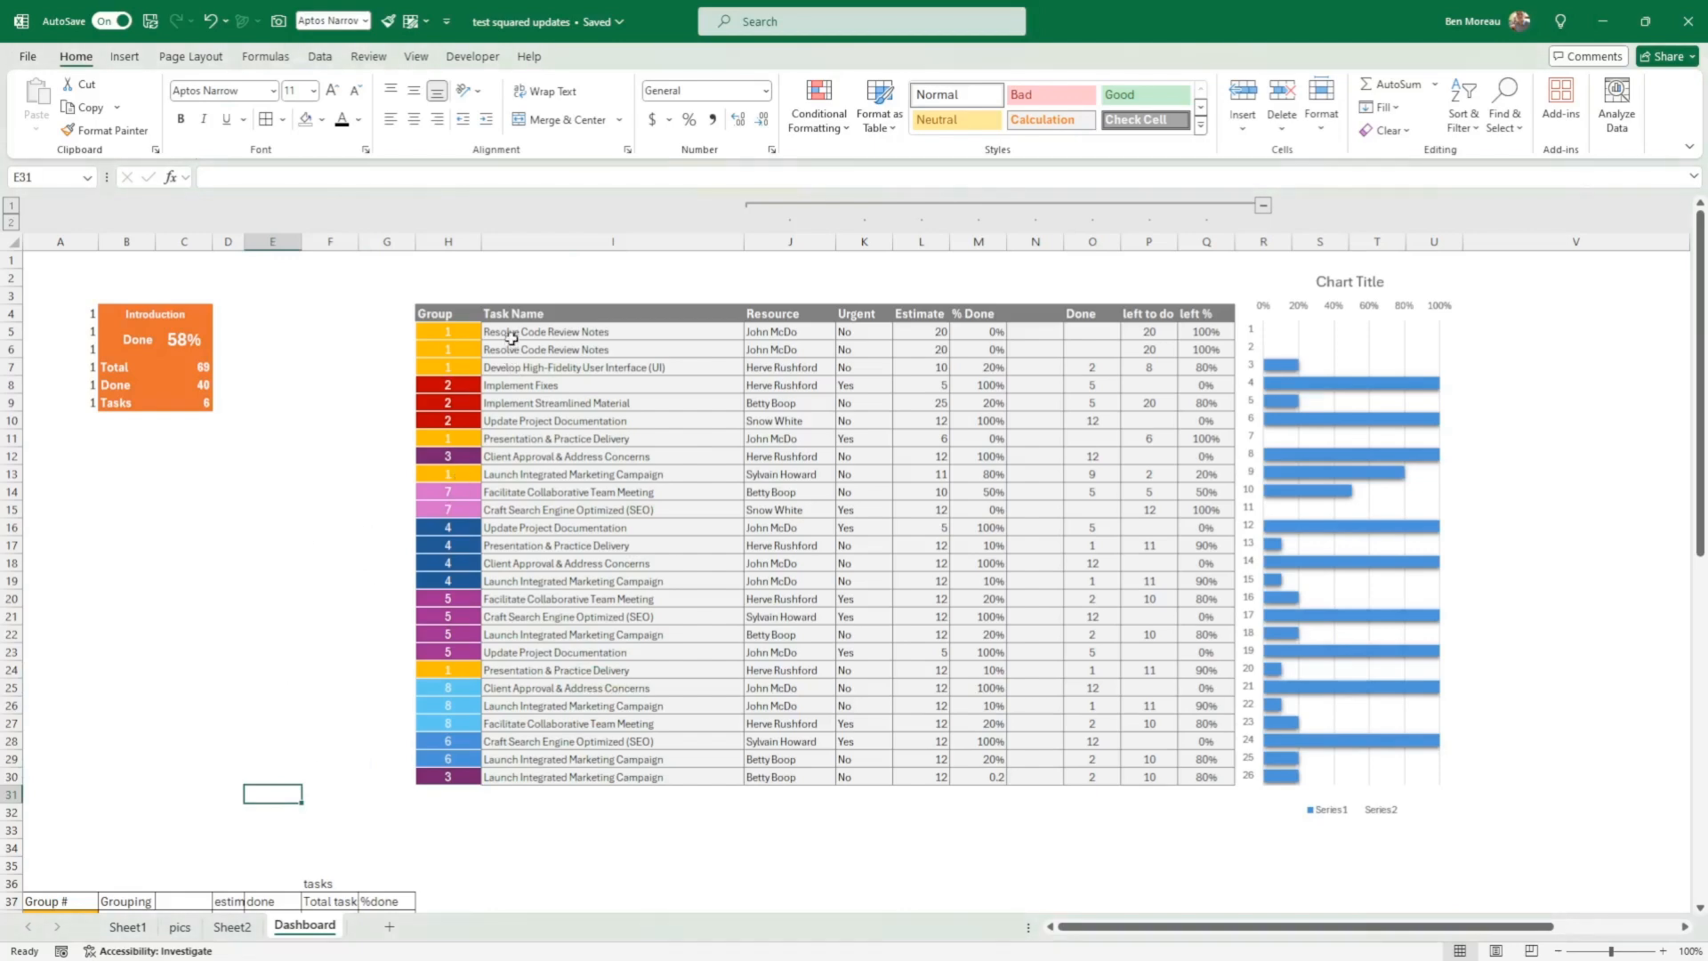
drag(509, 335, 1200, 351)
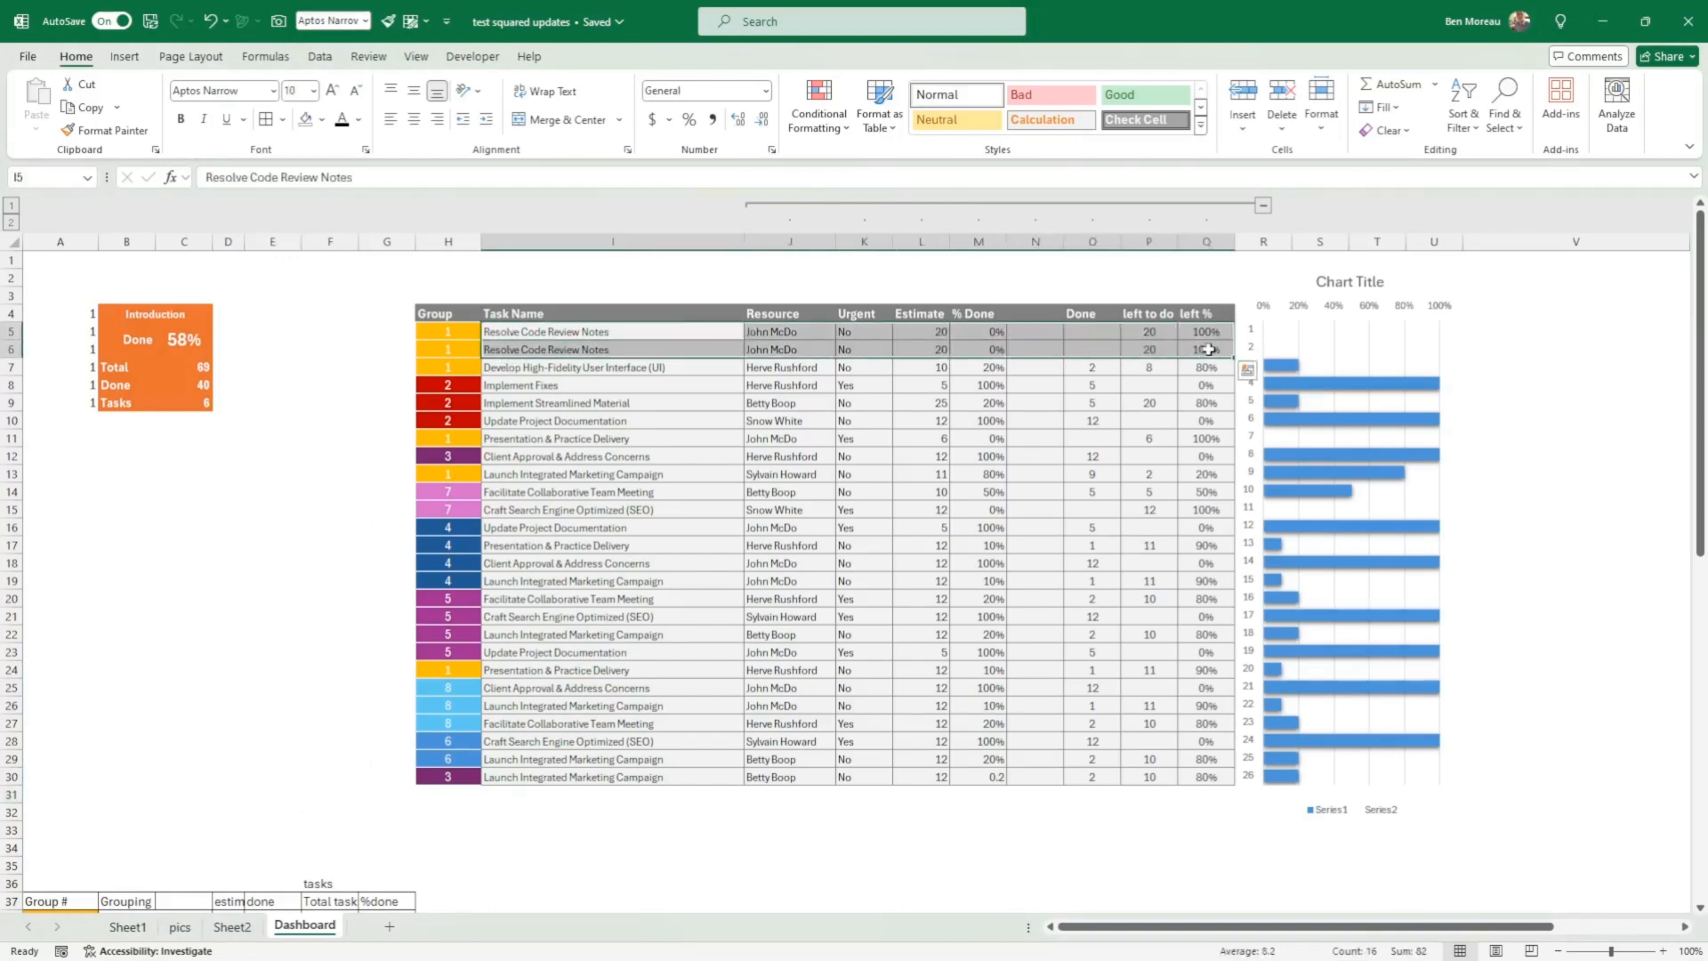
click(604, 330)
drag(604, 330, 1199, 770)
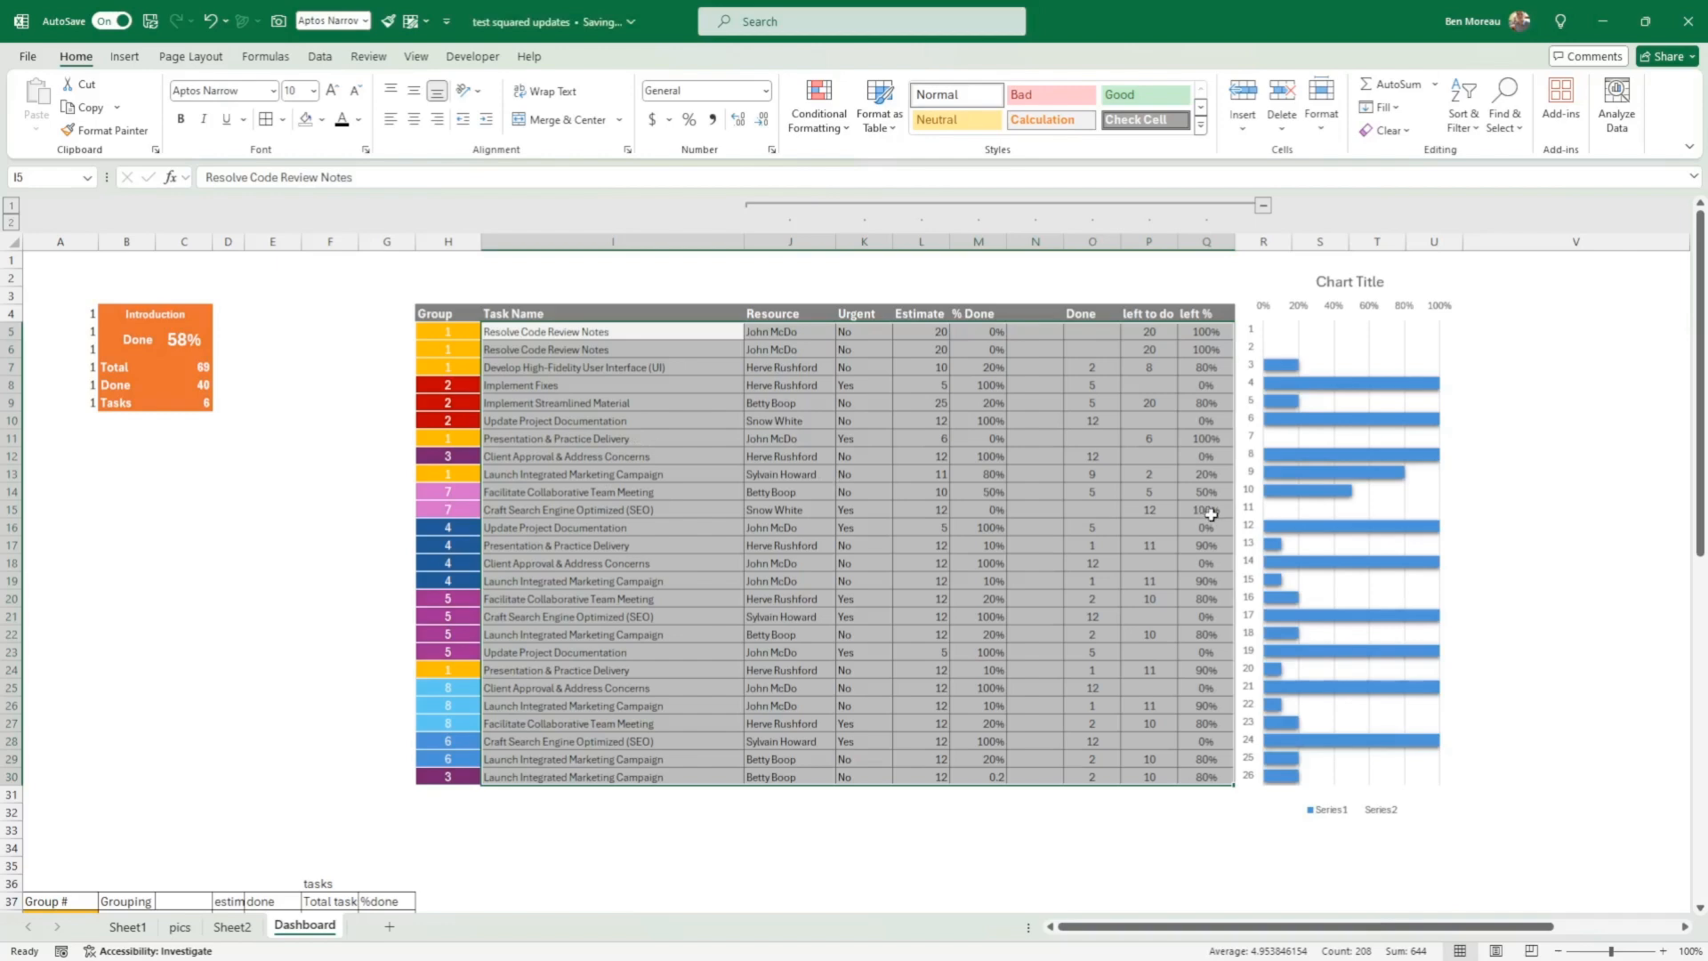
Step: Examine the first task's Task Name, Resource, Urgent, Estimate and % Done cells in row 5
click(540, 335)
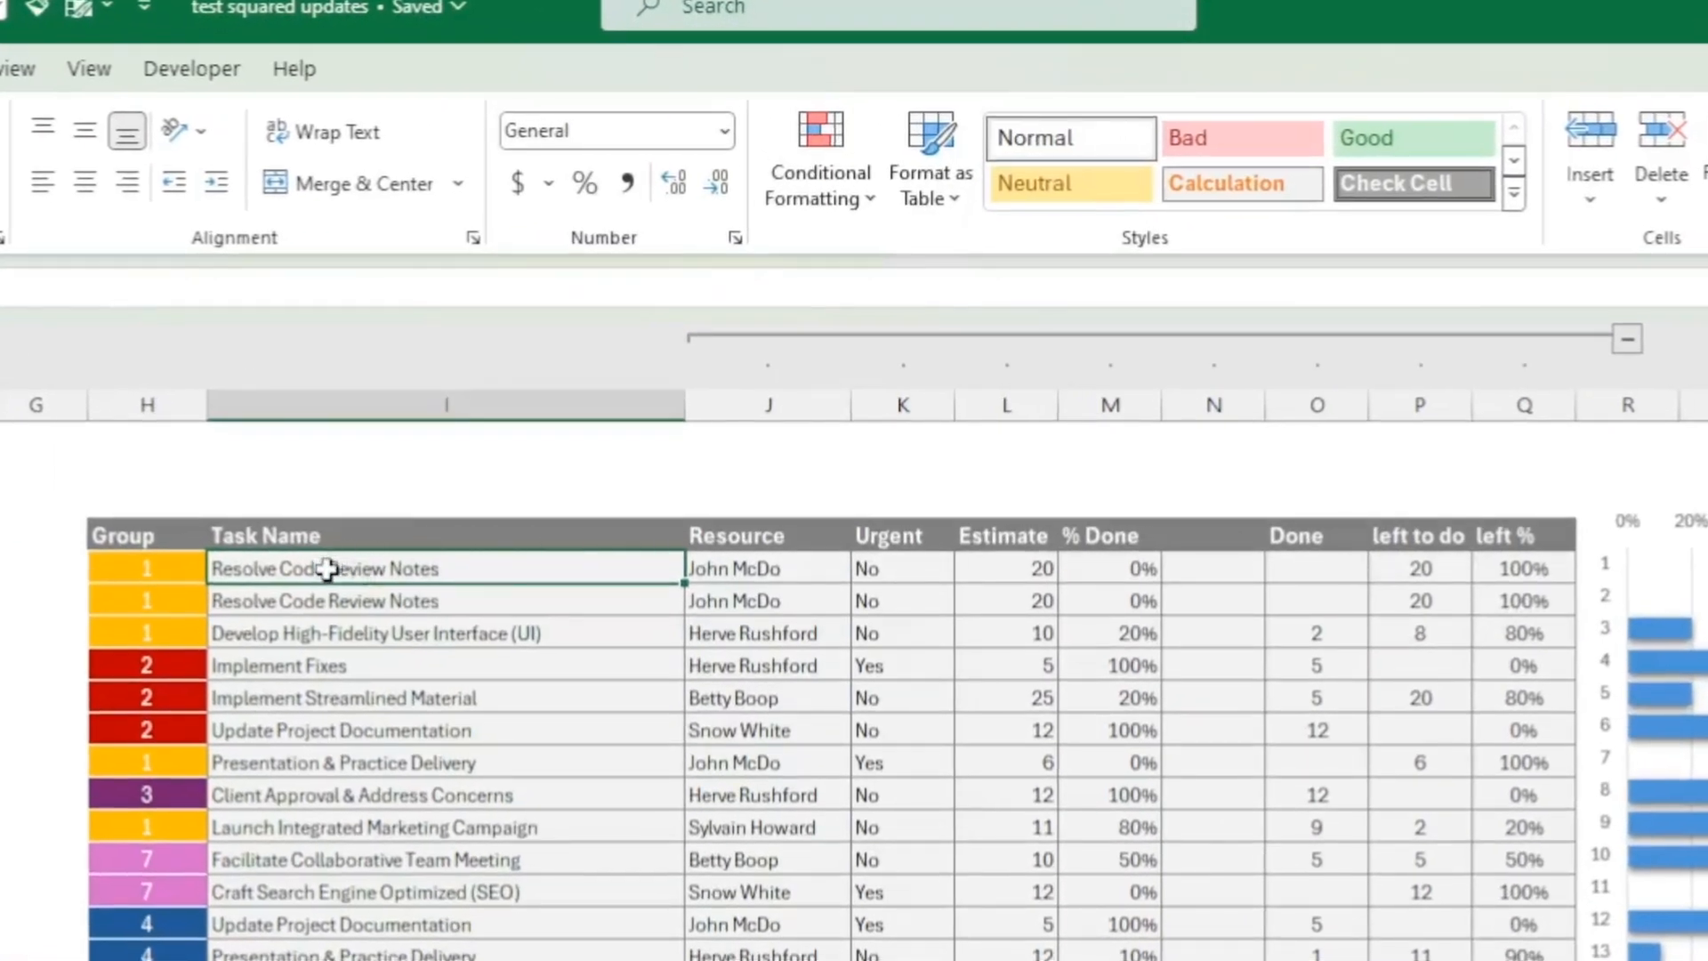
drag(343, 564, 659, 575)
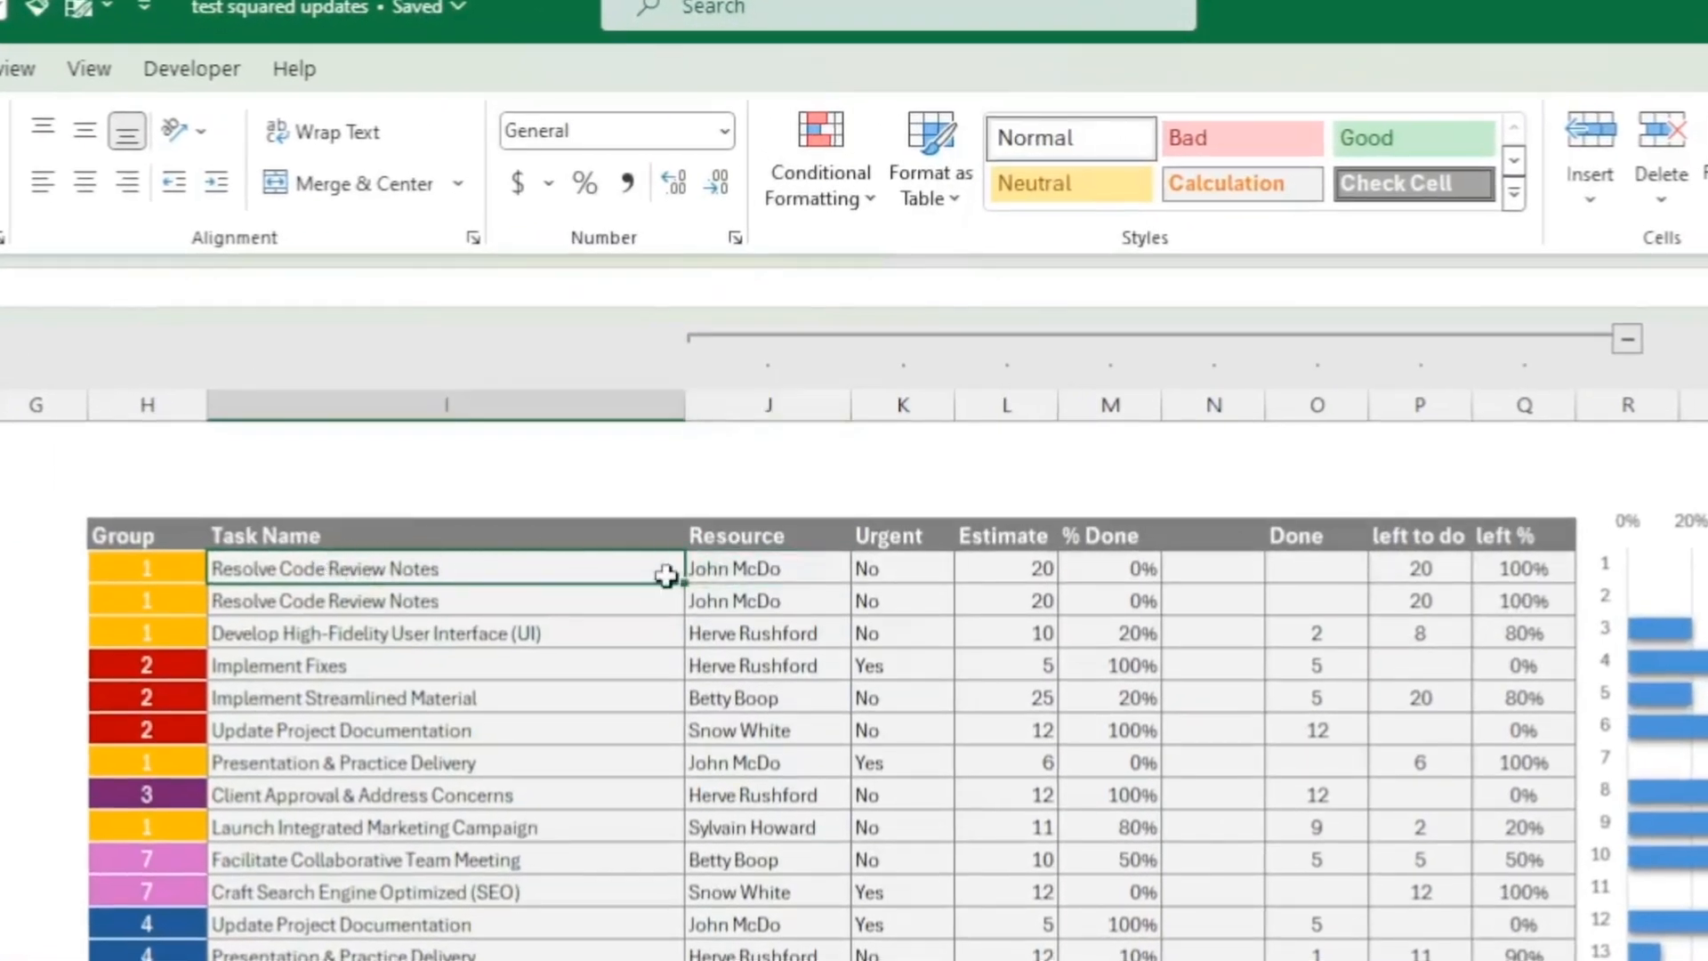
click(762, 569)
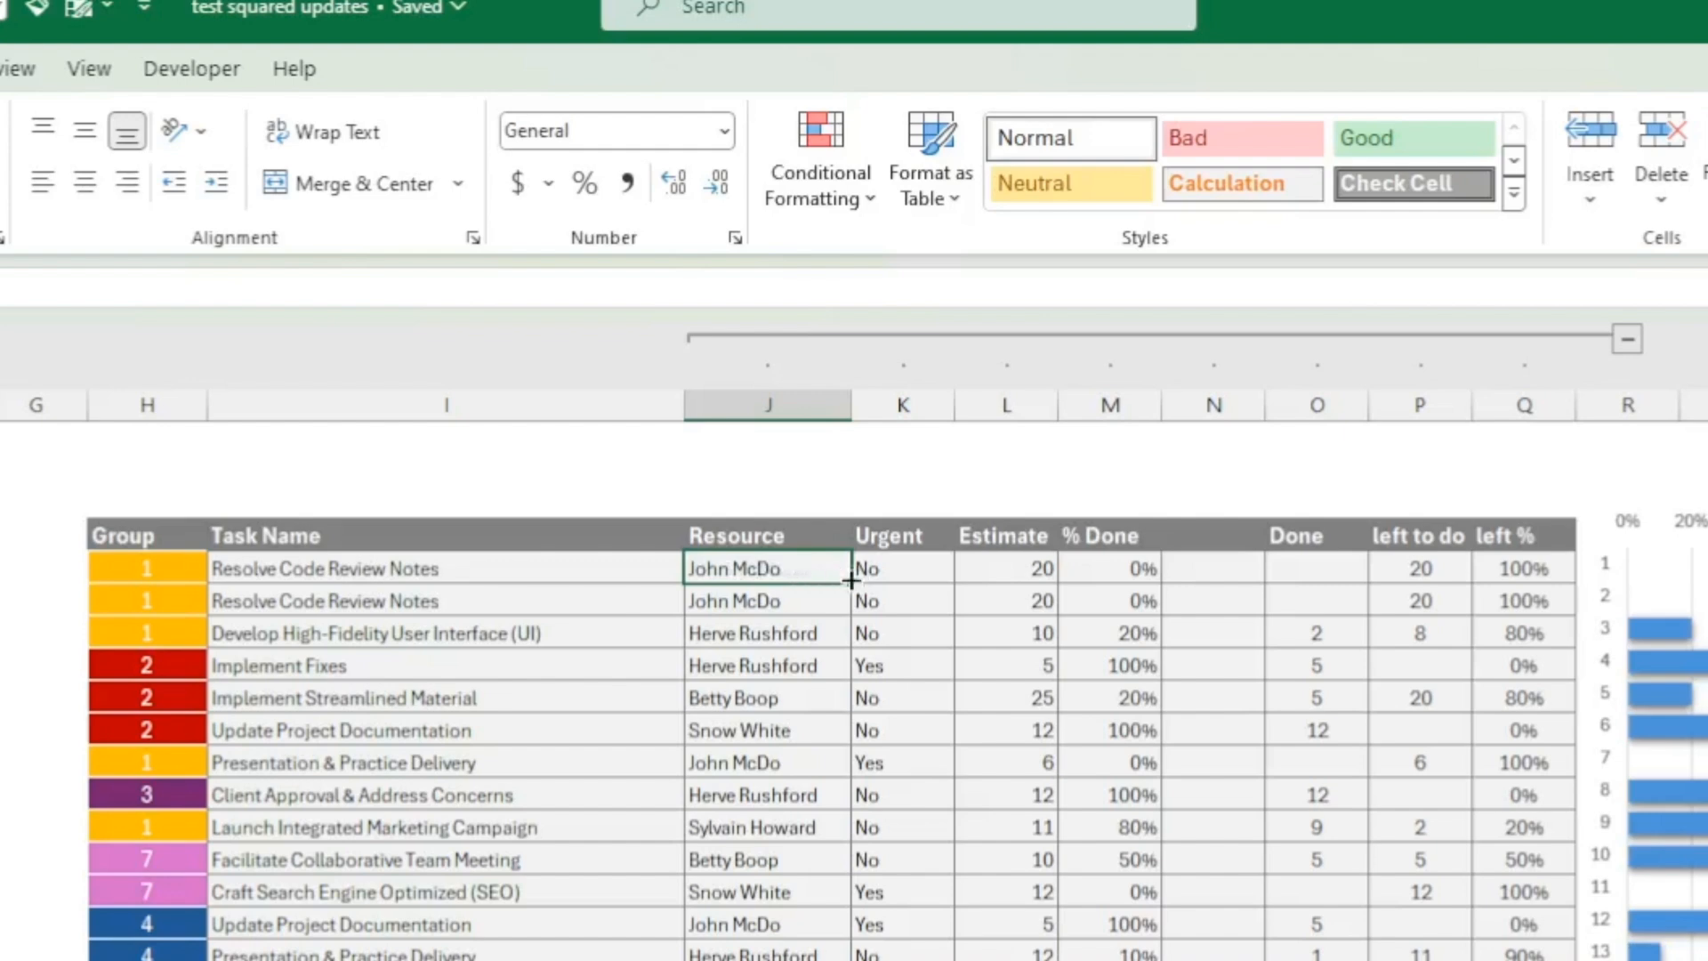
click(881, 566)
click(997, 565)
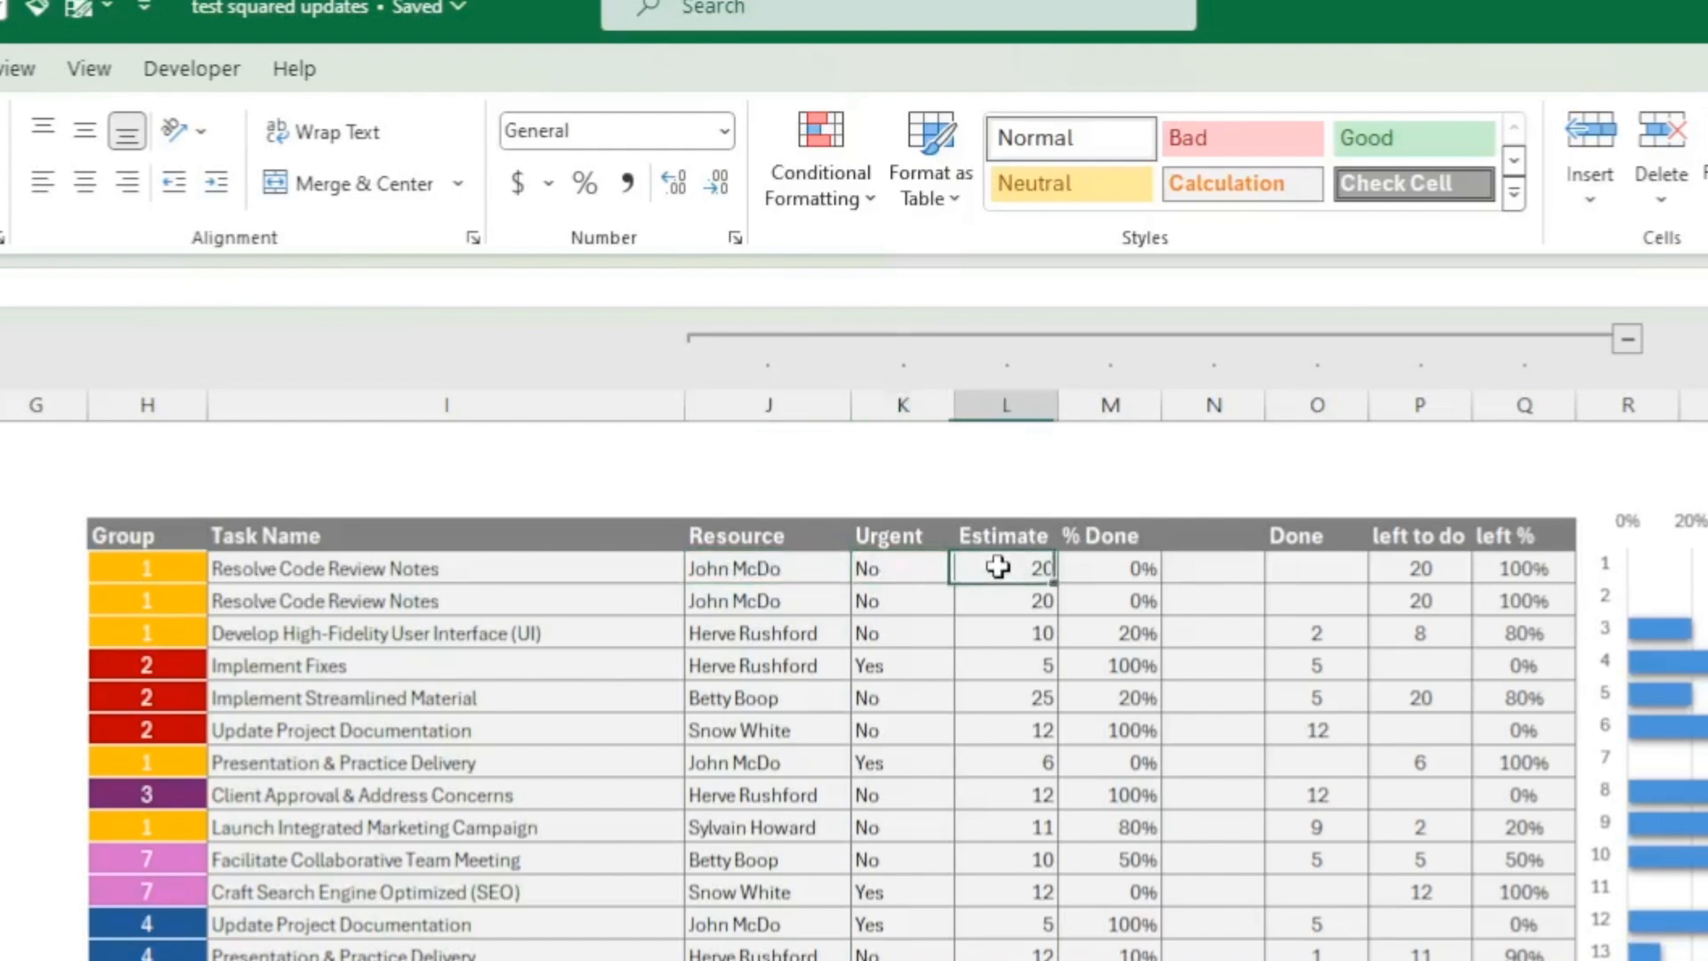
click(1129, 565)
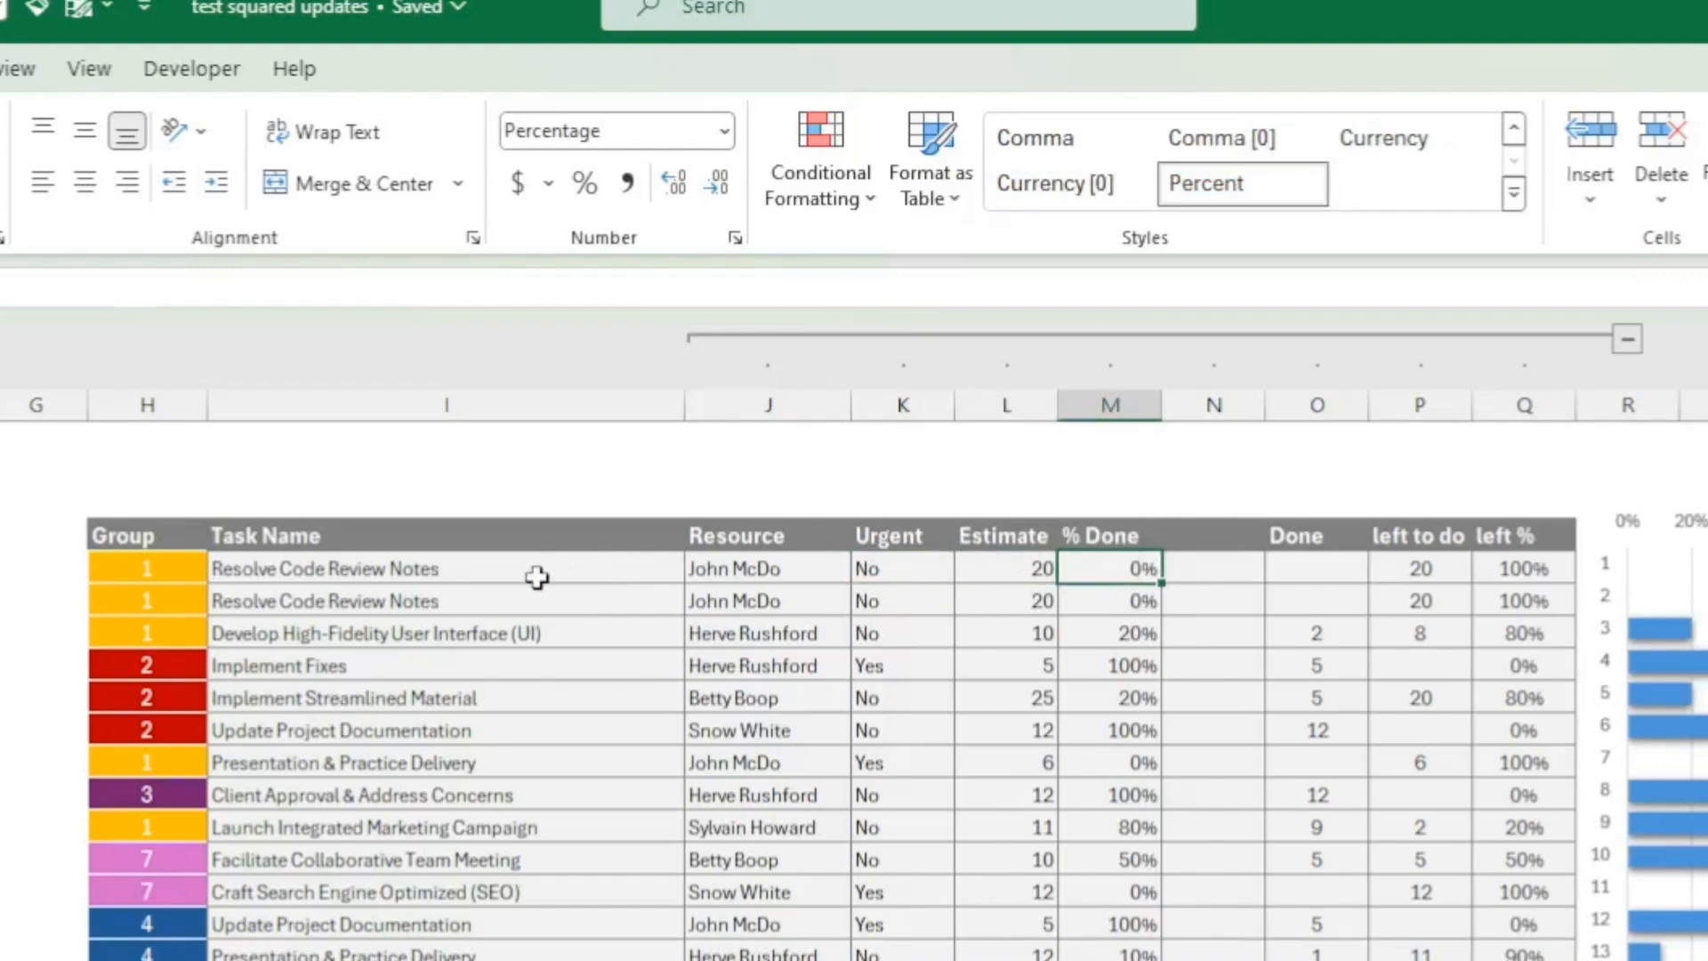
click(561, 570)
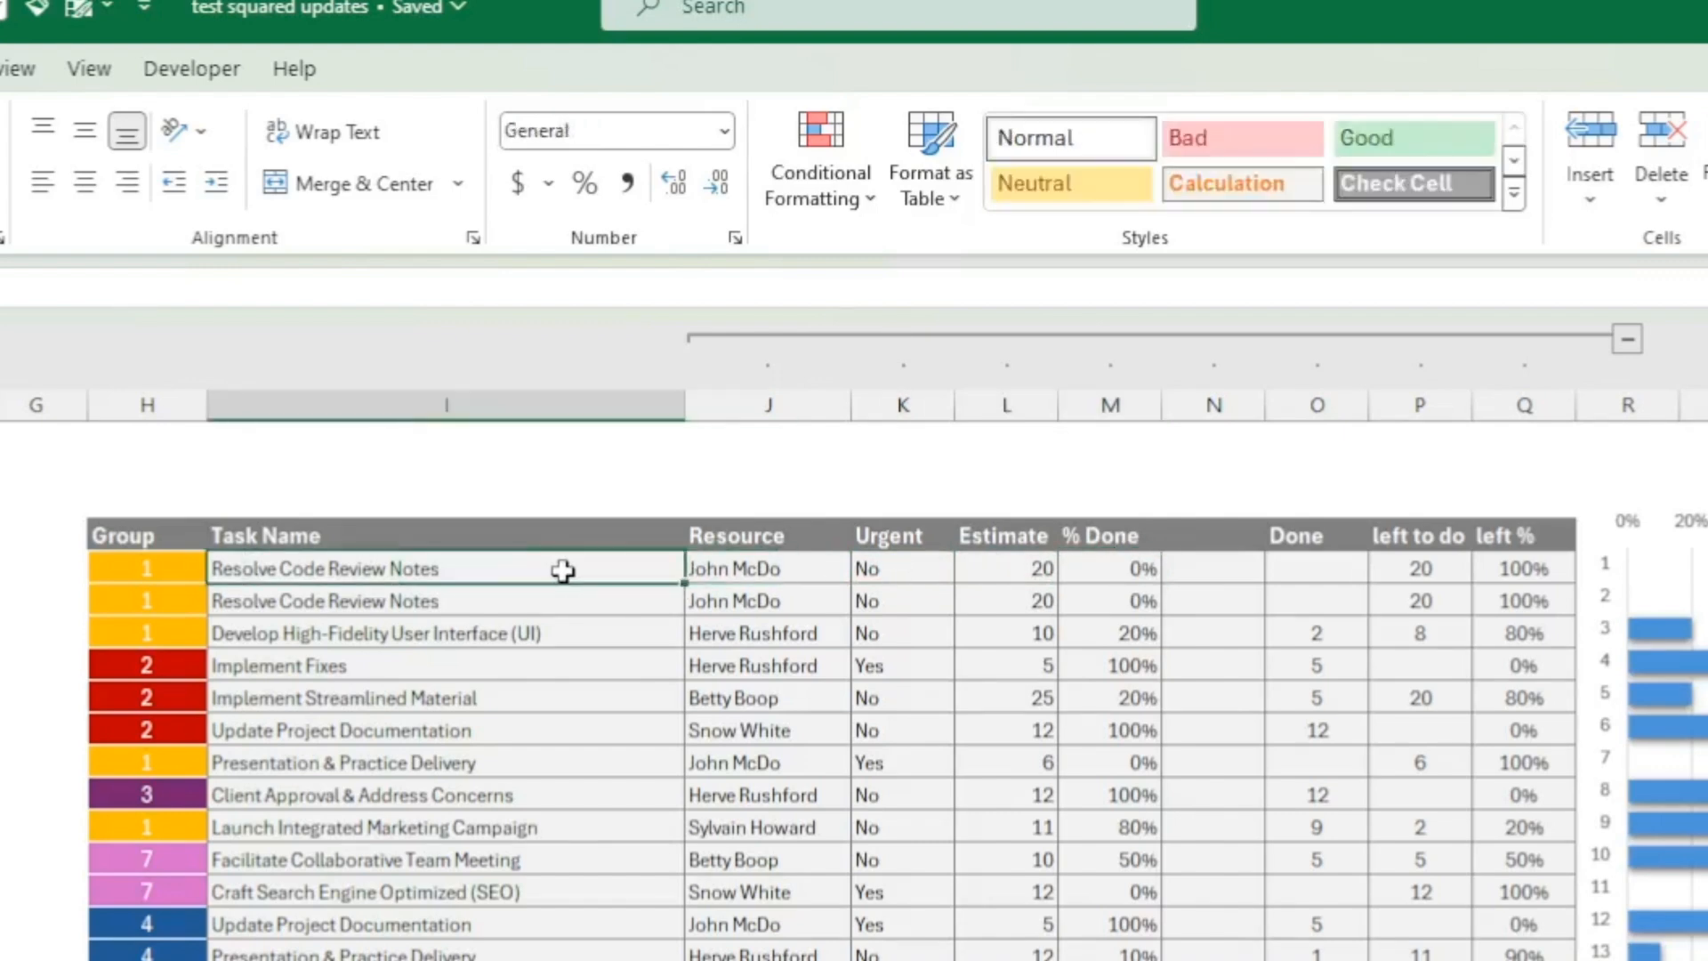
click(988, 570)
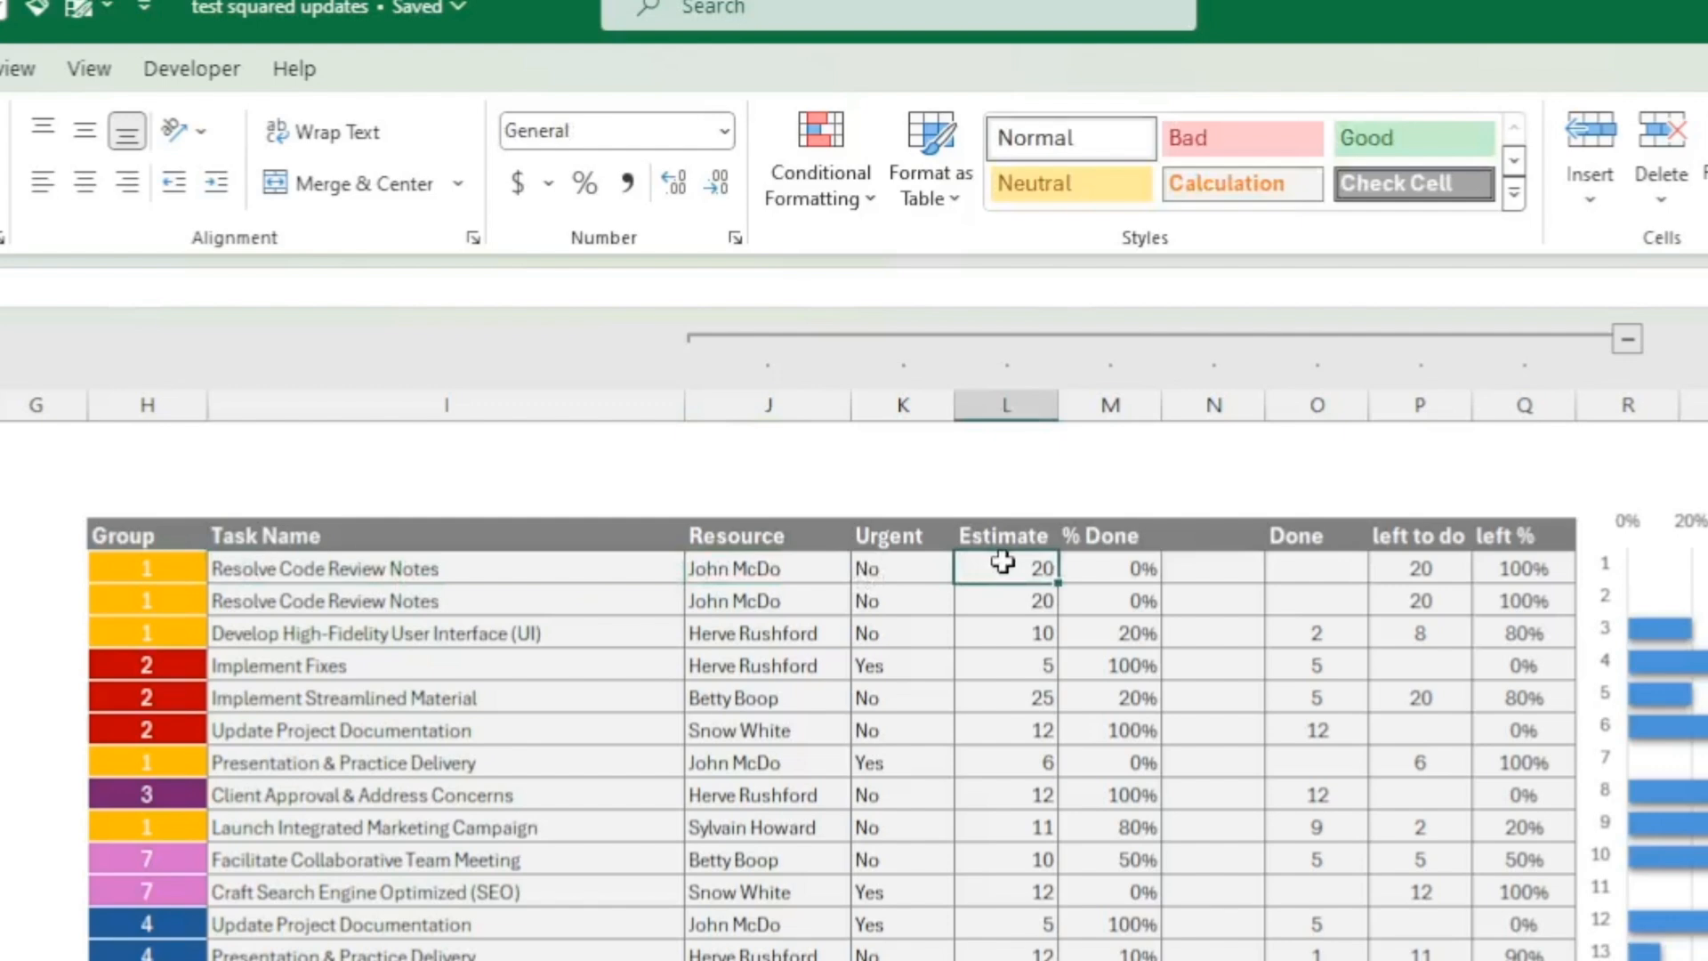
click(1107, 565)
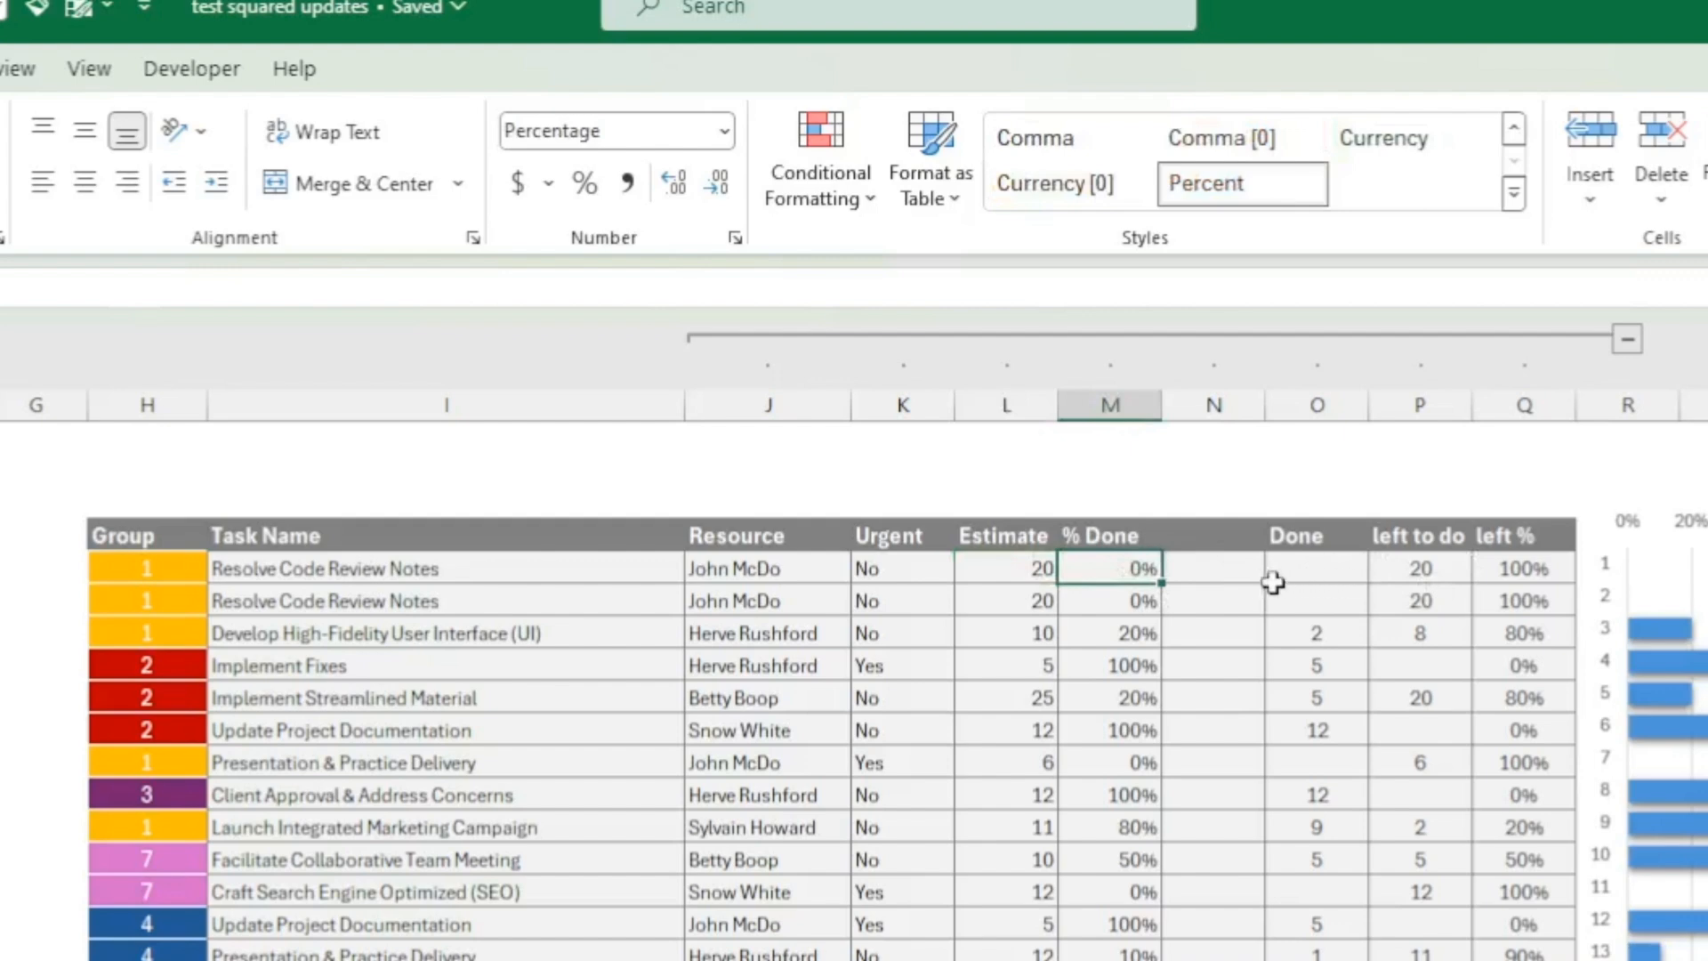
Step: Enter the formula =L5*M5 in the first task's Done cell, O5
click(1317, 571)
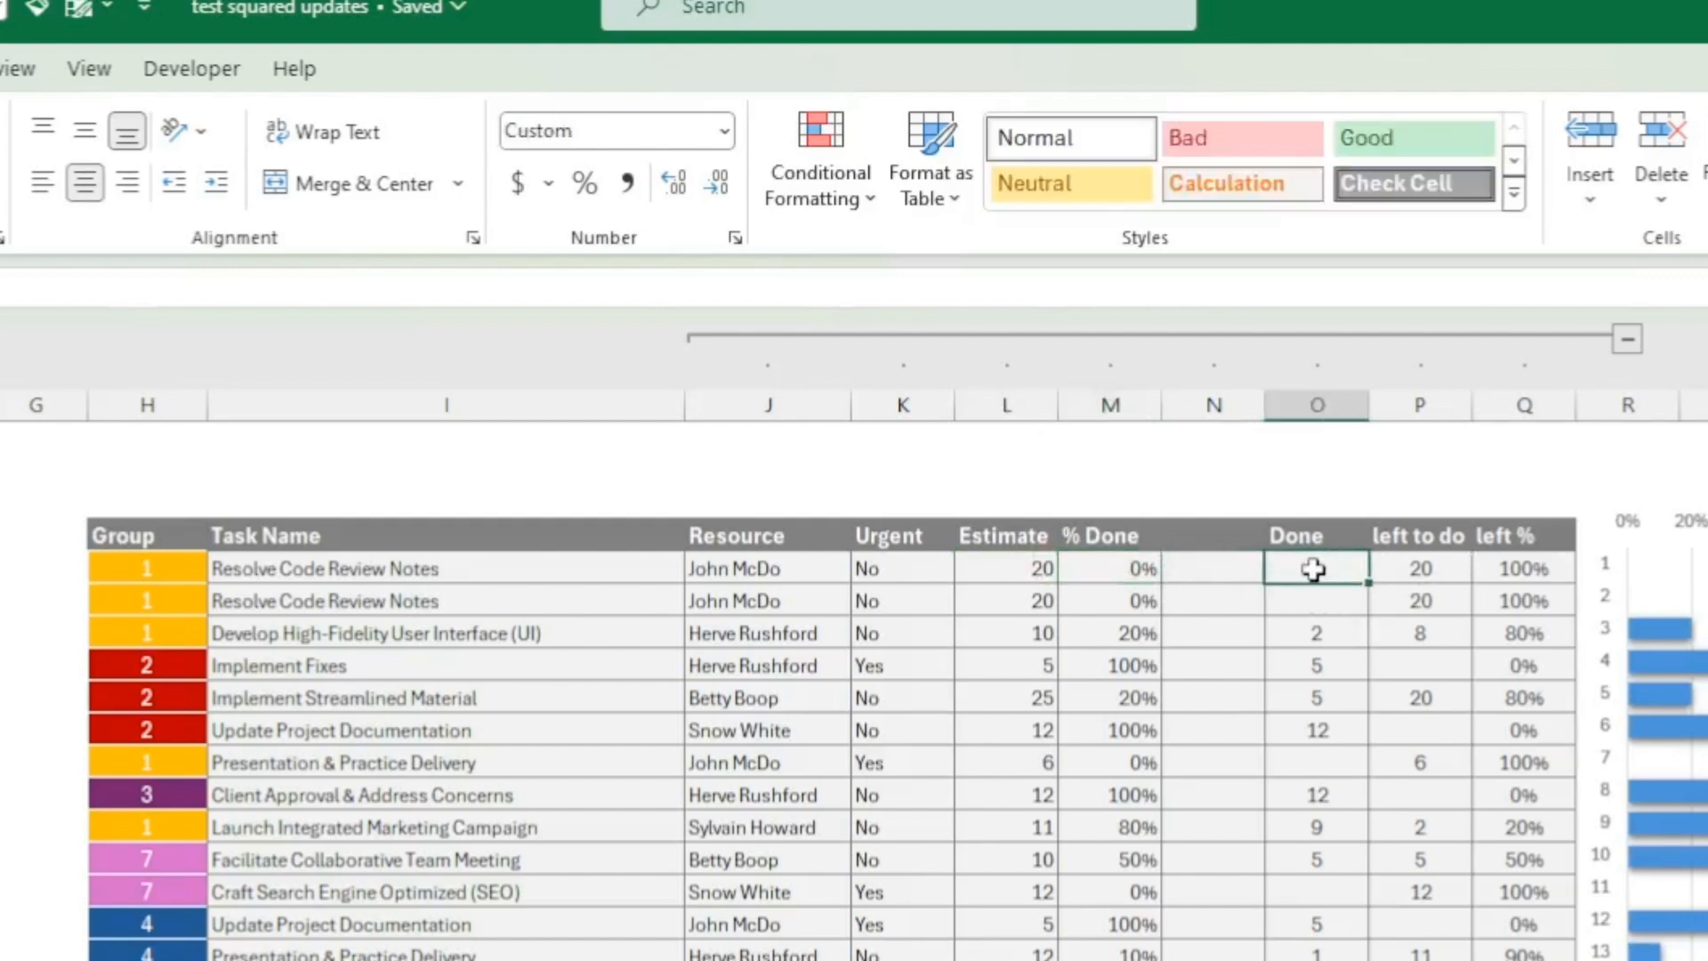
text(=L5*M5)
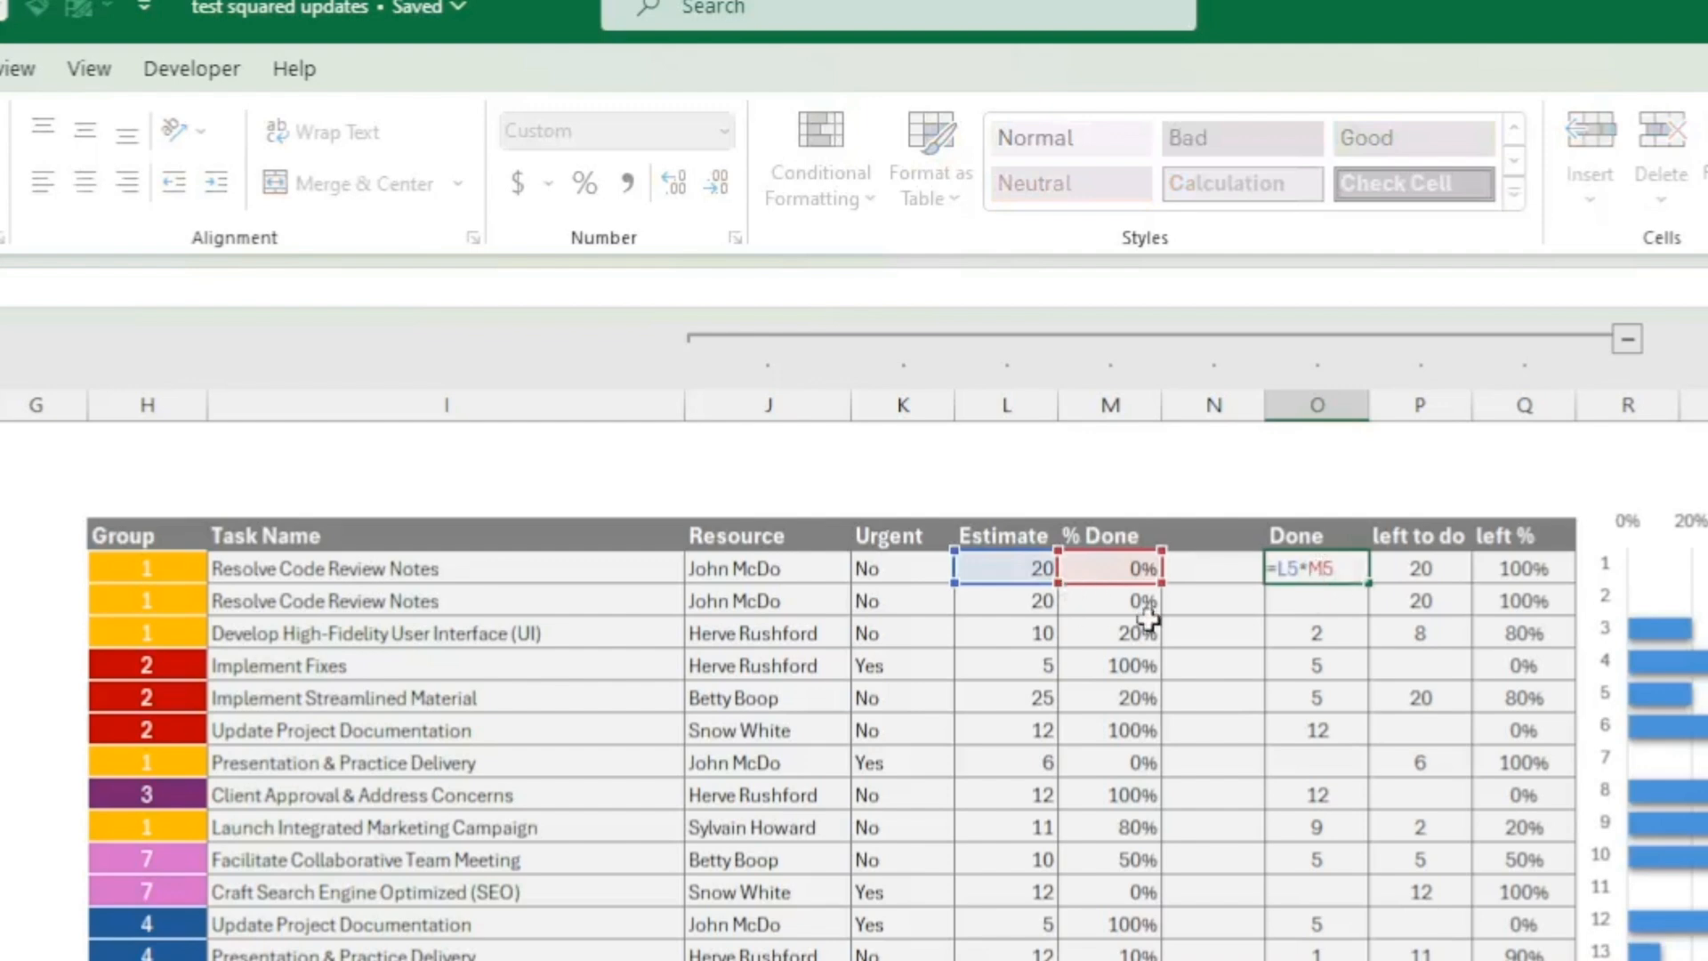
key(Return)
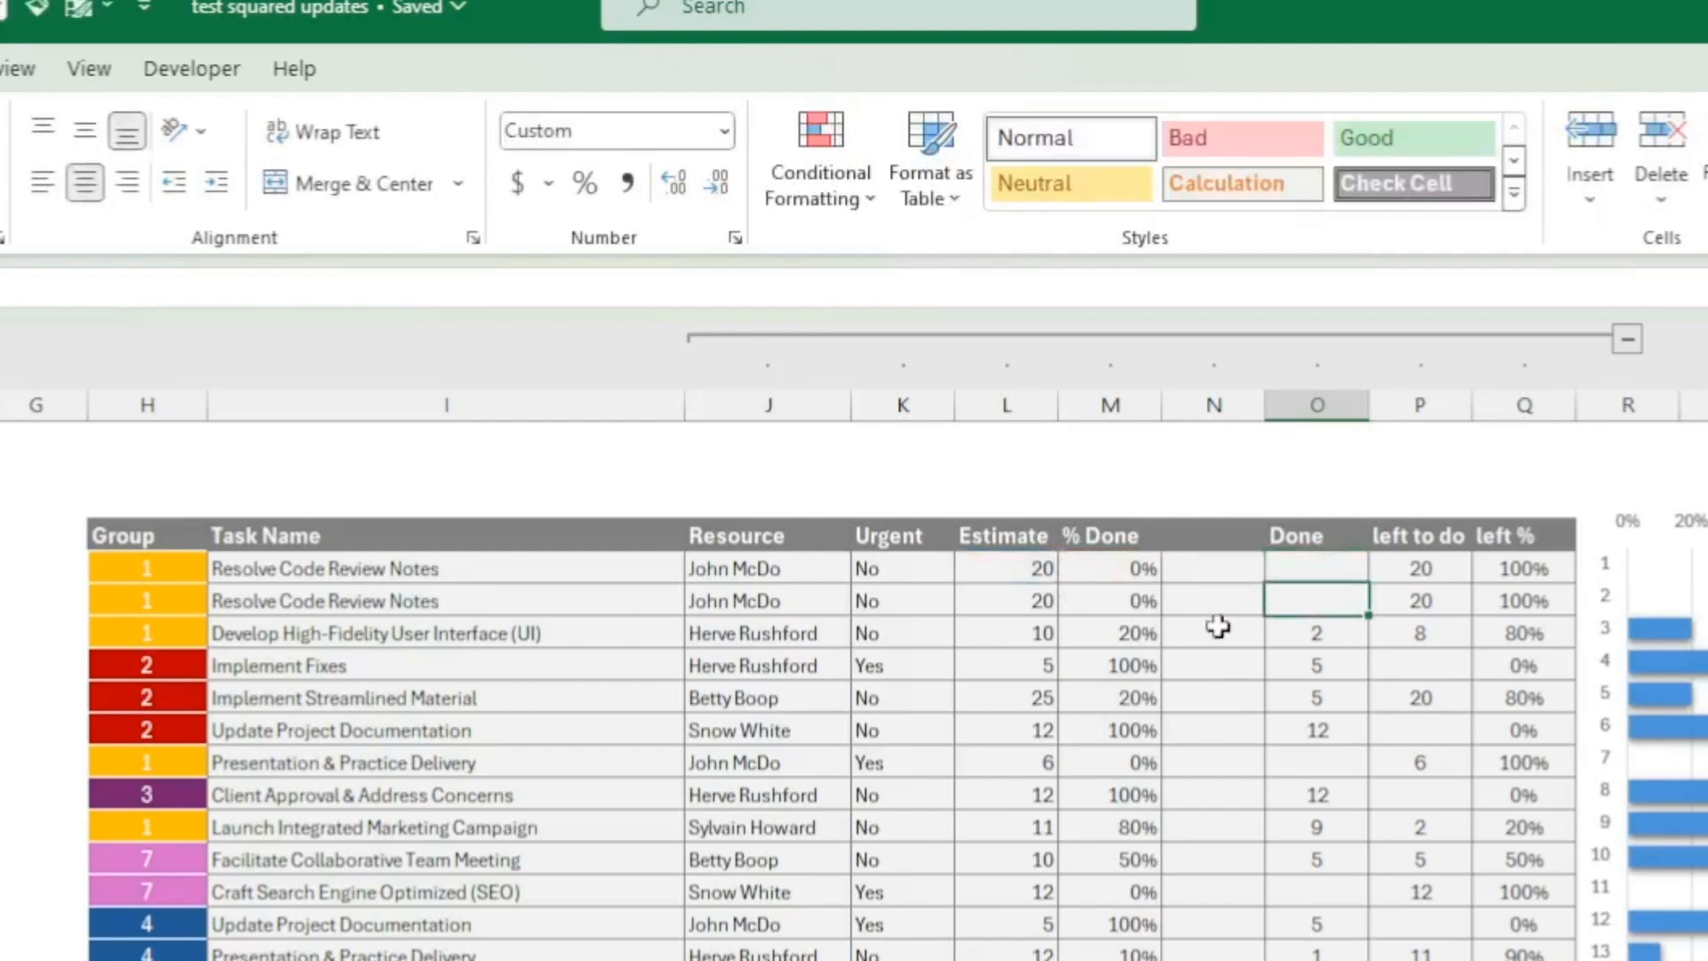
click(1321, 569)
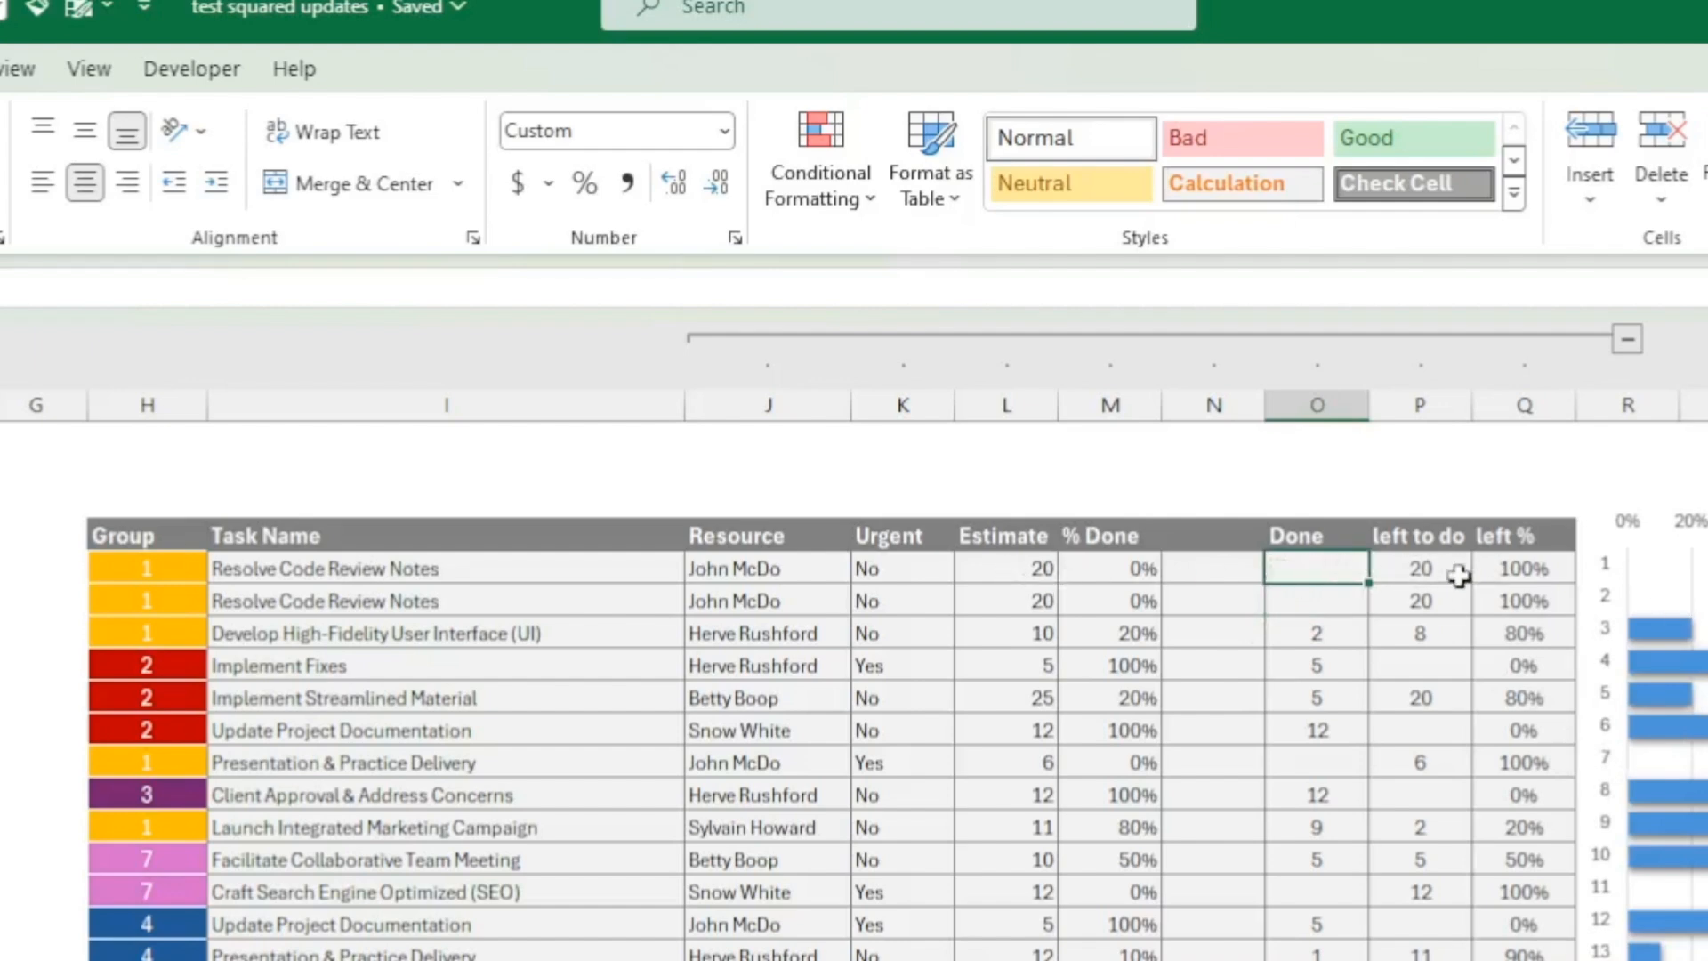
Step: Review the first task's left to do cell and the values in the left % column
click(1399, 574)
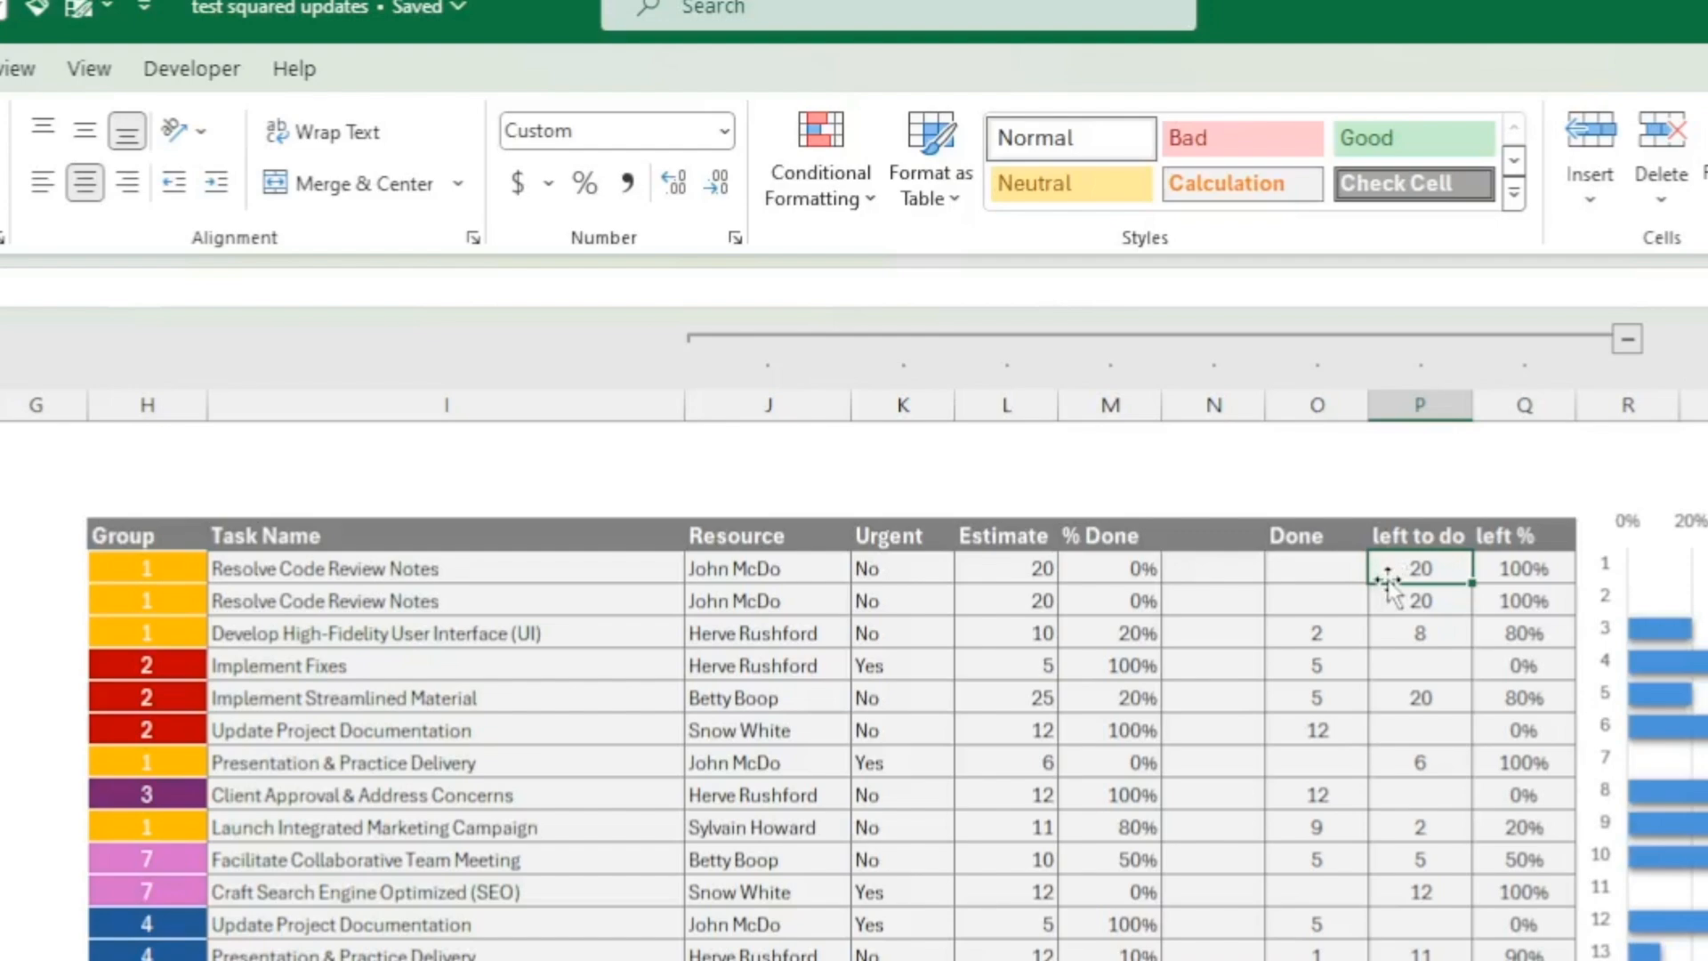
drag(1514, 570, 1523, 960)
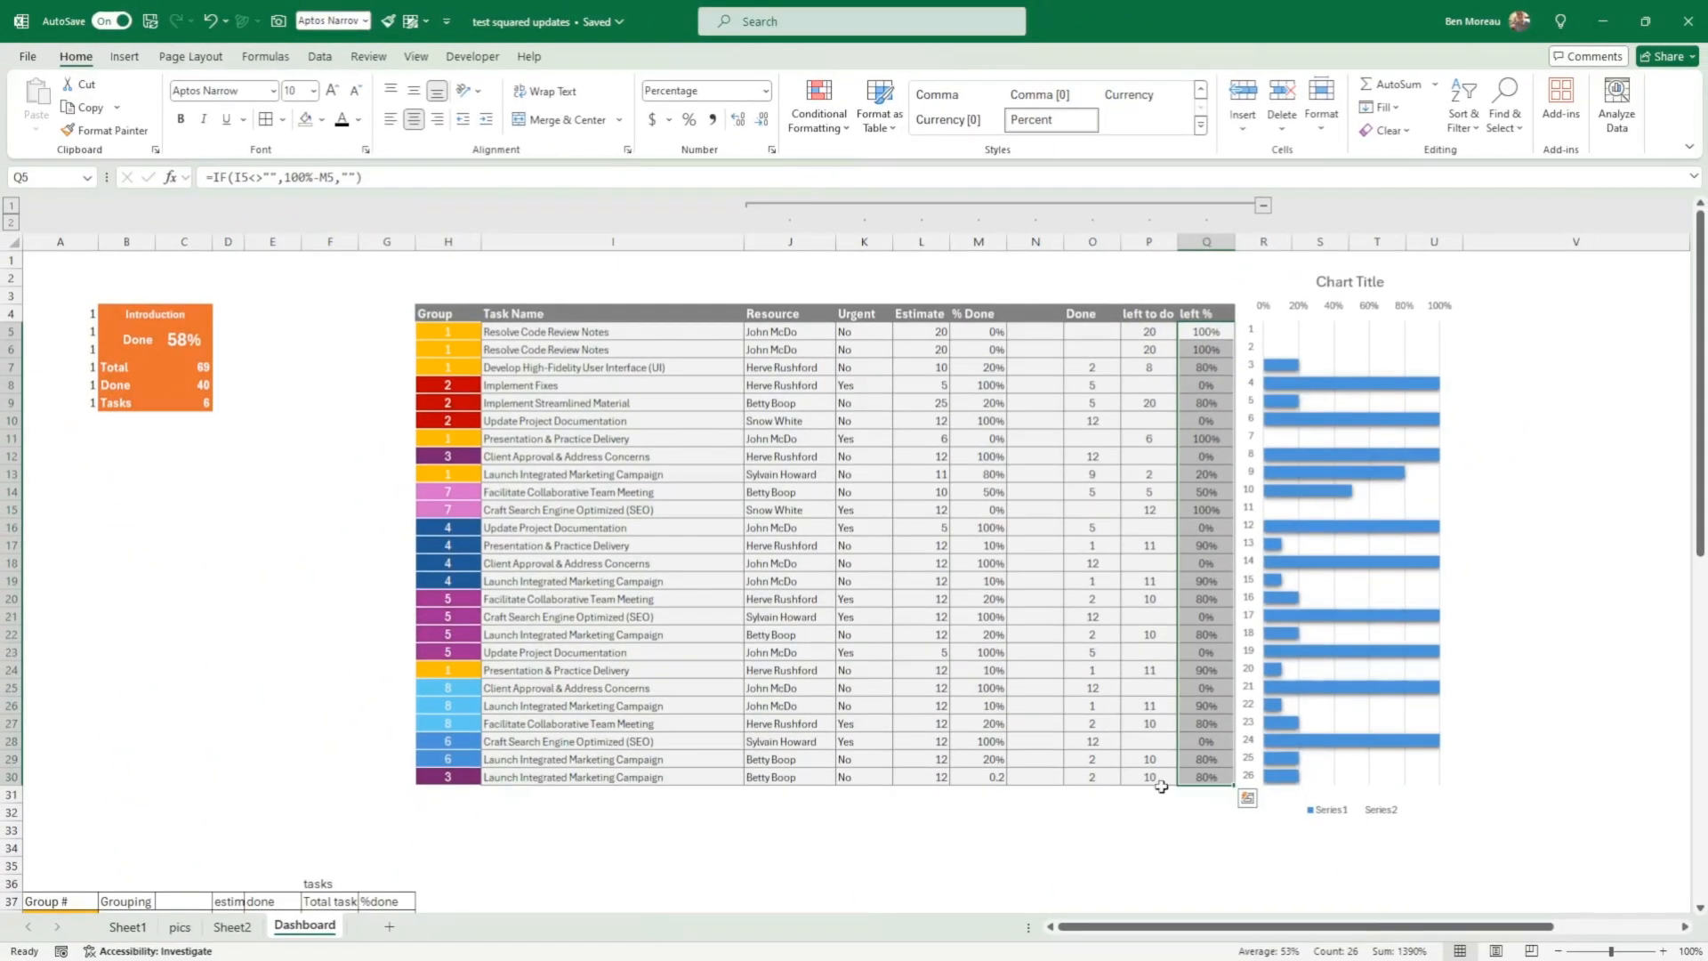
click(1141, 810)
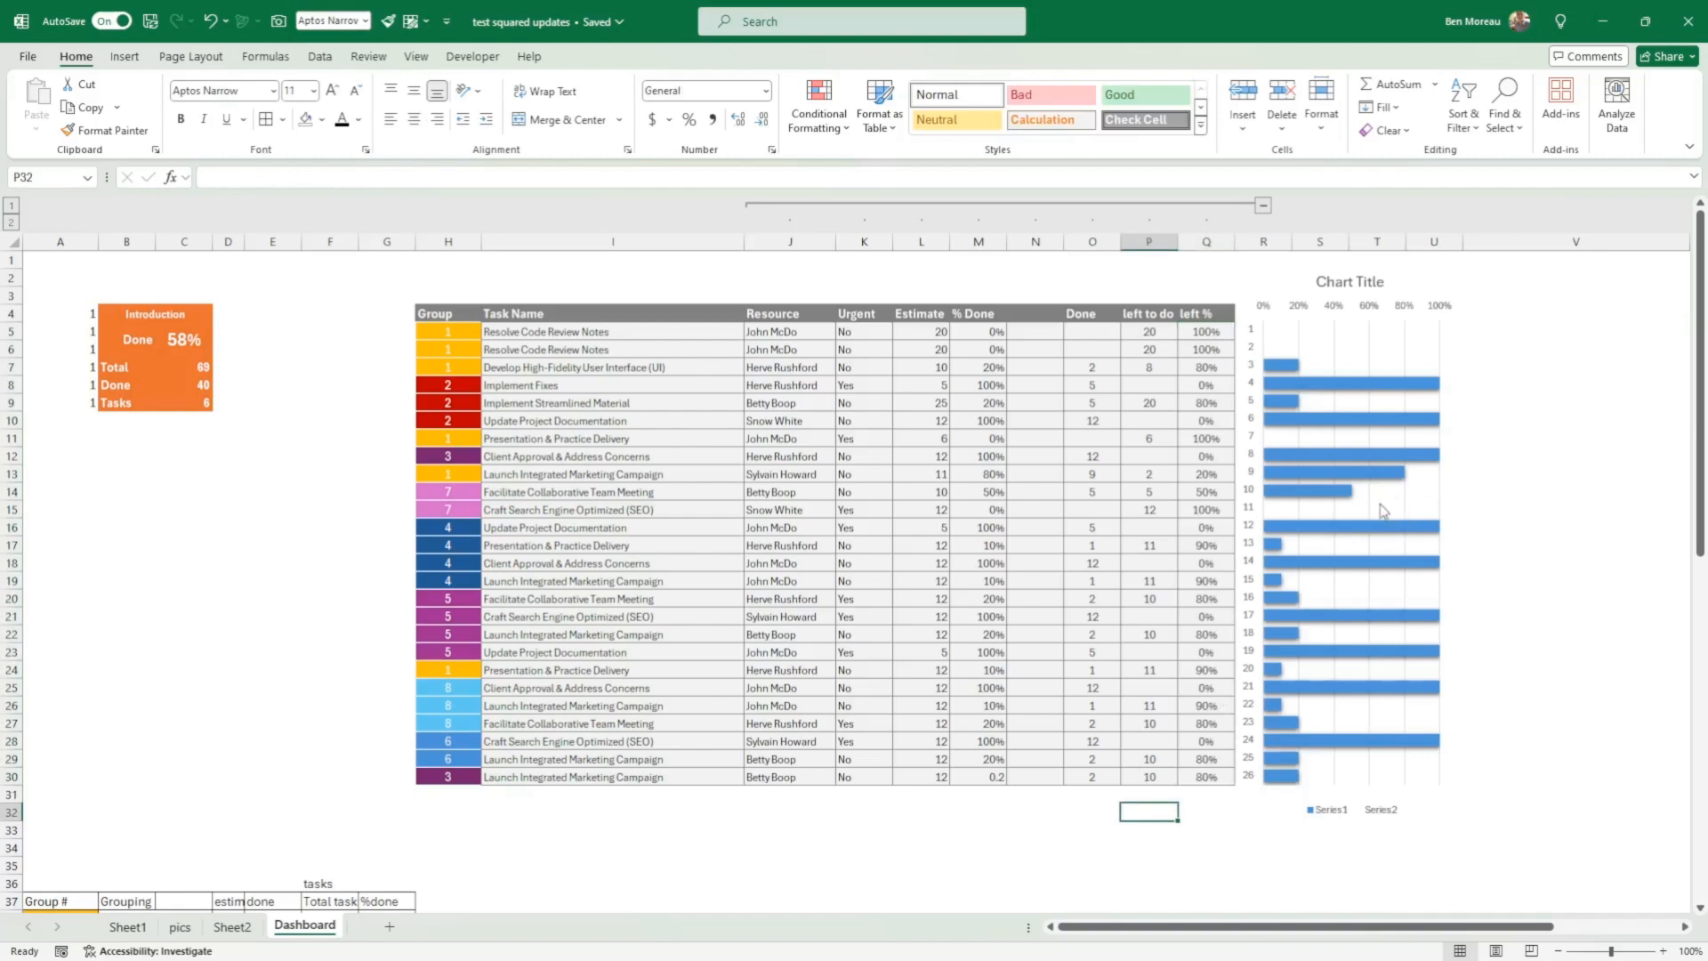
Step: Apply the custom number format # to the Done and left to do cells, O5:P30
drag(1080, 335, 1131, 780)
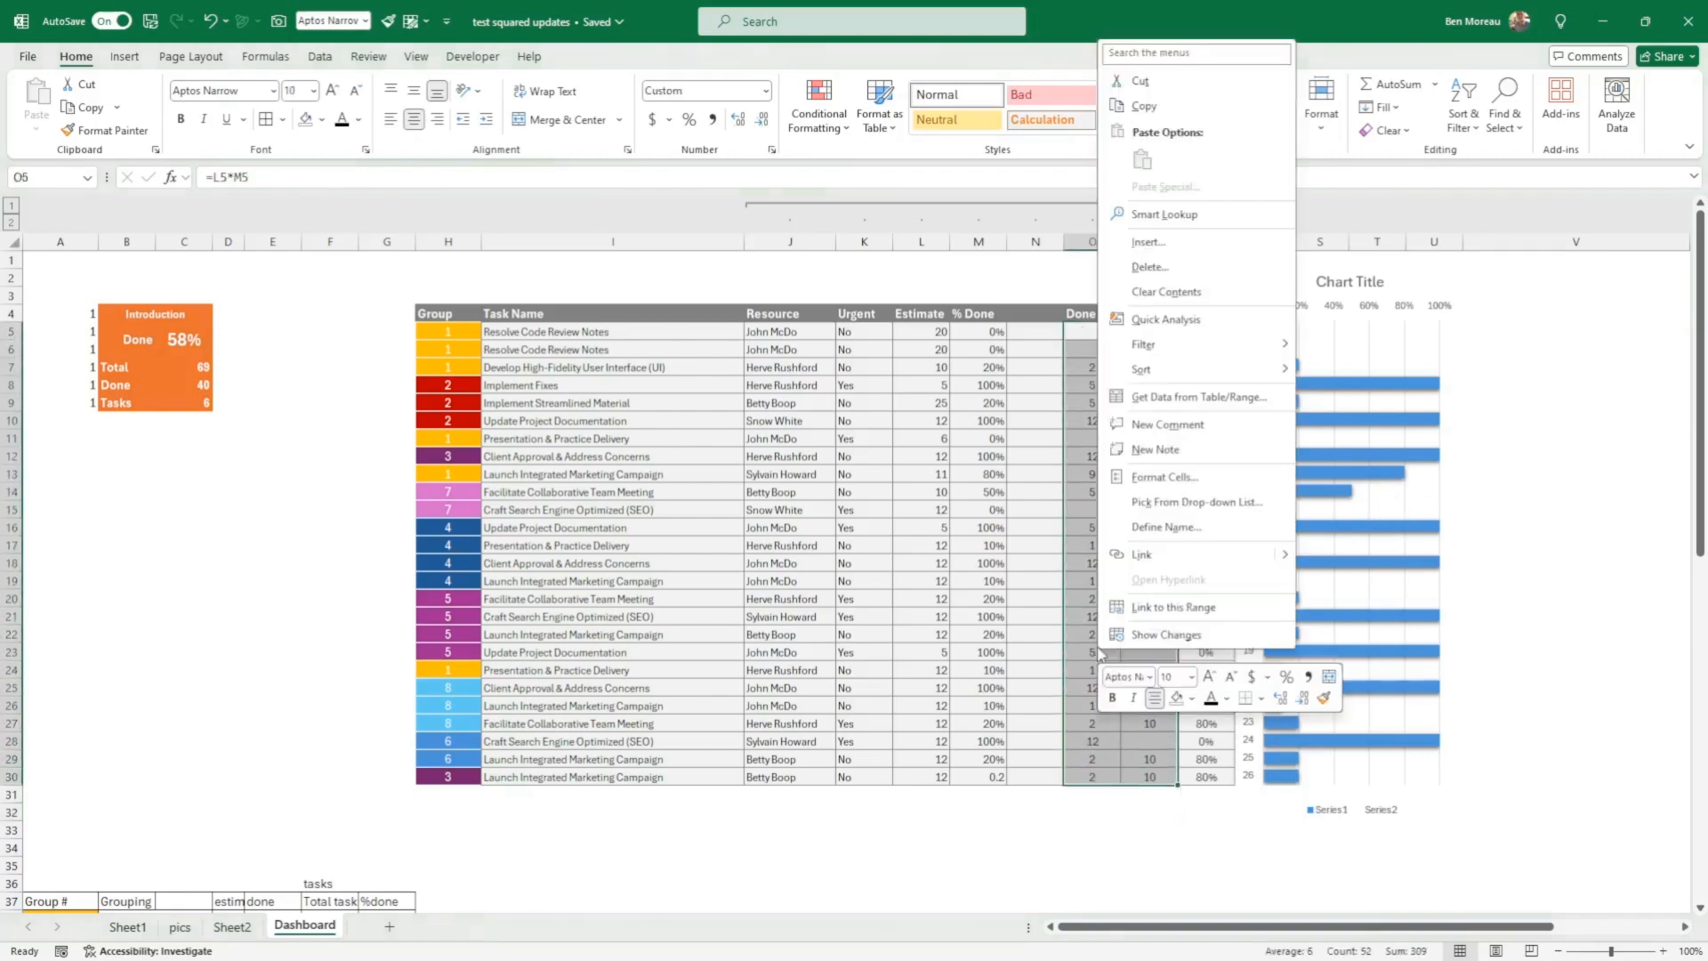
right_click(1096, 659)
click(1178, 481)
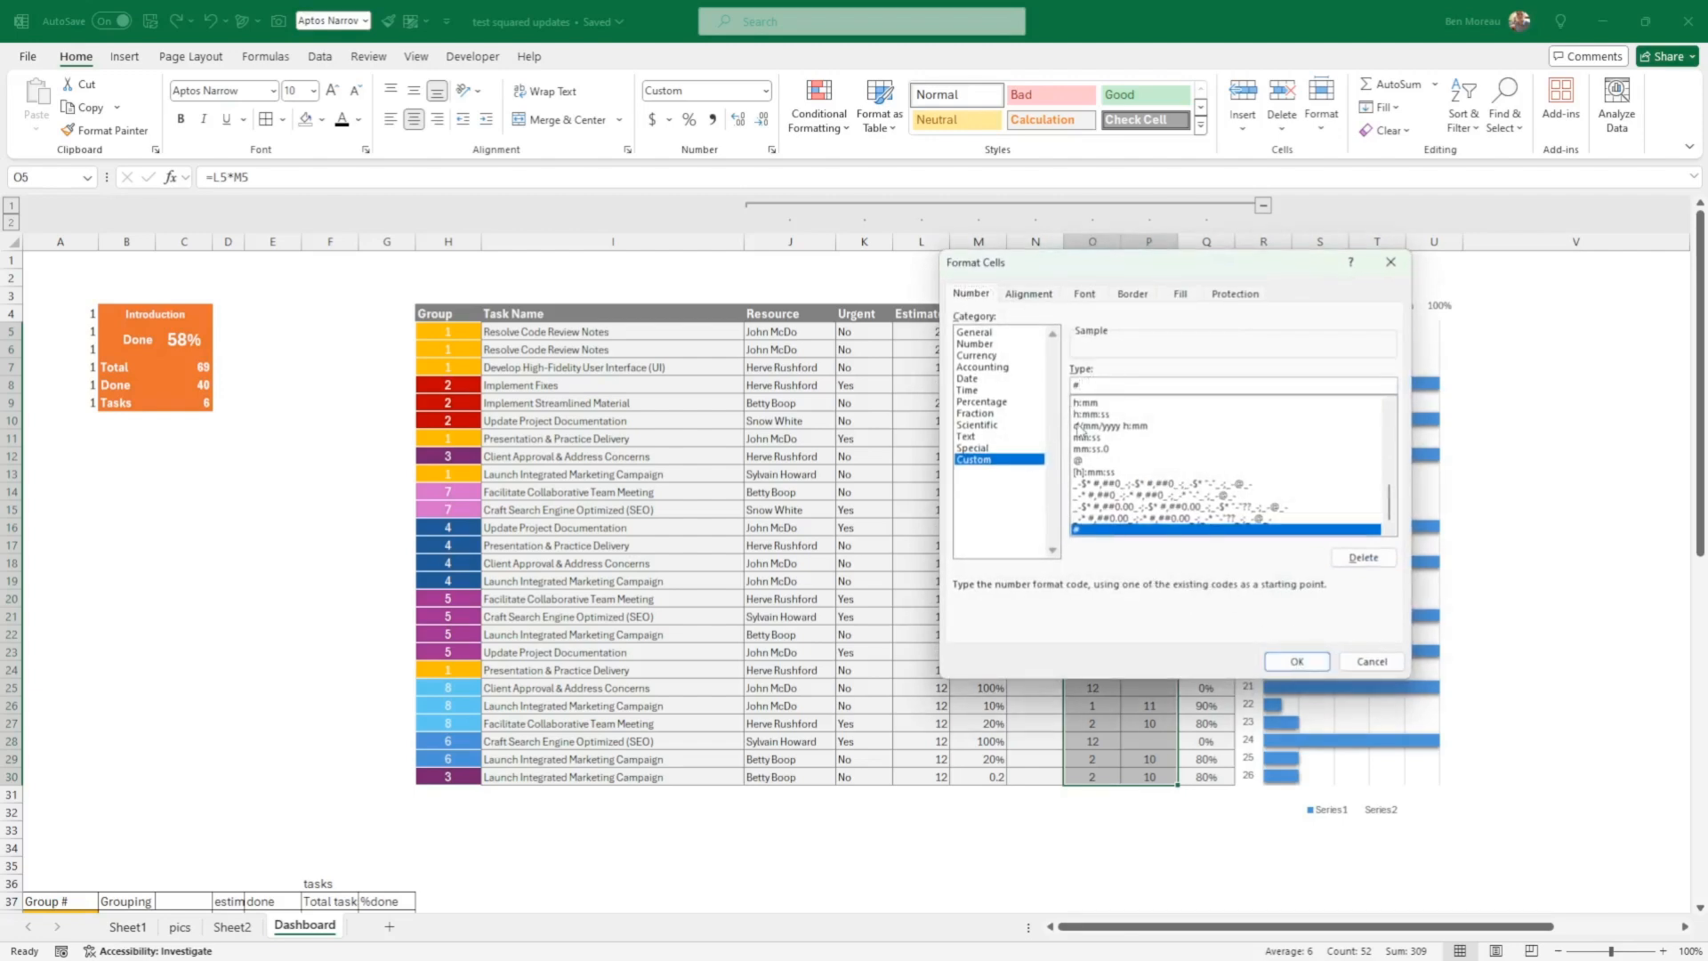
click(1298, 662)
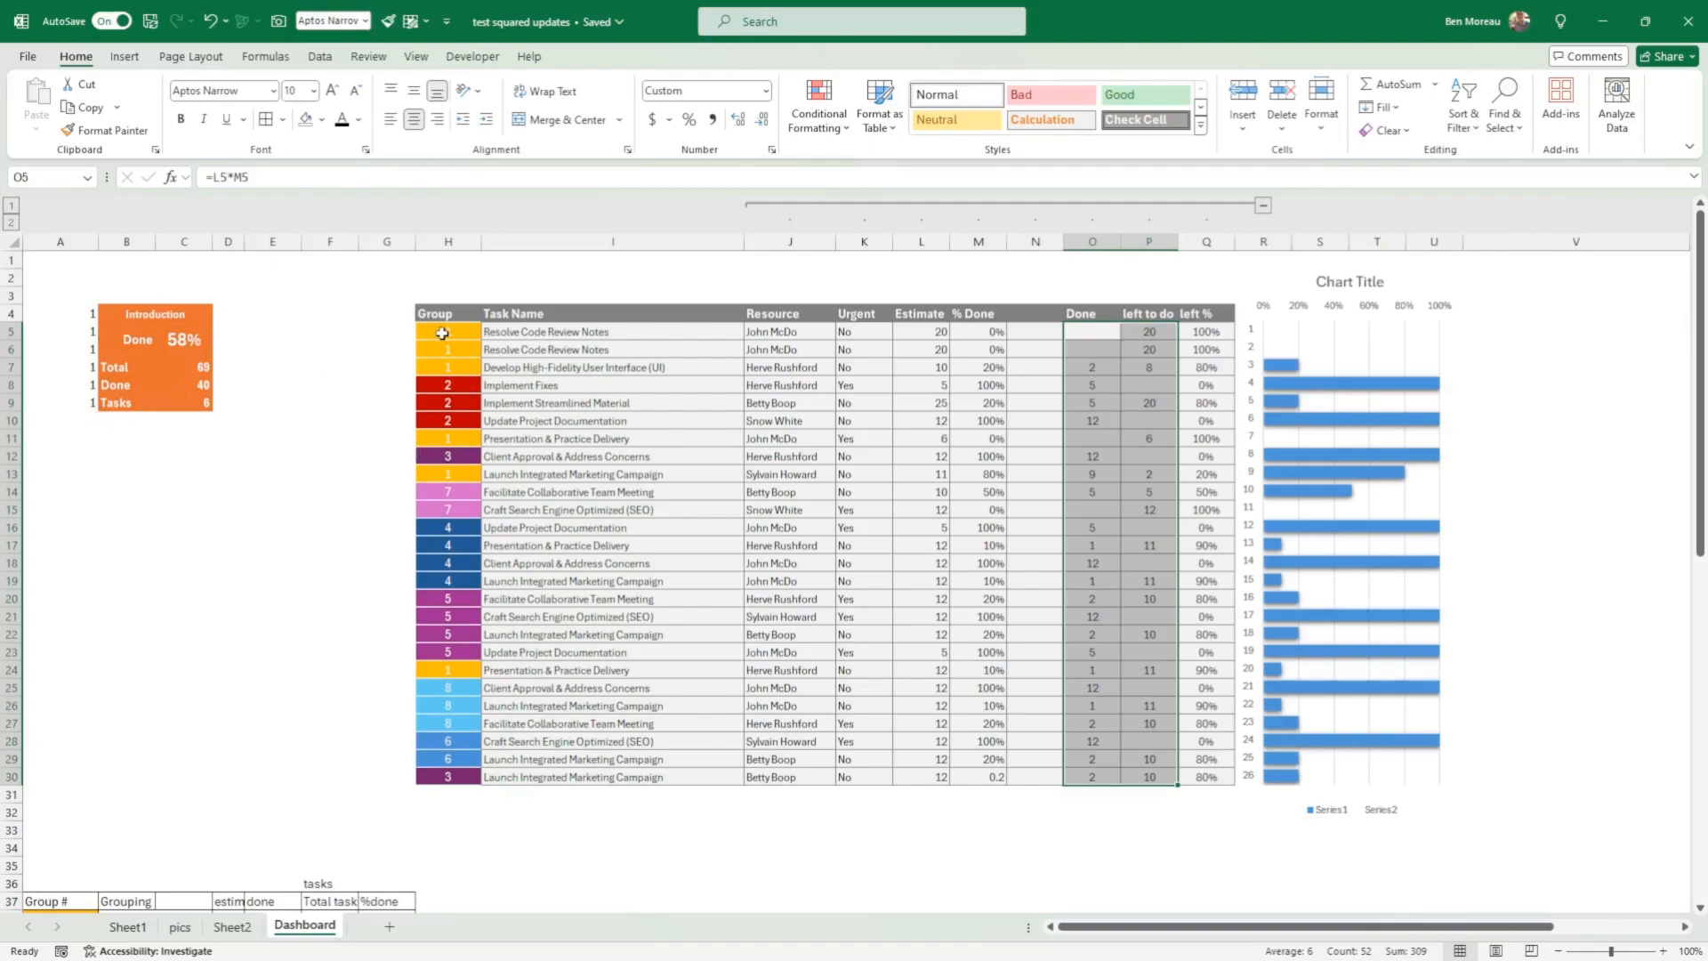
Step: Examine the Group column's cell colours and the coloured blocks in columns X to AB
drag(442, 332, 450, 779)
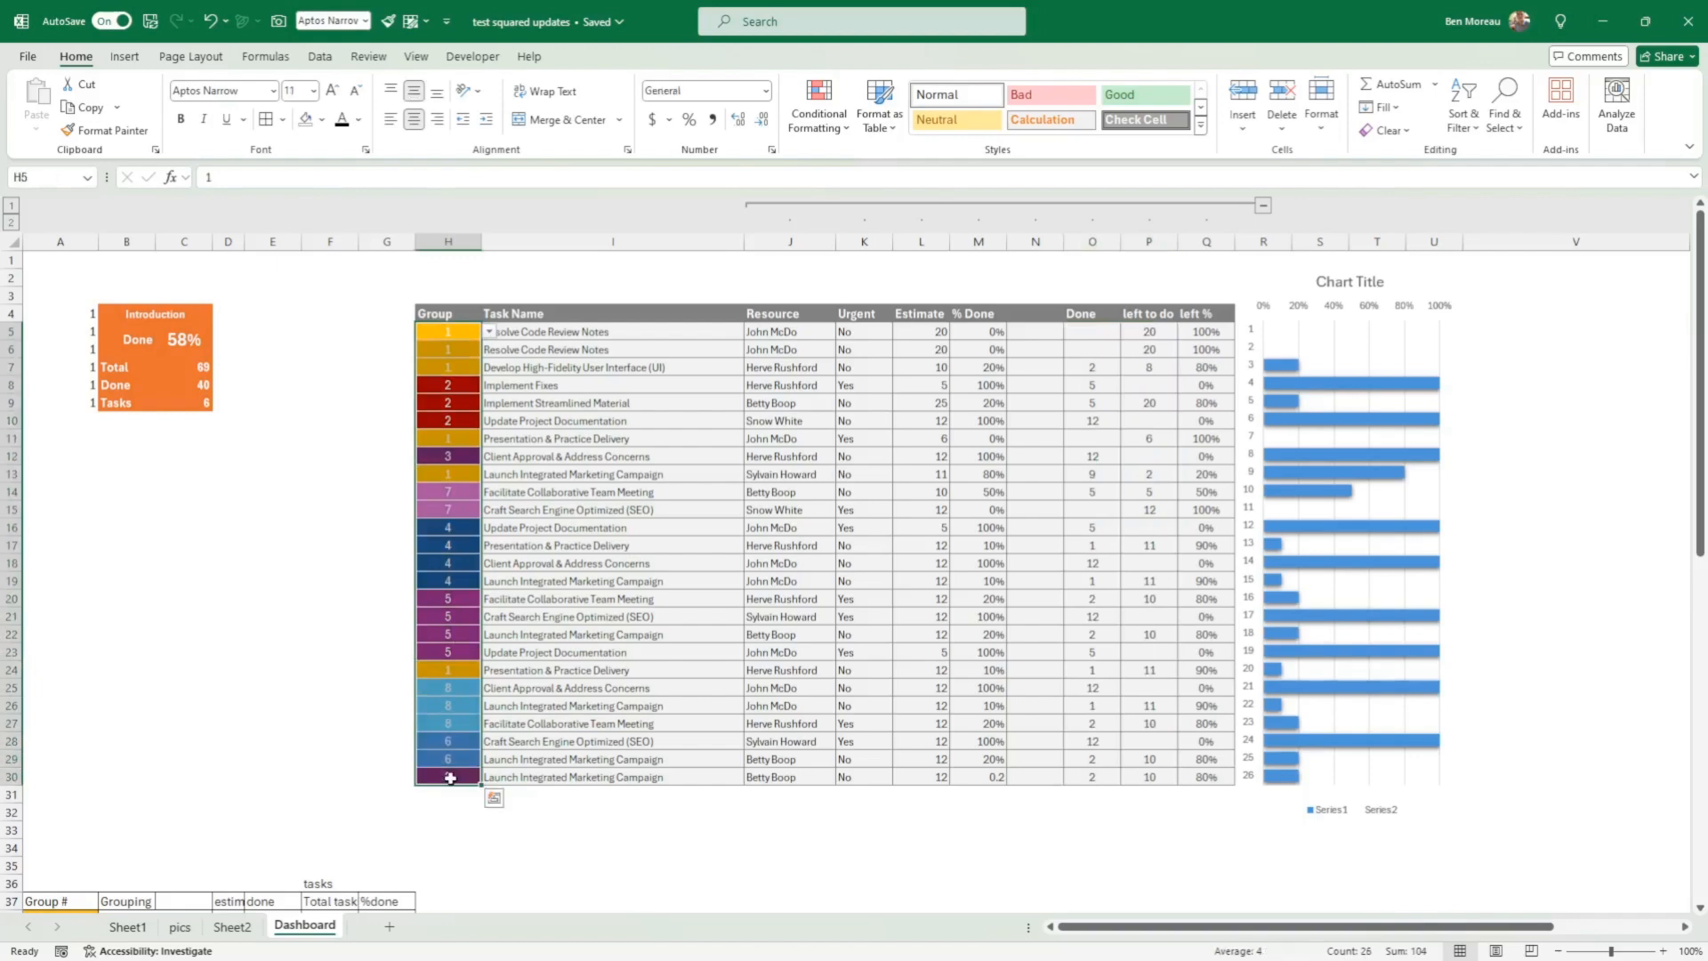
click(1610, 588)
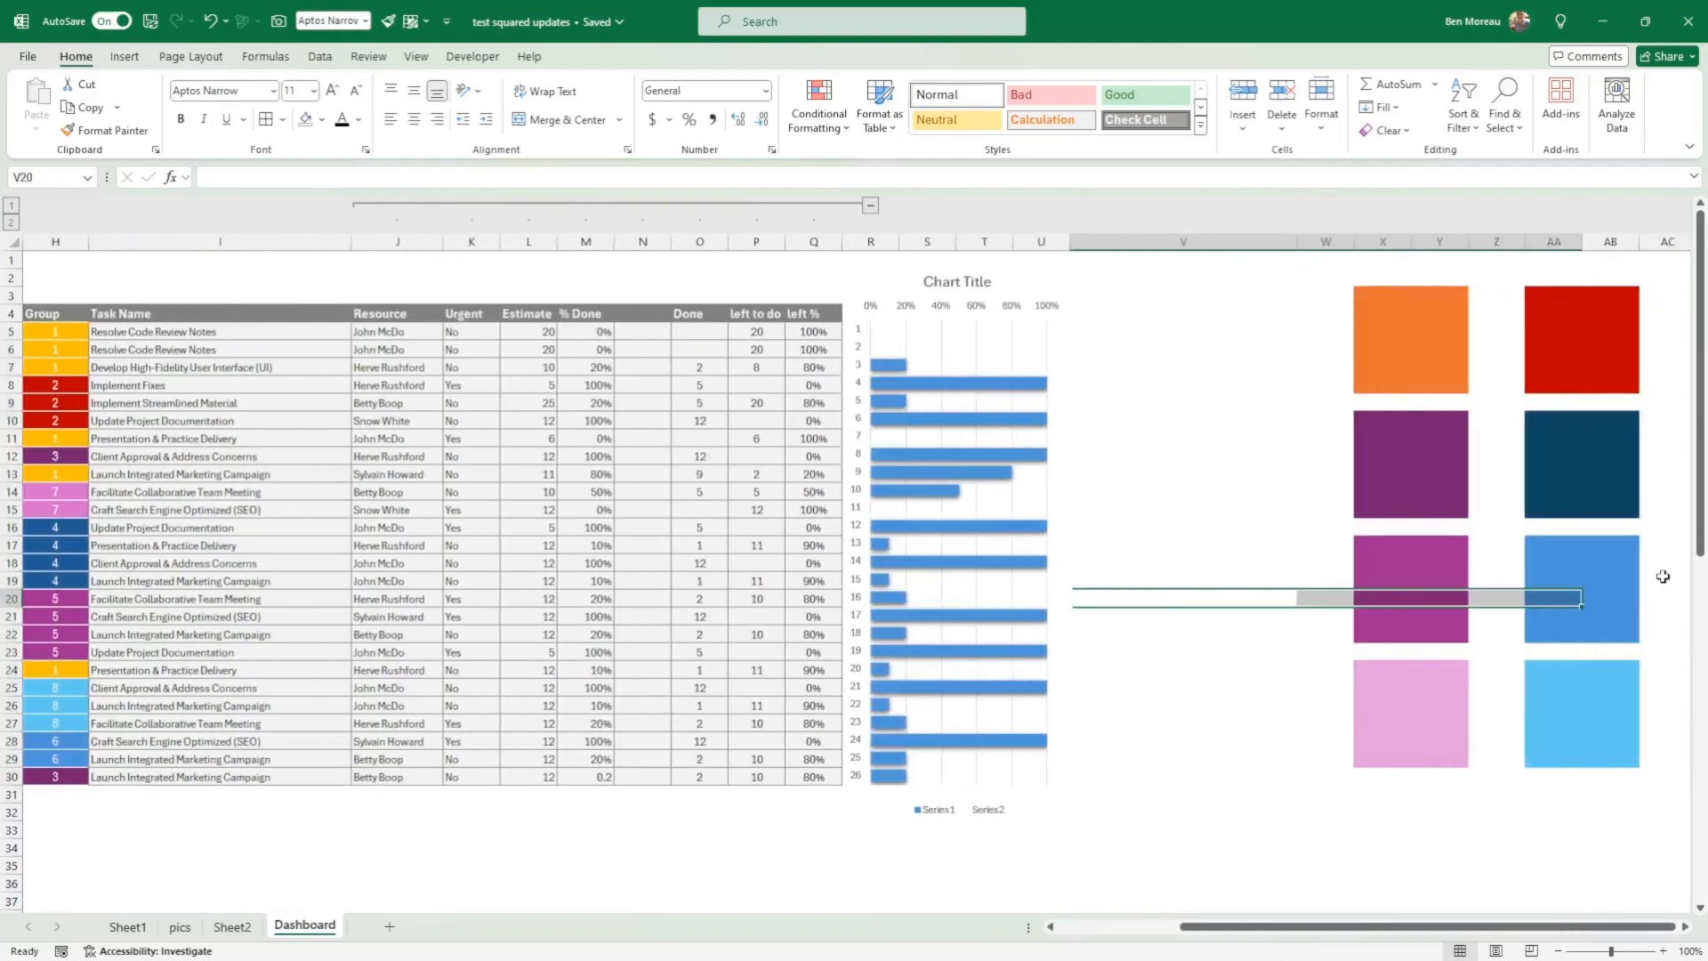
click(1663, 577)
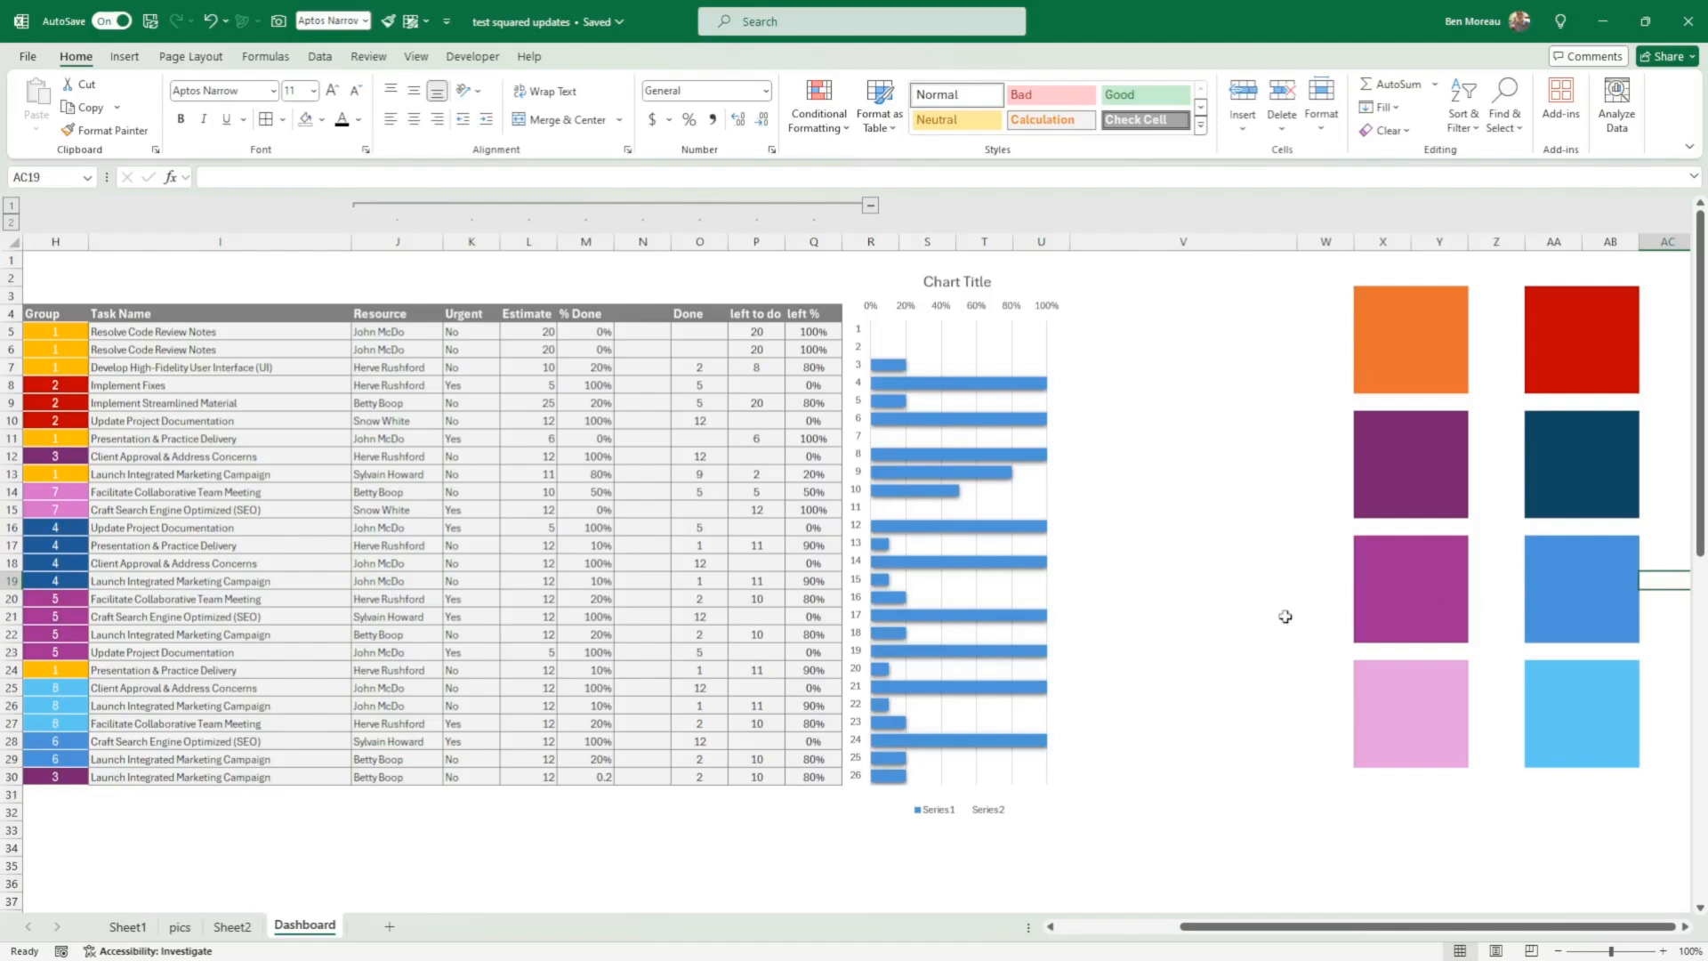
Step: Select the orange block at X3 and show the fill colour palette for it
drag(1368, 292, 1388, 384)
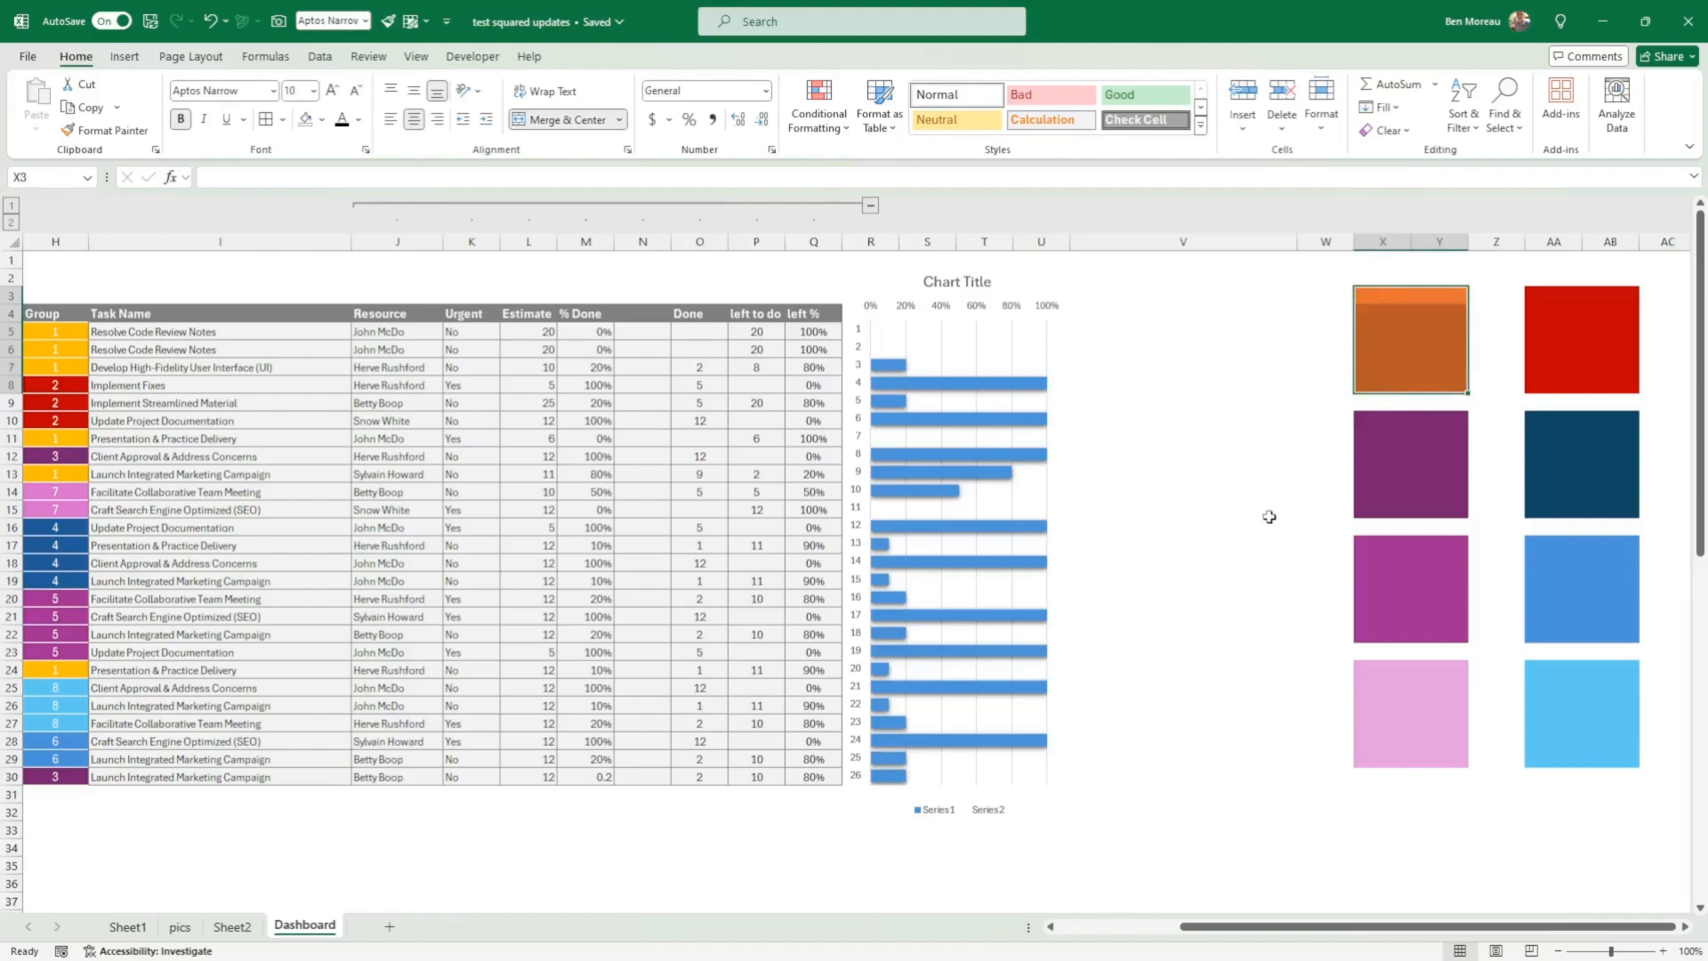
click(1351, 462)
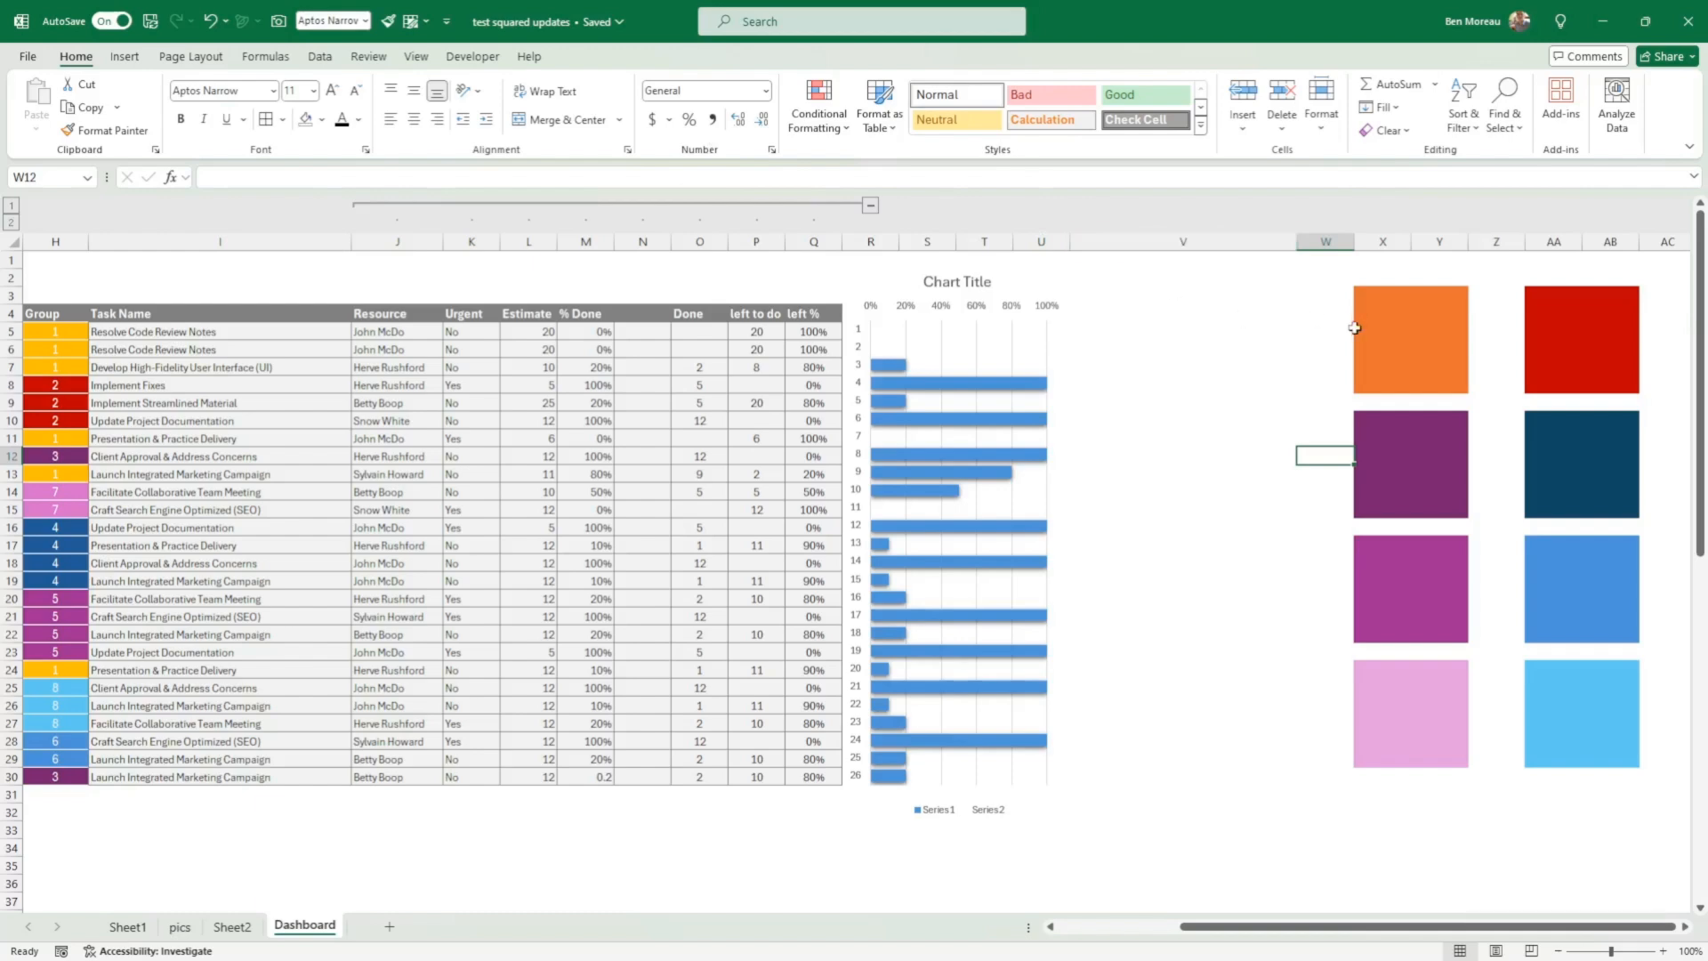
drag(1369, 297, 1368, 379)
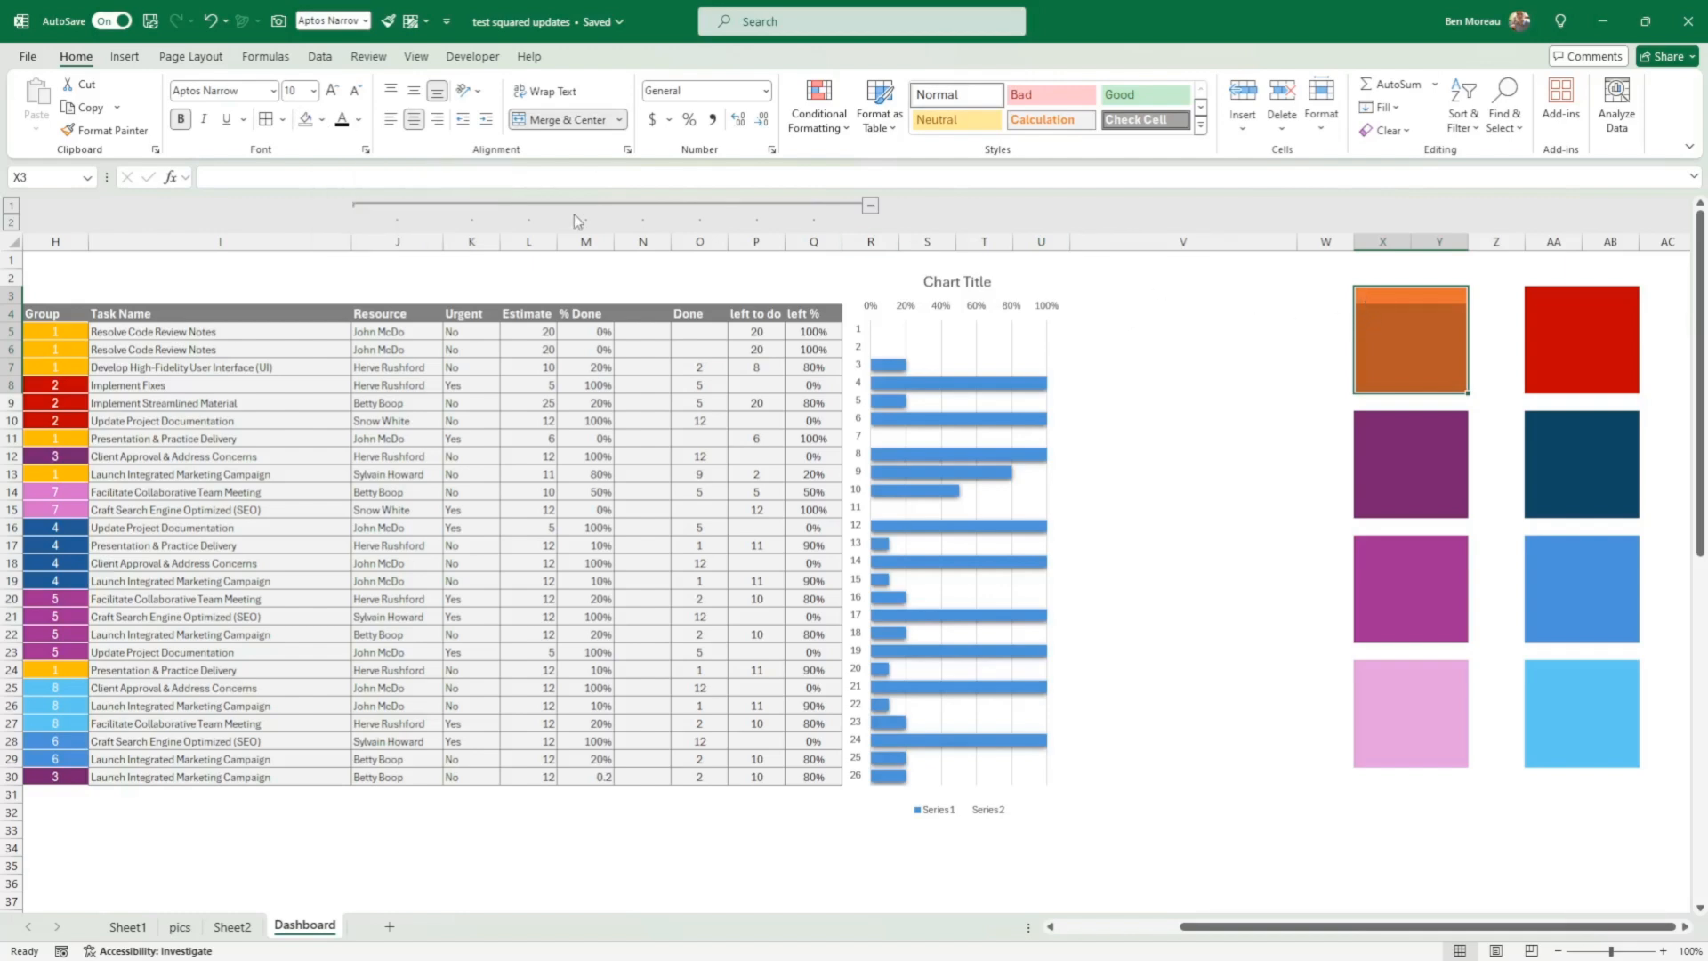
click(324, 125)
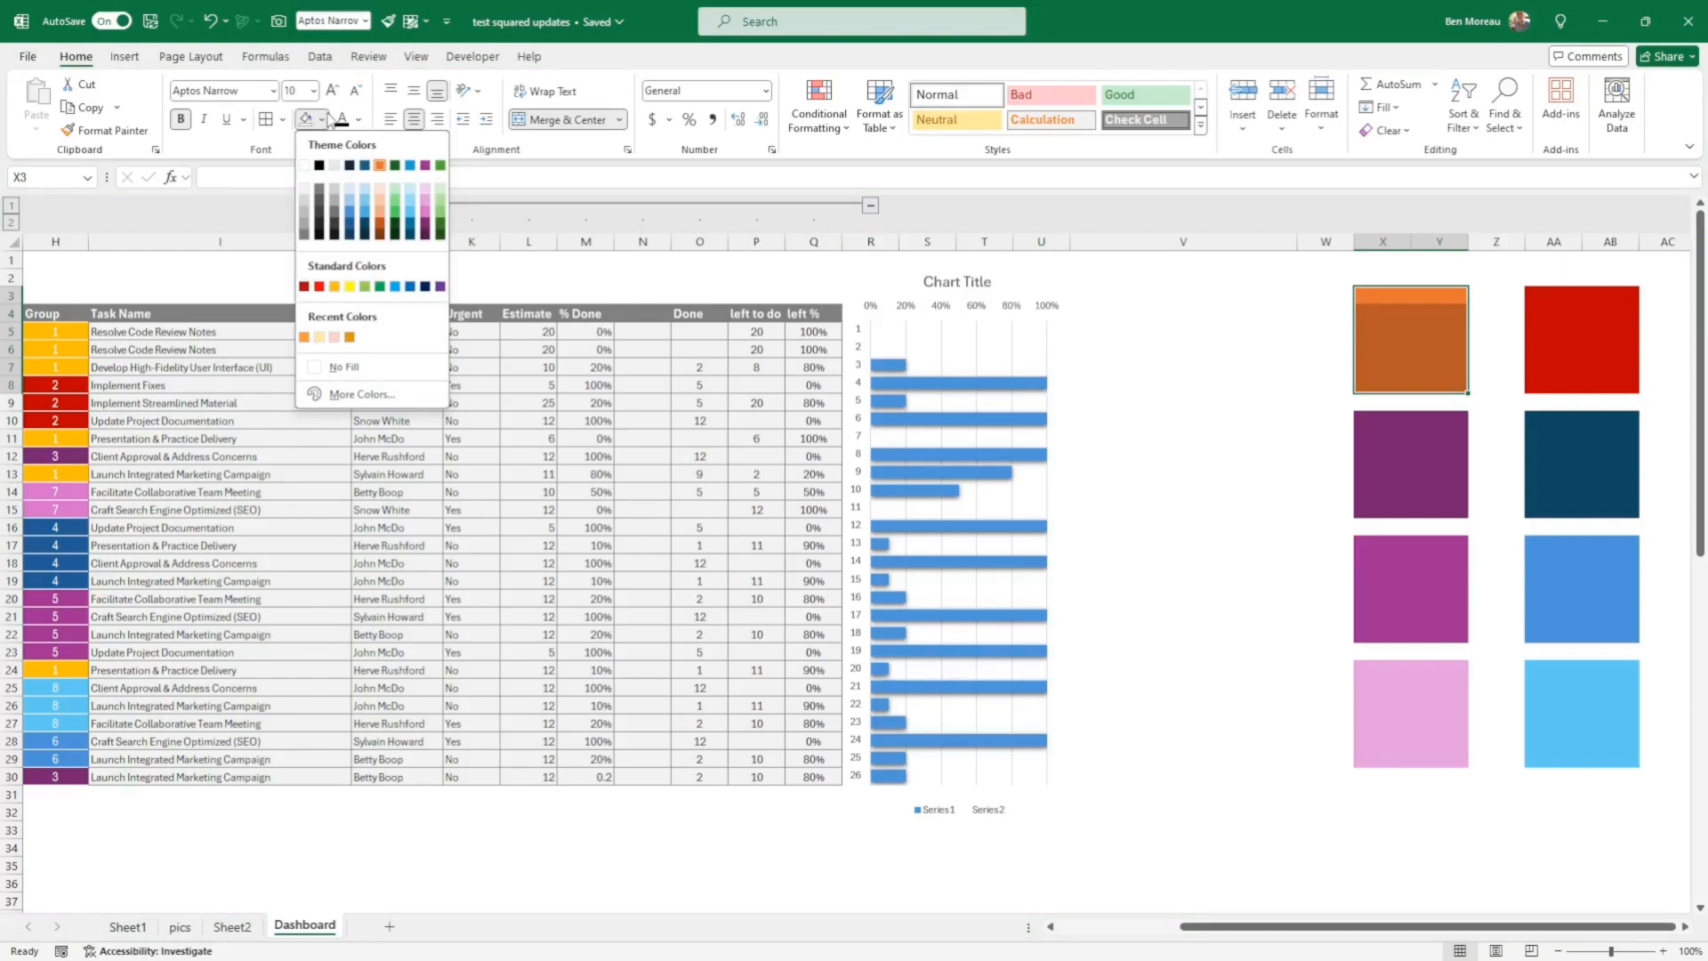
Step: Look through the available theme colour sets, including the Office set, without applying a different one
click(192, 58)
click(193, 58)
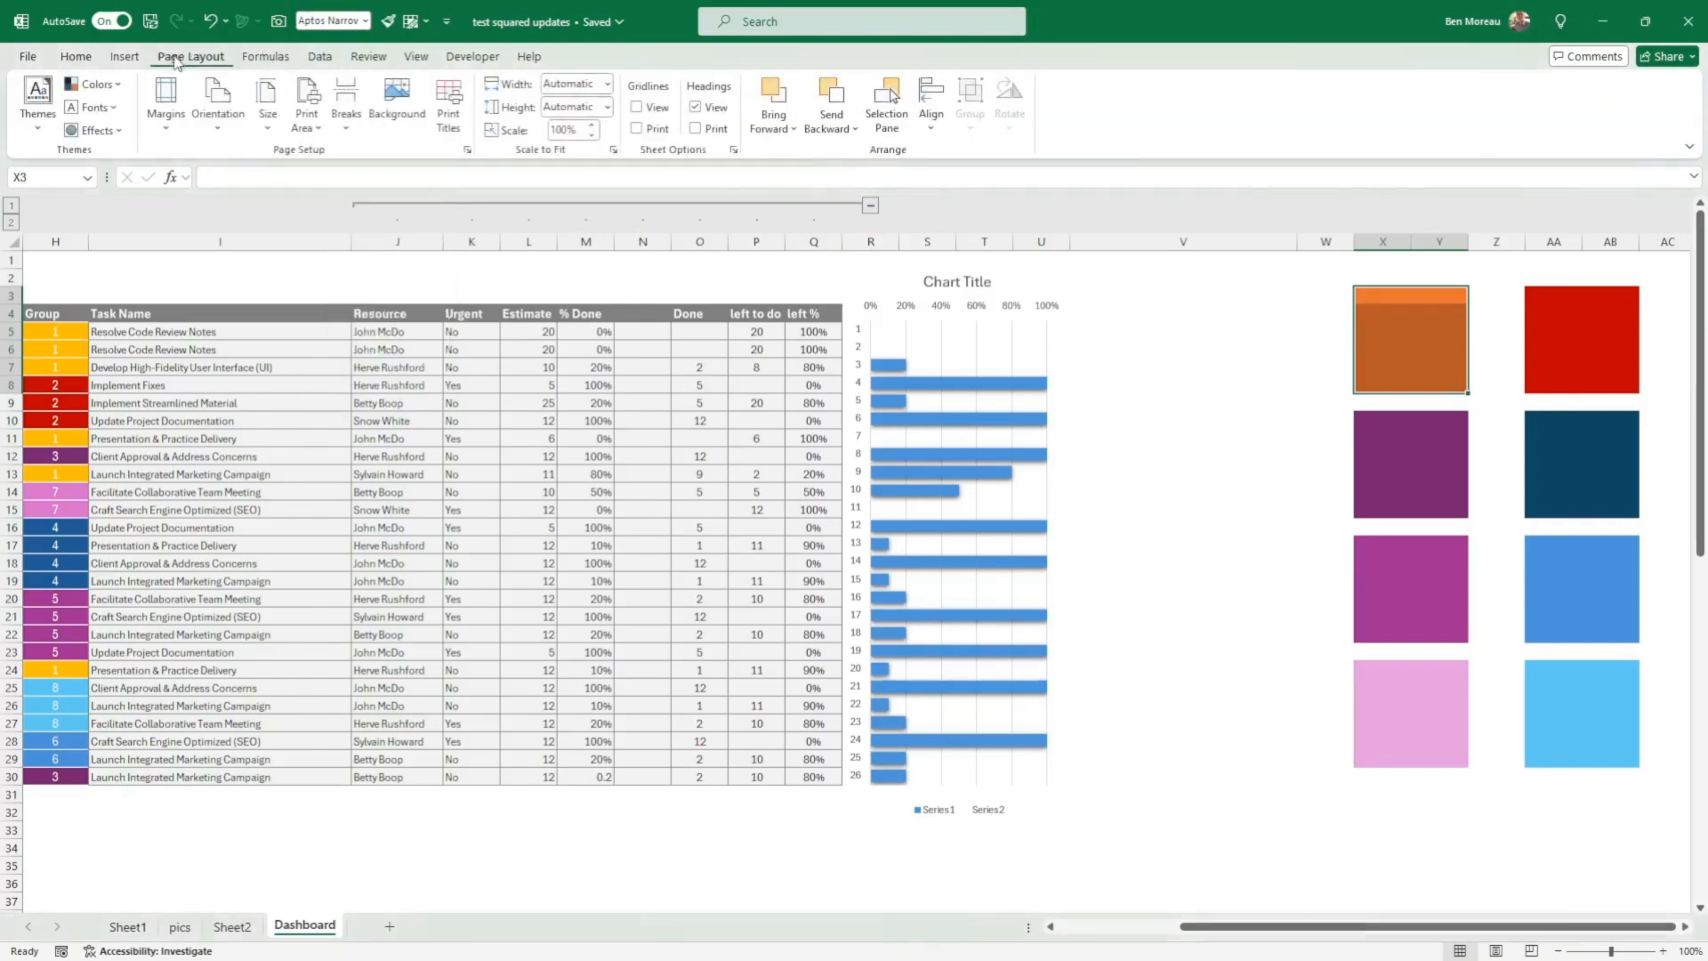
click(96, 85)
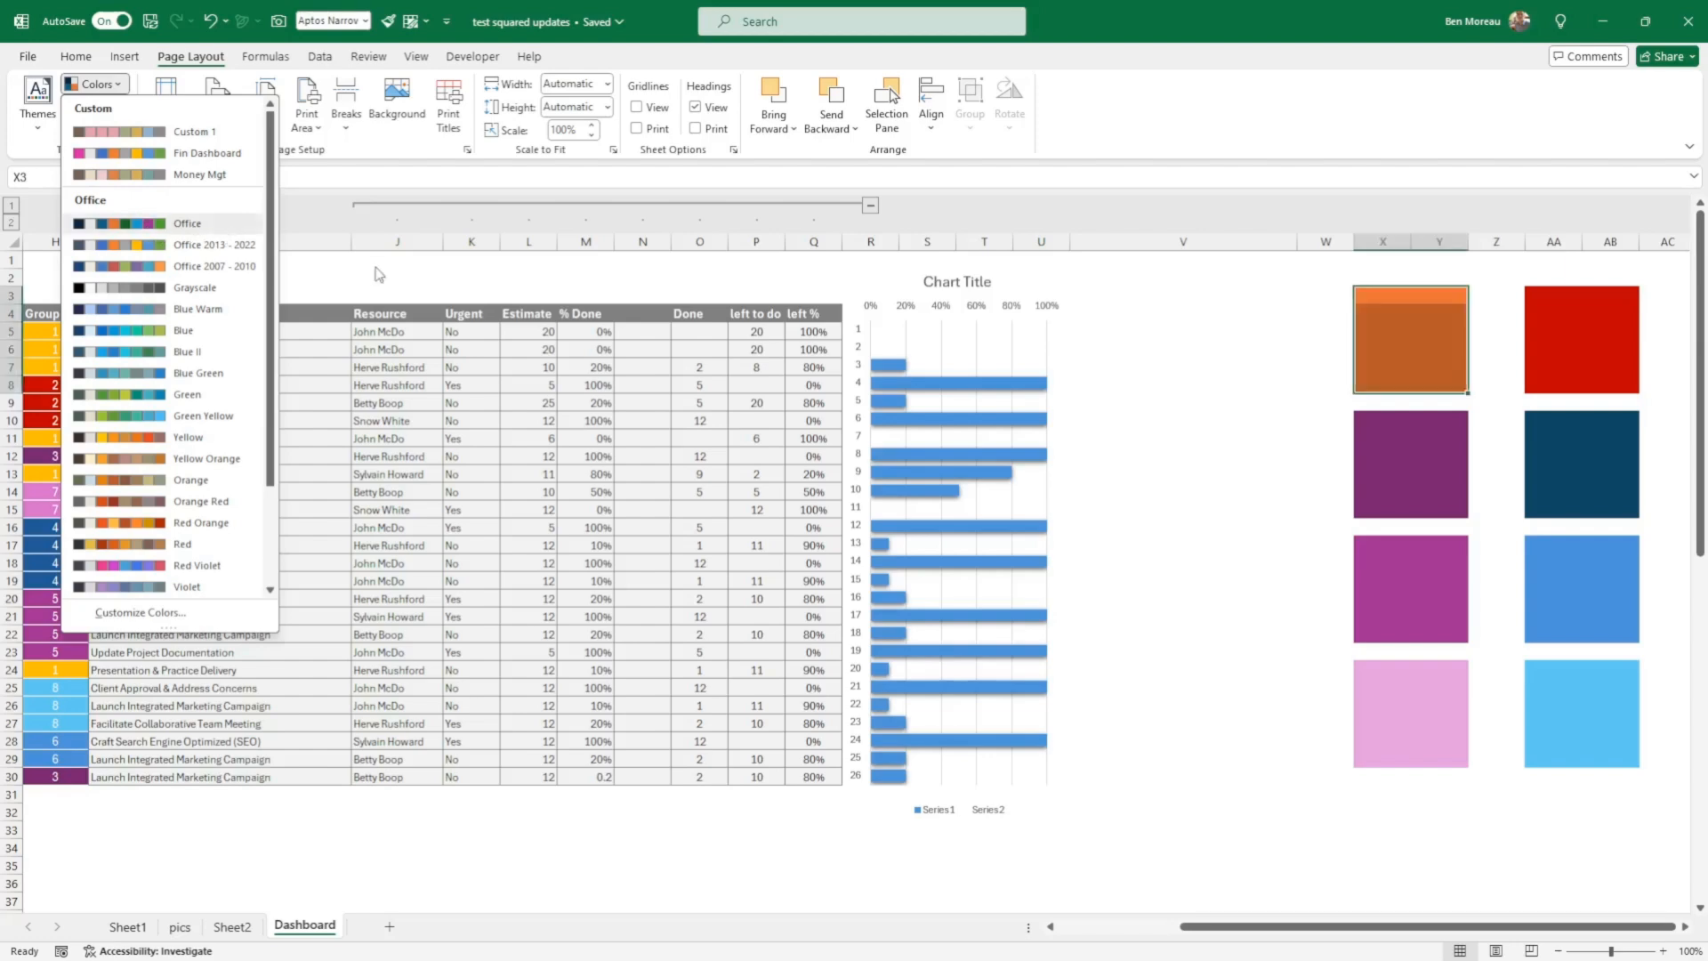
click(463, 276)
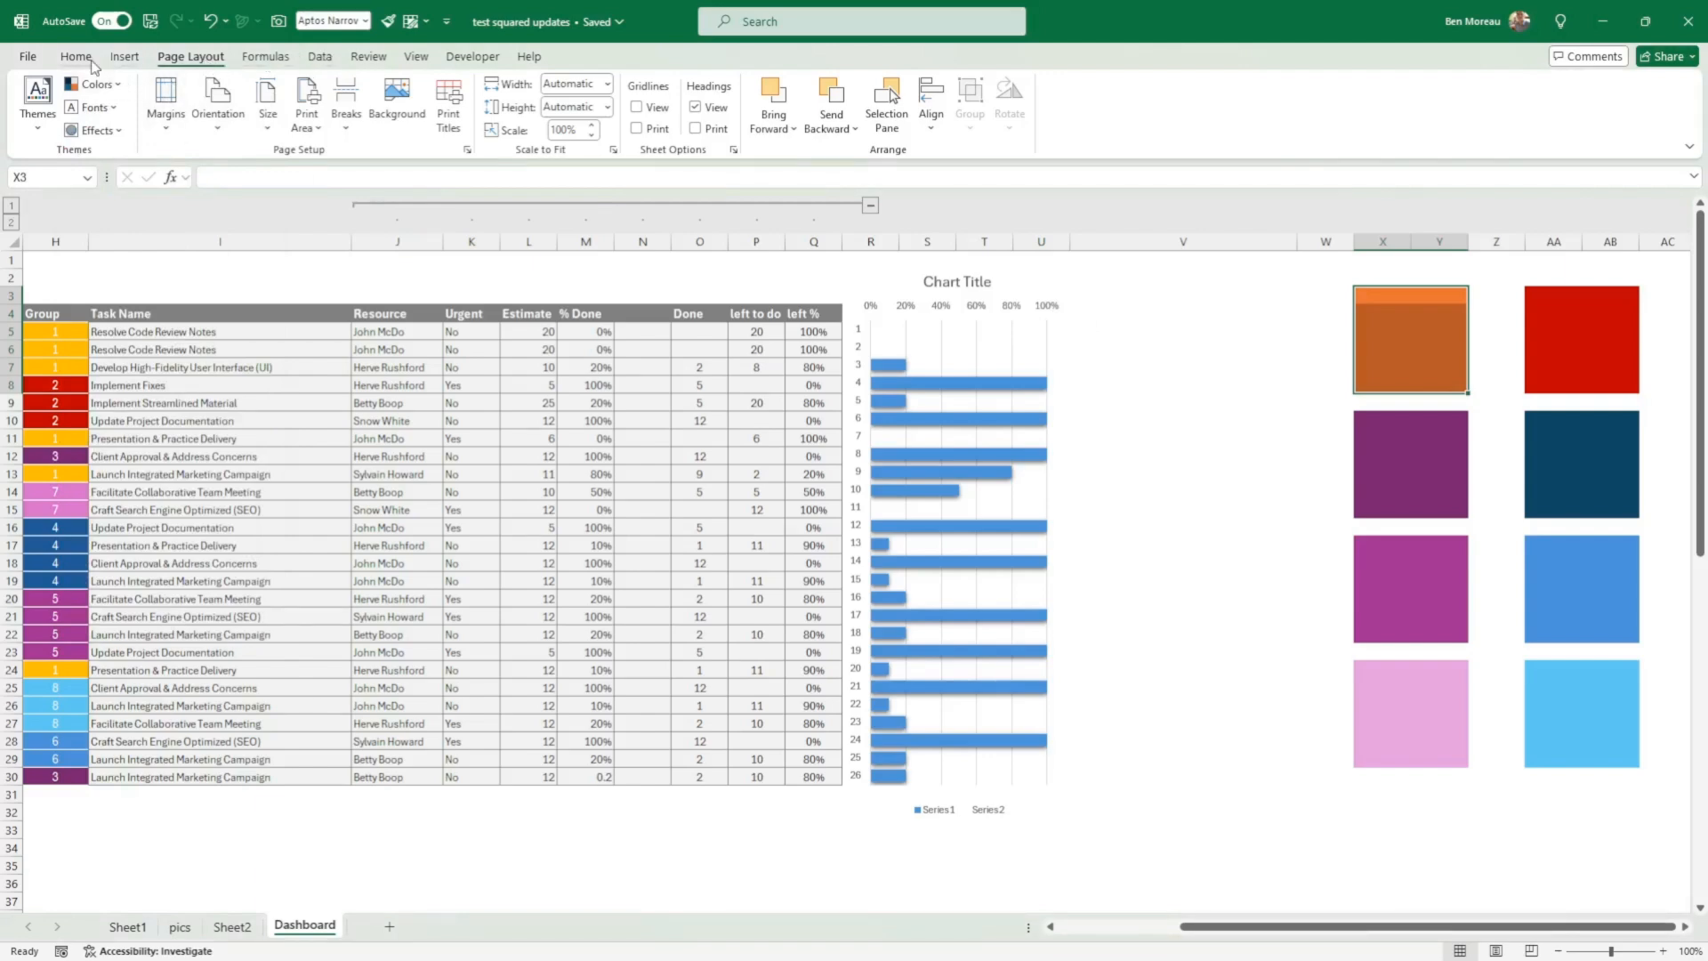
Step: Check which palette fill colours match the orange block at X3 and the red block at AA3
click(79, 58)
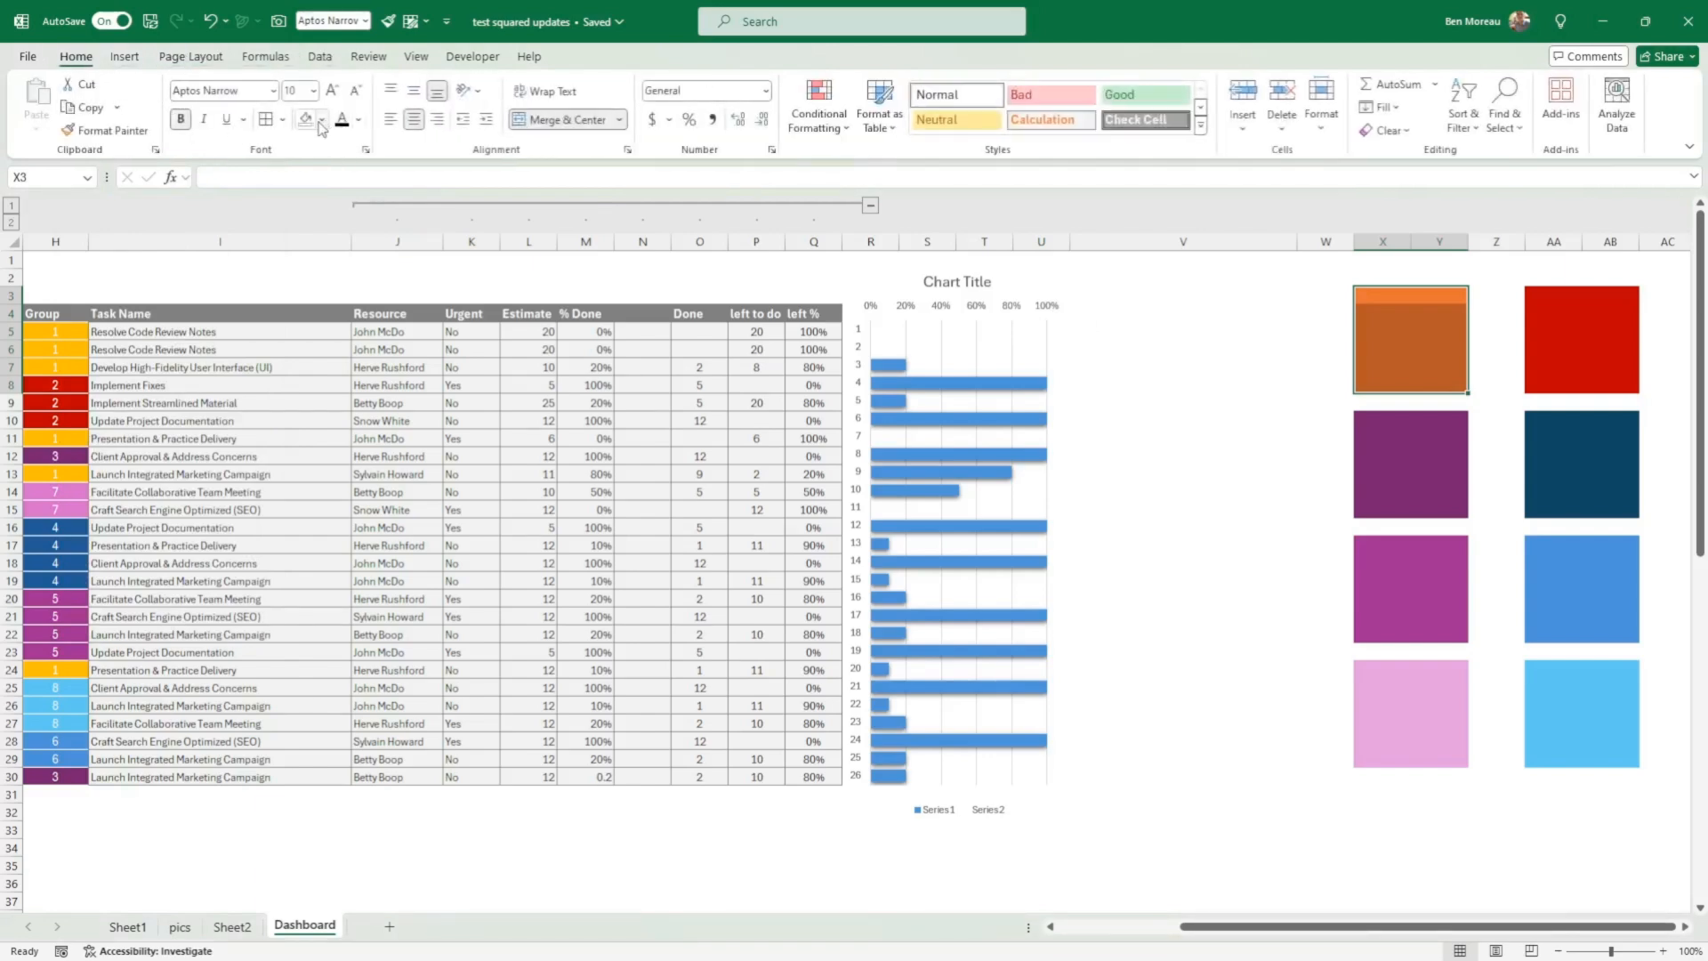
click(321, 119)
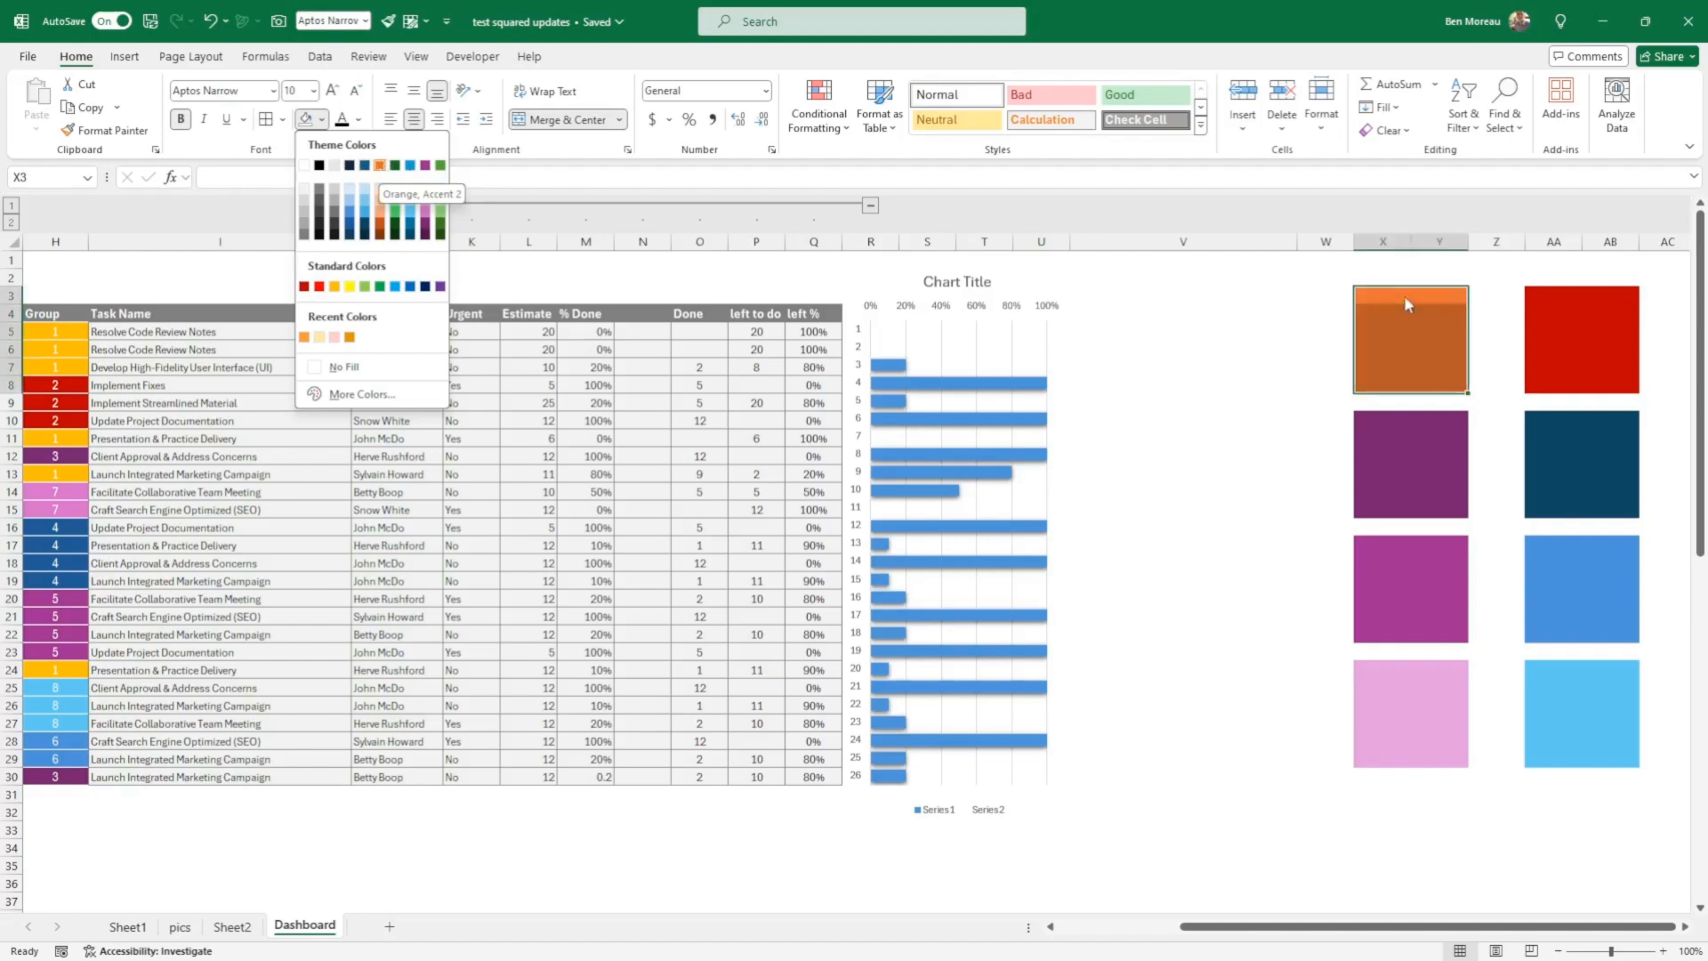
click(1555, 300)
click(1548, 299)
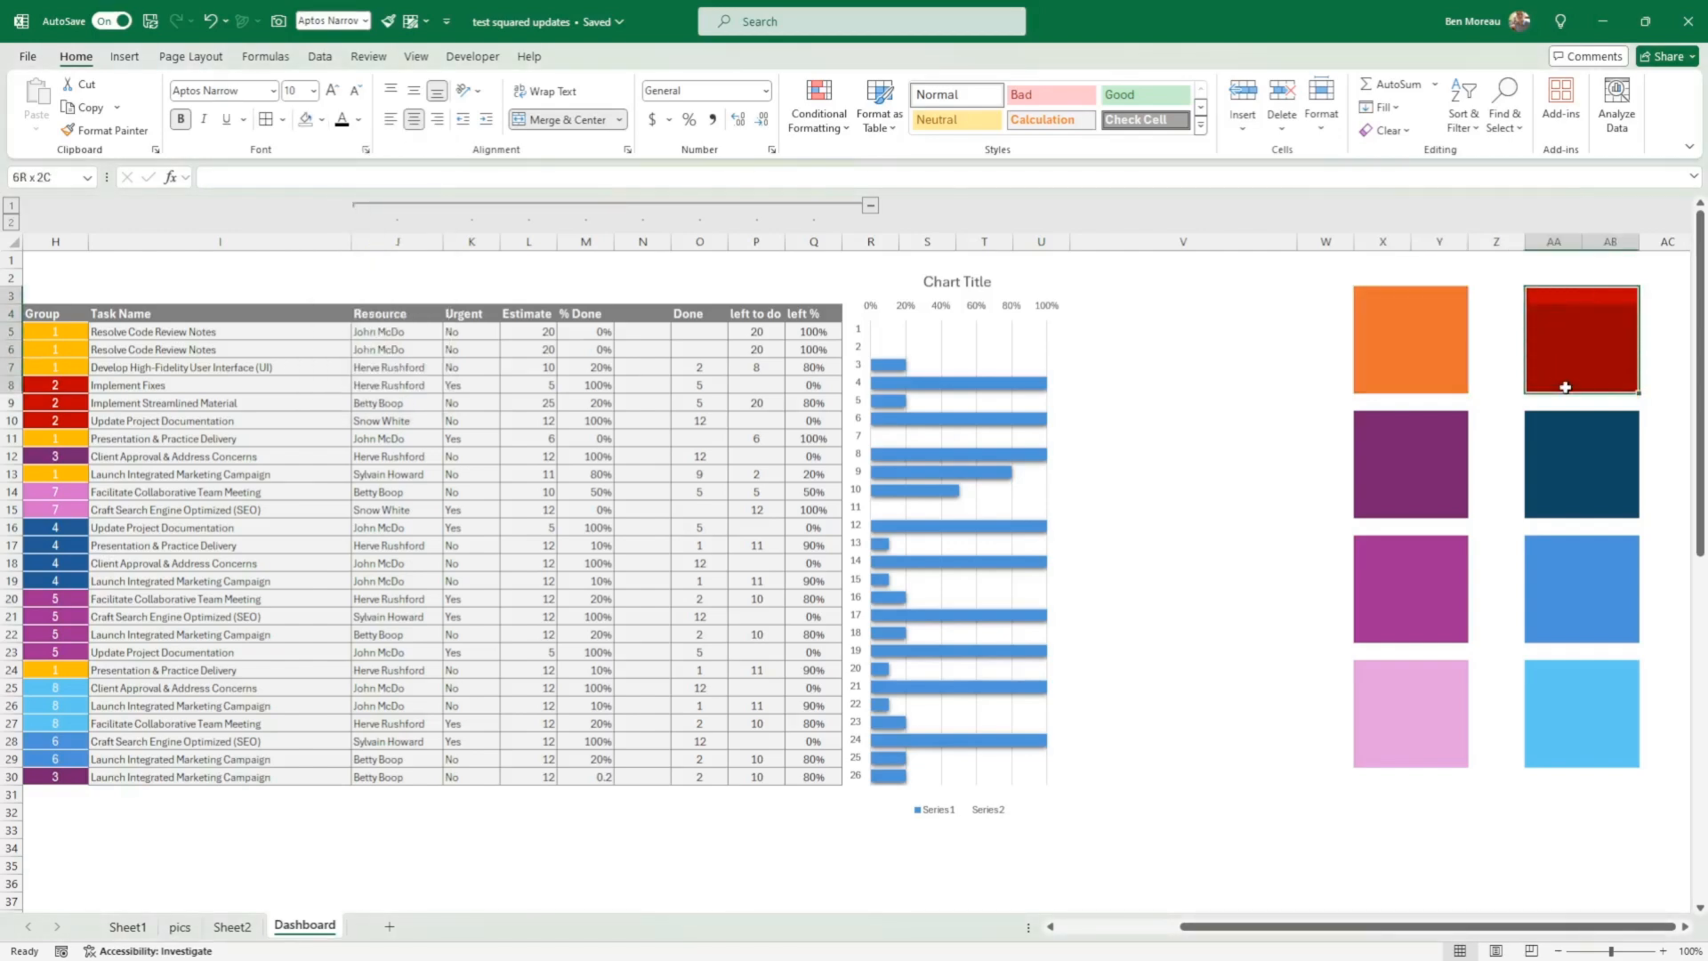
click(322, 119)
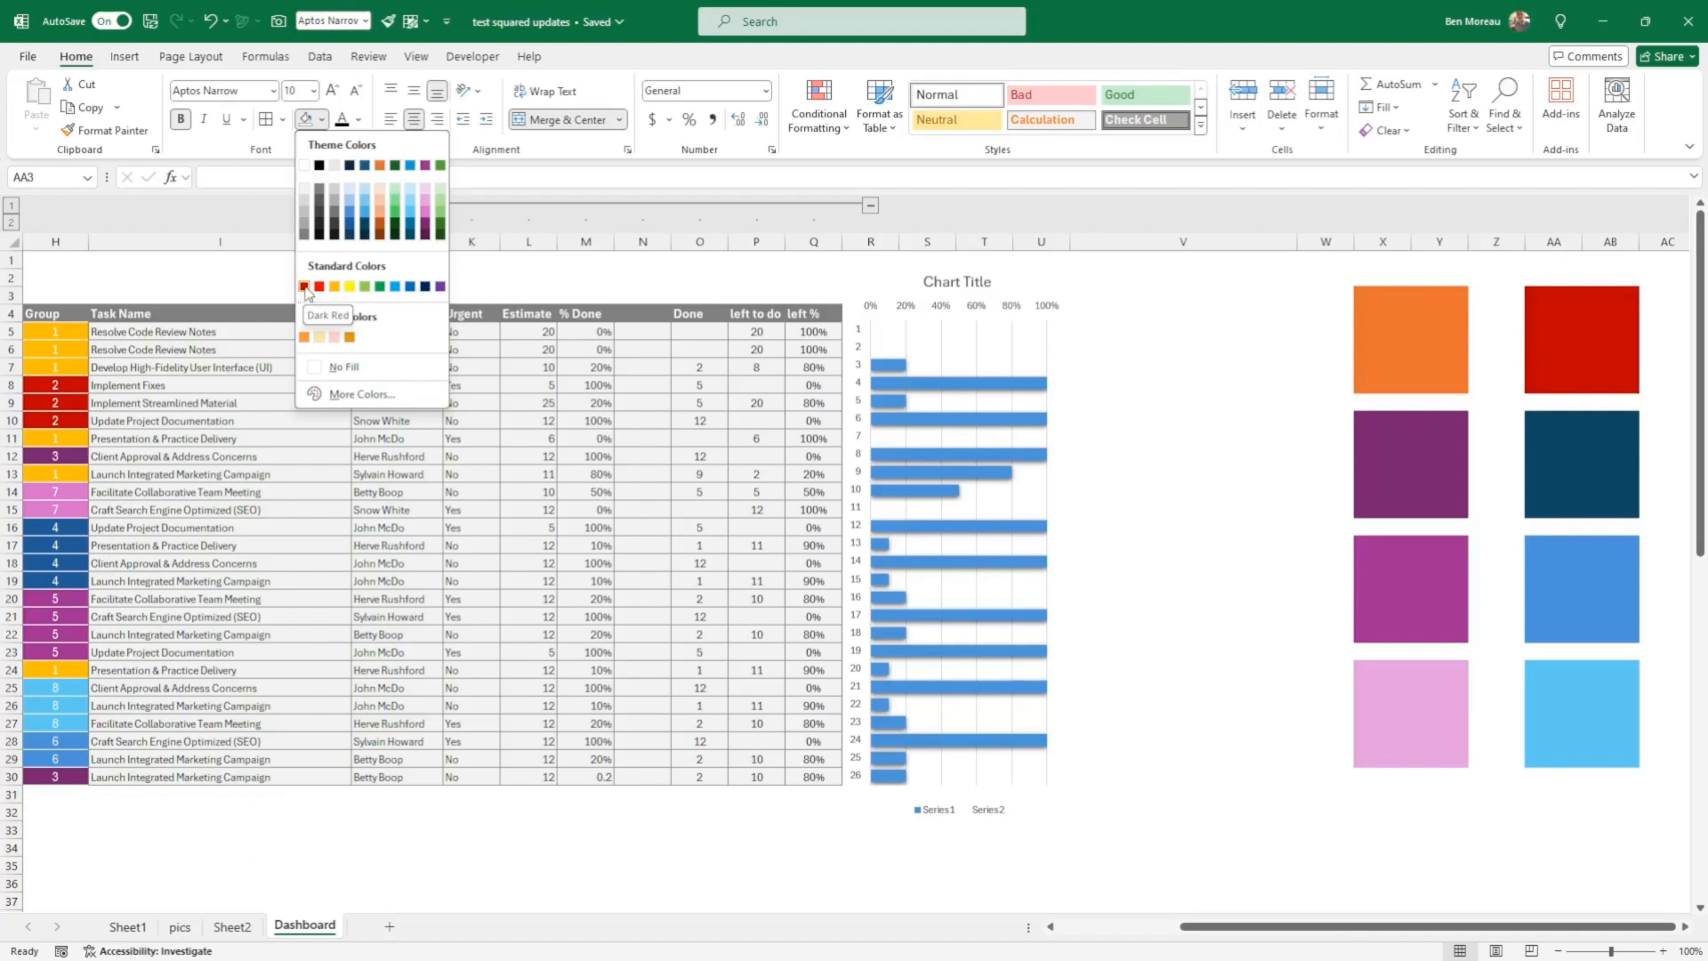
click(1528, 440)
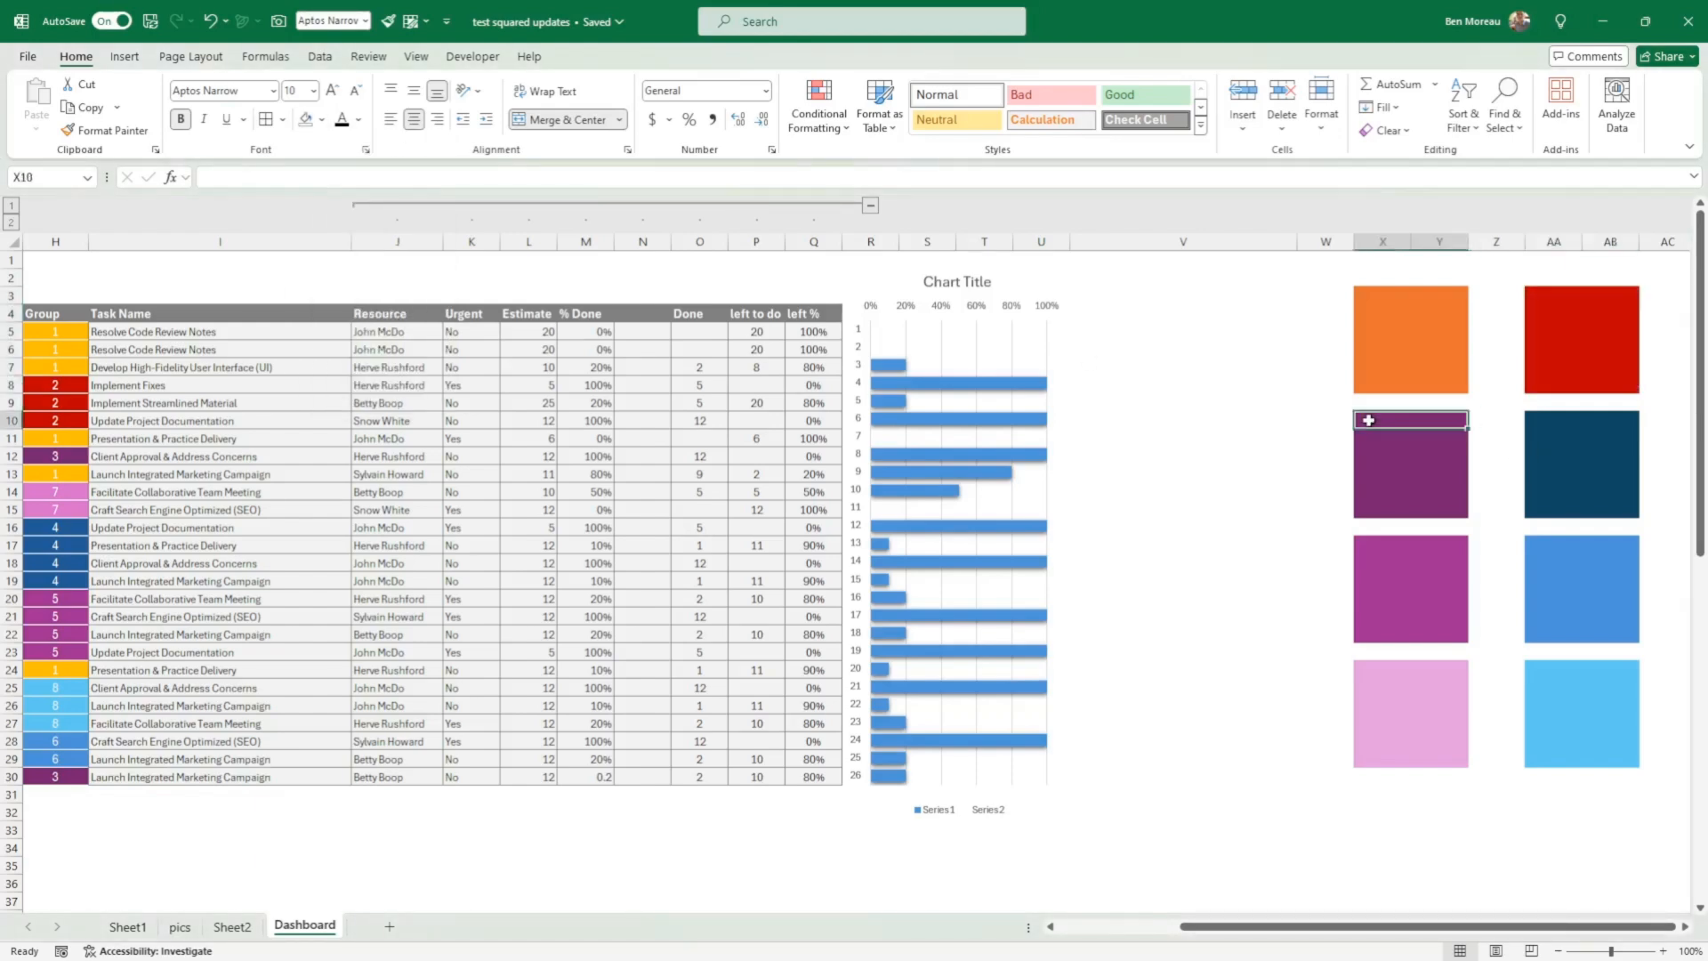
Step: Compare the purple block at X10 and the dark teal block at AA10 with the fill colour palette
drag(1363, 416, 1364, 503)
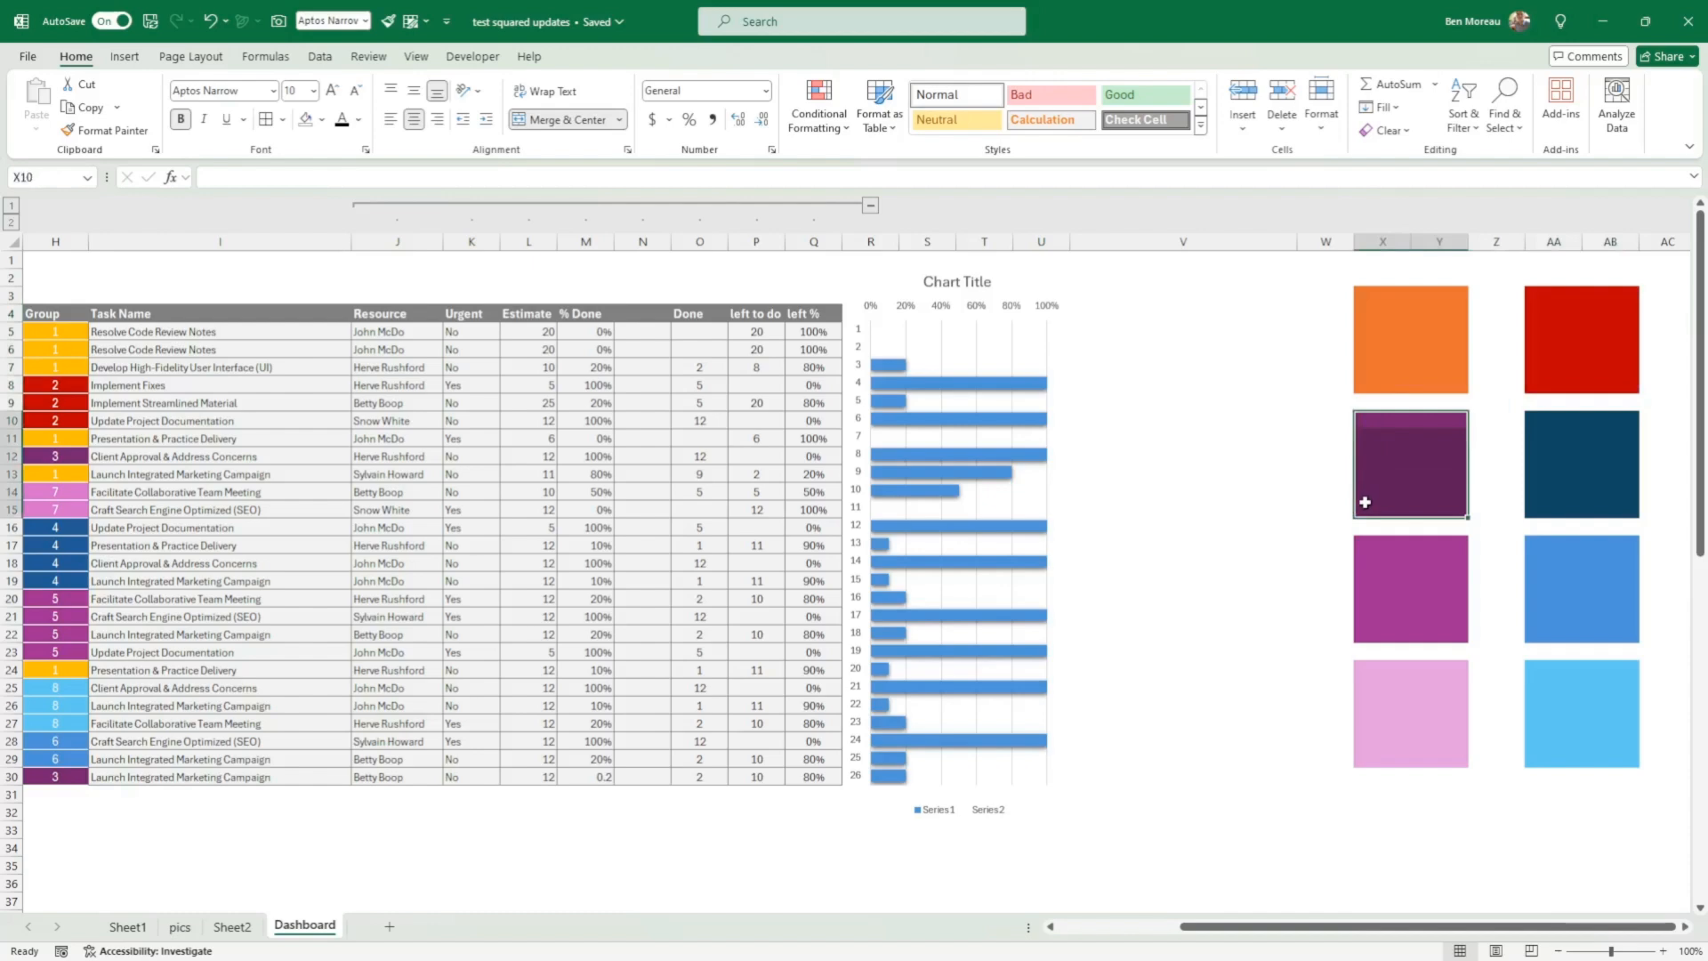
click(322, 121)
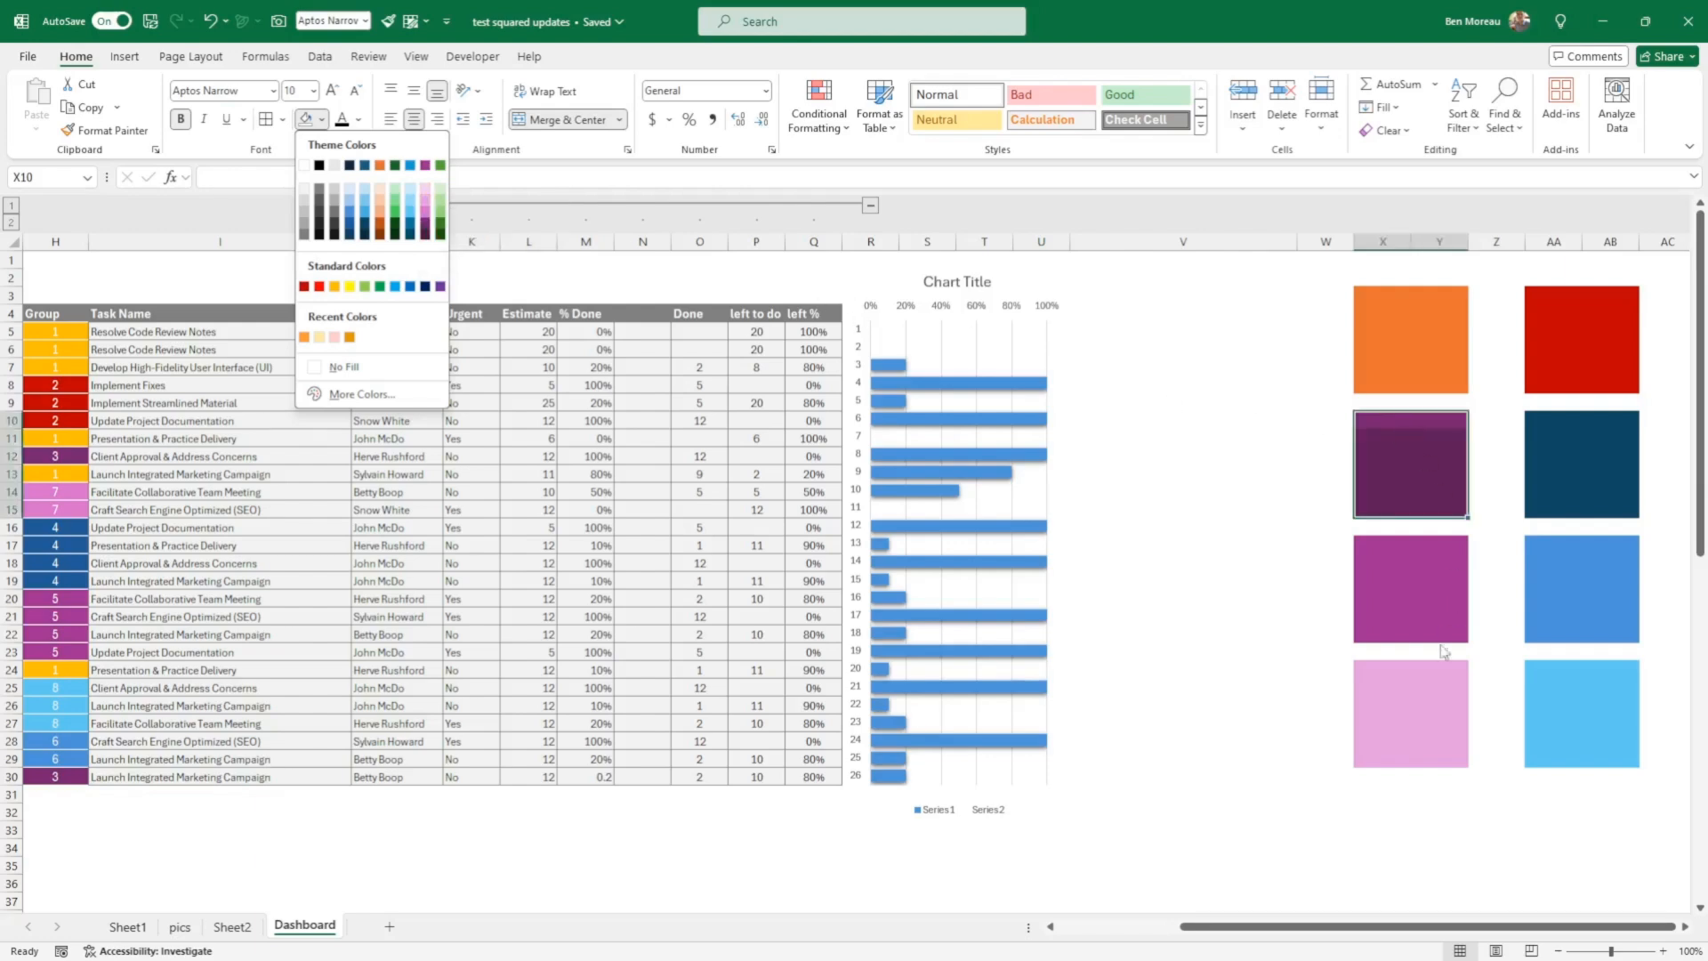
key(Escape)
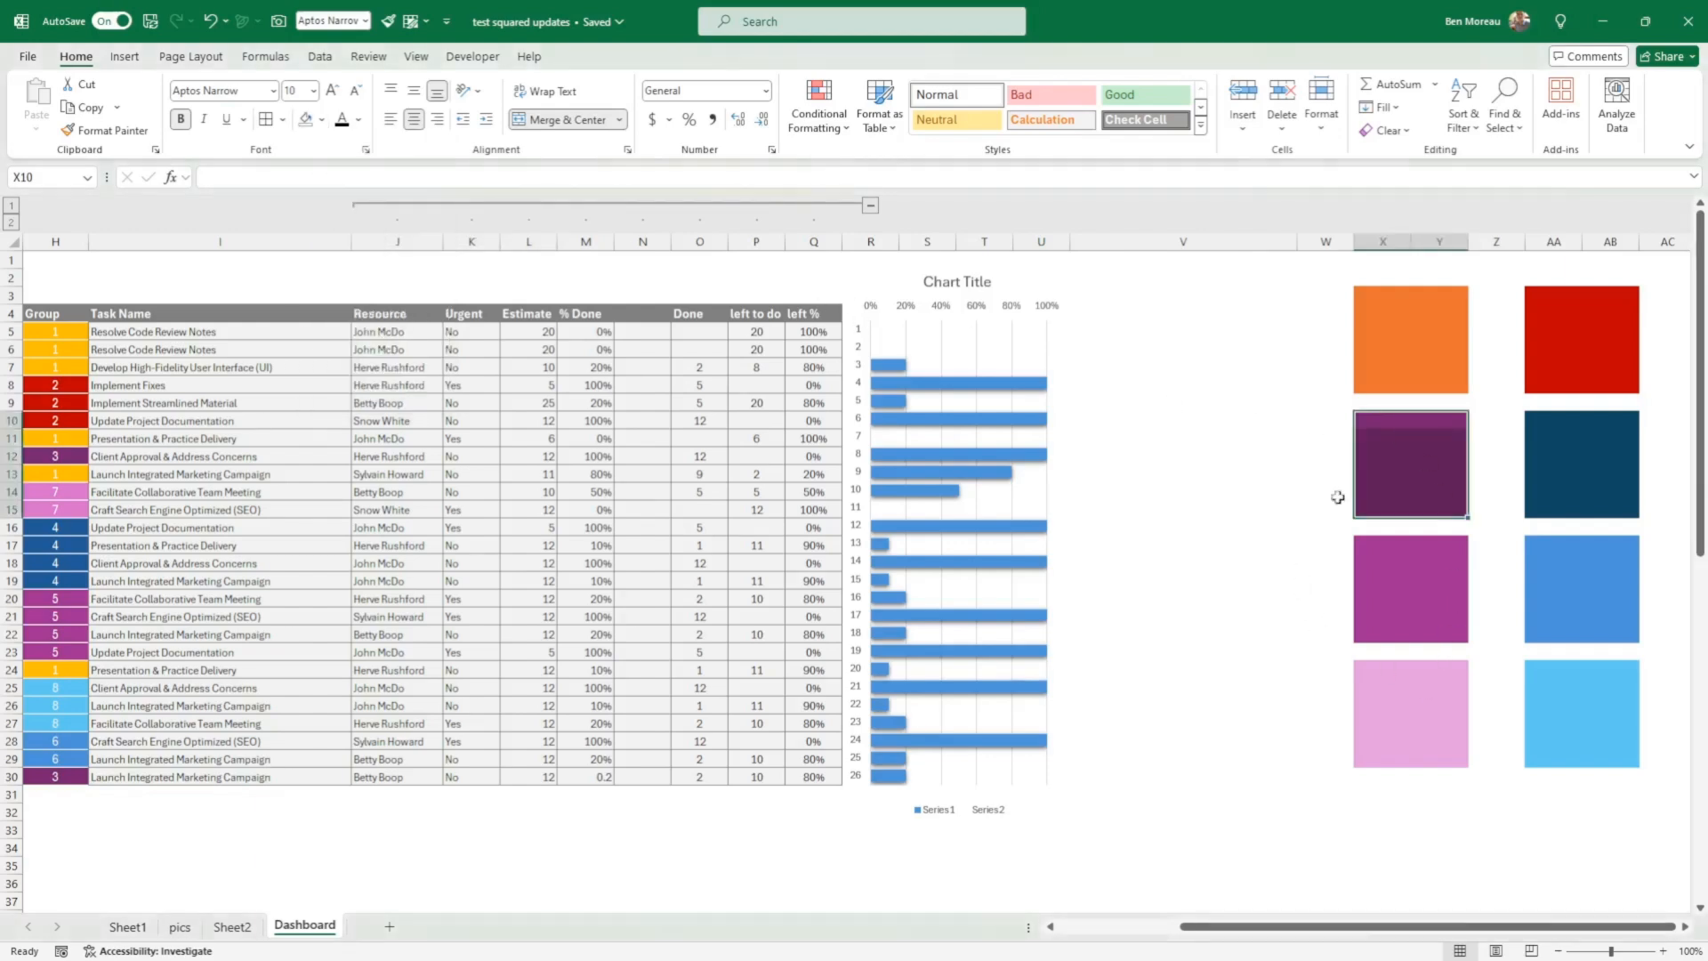
click(1555, 425)
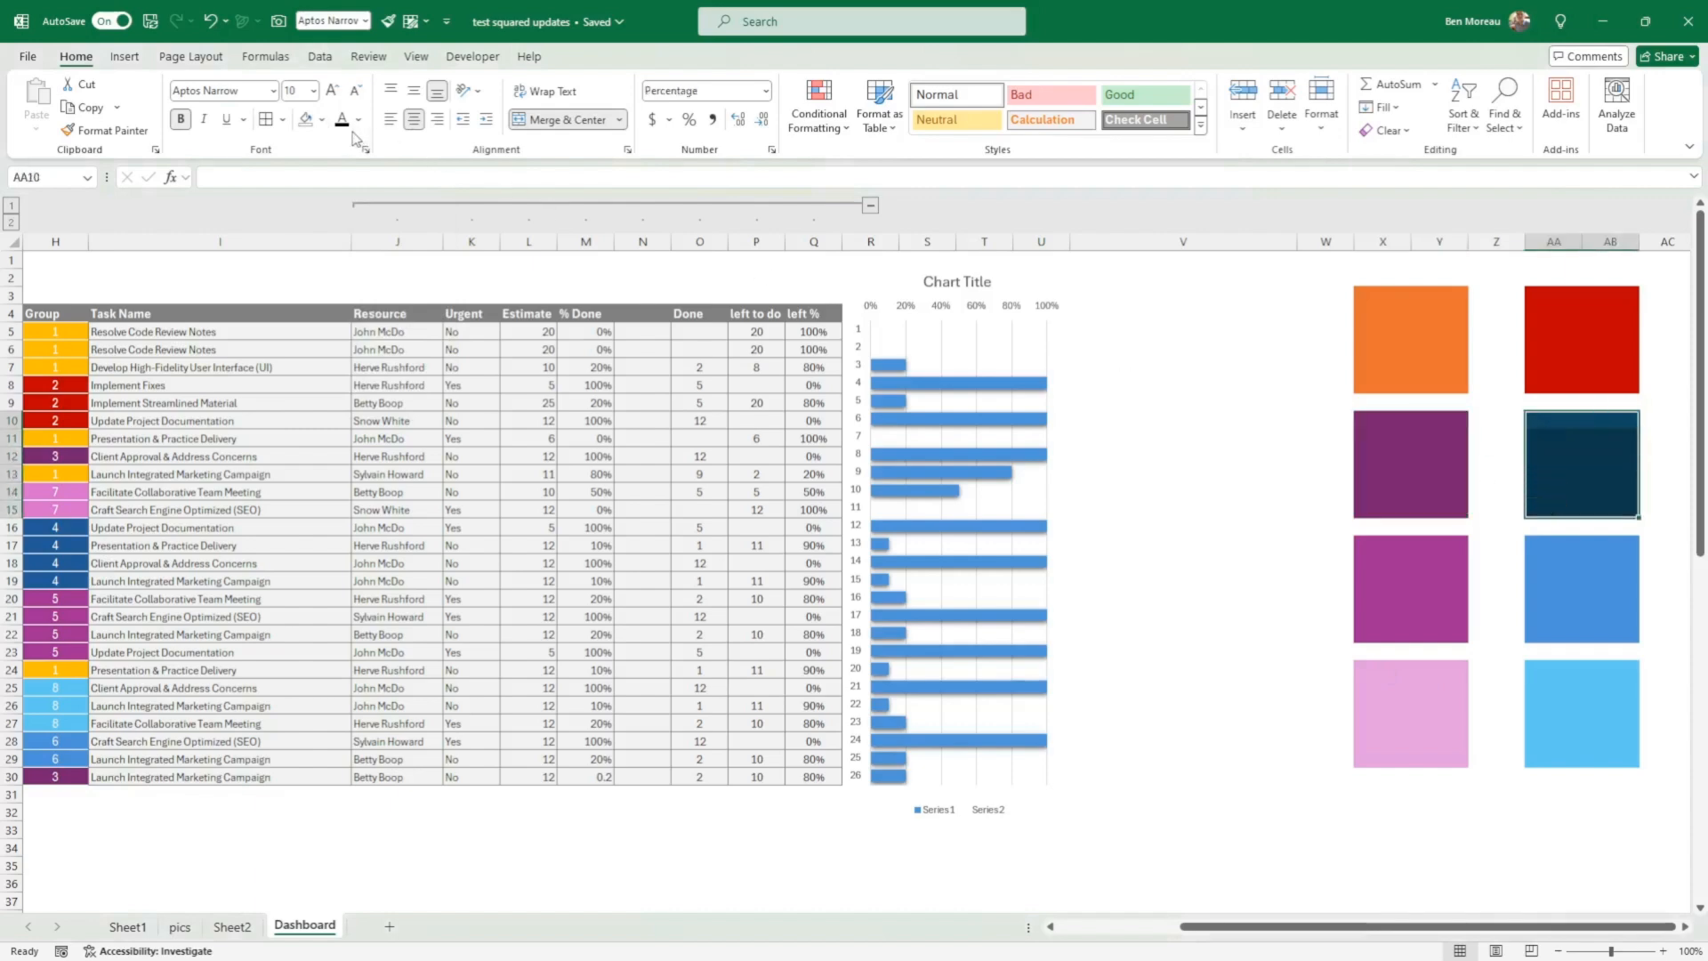
click(321, 119)
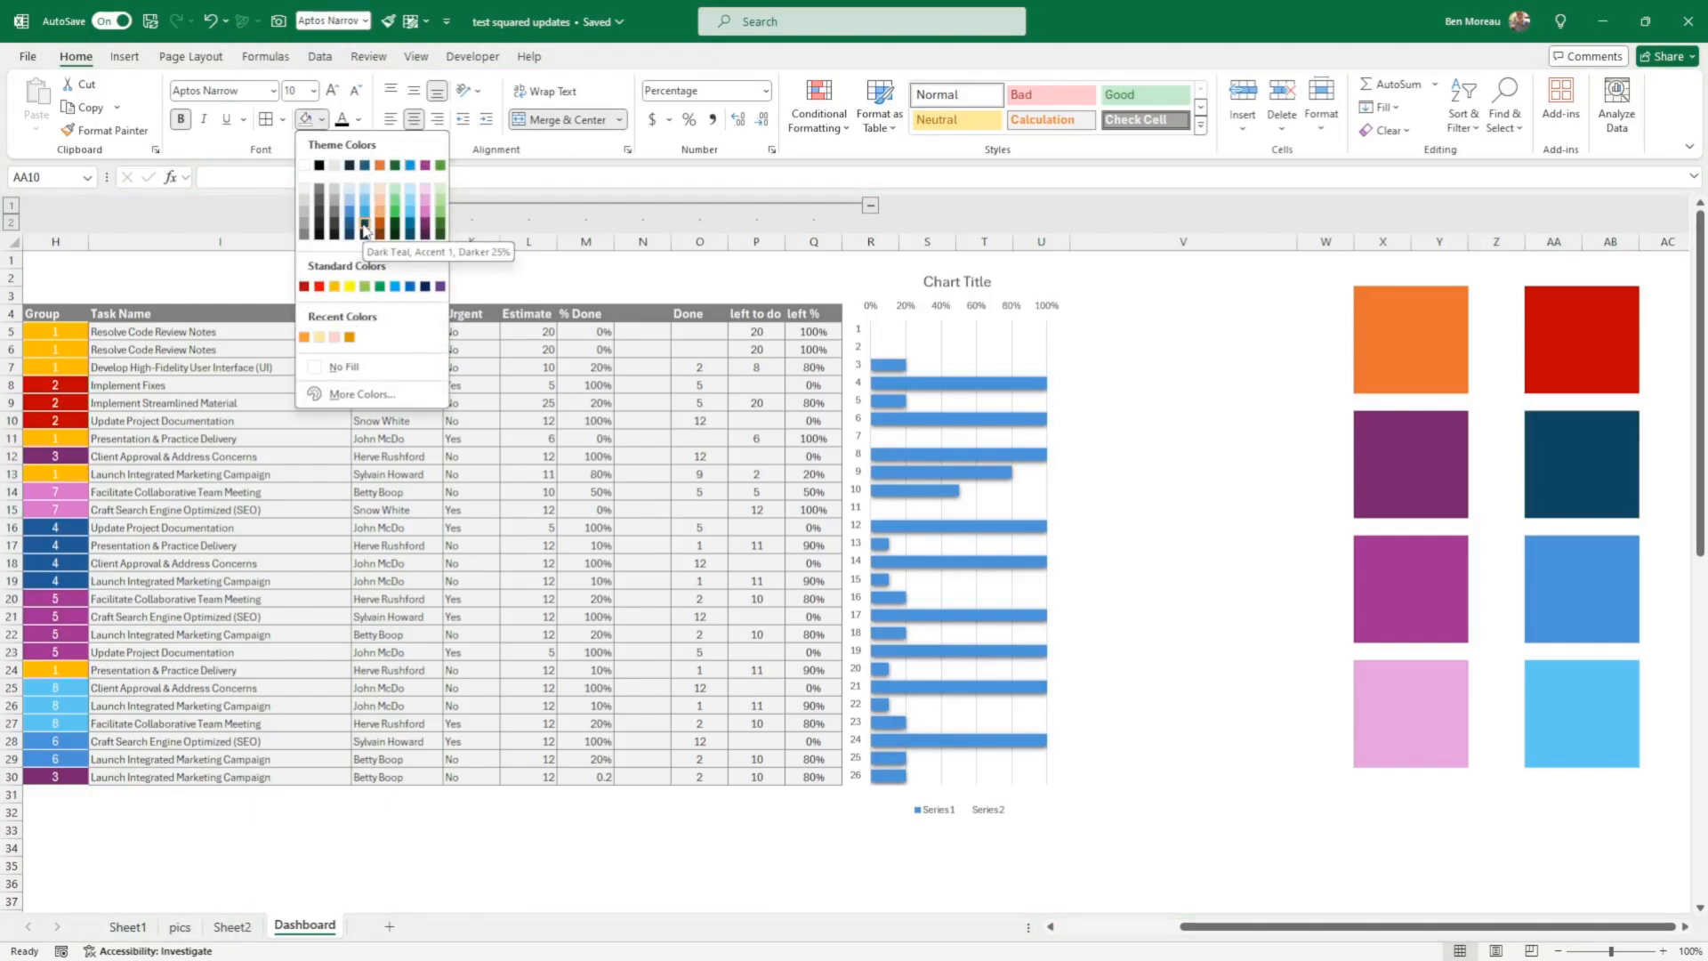
click(1537, 571)
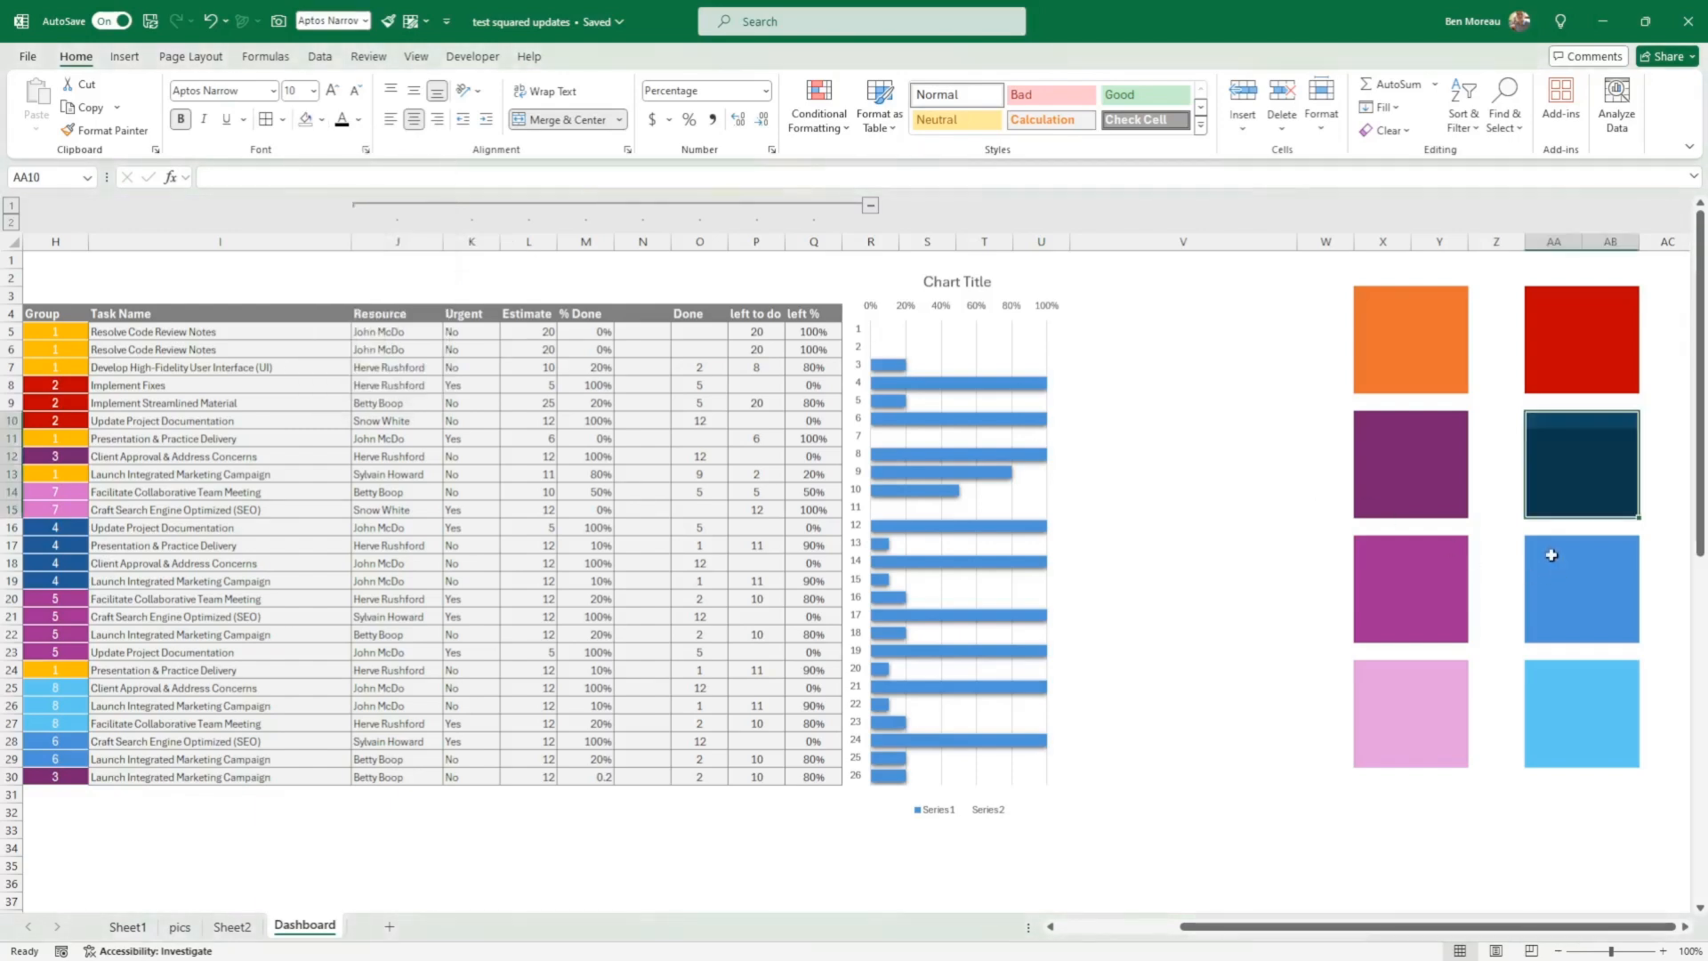
Step: Fill the blue block at AA17 with Dark Blue, Text 2, Lighter 50%
drag(1550, 548, 1538, 612)
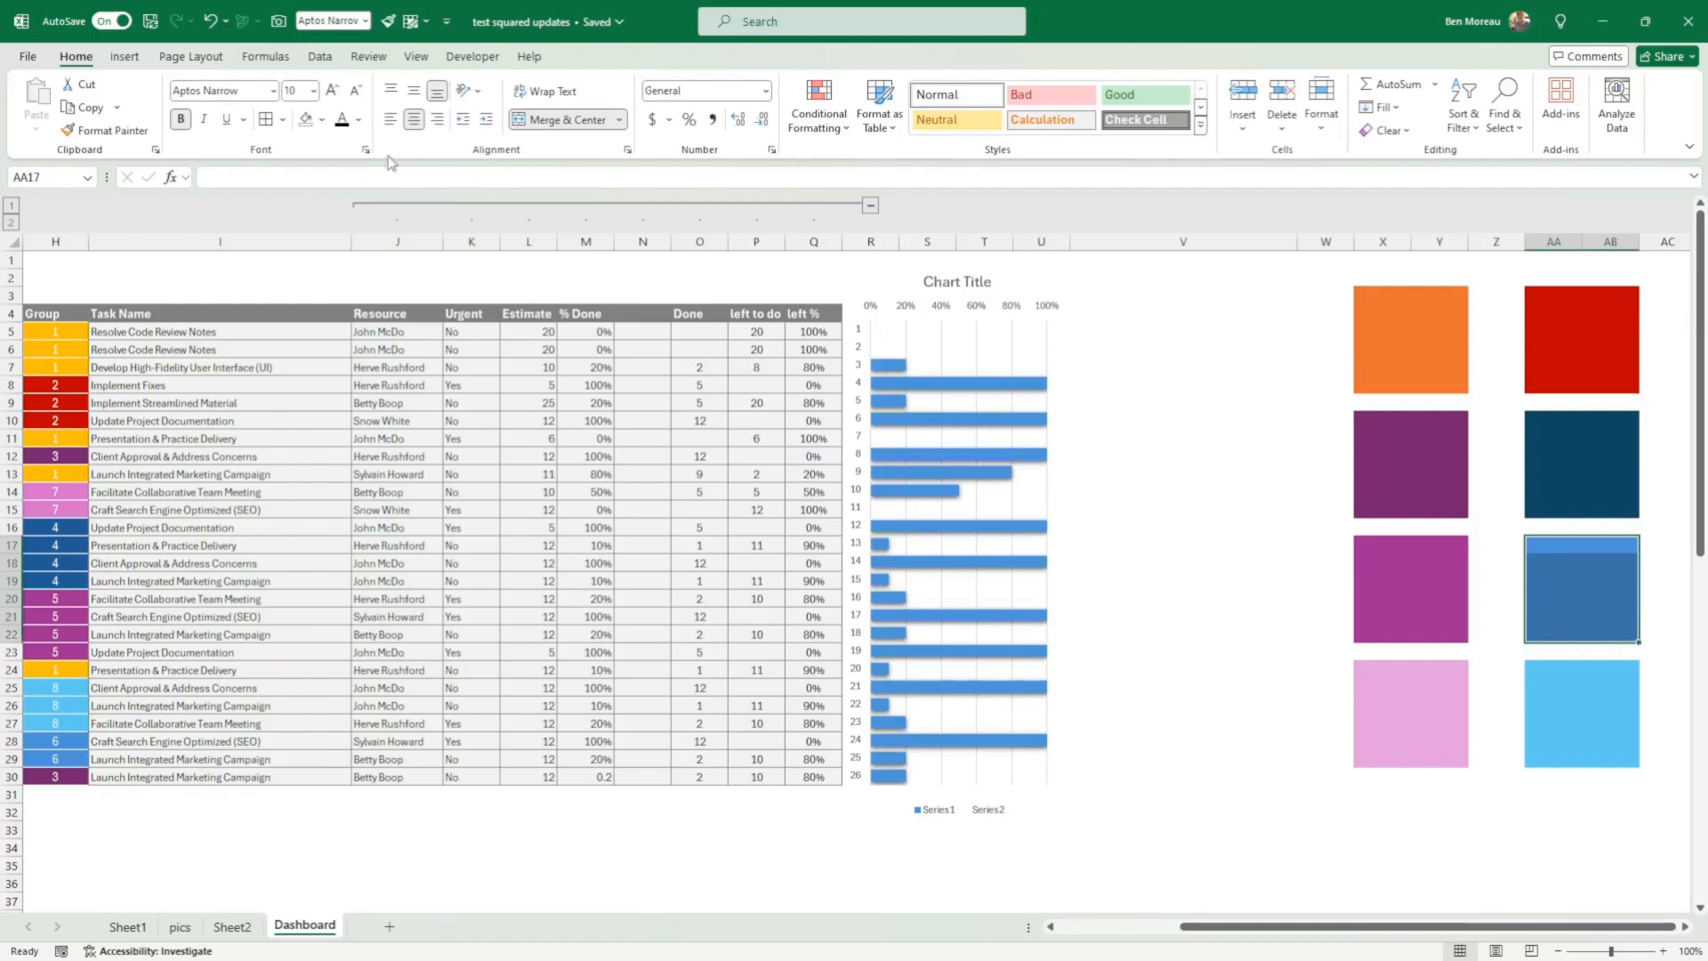
click(321, 119)
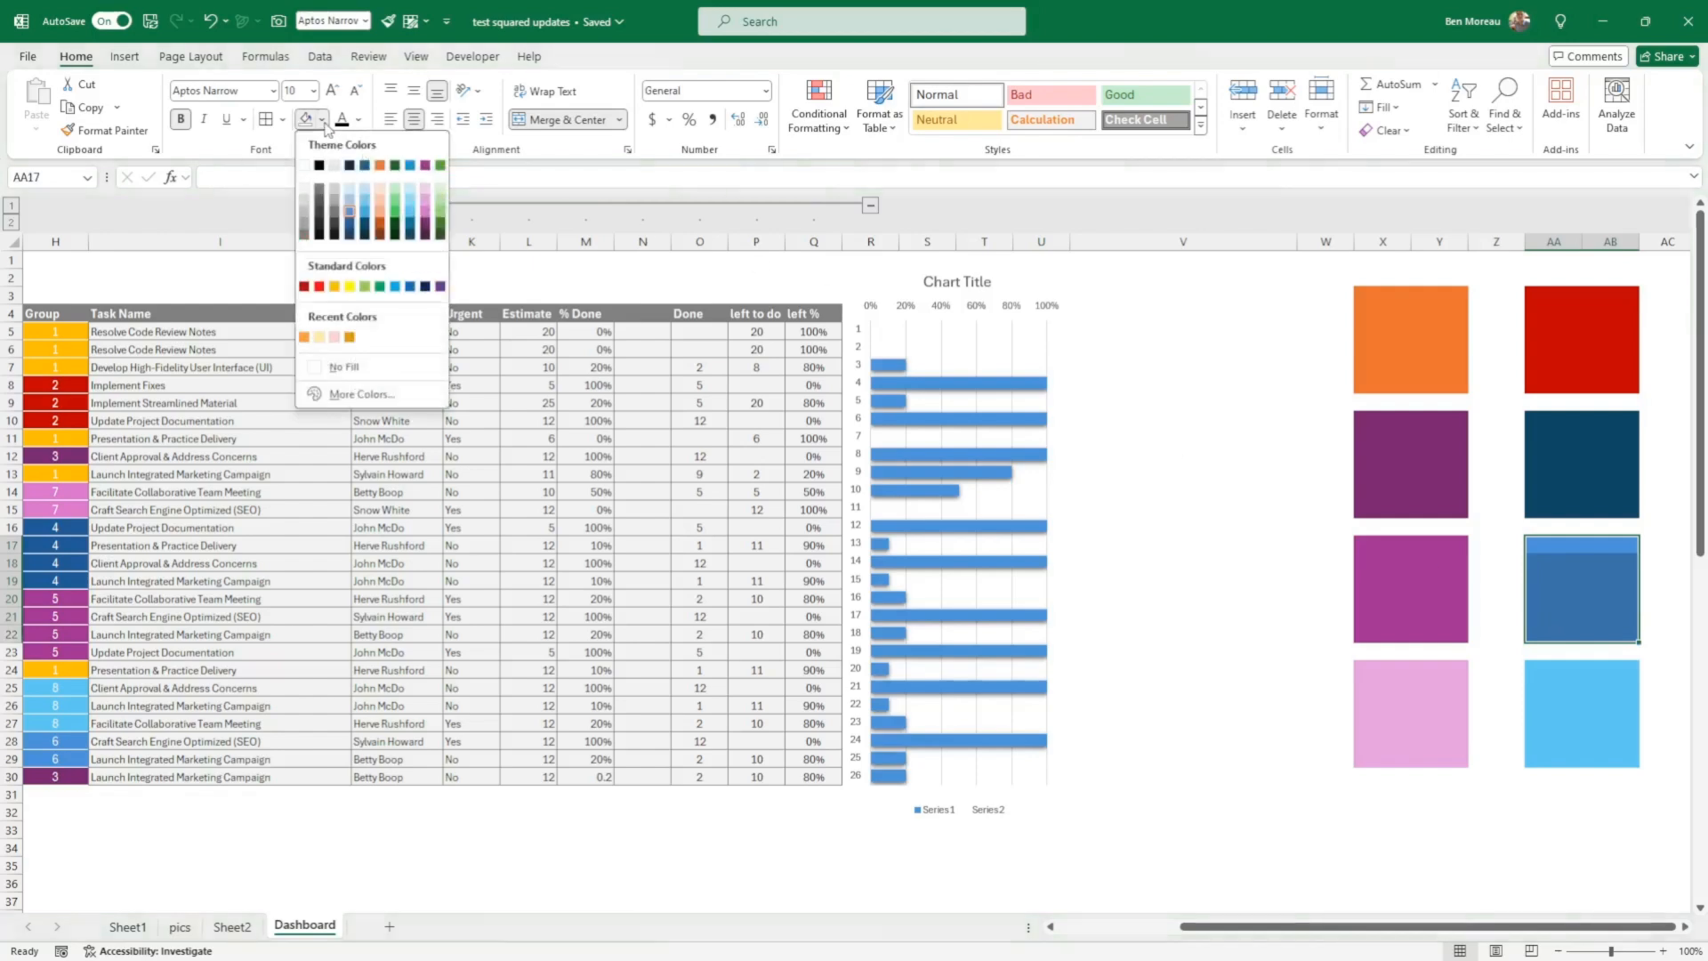
click(352, 216)
Step: Preview palette fill colours for the light blue block at AA24 without applying one
drag(1592, 671, 1589, 756)
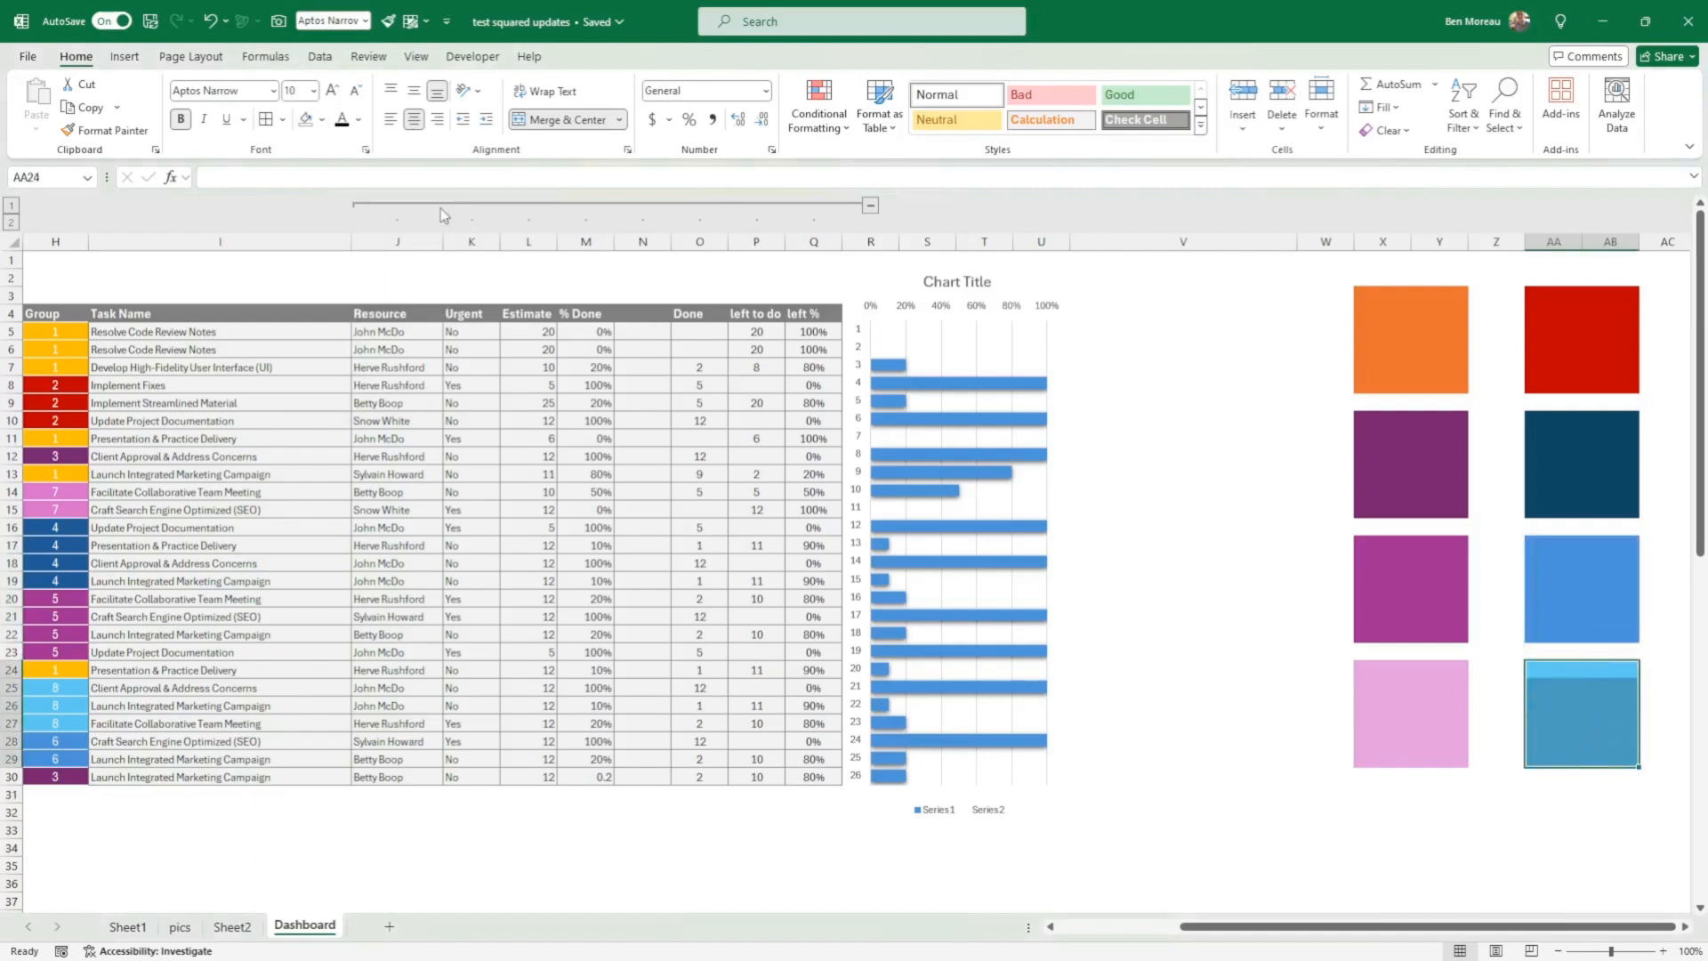
click(324, 123)
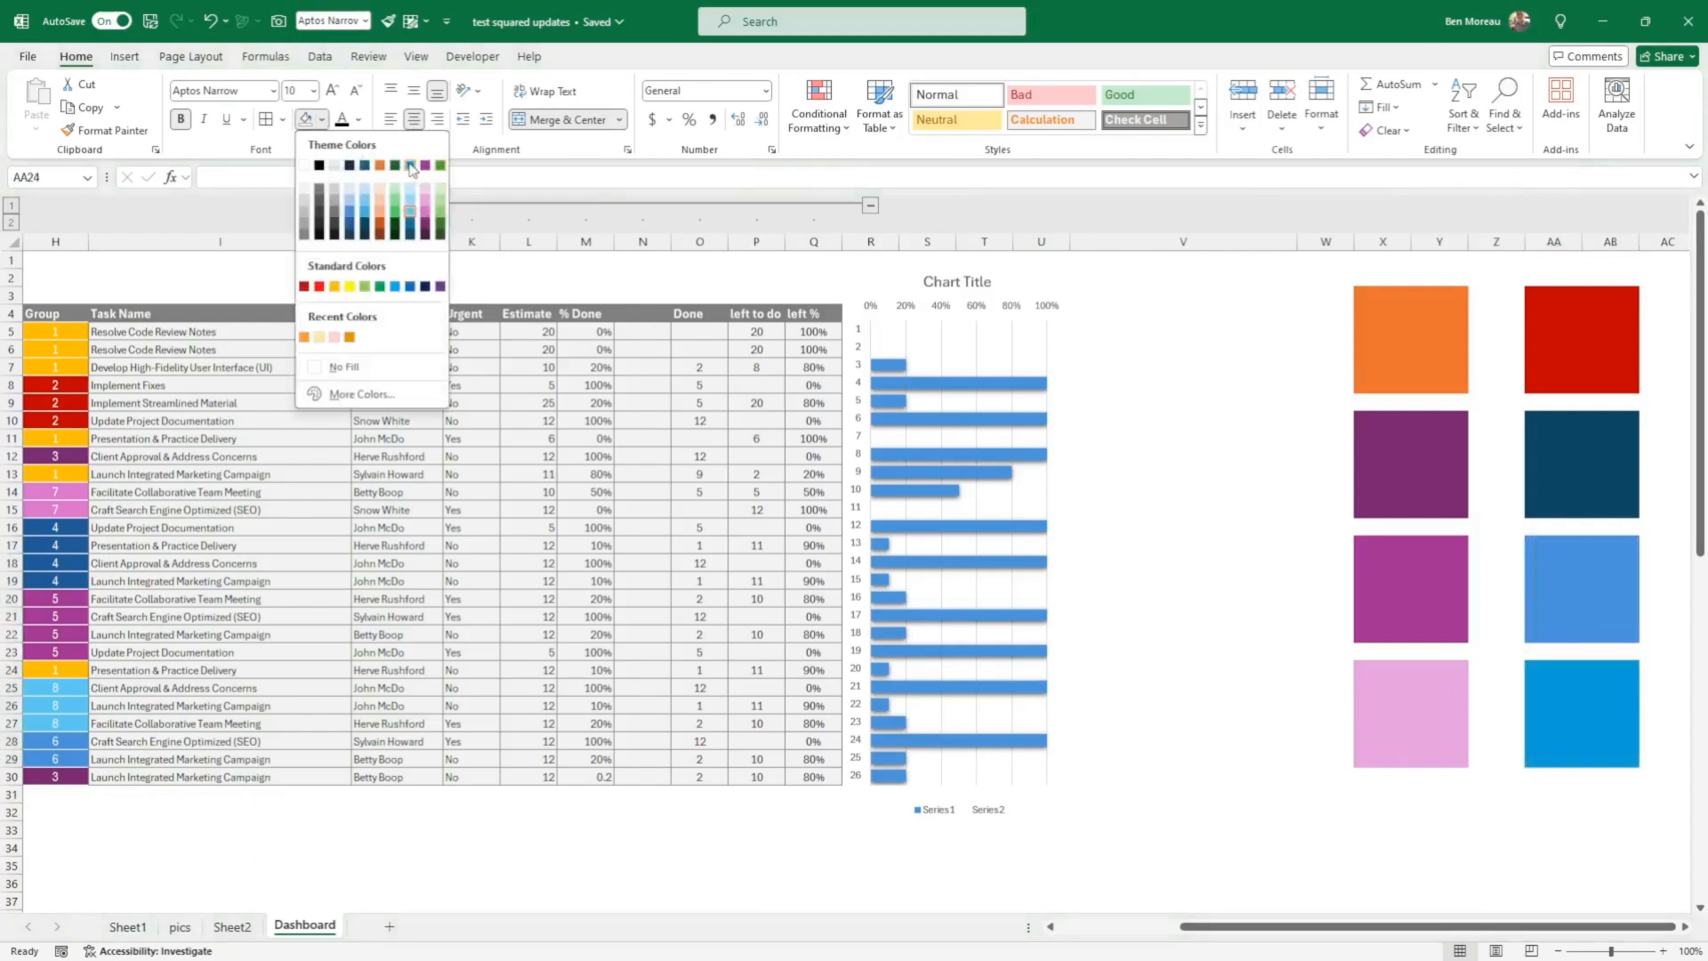
click(1197, 478)
click(1226, 469)
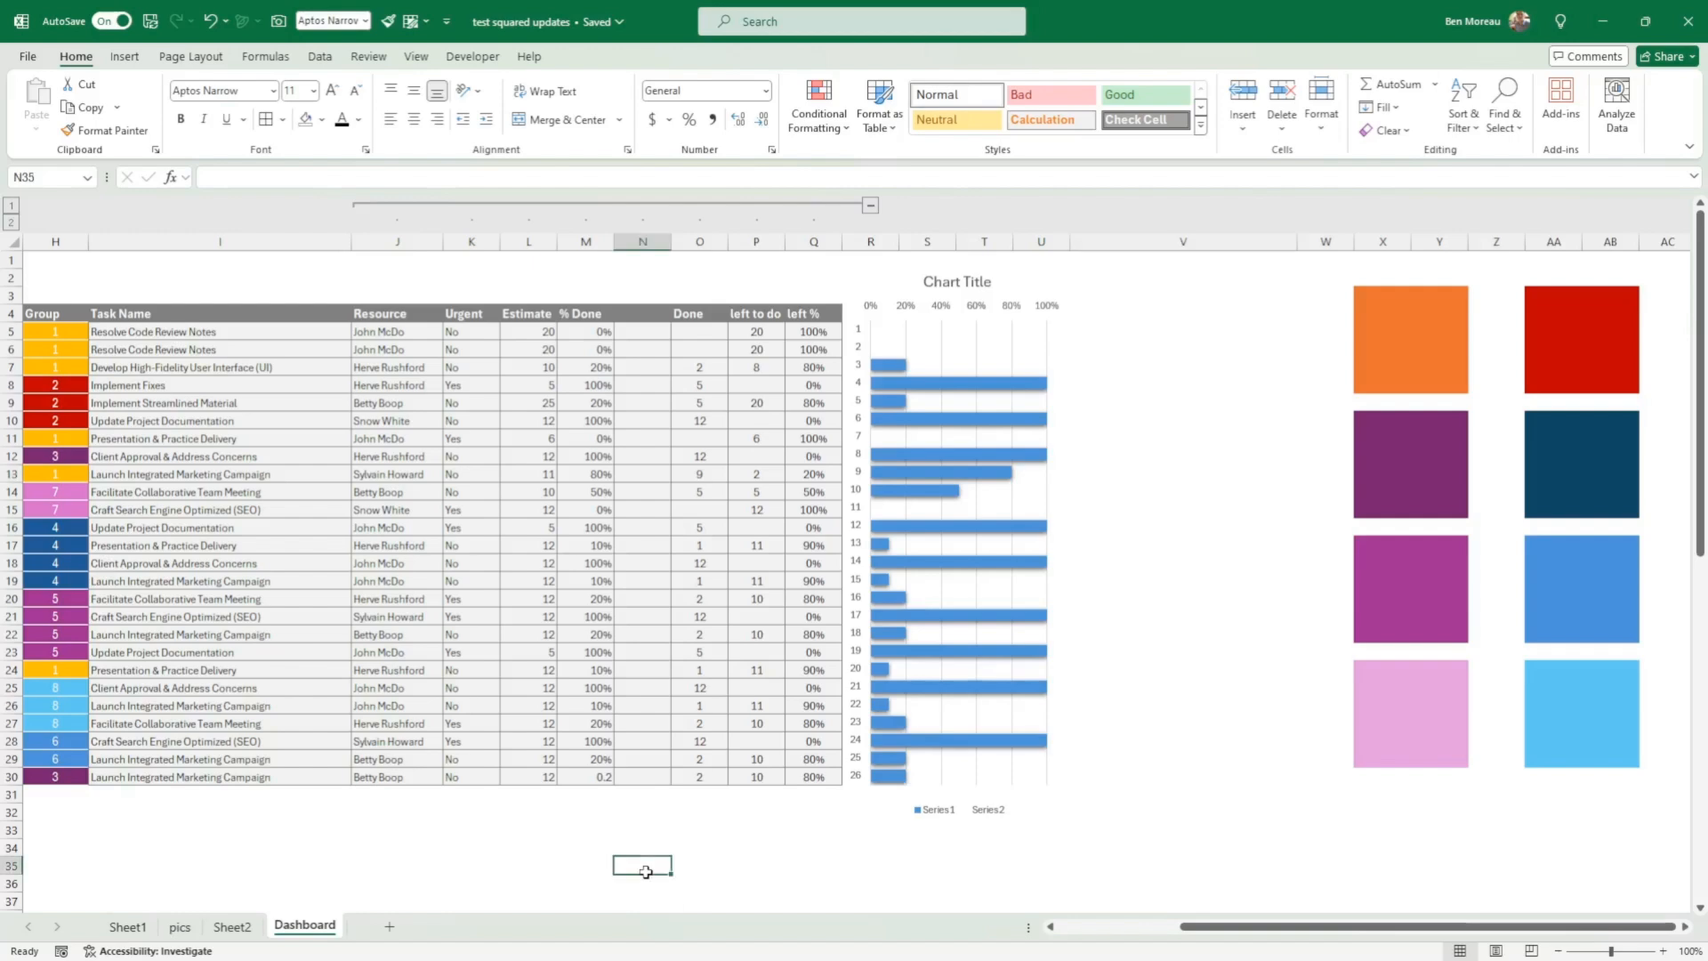
Step: Examine the group numbers in H5:H30 and the totals on the orange Introduction card
drag(642, 867, 31, 832)
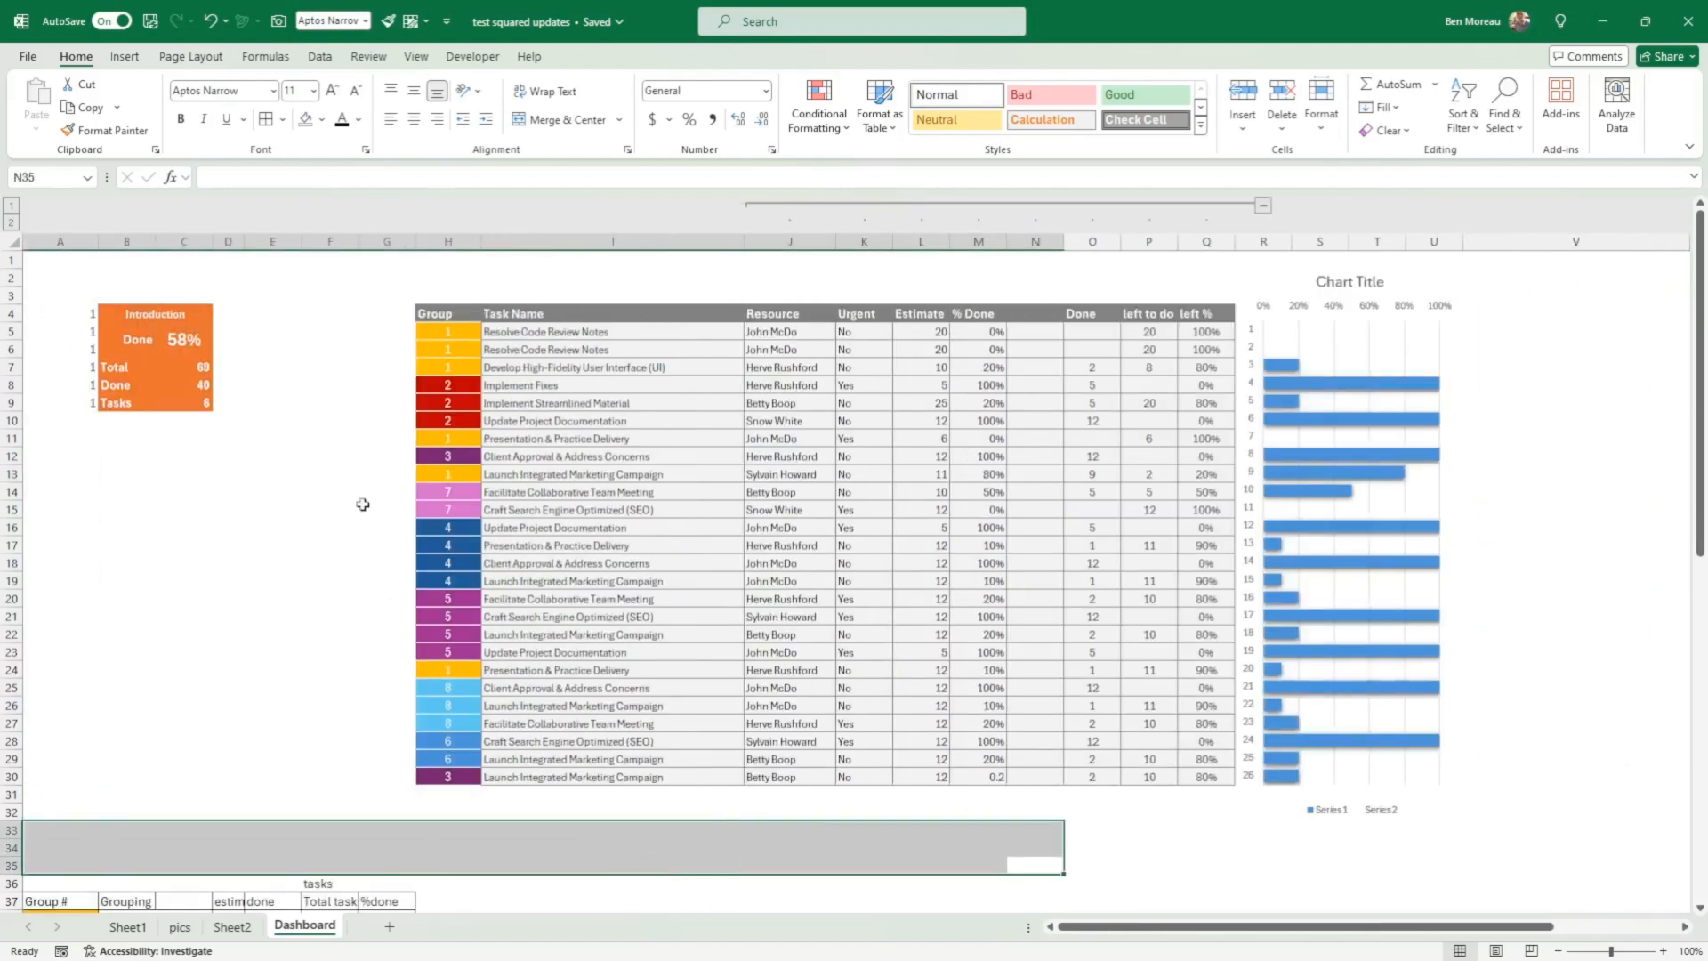
drag(437, 330, 429, 777)
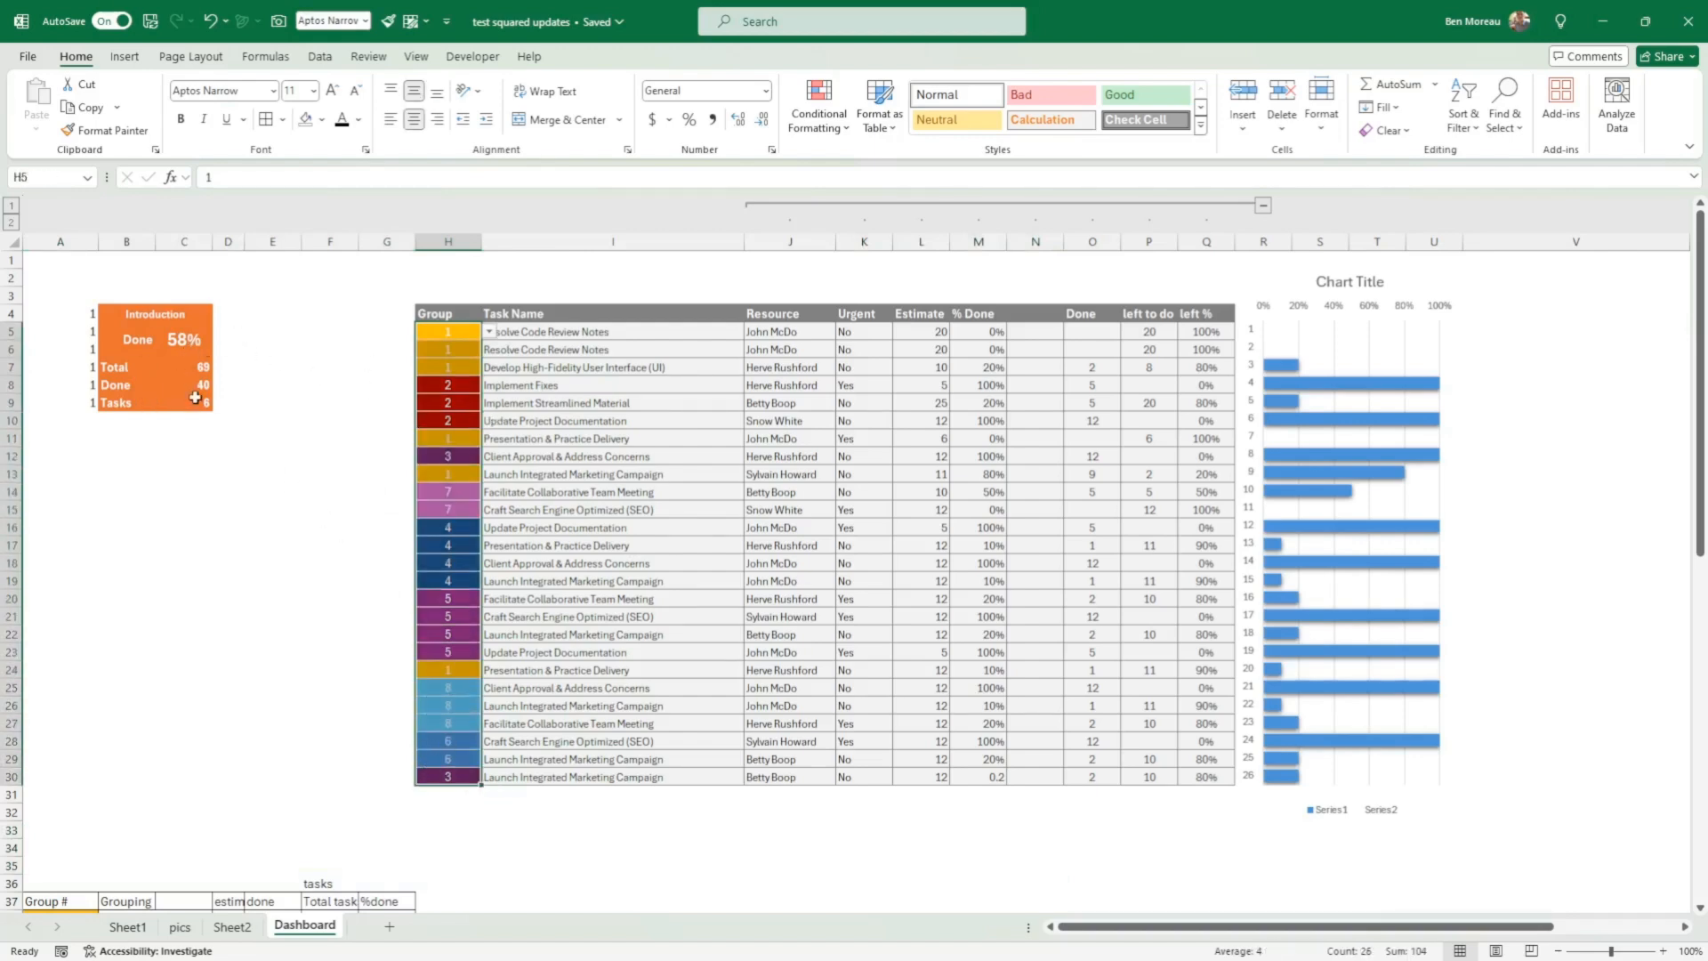
click(594, 690)
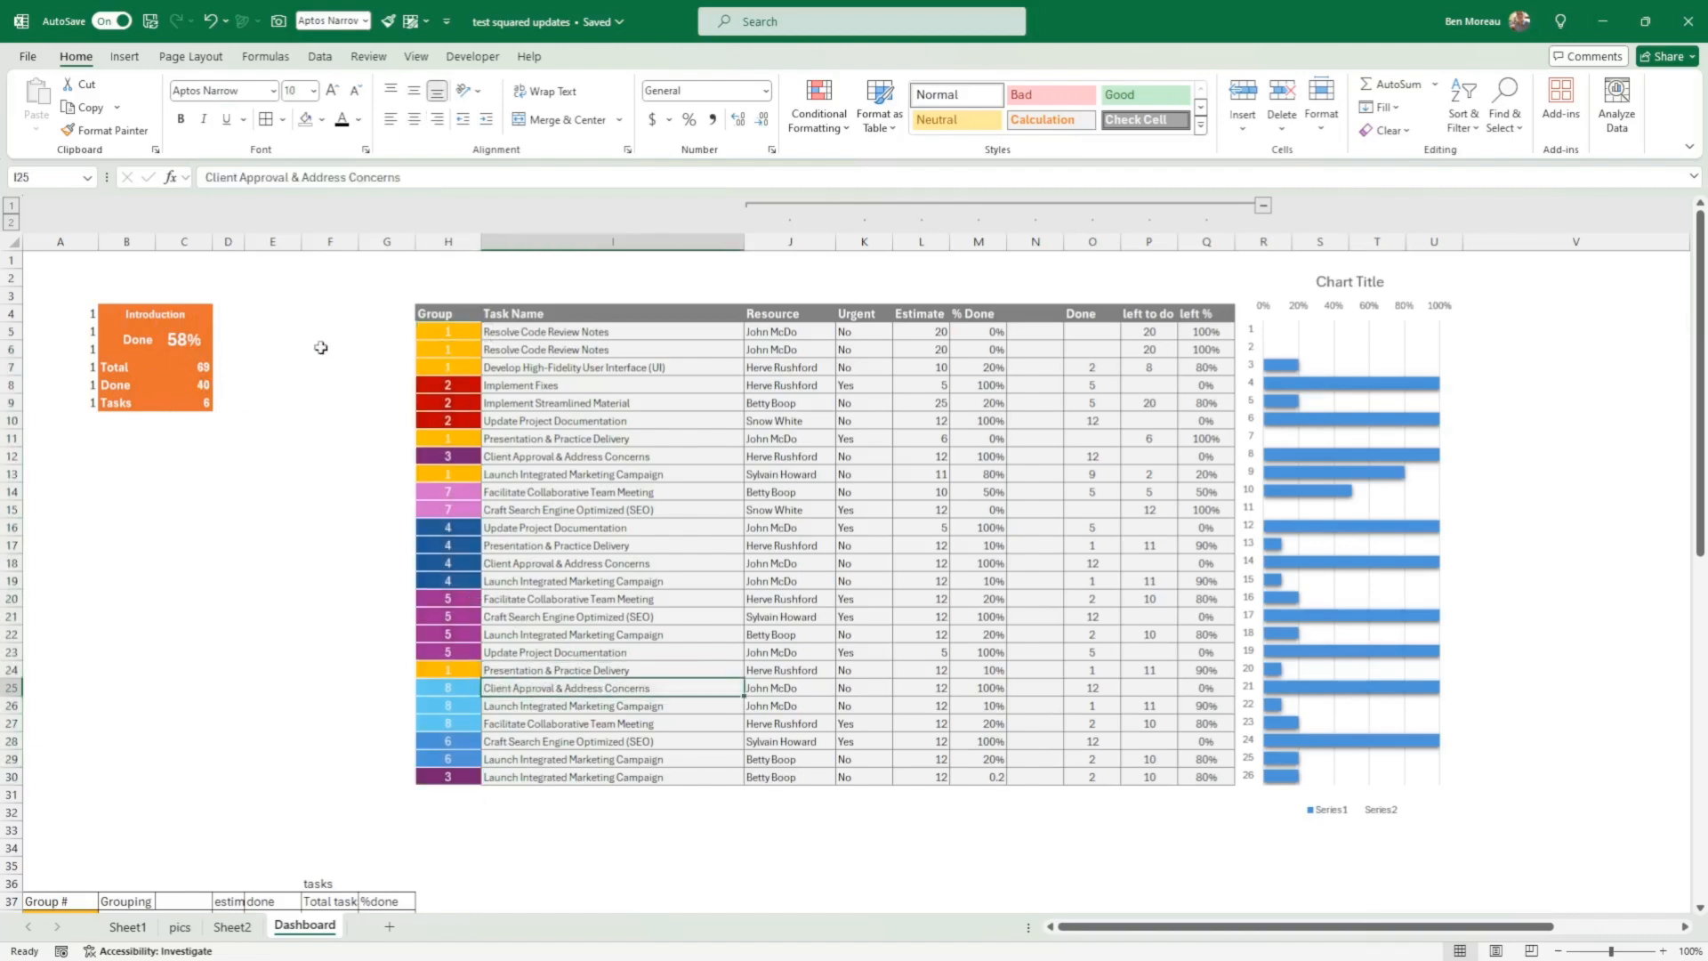
click(441, 331)
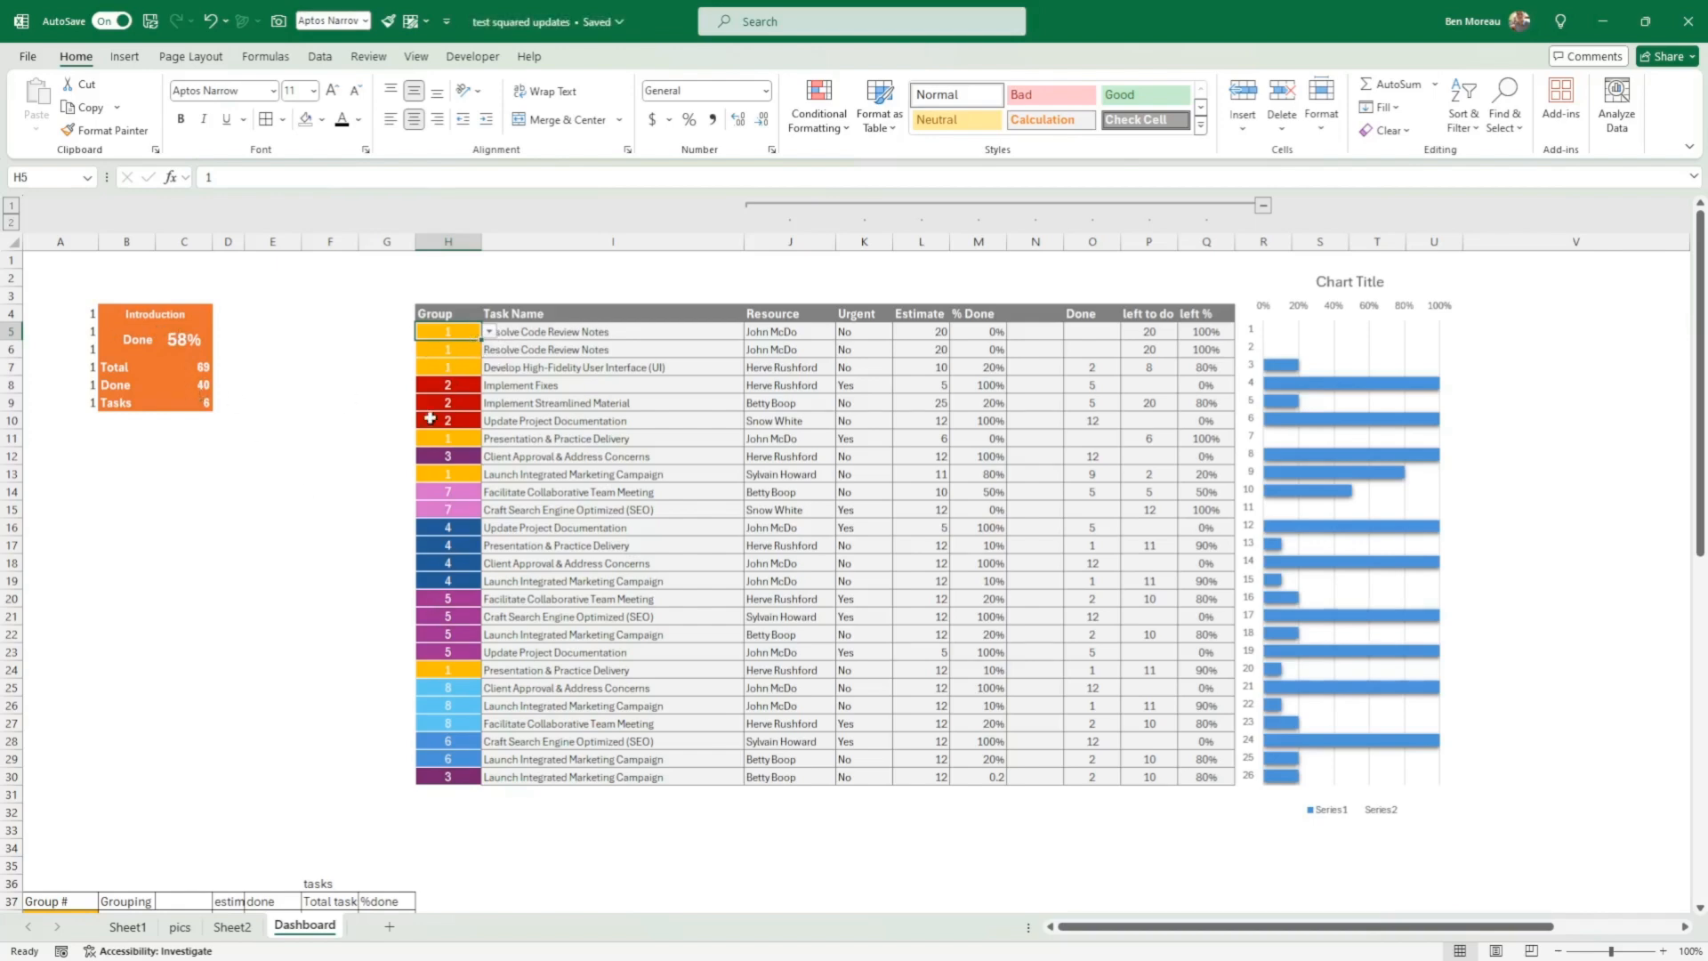
click(200, 378)
Step: Examine the coloured Group # cells of the grouping summary table, starting at A38
click(340, 419)
scroll(341, 421, down, 4)
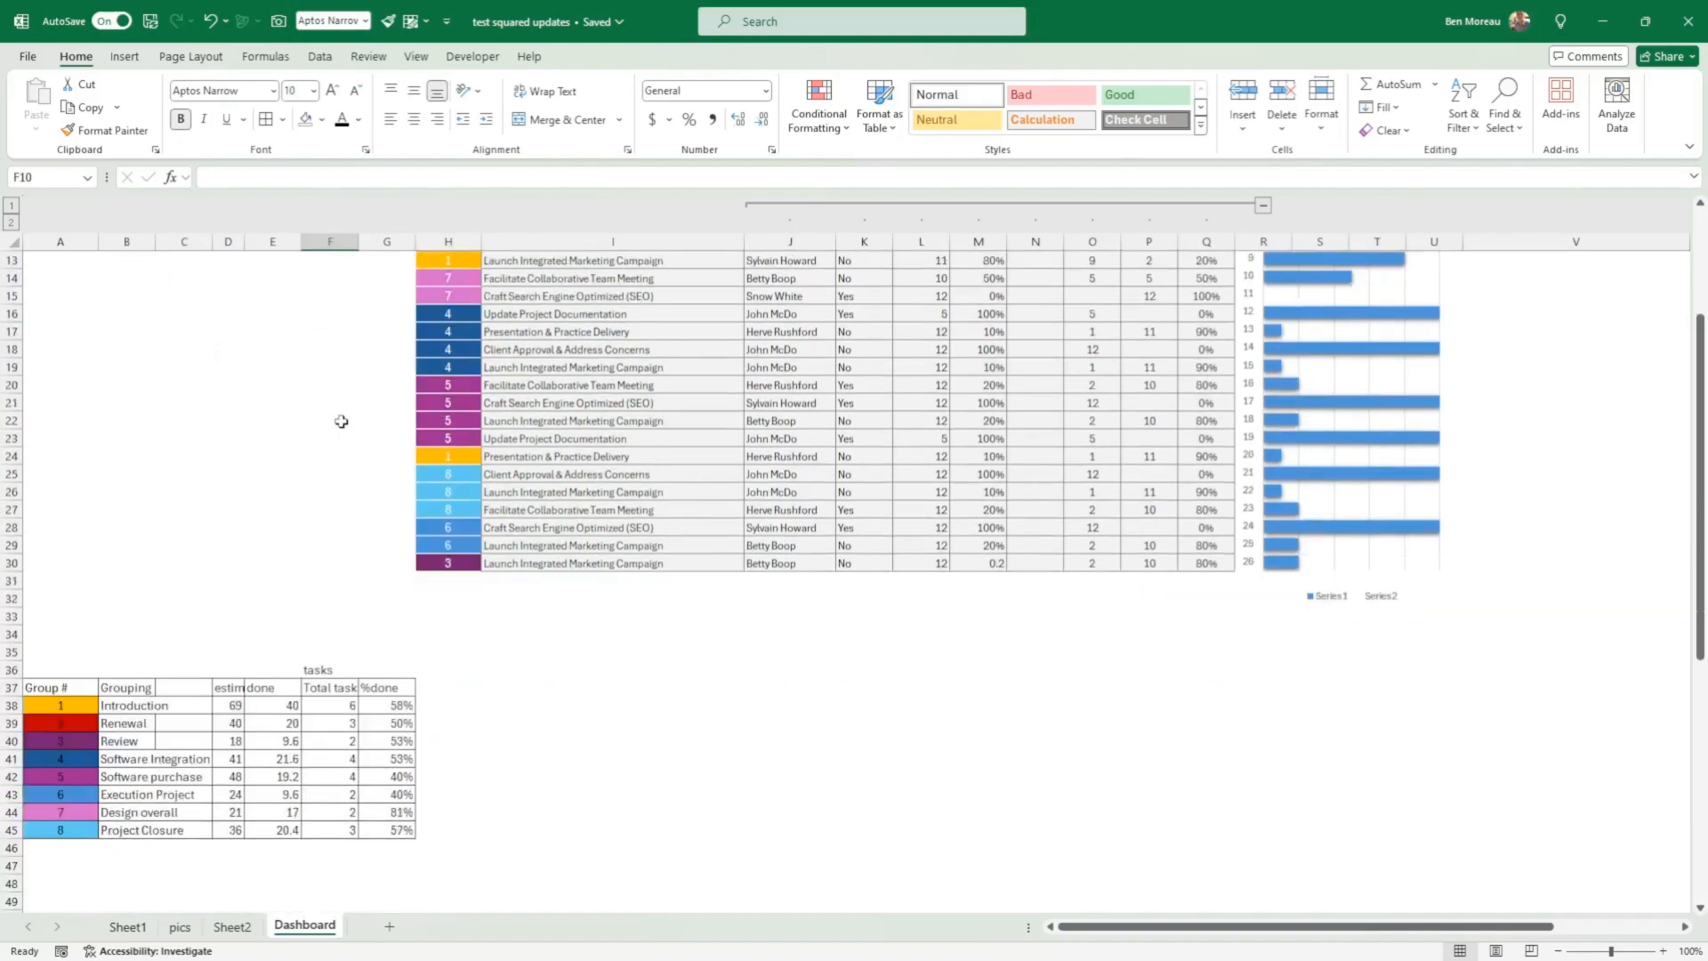
scroll(341, 421, down, 1)
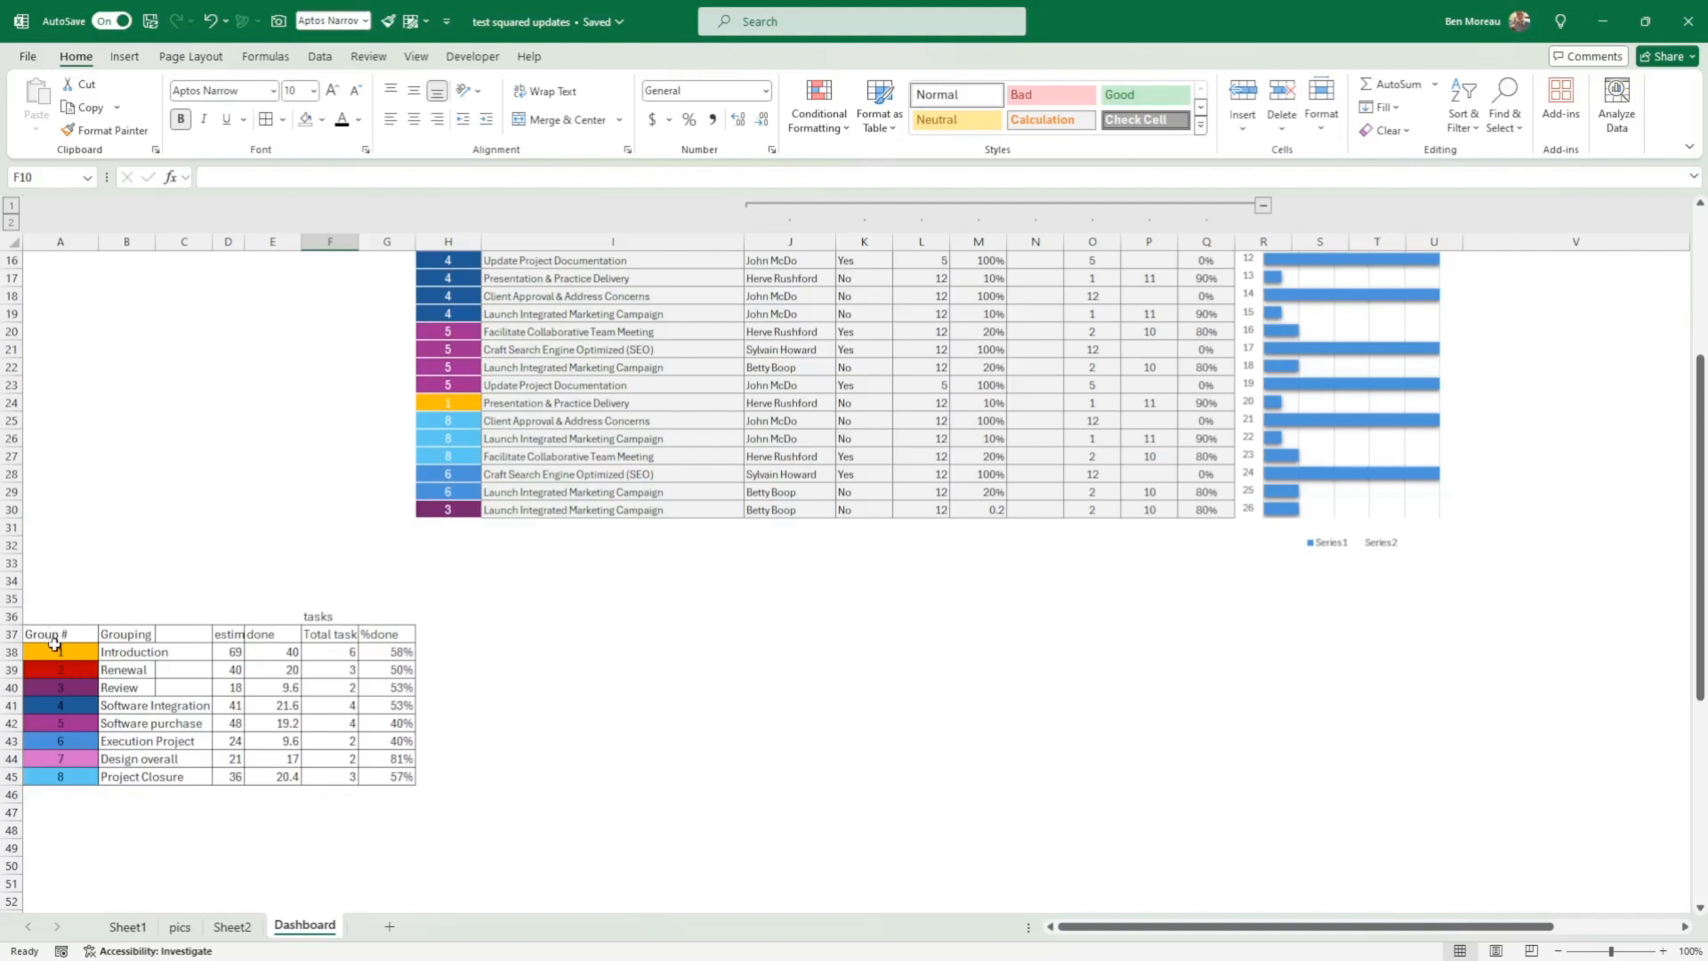
drag(50, 651, 57, 794)
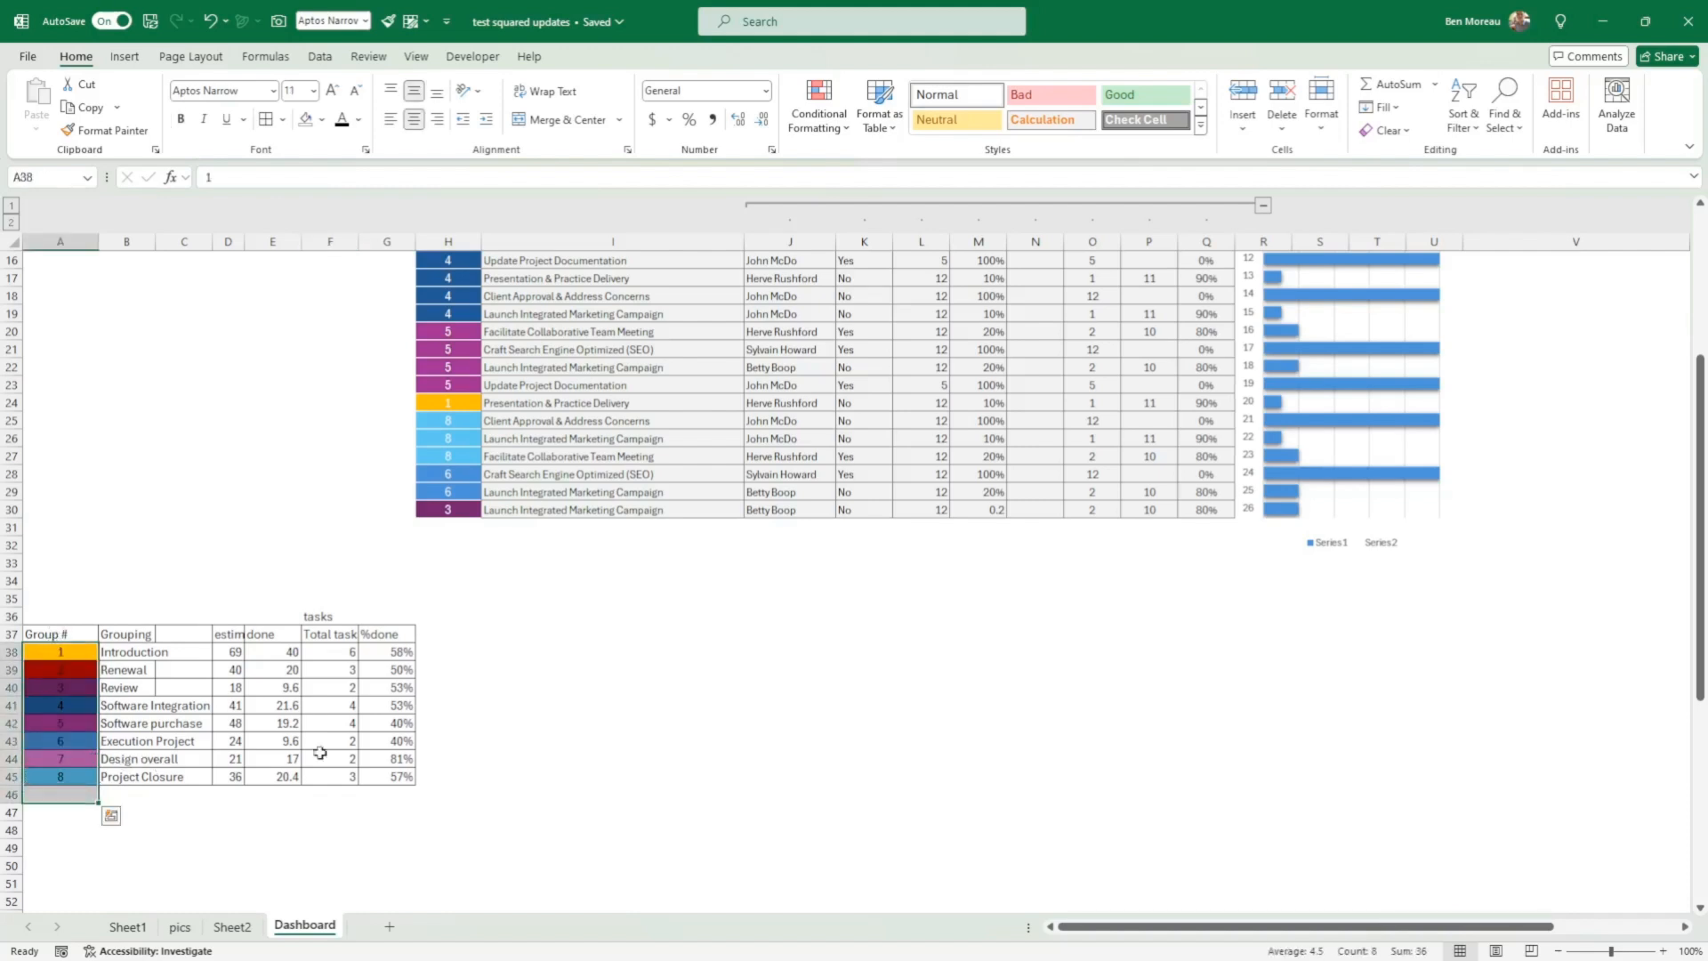
click(636, 722)
Step: Review the task details beside the Group column by selecting I5:Q30
scroll(692, 703, up, 2)
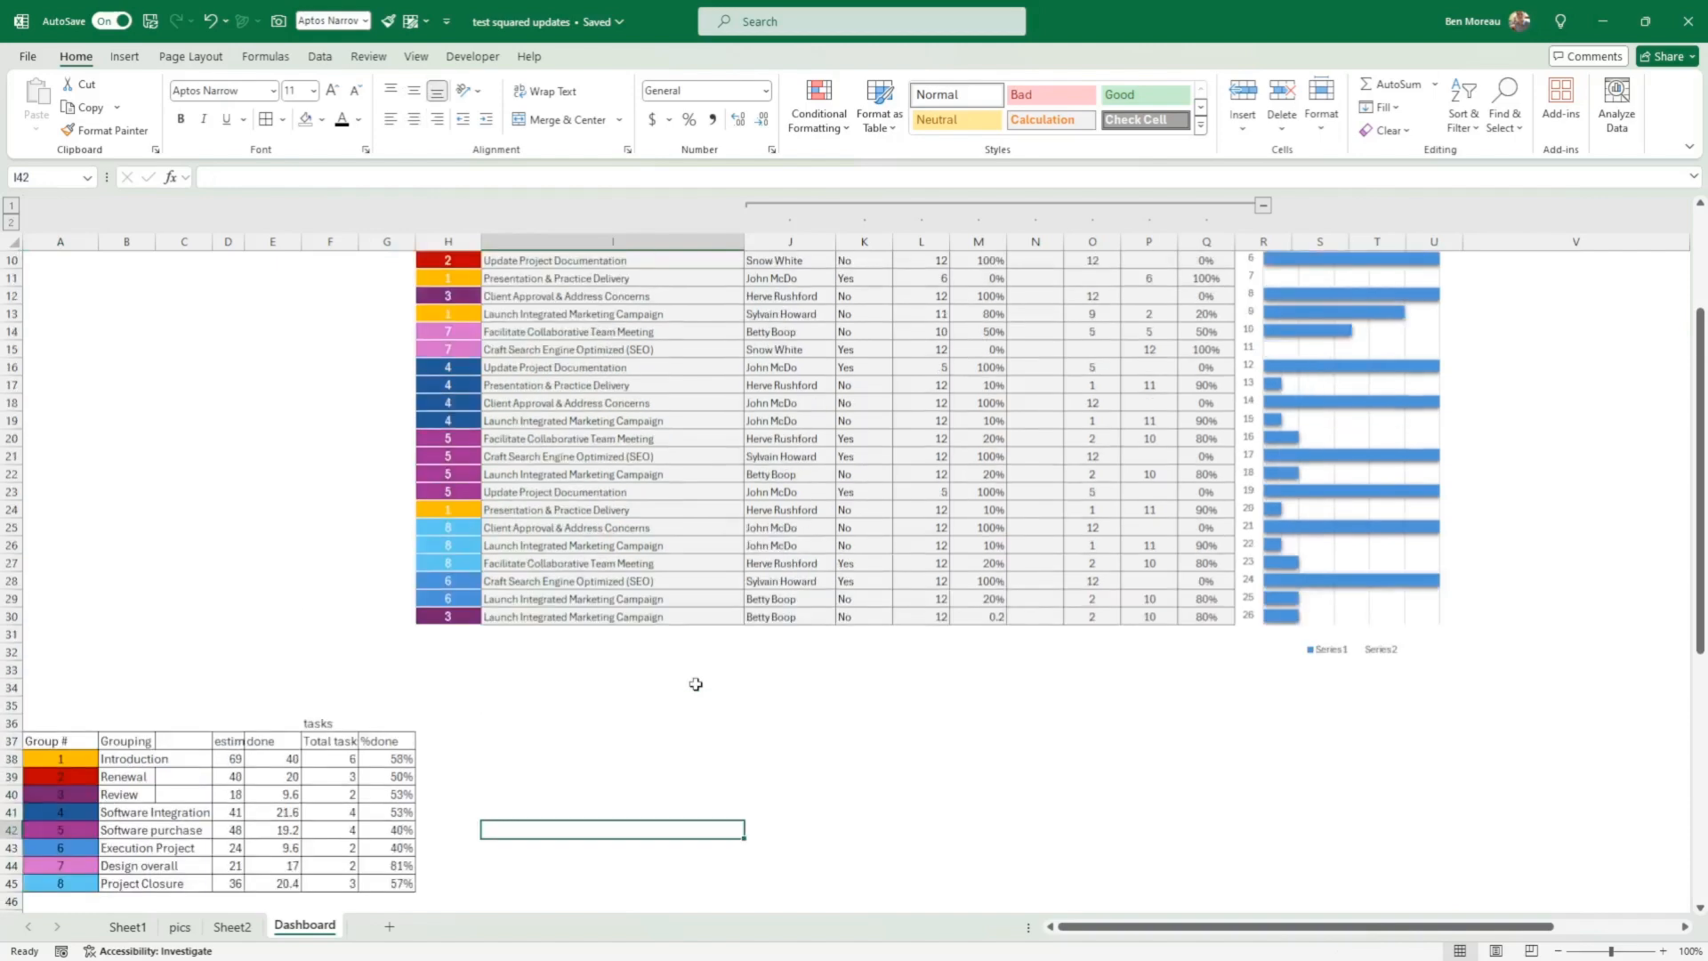
scroll(696, 683, up, 3)
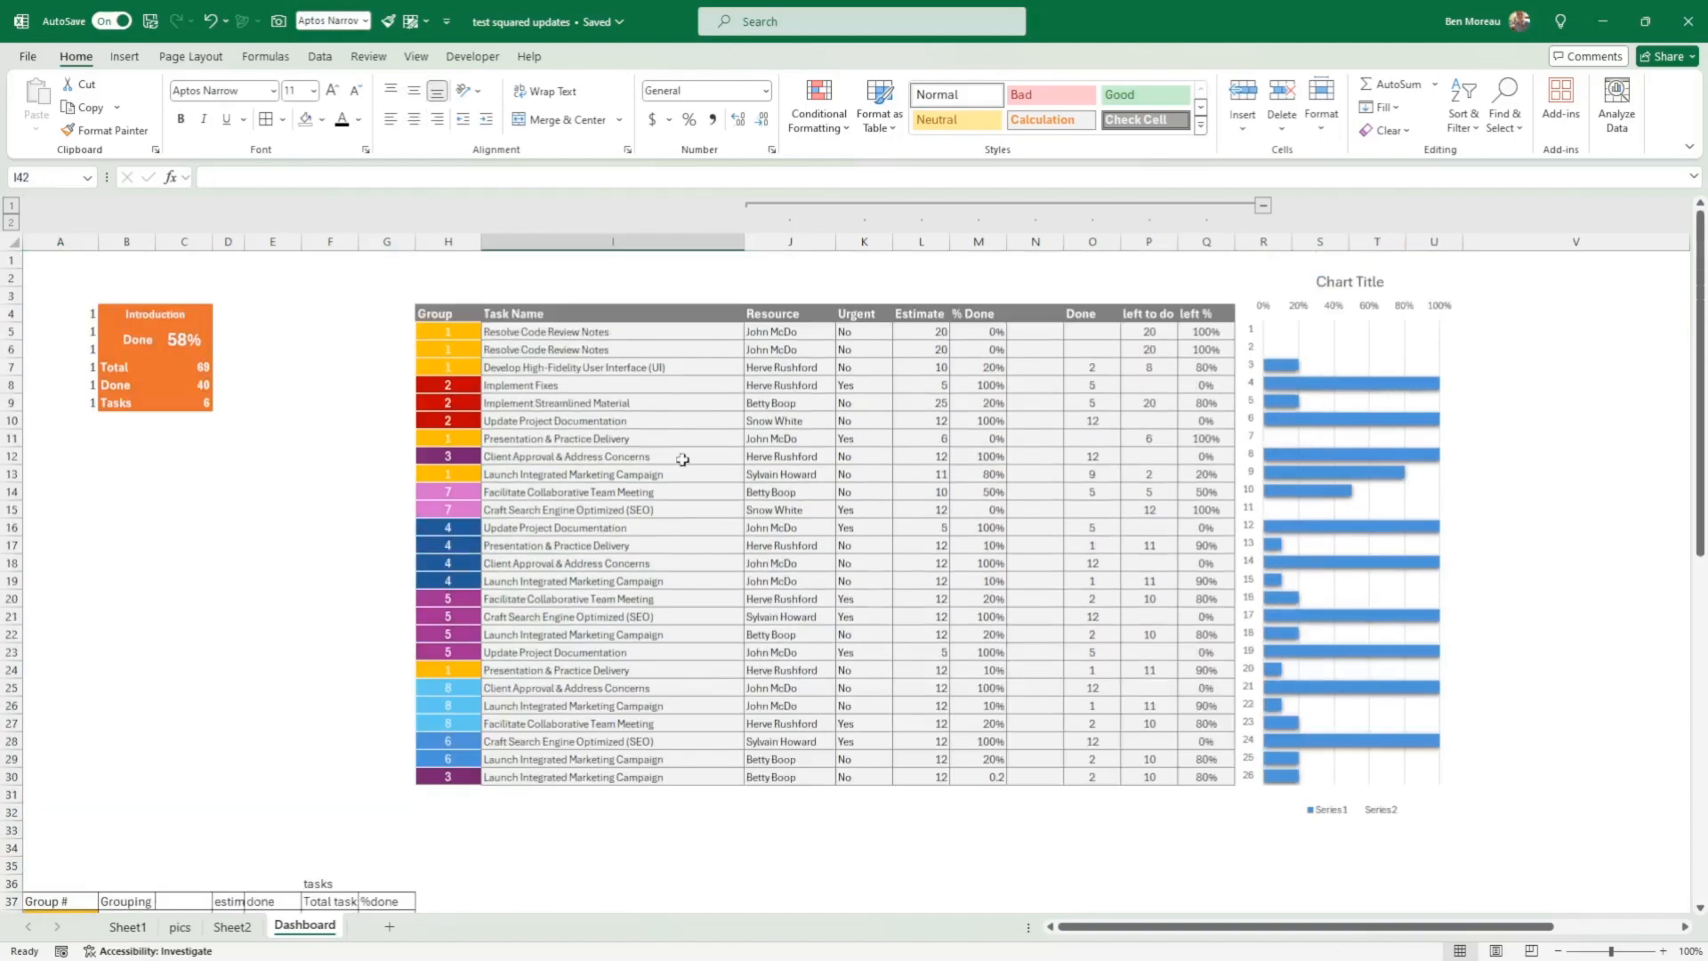
click(521, 336)
drag(521, 335, 1192, 778)
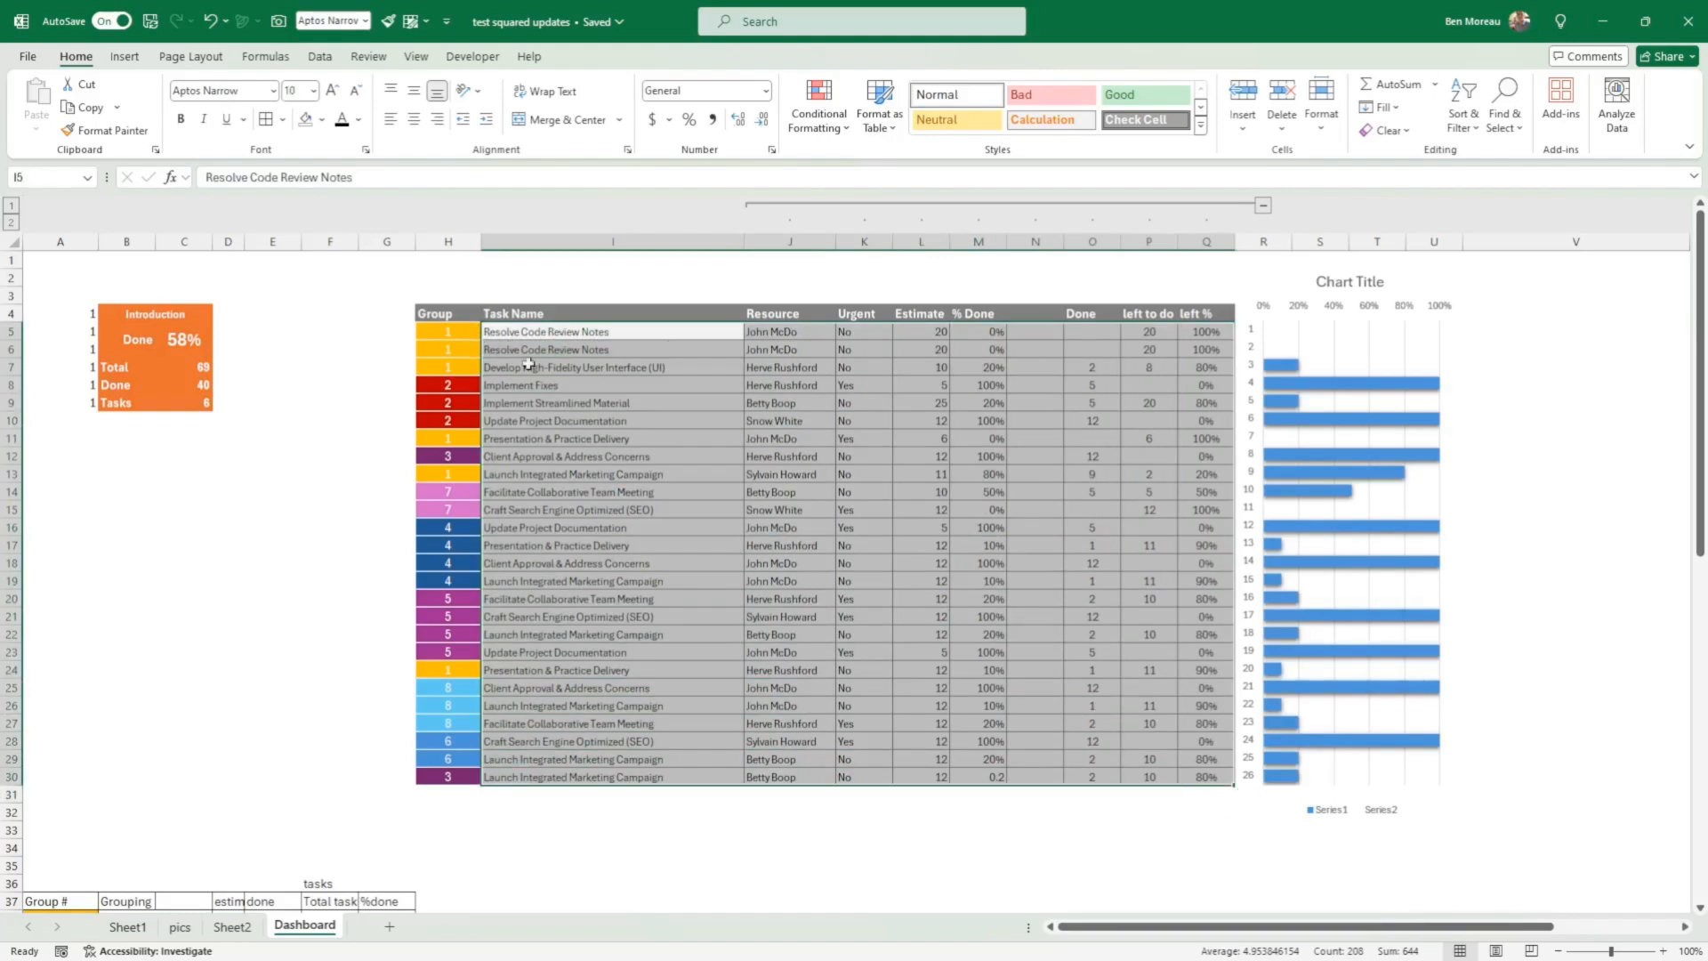
Step: Open the Conditional Formatting Rules Manager for the Group cells H5:H30
drag(443, 336, 447, 775)
click(818, 115)
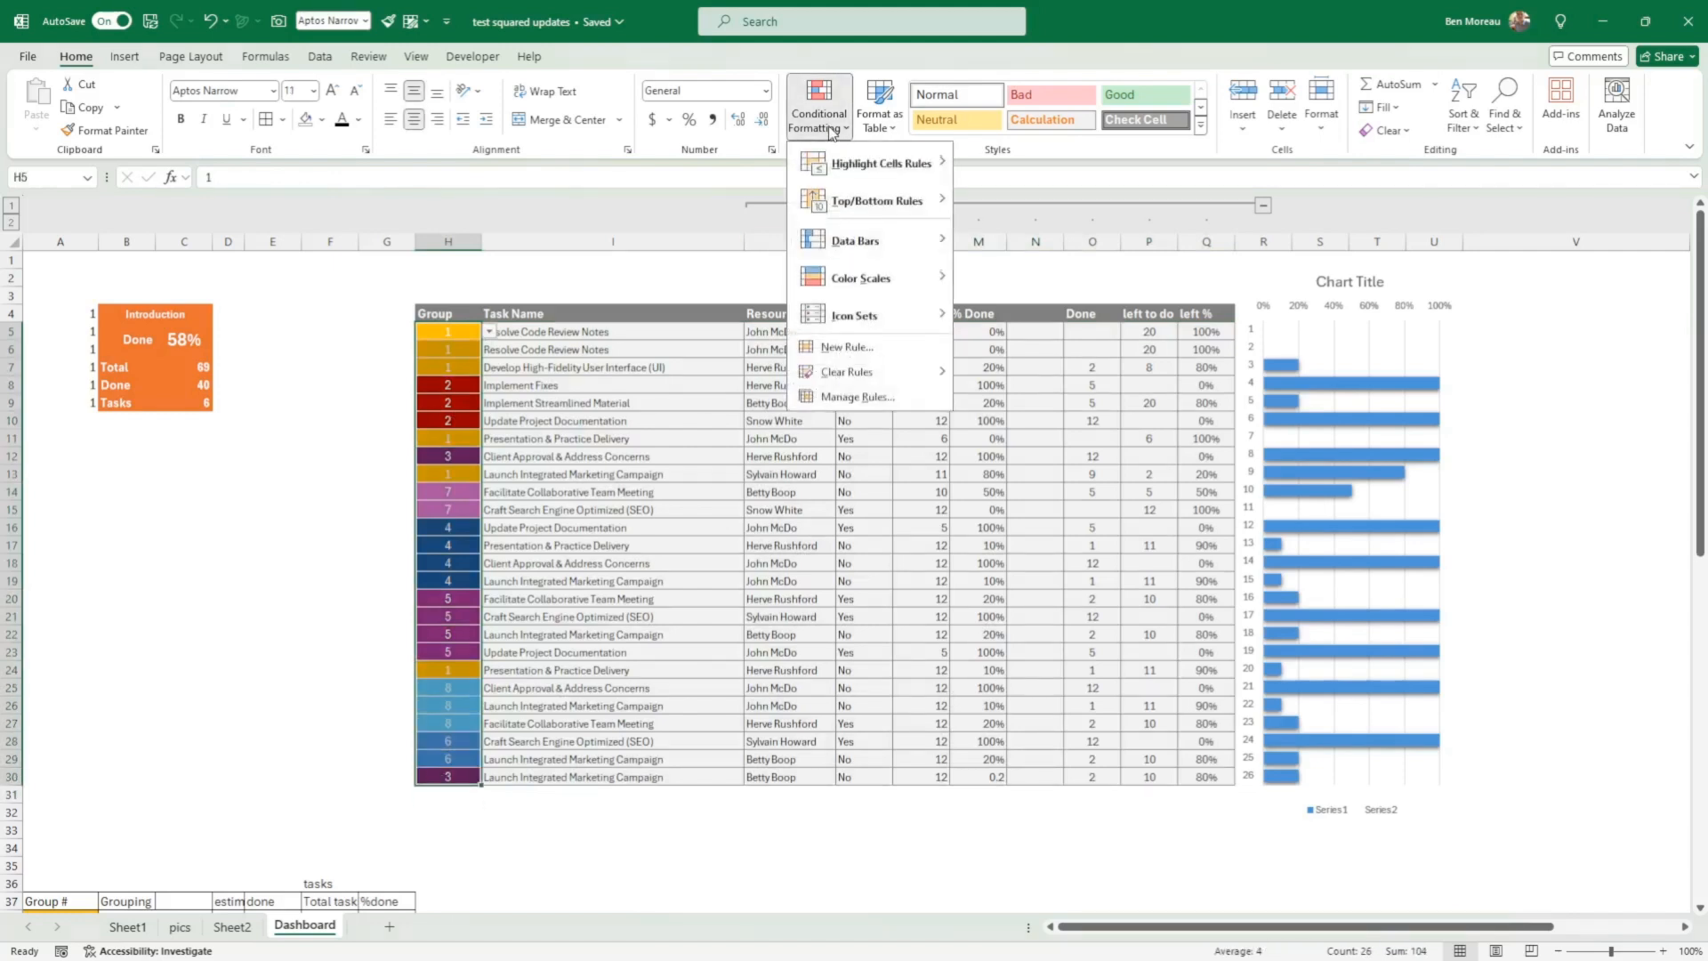
click(860, 400)
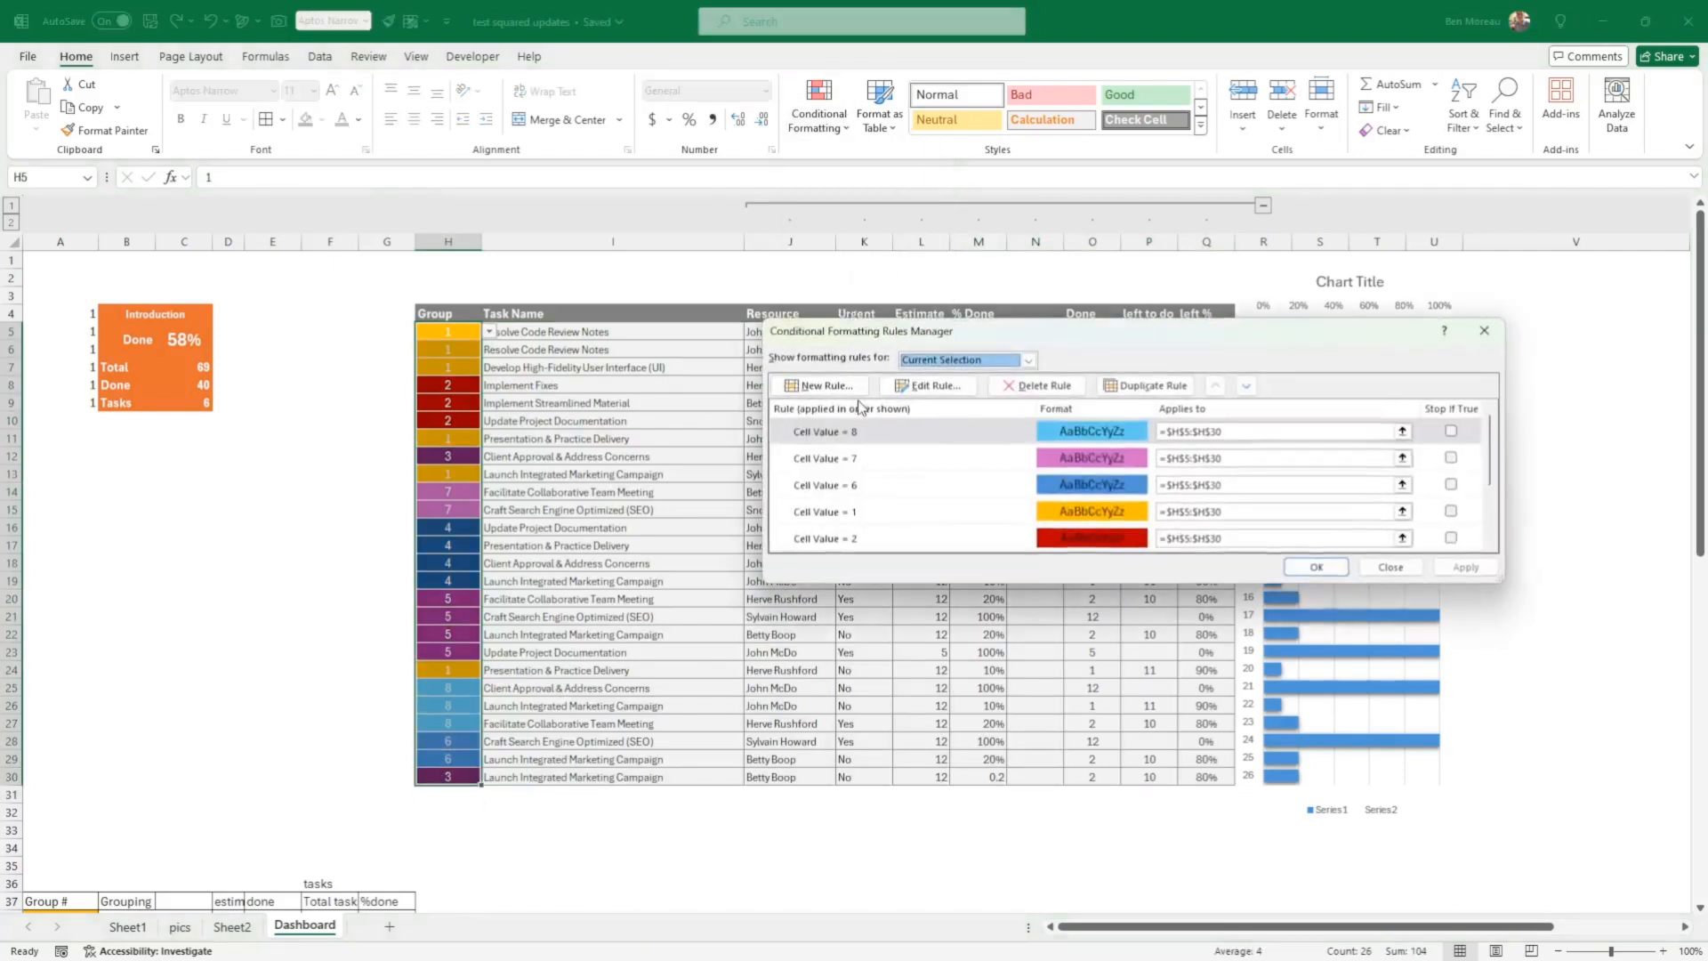
Step: Examine the new-rule options and the existing cell-value colour rules applied to the Group cells H5:H30
click(786, 424)
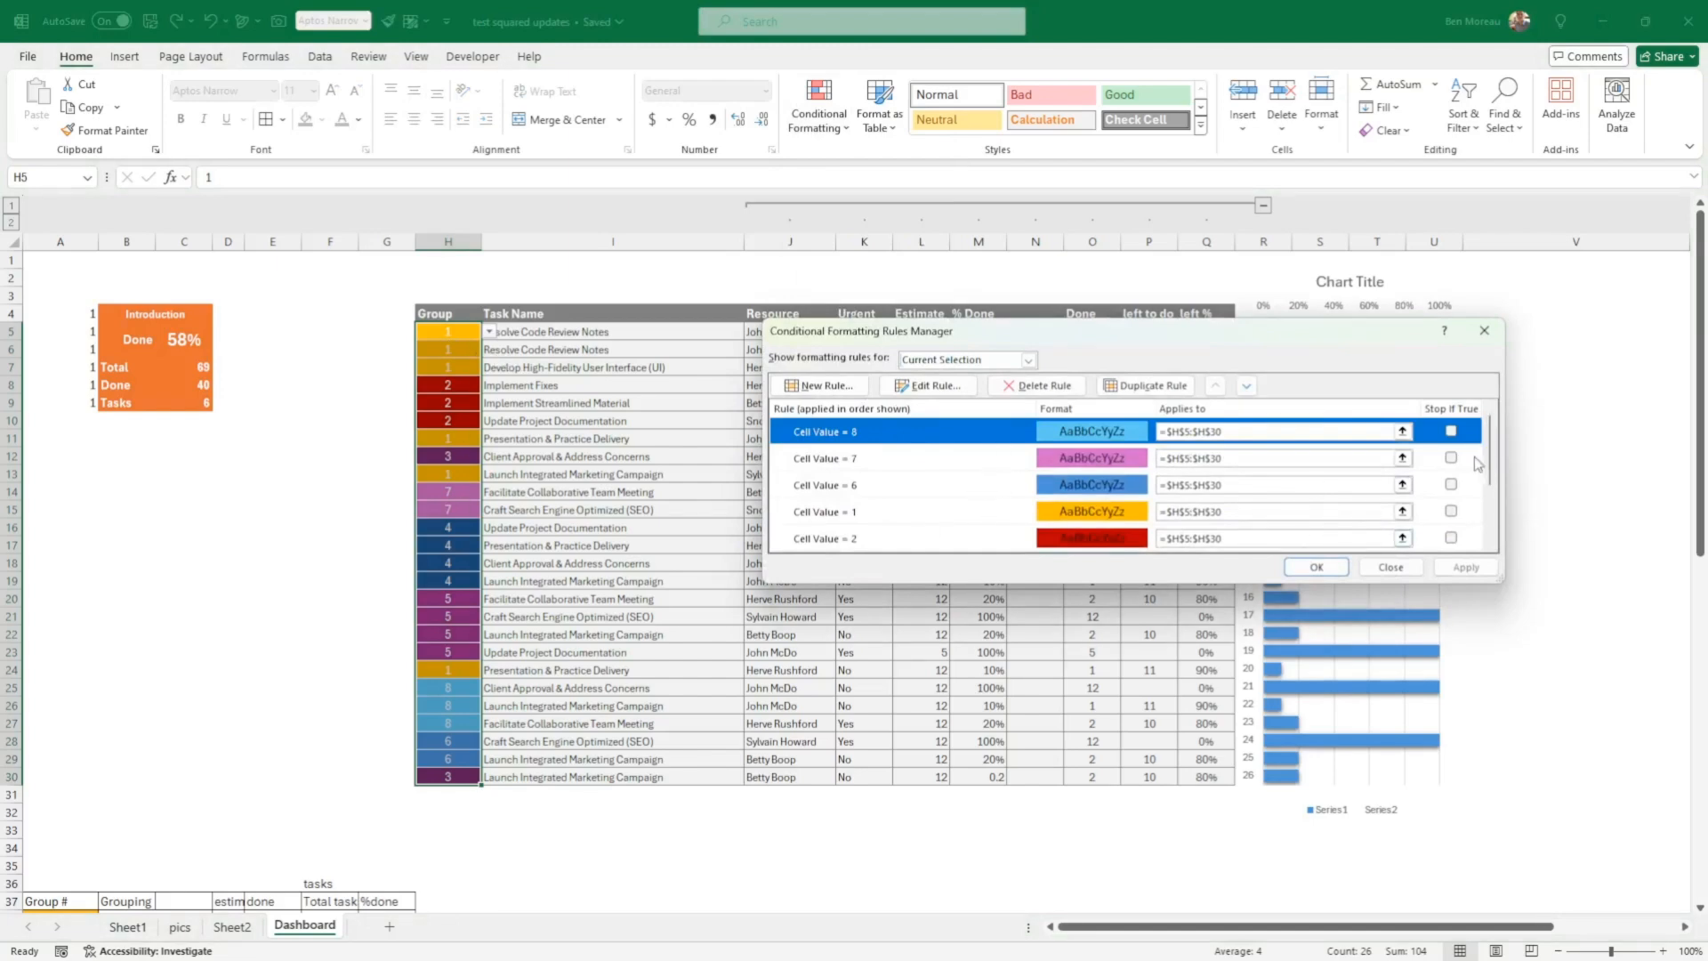
click(826, 388)
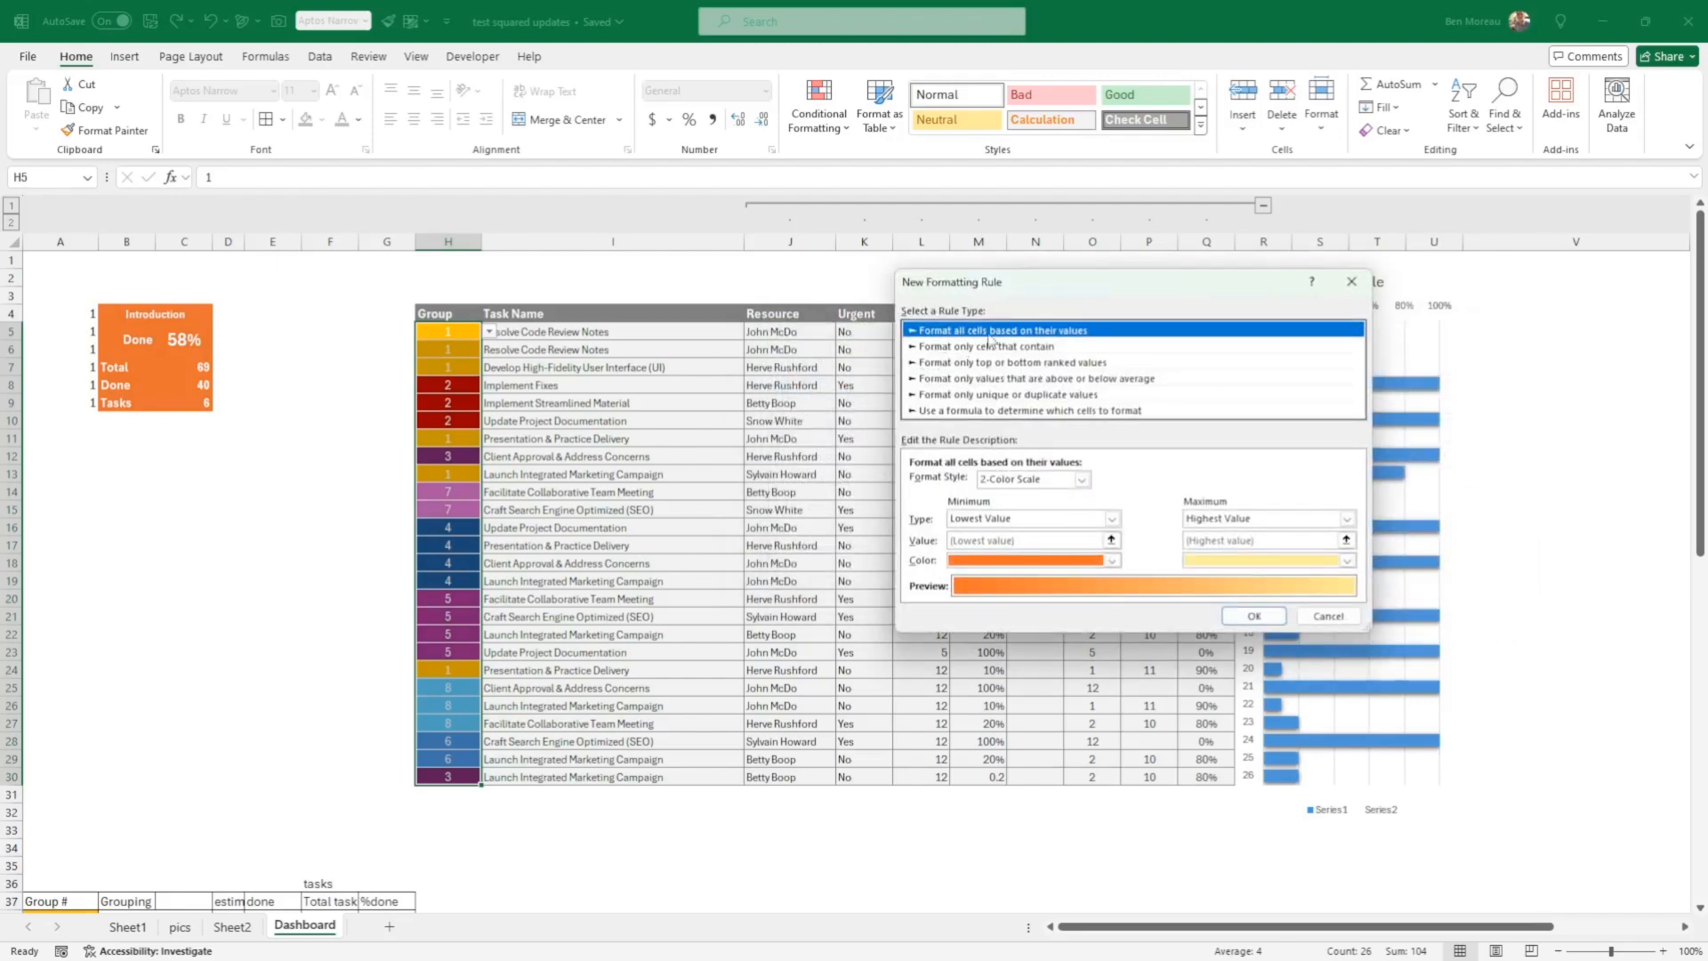
click(1328, 615)
scroll(905, 467, down, 2)
scroll(907, 476, up, 2)
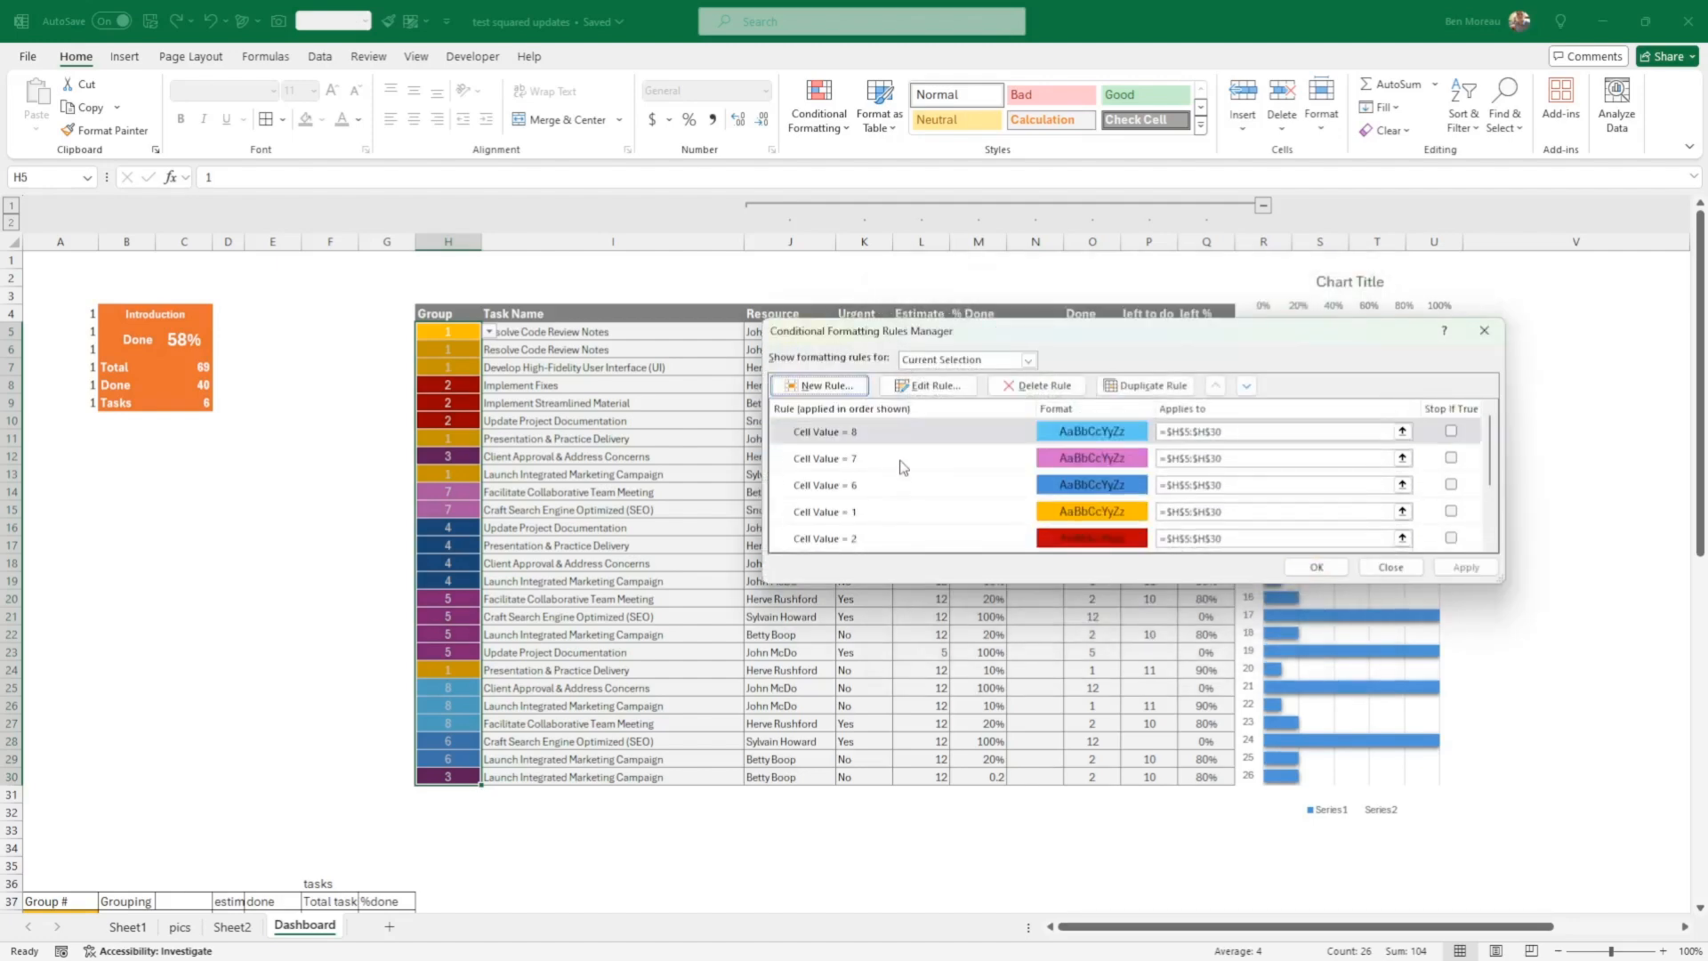
scroll(888, 445, down, 2)
scroll(889, 449, up, 2)
scroll(929, 471, down, 2)
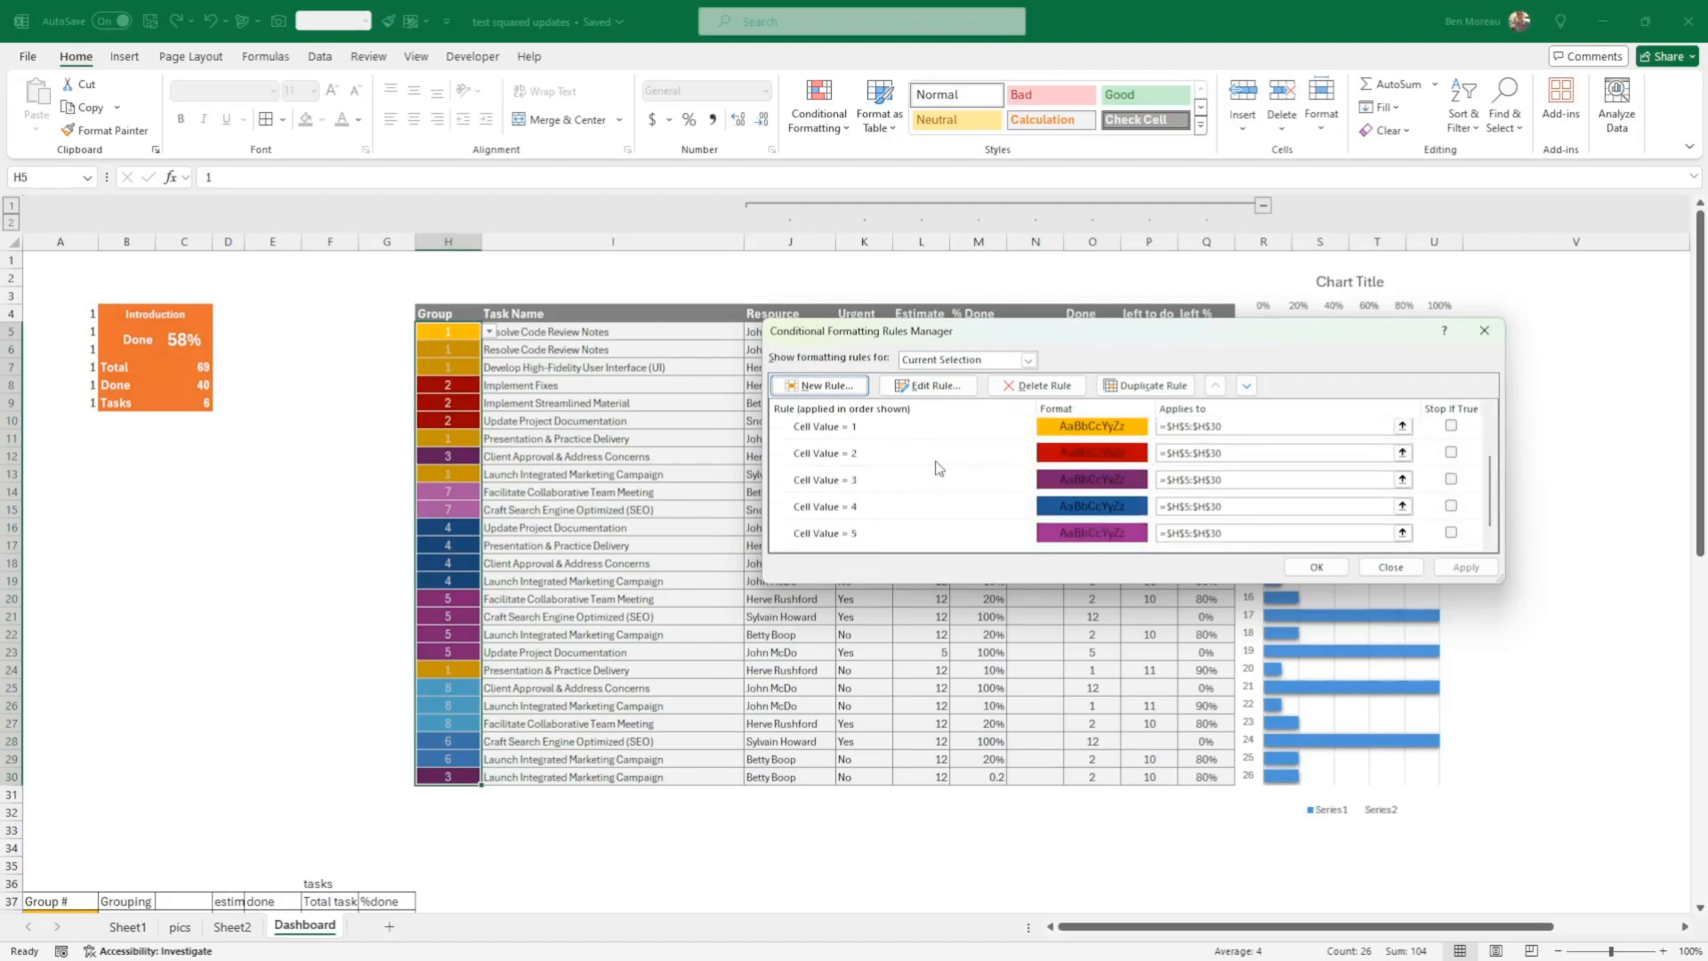
scroll(939, 469, up, 2)
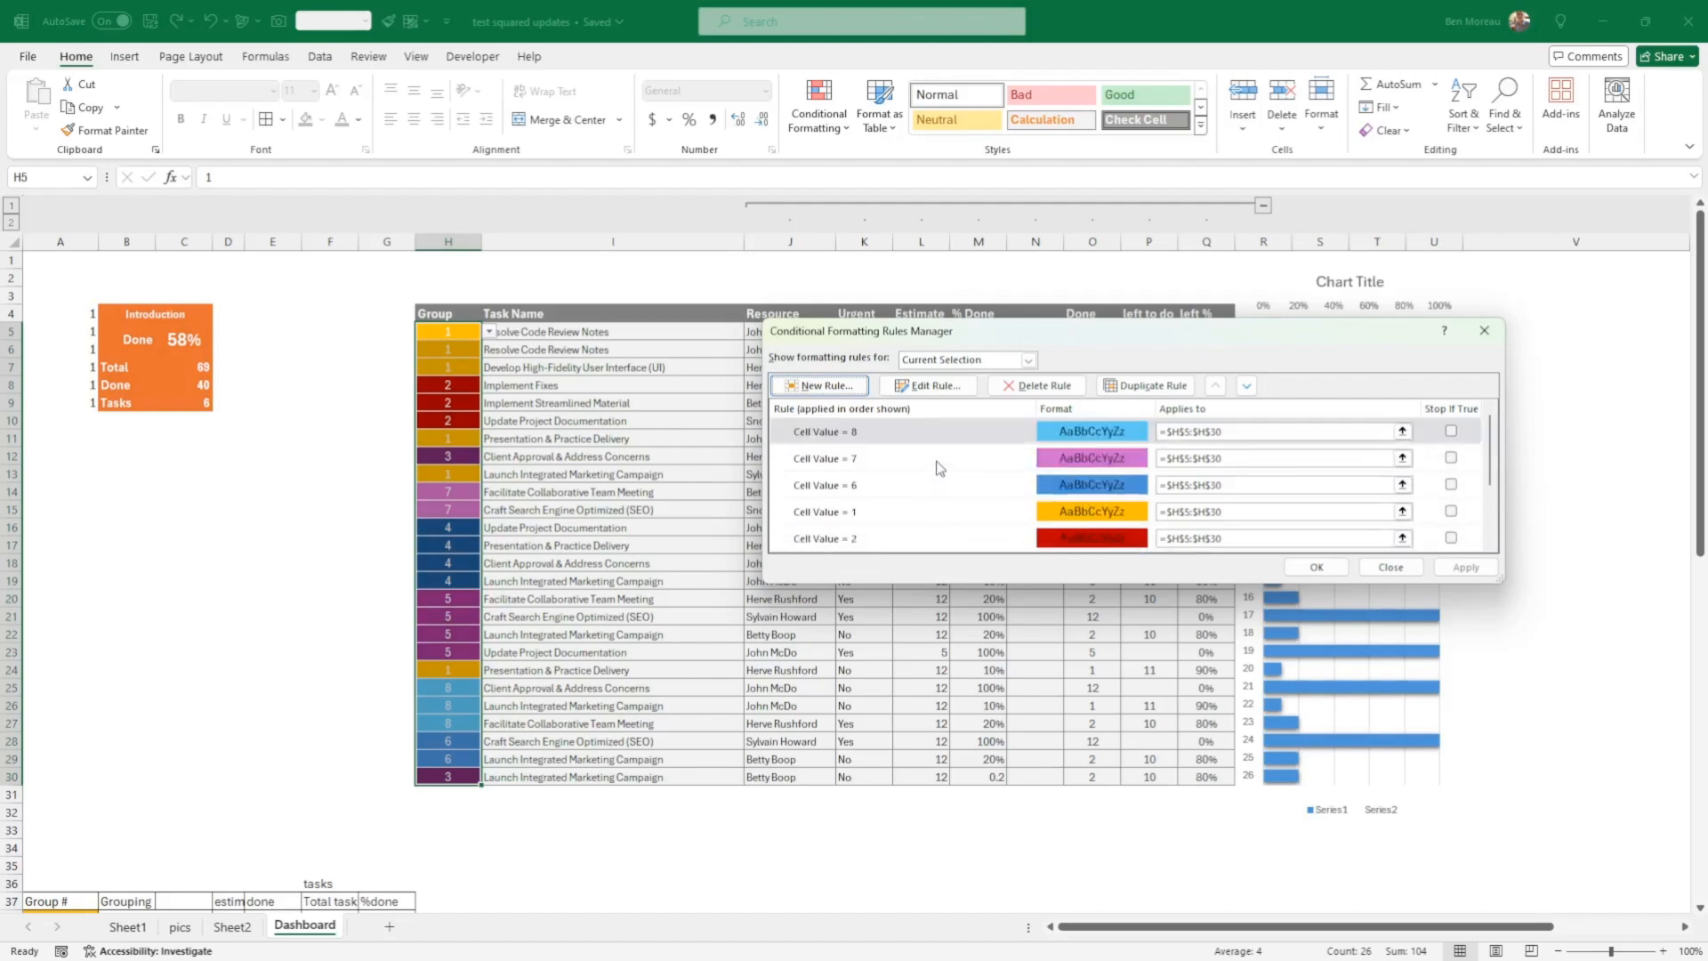
Step: Change the fill of the Cell Value = 1 rule to orange and apply it to the Group cells
click(1076, 513)
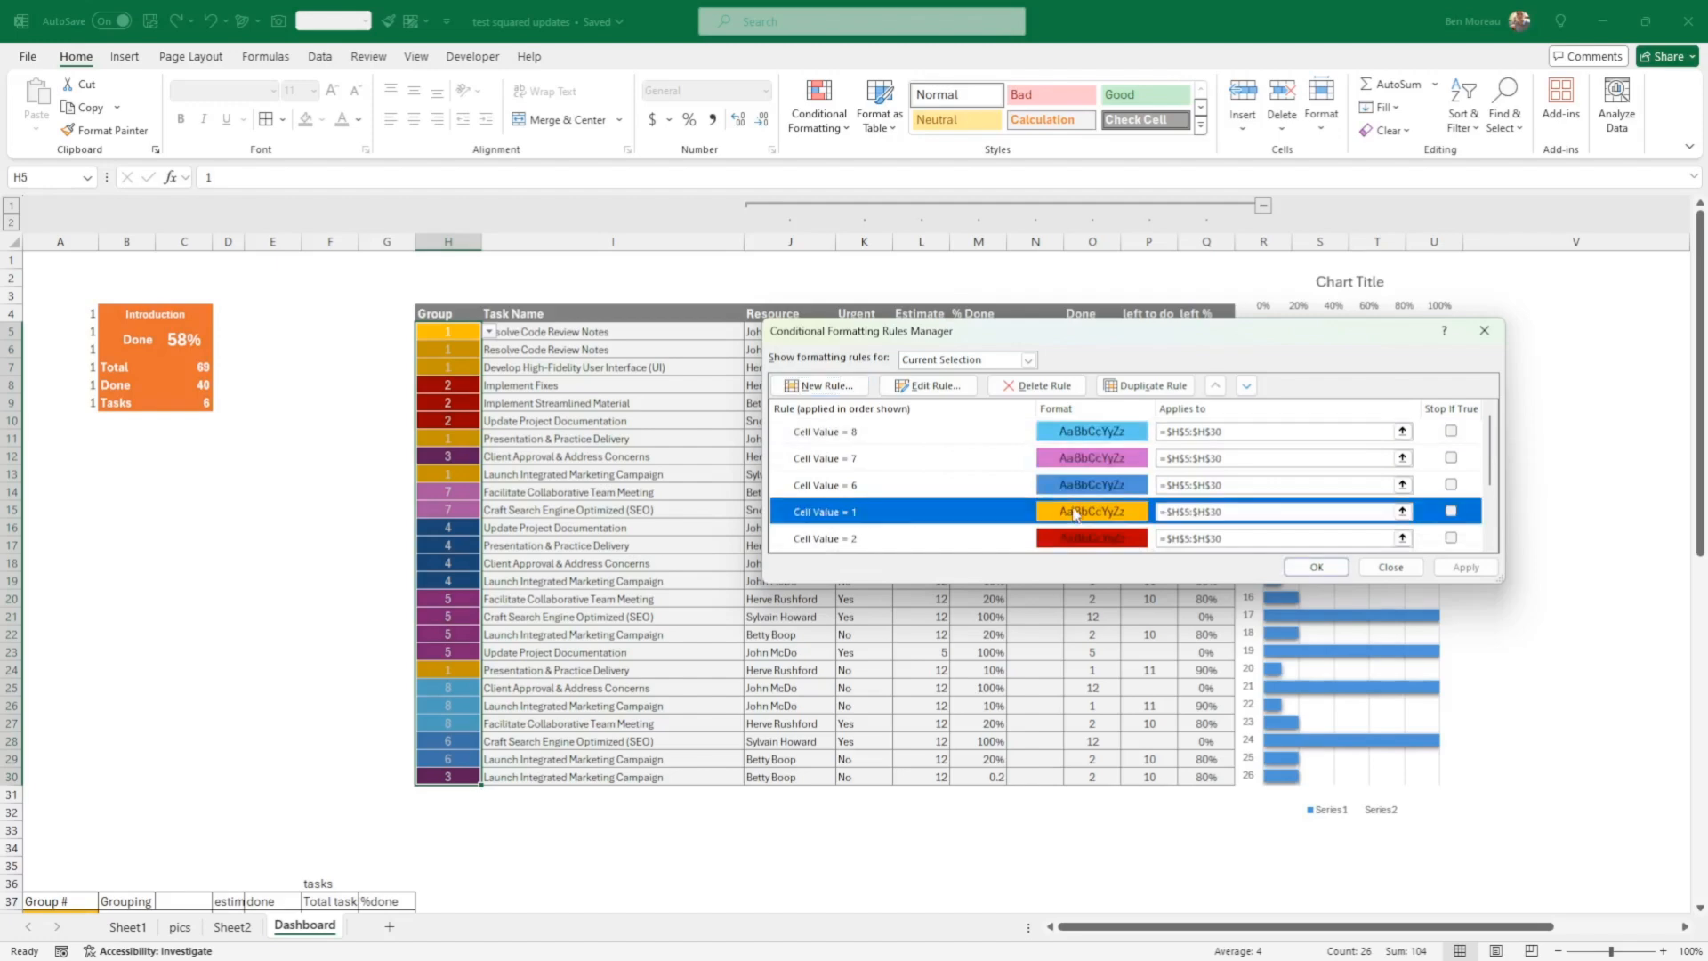
click(928, 385)
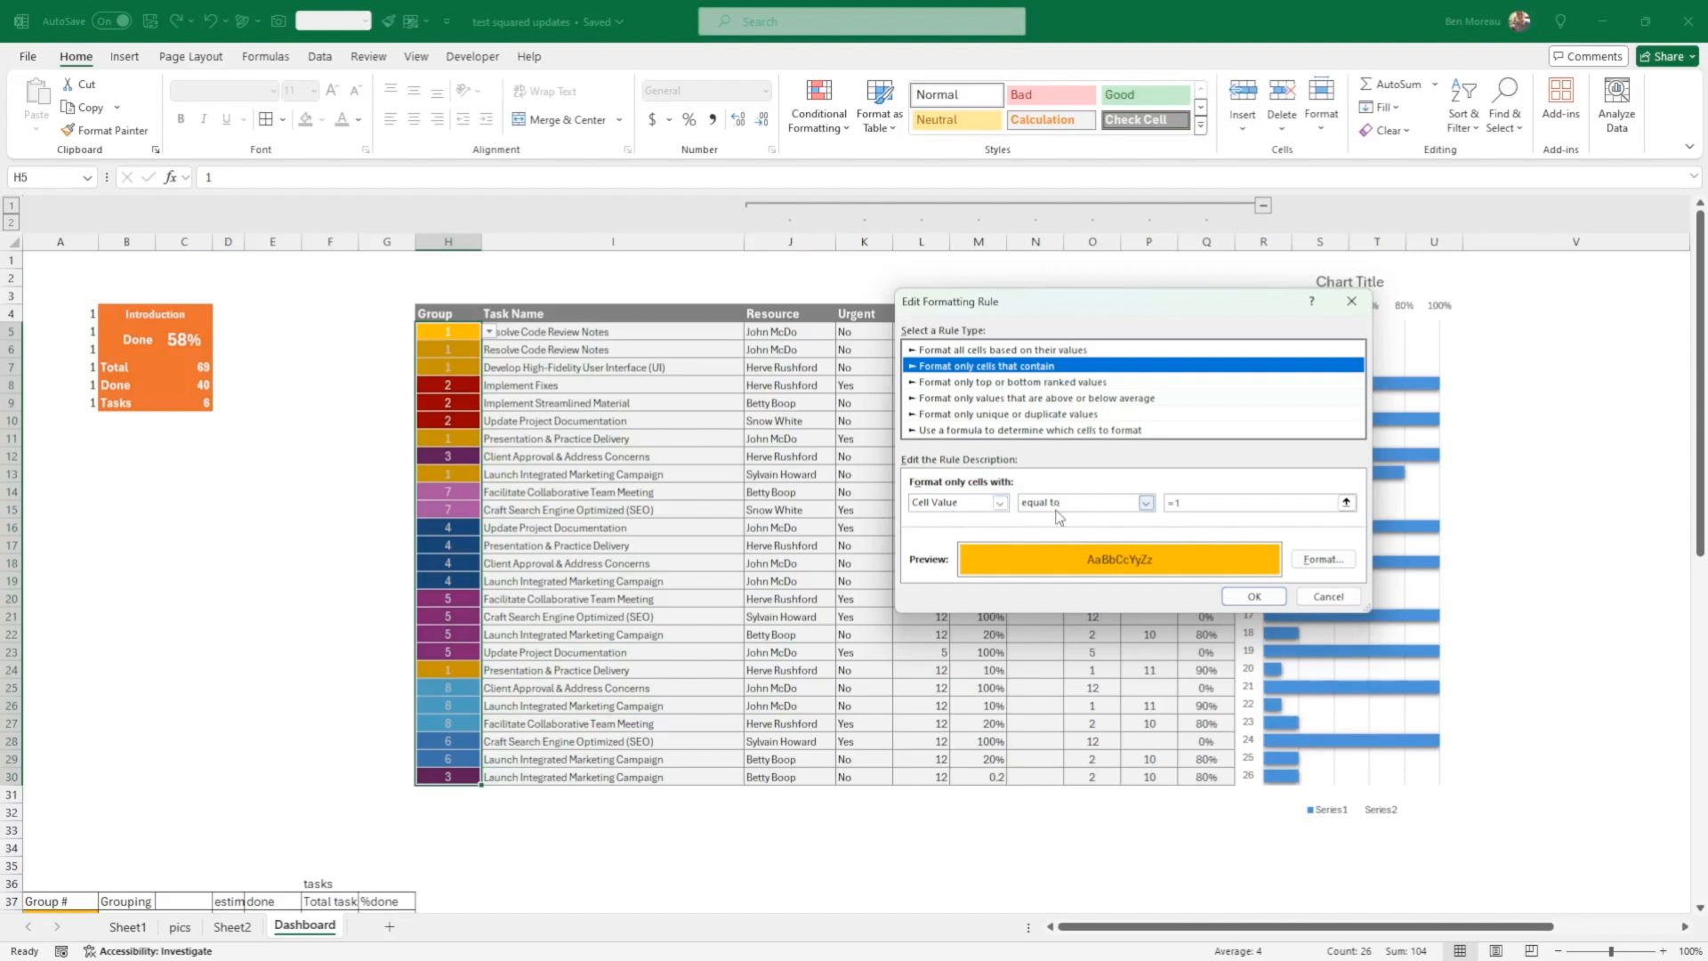
click(1306, 561)
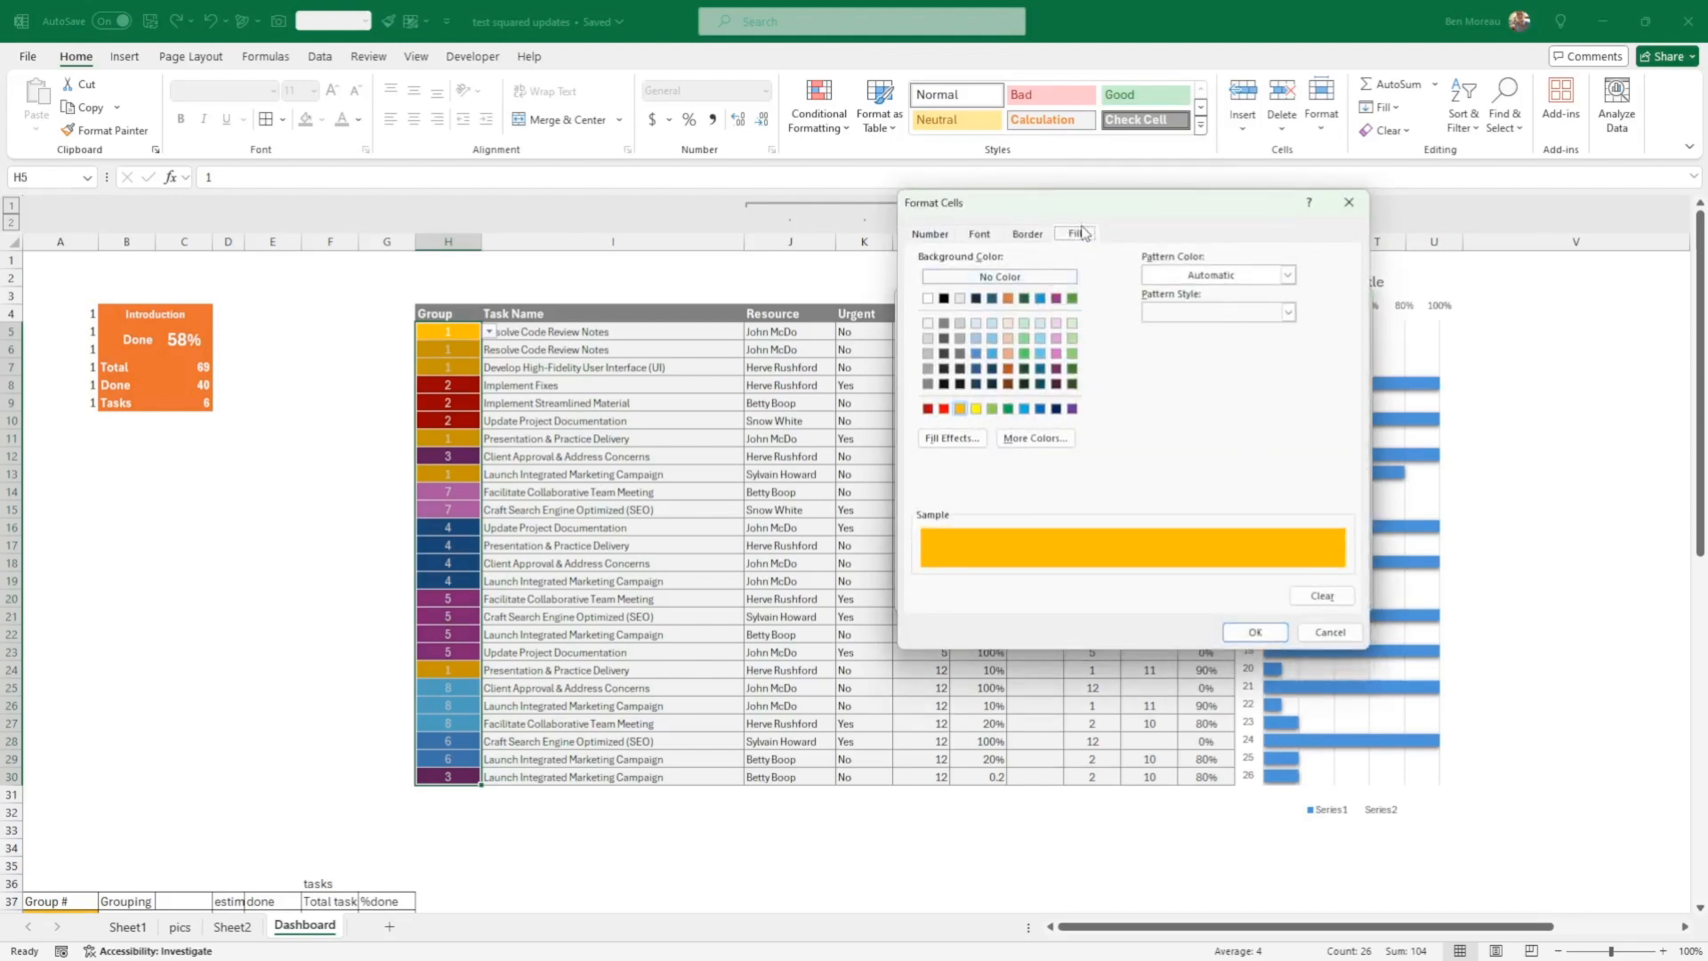
click(1008, 299)
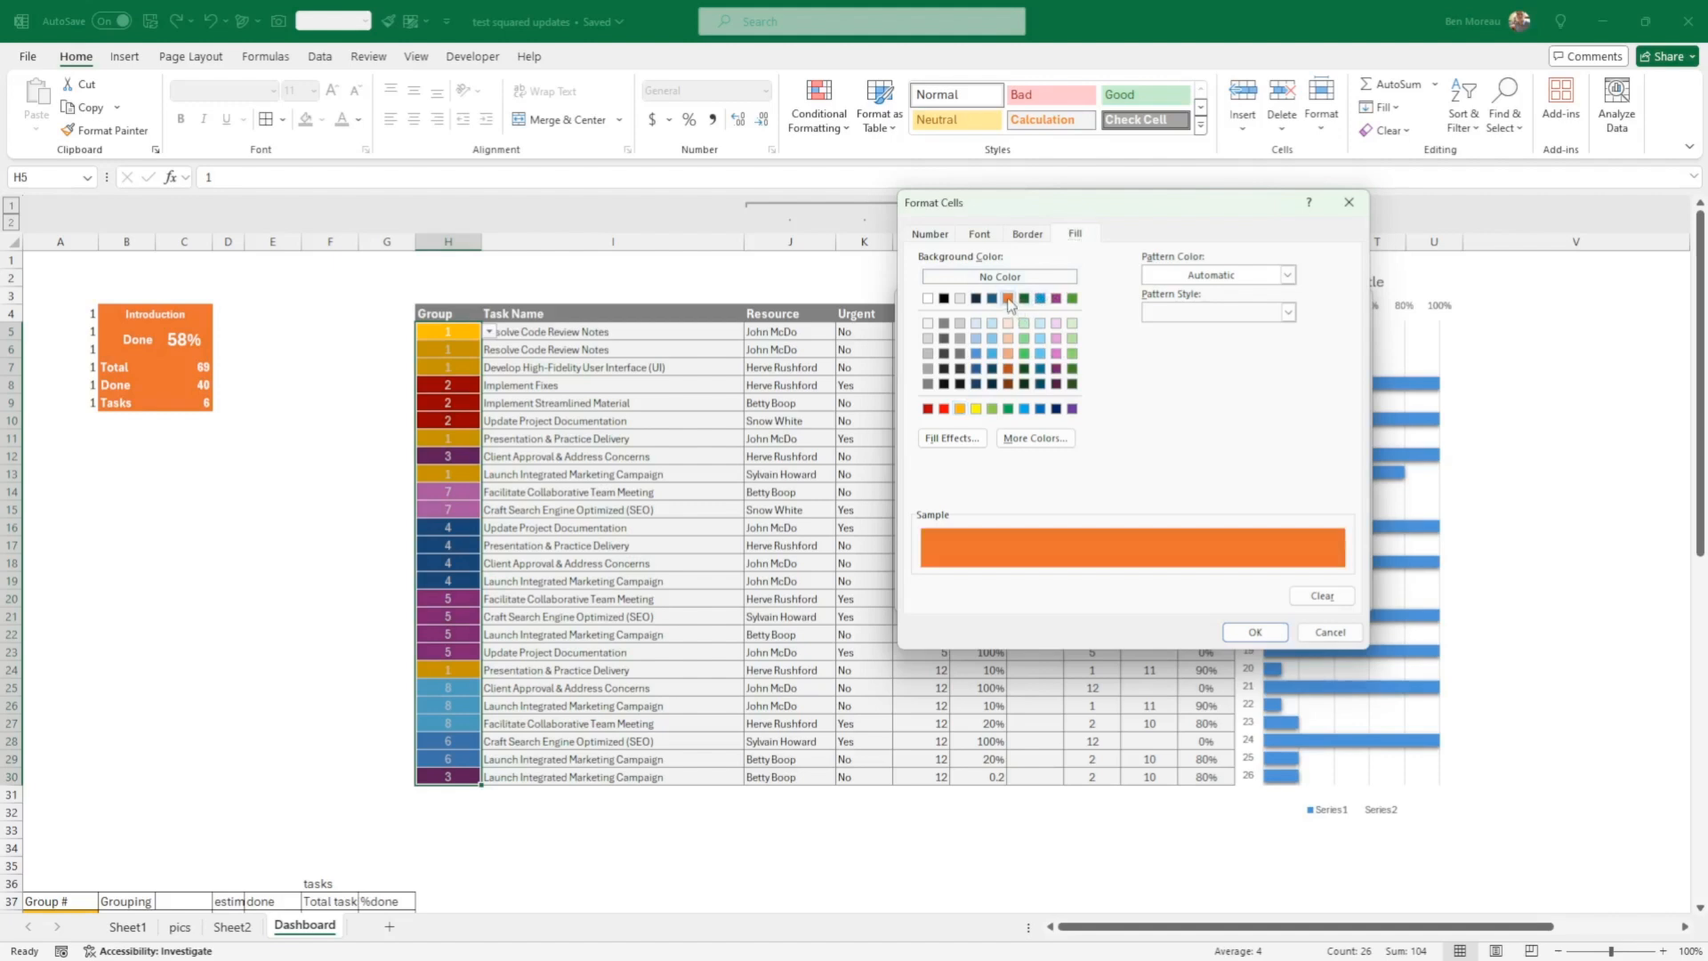
click(1253, 633)
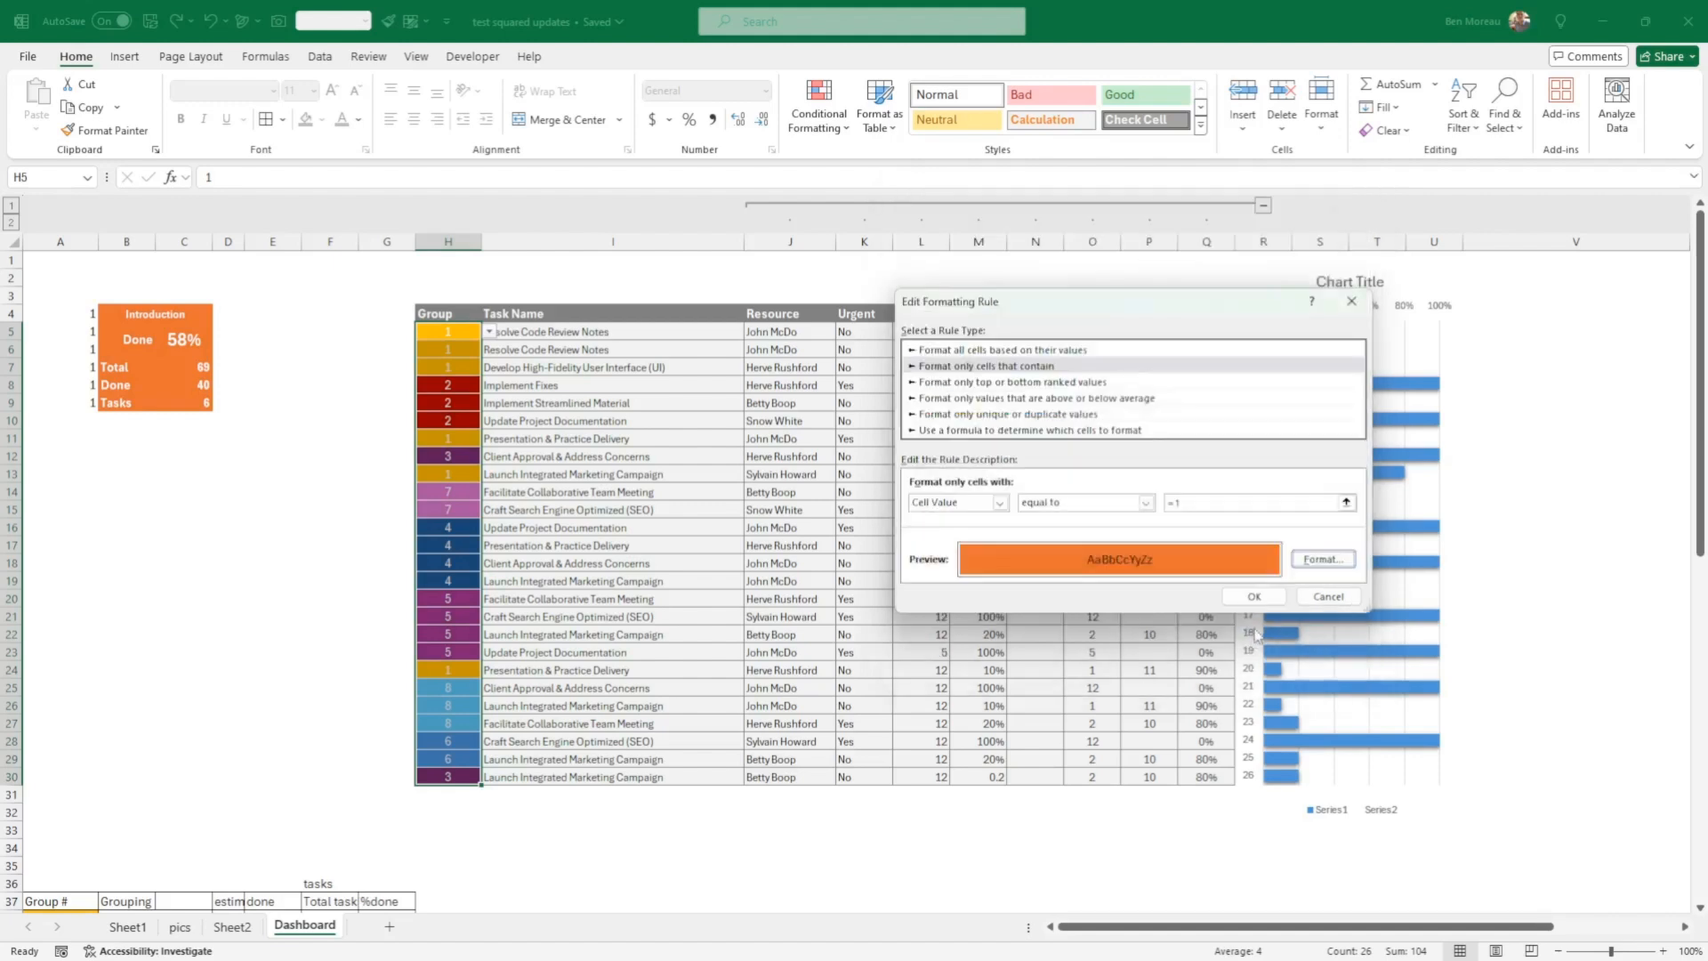
click(1254, 598)
click(1466, 568)
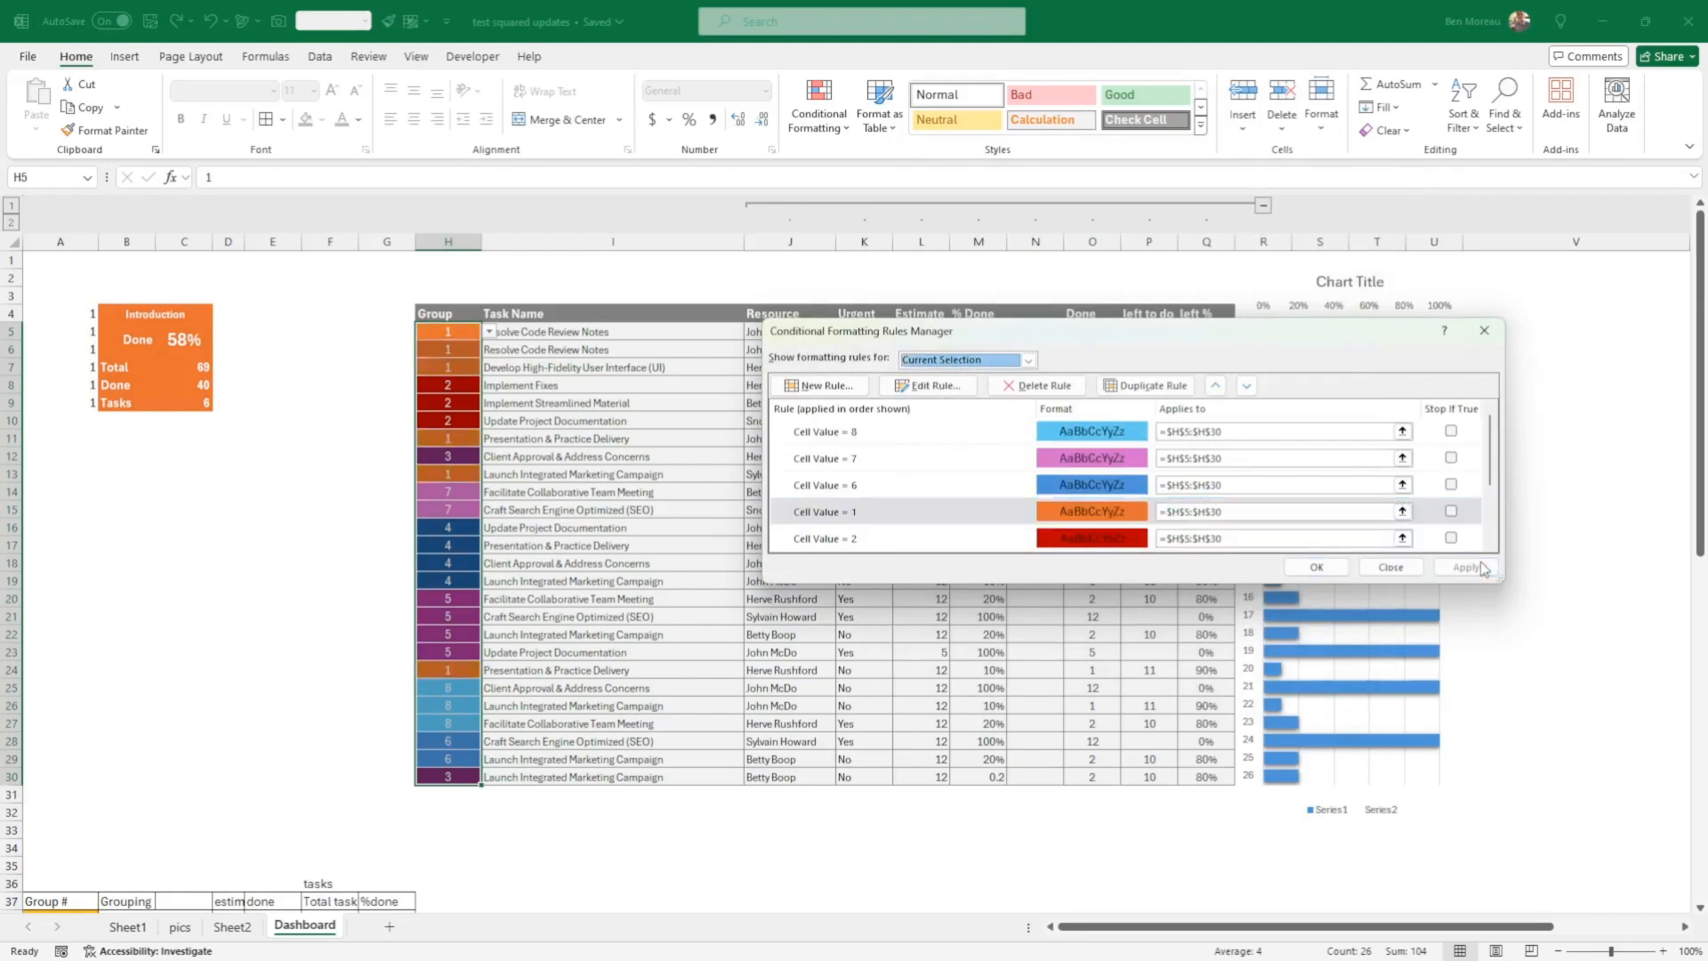
click(1318, 568)
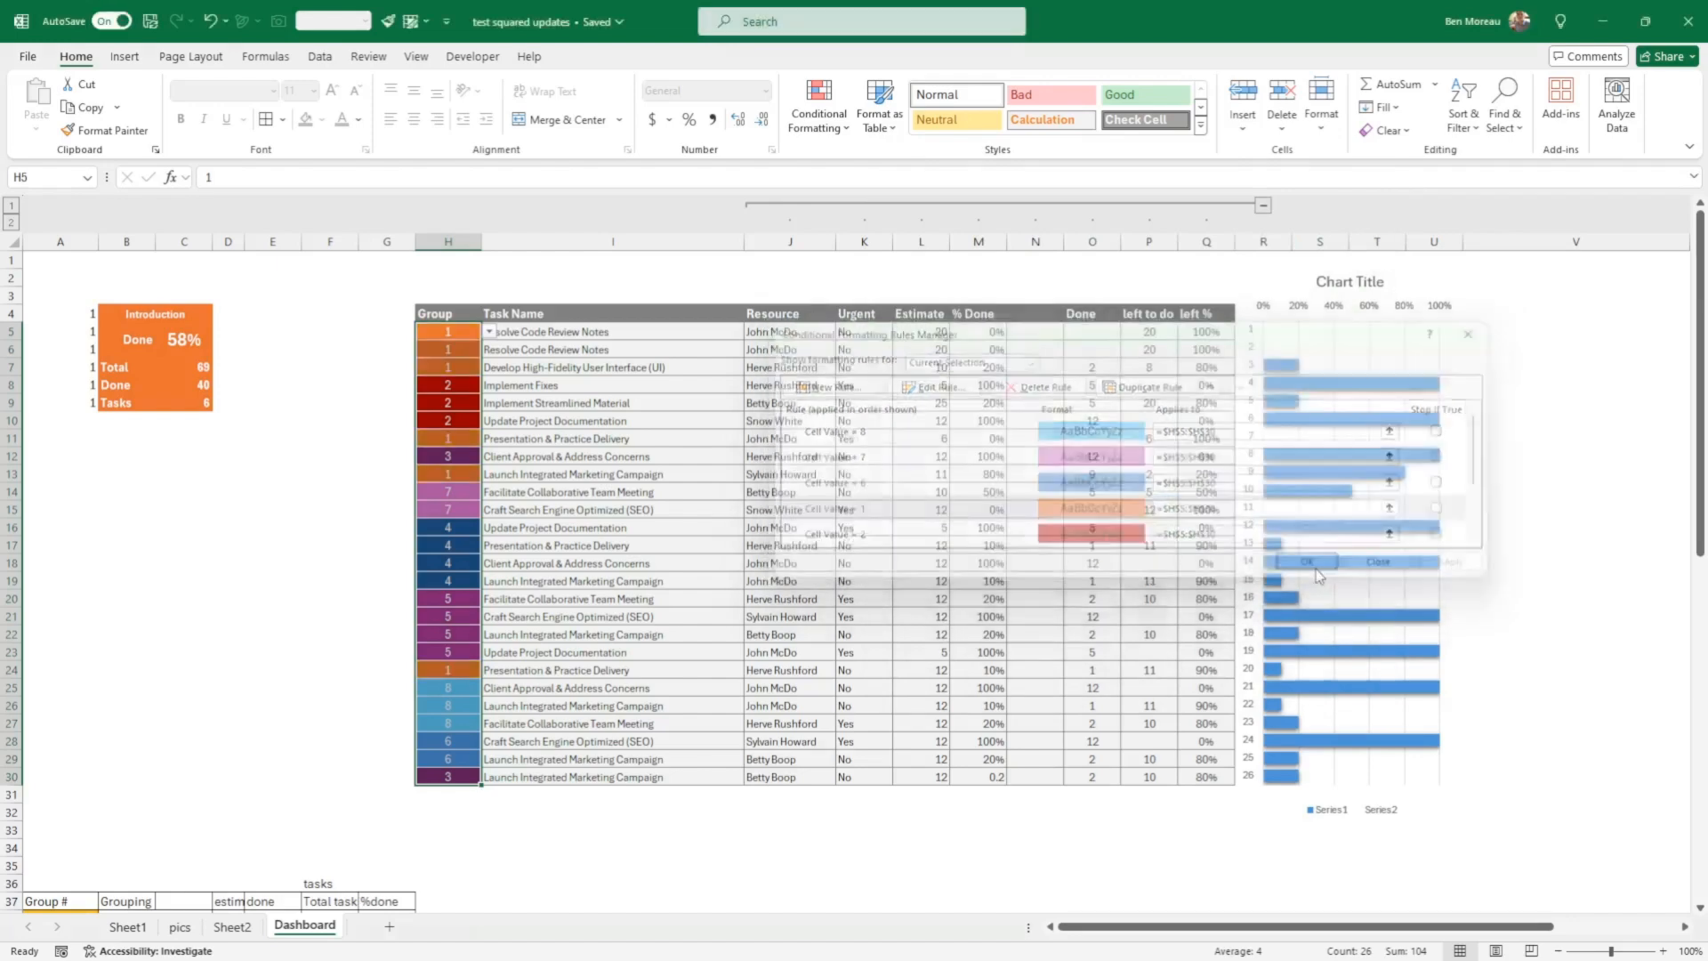
click(1058, 615)
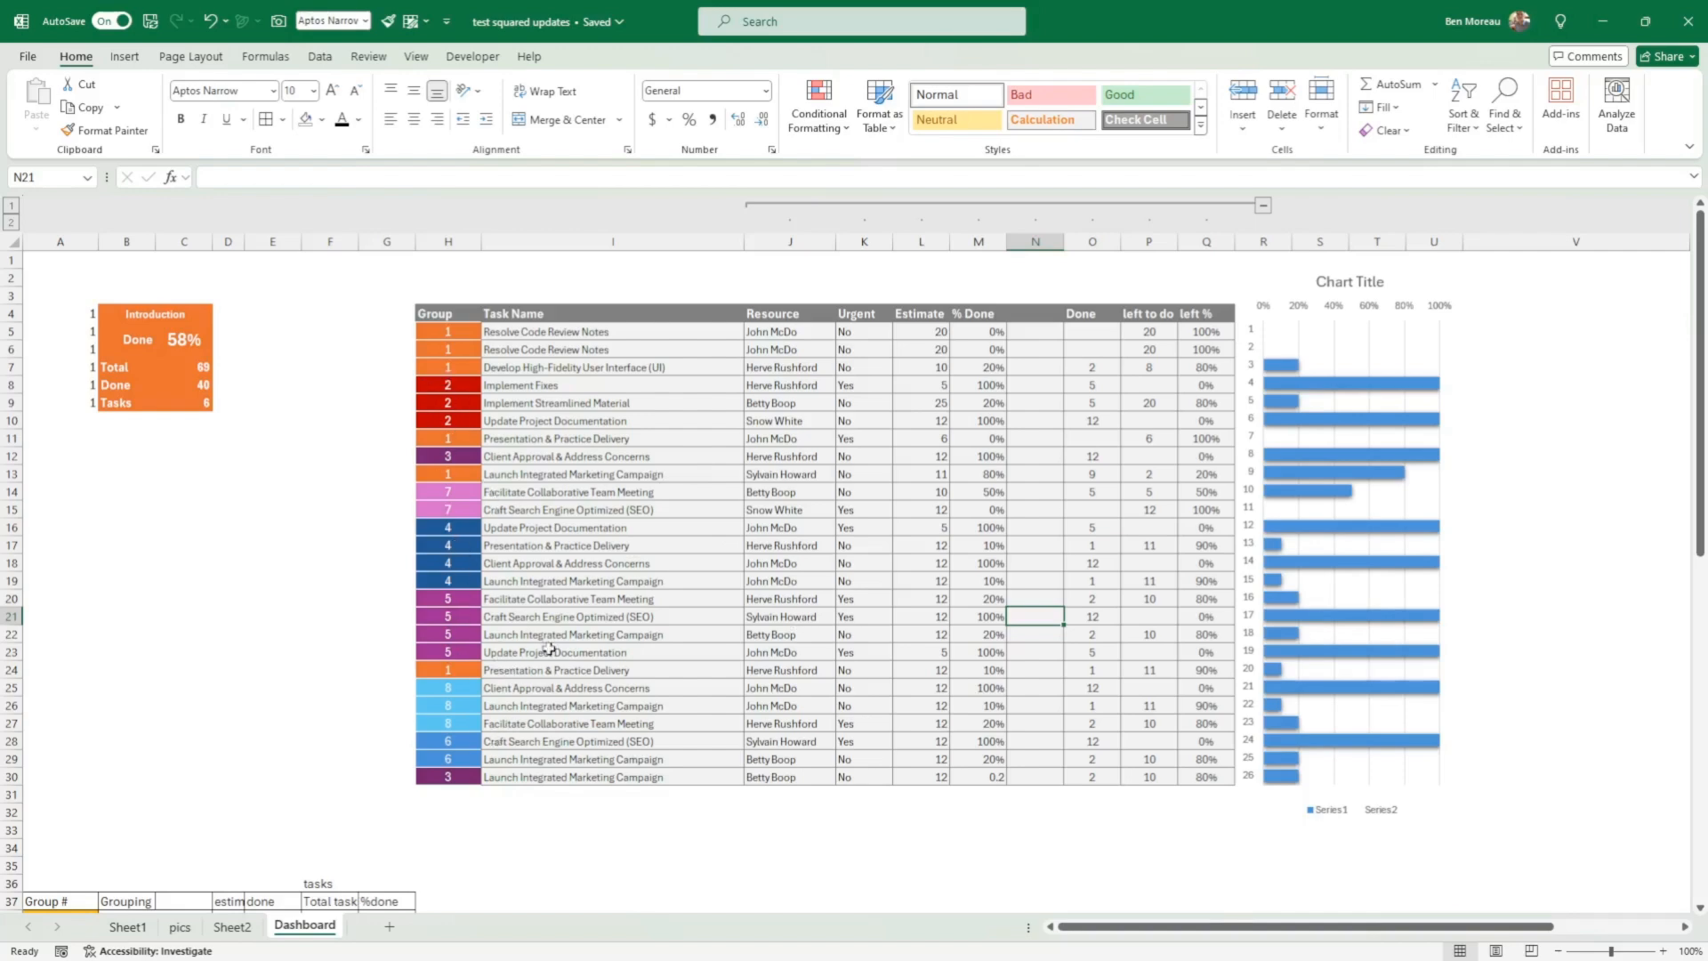
Step: Compare the colour of Group cell H5 with the Group # cells A38:A45 in the grouping summary table
click(443, 330)
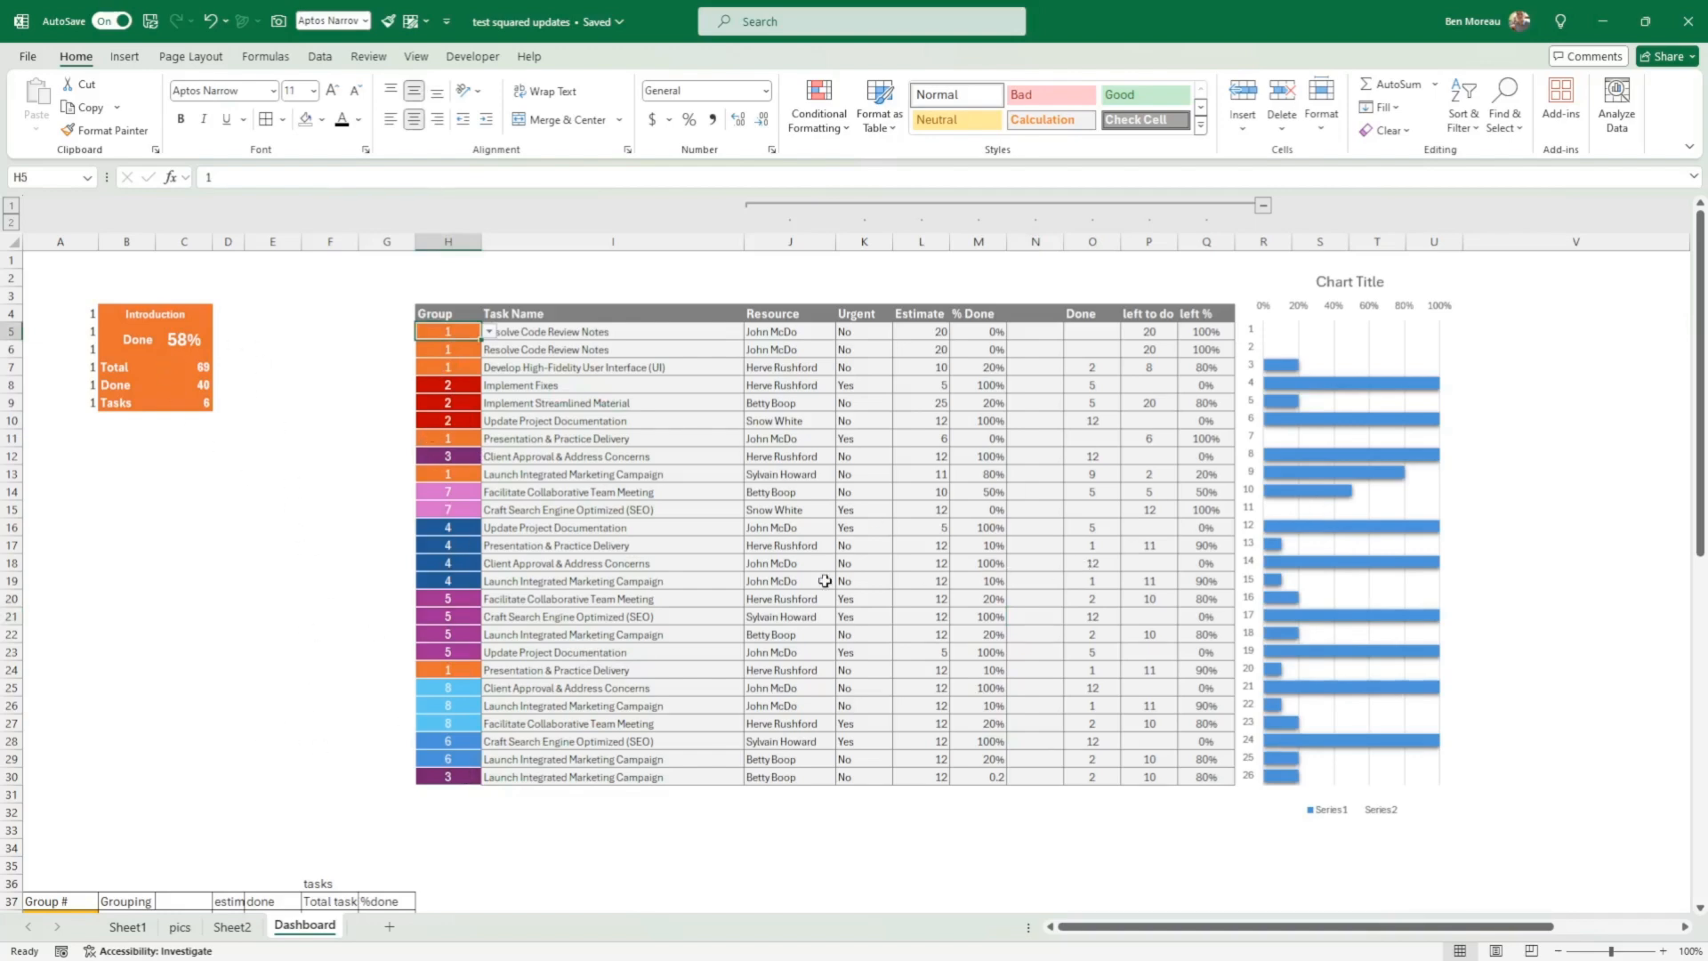
scroll(825, 580, down, 5)
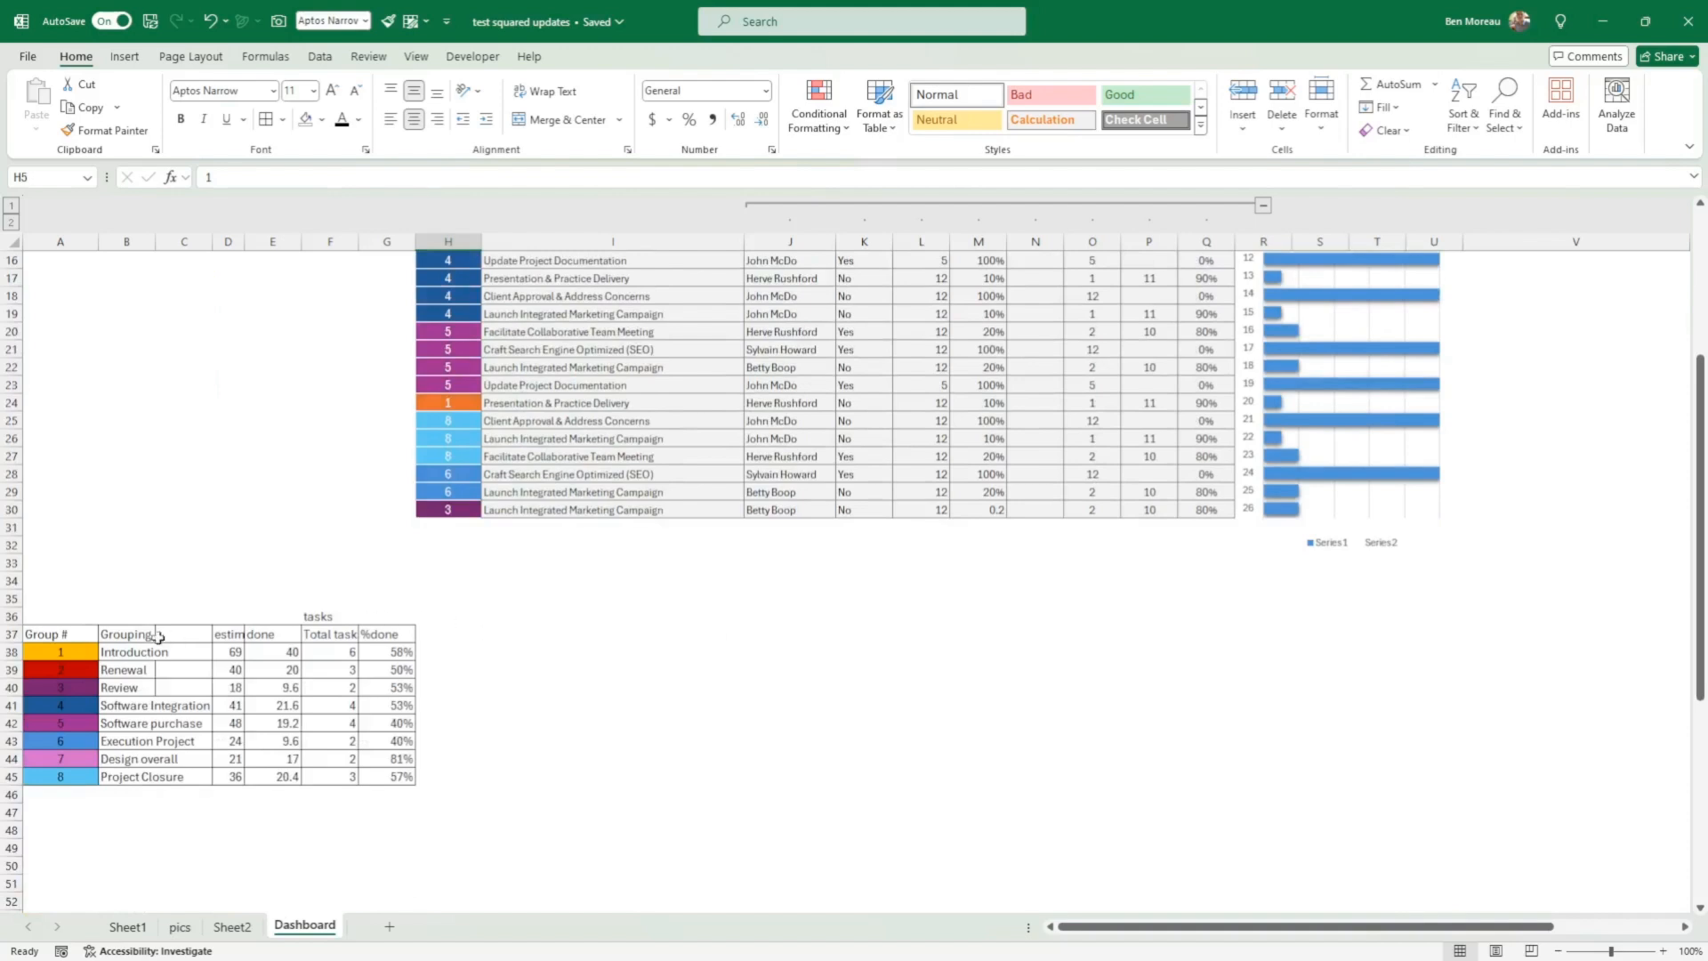
click(48, 632)
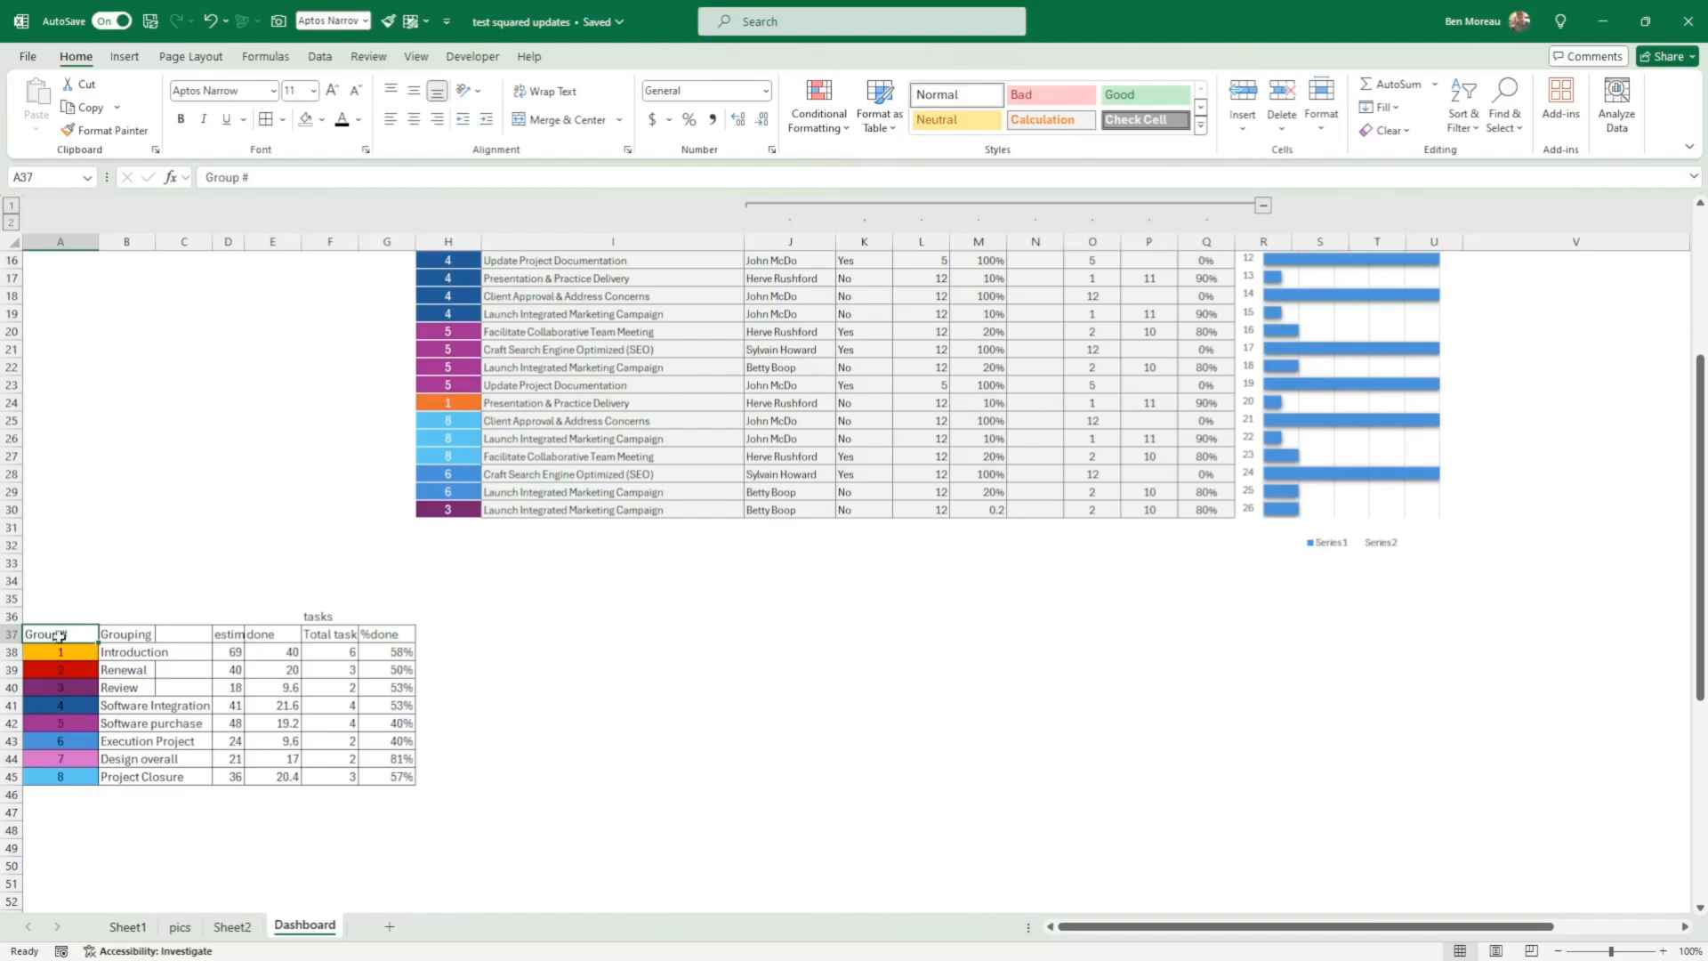
drag(65, 652, 60, 777)
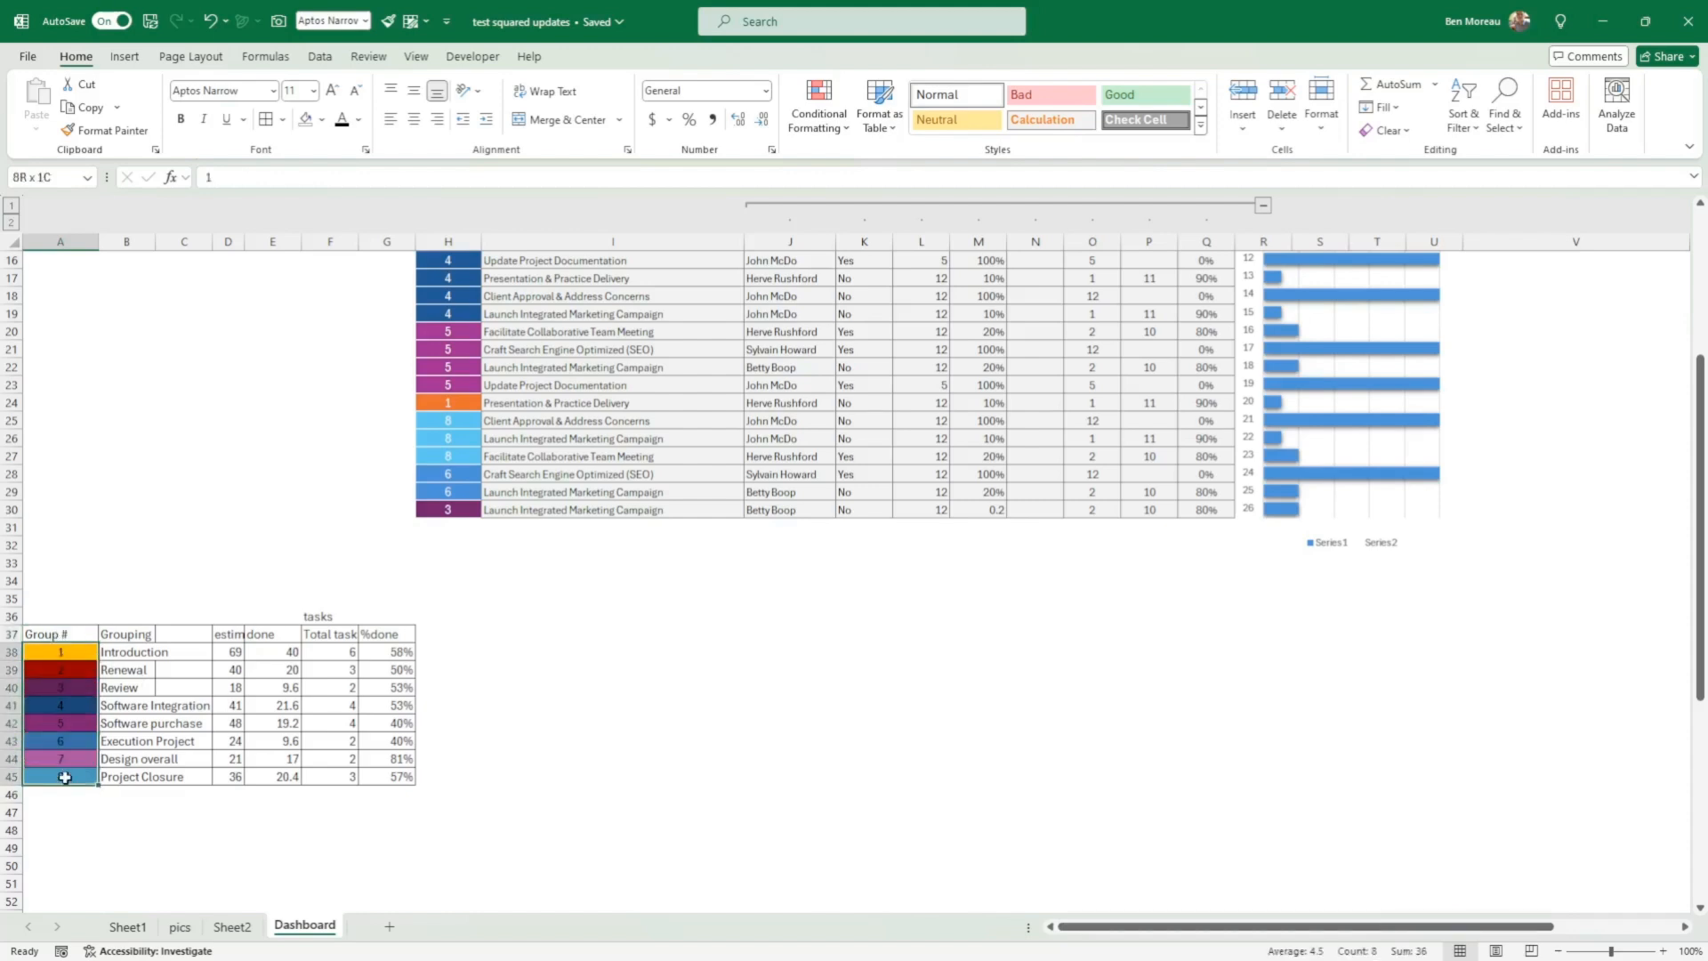
drag(54, 655, 69, 776)
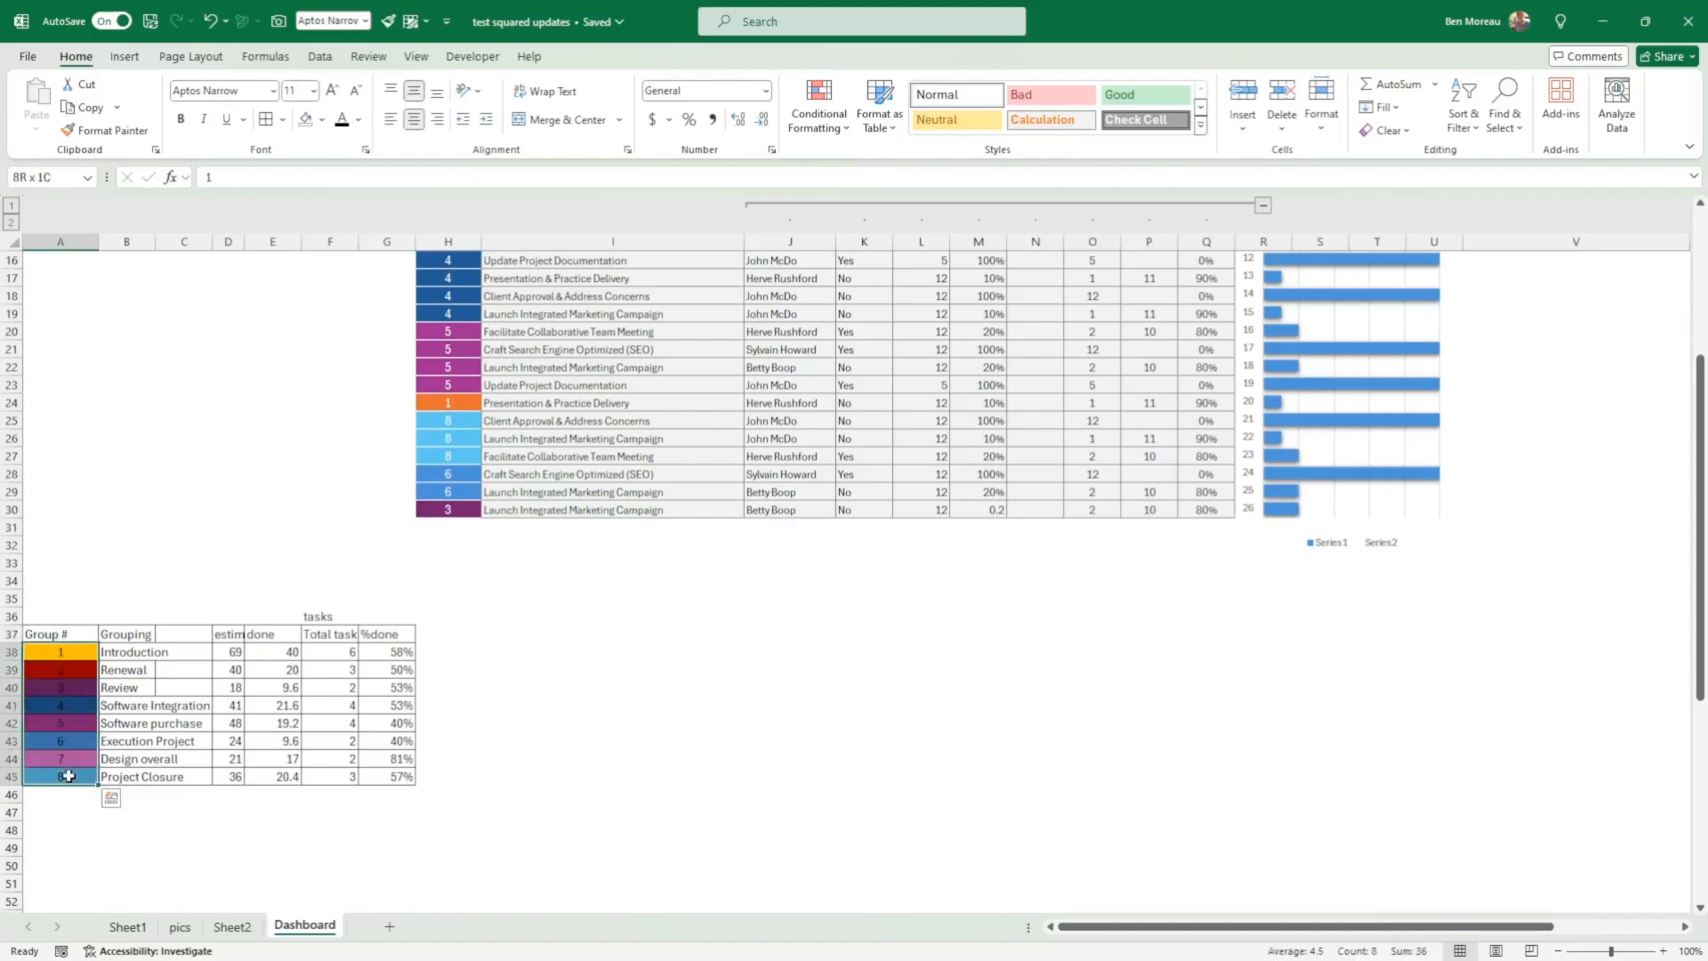
click(71, 671)
click(54, 721)
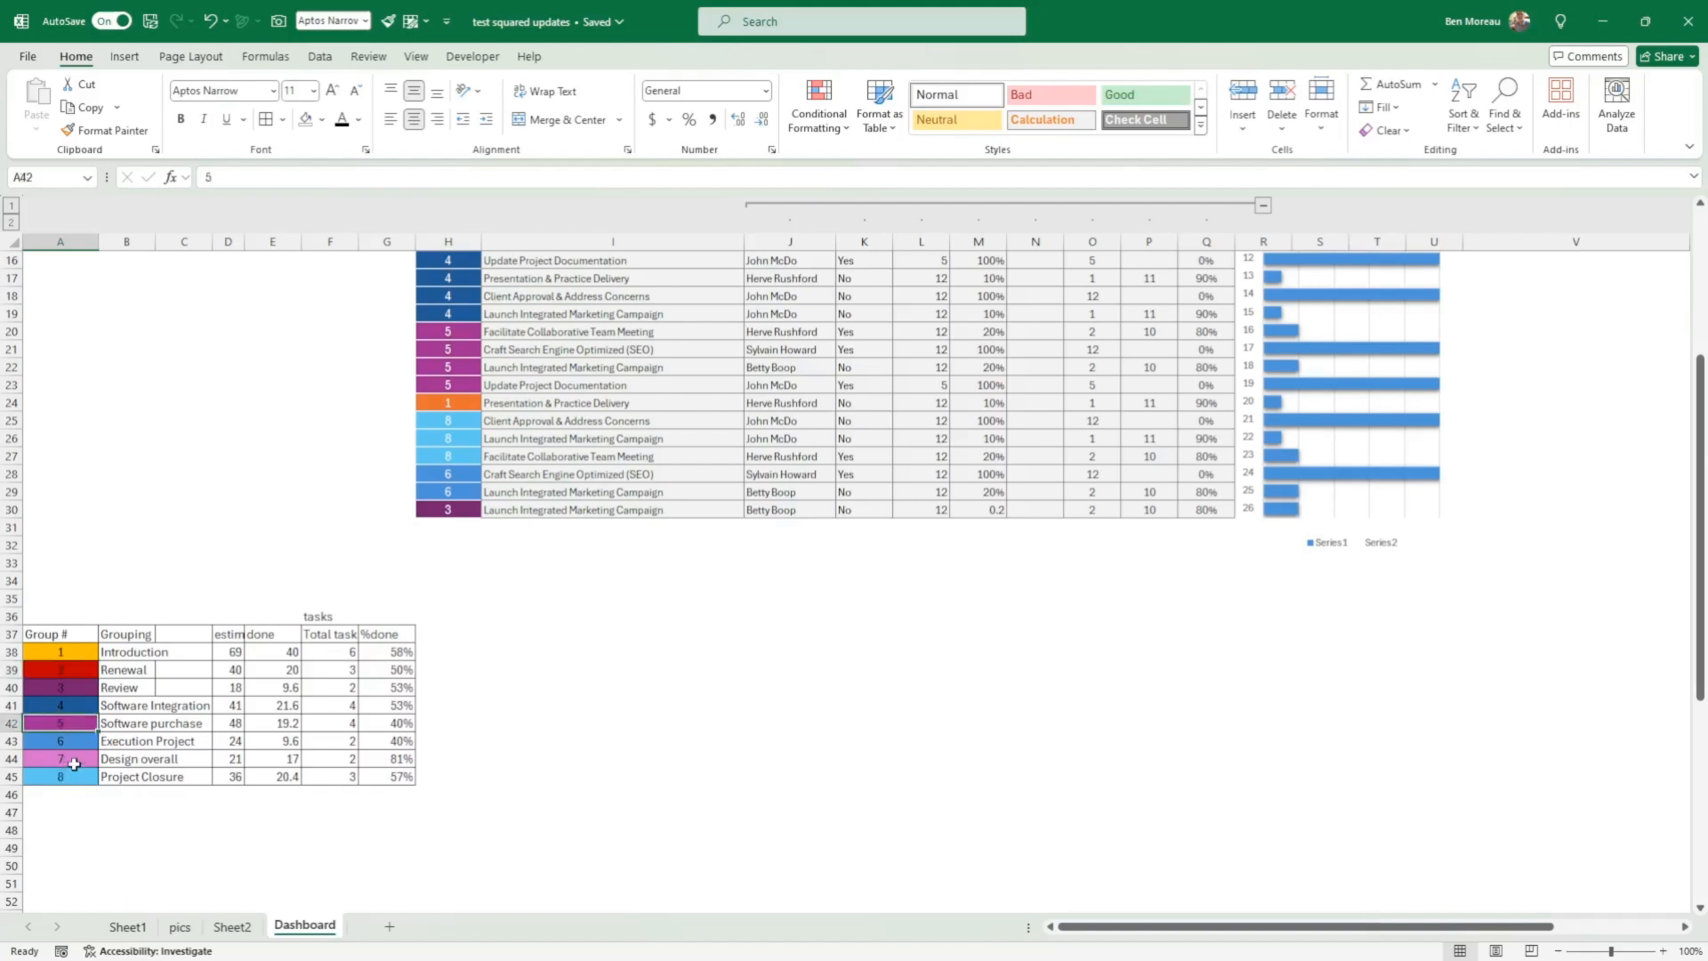
click(73, 763)
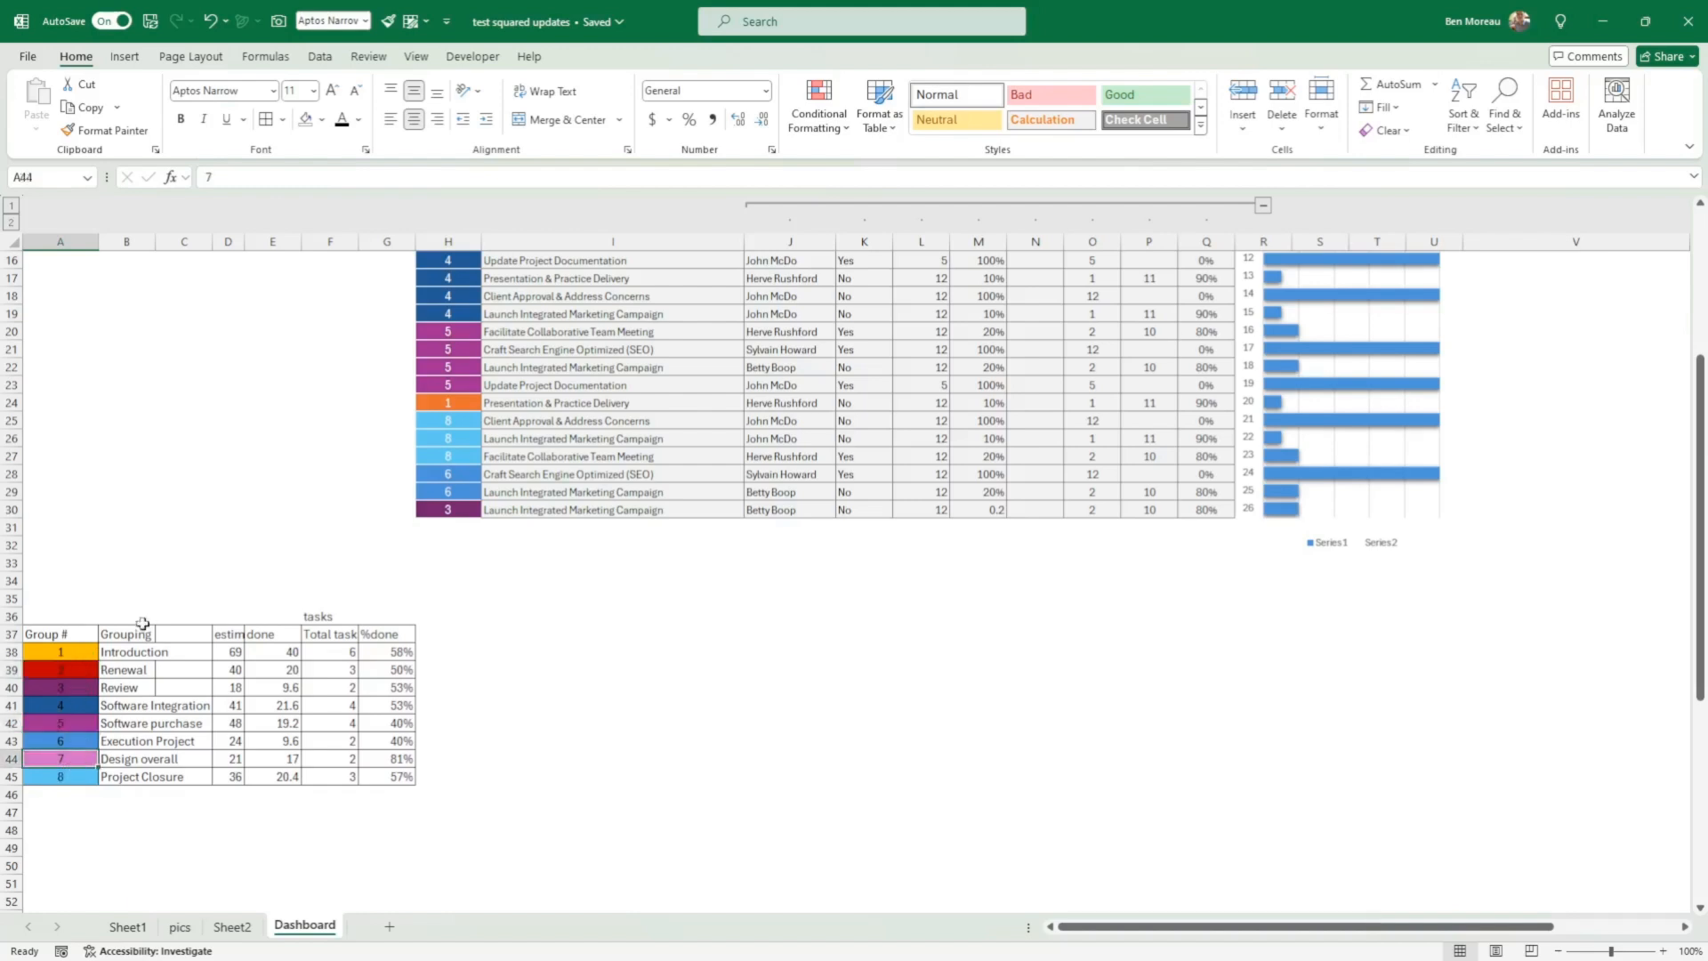
Step: Copy the formatting of Group cell H30 onto the Group # cells A38:A45 with Format Painter
click(460, 506)
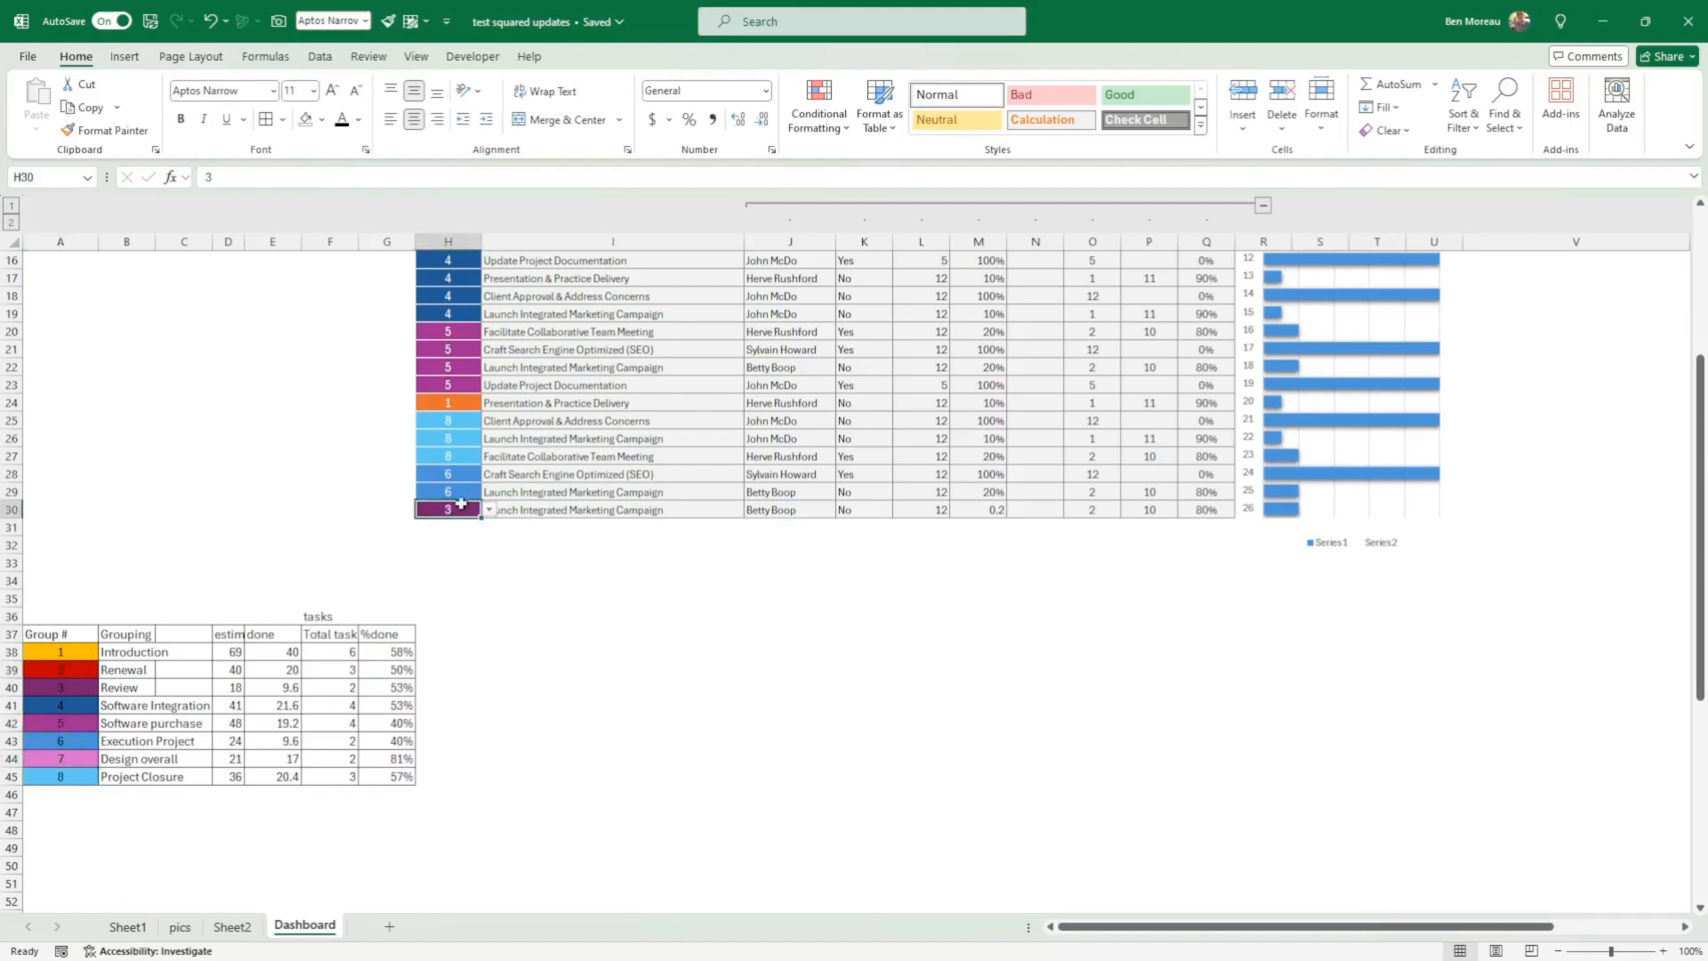
click(102, 130)
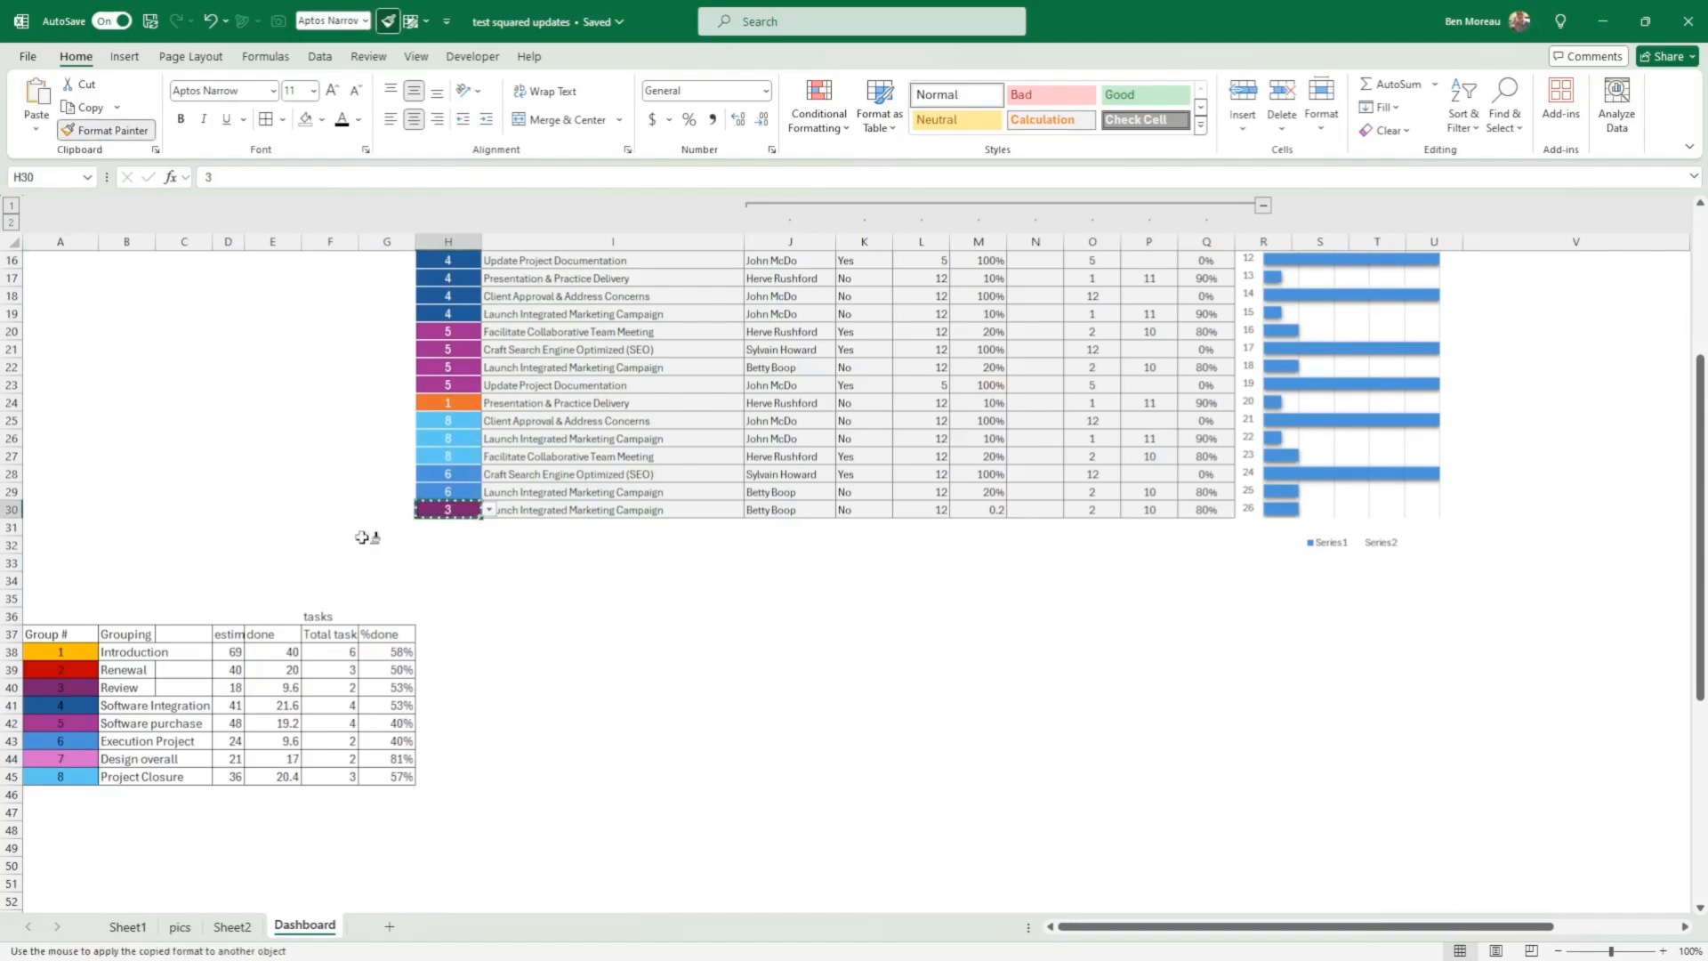
drag(67, 652, 65, 779)
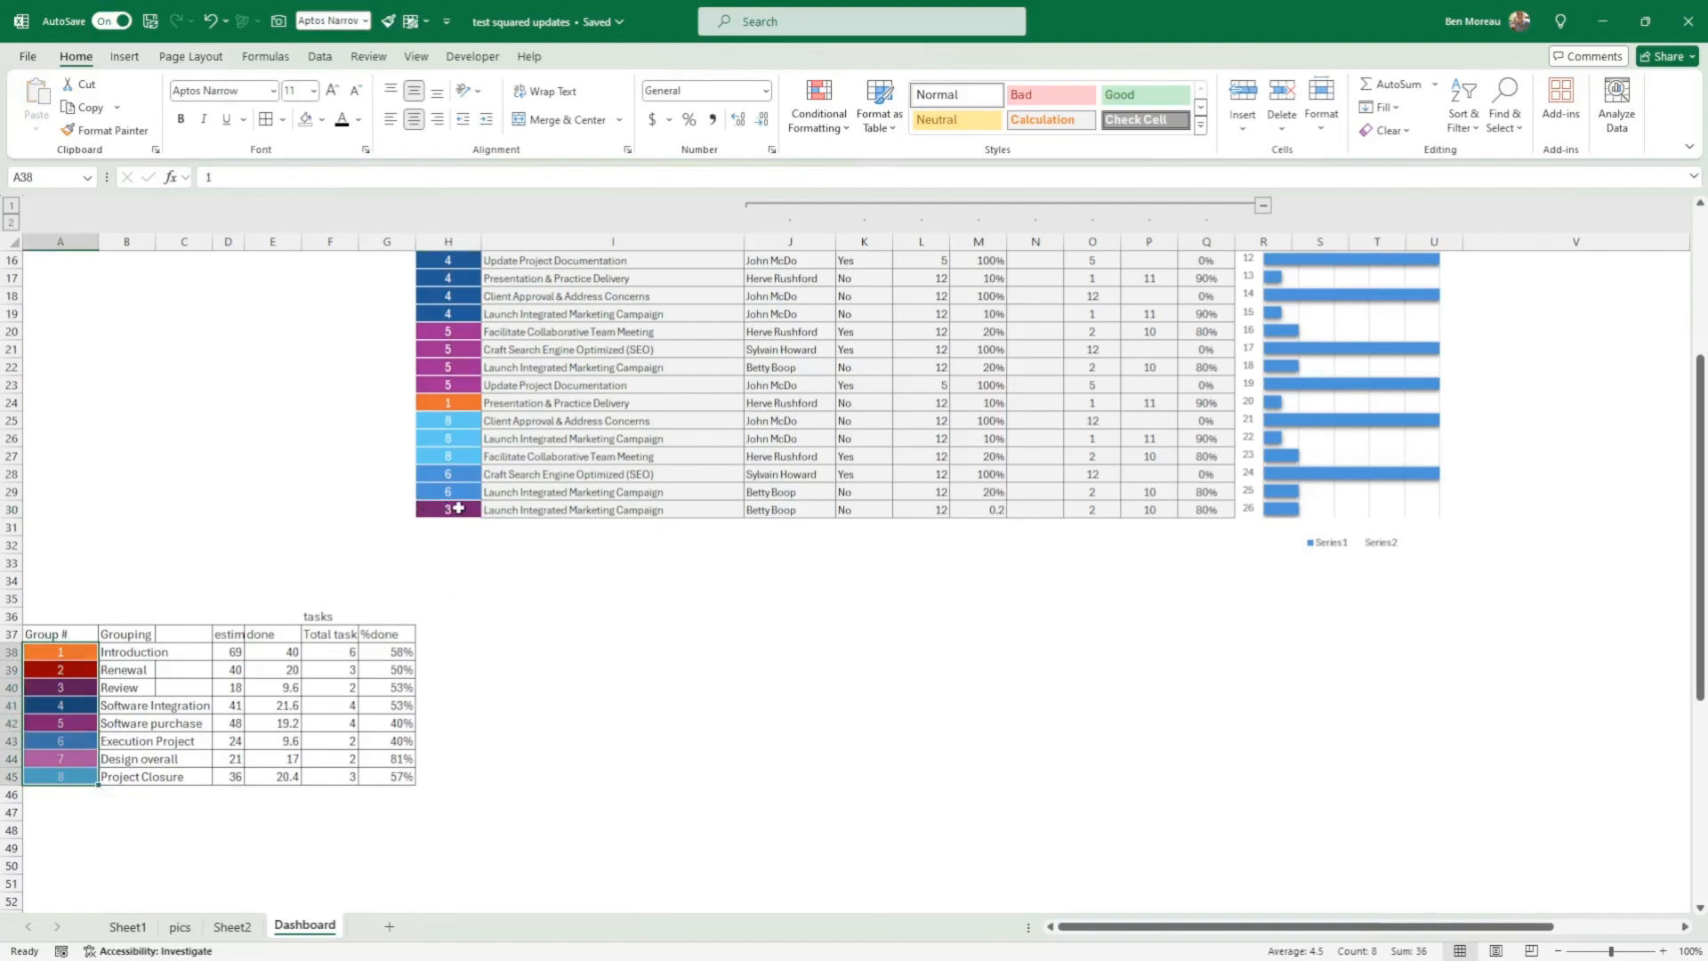
click(459, 508)
click(105, 130)
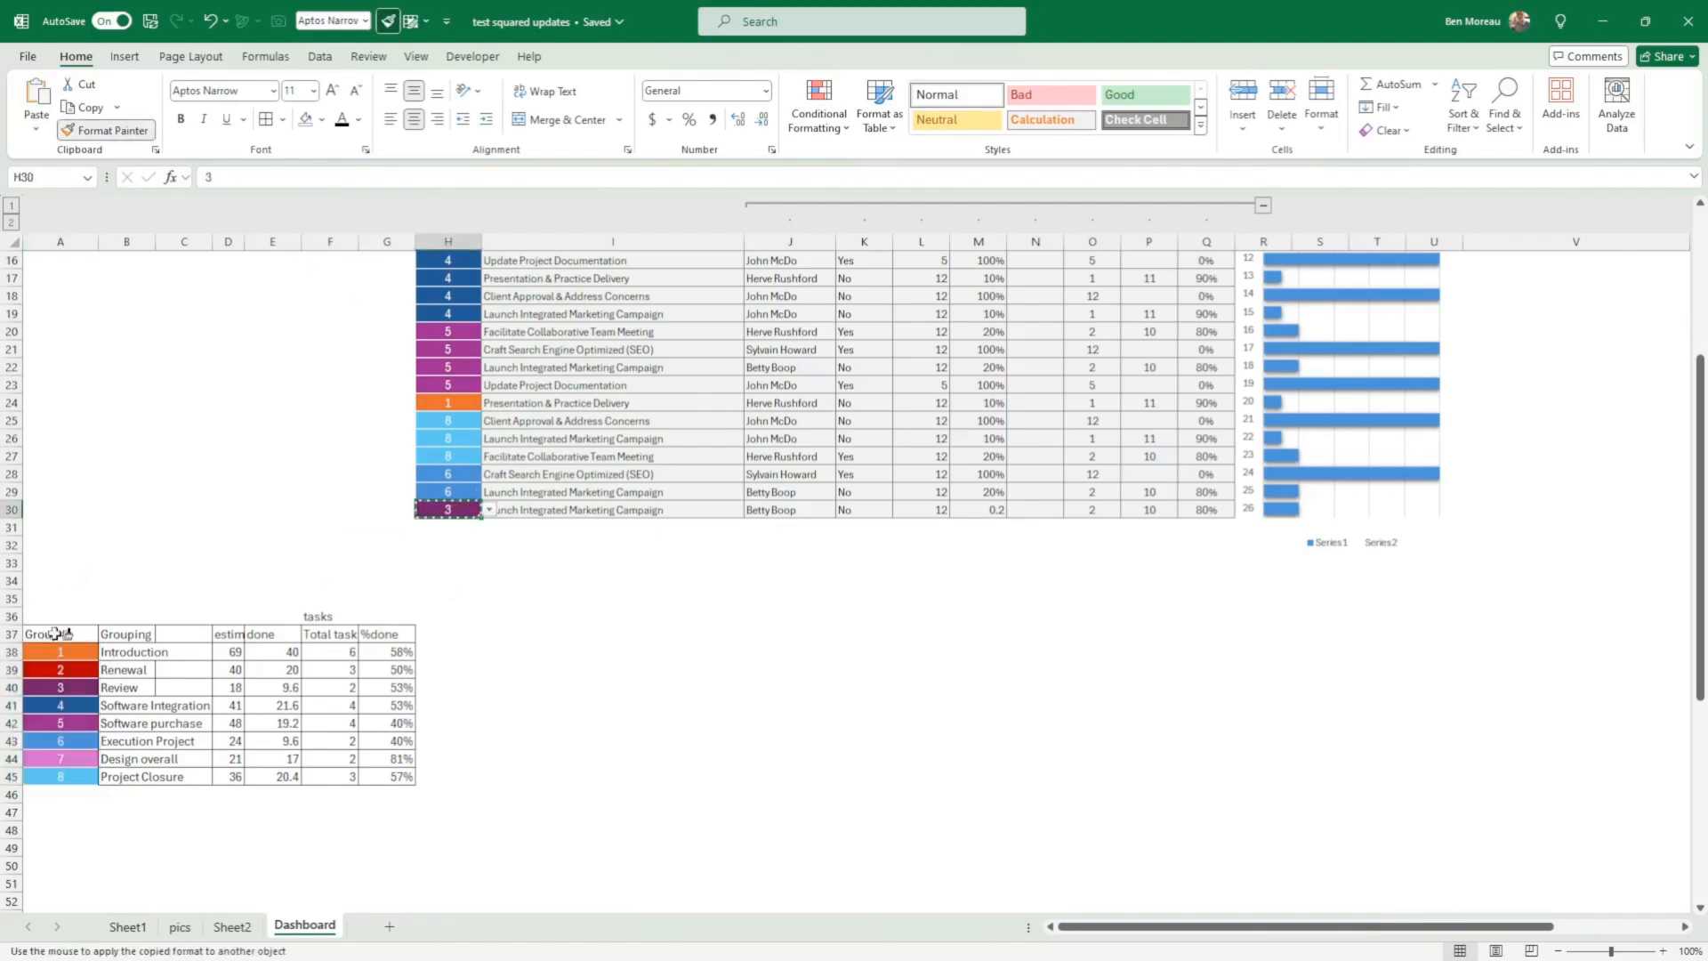
mouse_move(53, 656)
mouse_down()
mouse_move(52, 793)
mouse_move(51, 776)
mouse_up()
click(49, 847)
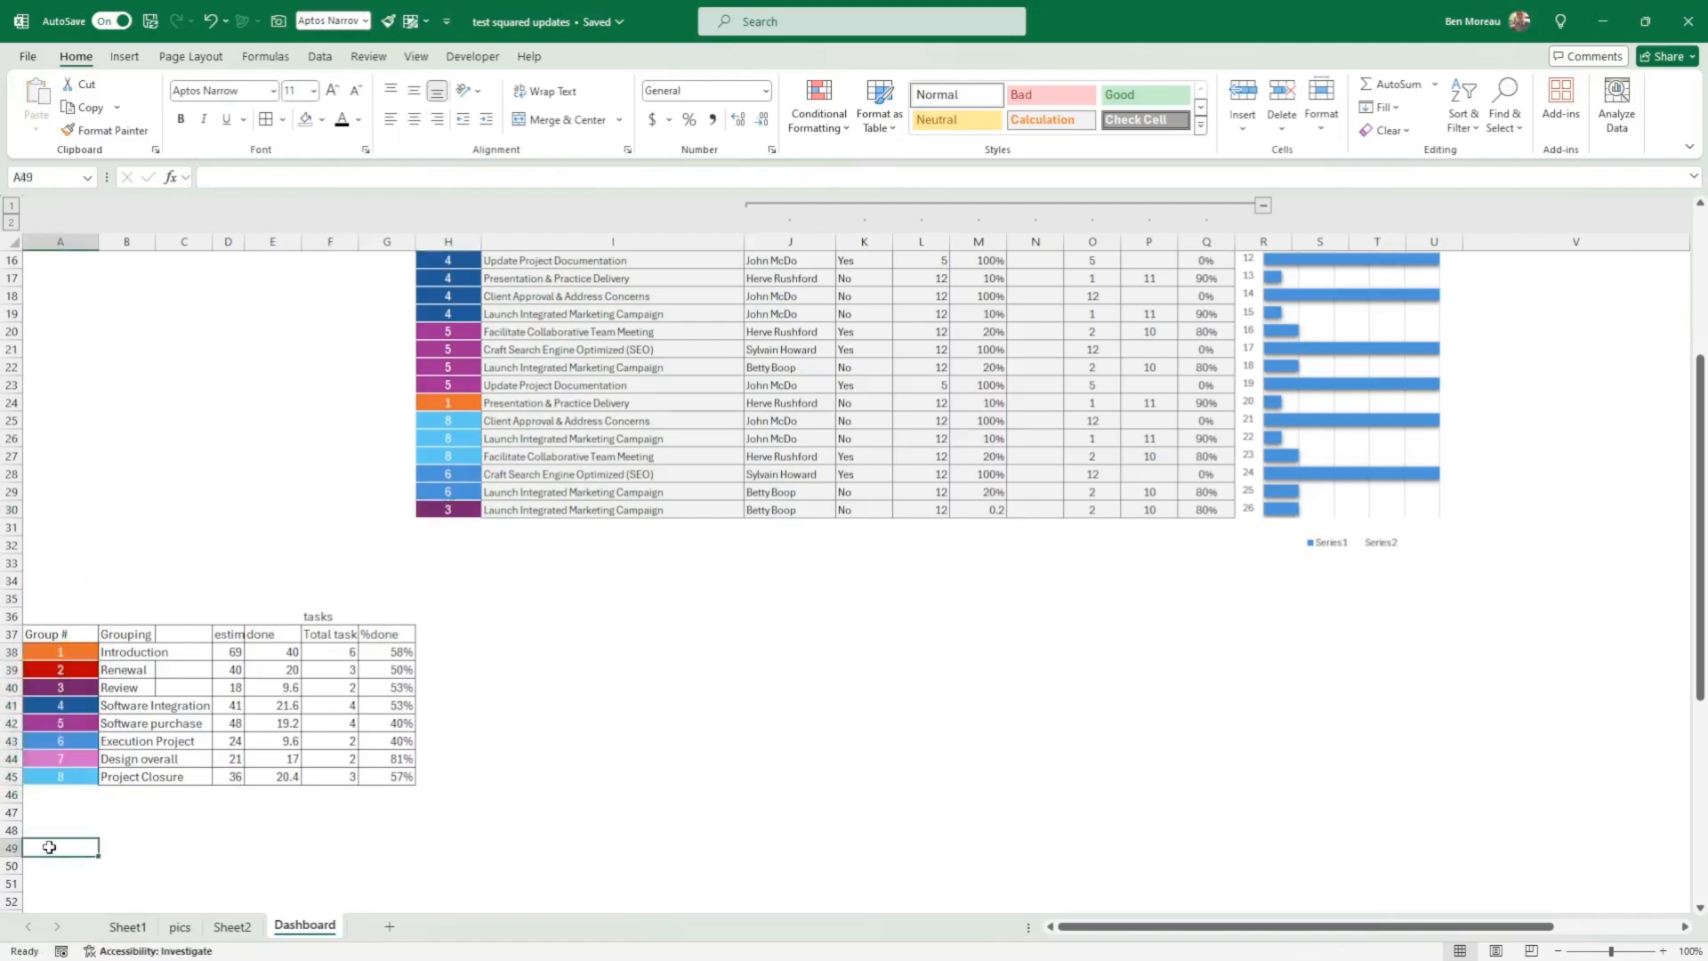
Step: Review the grouping names in B38:B45 of the summary table against the task table's groups
click(161, 651)
click(144, 654)
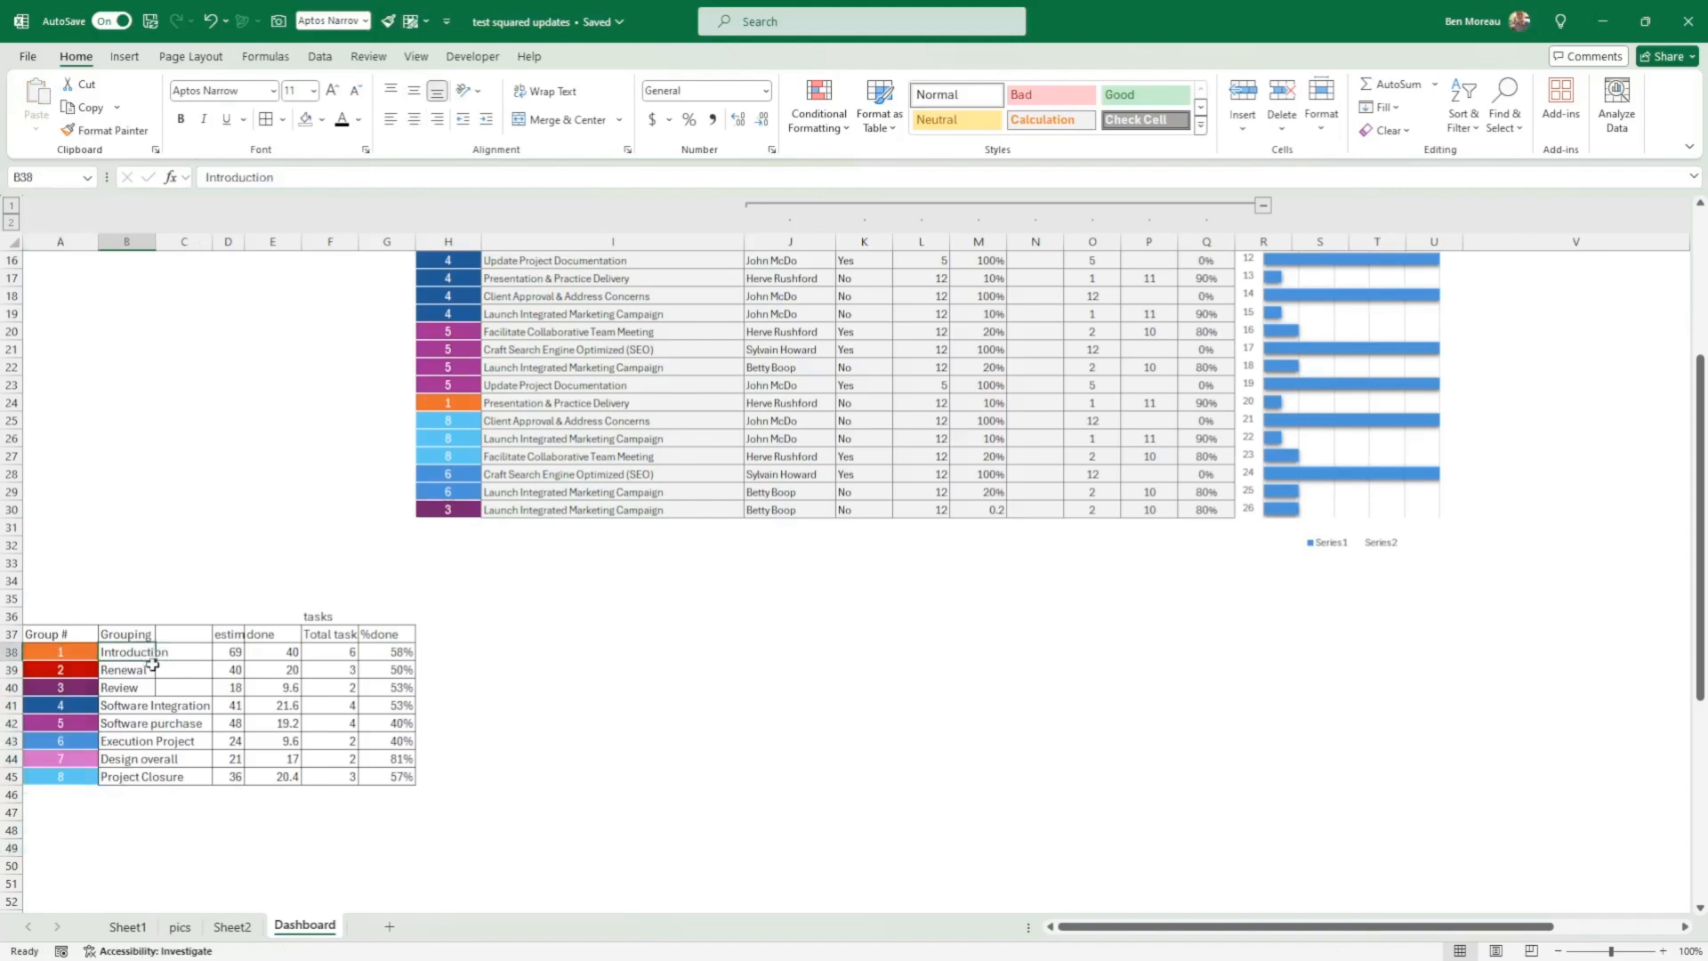
drag(138, 651, 147, 769)
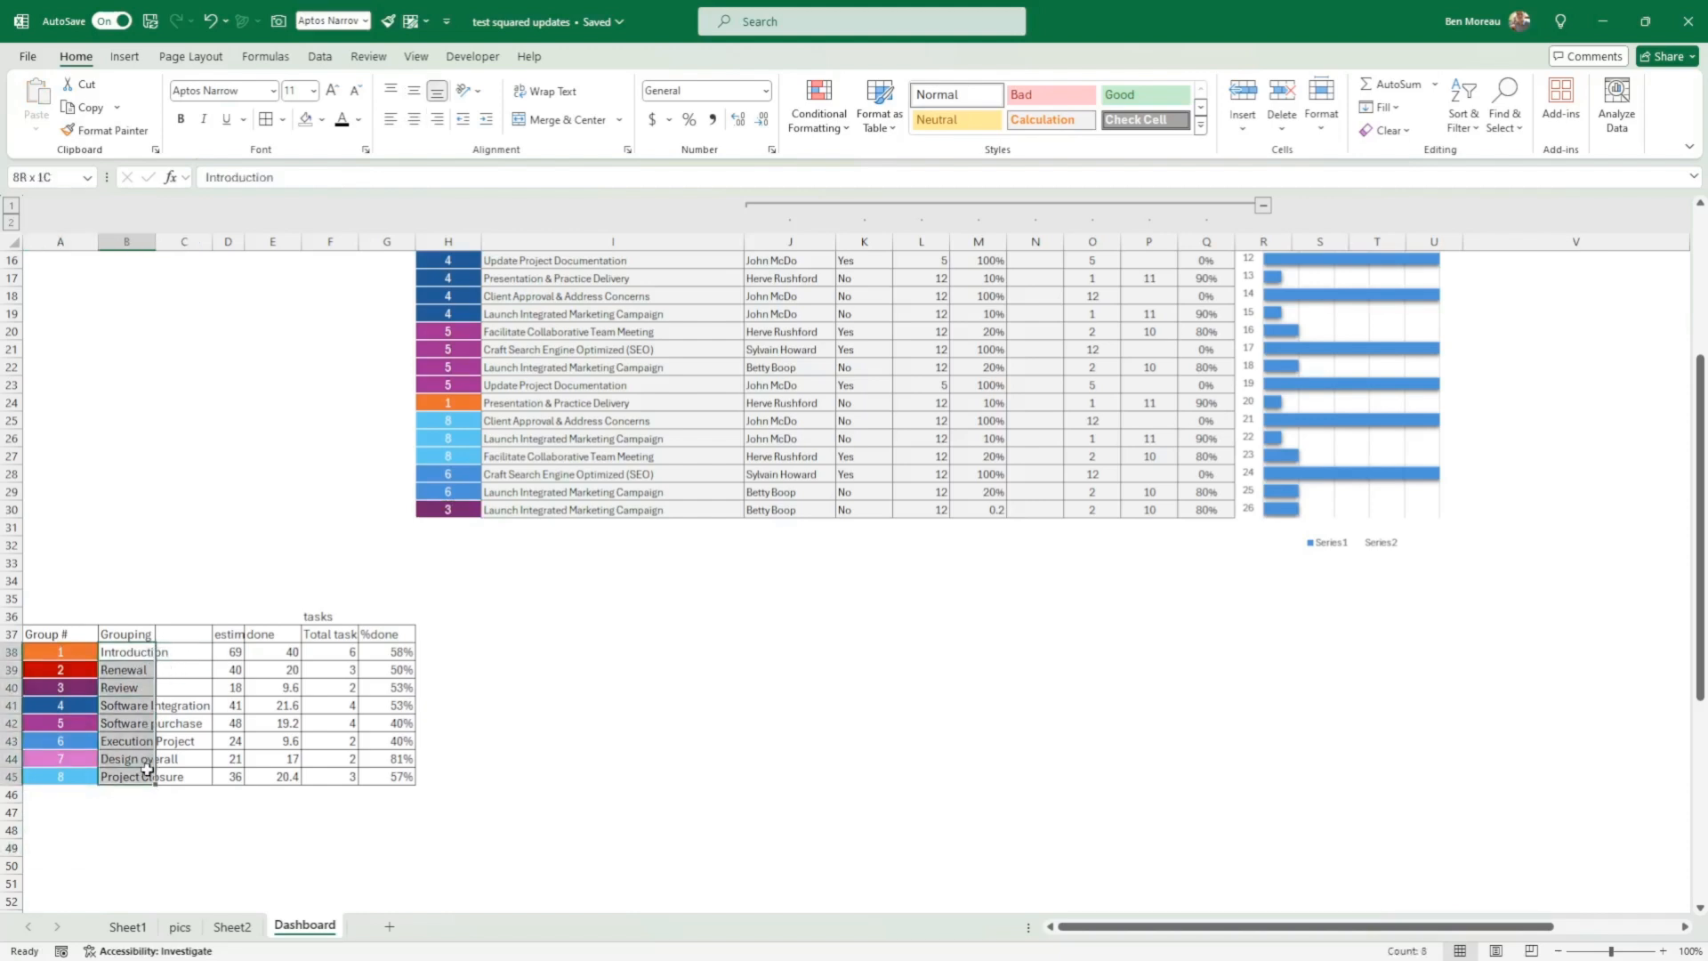
scroll(493, 515, up, 4)
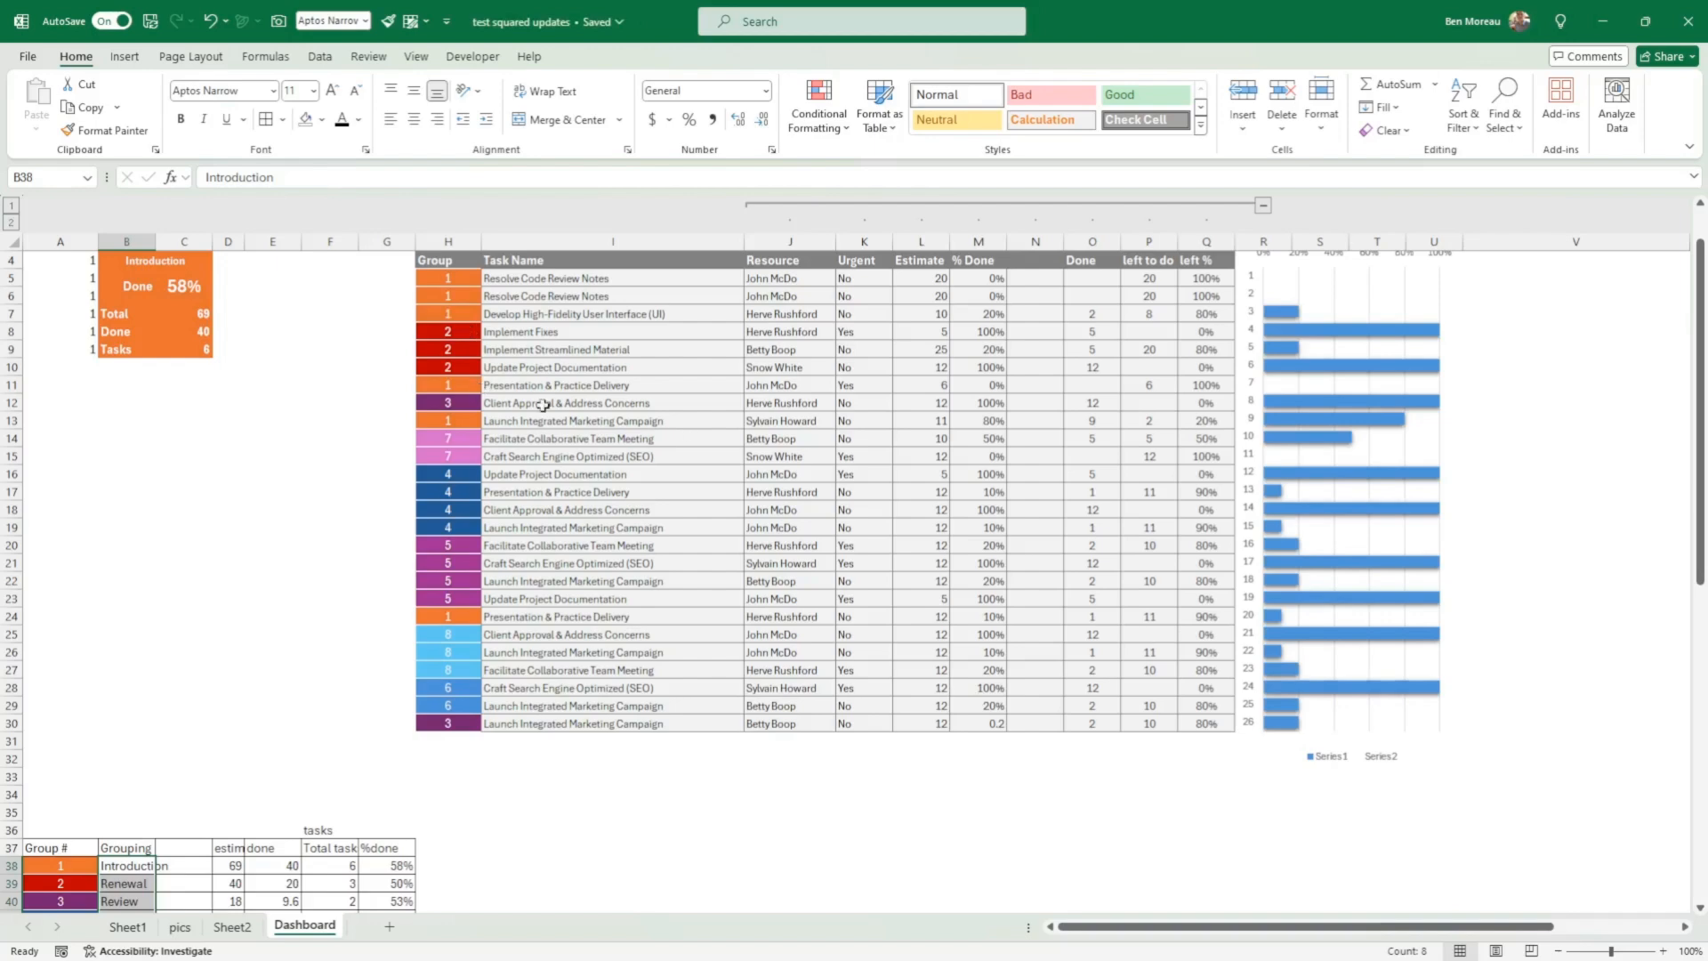
scroll(130, 831, down, 3)
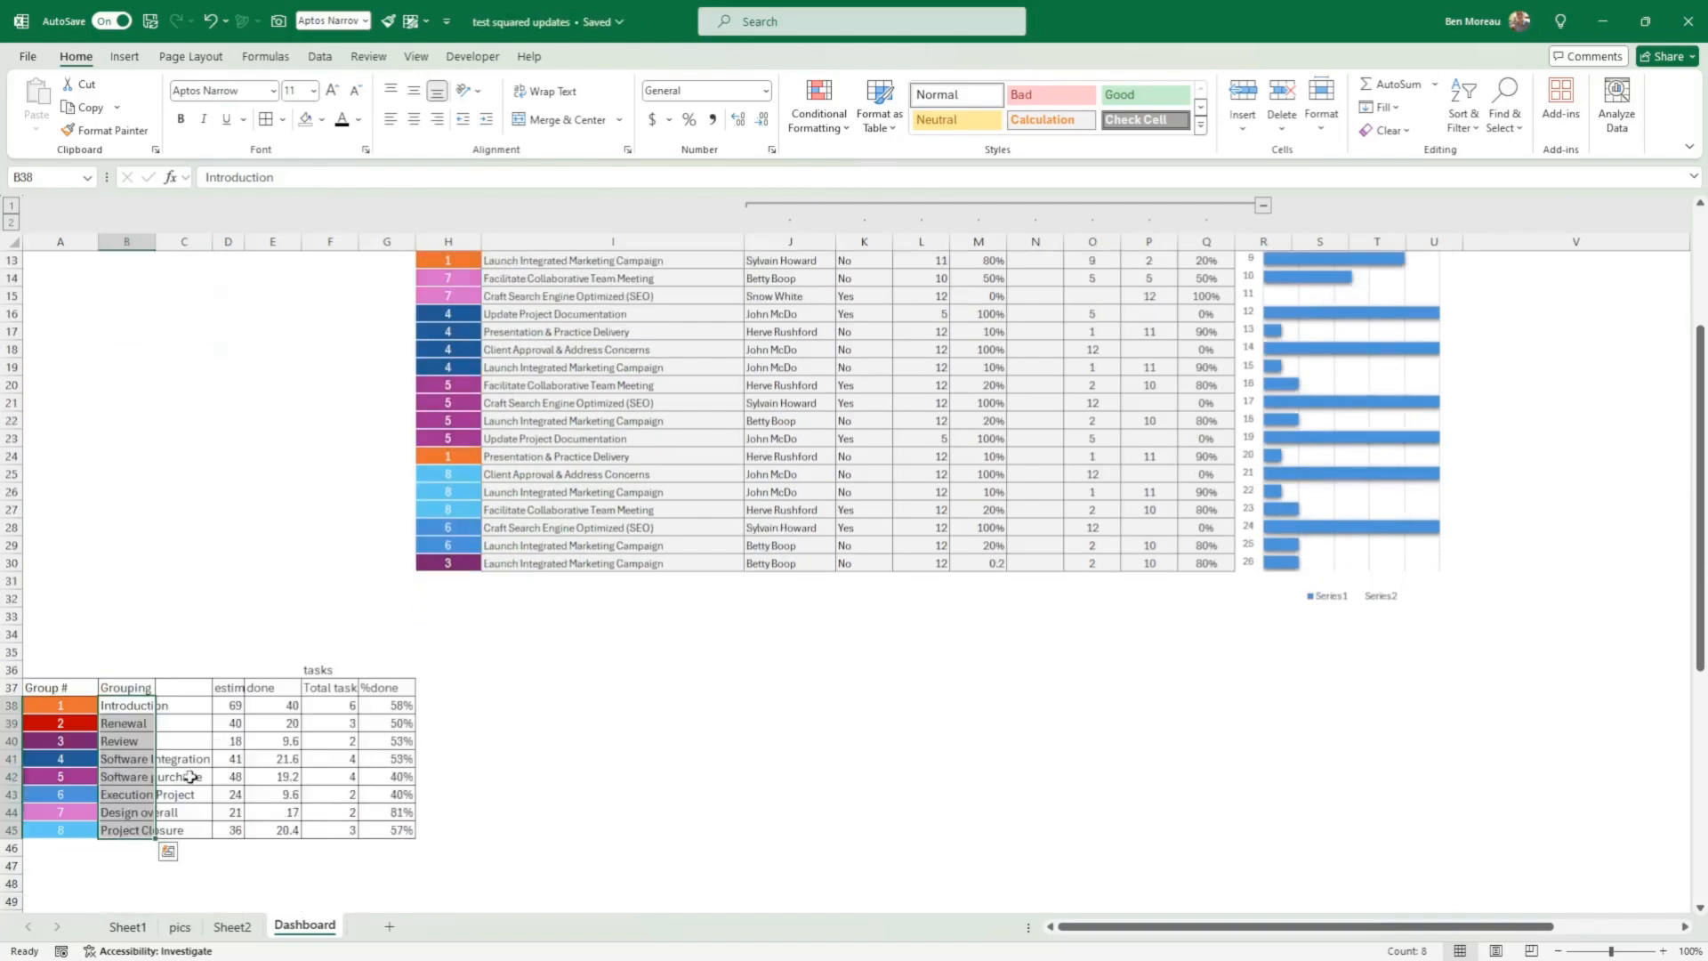
click(135, 706)
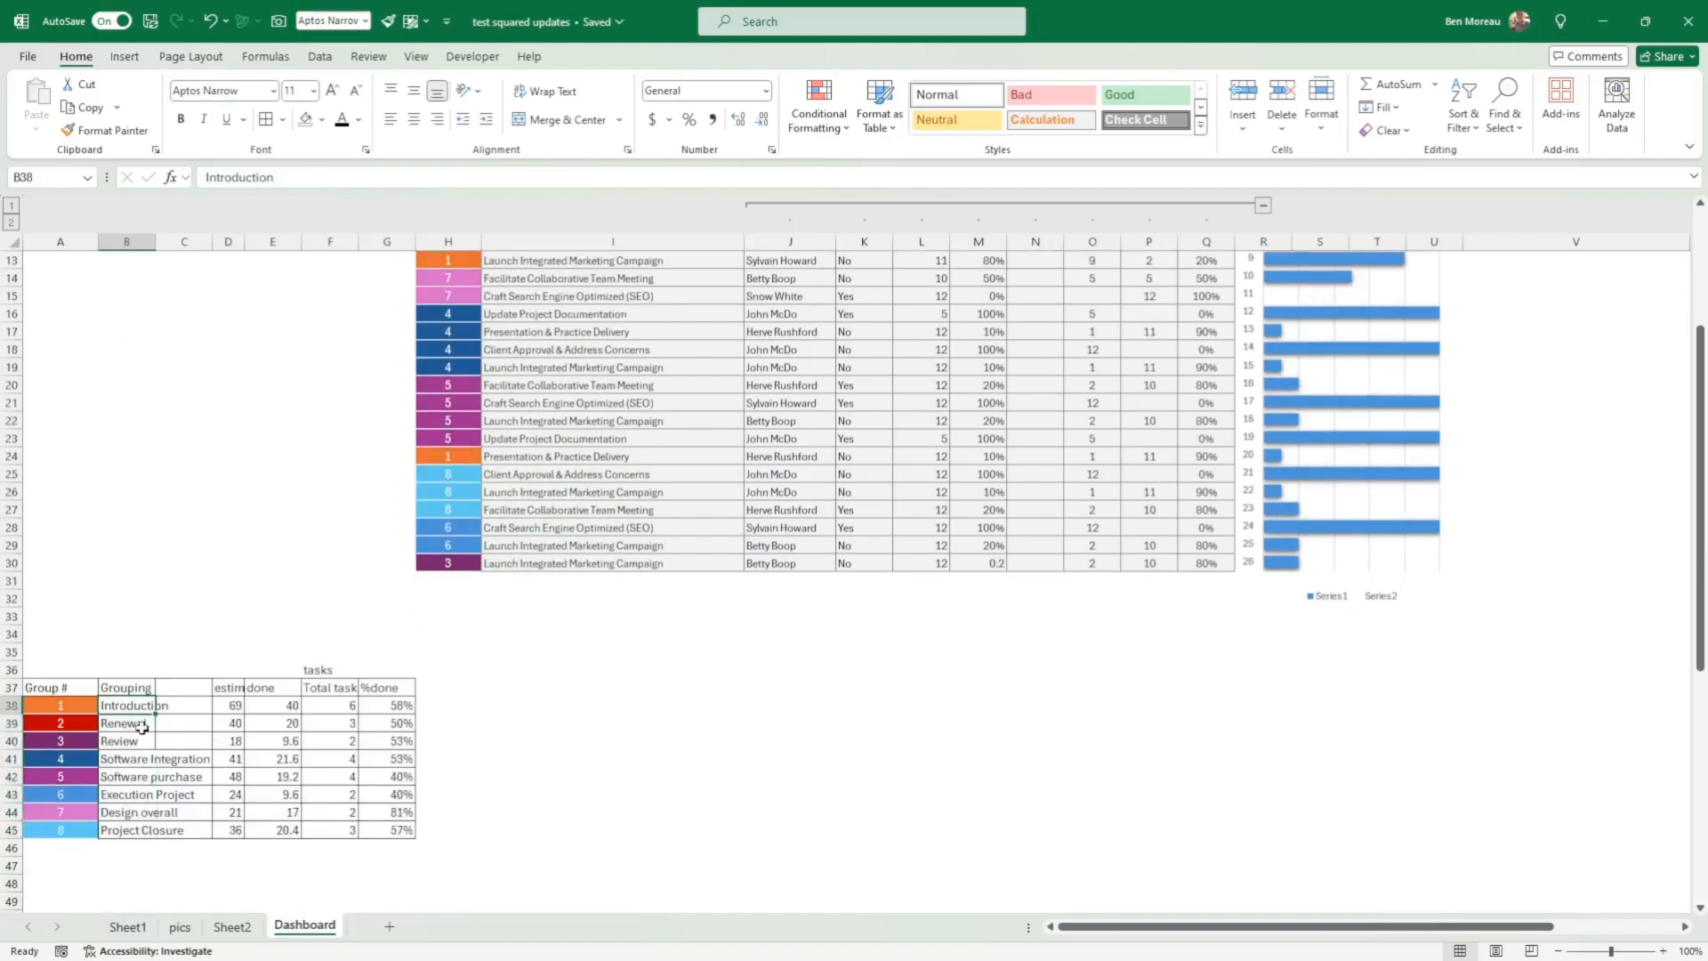
click(158, 832)
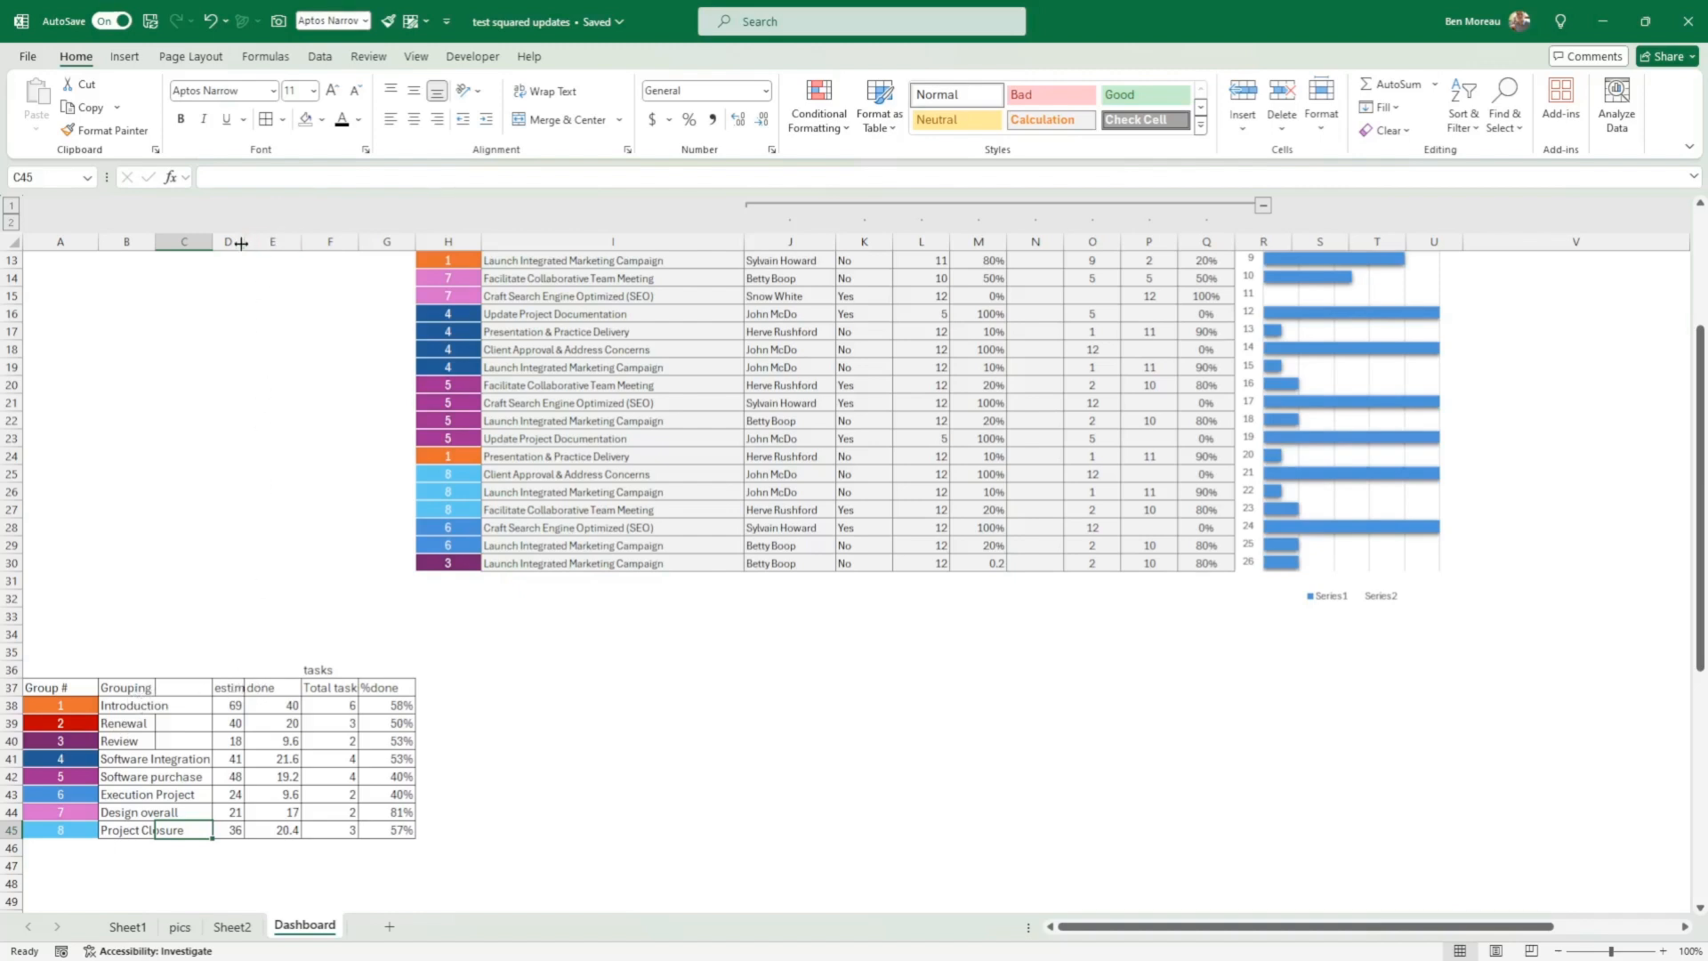
Step: Widen column D to show the full estimate header and inspect the SUMIF formula in D38
drag(244, 242, 288, 244)
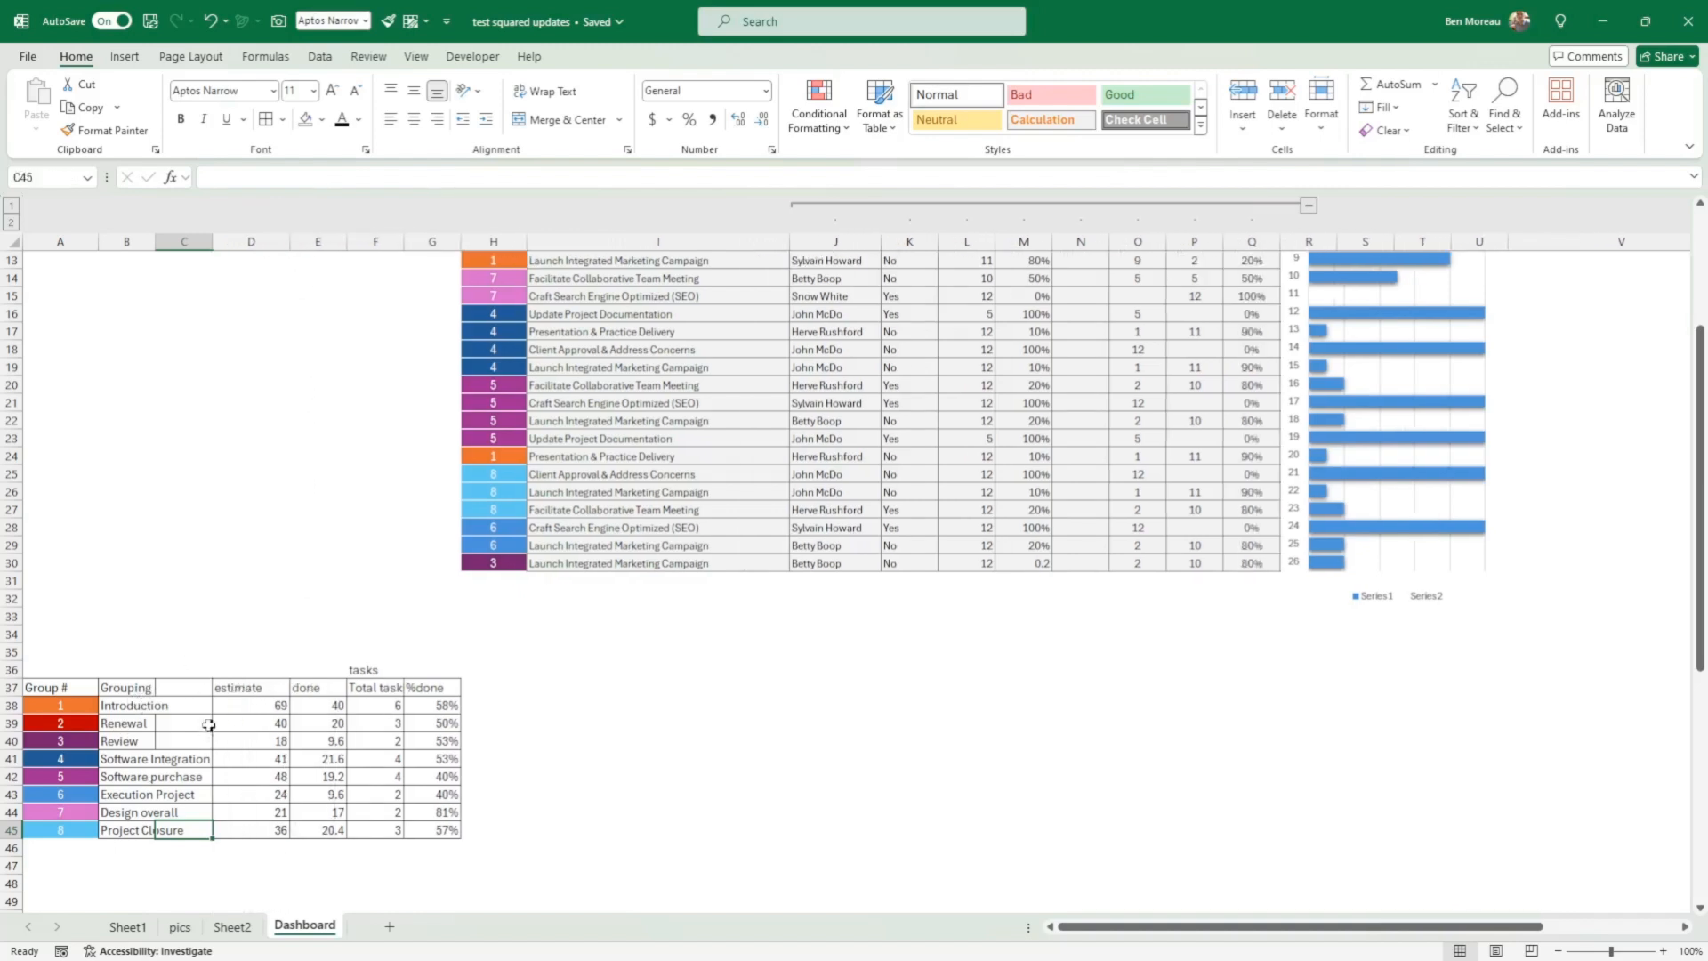
click(237, 703)
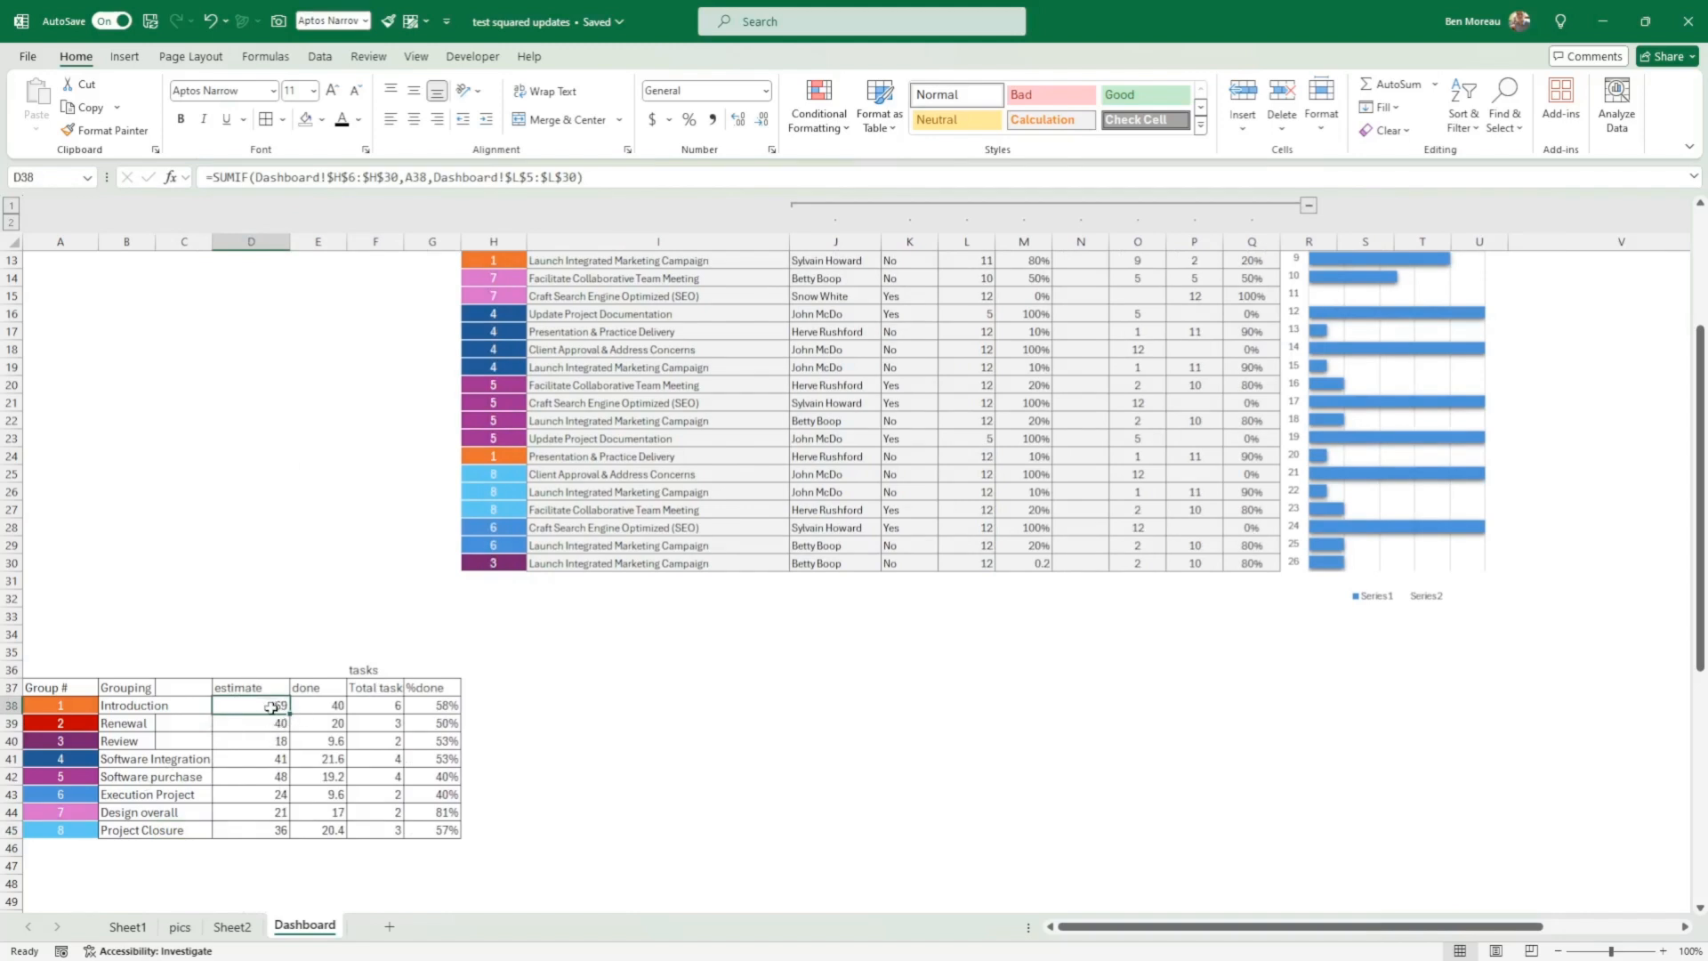
scroll(277, 698, up, 4)
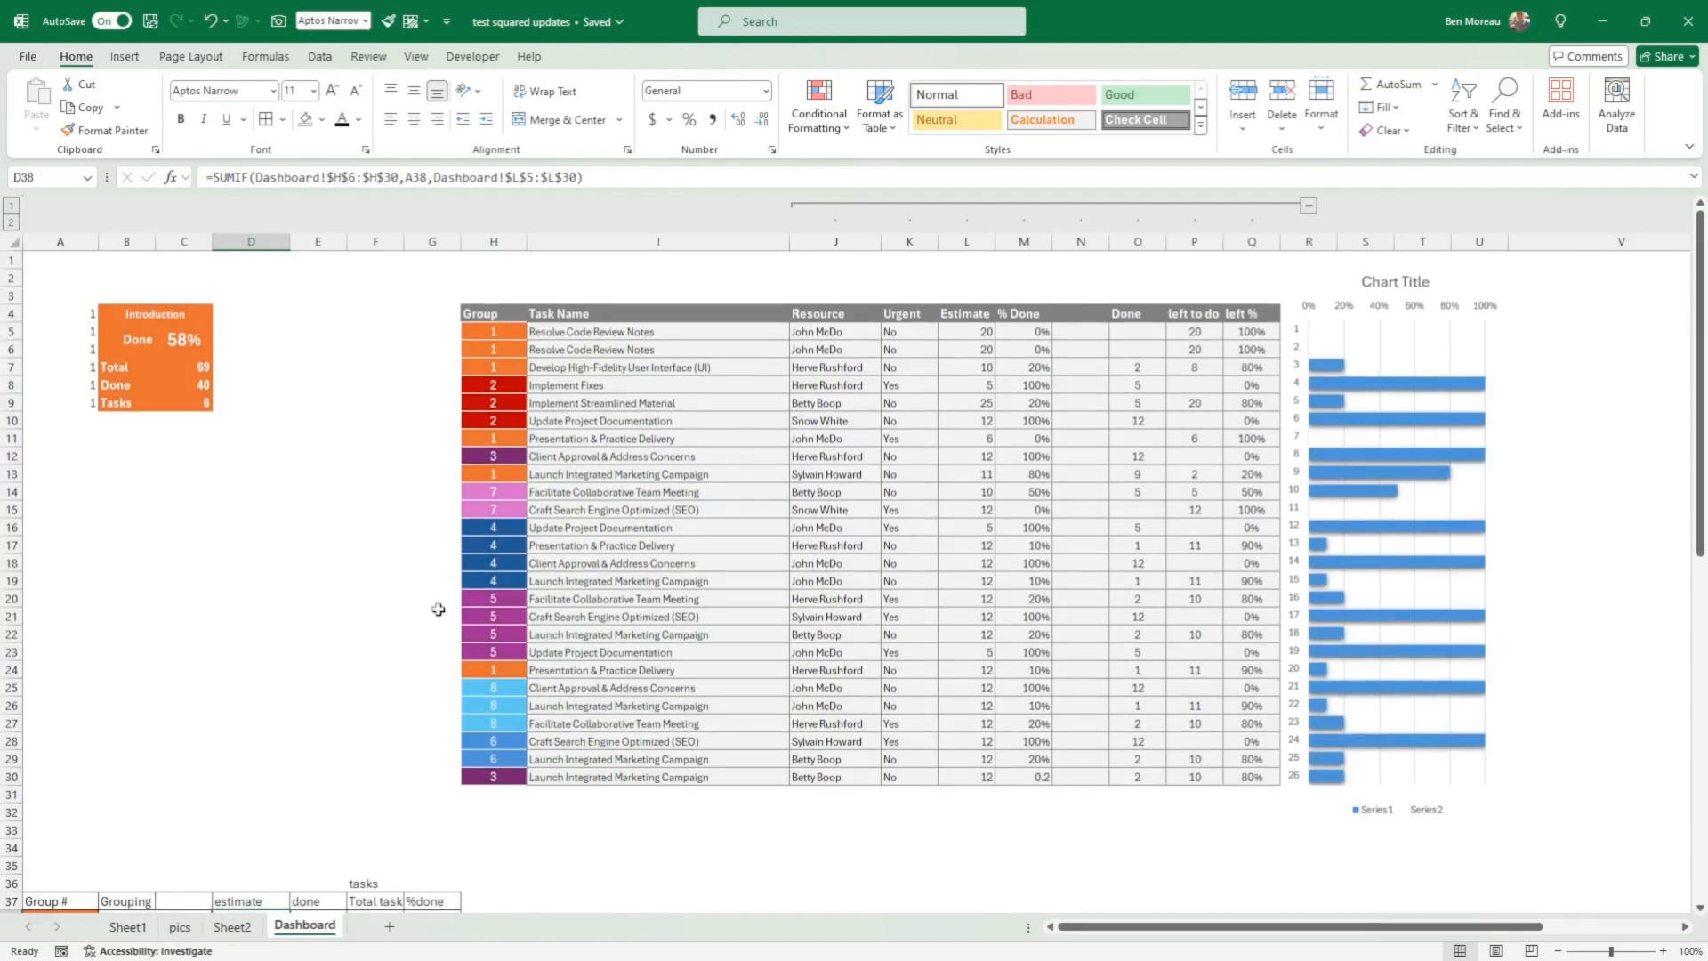
scroll(436, 610, down, 4)
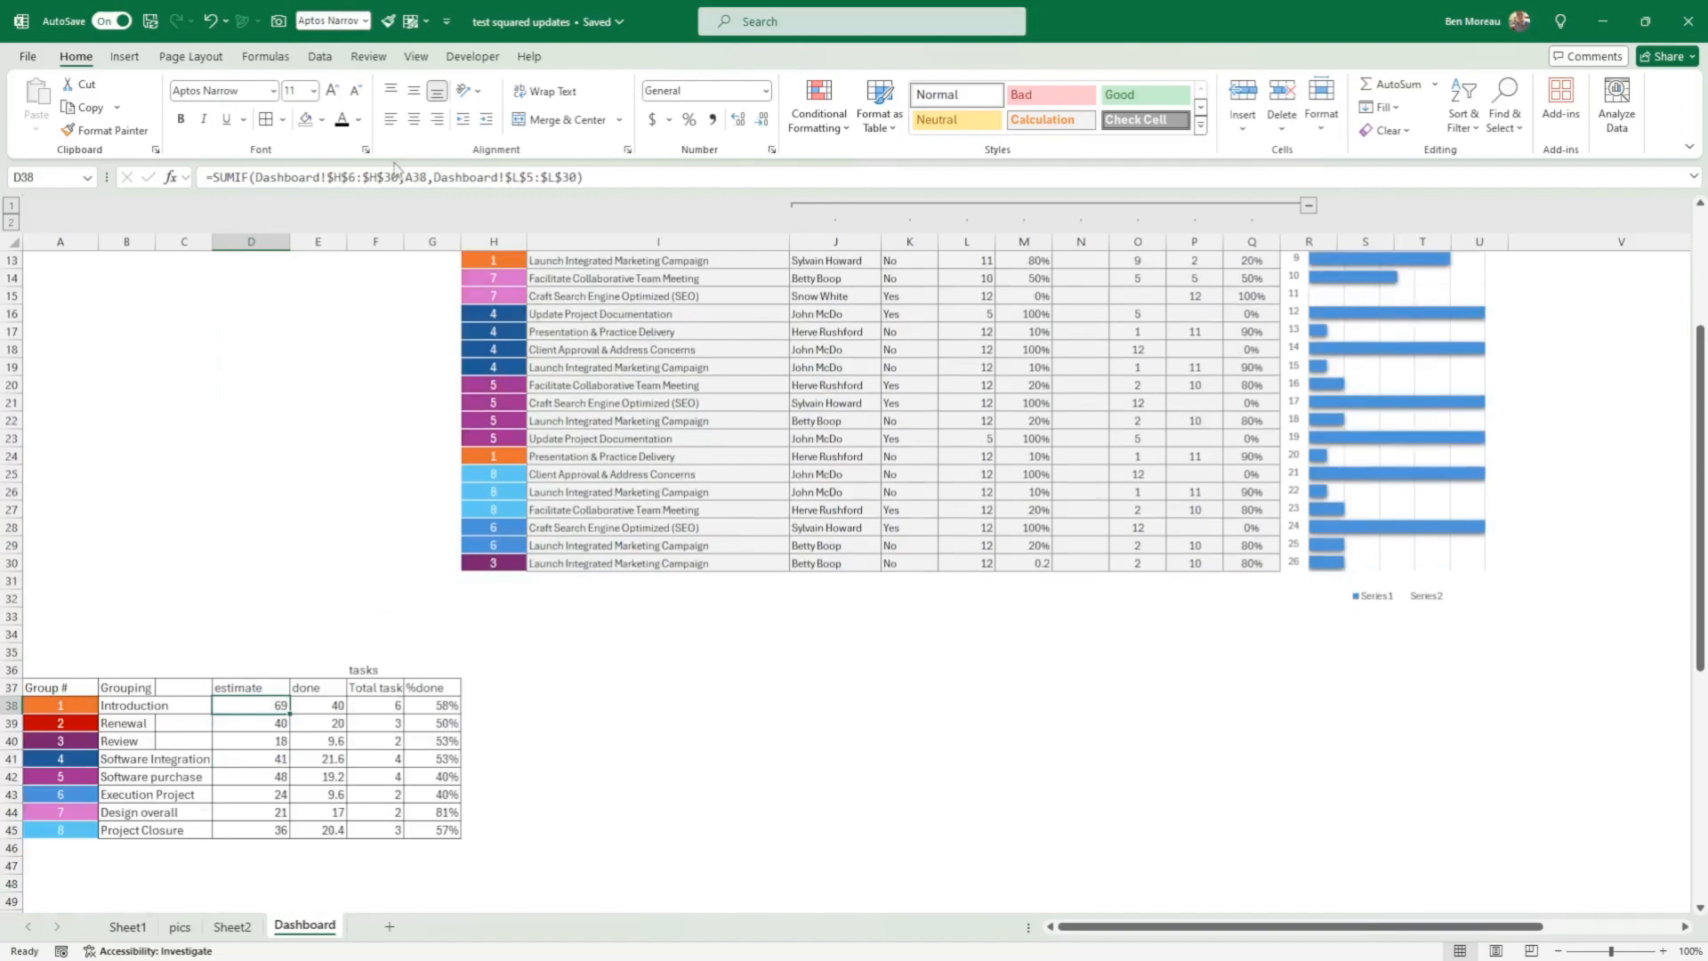
Step: Review the Range, Criteria and Sum_range arguments of the SUMIF formula in D38 against the task table
click(171, 178)
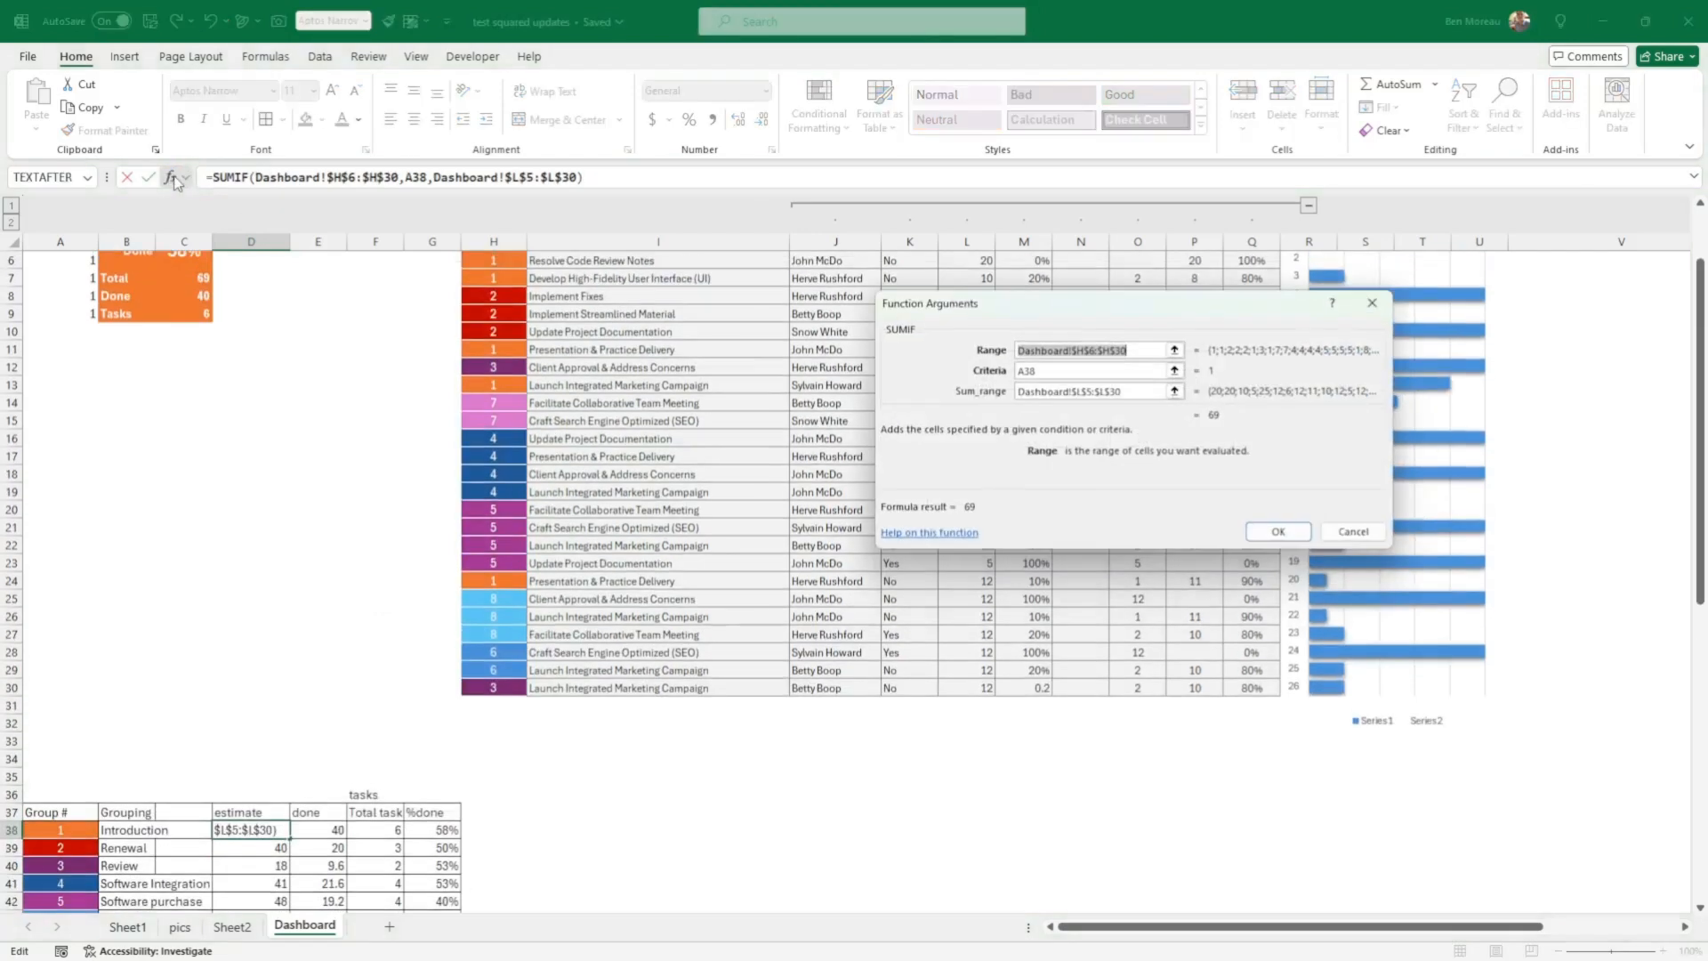
click(1119, 349)
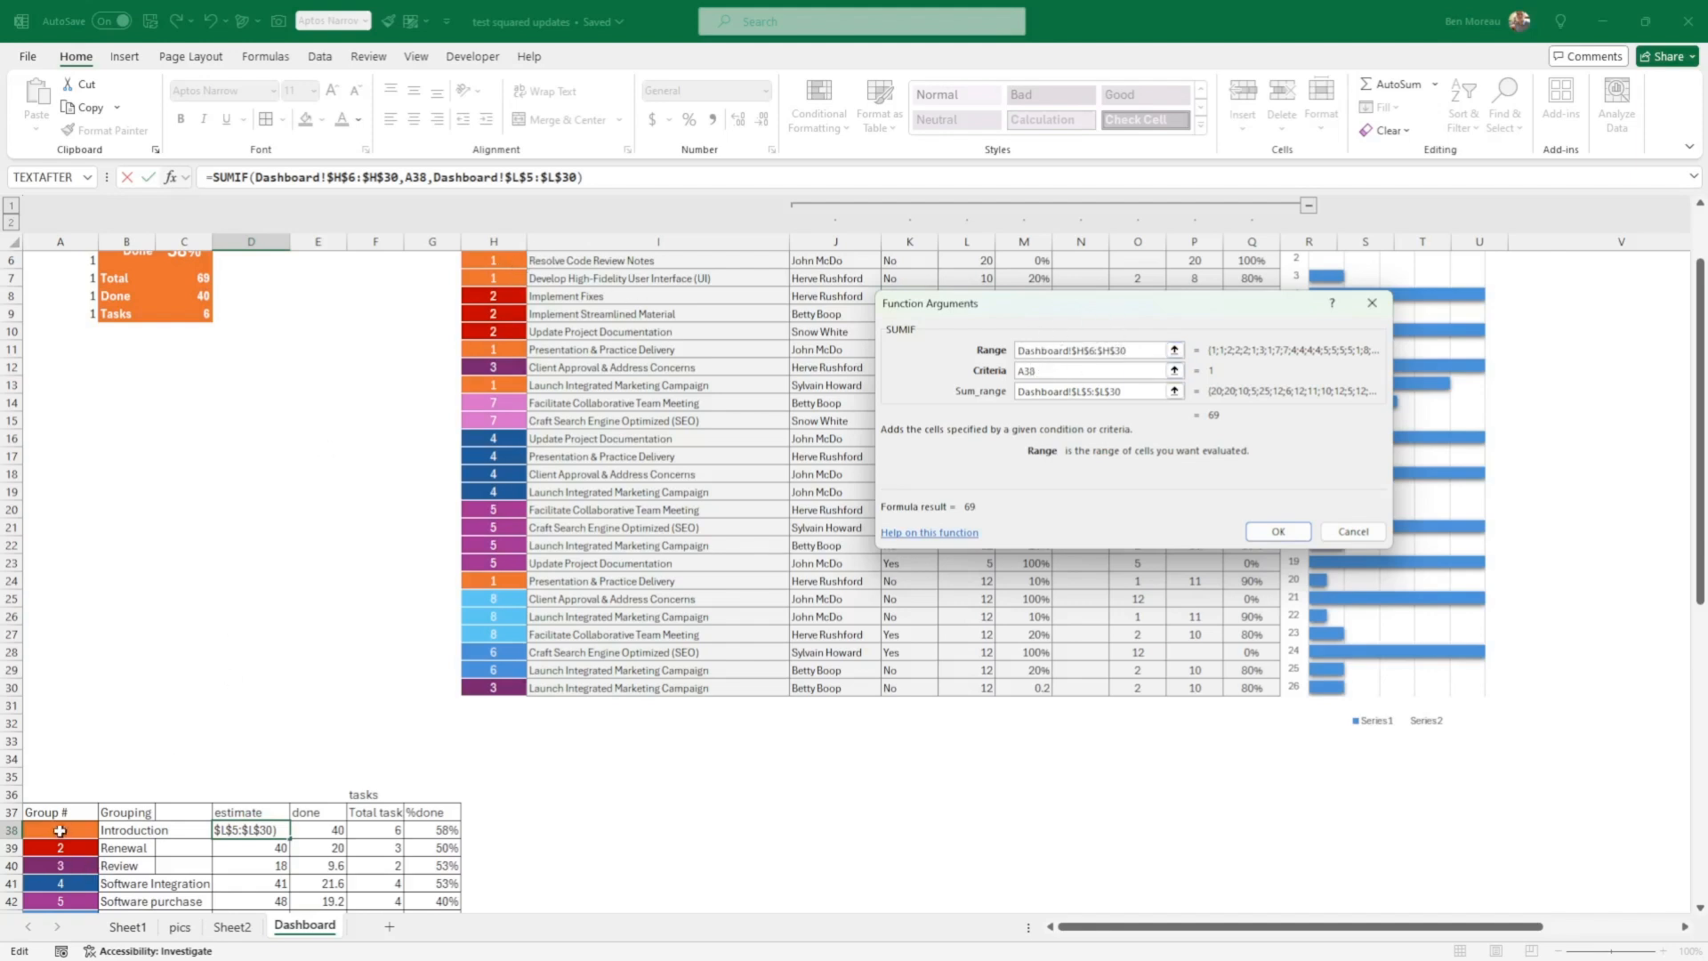
click(1055, 370)
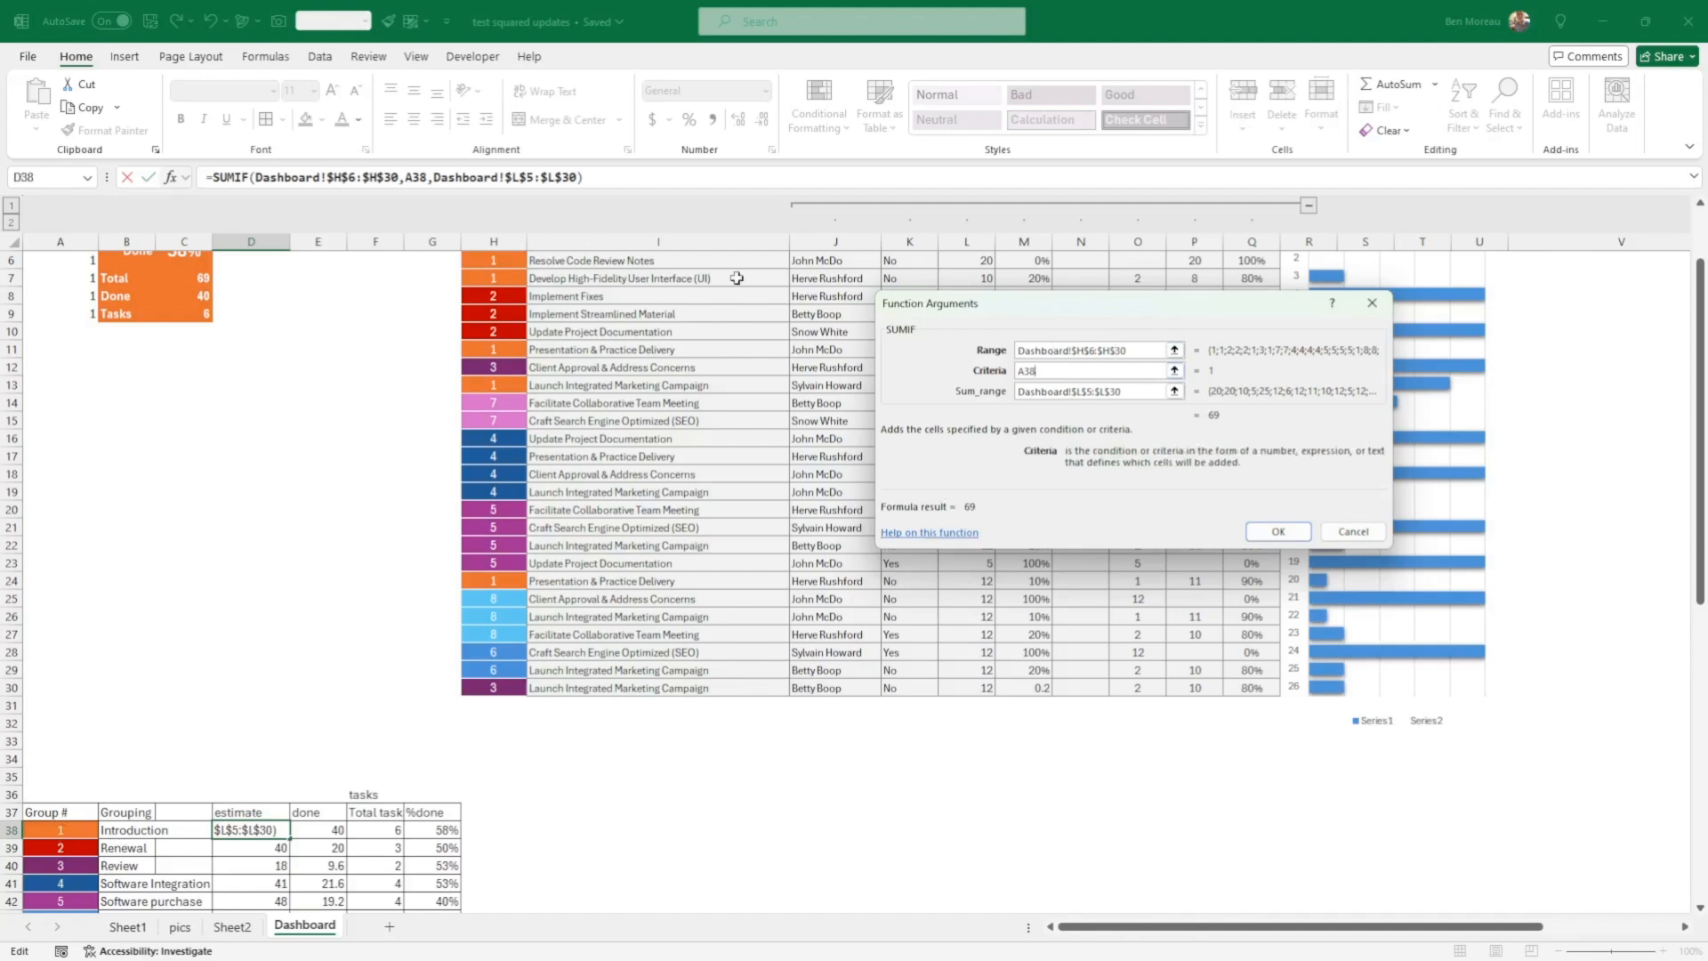
click(1143, 390)
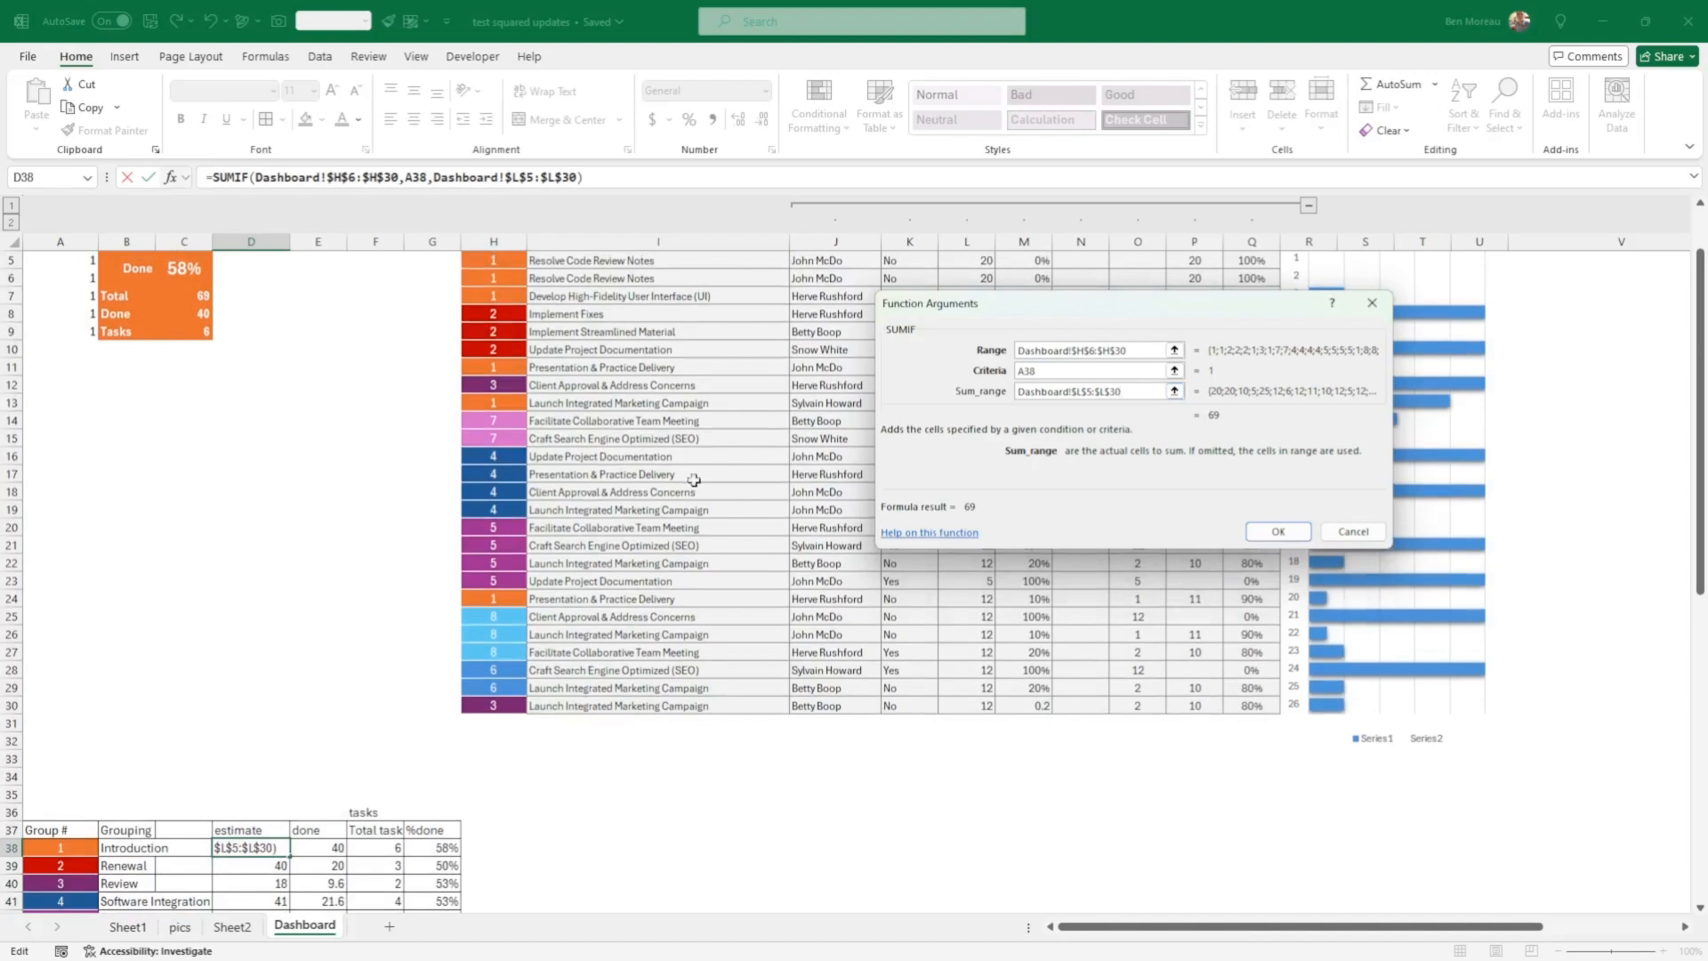
scroll(708, 462, up, 2)
drag(1157, 311, 1107, 356)
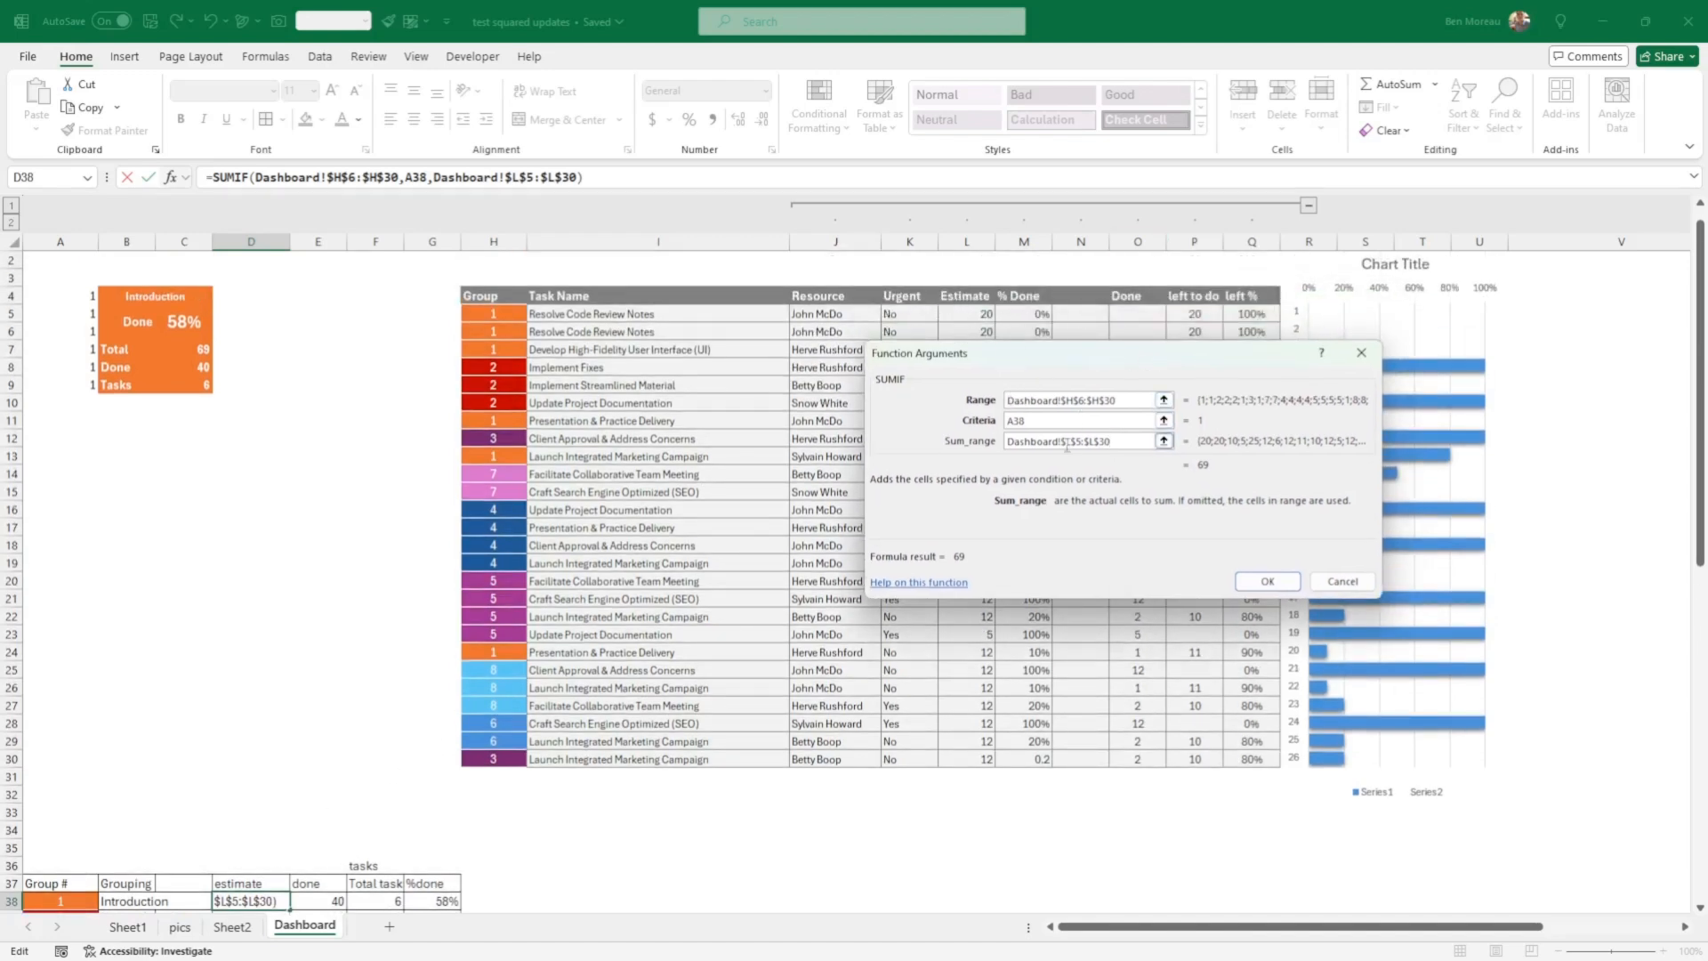
click(1267, 581)
Step: Fill the SUMIF formula from D38 down through D45 and check the cell references in D45
scroll(313, 641, down, 4)
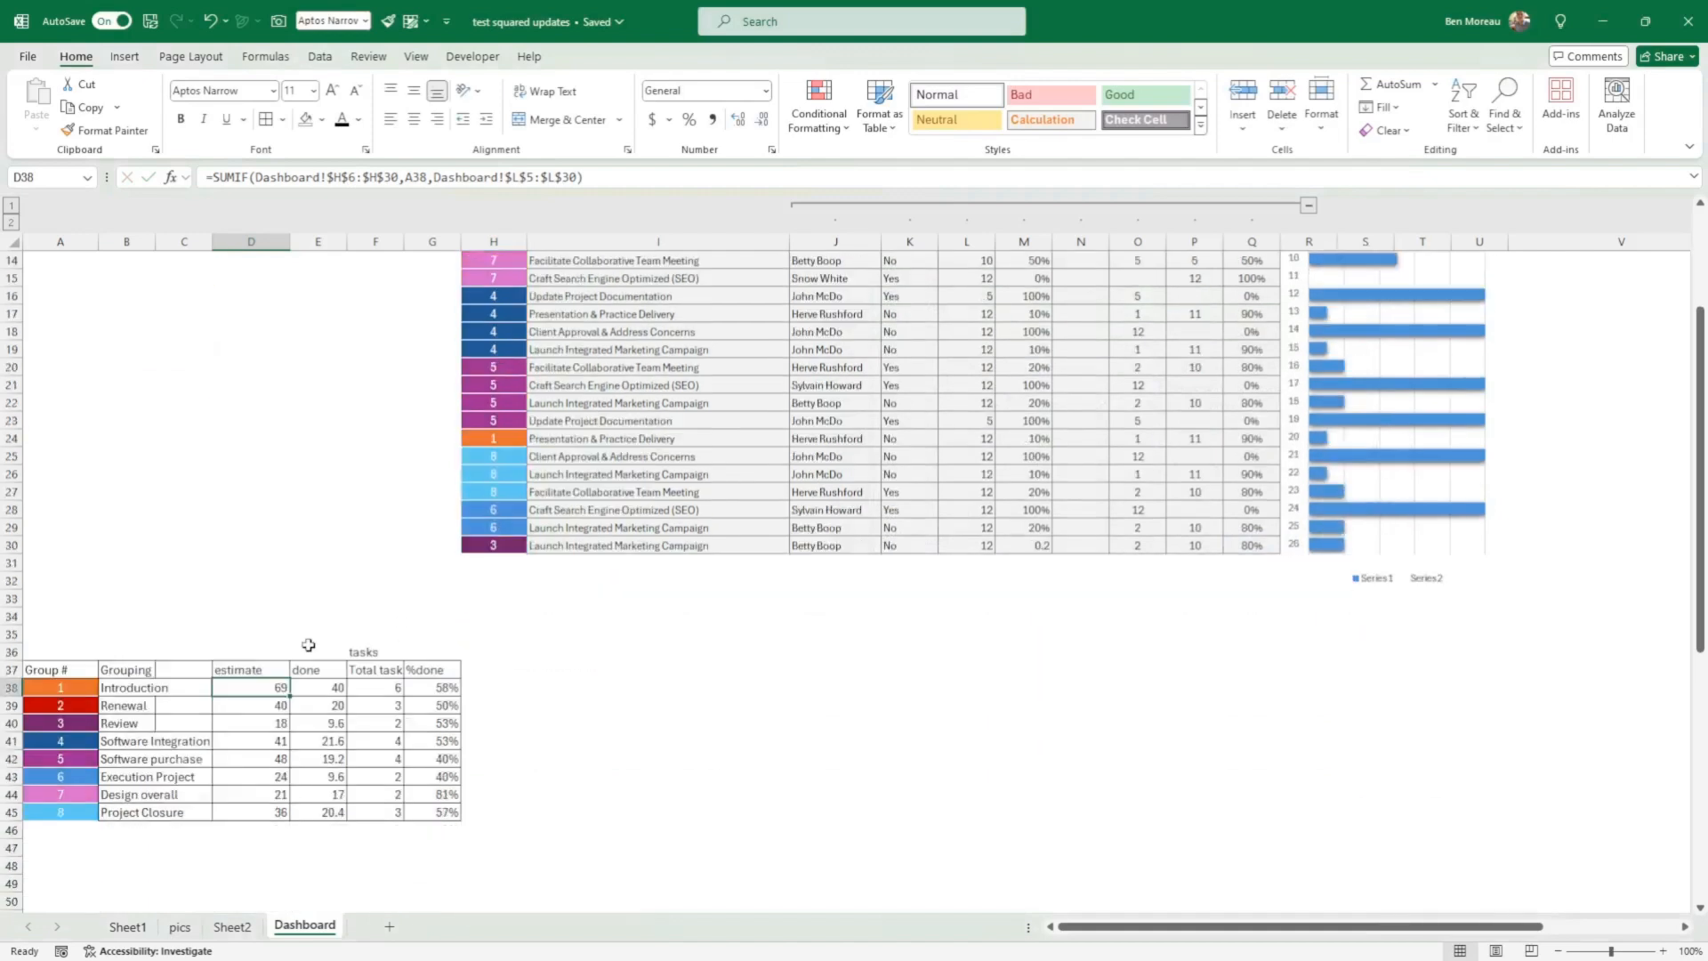
drag(289, 698, 283, 813)
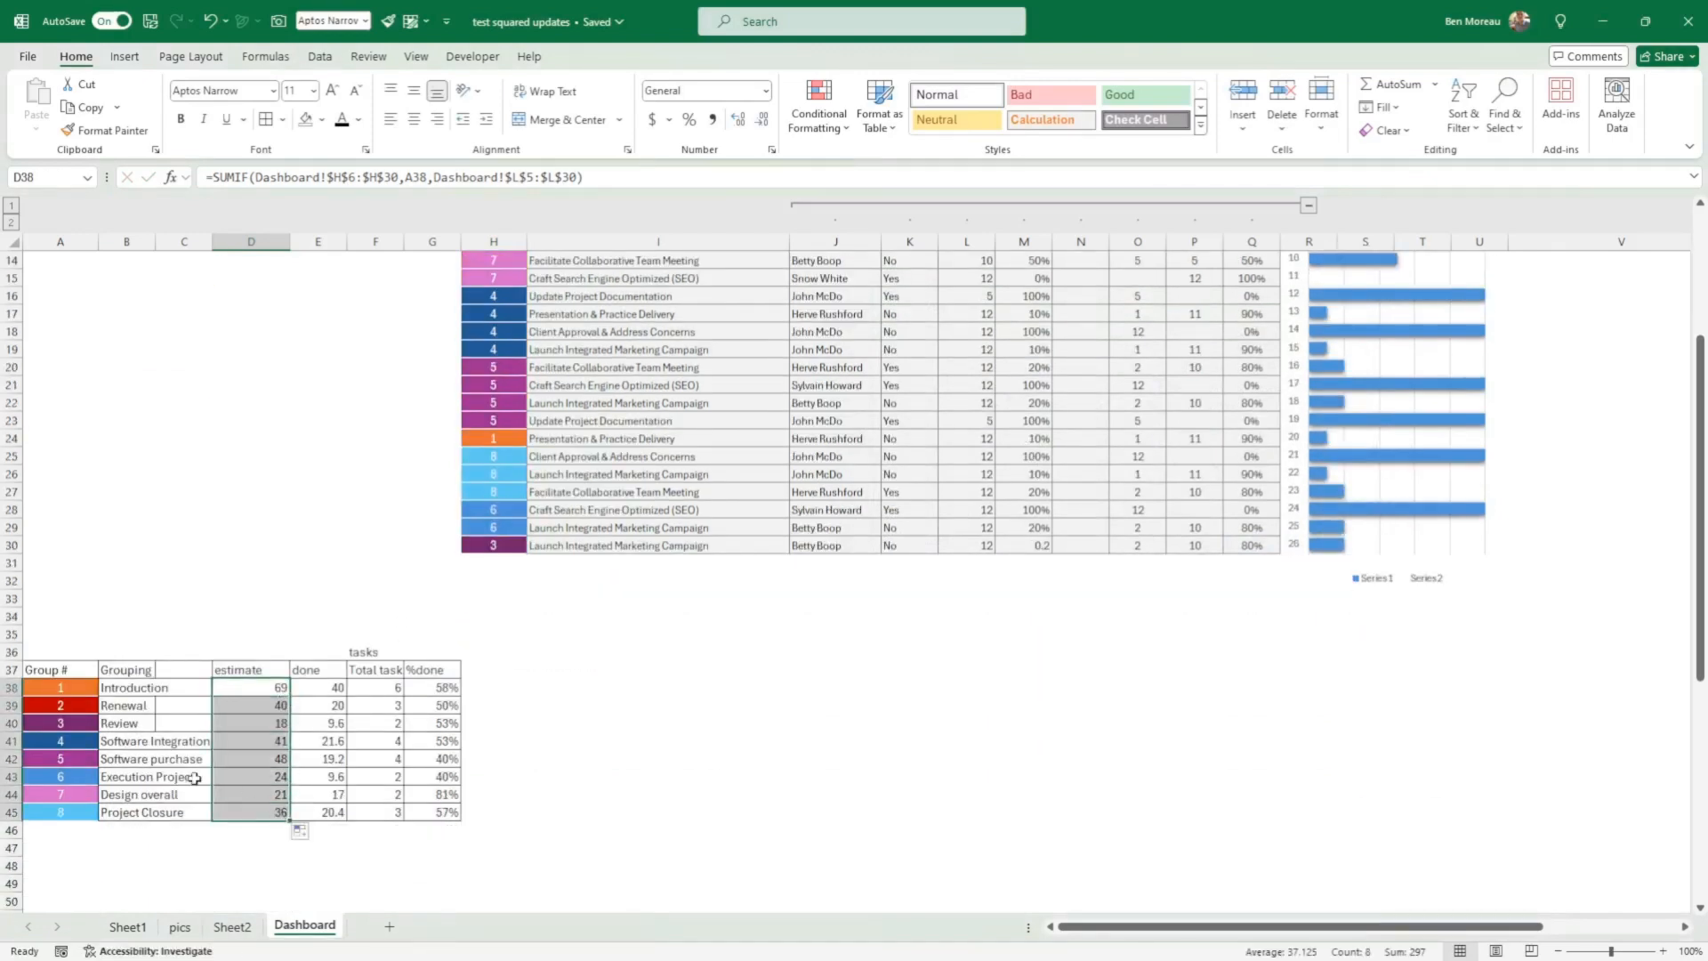
double_click(272, 811)
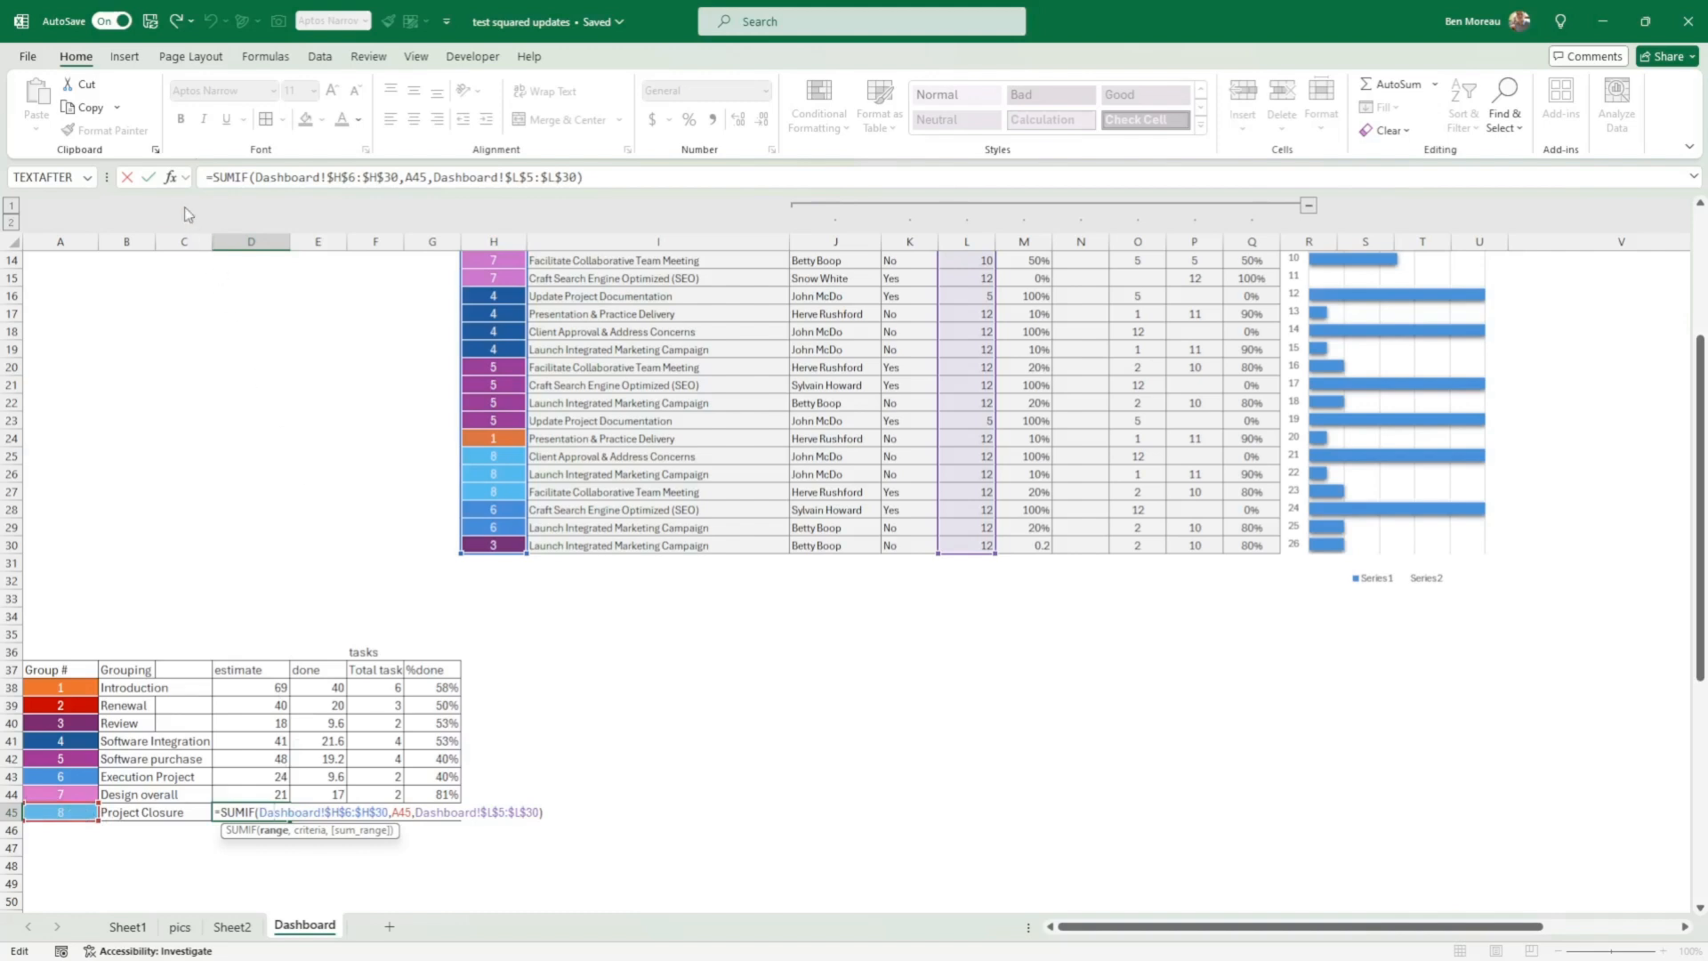
click(148, 176)
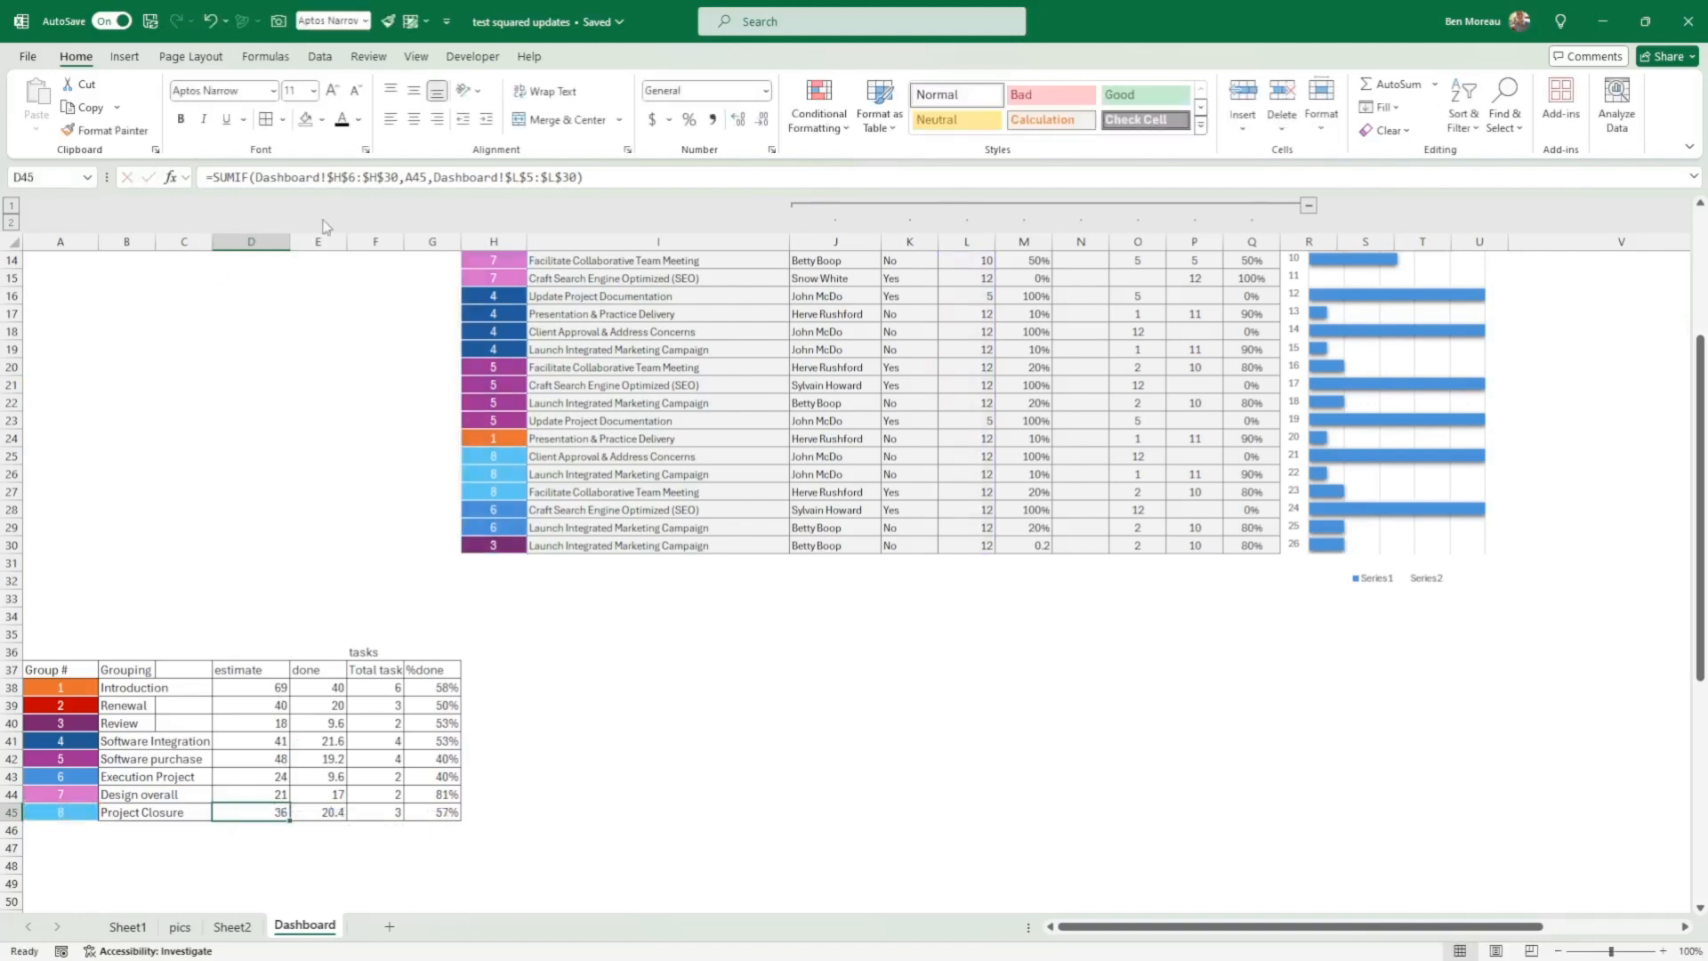
Step: Inspect the done formula in E38 and compare its sum range with the task table's Done column
click(329, 687)
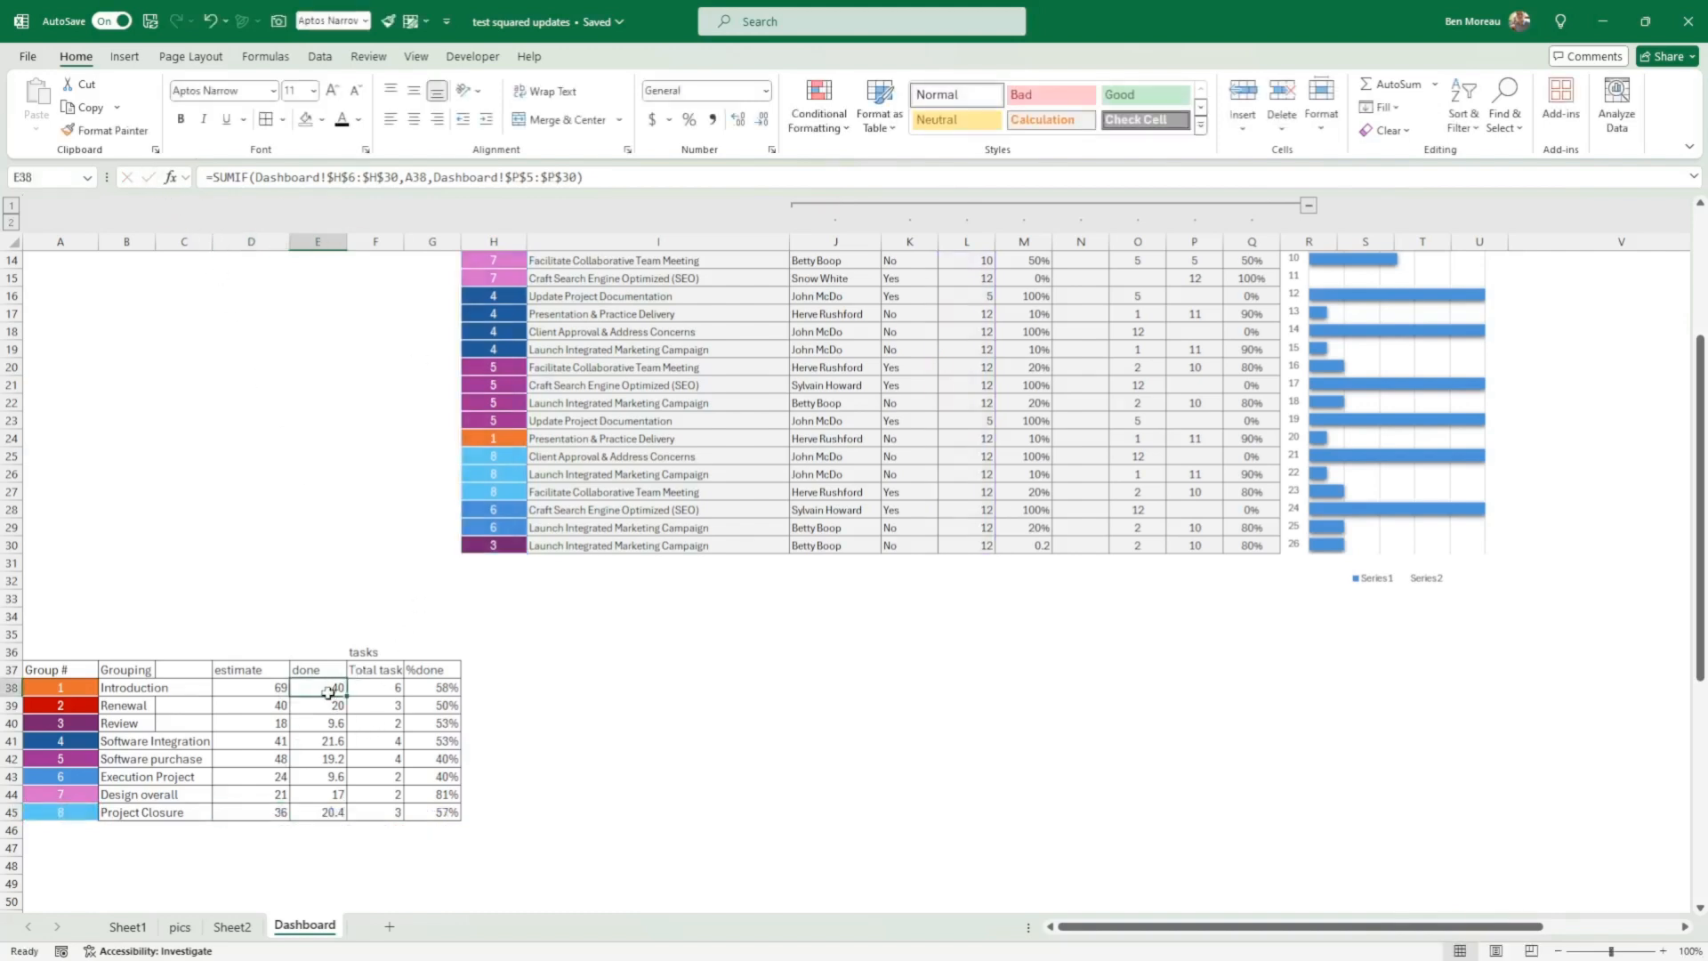
scroll(994, 524, up, 4)
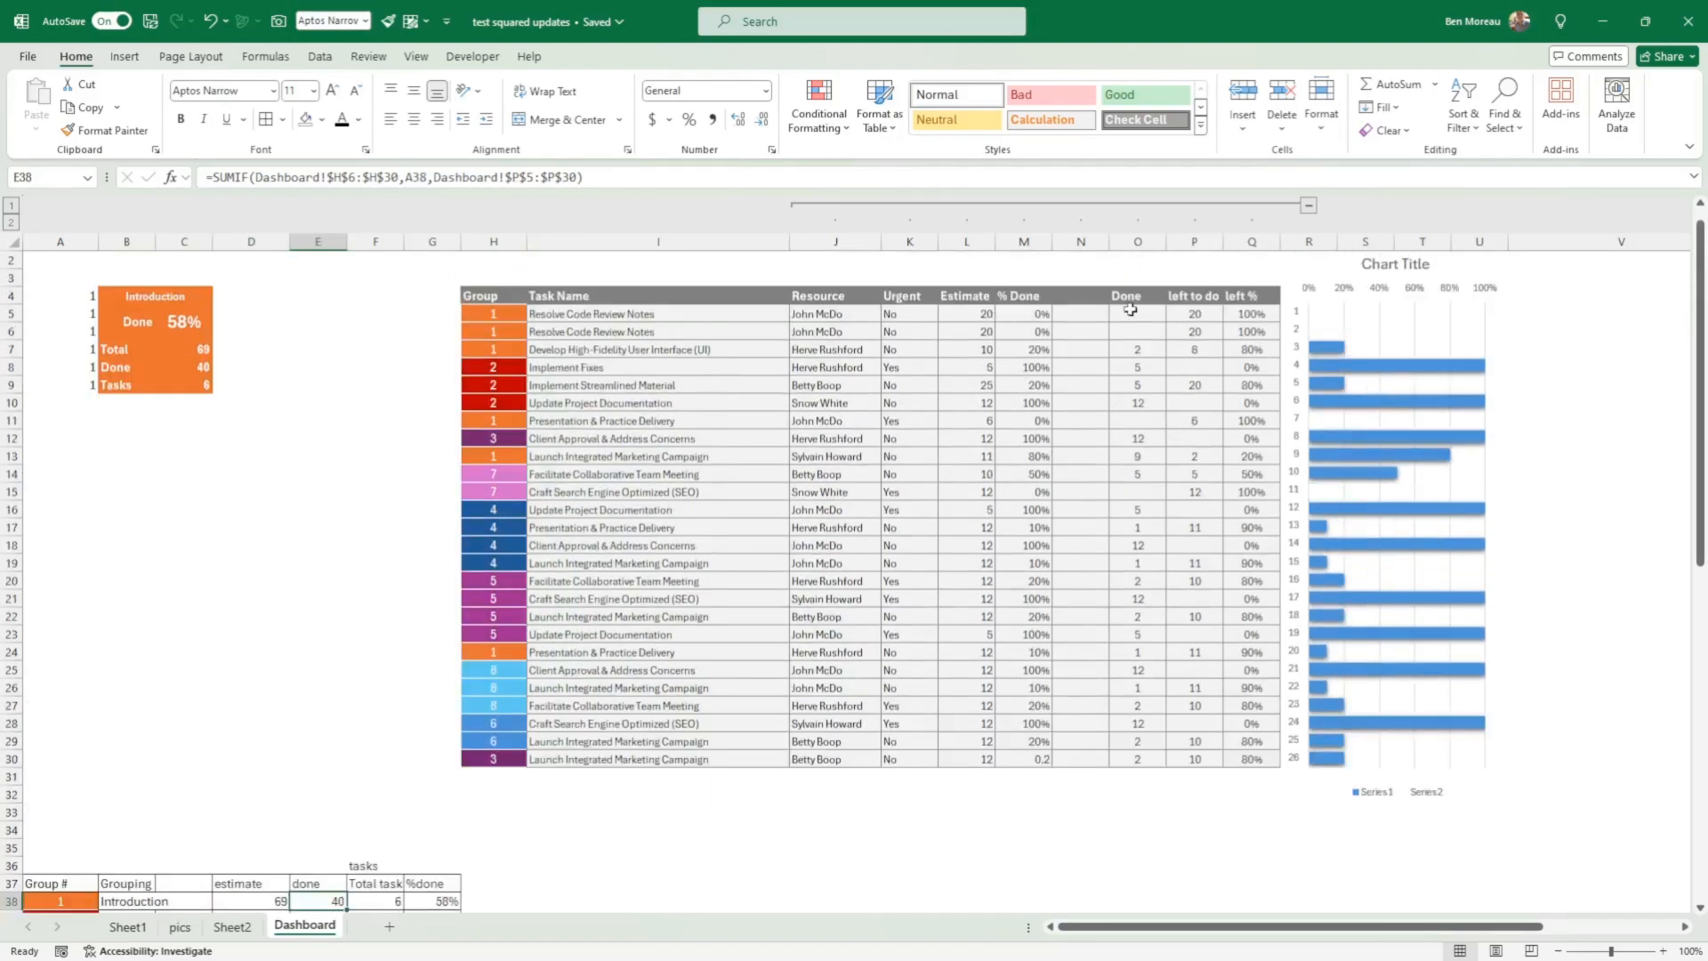
drag(1130, 308, 1137, 759)
click(1011, 805)
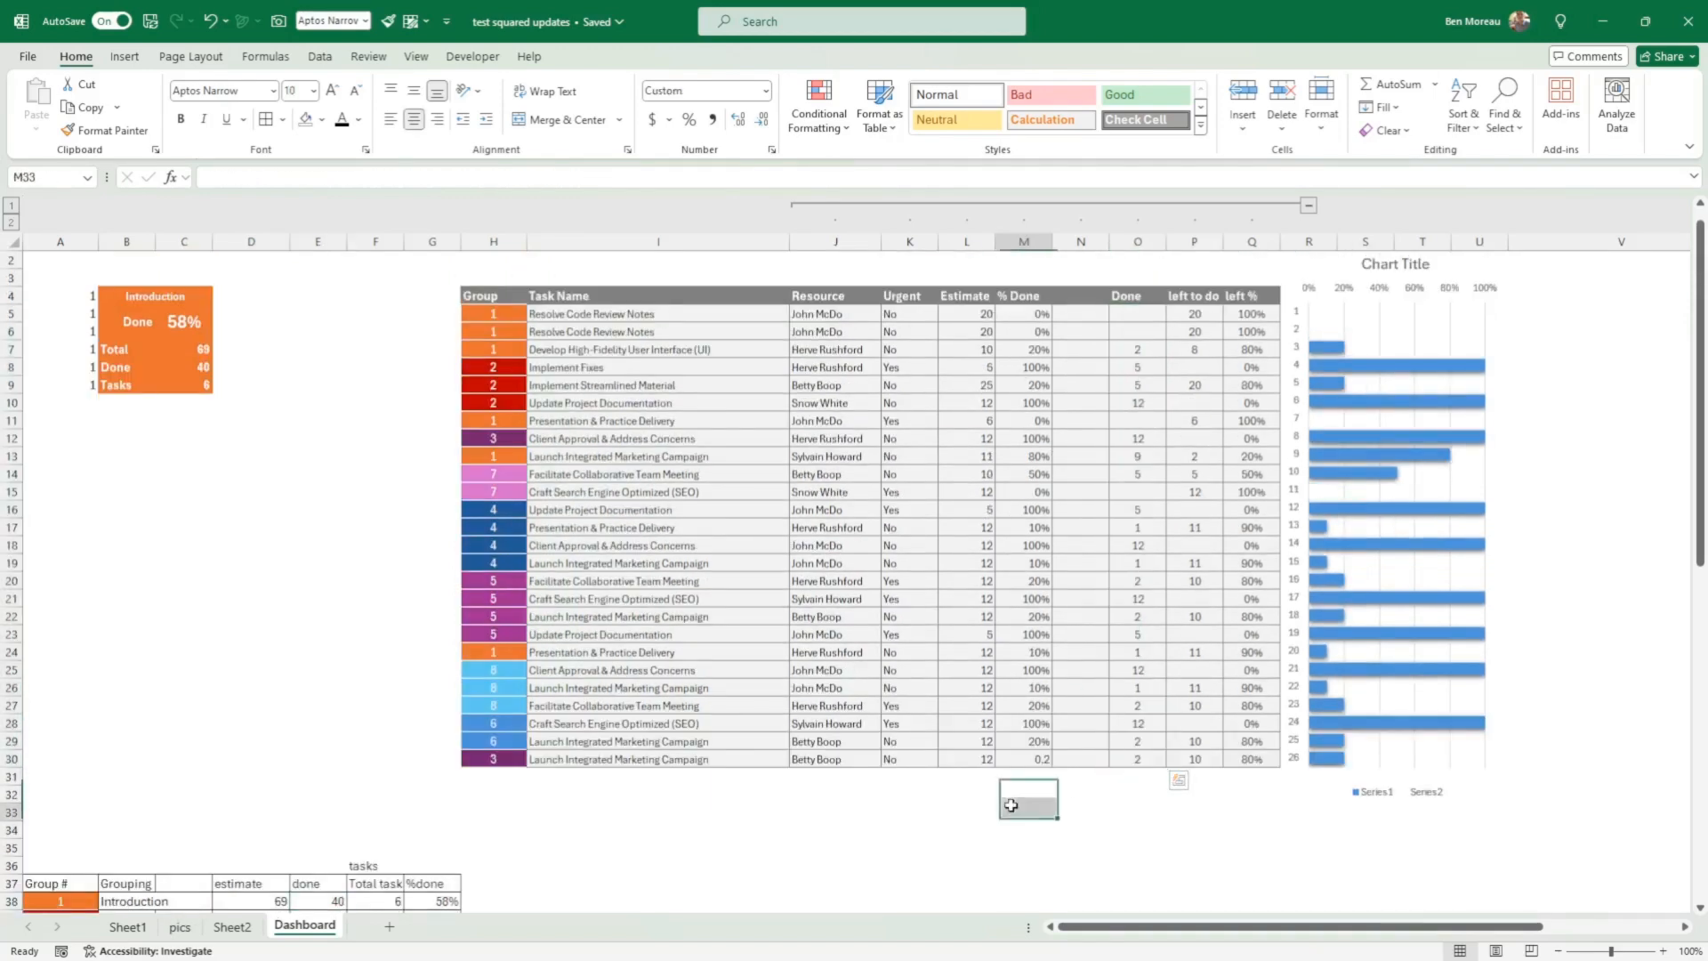
Step: Review the COUNTIF arguments in Total task cell F38 and fill the formula down through F45
scroll(251, 732, down, 3)
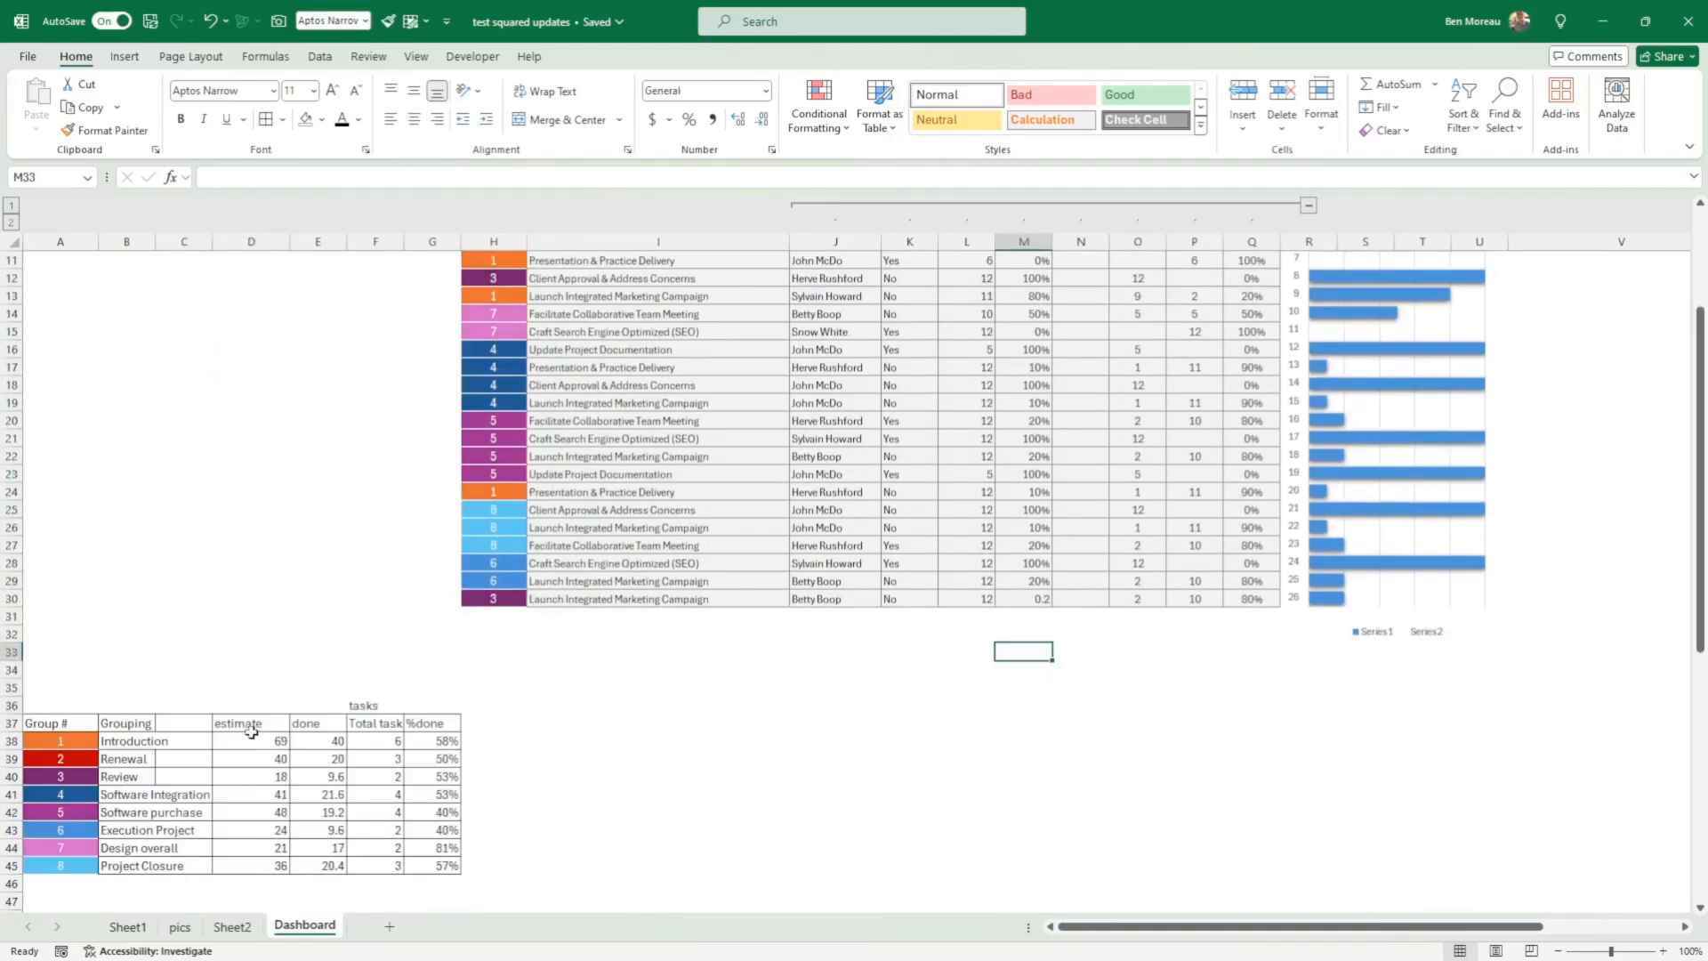
click(372, 742)
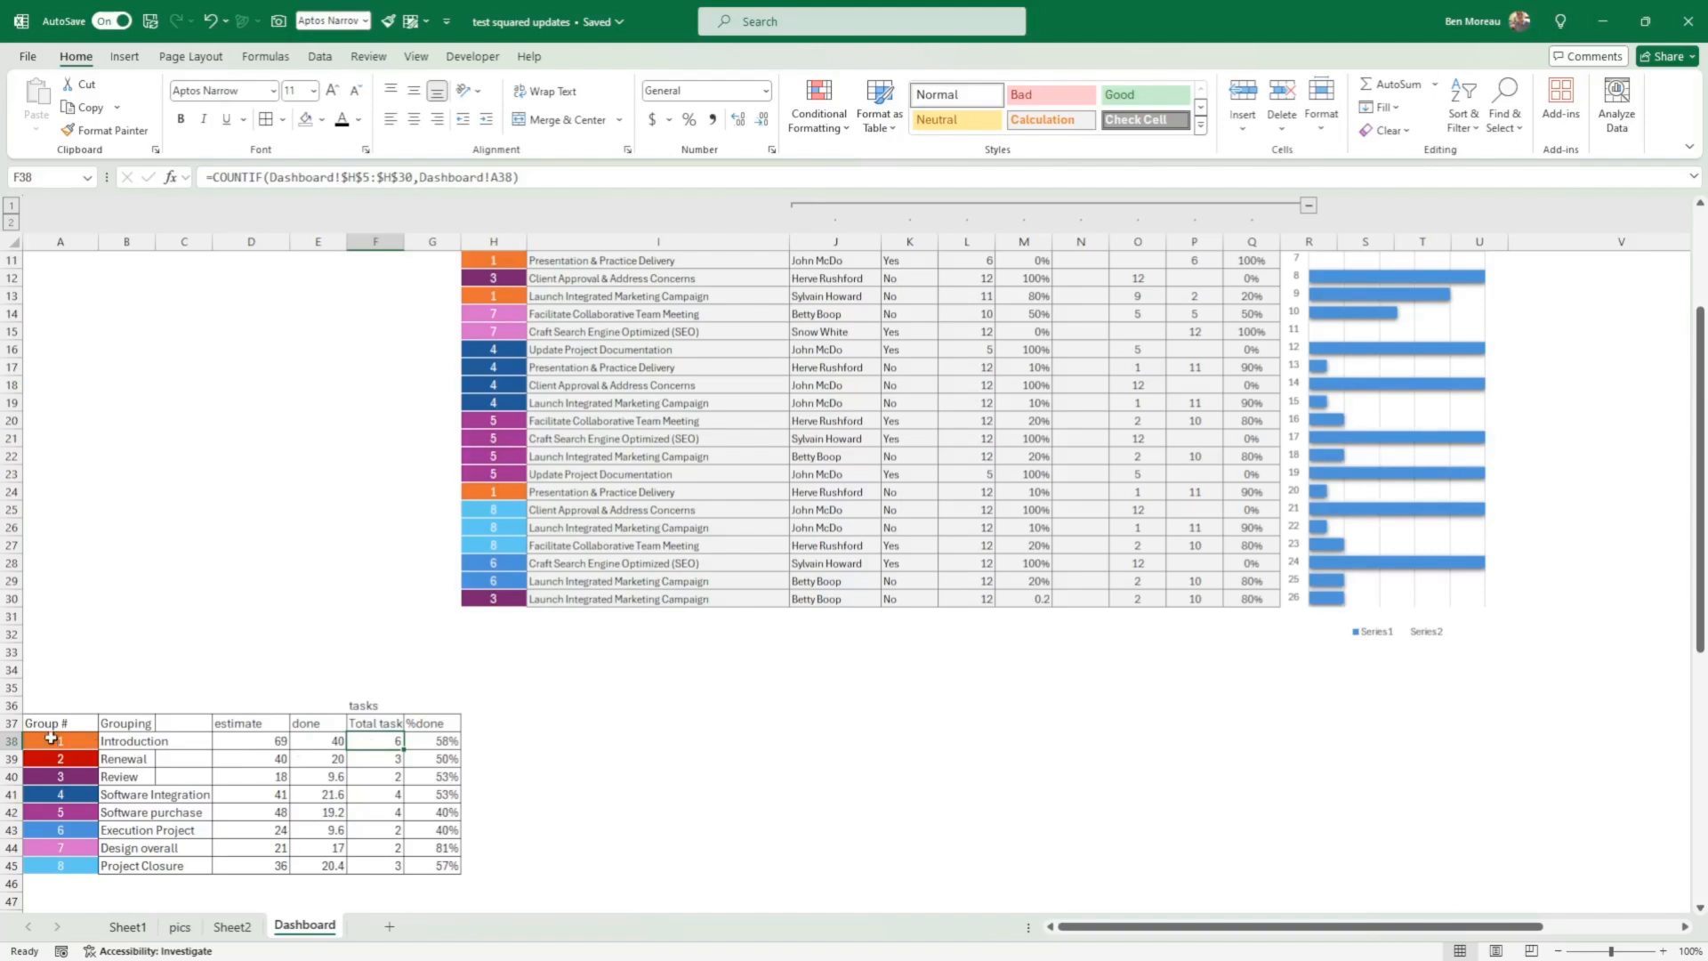
scroll(547, 383, up, 2)
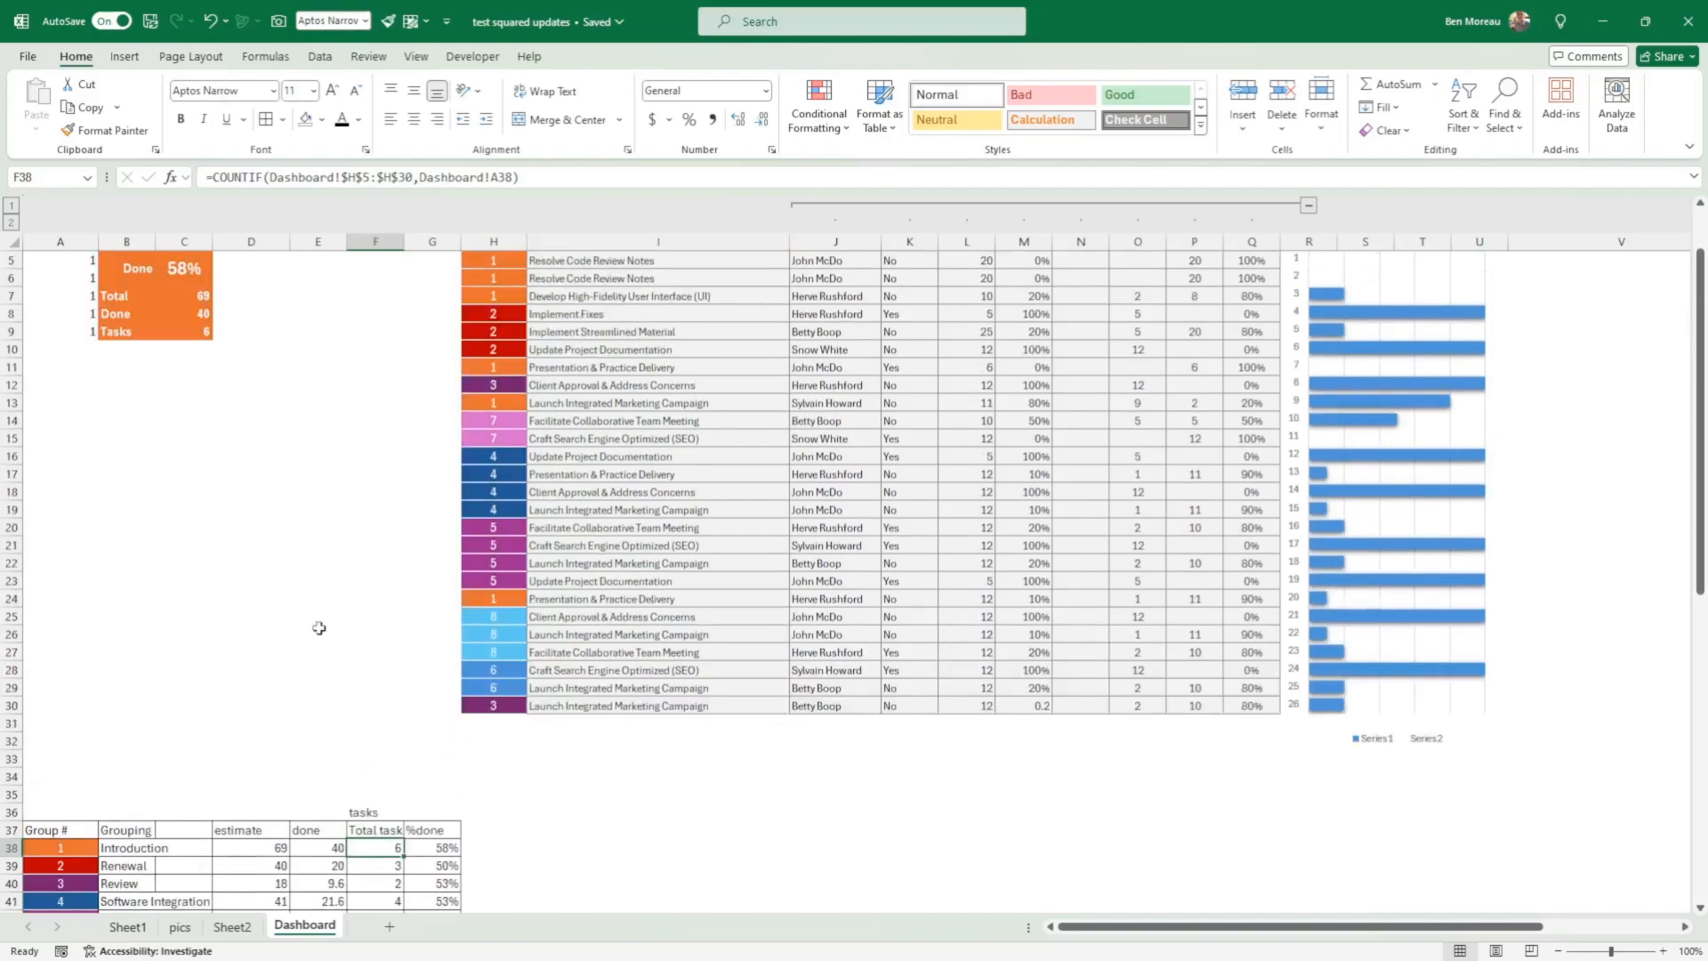
click(171, 178)
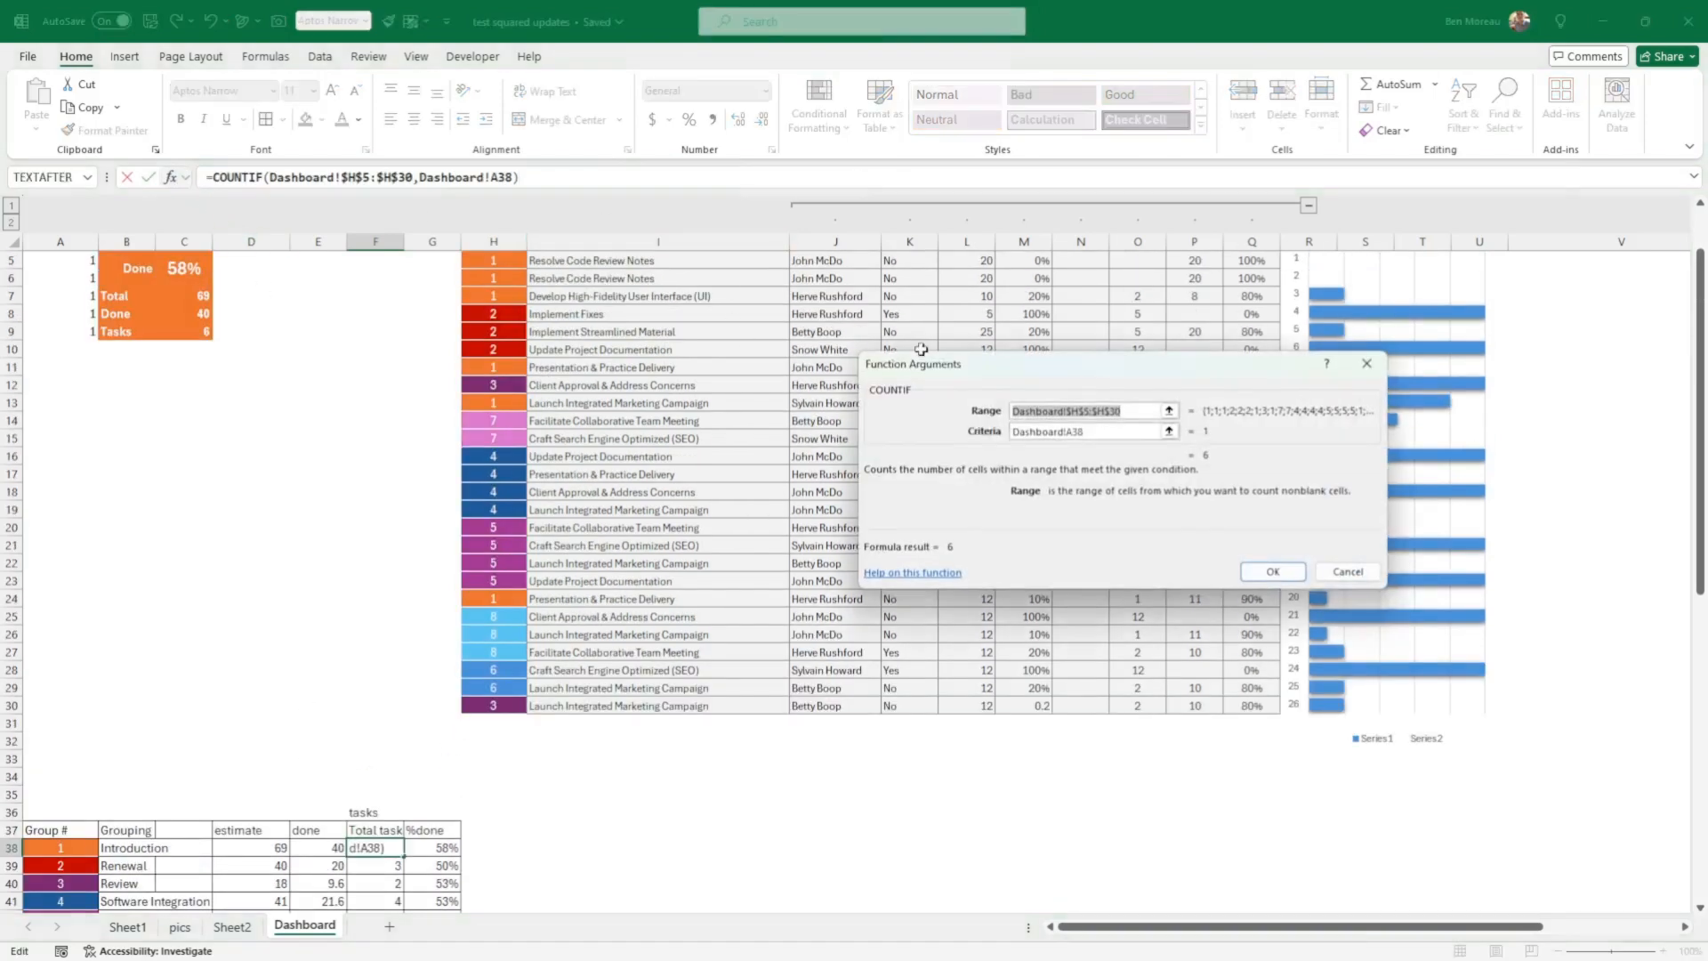
click(1134, 411)
scroll(688, 415, up, 2)
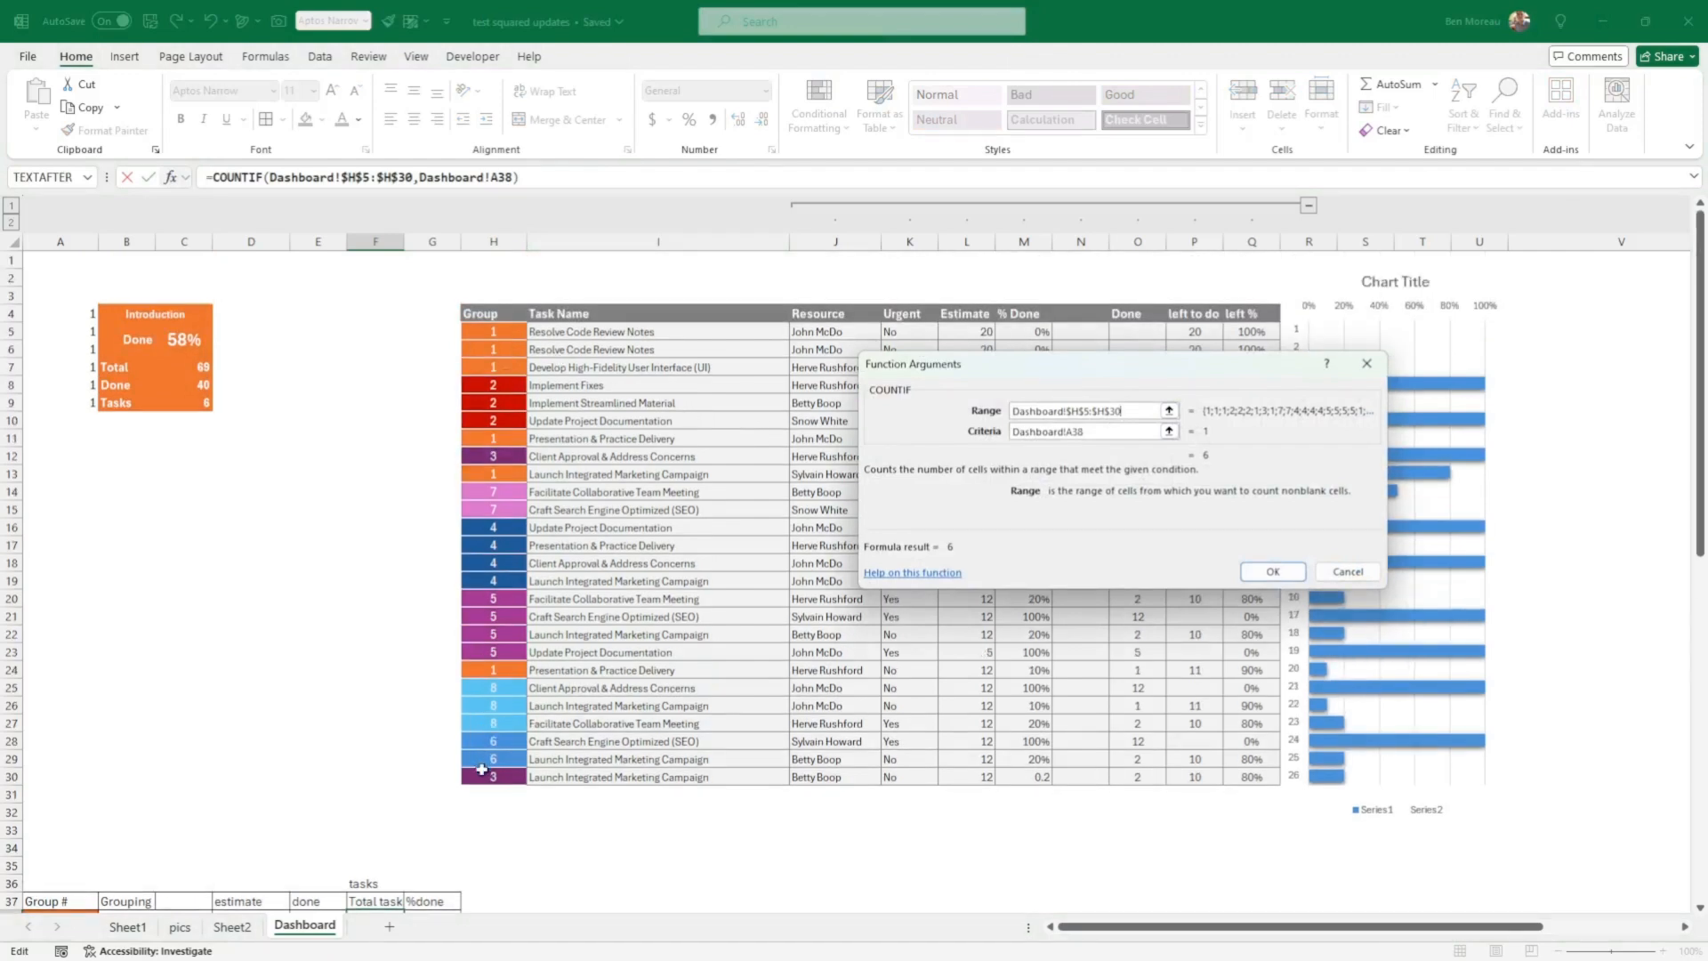
scroll(363, 668, down, 3)
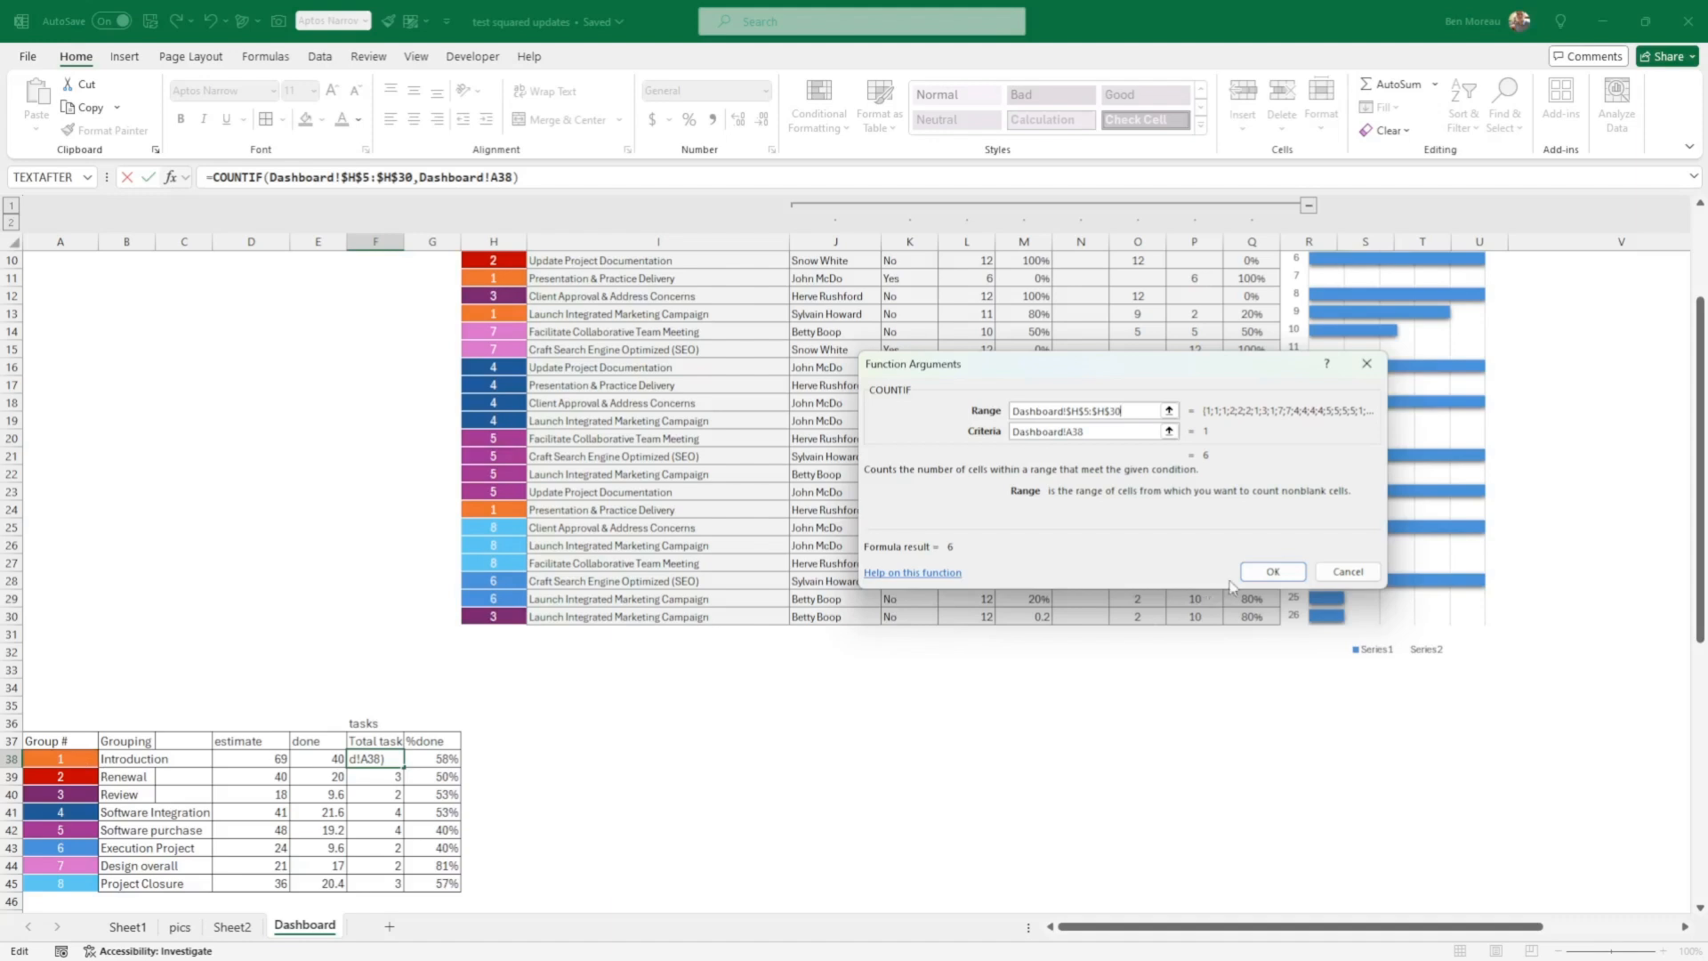
click(1274, 574)
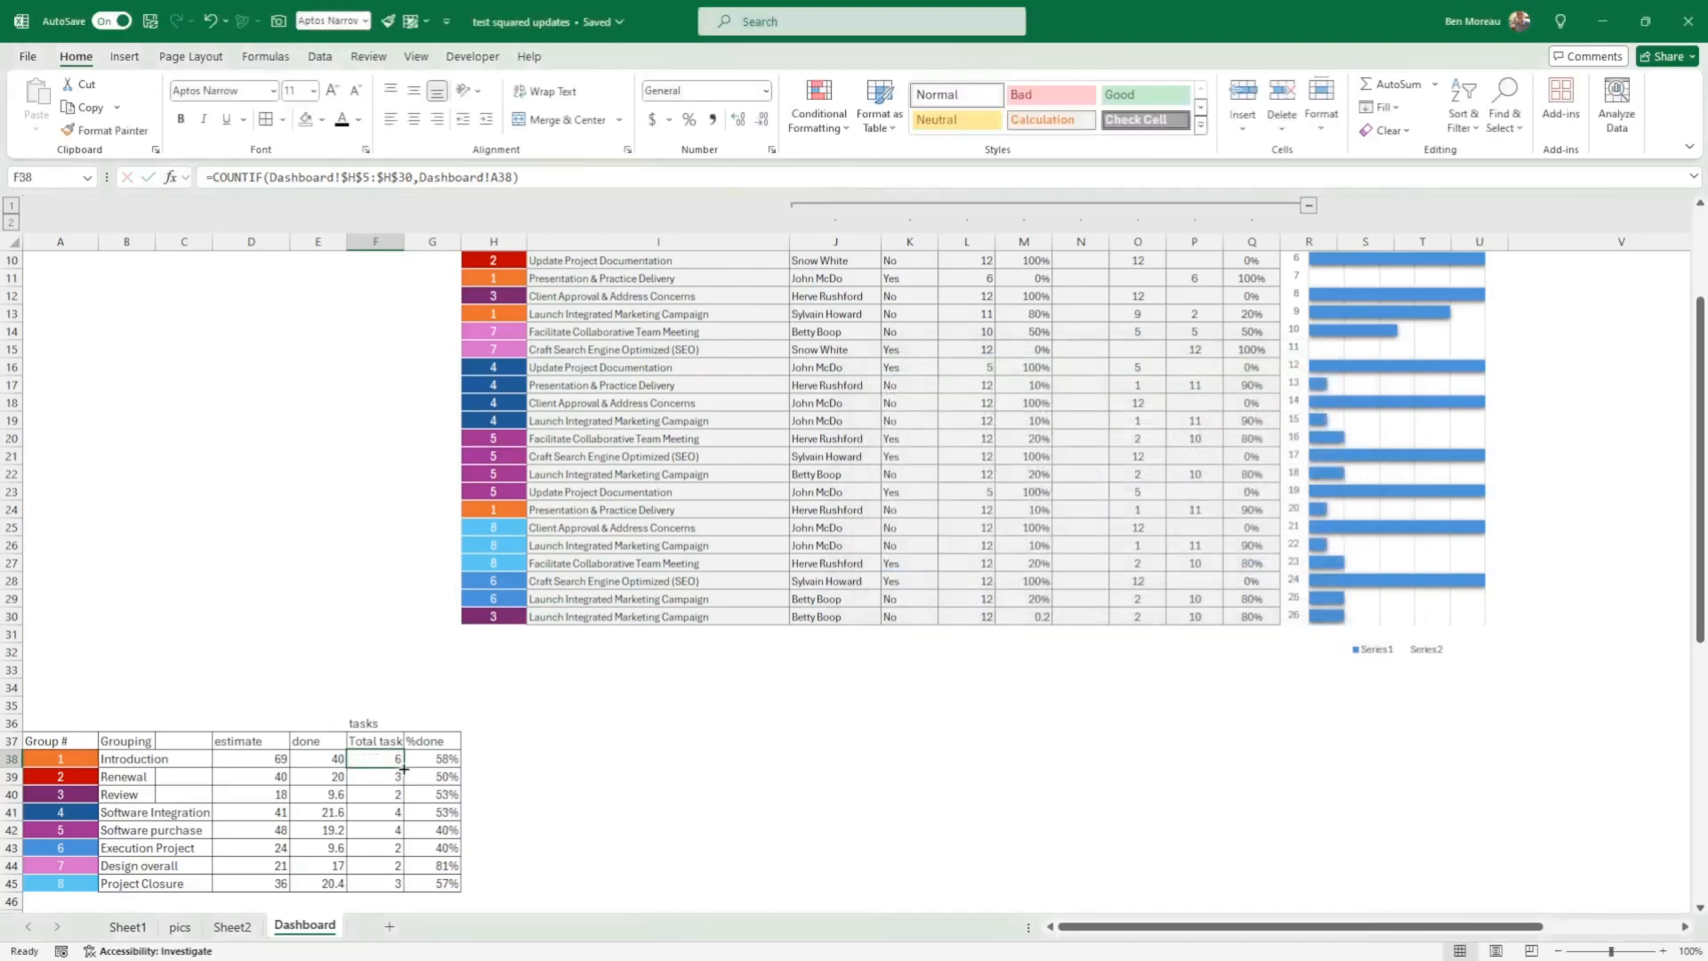
drag(404, 769, 405, 891)
click(629, 809)
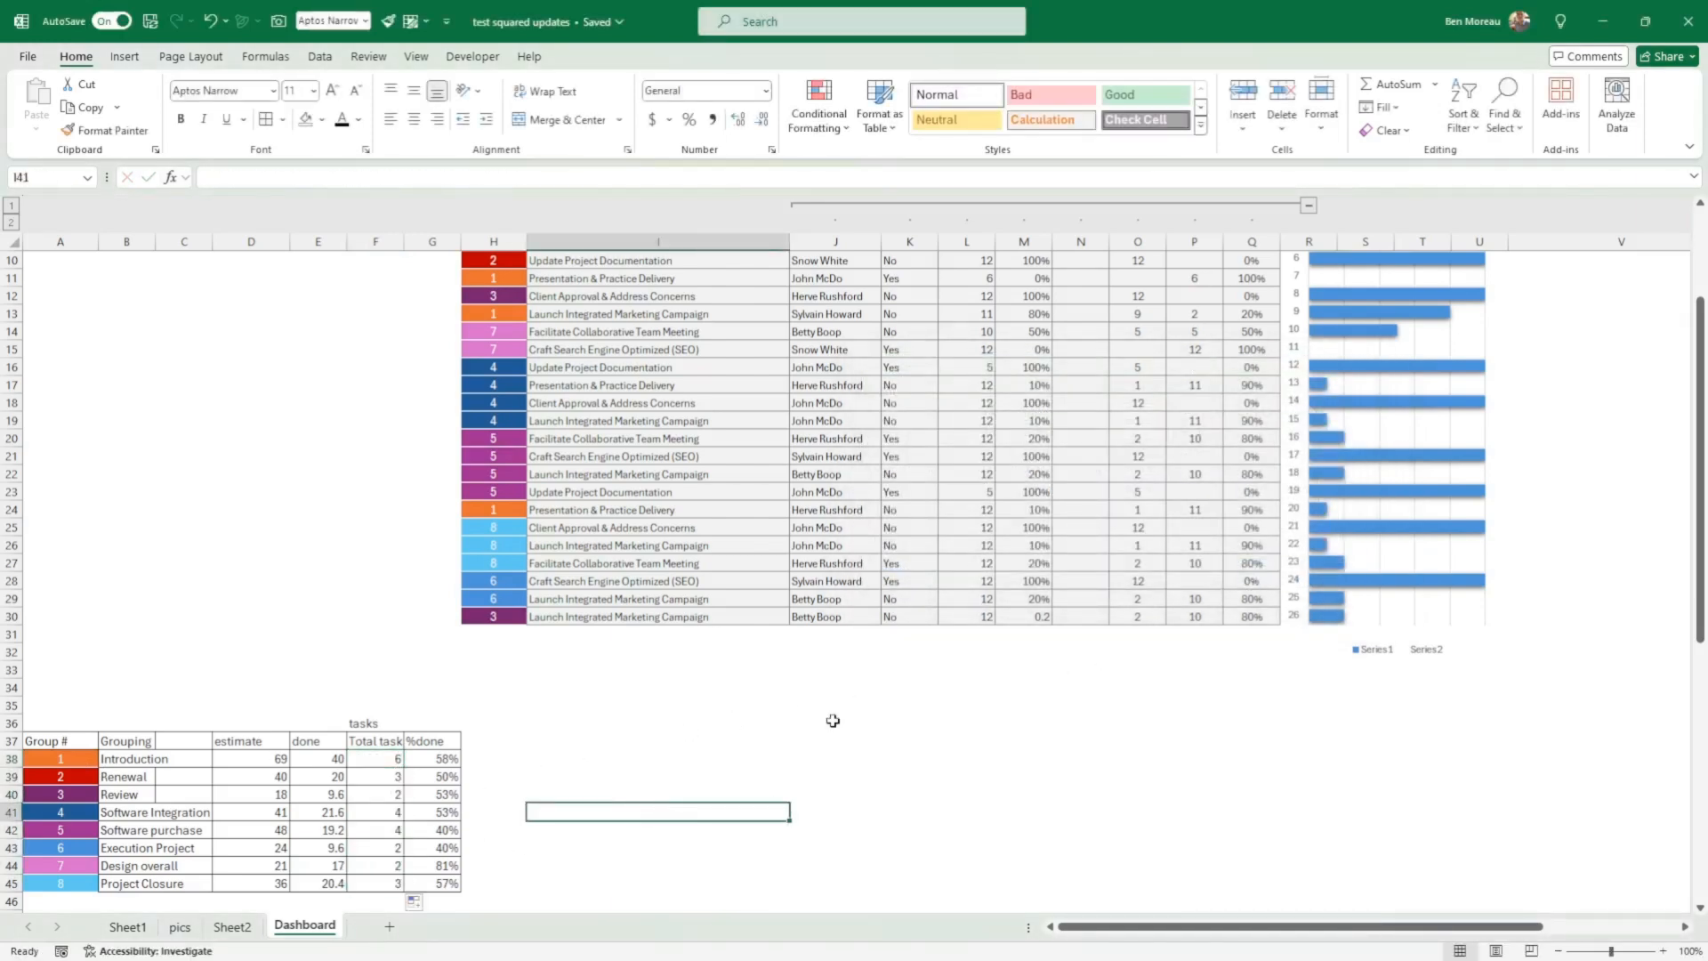
Step: Check the %done formula =E38/D38 in G38 and fill it down through G45
double_click(447, 762)
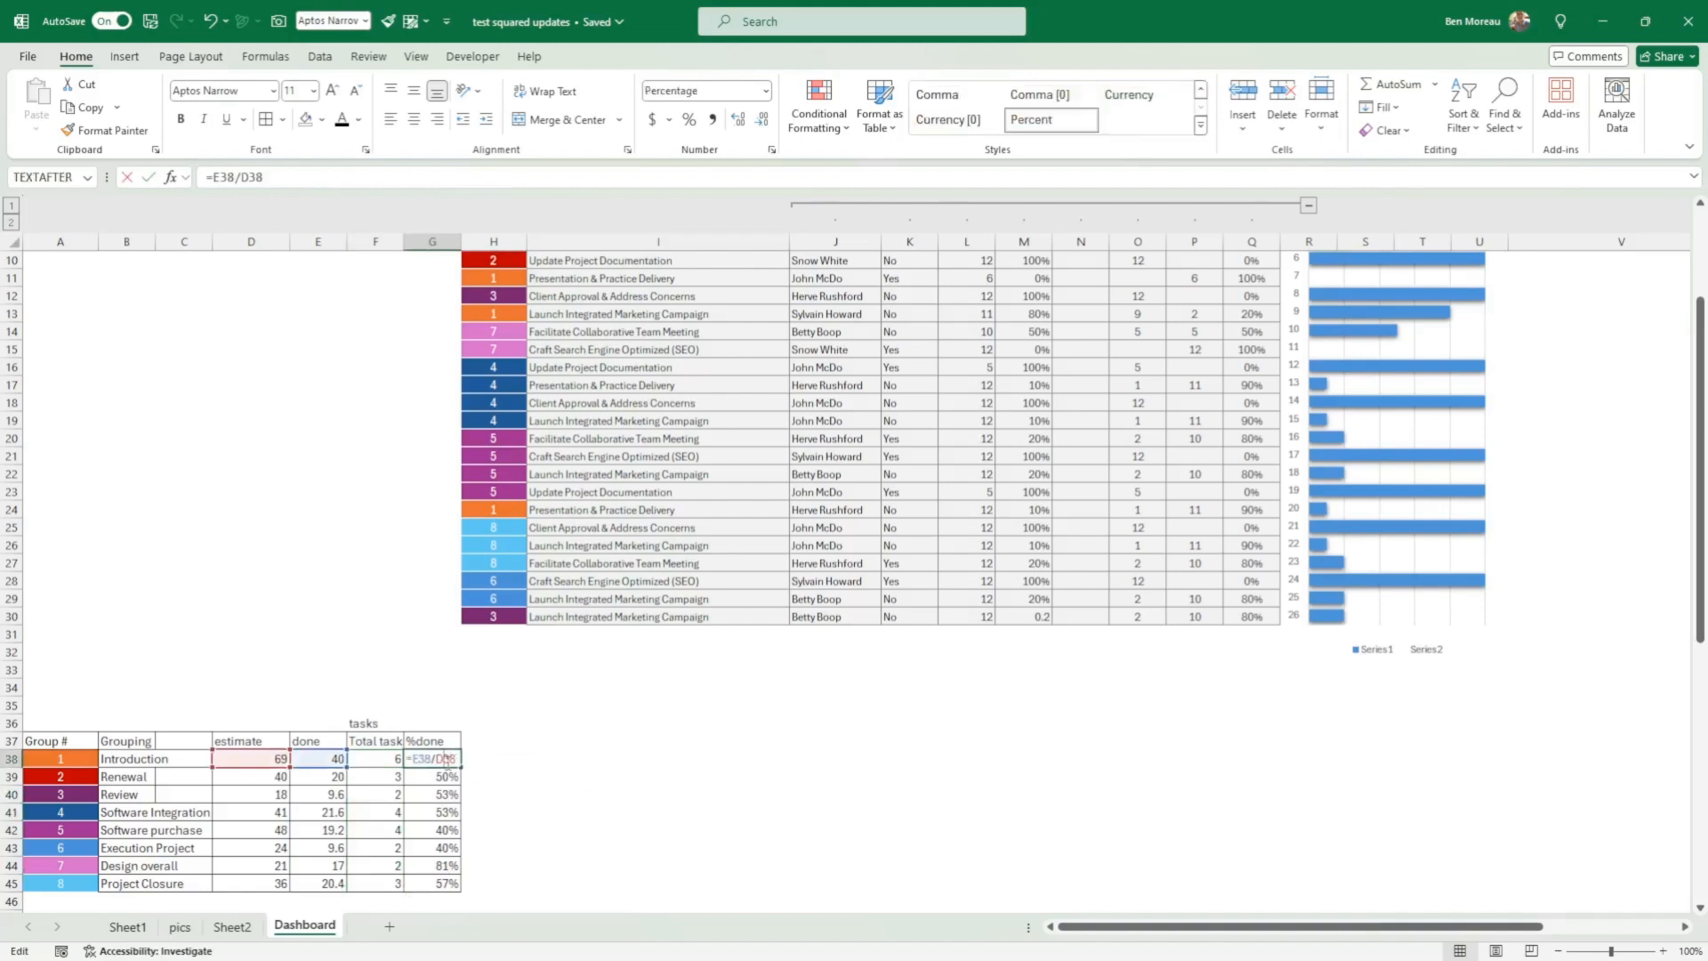
right_click(343, 795)
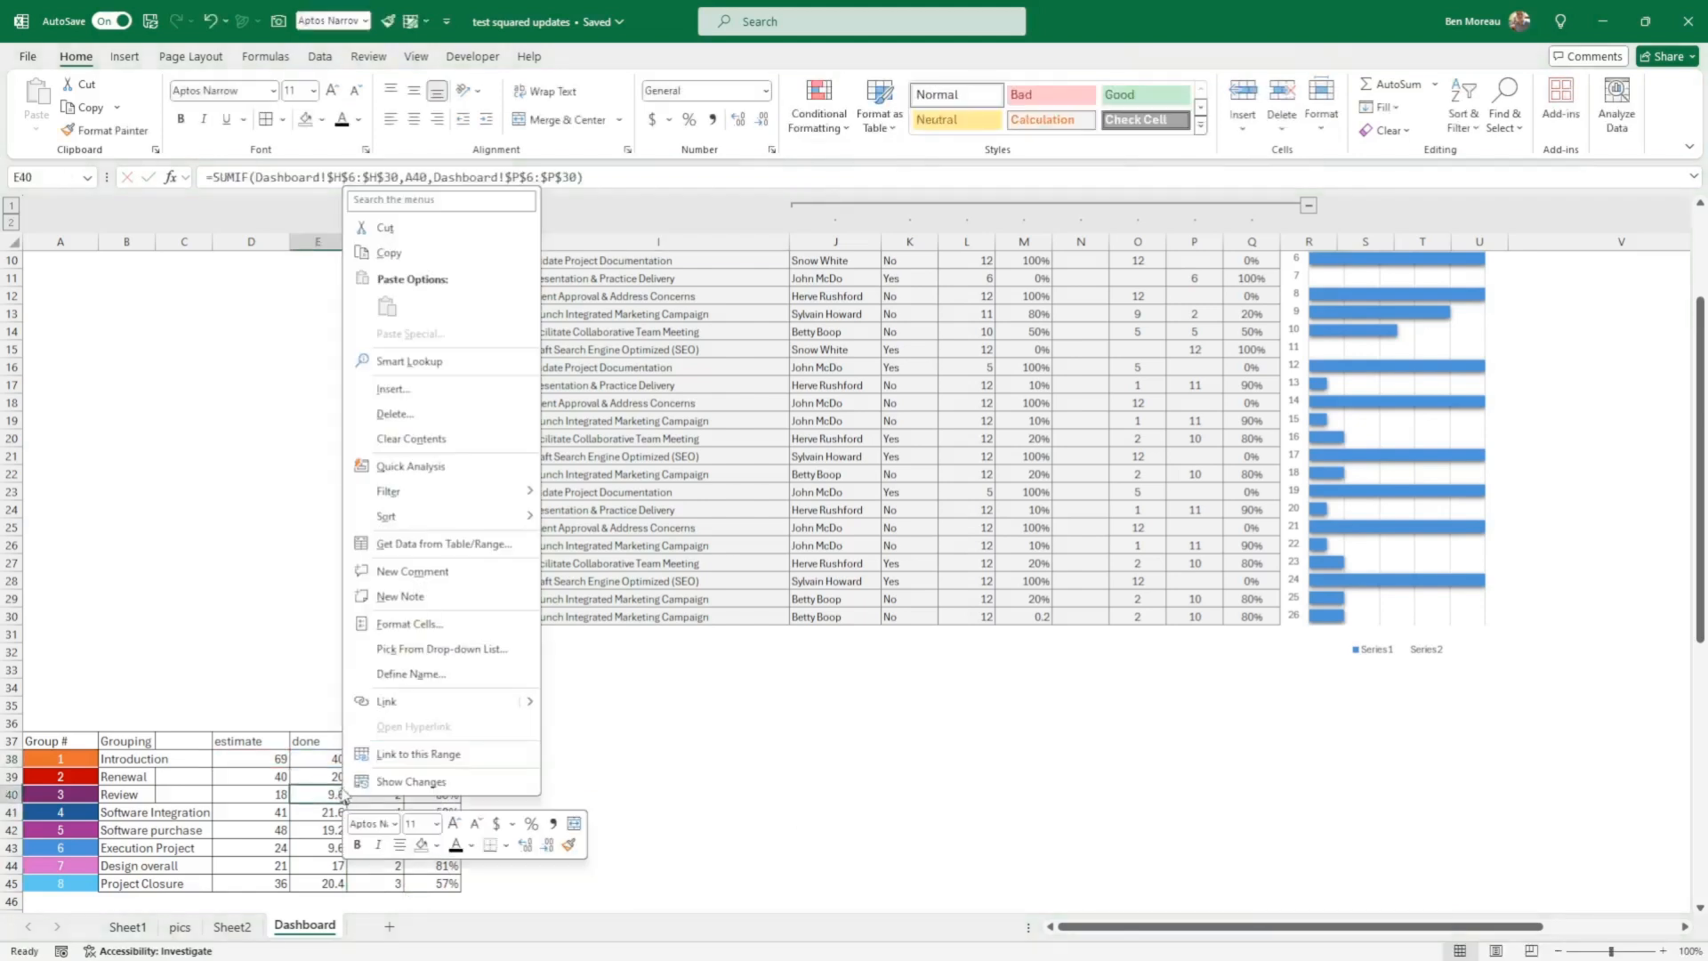
key(Escape)
click(448, 761)
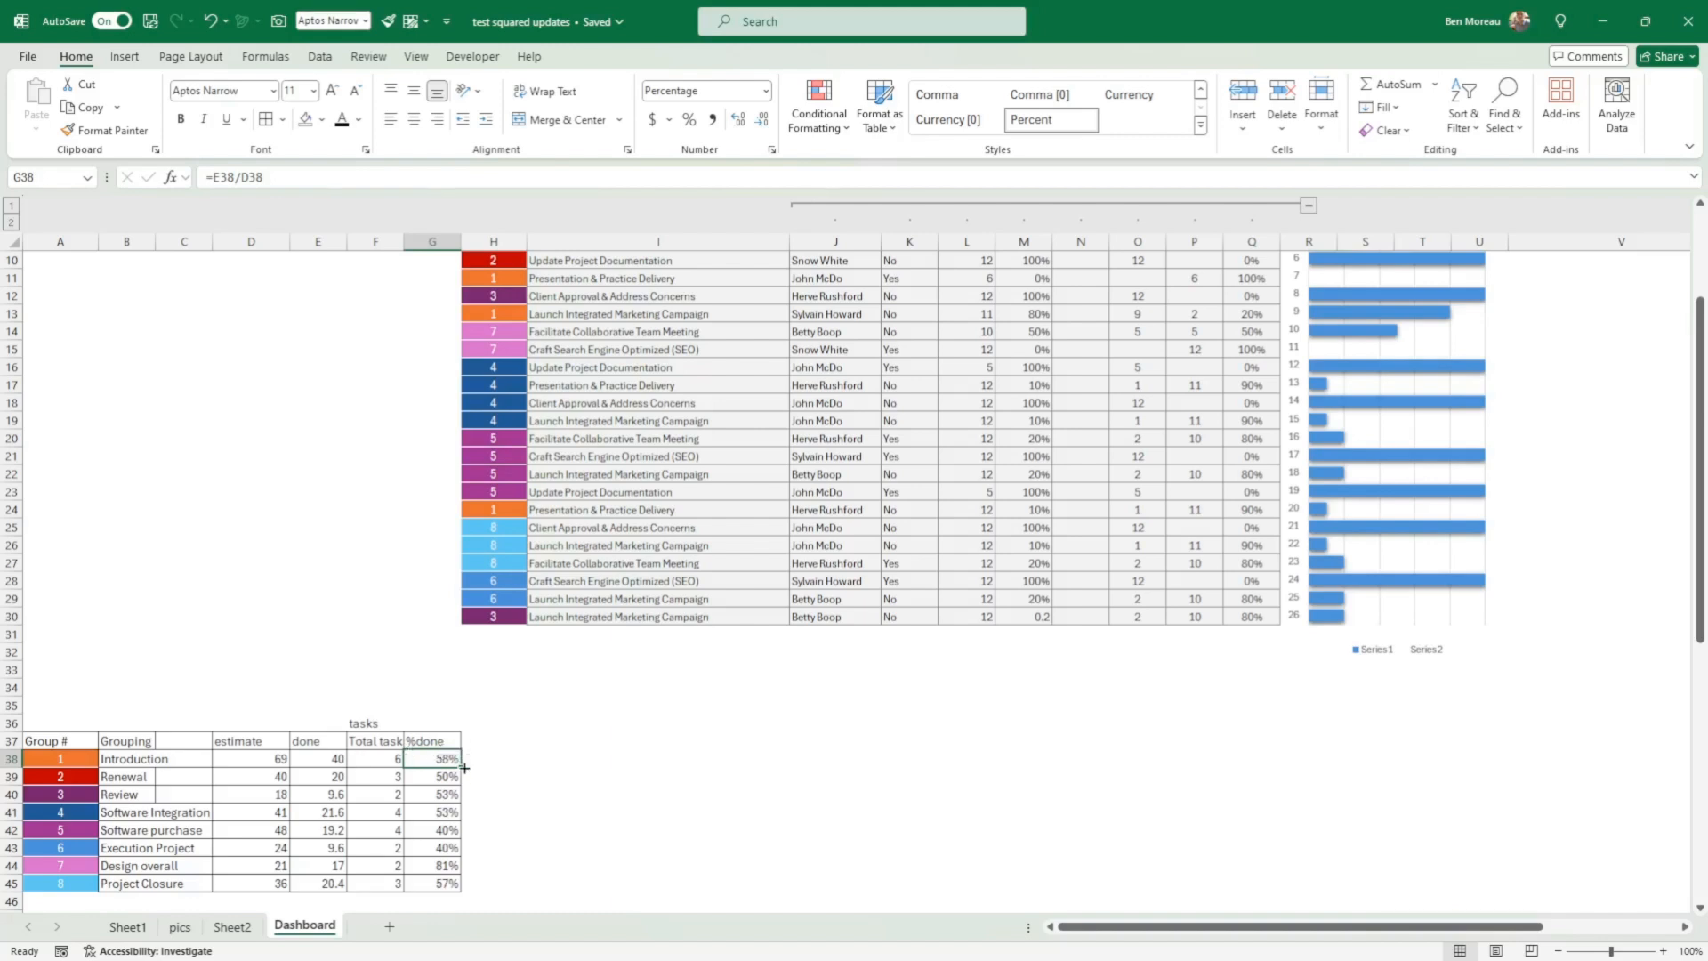
drag(463, 768, 464, 892)
click(567, 853)
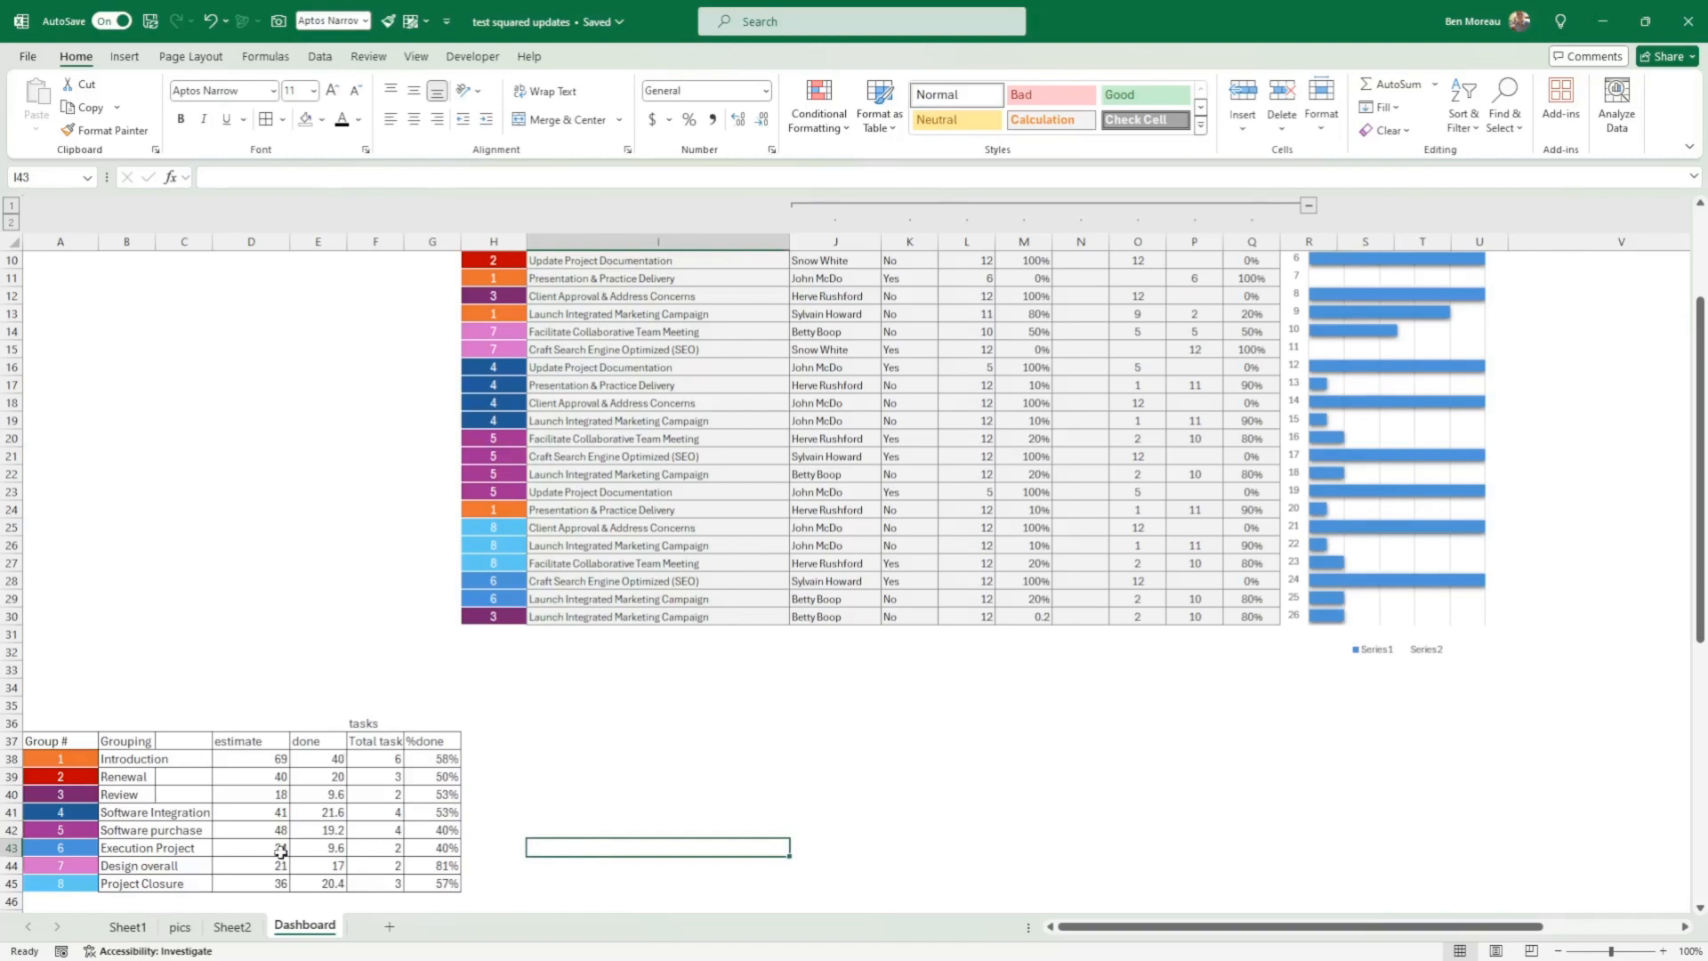
click(605, 769)
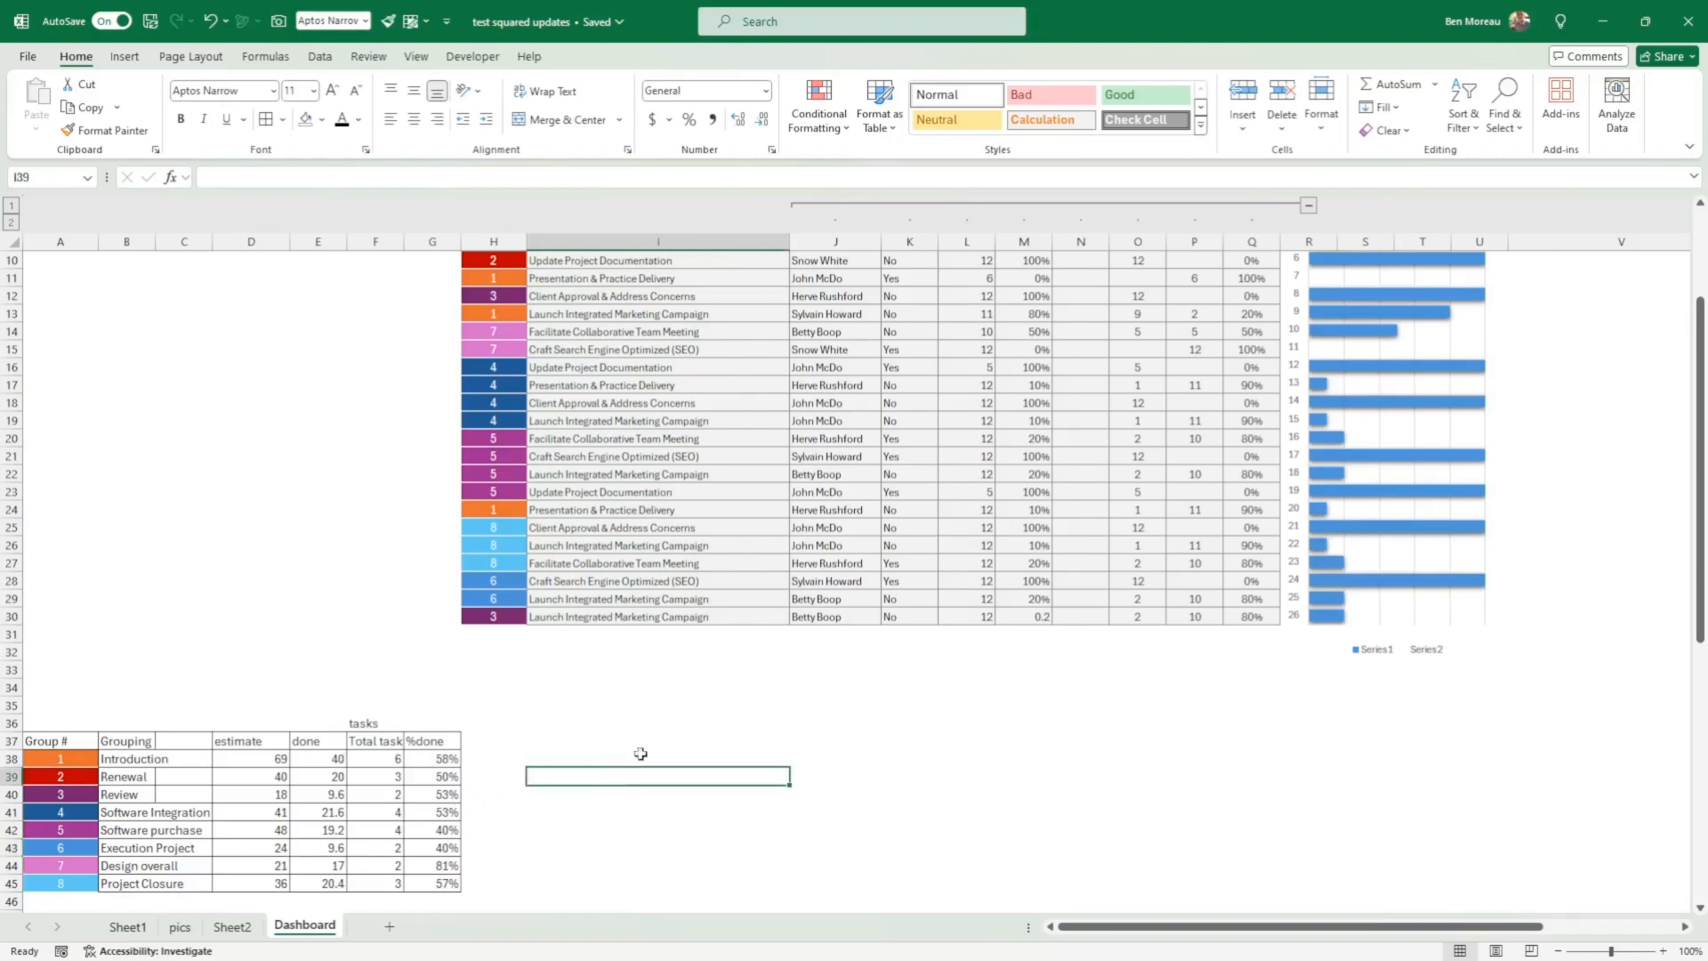
Step: Select the progress chart's bars to examine which task table column feeds the series
scroll(1456, 635, up, 3)
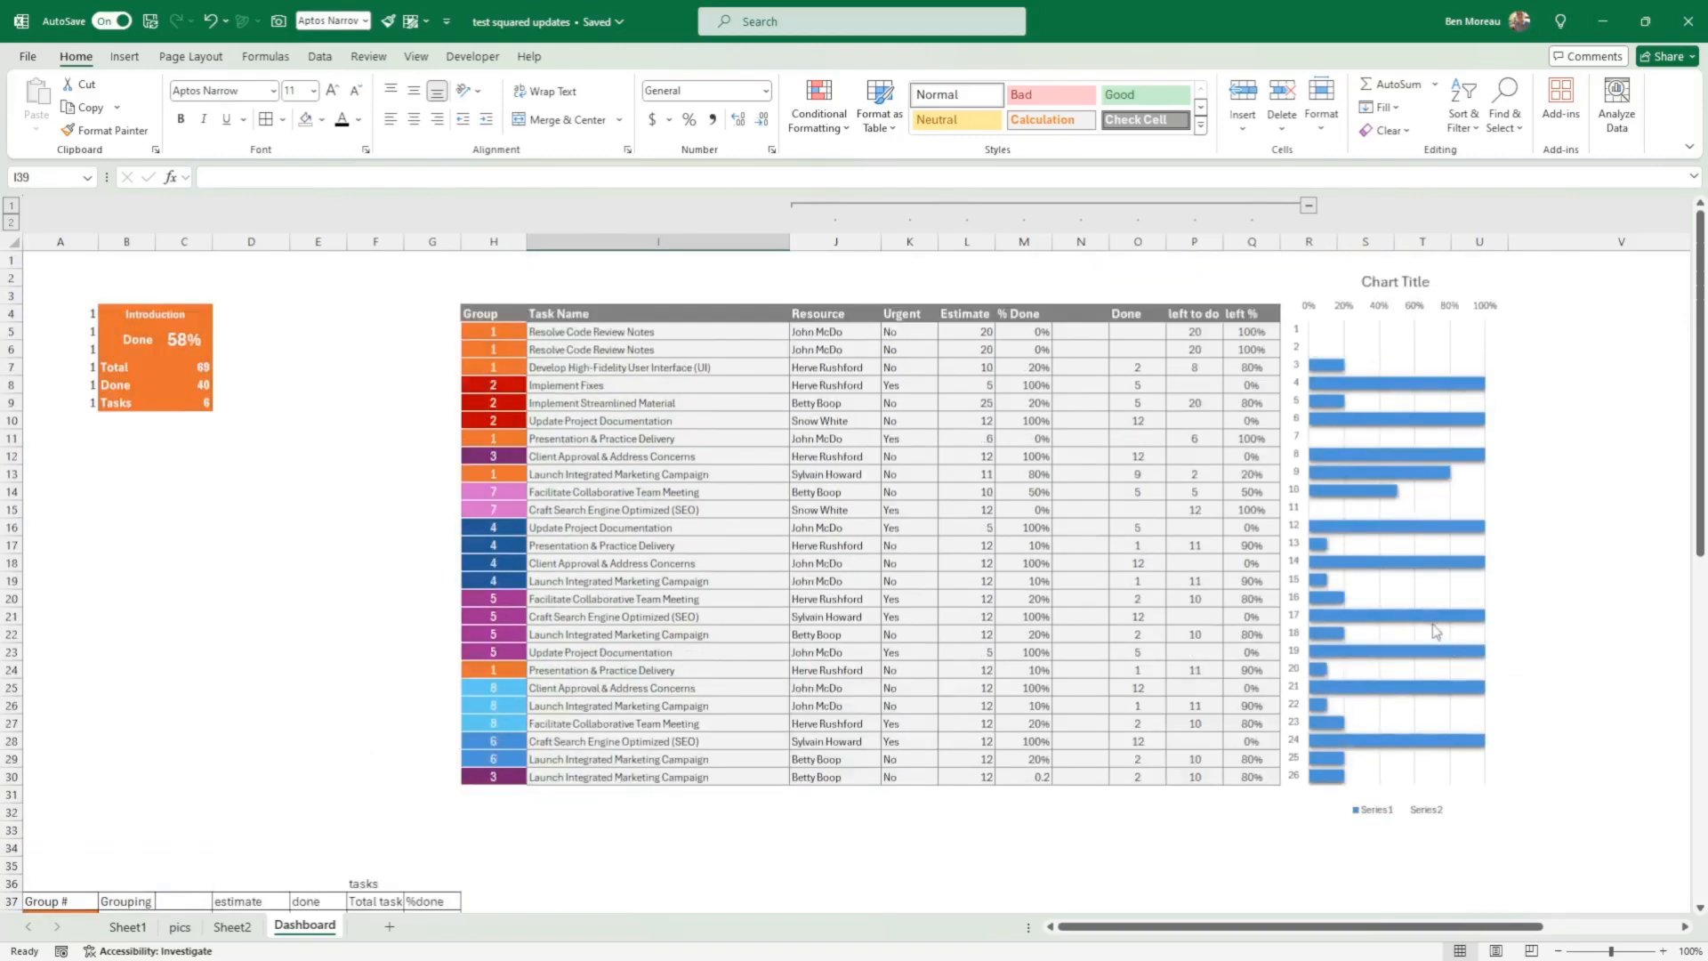
click(1418, 572)
scroll(480, 817, down, 4)
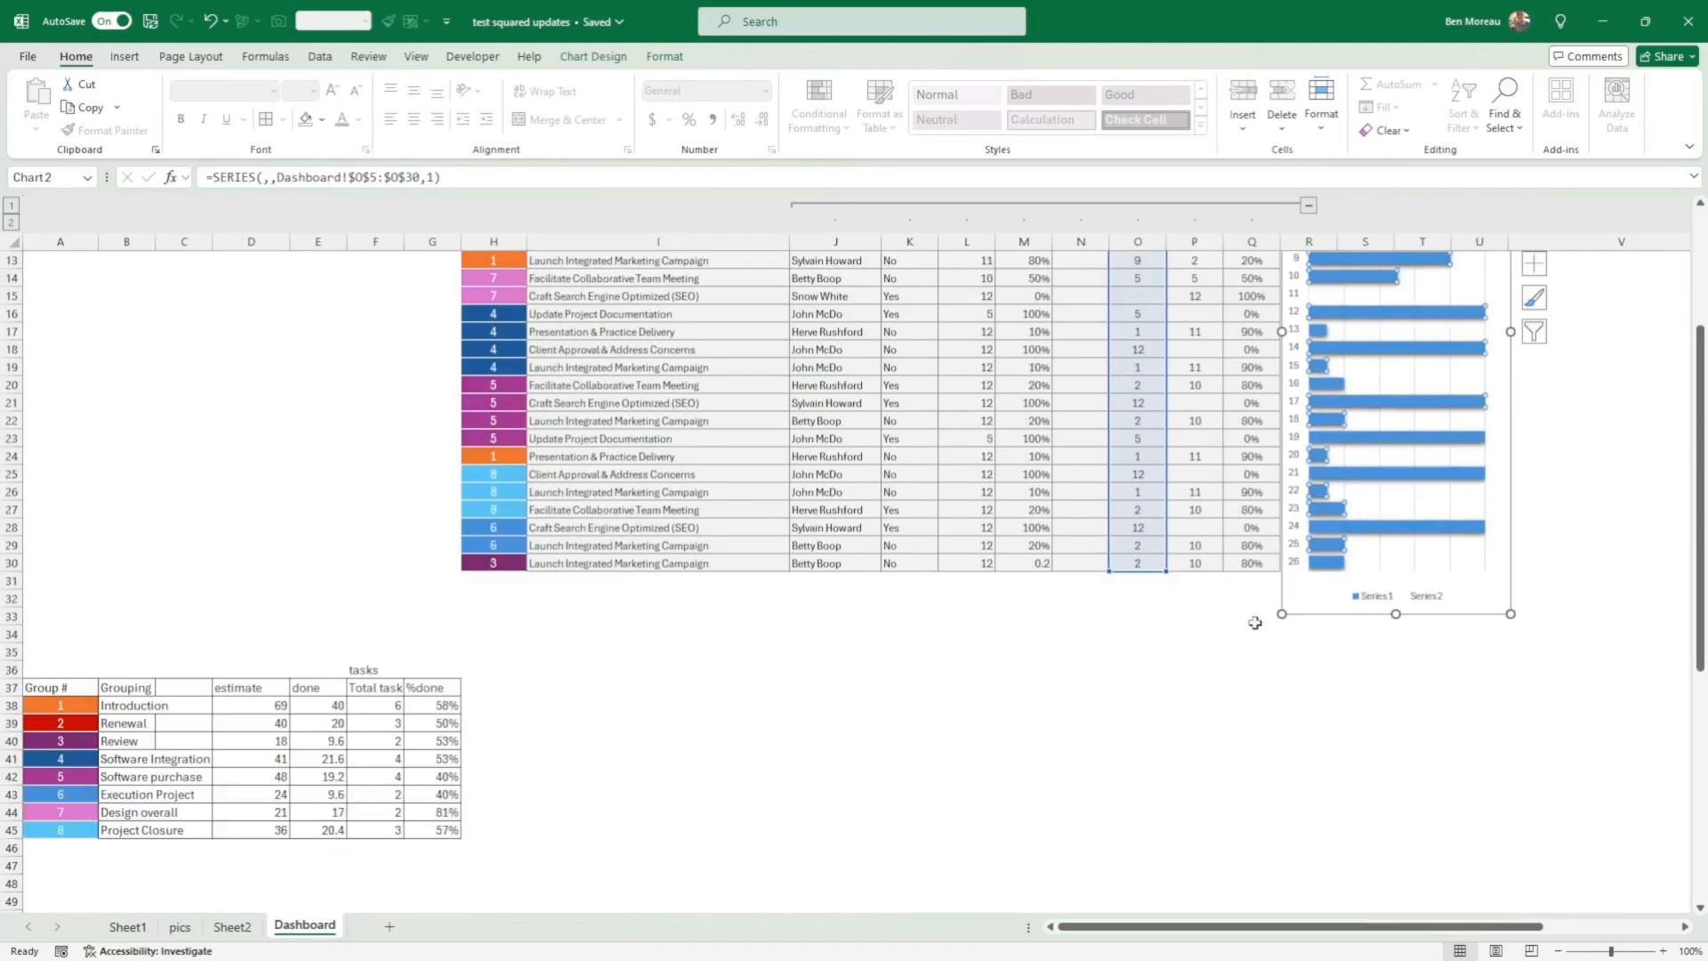
scroll(1212, 638, up, 3)
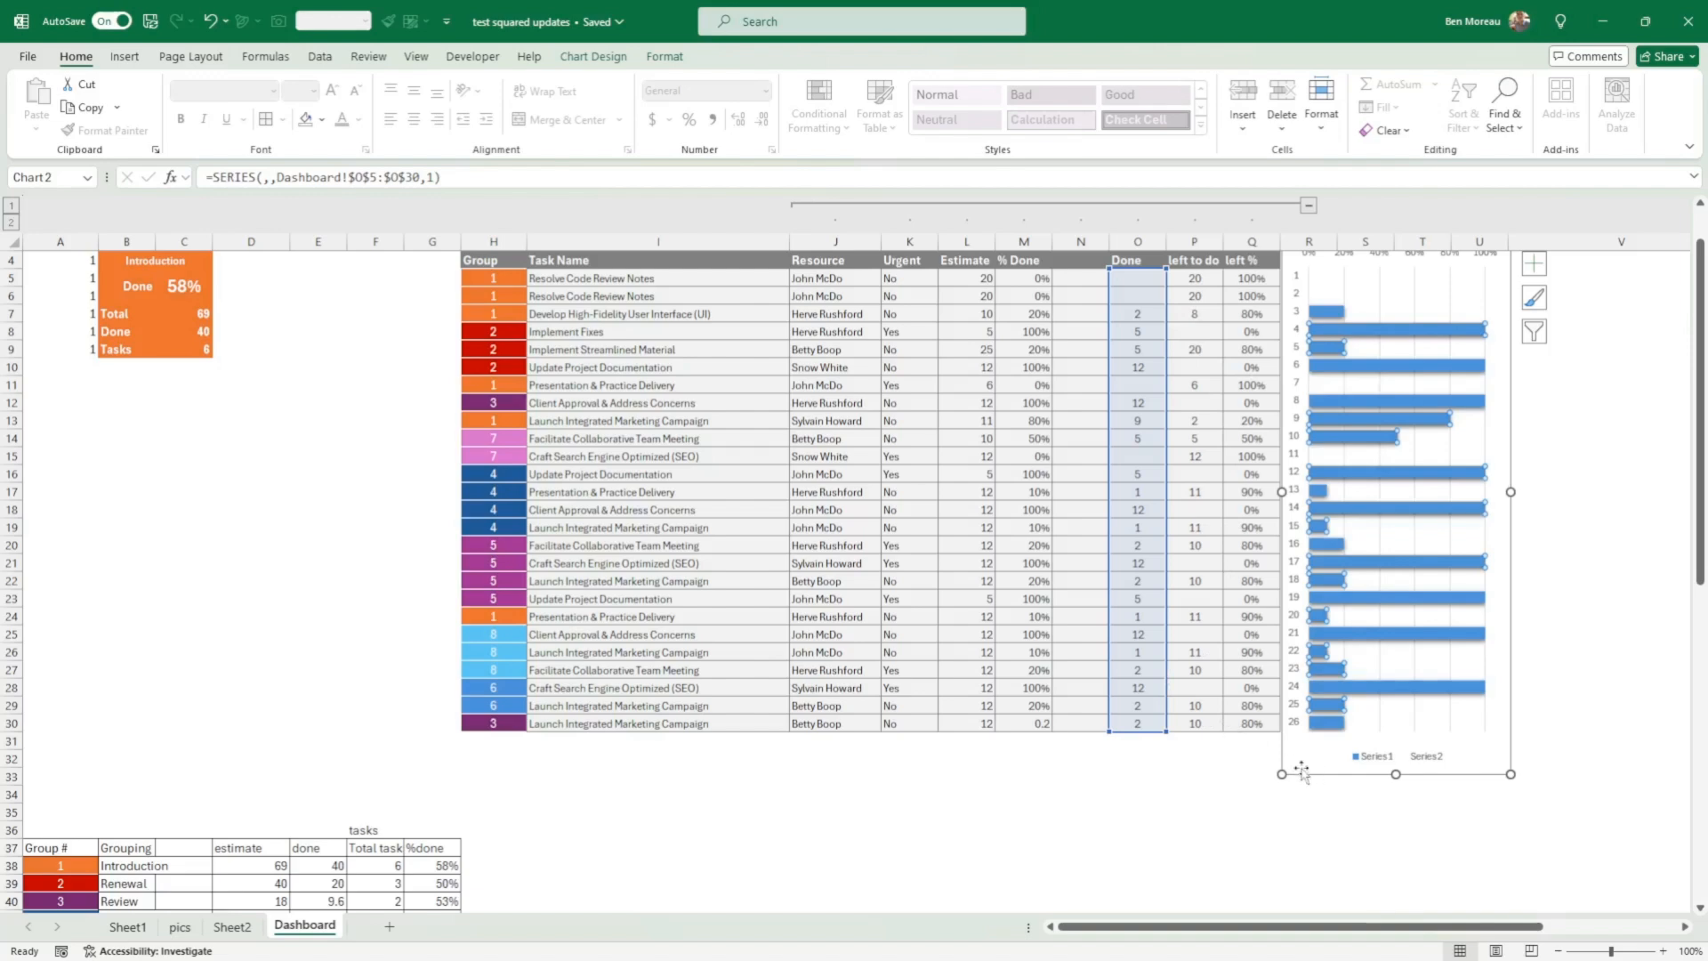
scroll(1231, 727, up, 1)
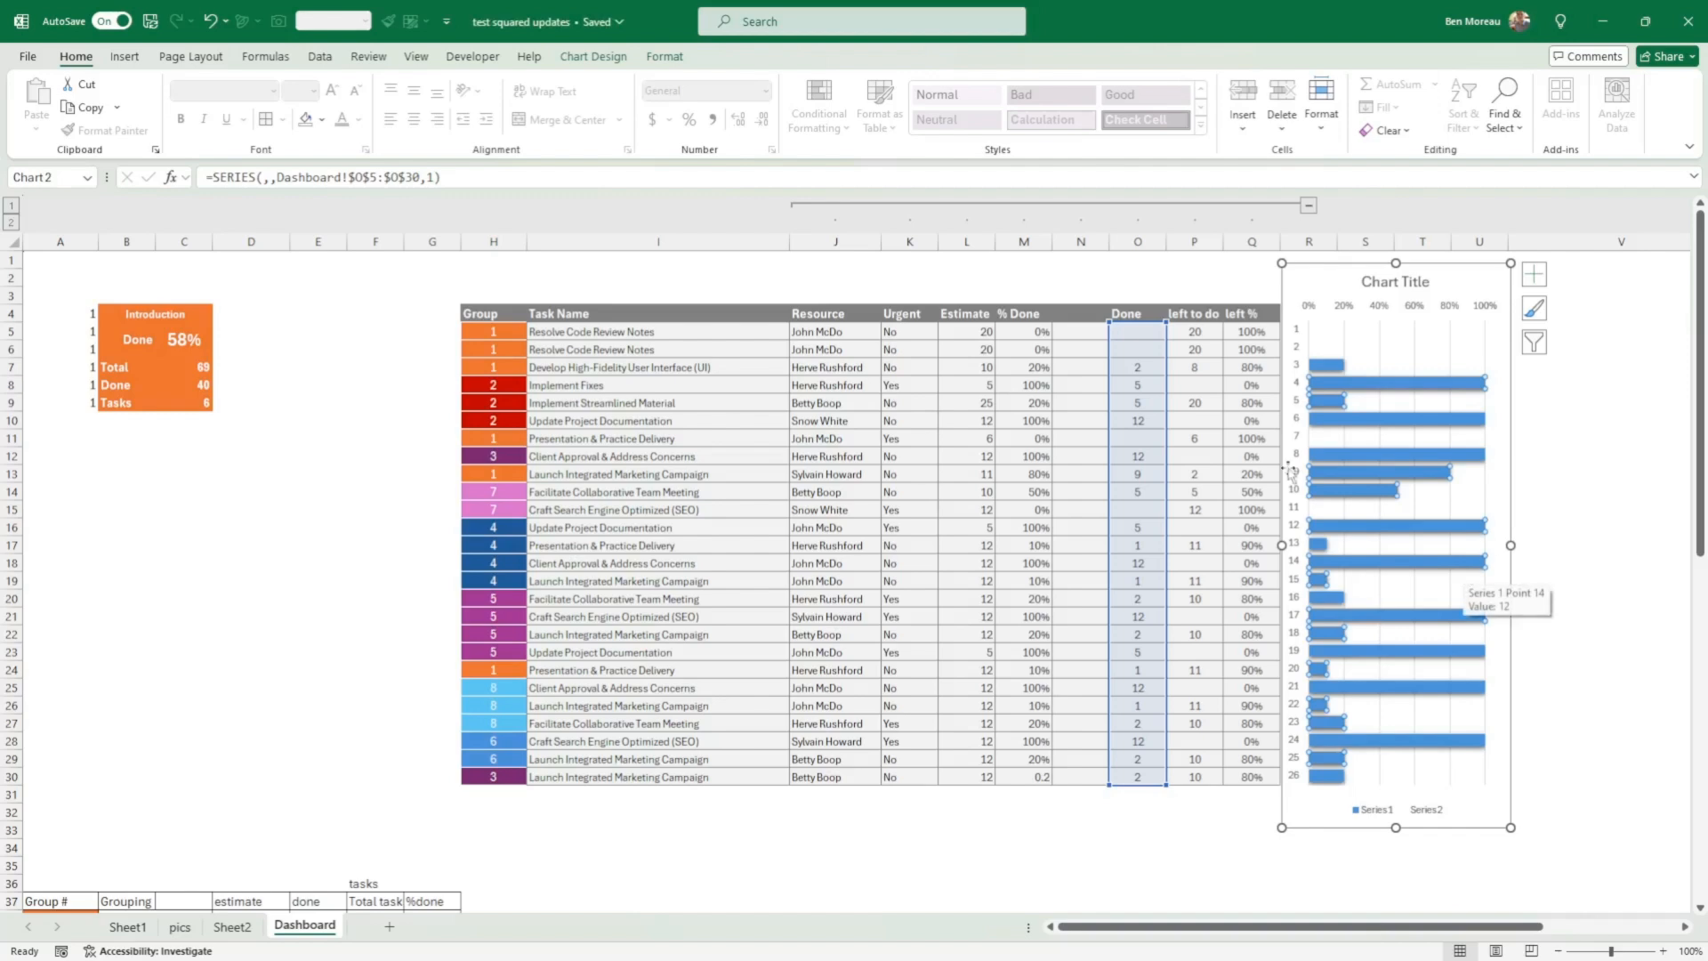
click(1216, 831)
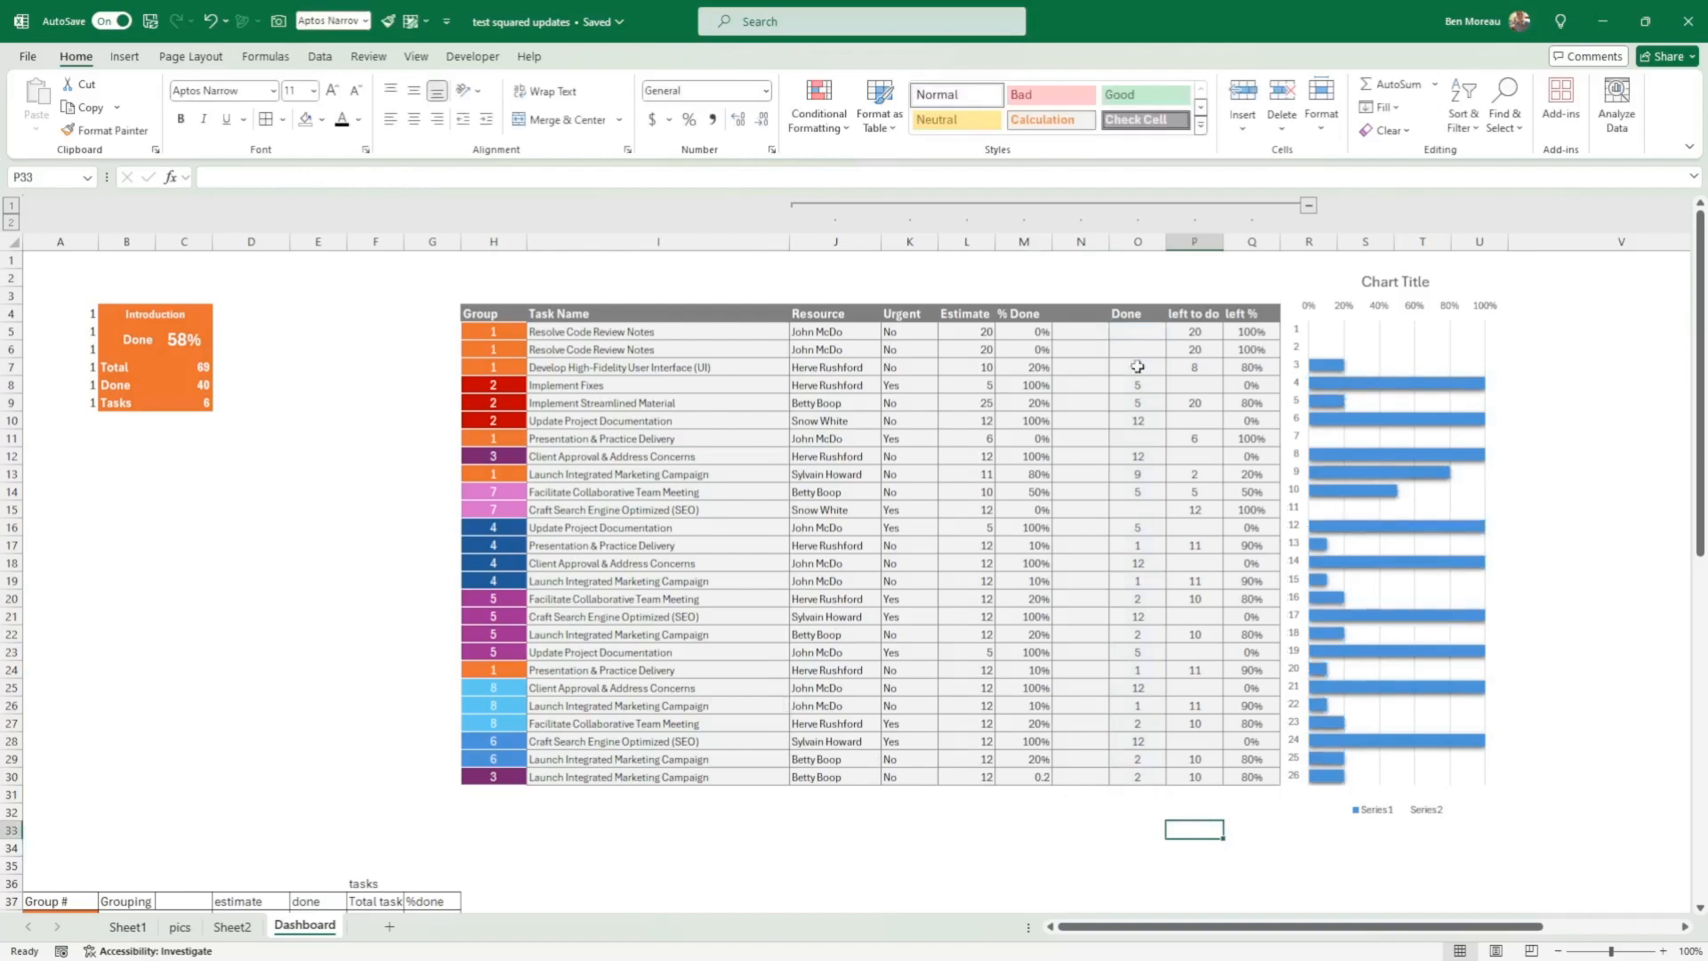
Step: Insert a 100% Stacked Bar chart from the Done and left to do columns, range O4:P30 including headers
drag(1130, 331, 1133, 778)
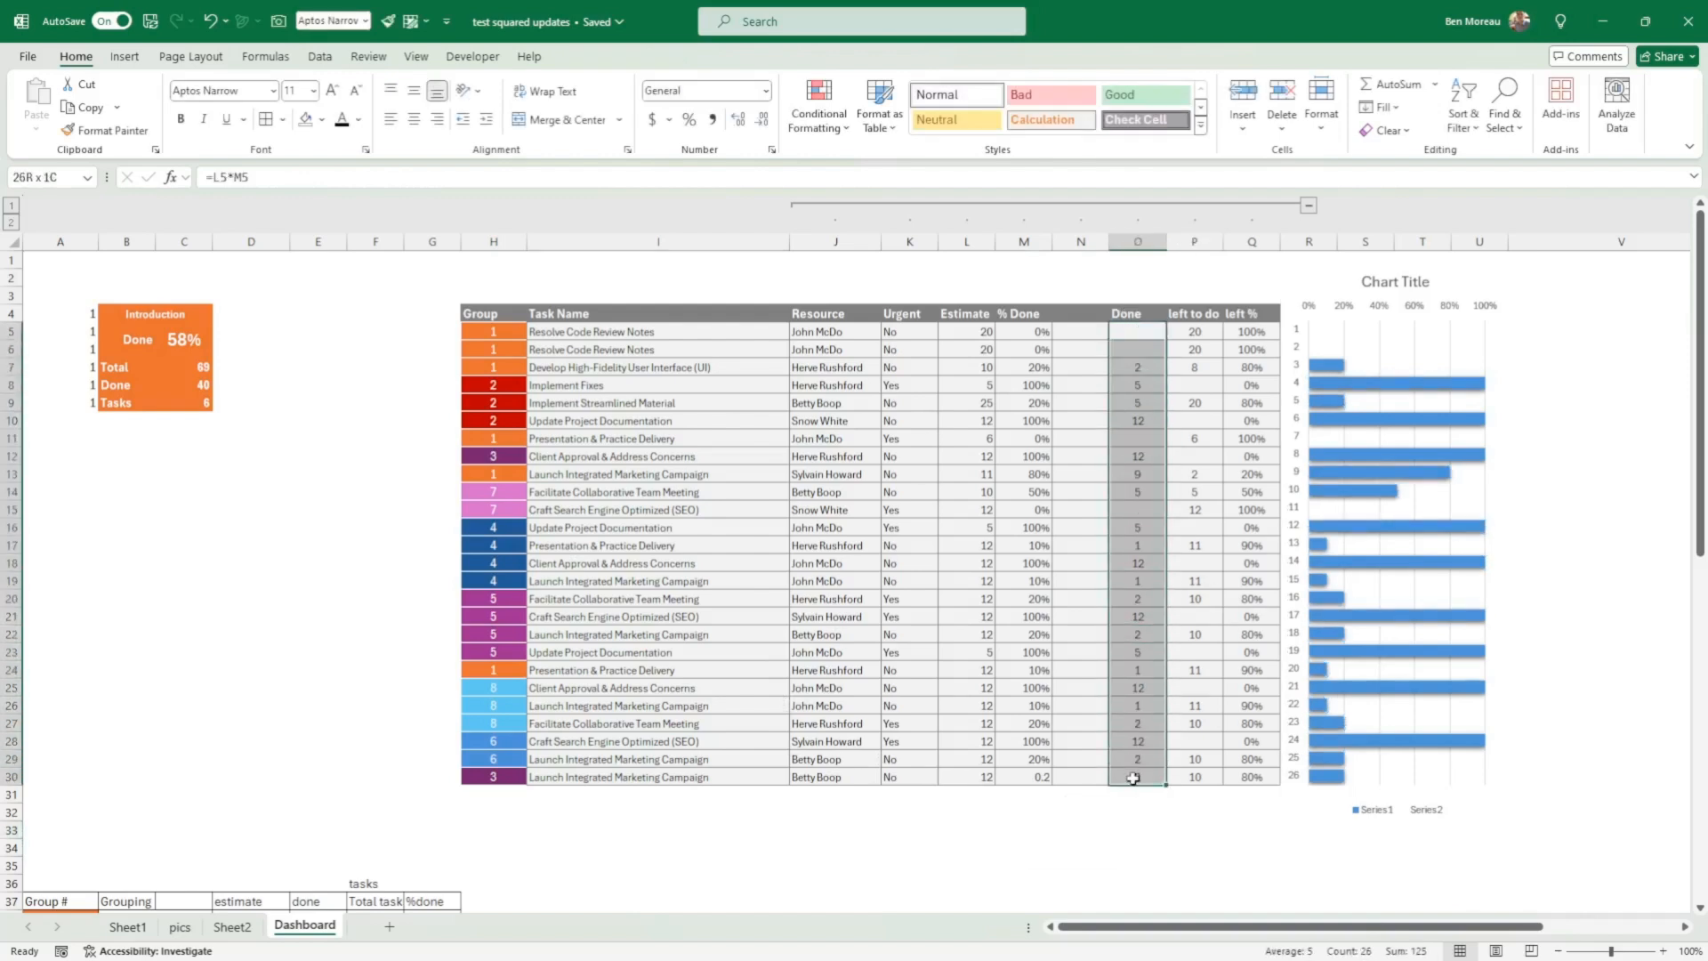
drag(1148, 777, 1195, 777)
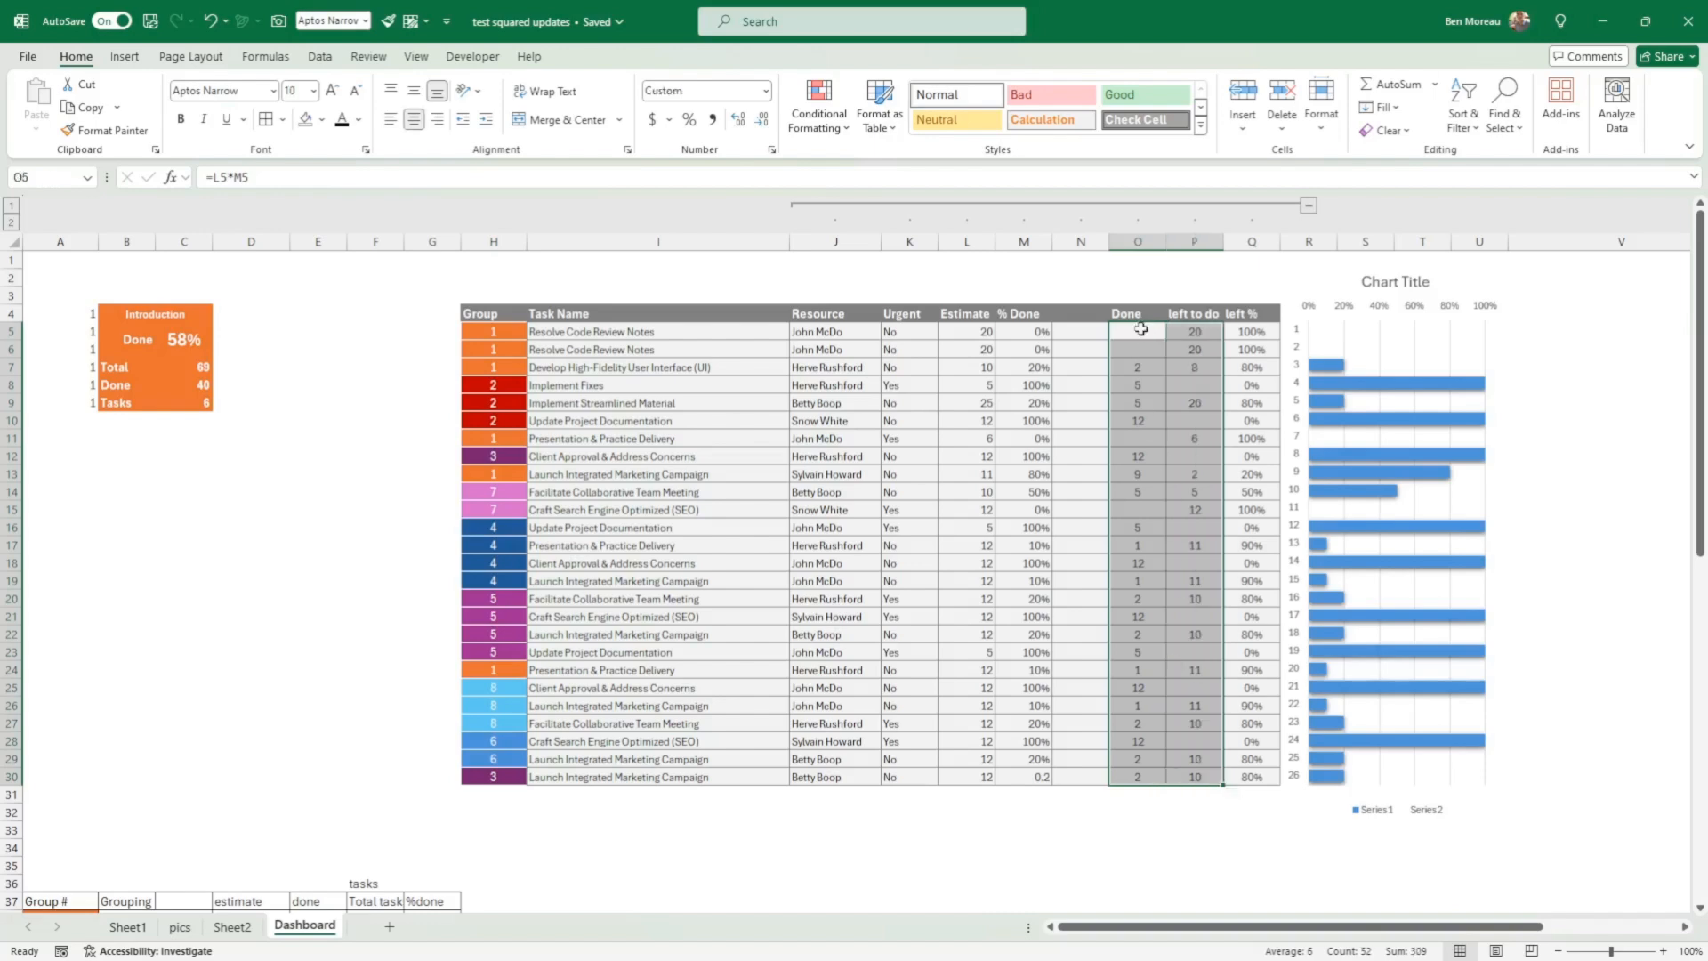
drag(1138, 315, 1187, 776)
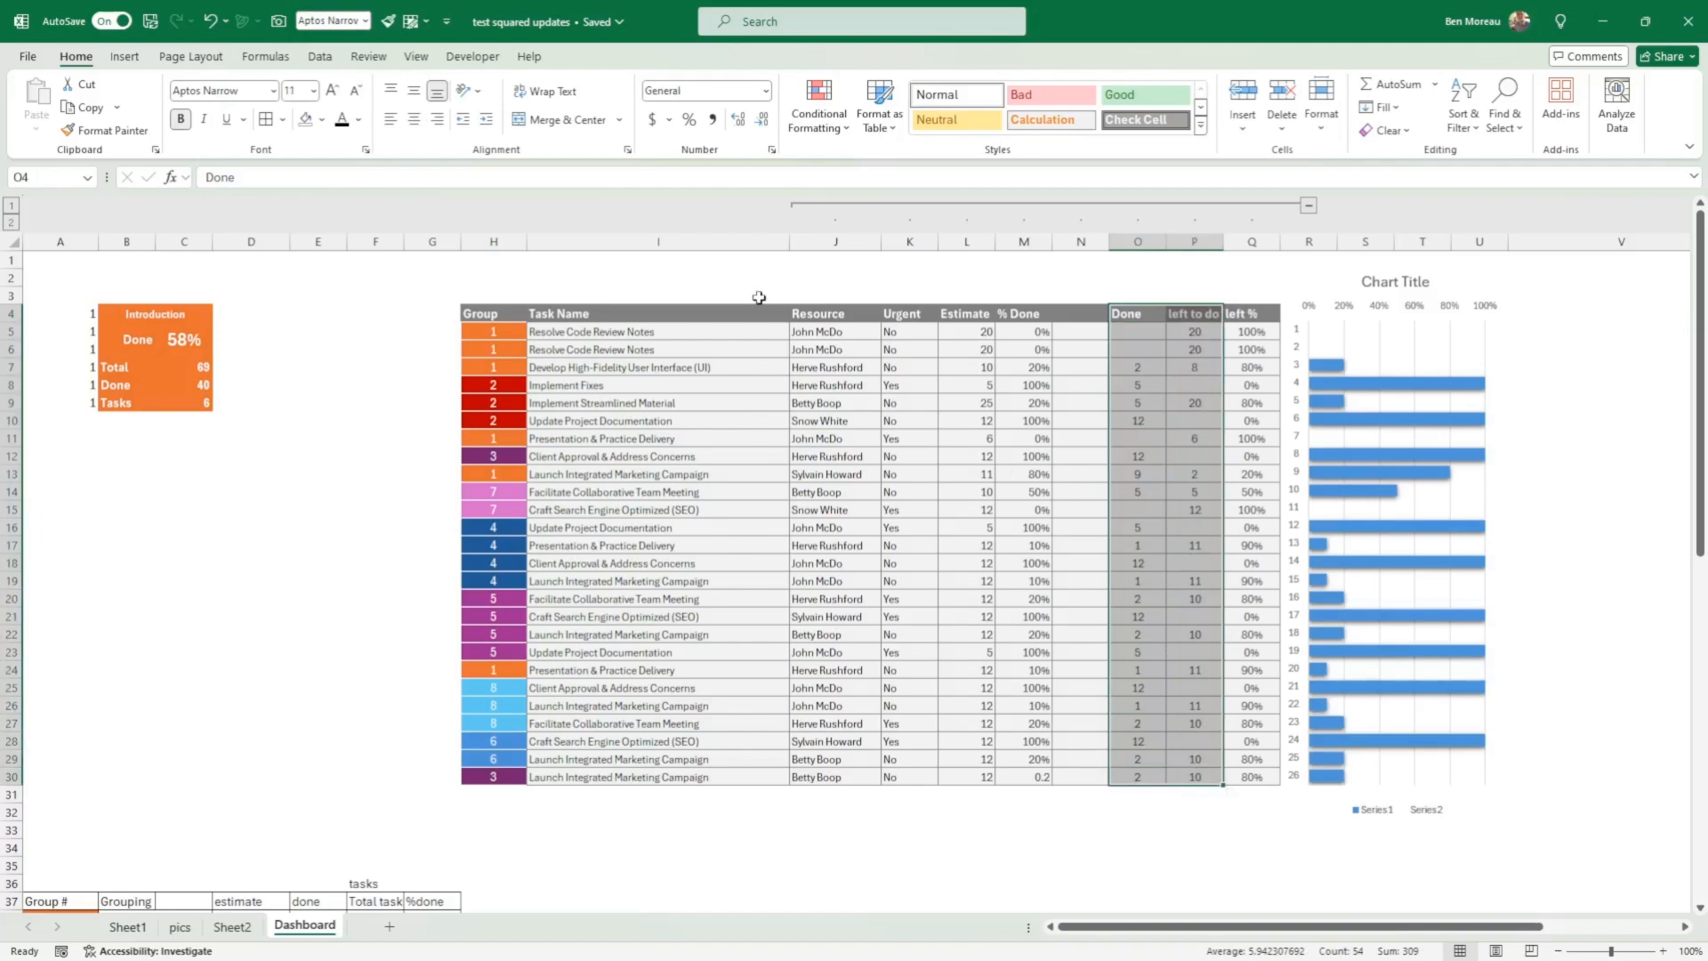
click(125, 59)
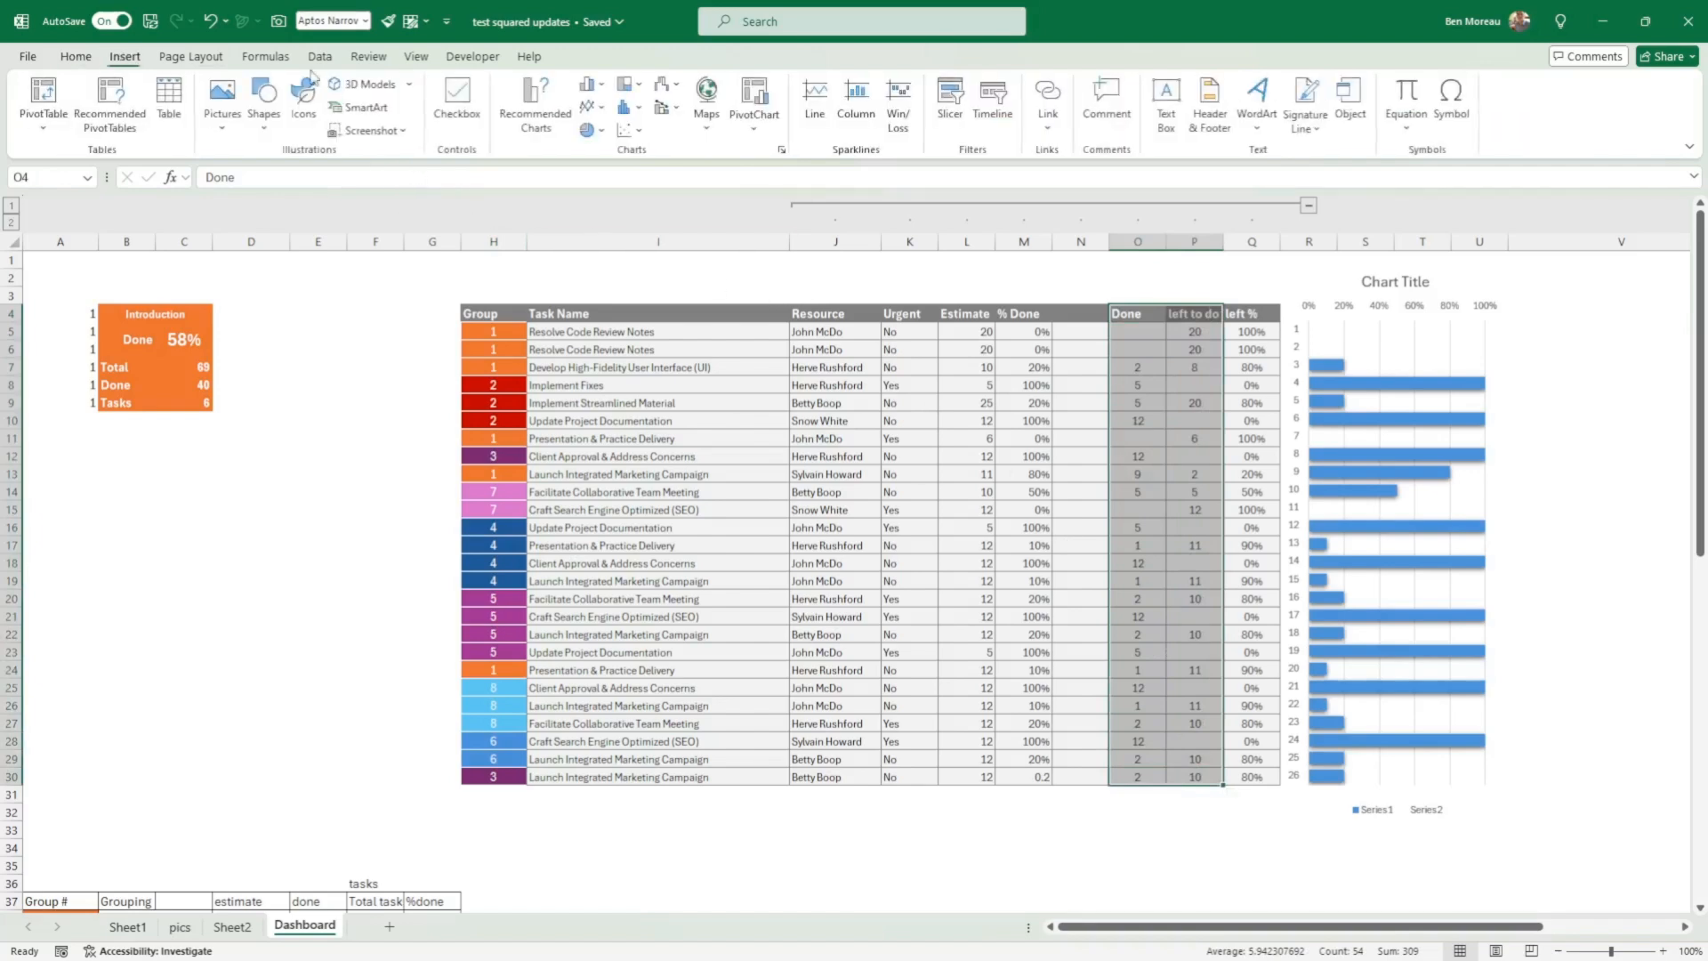
click(530, 108)
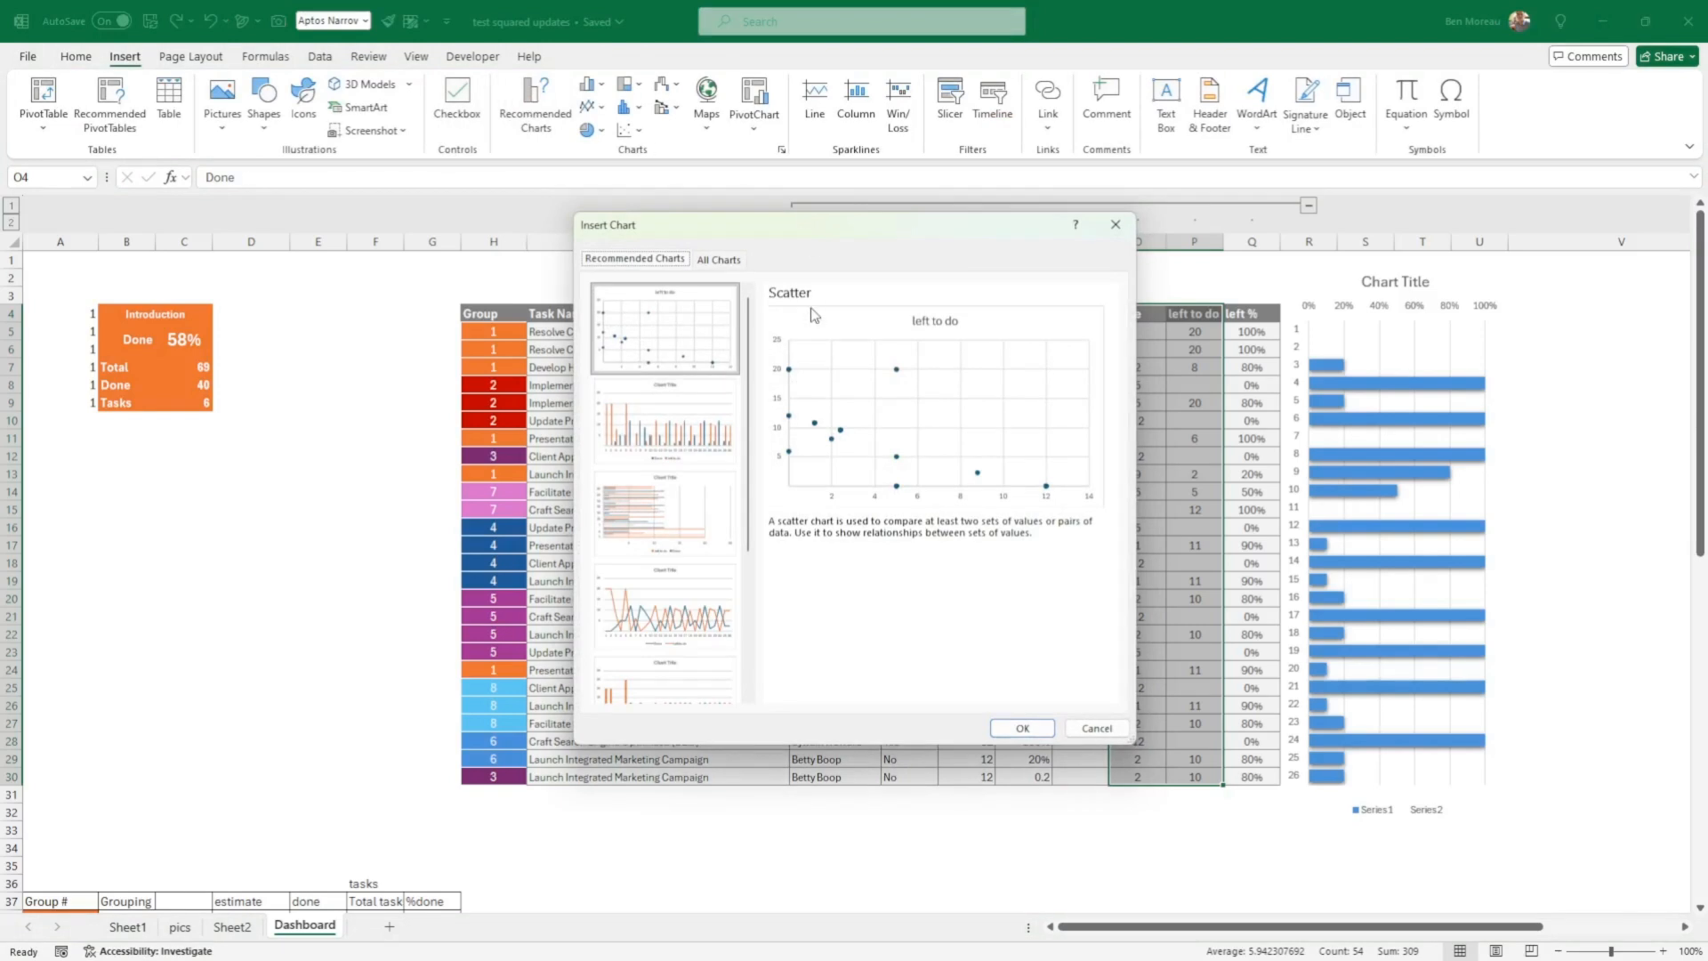
scroll(703, 383, down, 3)
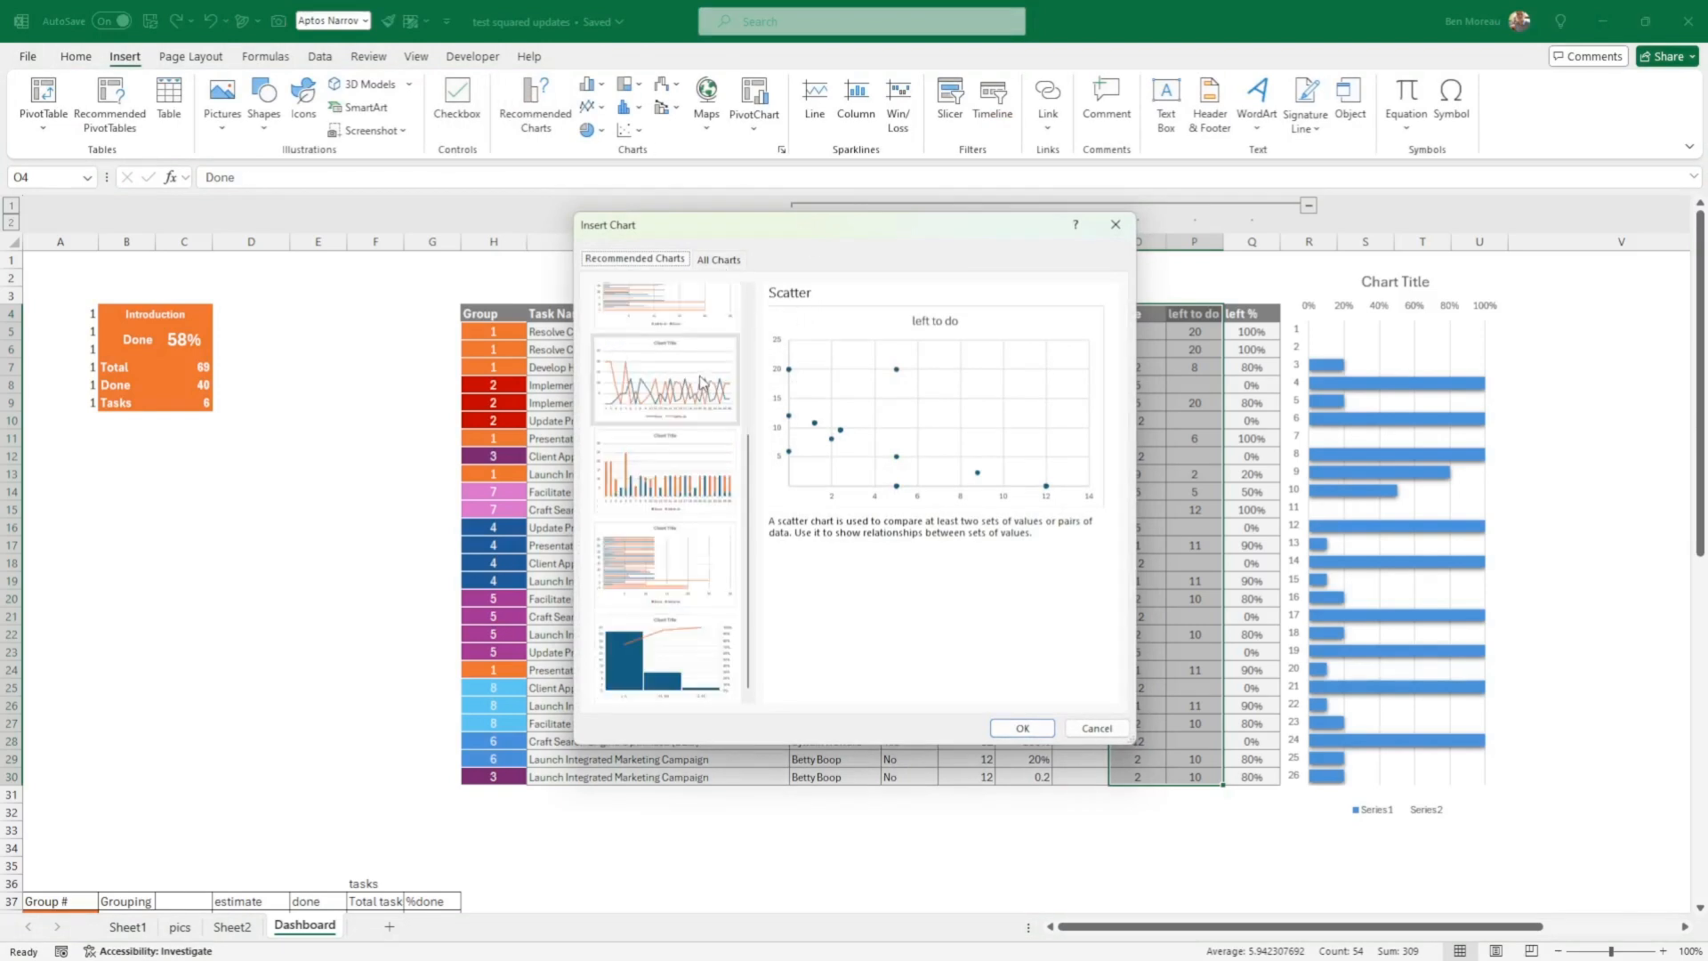
click(716, 260)
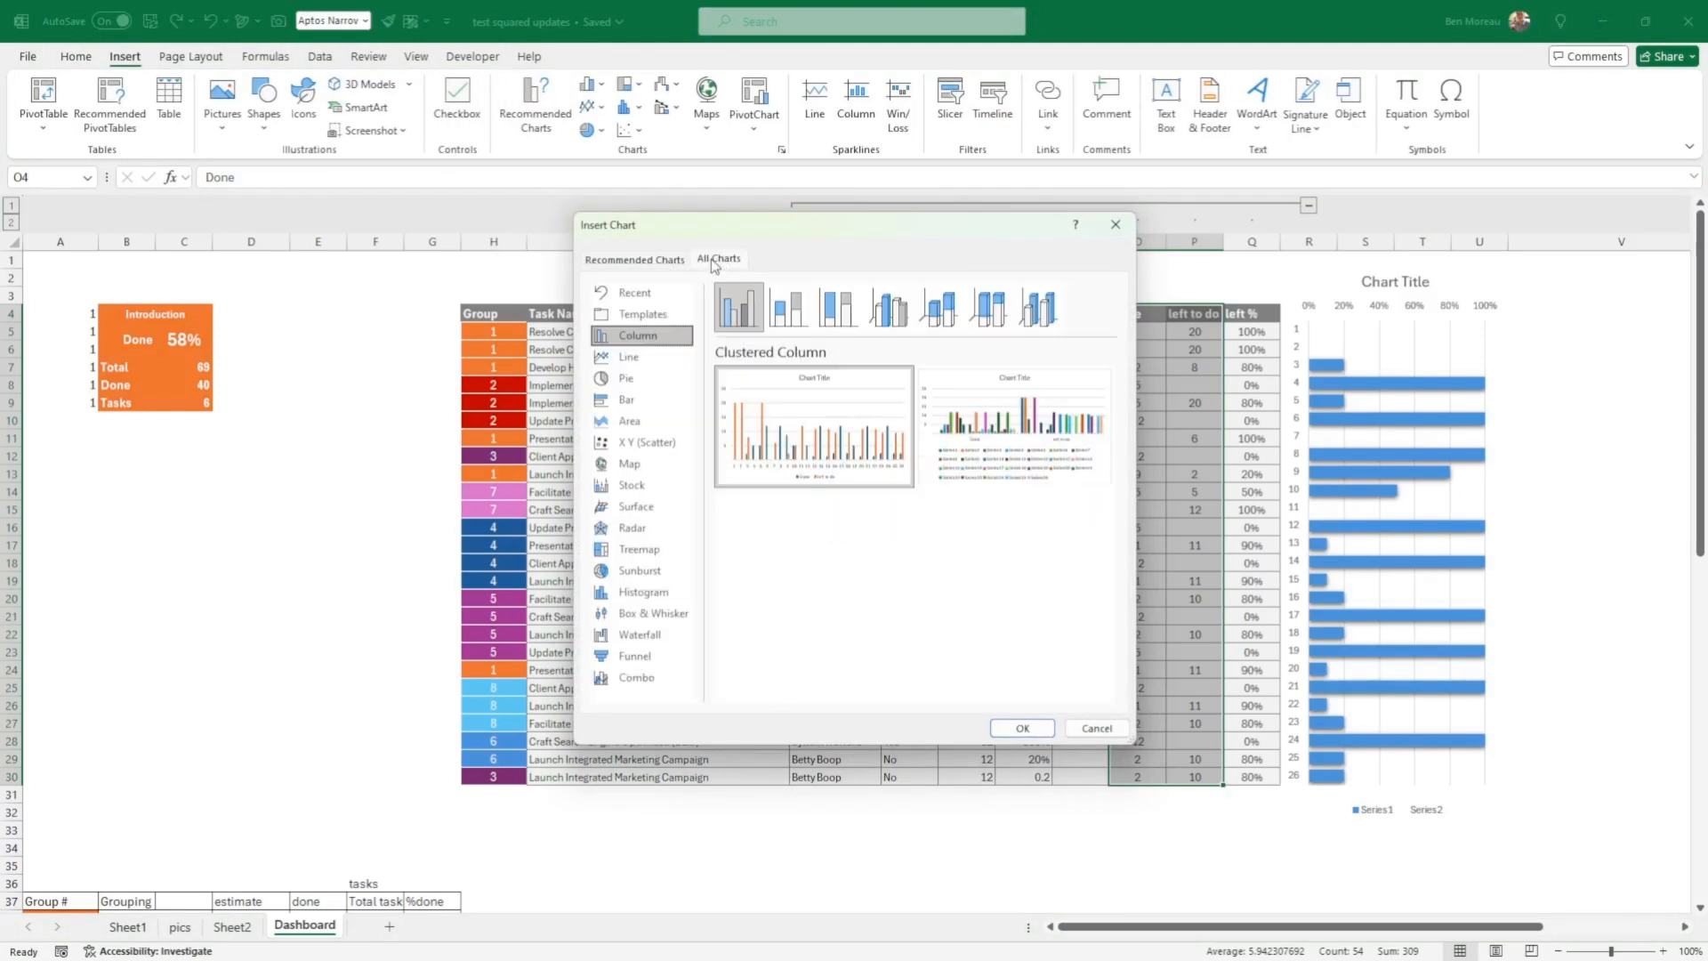
click(627, 402)
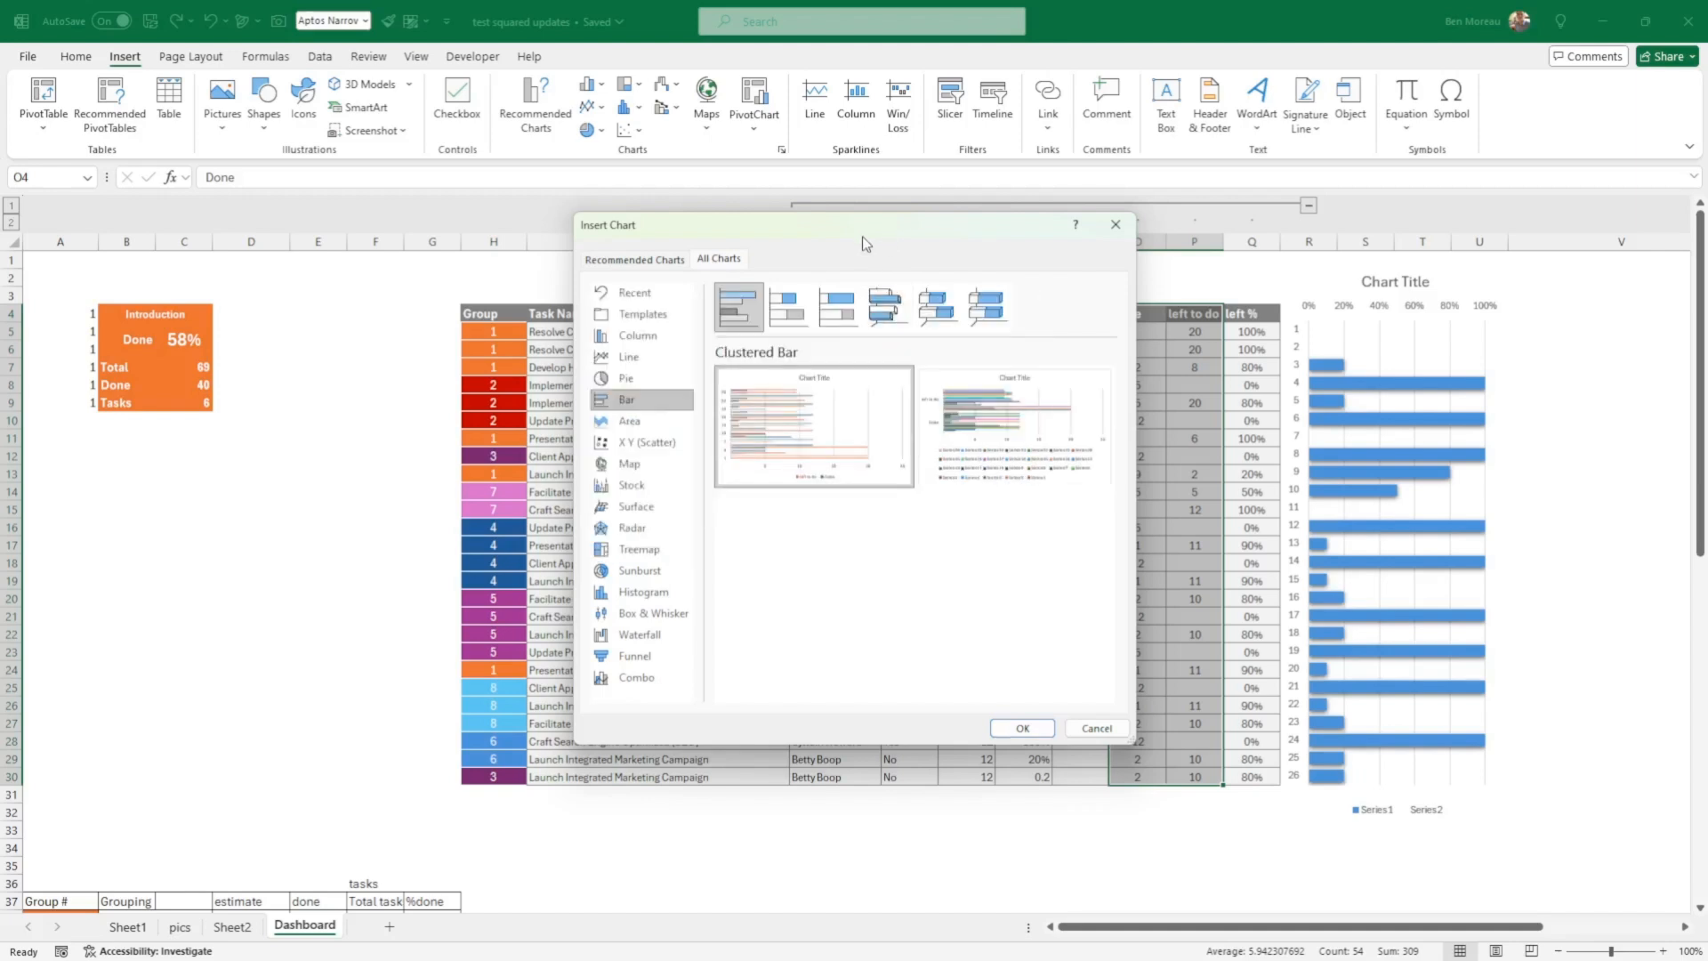
click(790, 311)
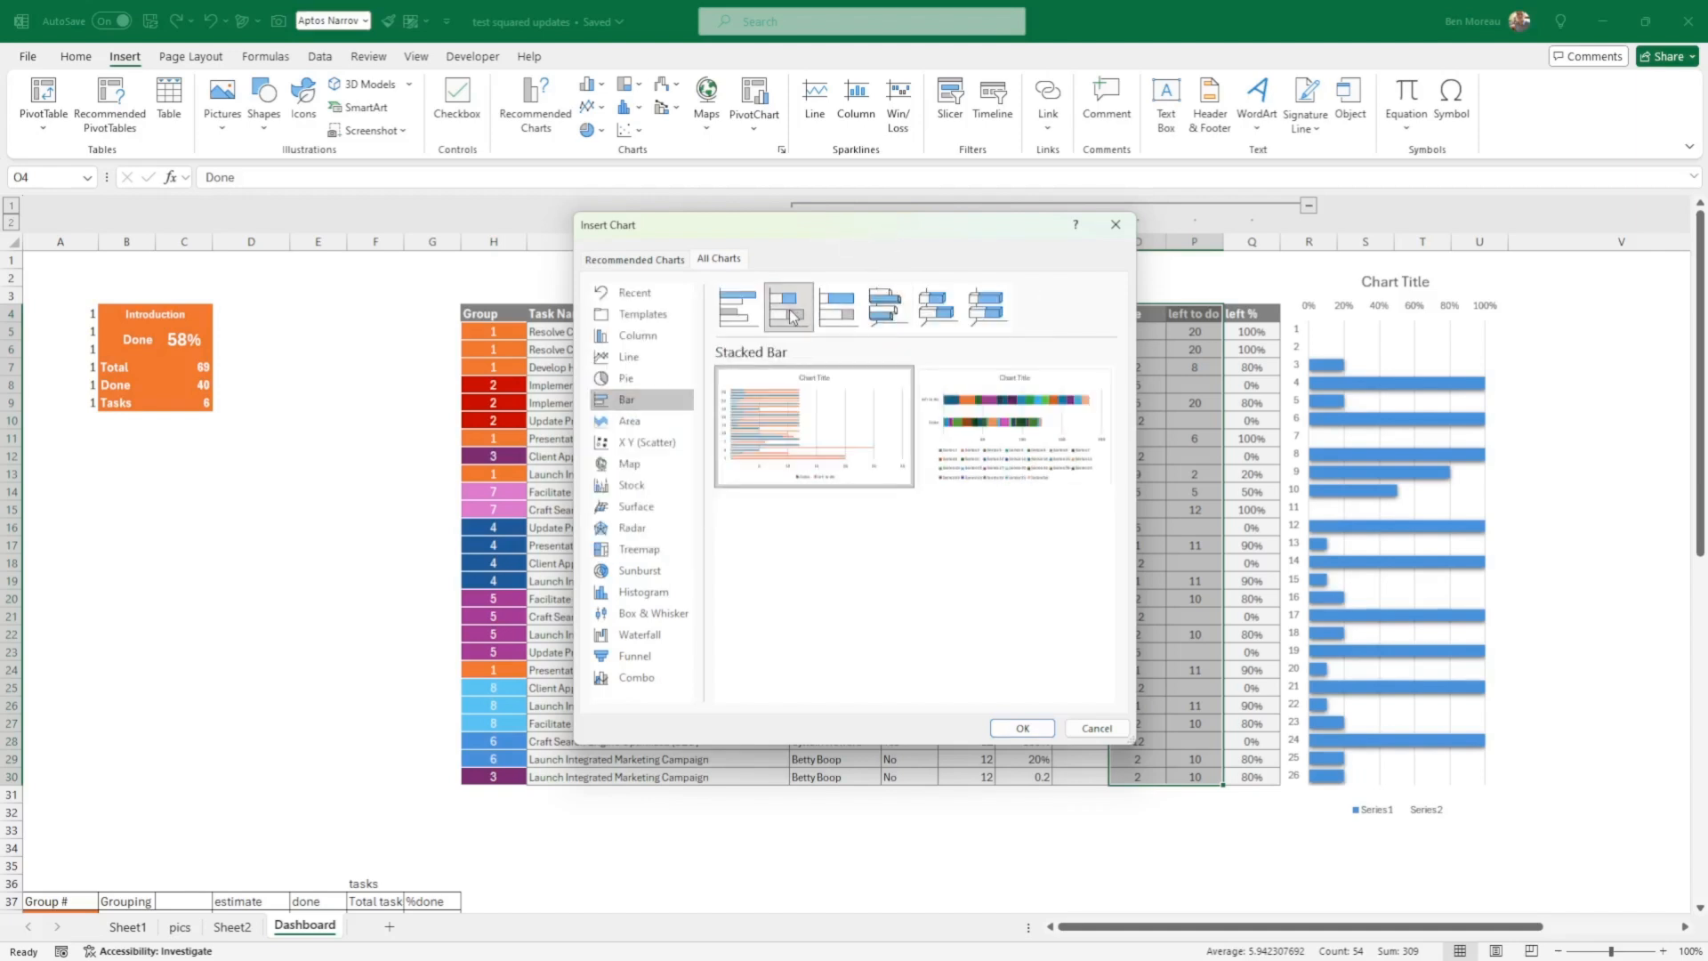
mouse_move(791, 436)
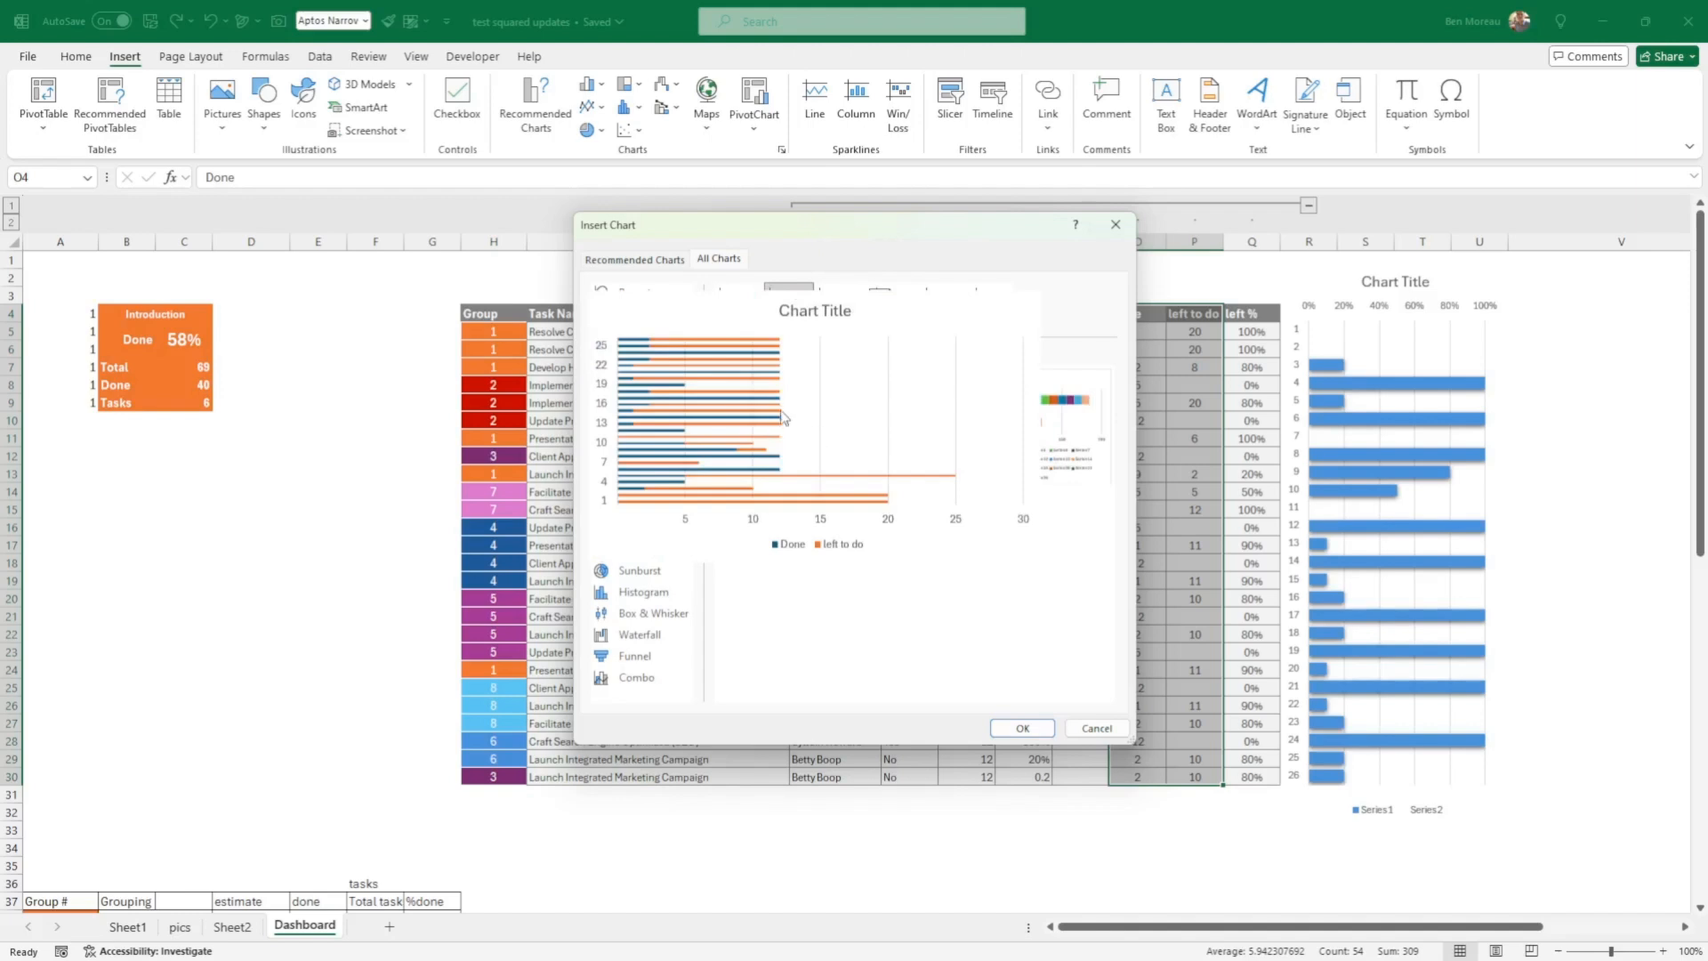
click(840, 313)
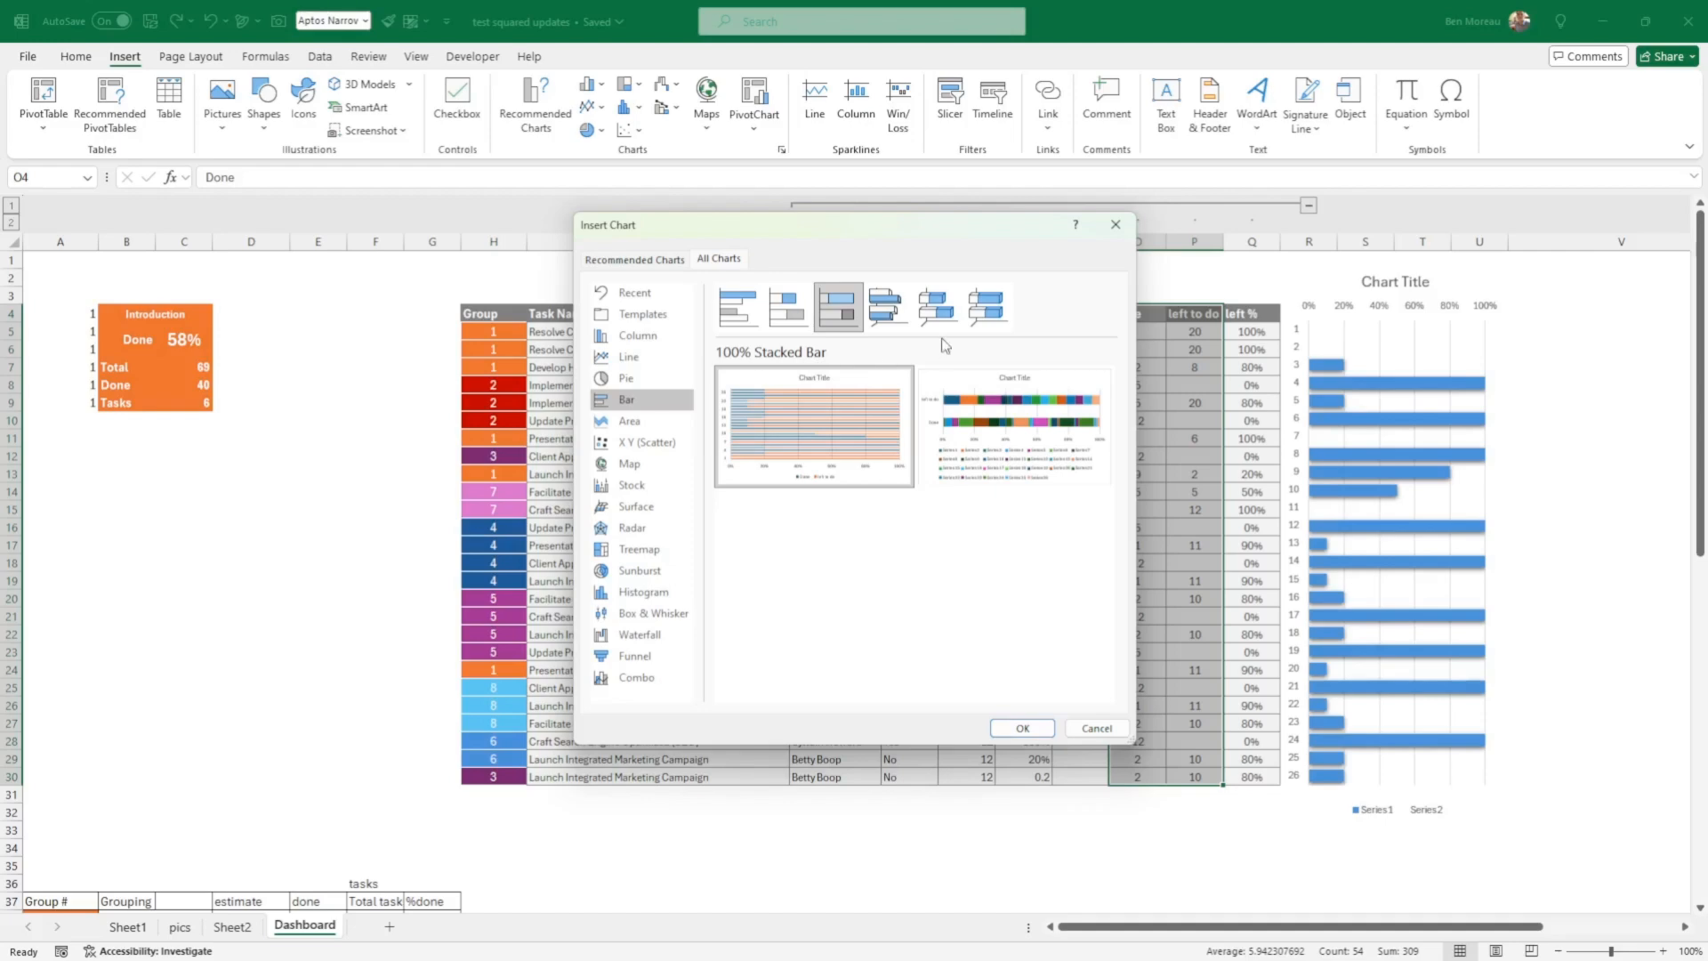
click(1023, 728)
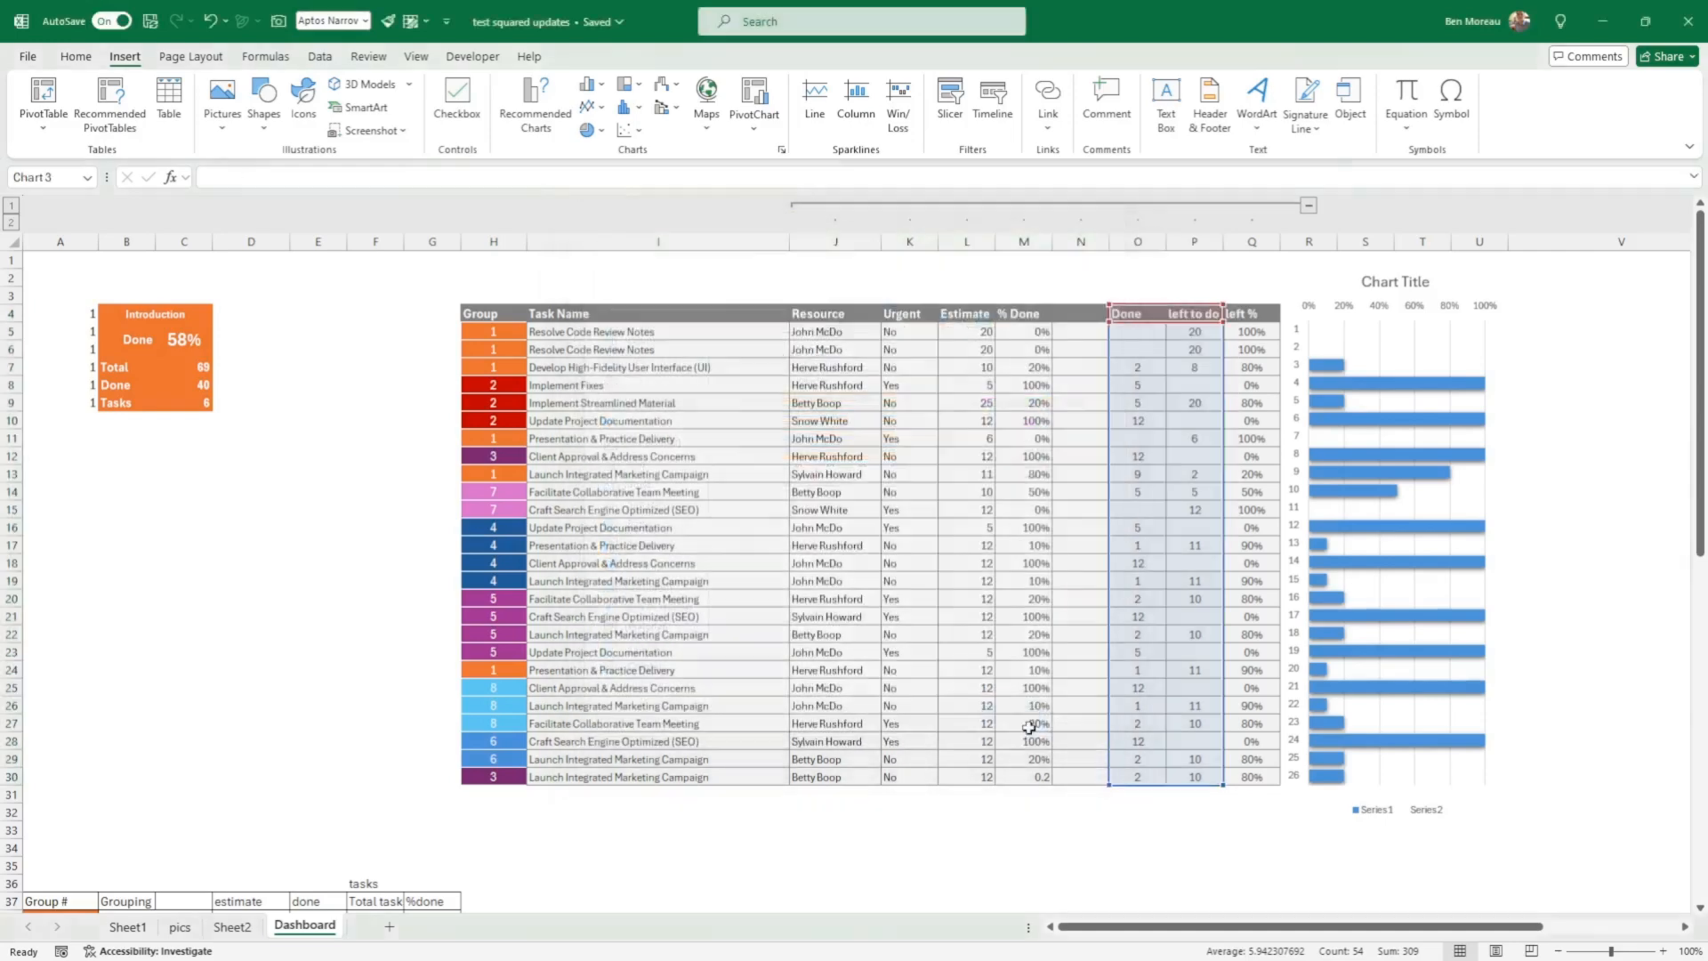
Step: Place the new chart over the task table and stretch it to span from about row 3 to row 34
drag(1070, 709, 910, 857)
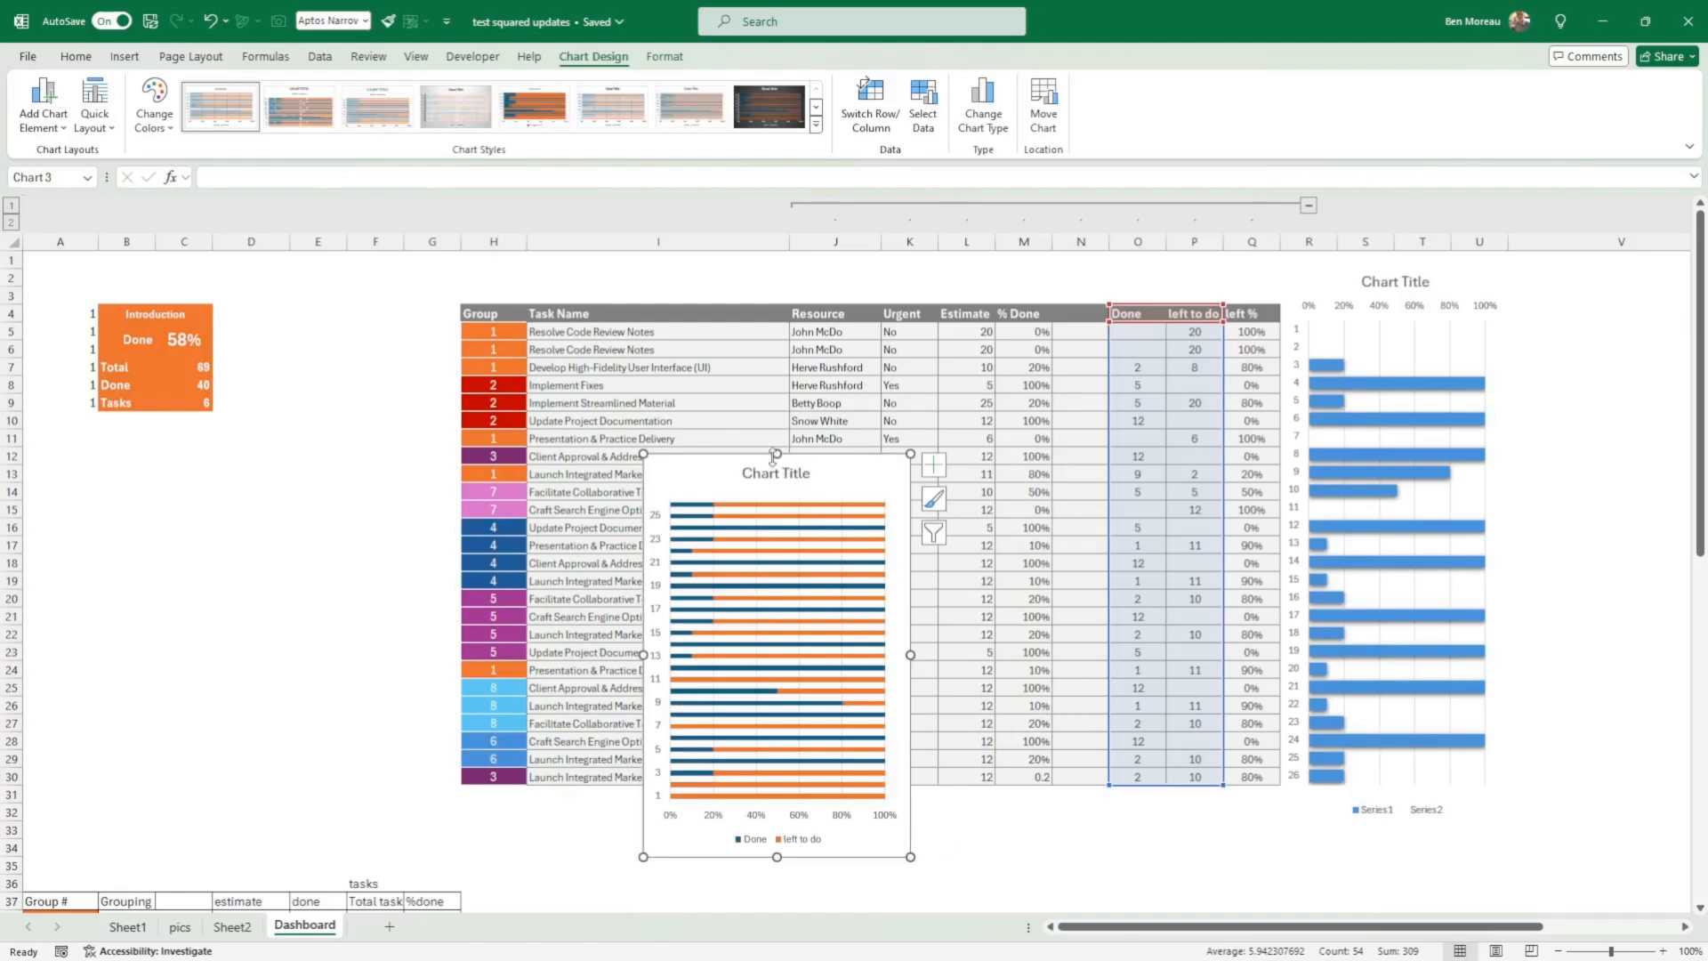
drag(775, 453, 765, 283)
mouse_move(790, 349)
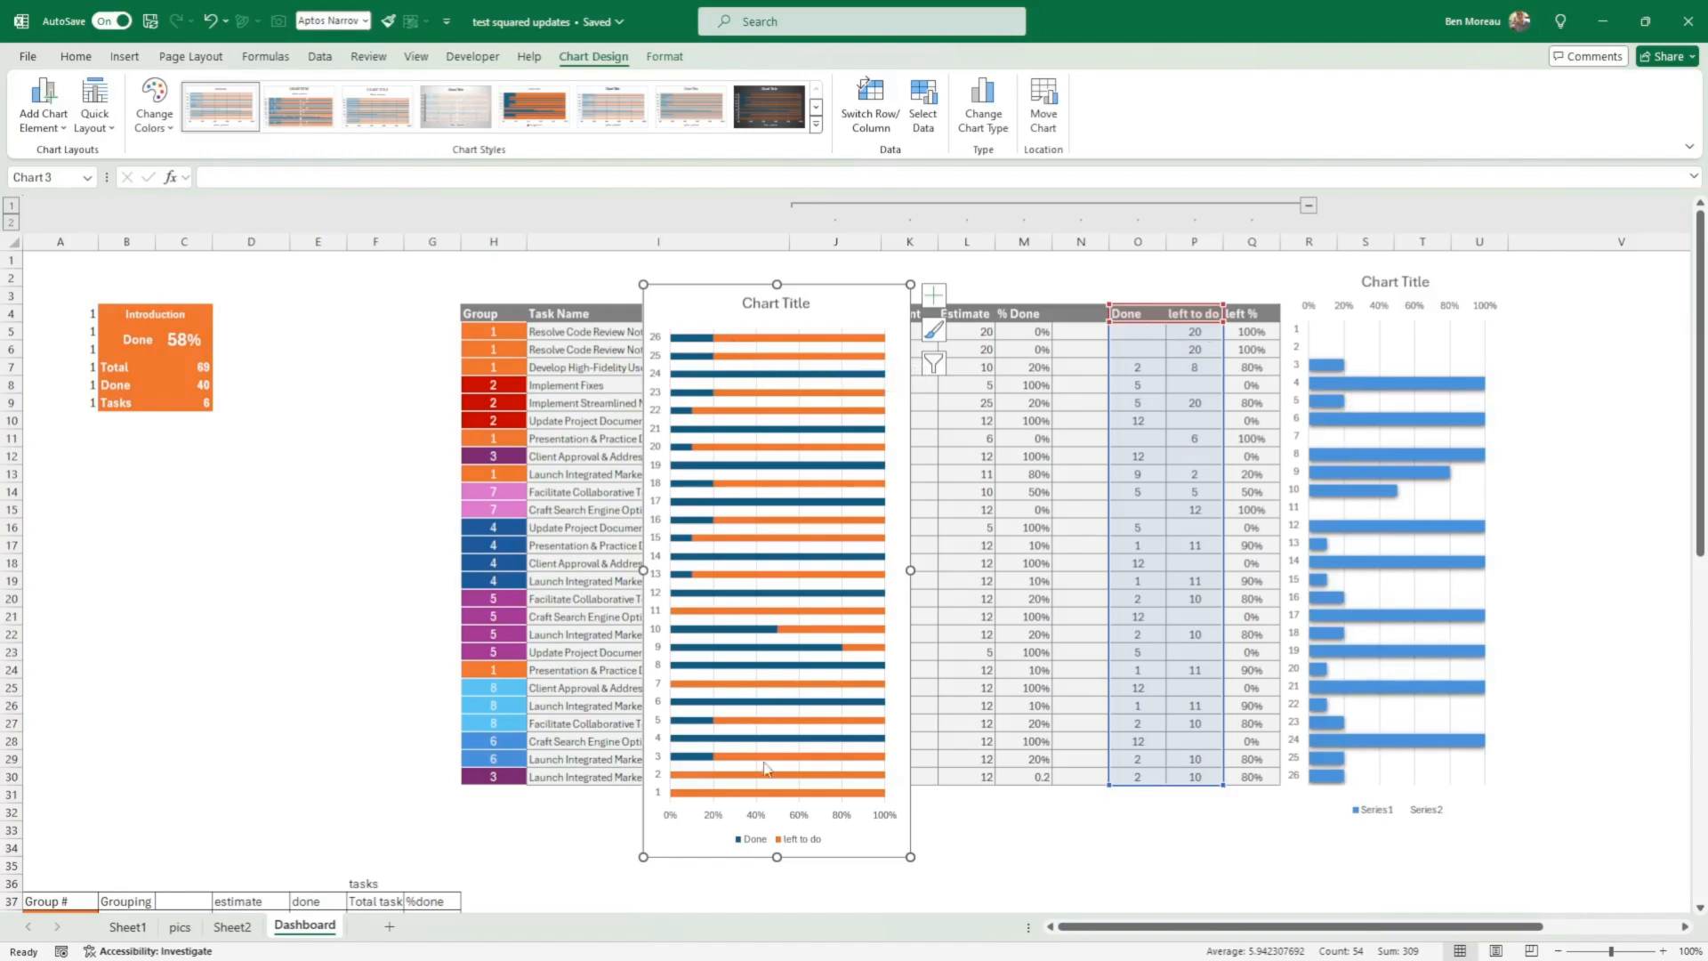
Step: Set the gap width of the new chart's left to do series to 50%
click(737, 487)
right_click(739, 486)
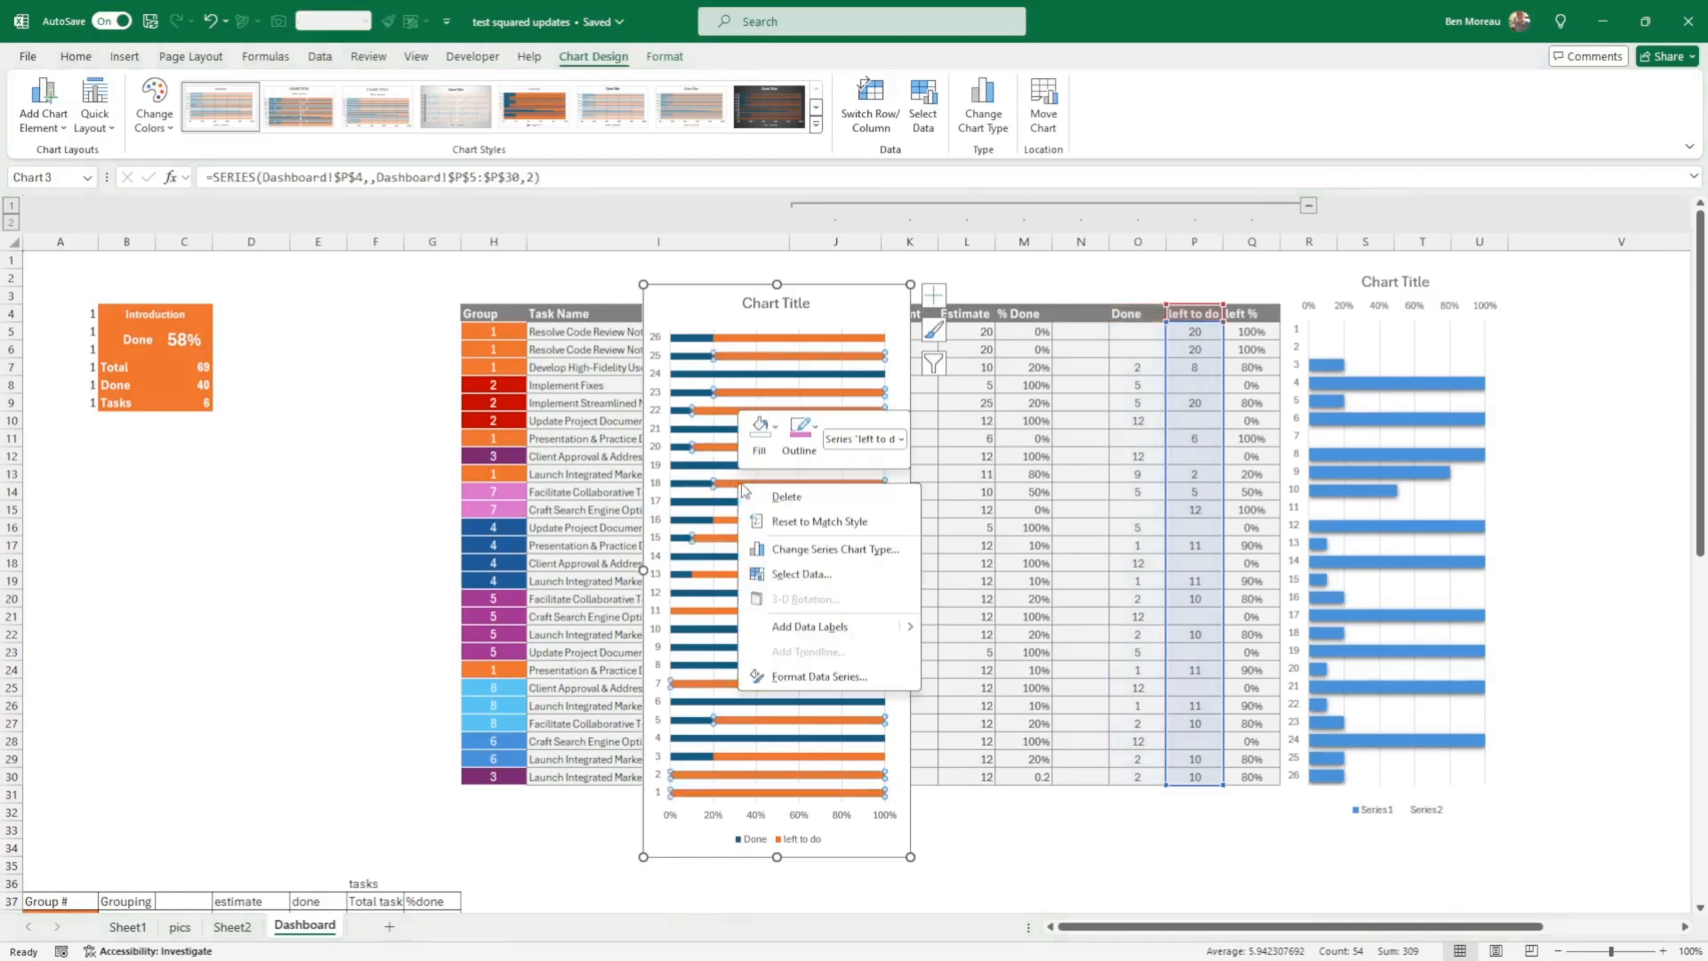
click(808, 677)
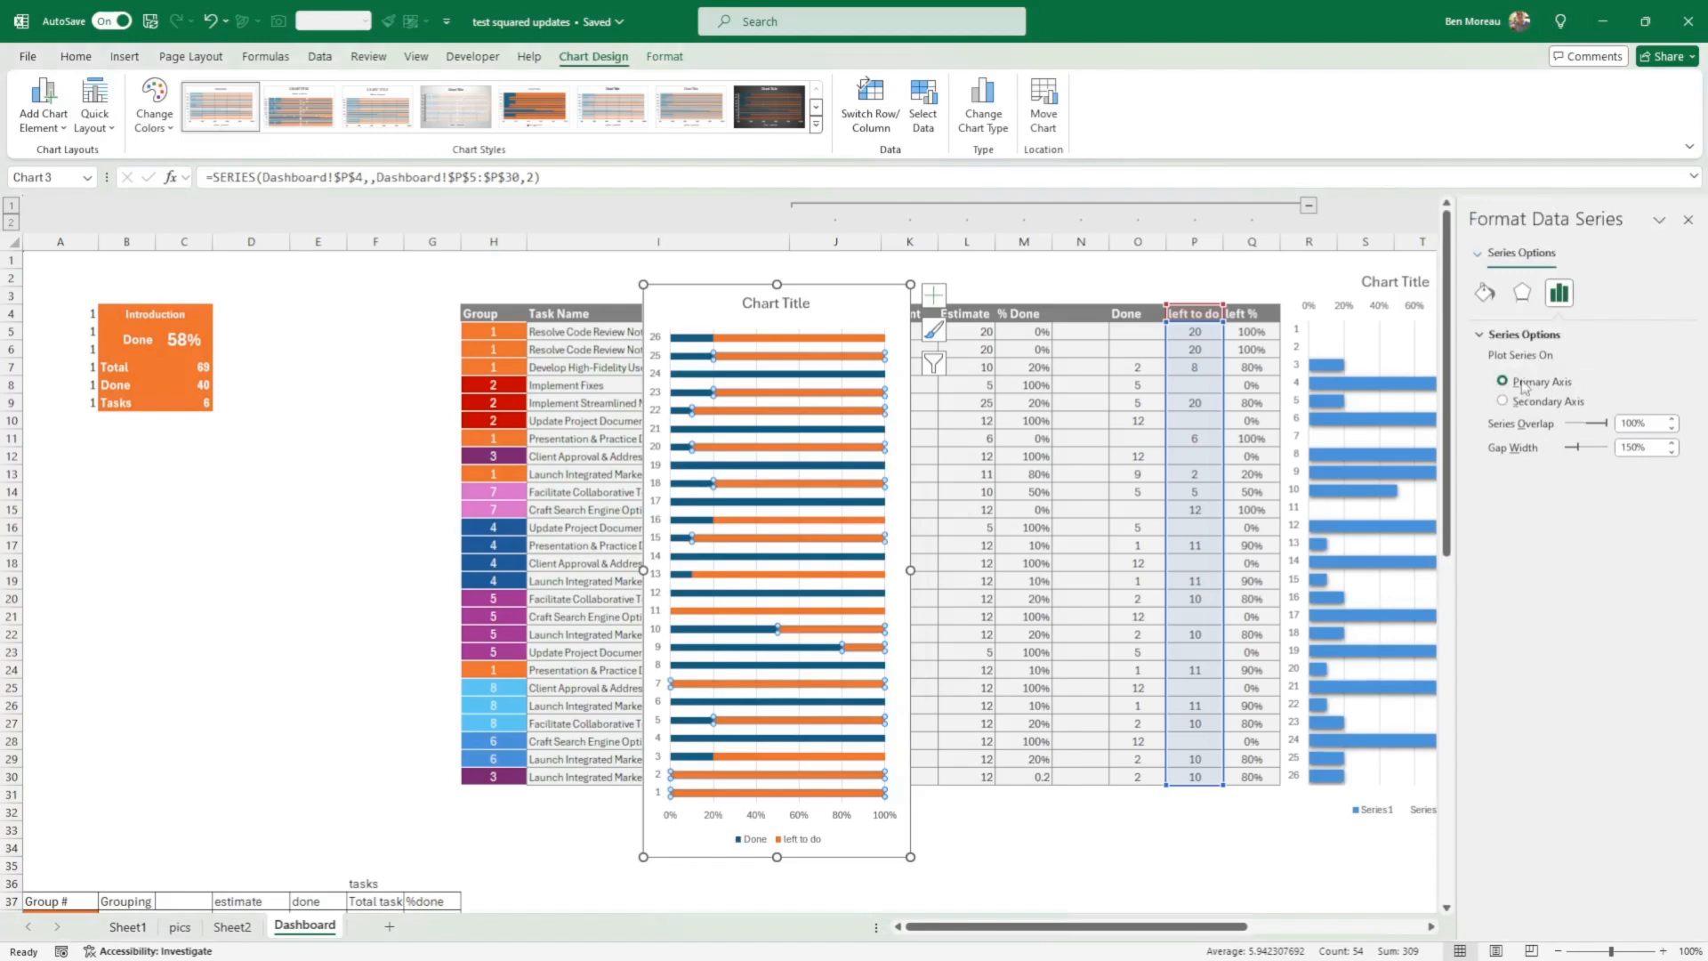
click(1491, 299)
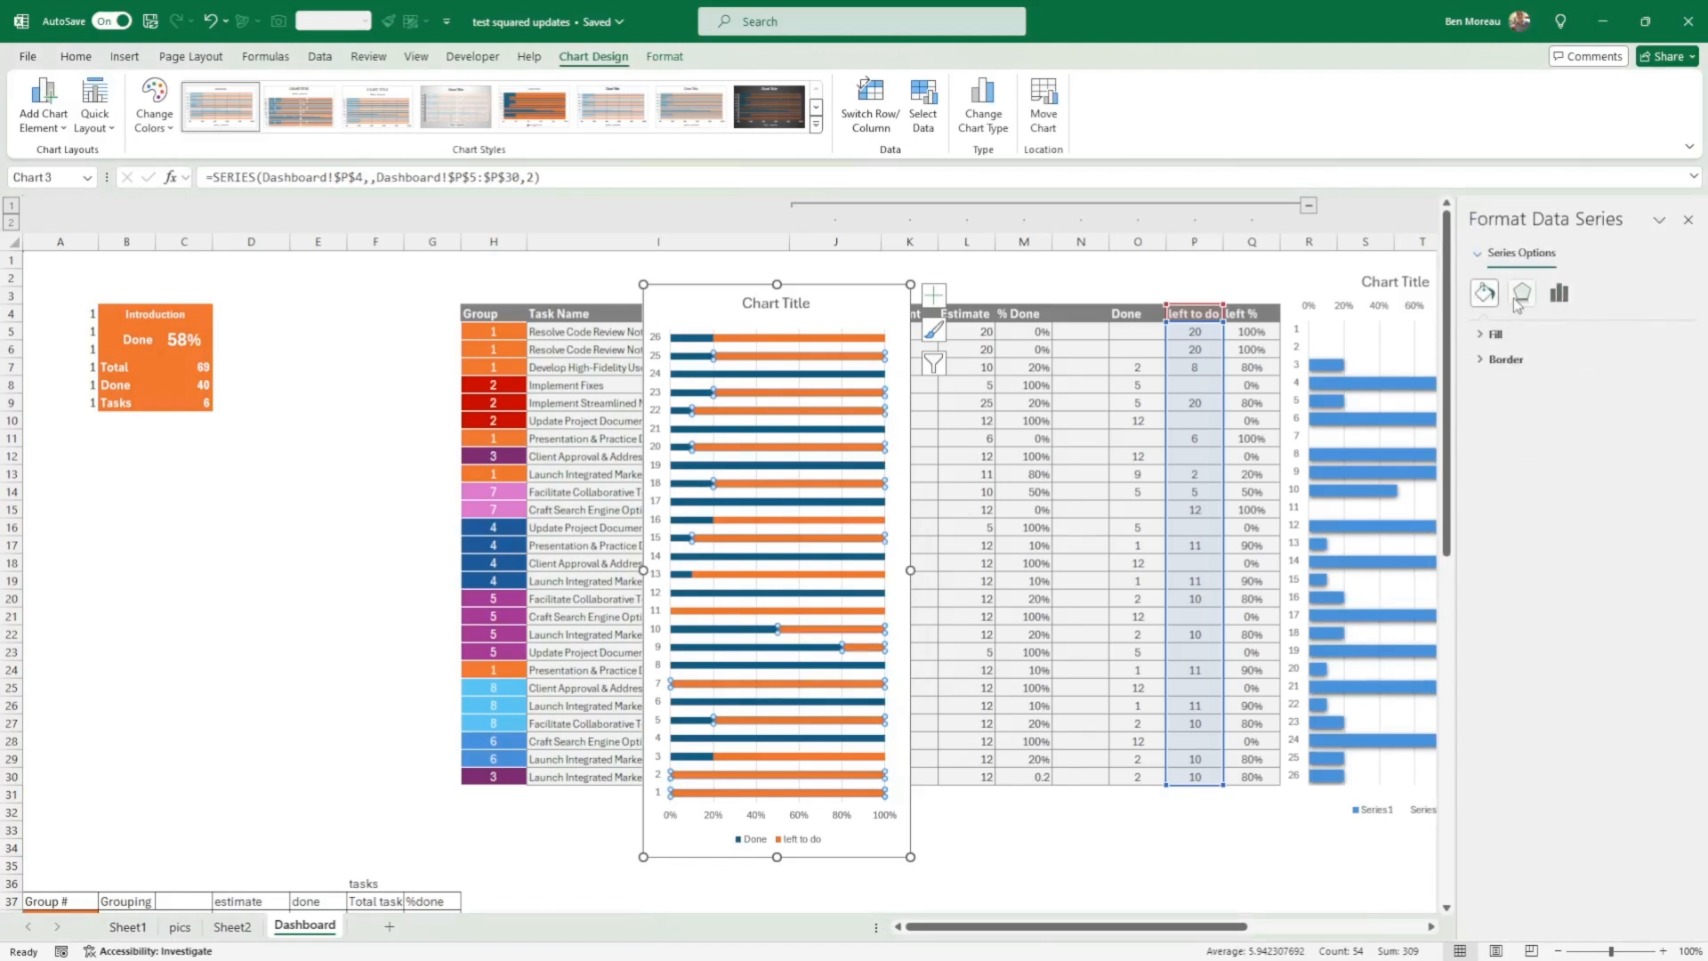
click(1516, 299)
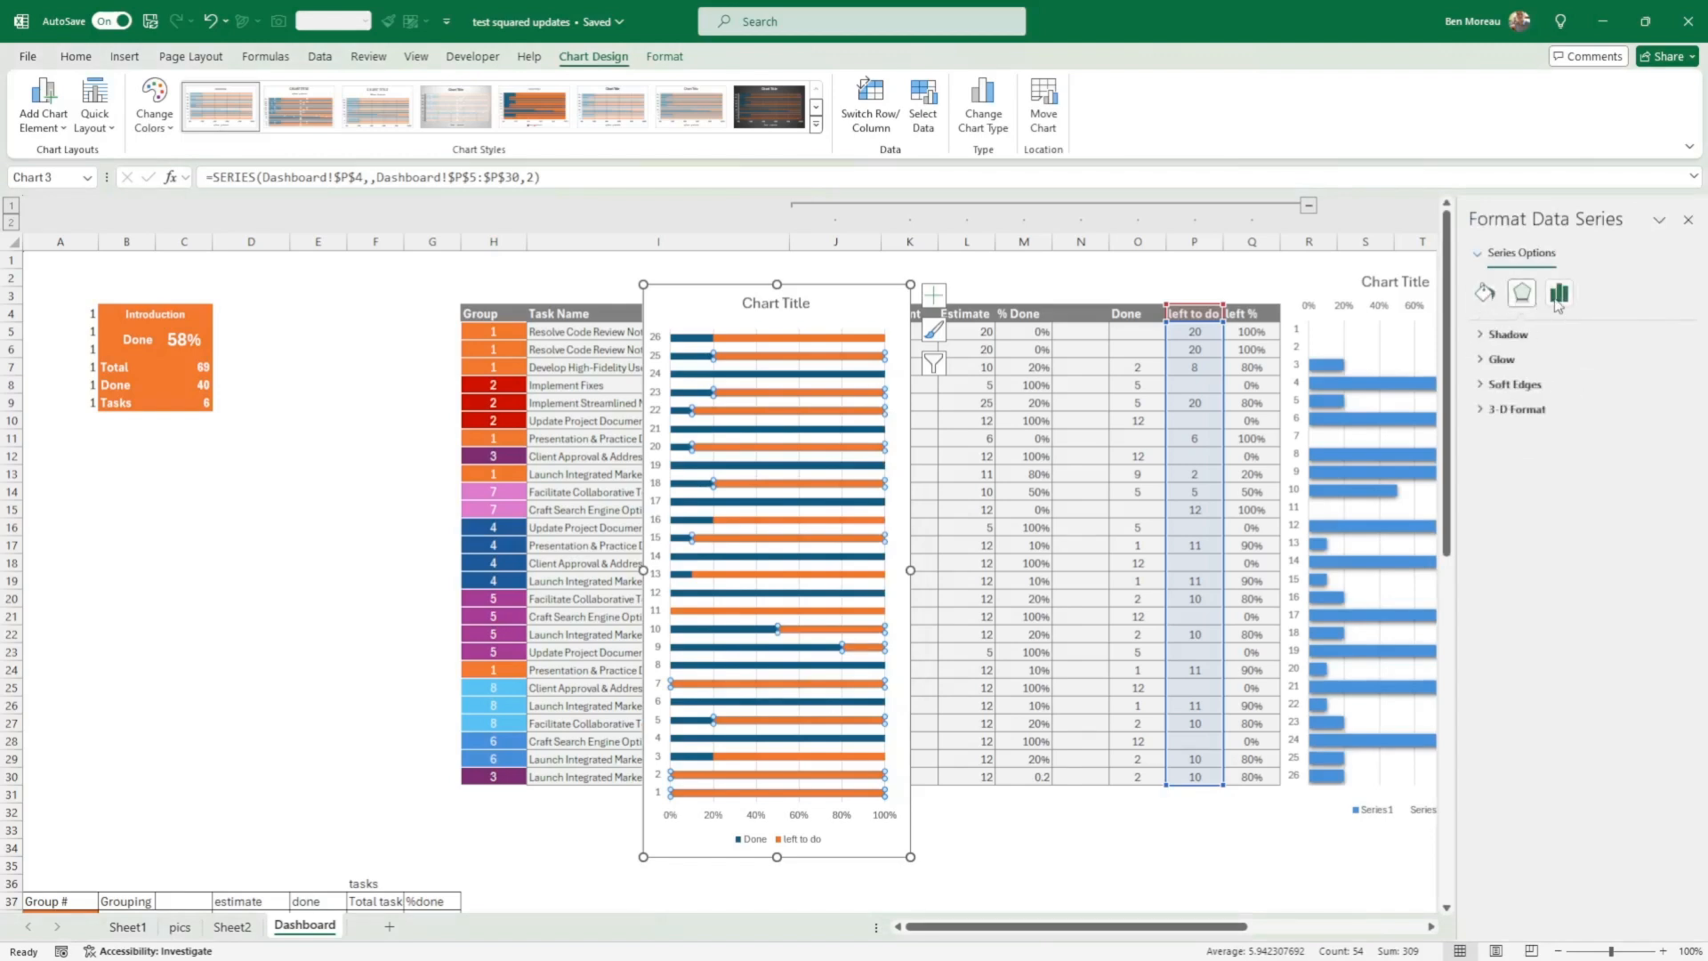
click(1558, 297)
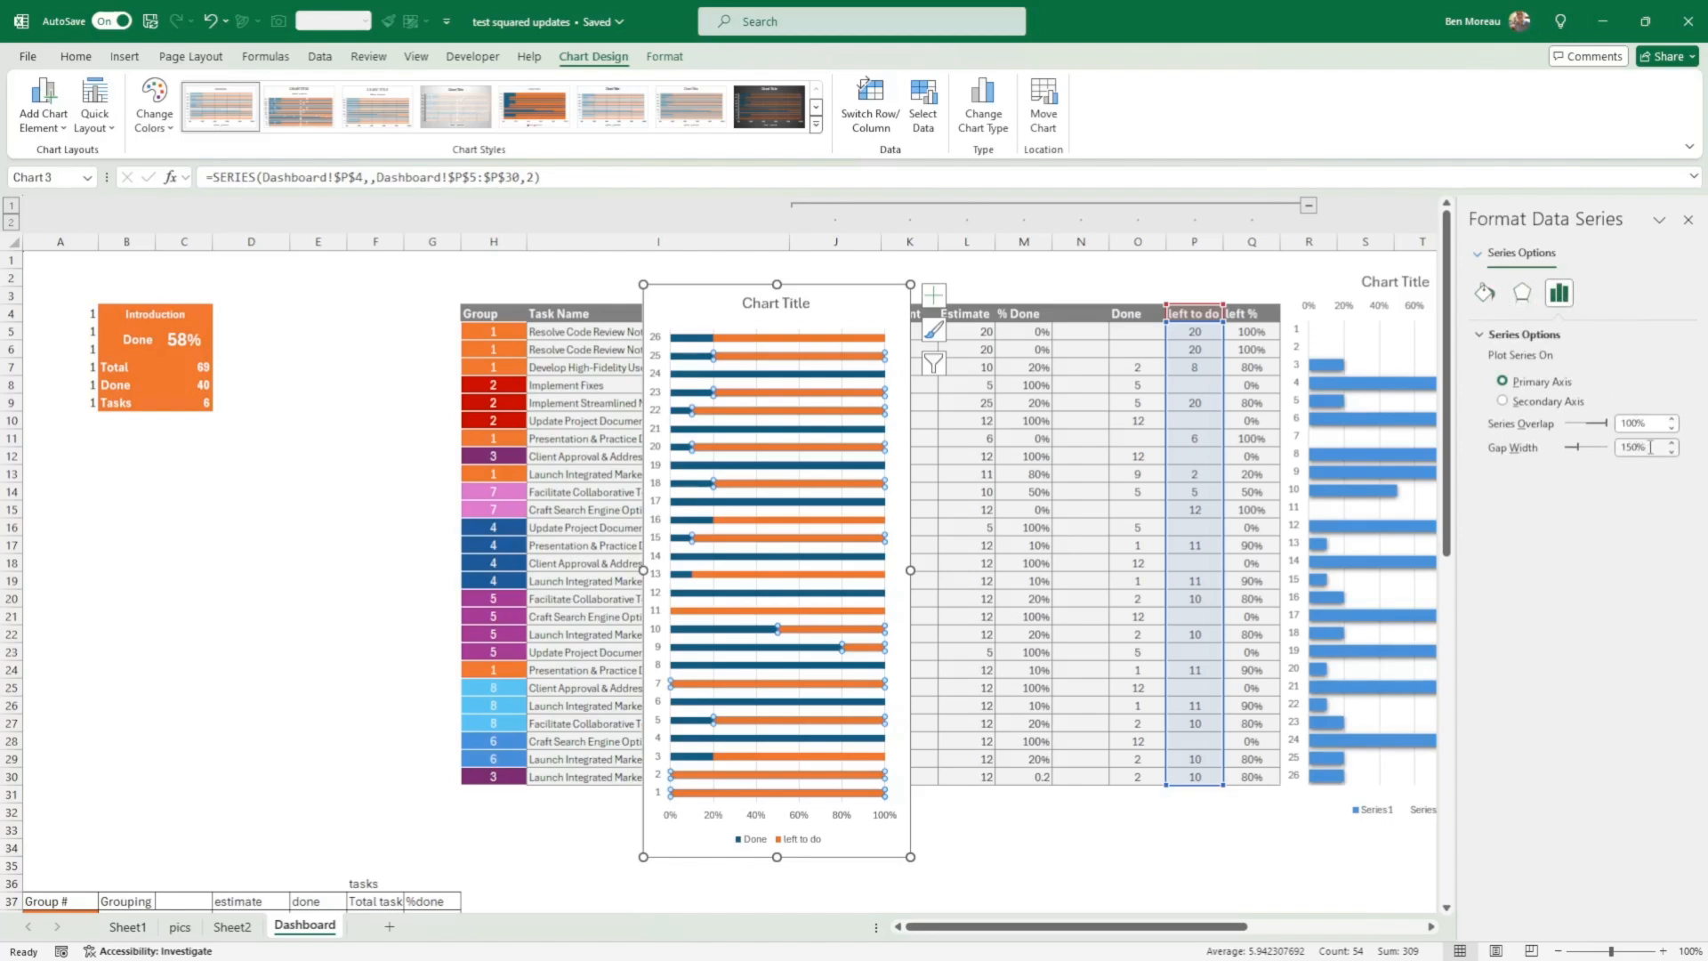
drag(1650, 447, 1606, 457)
text(50)
key(Return)
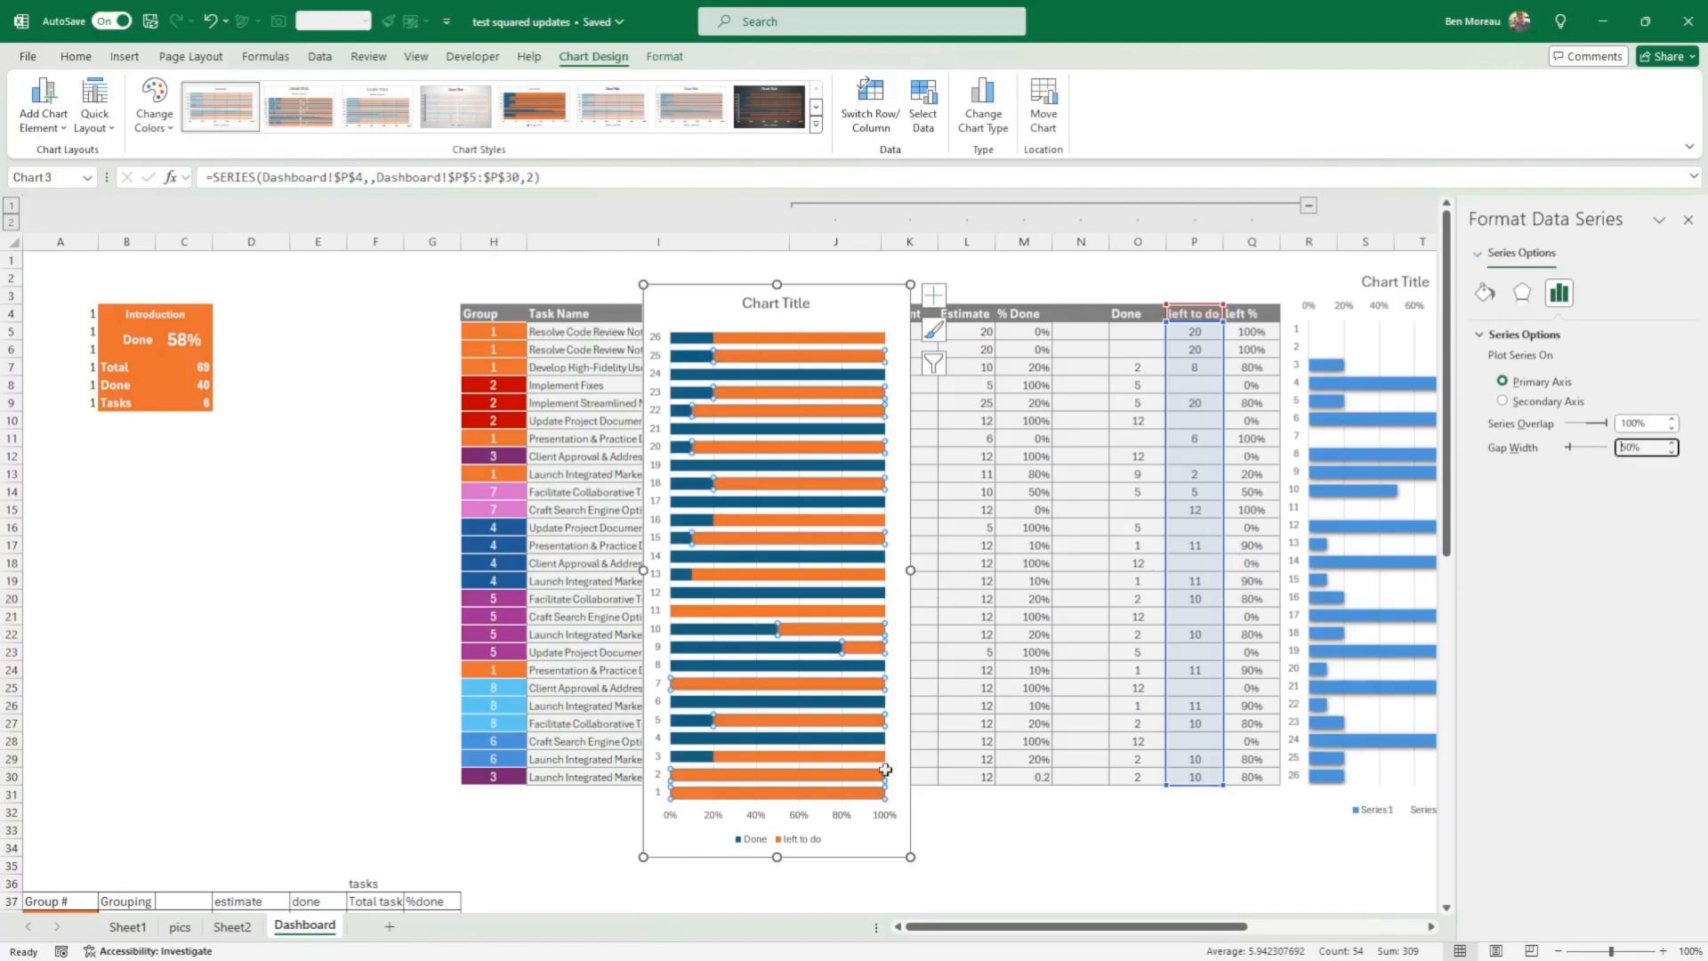
click(1037, 840)
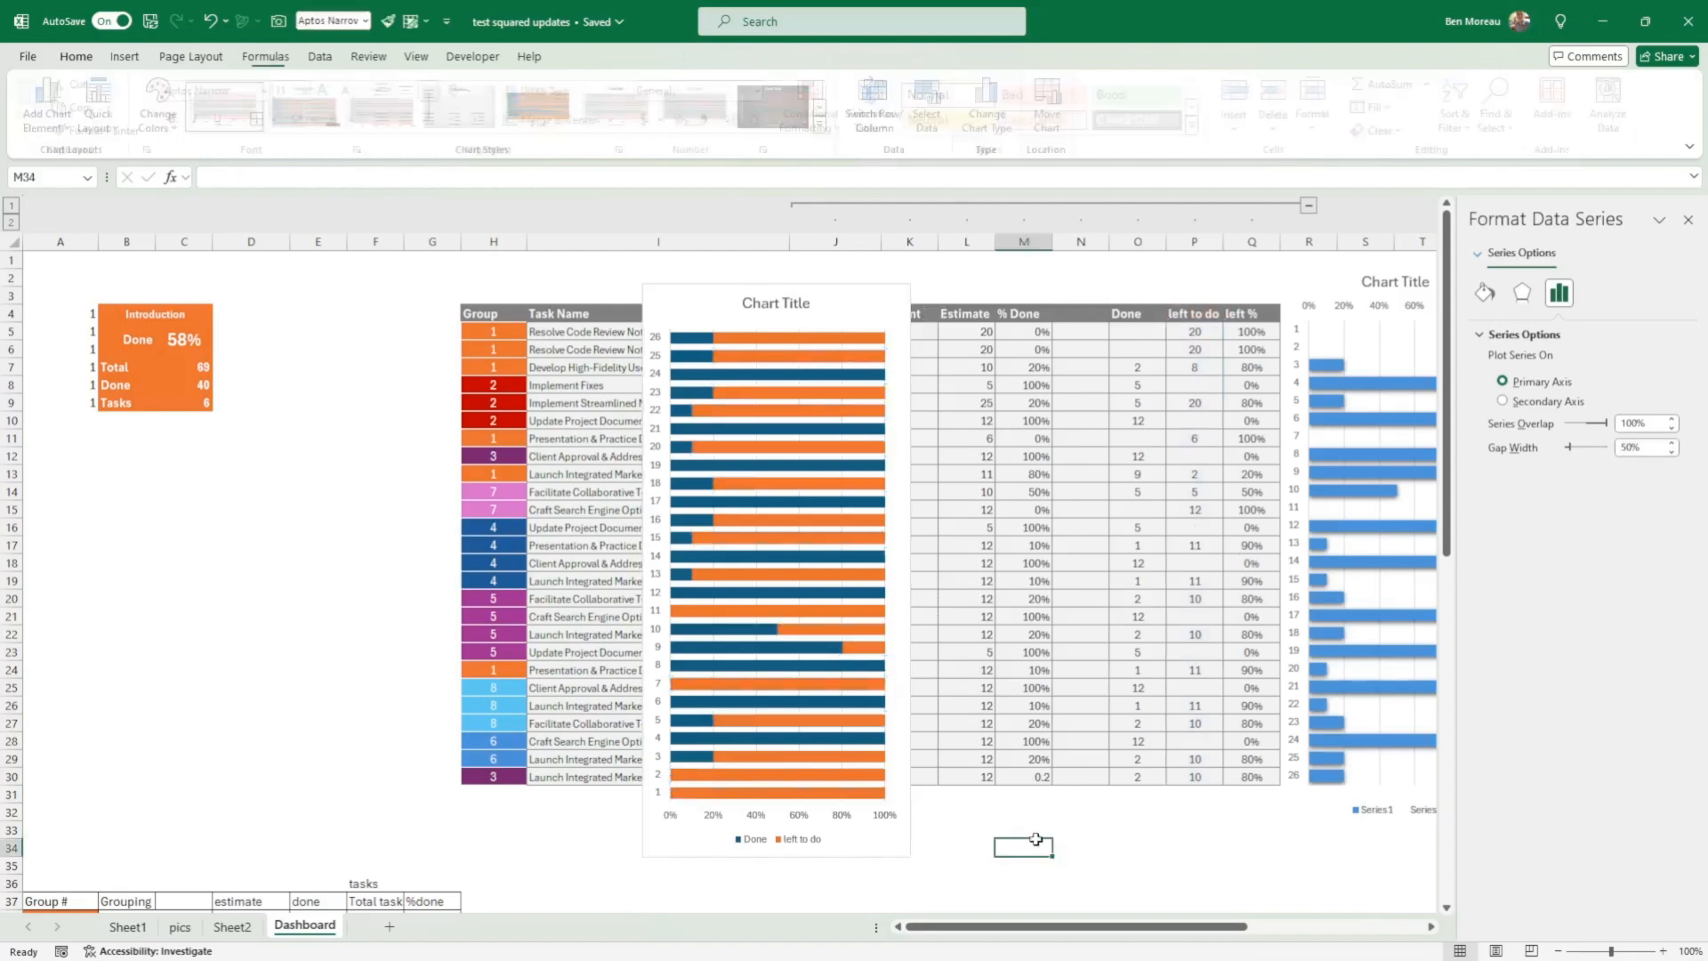
Step: Give the new chart's left to do series no fill and shift the chart slightly right over the task table
click(852, 725)
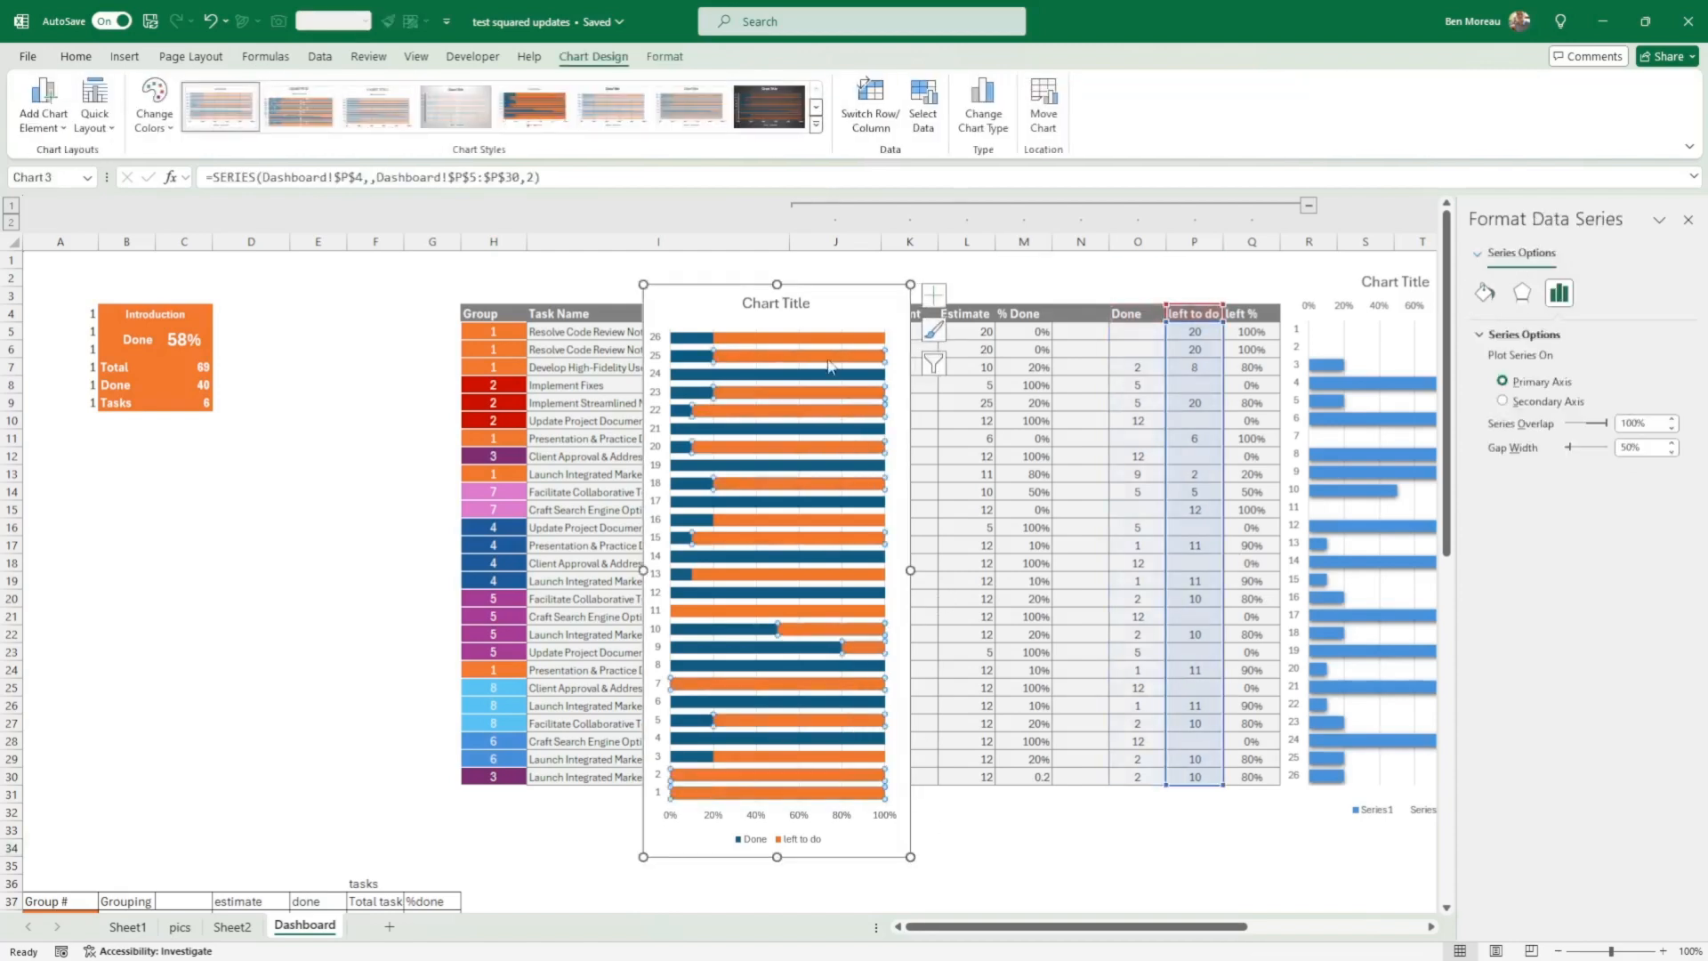
click(77, 59)
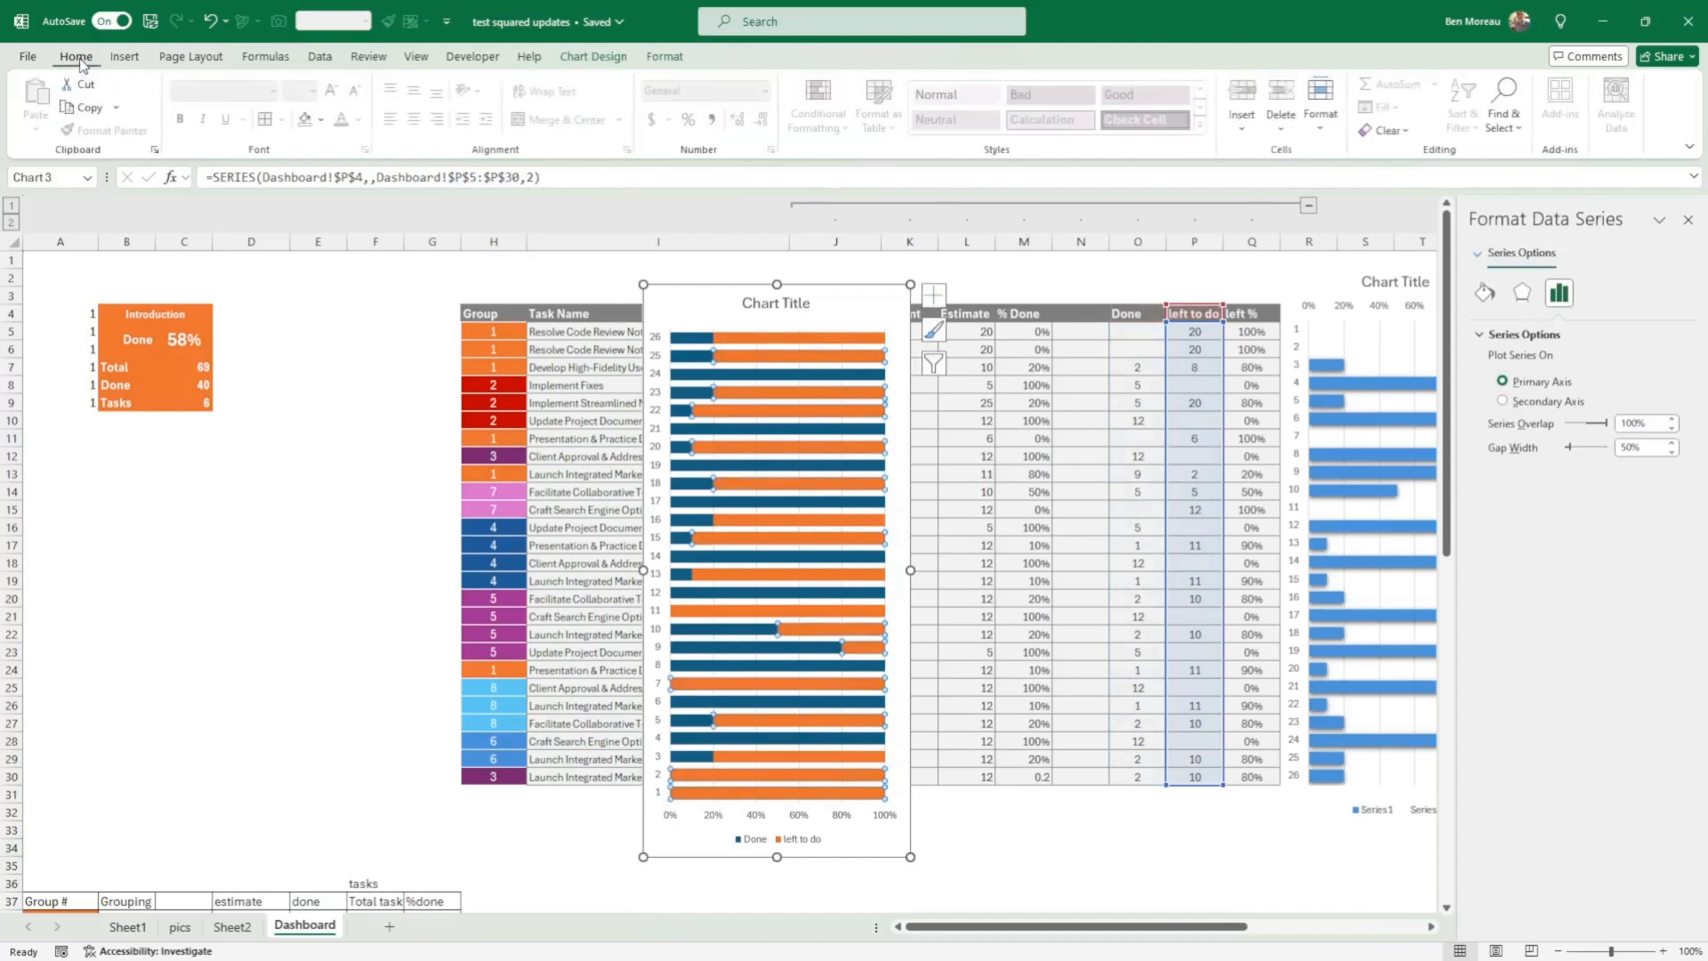
click(323, 121)
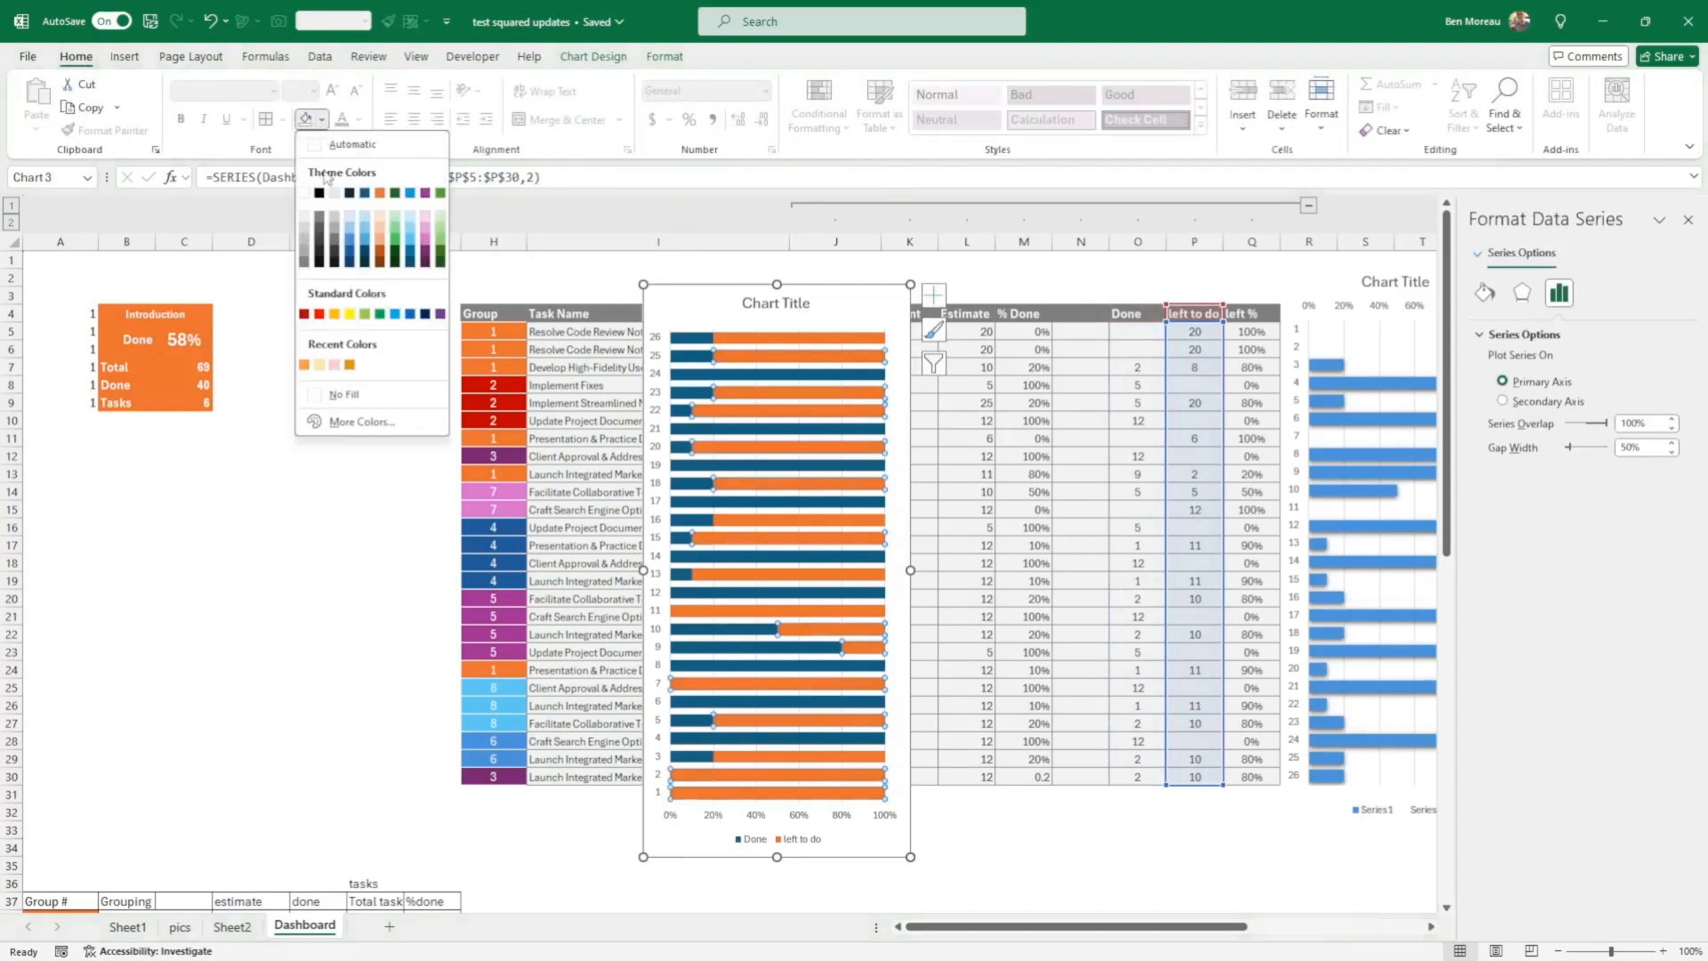
click(356, 393)
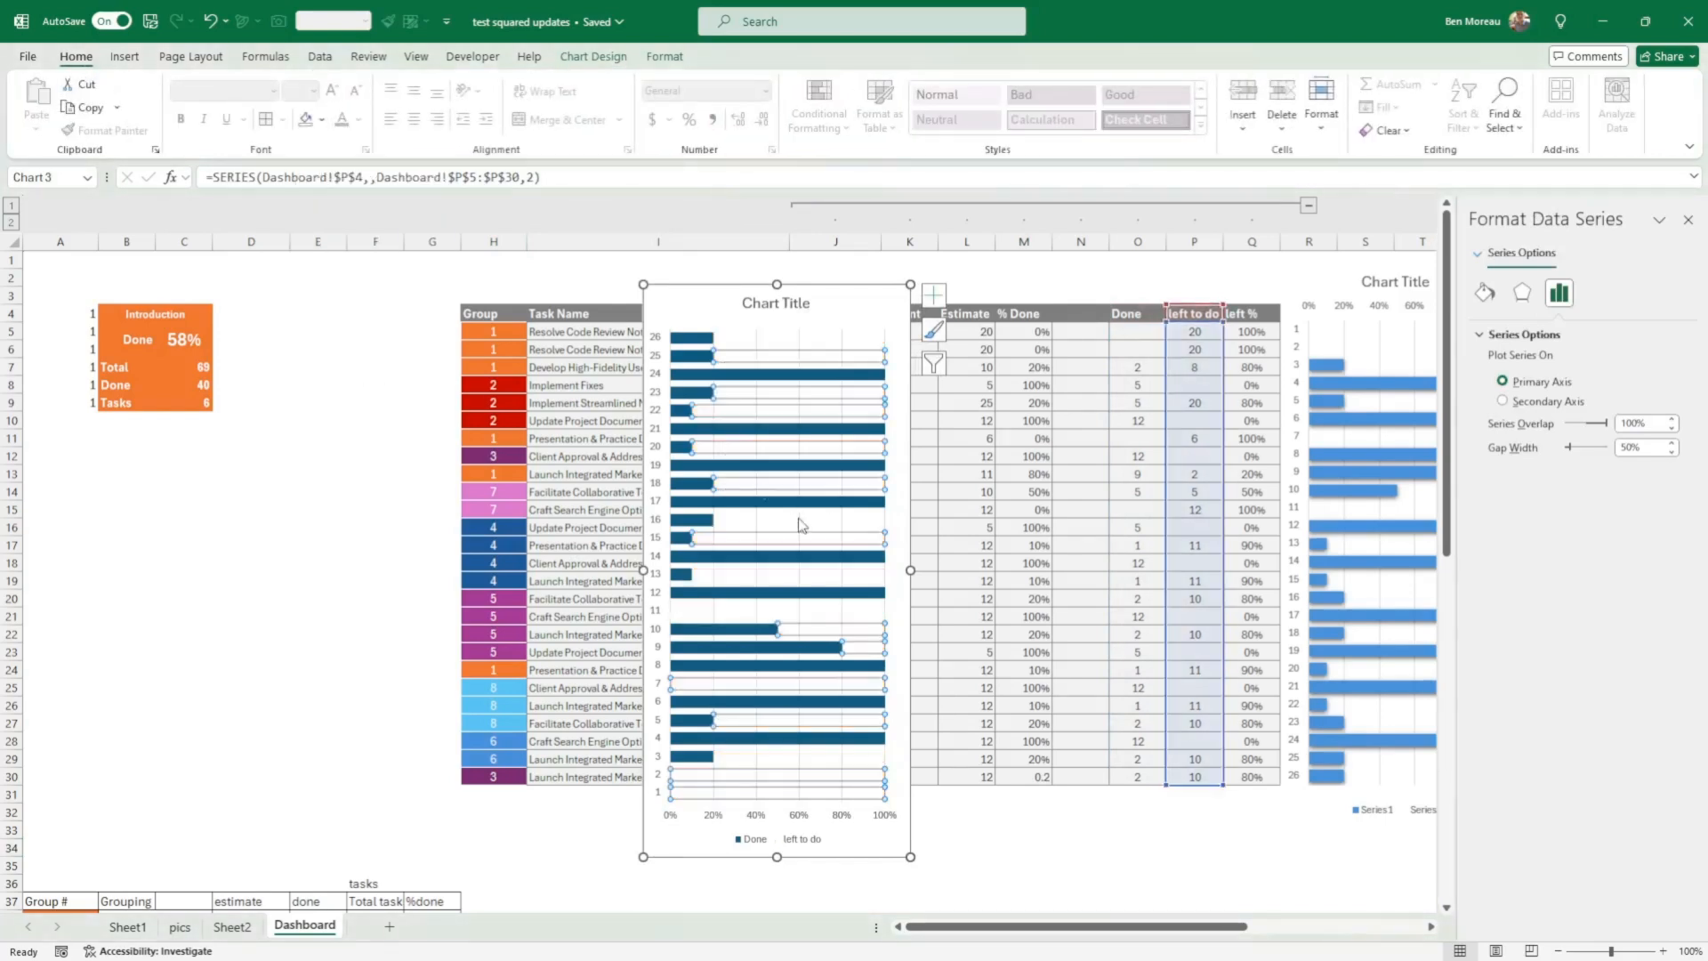
drag(916, 700, 1018, 712)
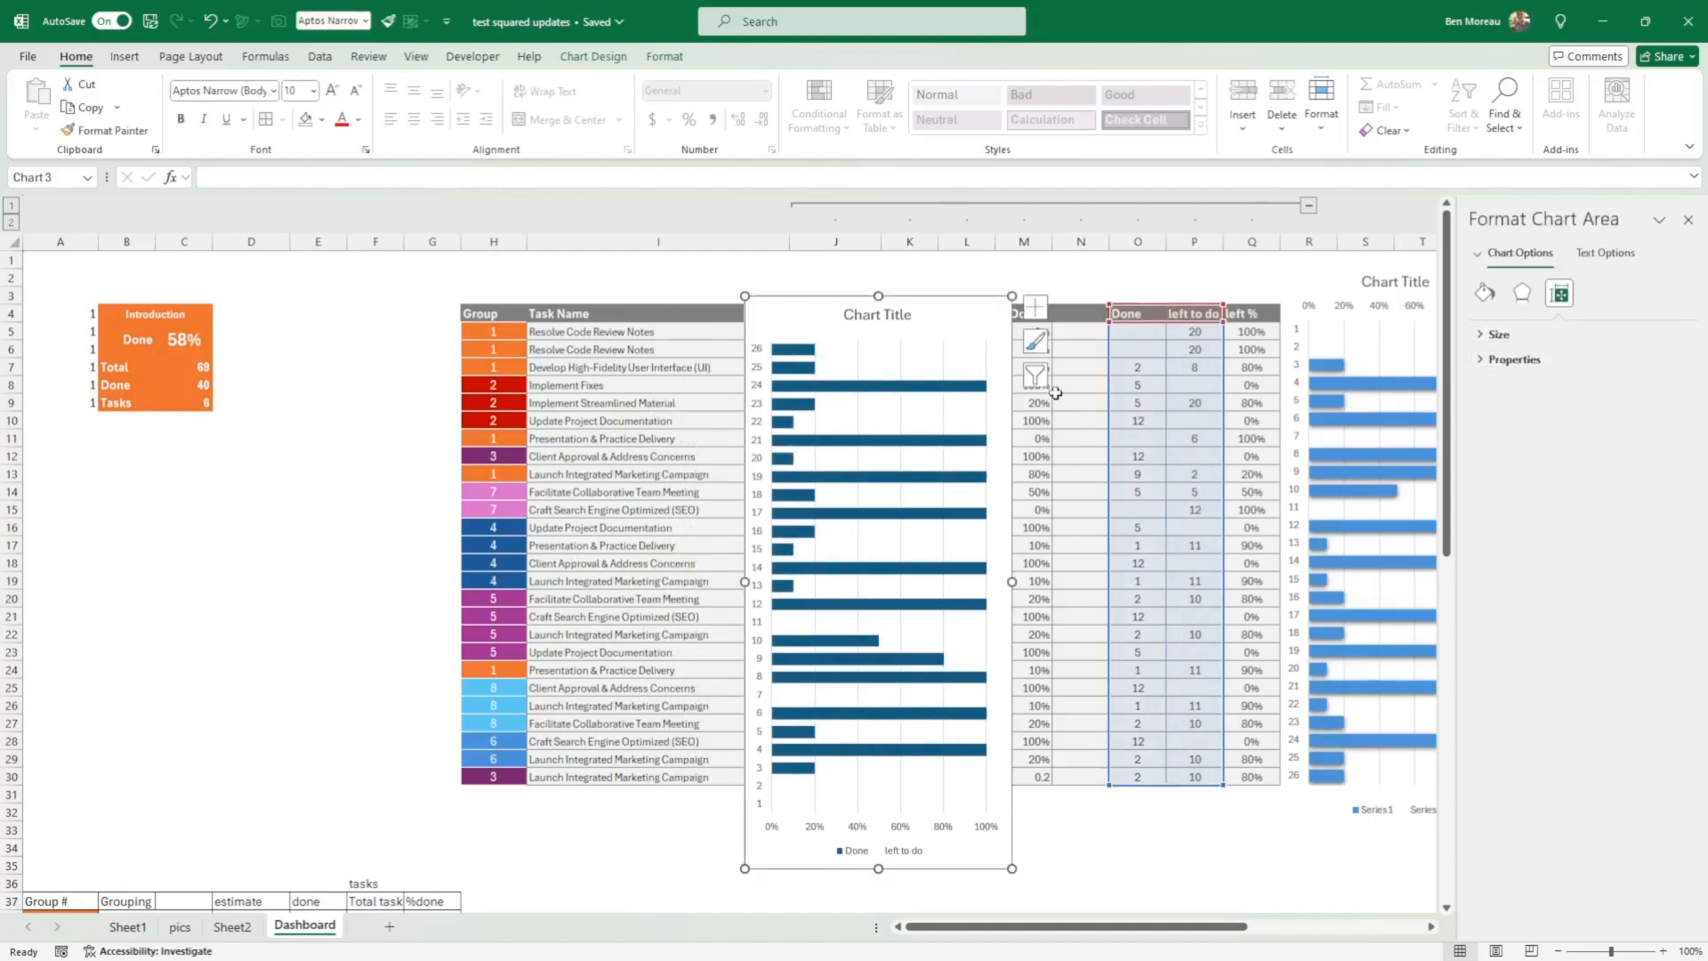
Step: Put the vertical axis categories of the new dark blue chart in reverse order
click(1482, 361)
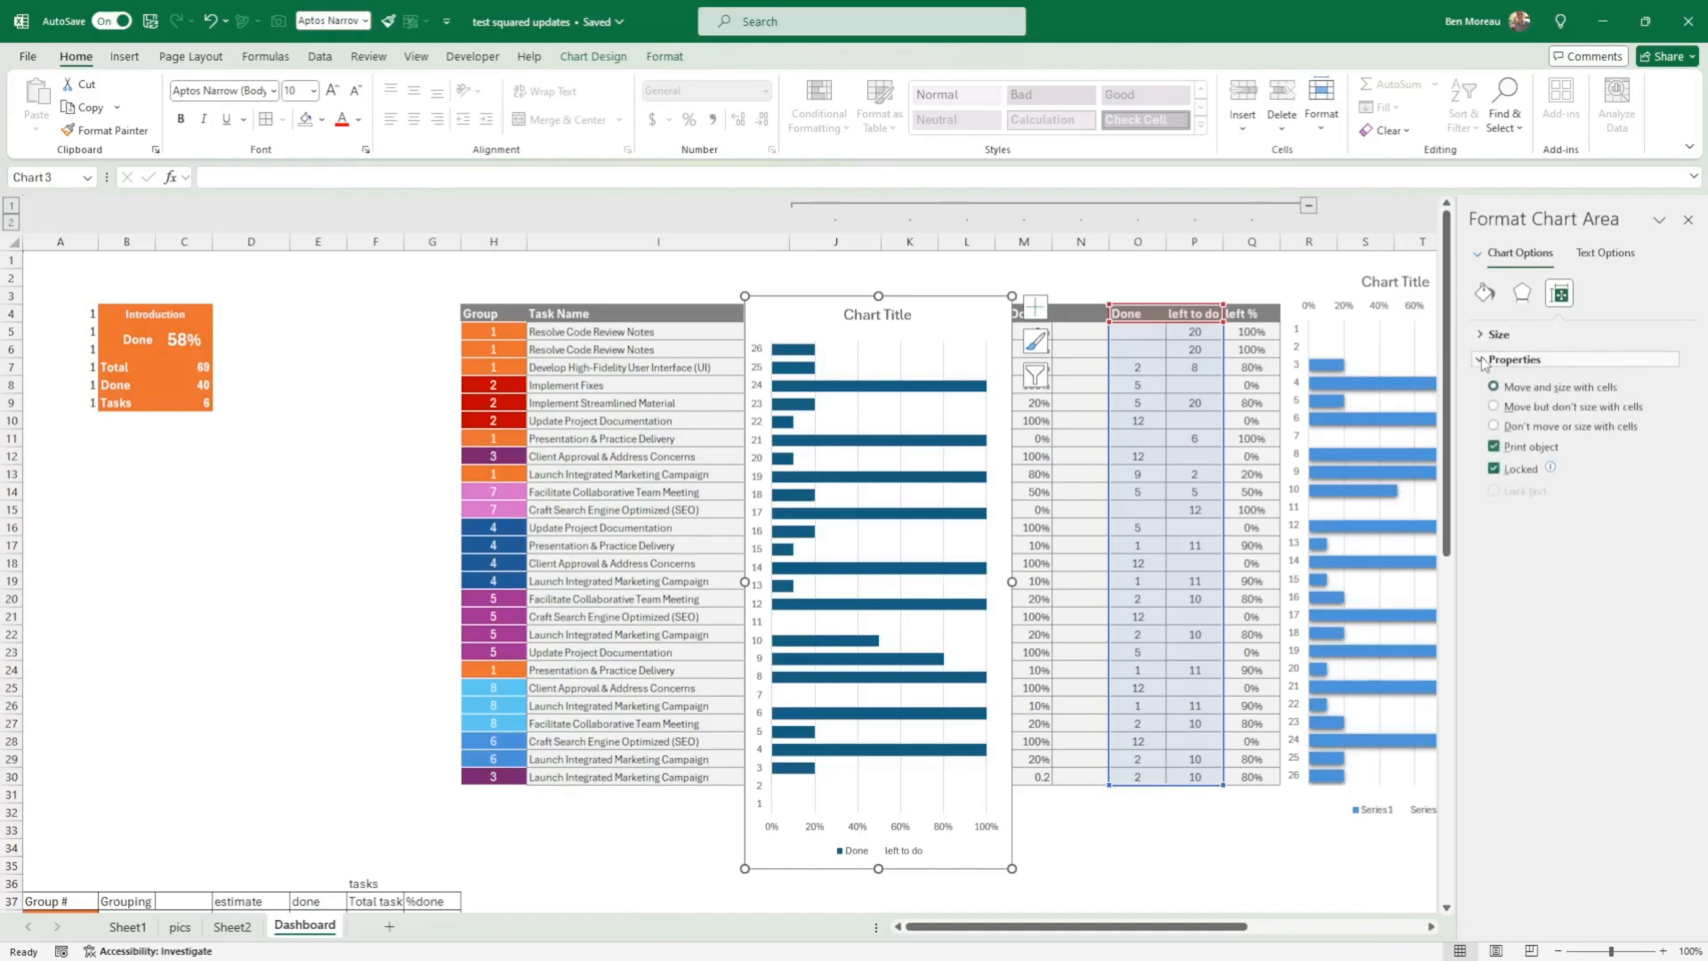
click(1484, 293)
click(1519, 294)
click(1559, 294)
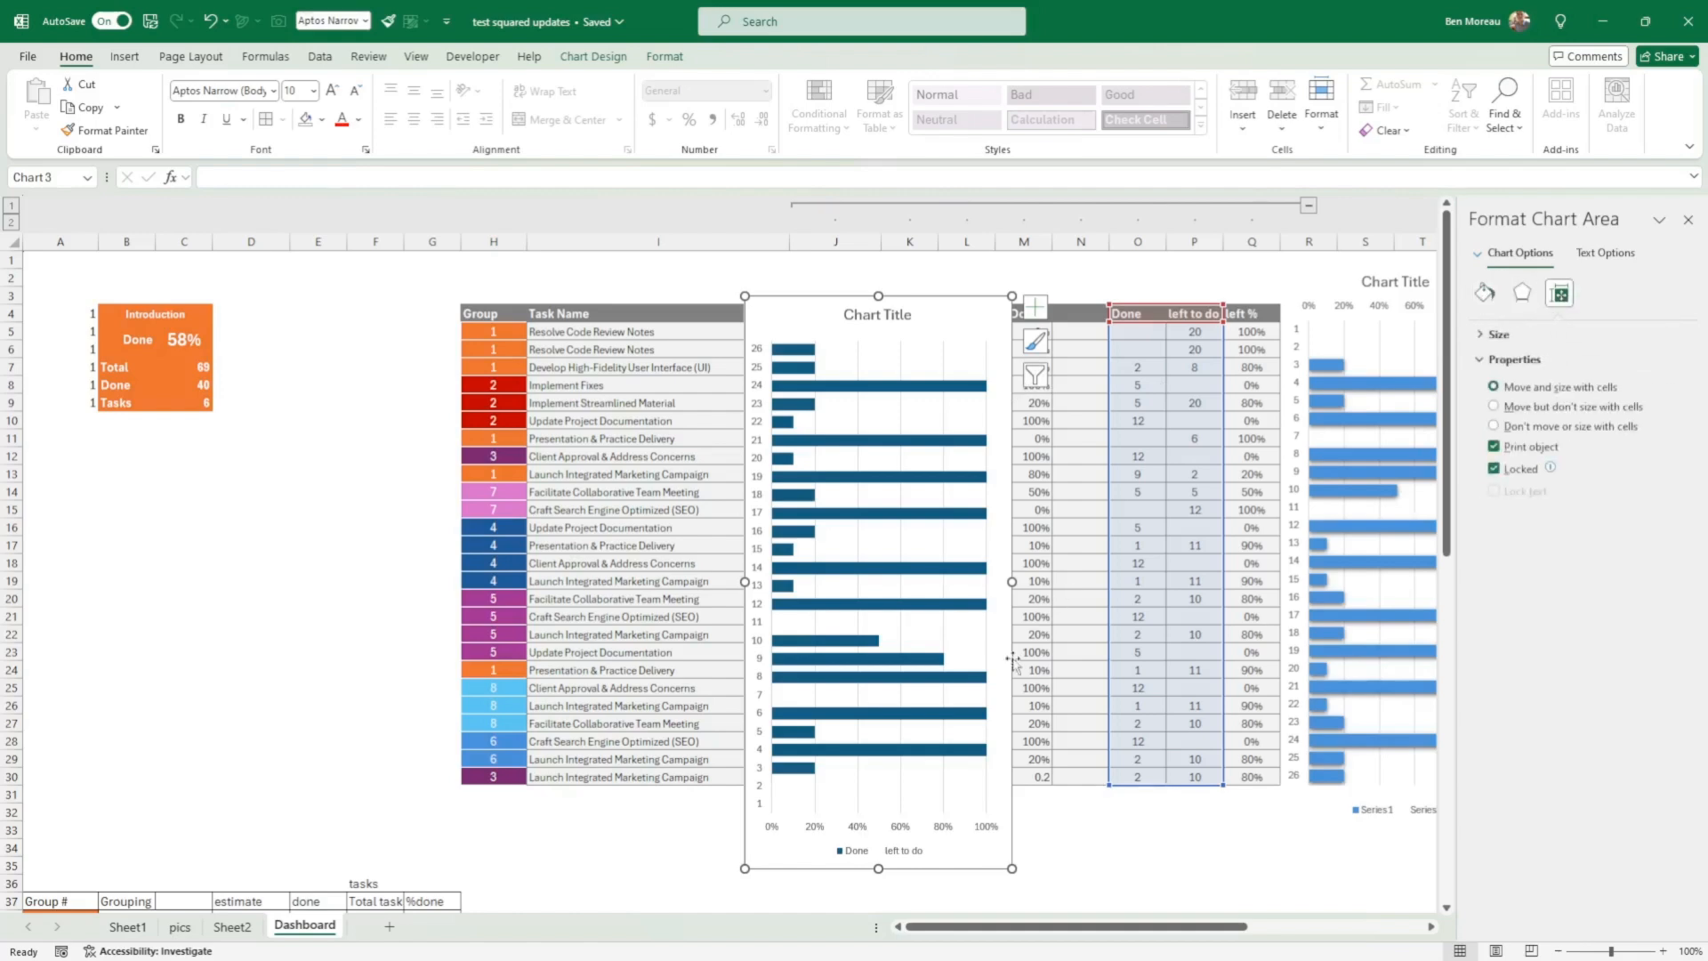
click(764, 495)
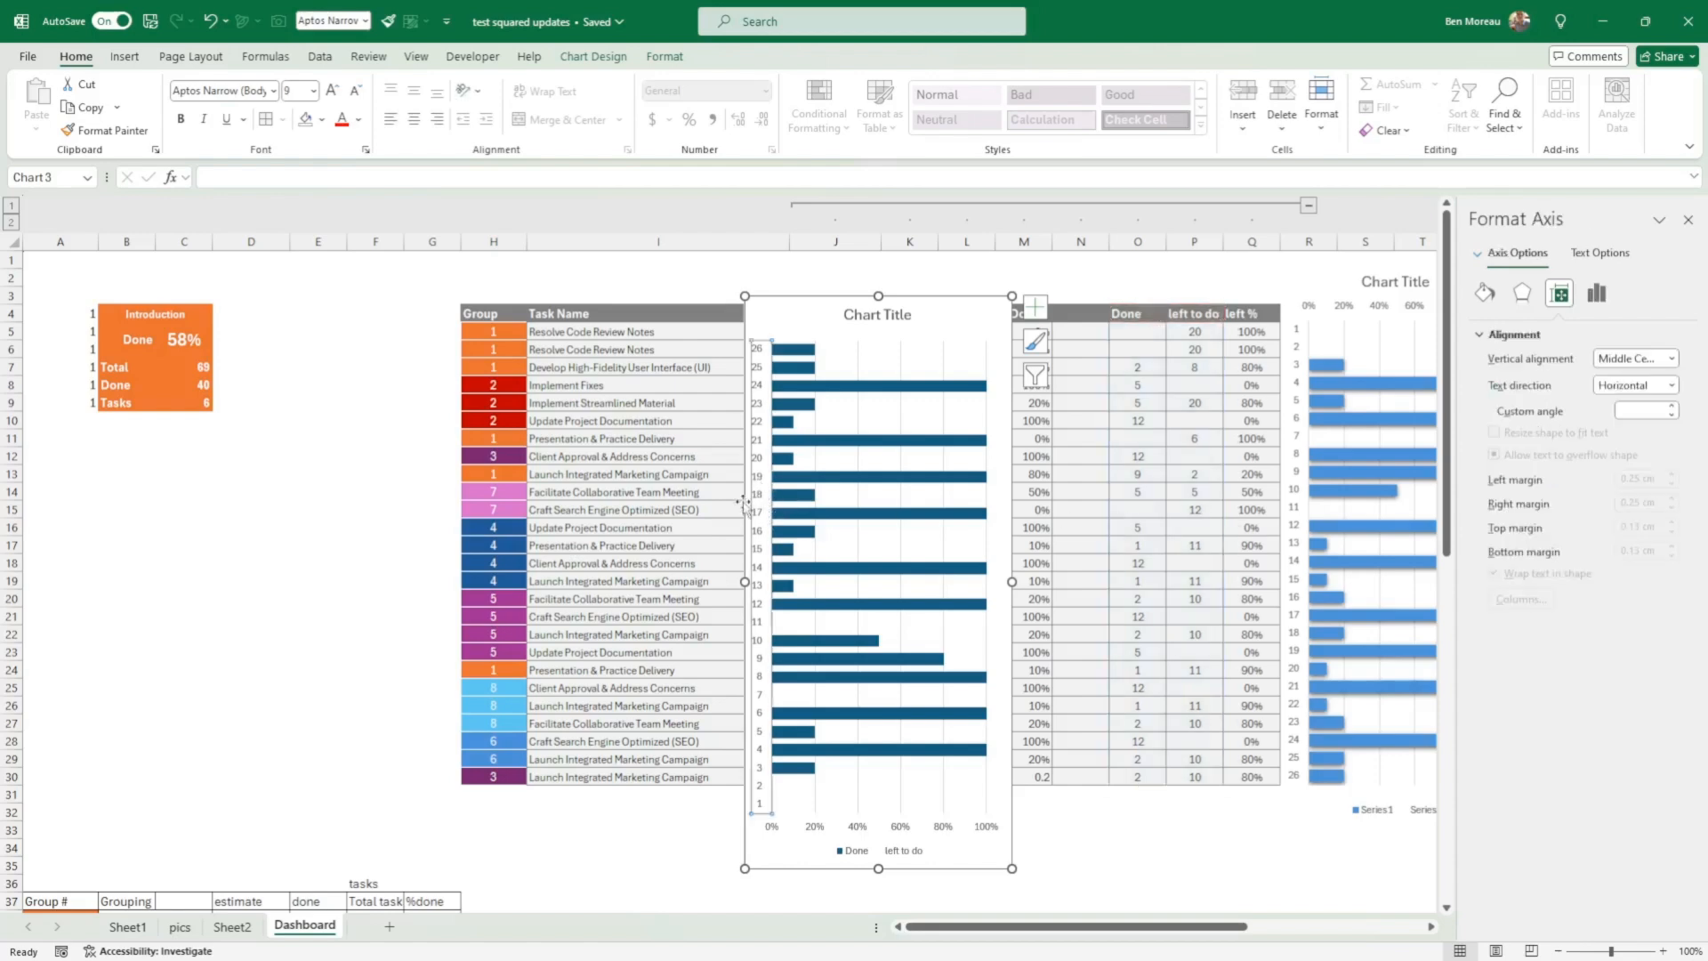
click(1600, 301)
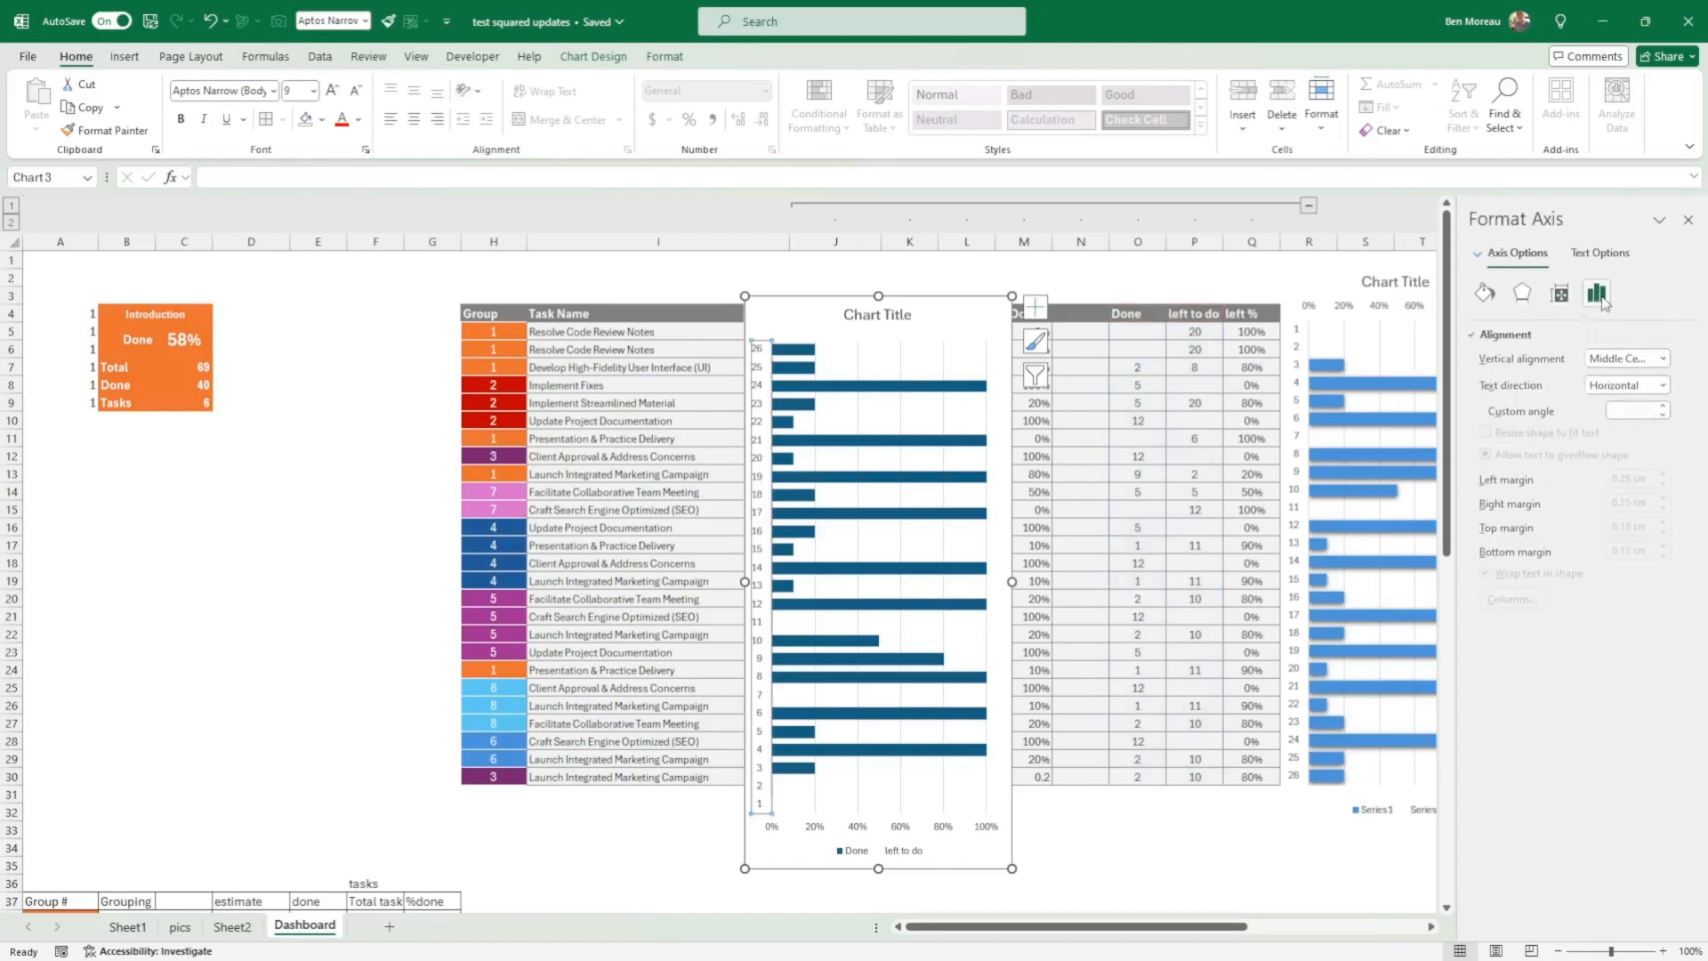
click(1522, 294)
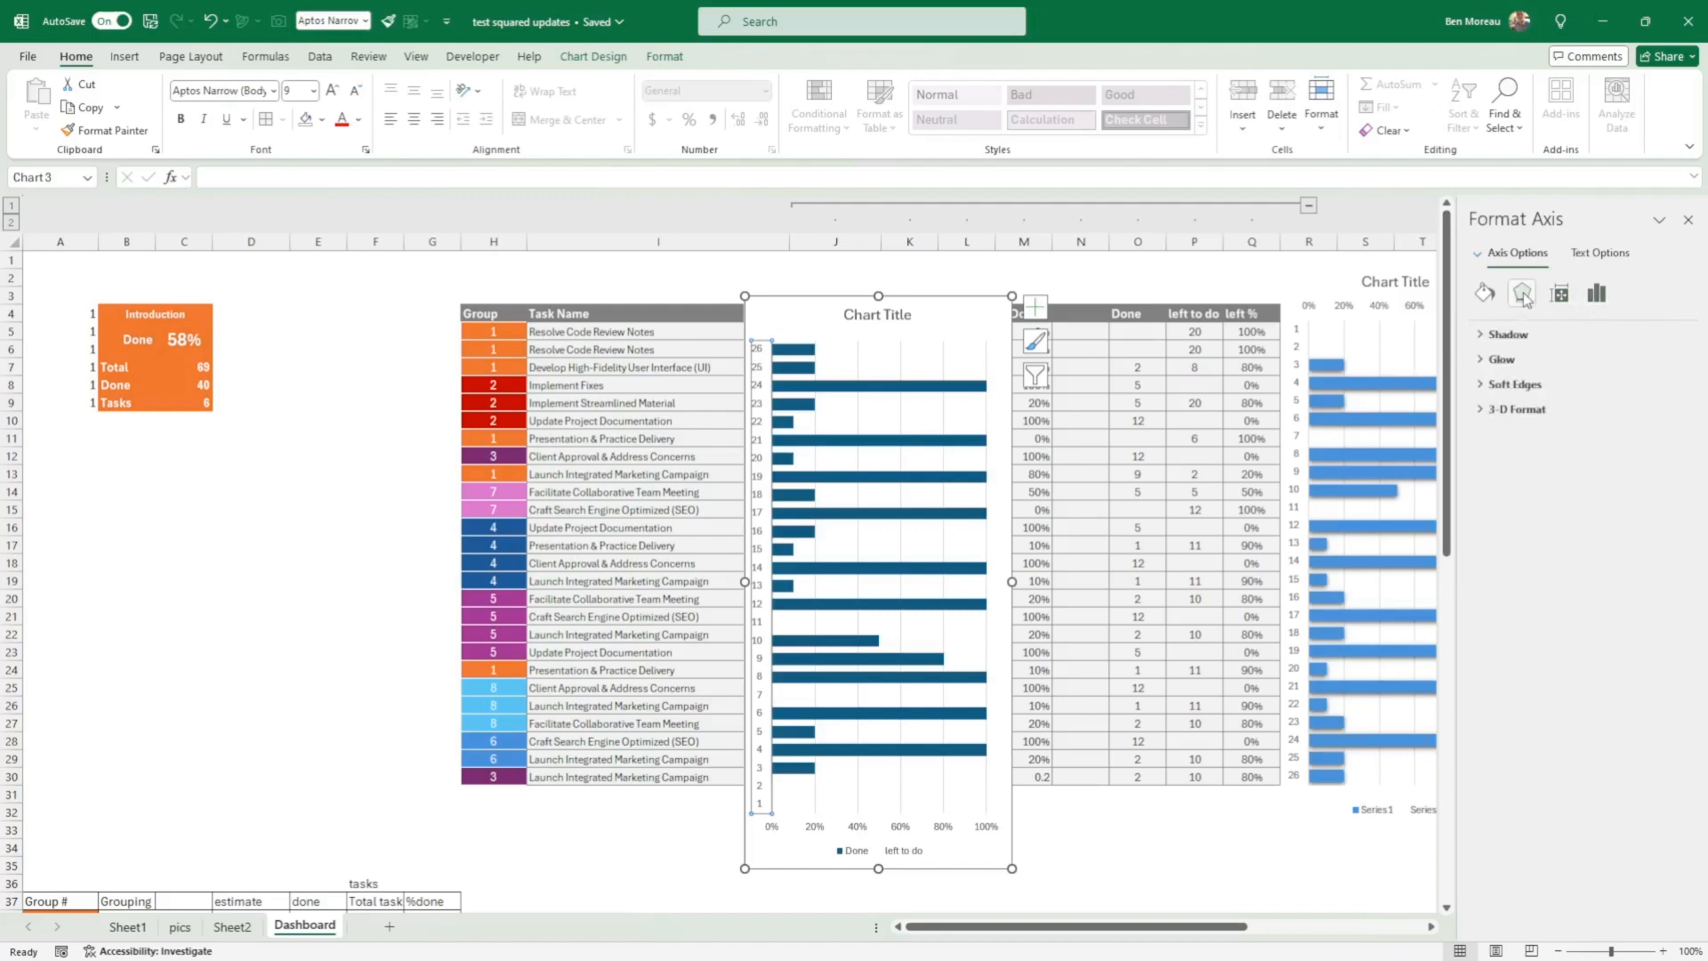
click(1484, 294)
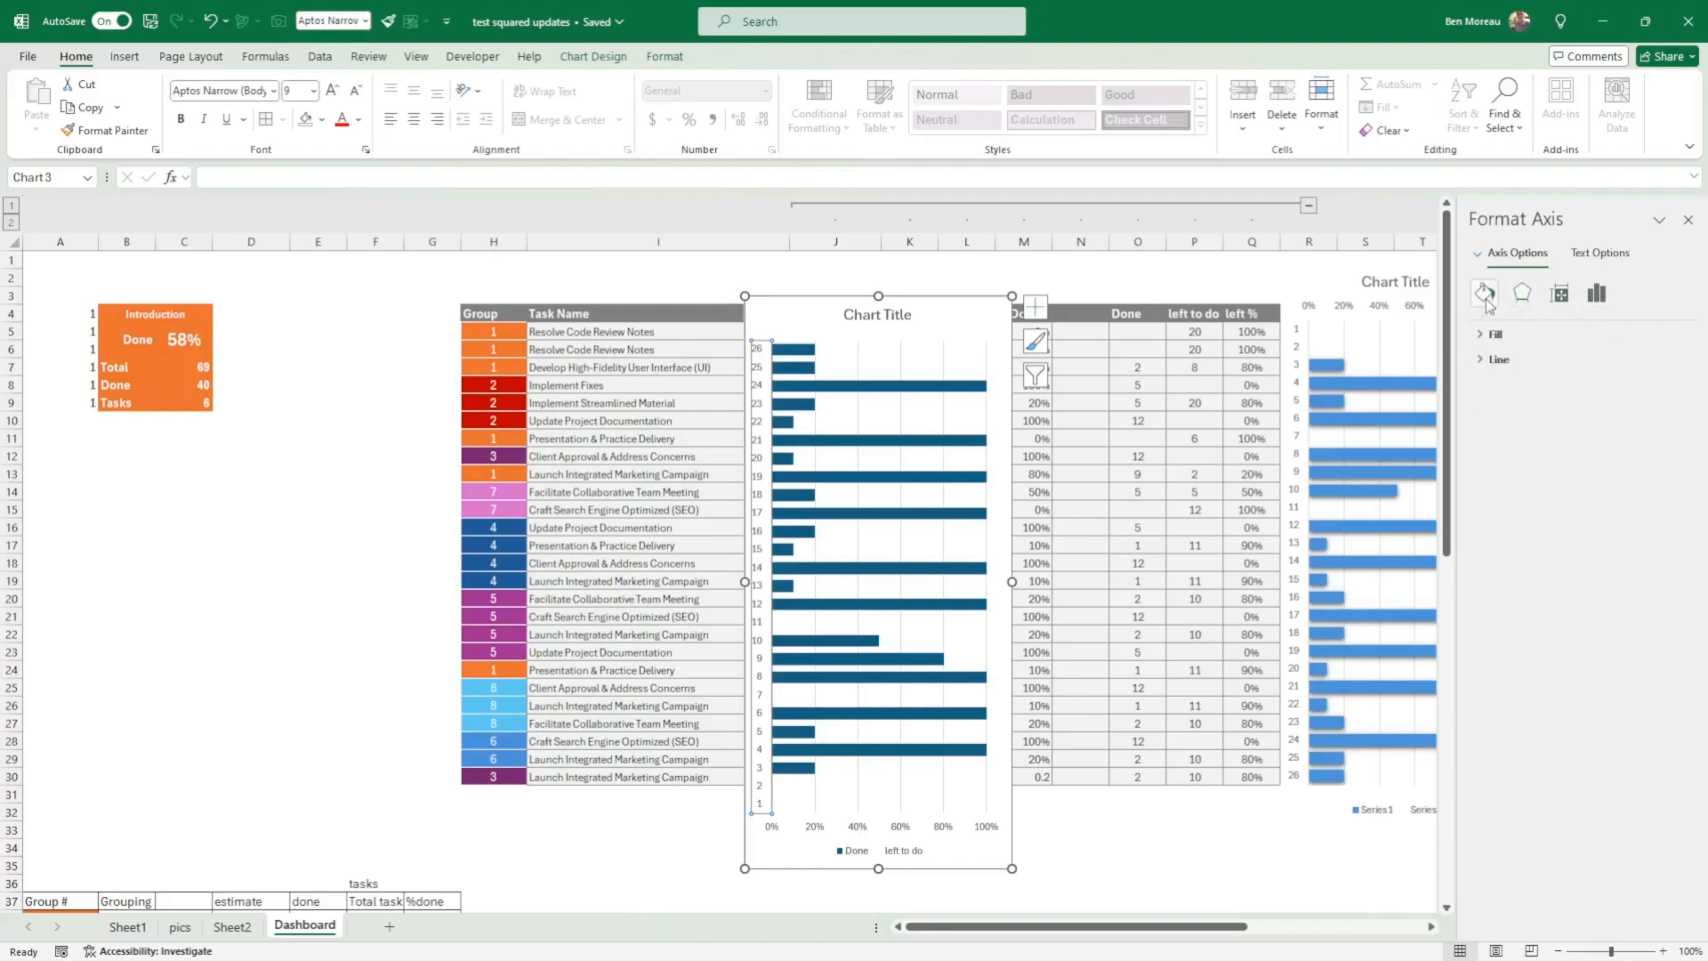
click(1562, 296)
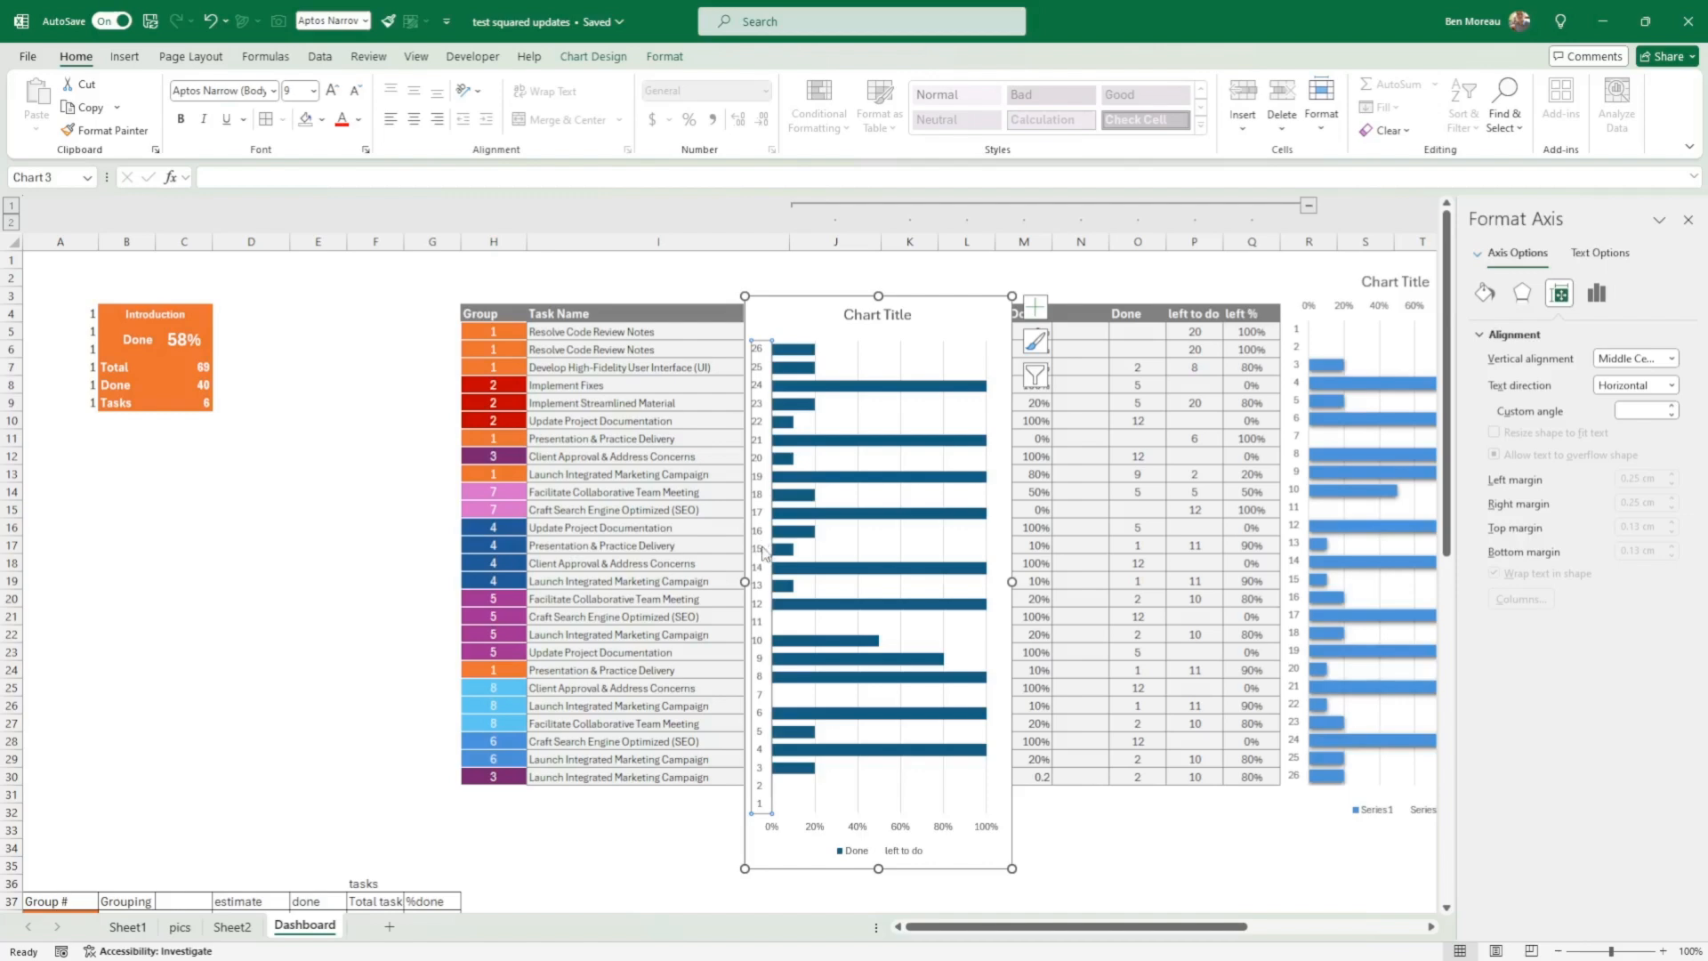
click(1595, 296)
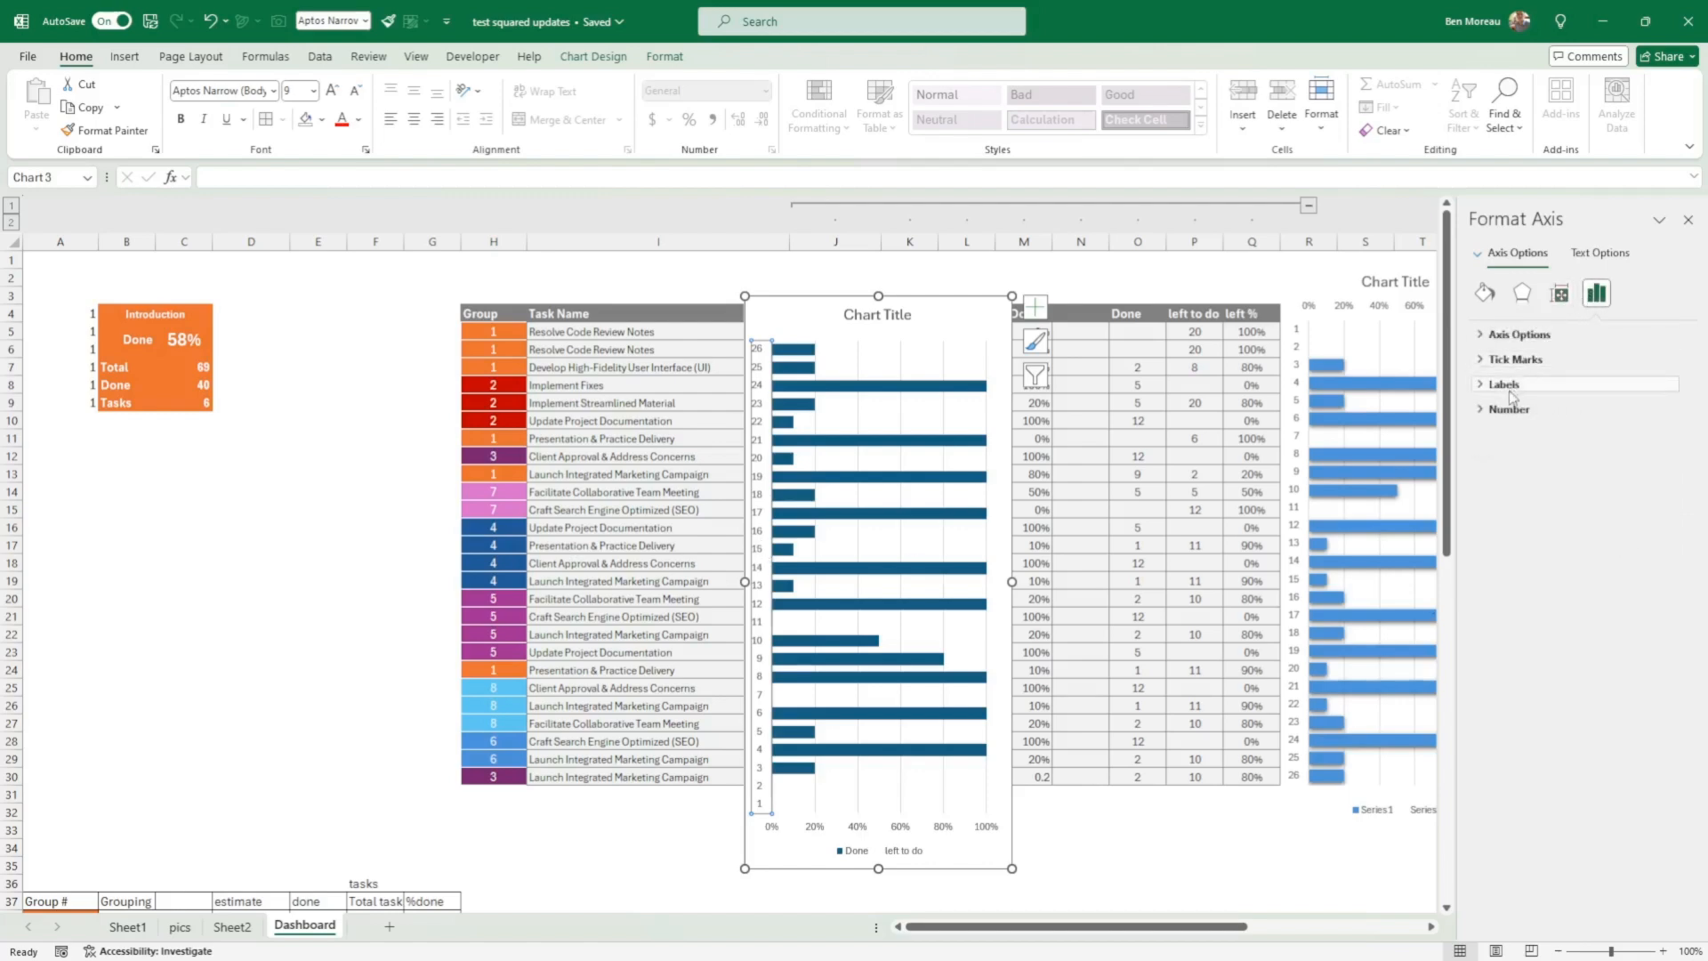
click(1486, 337)
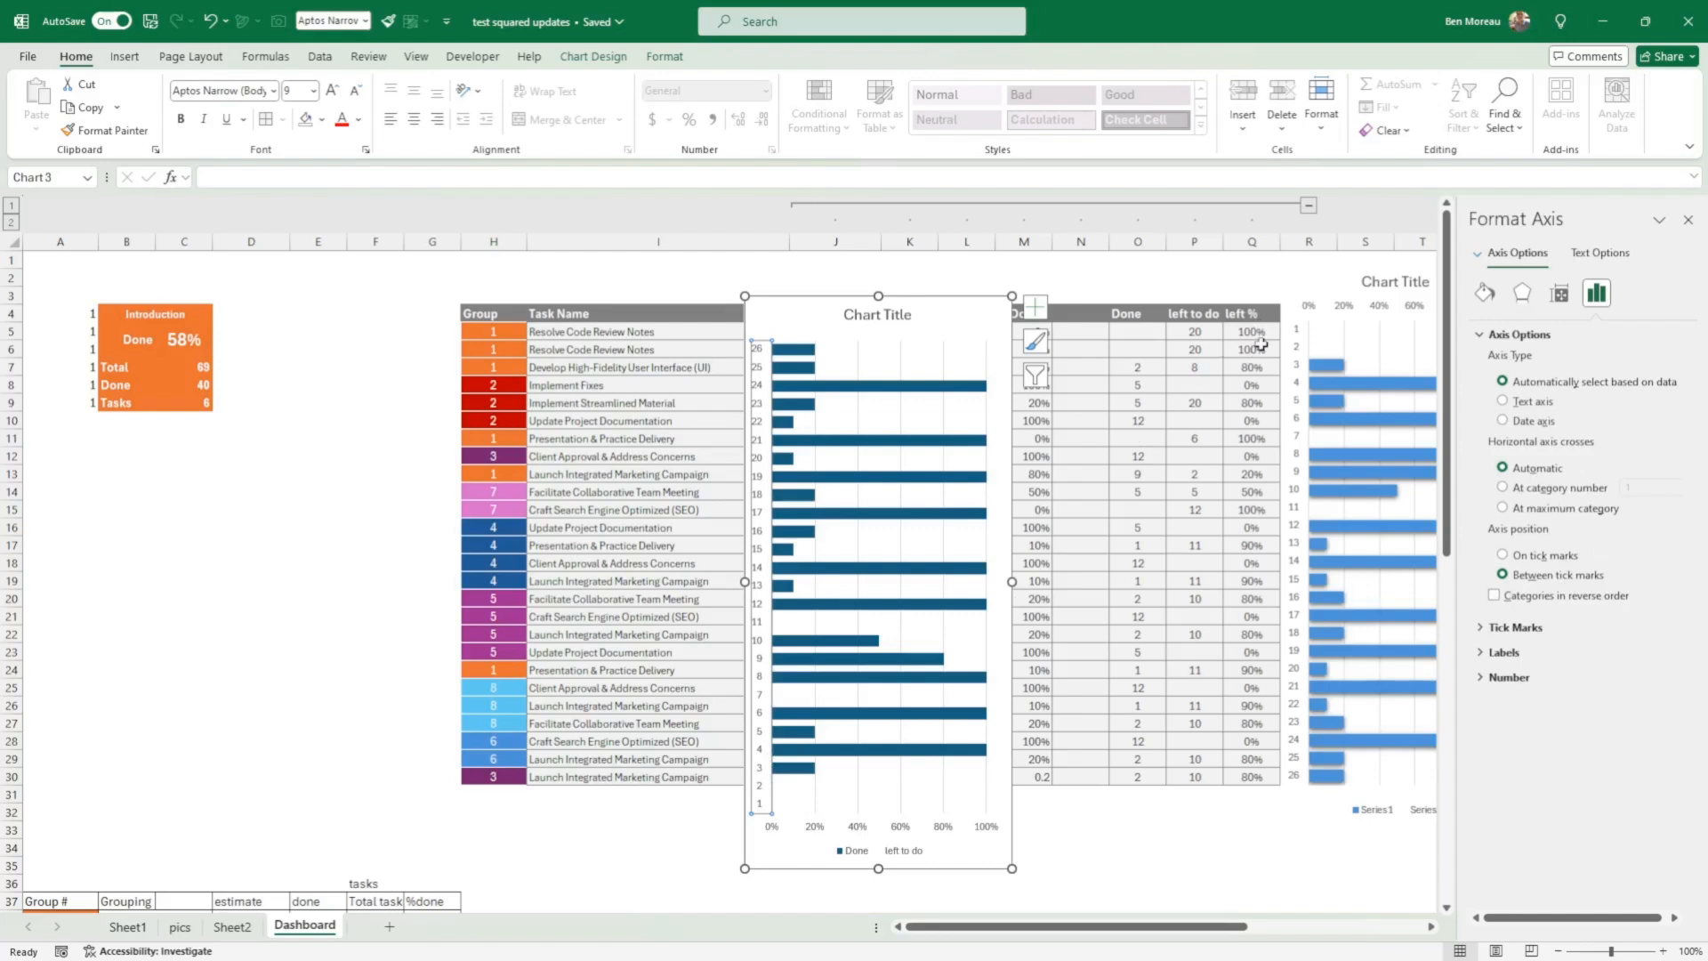
click(1487, 678)
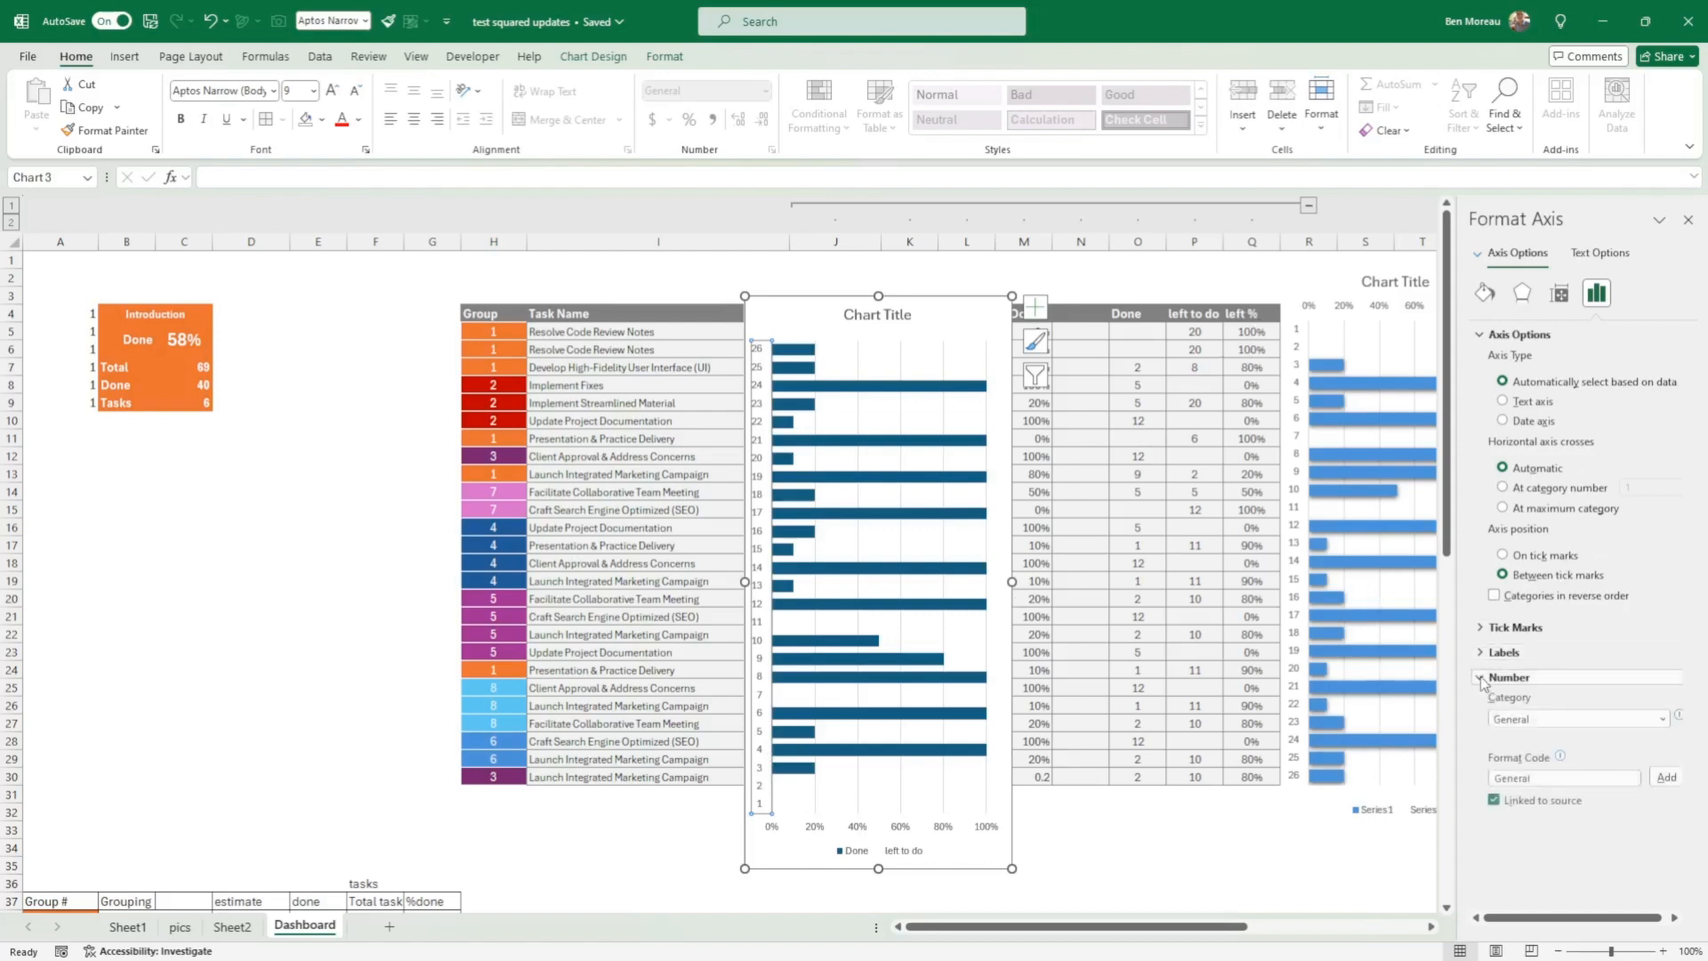
click(1495, 596)
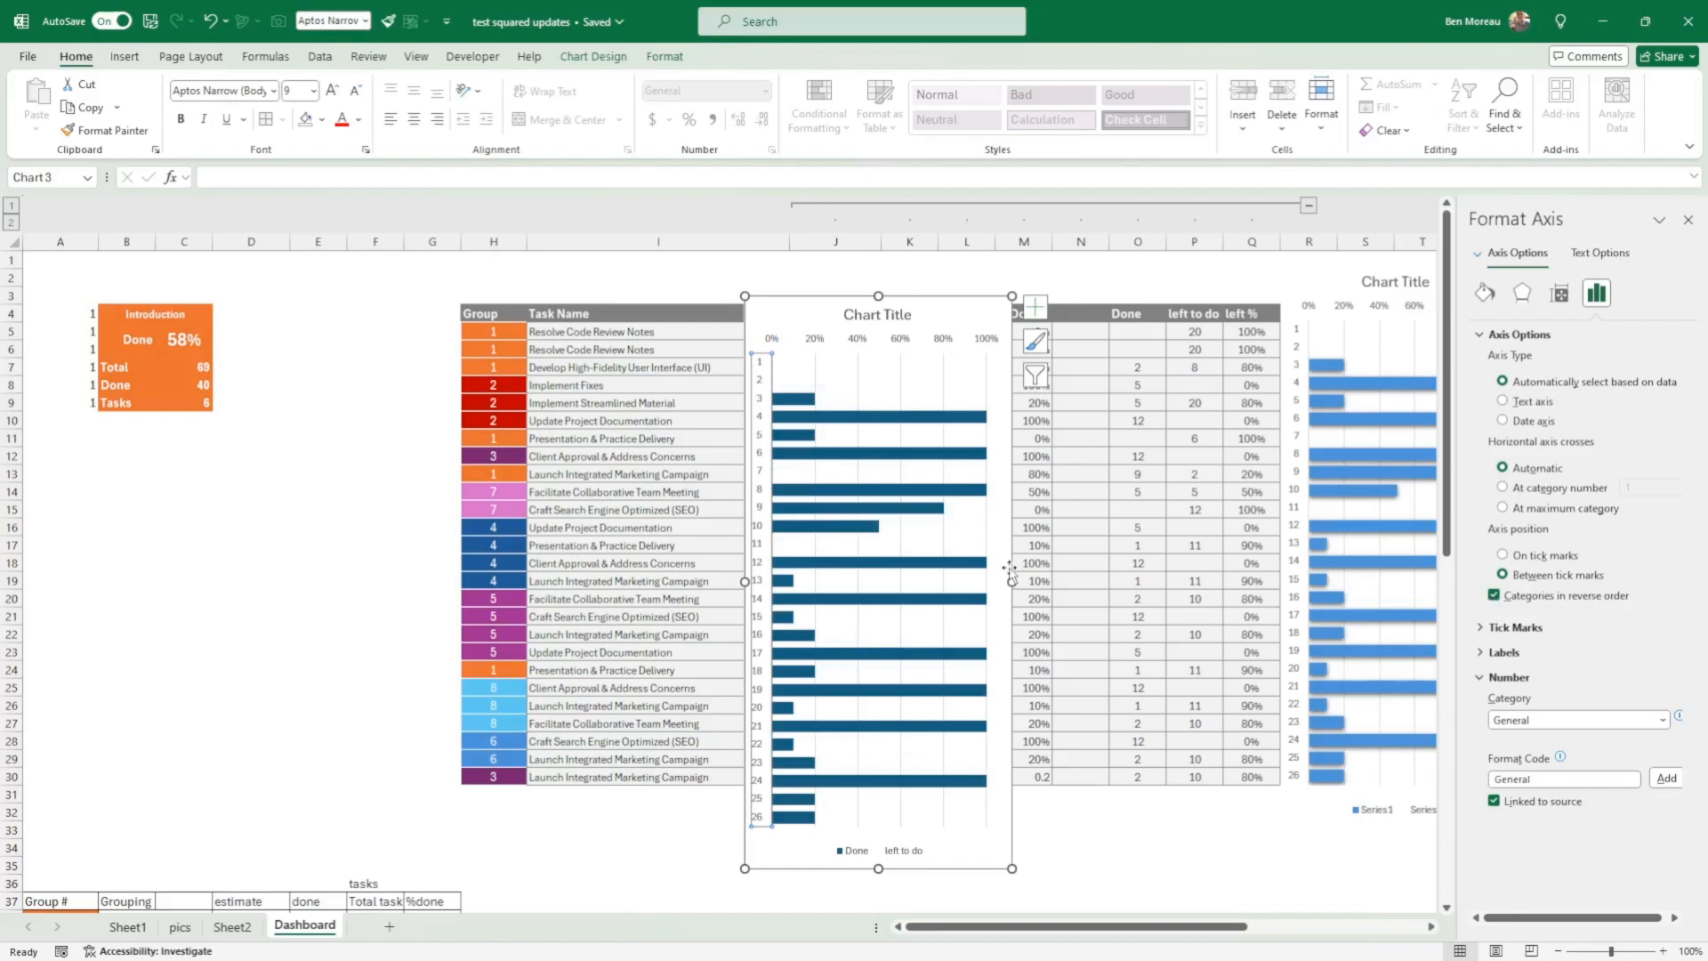
Step: Move the new dark blue chart off the task table, delete it, and close the formatting pane
drag(1013, 560, 1400, 520)
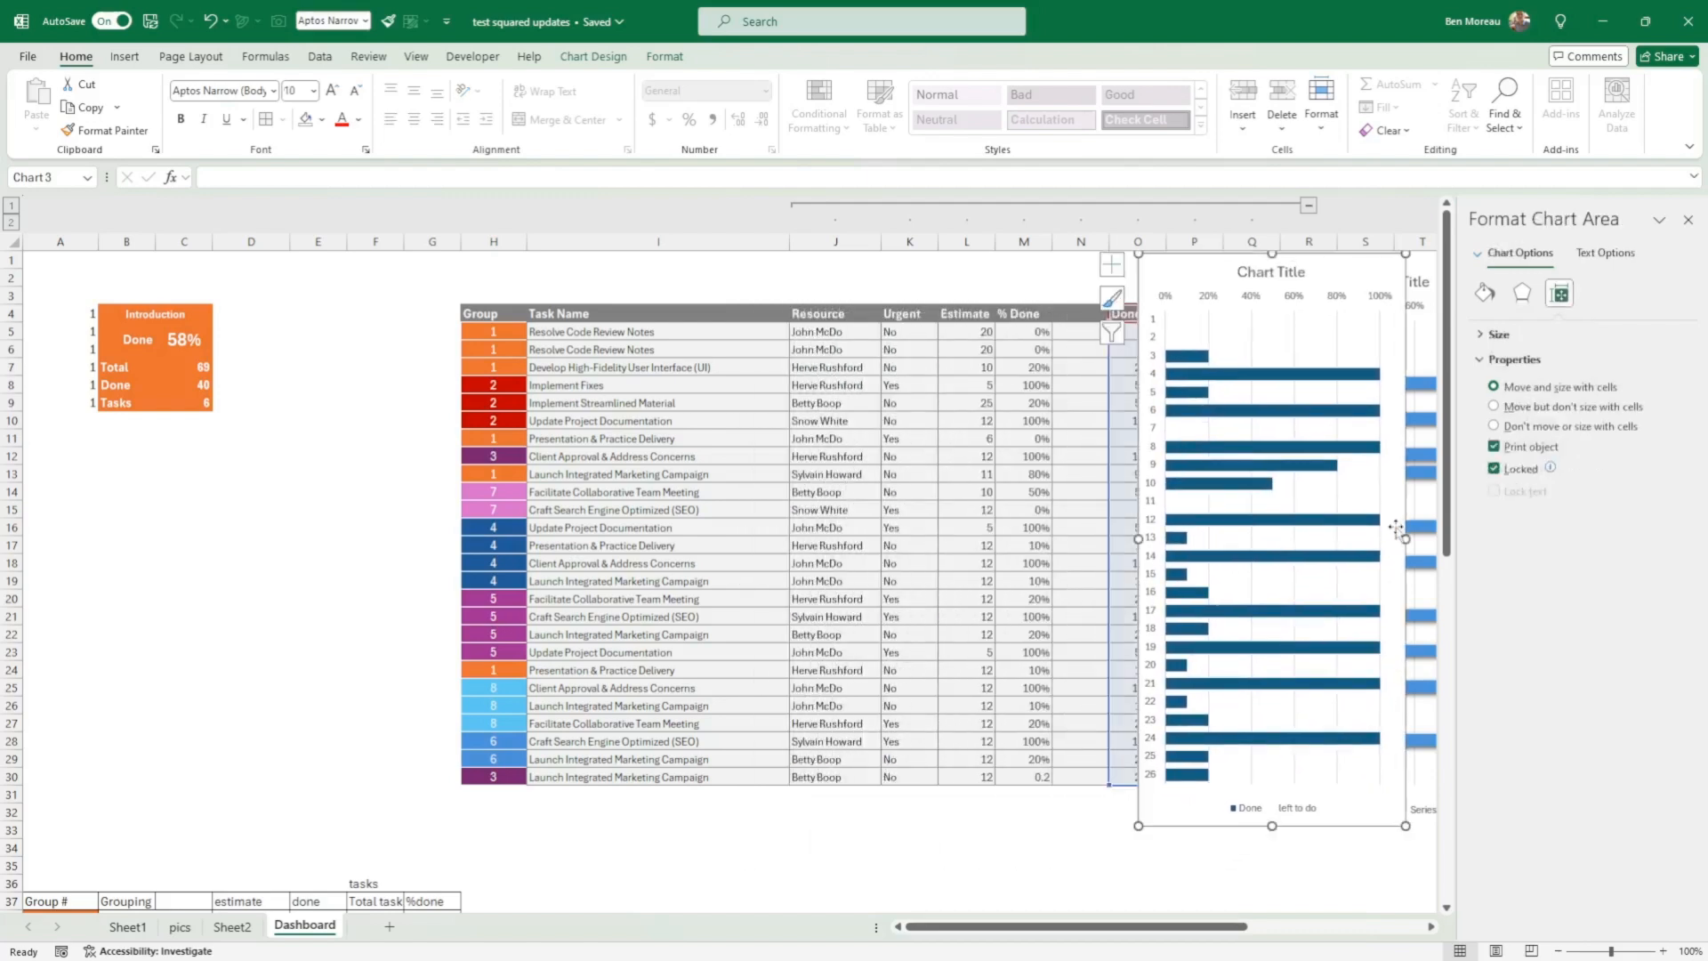
key(Escape)
click(1688, 219)
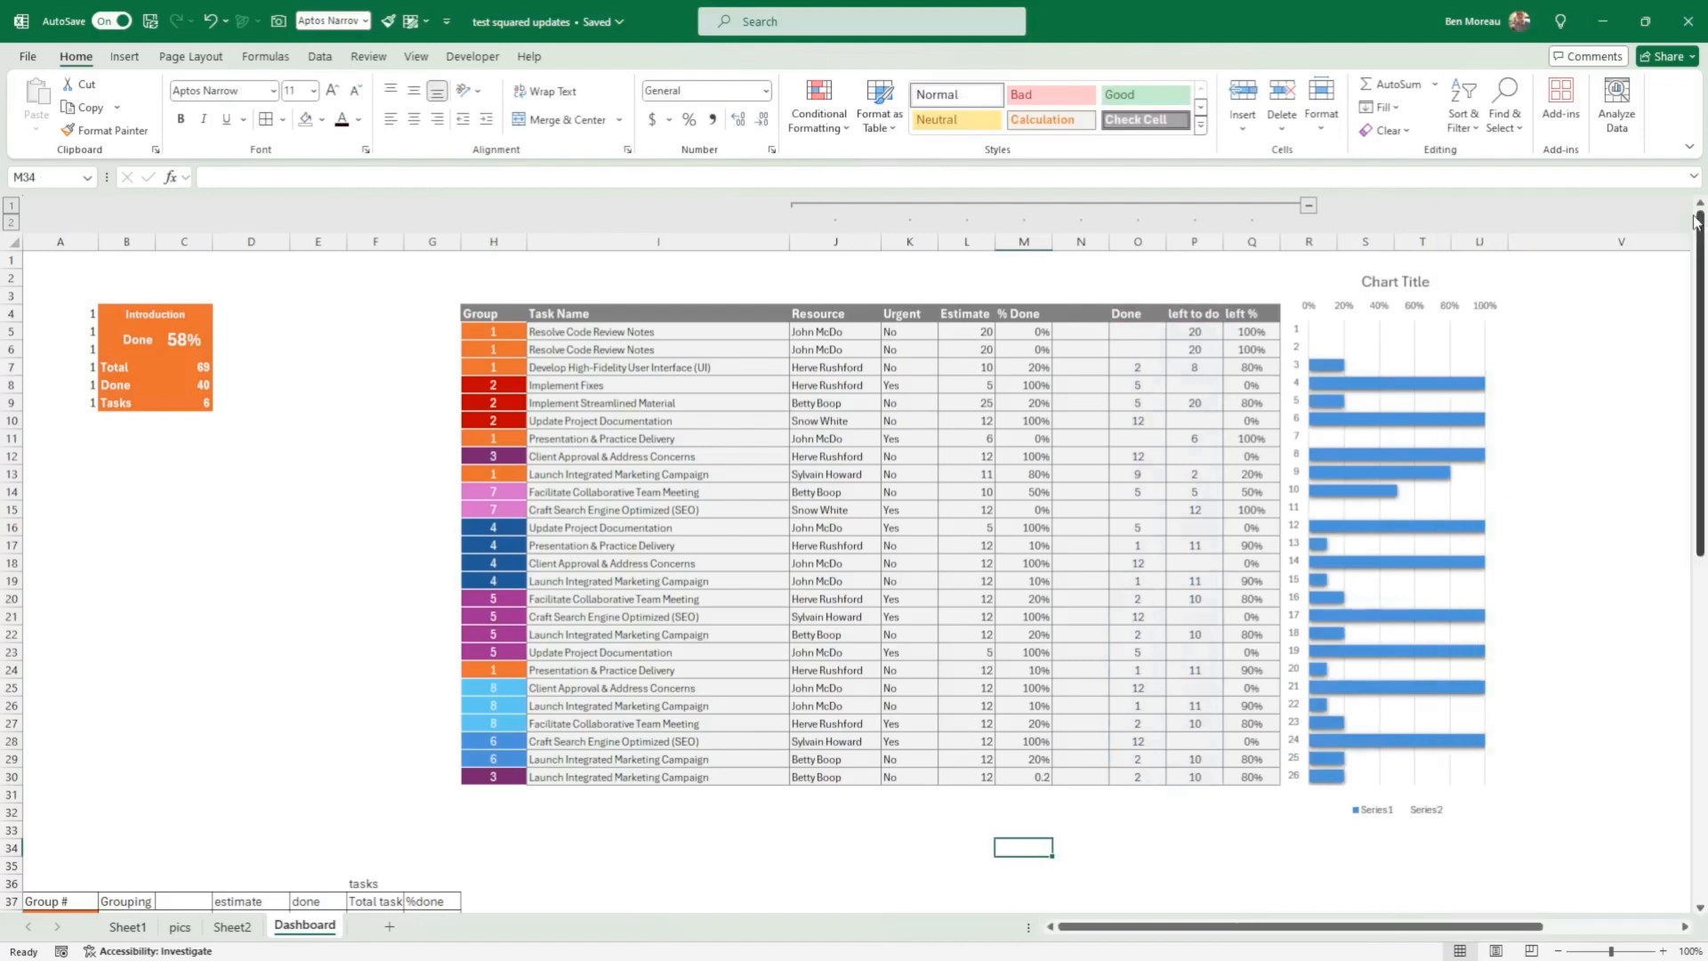
Step: Look through the theme shape styles for the Series1 bars of the remaining progress chart
click(1448, 420)
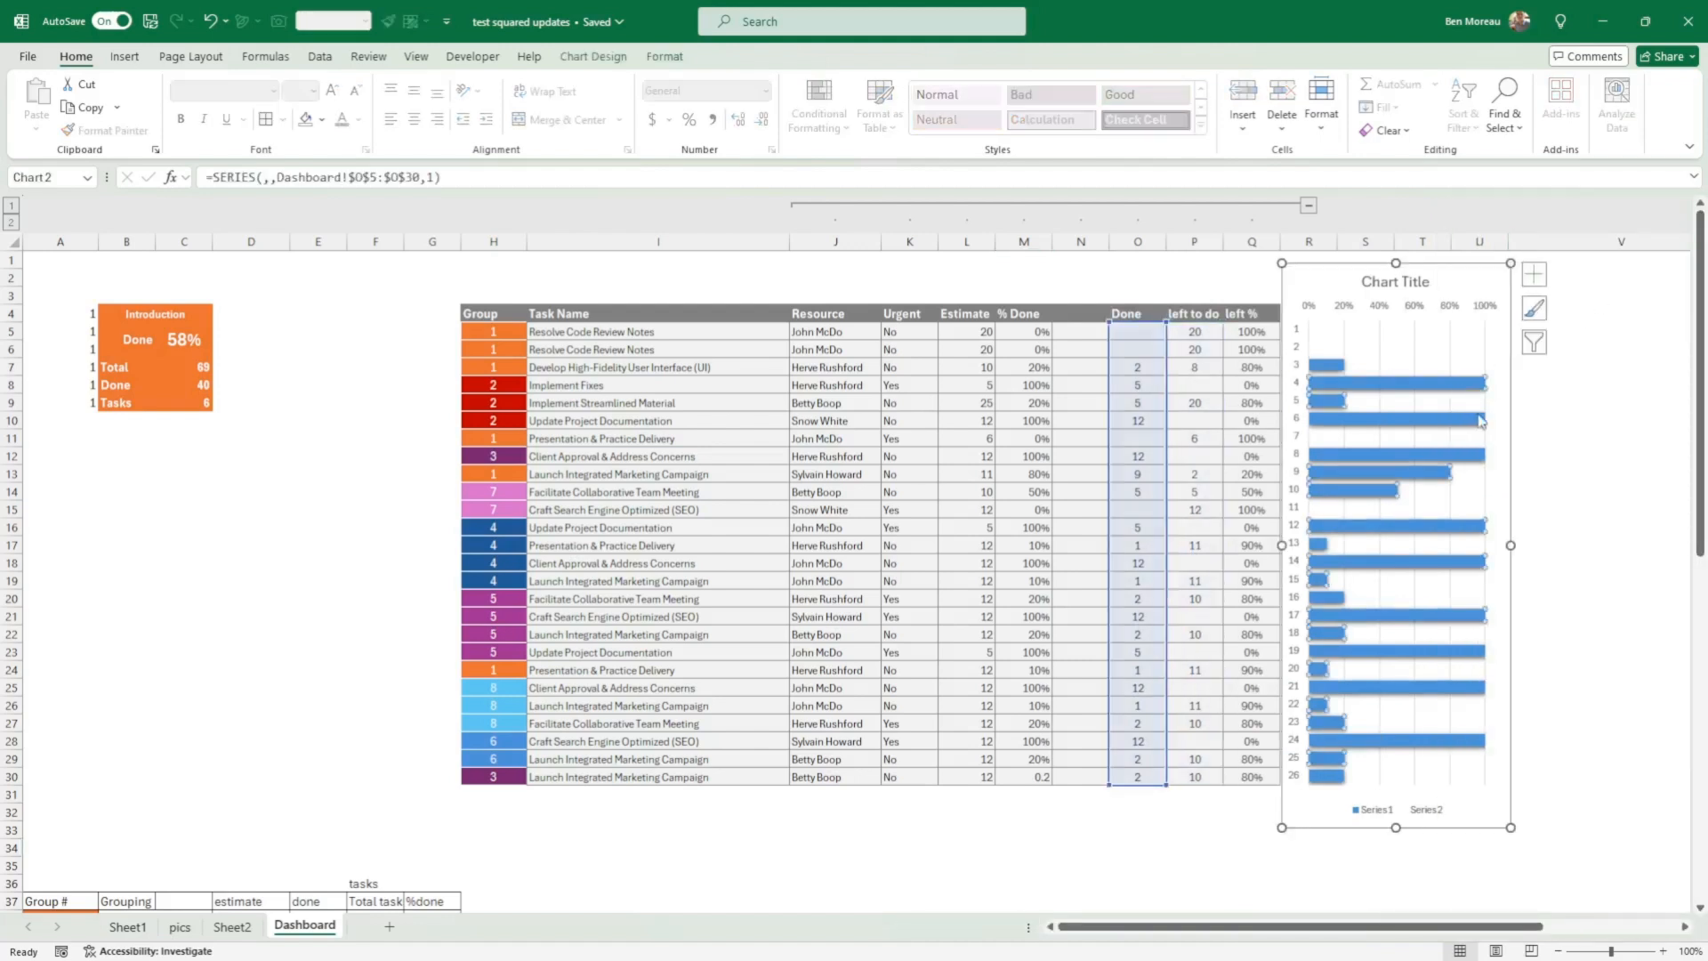
click(664, 59)
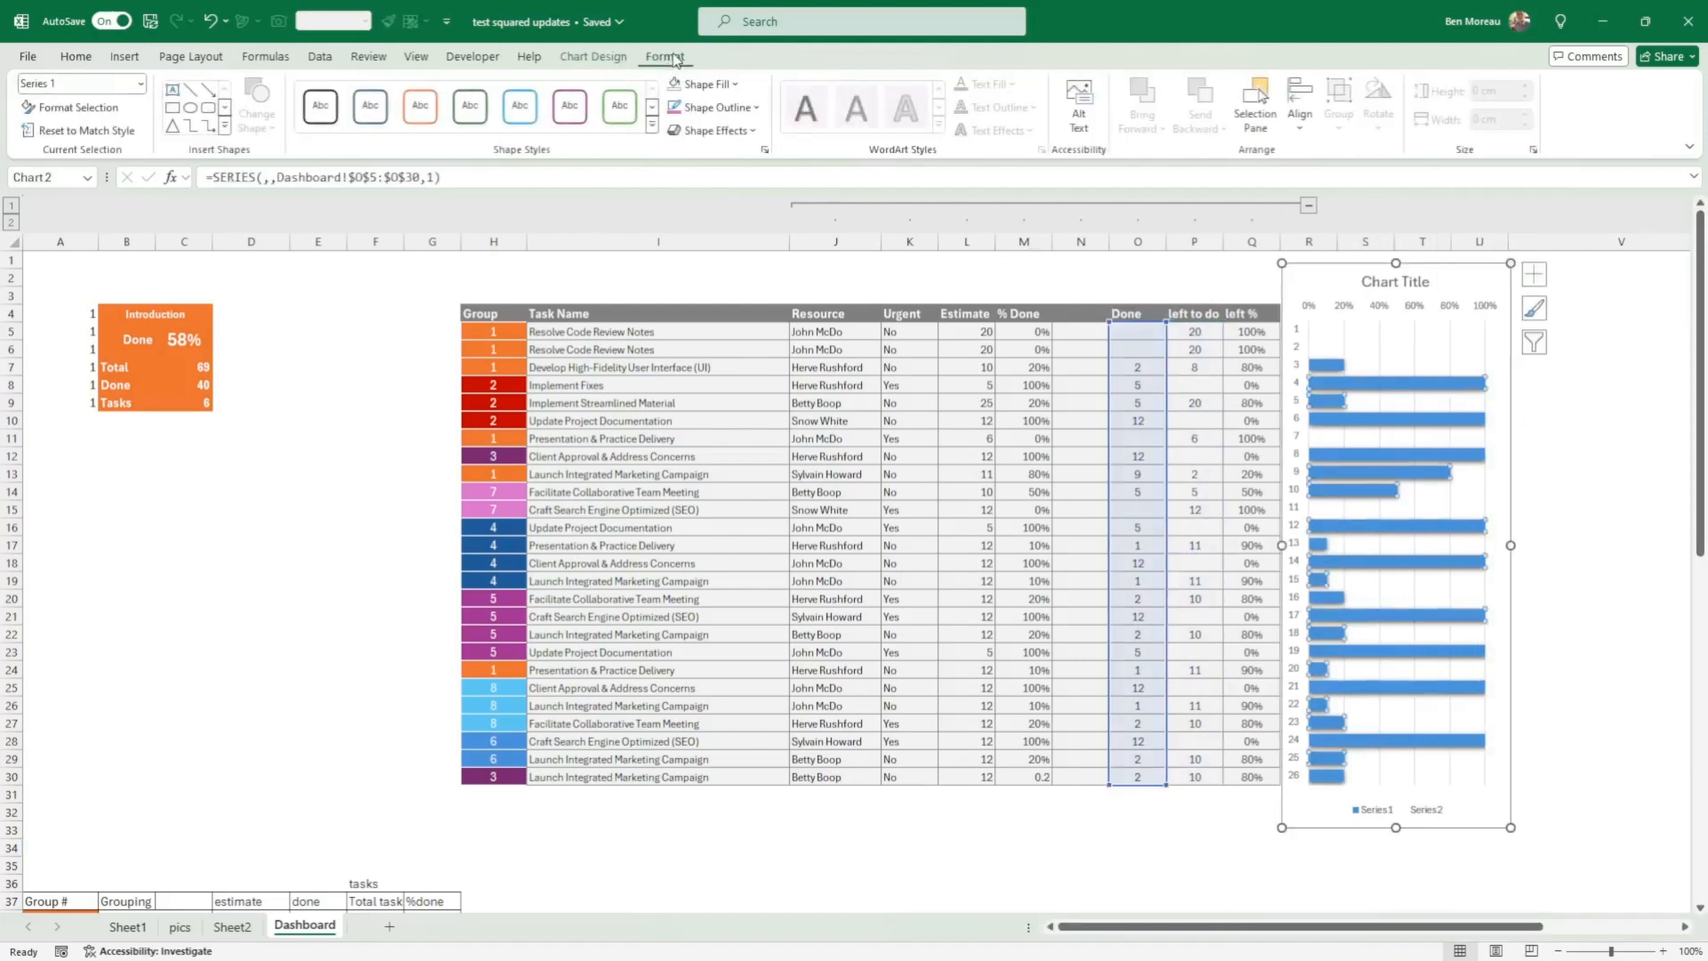
click(654, 125)
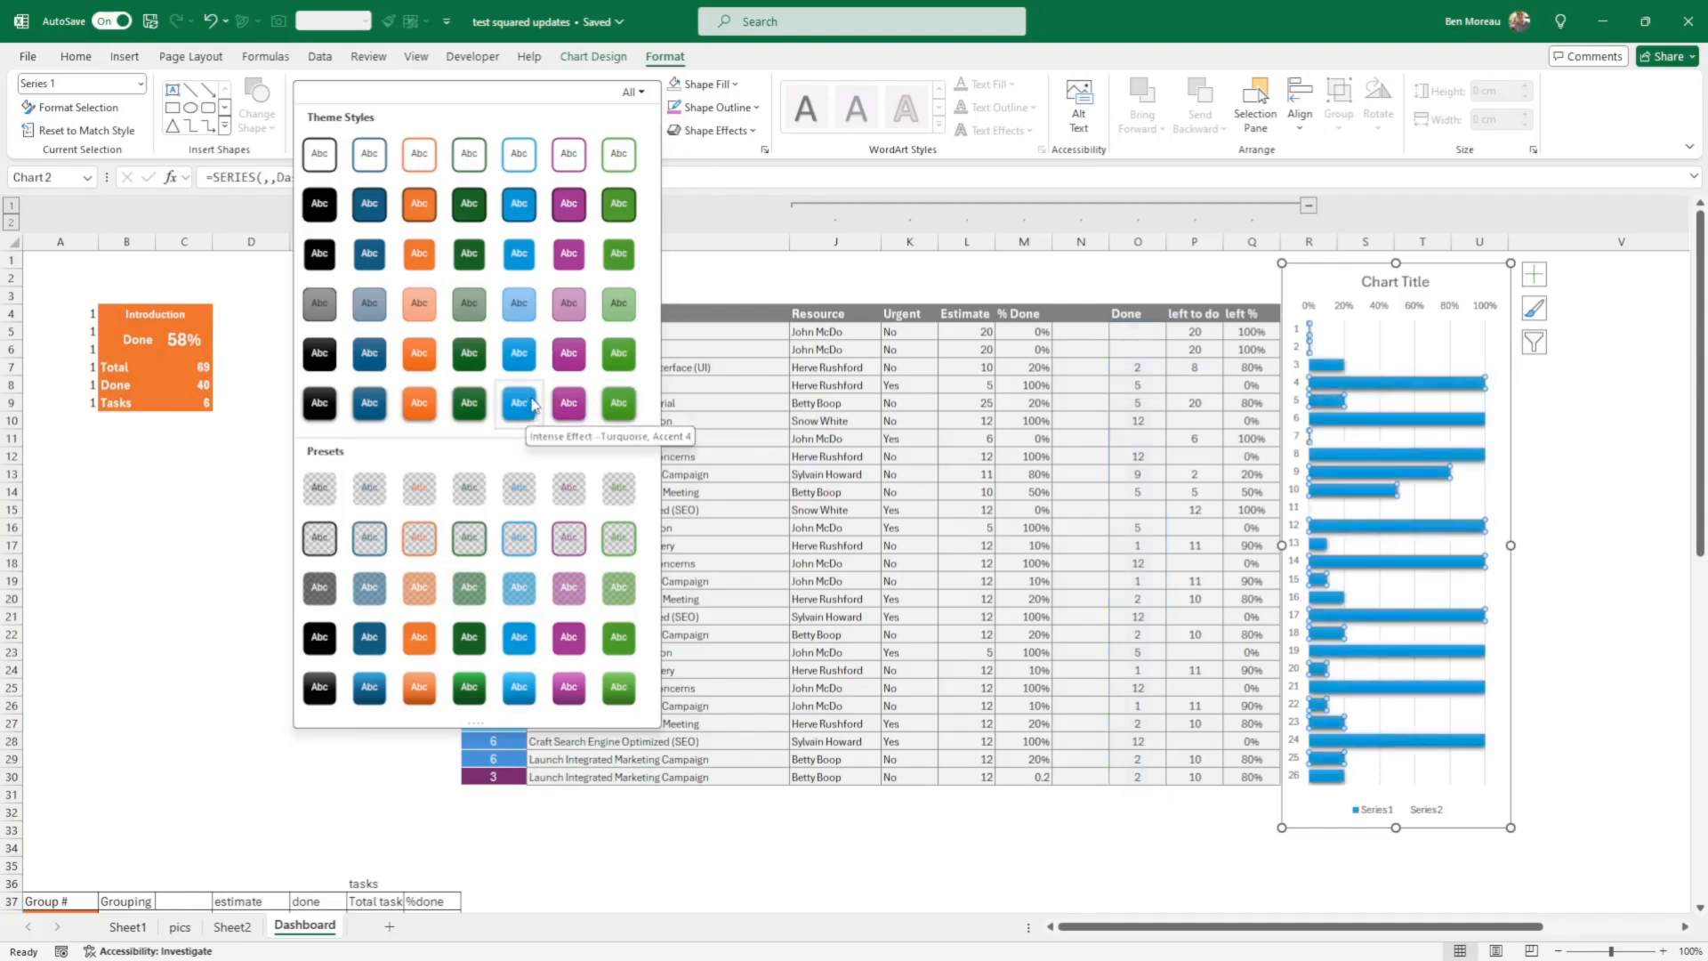
click(881, 859)
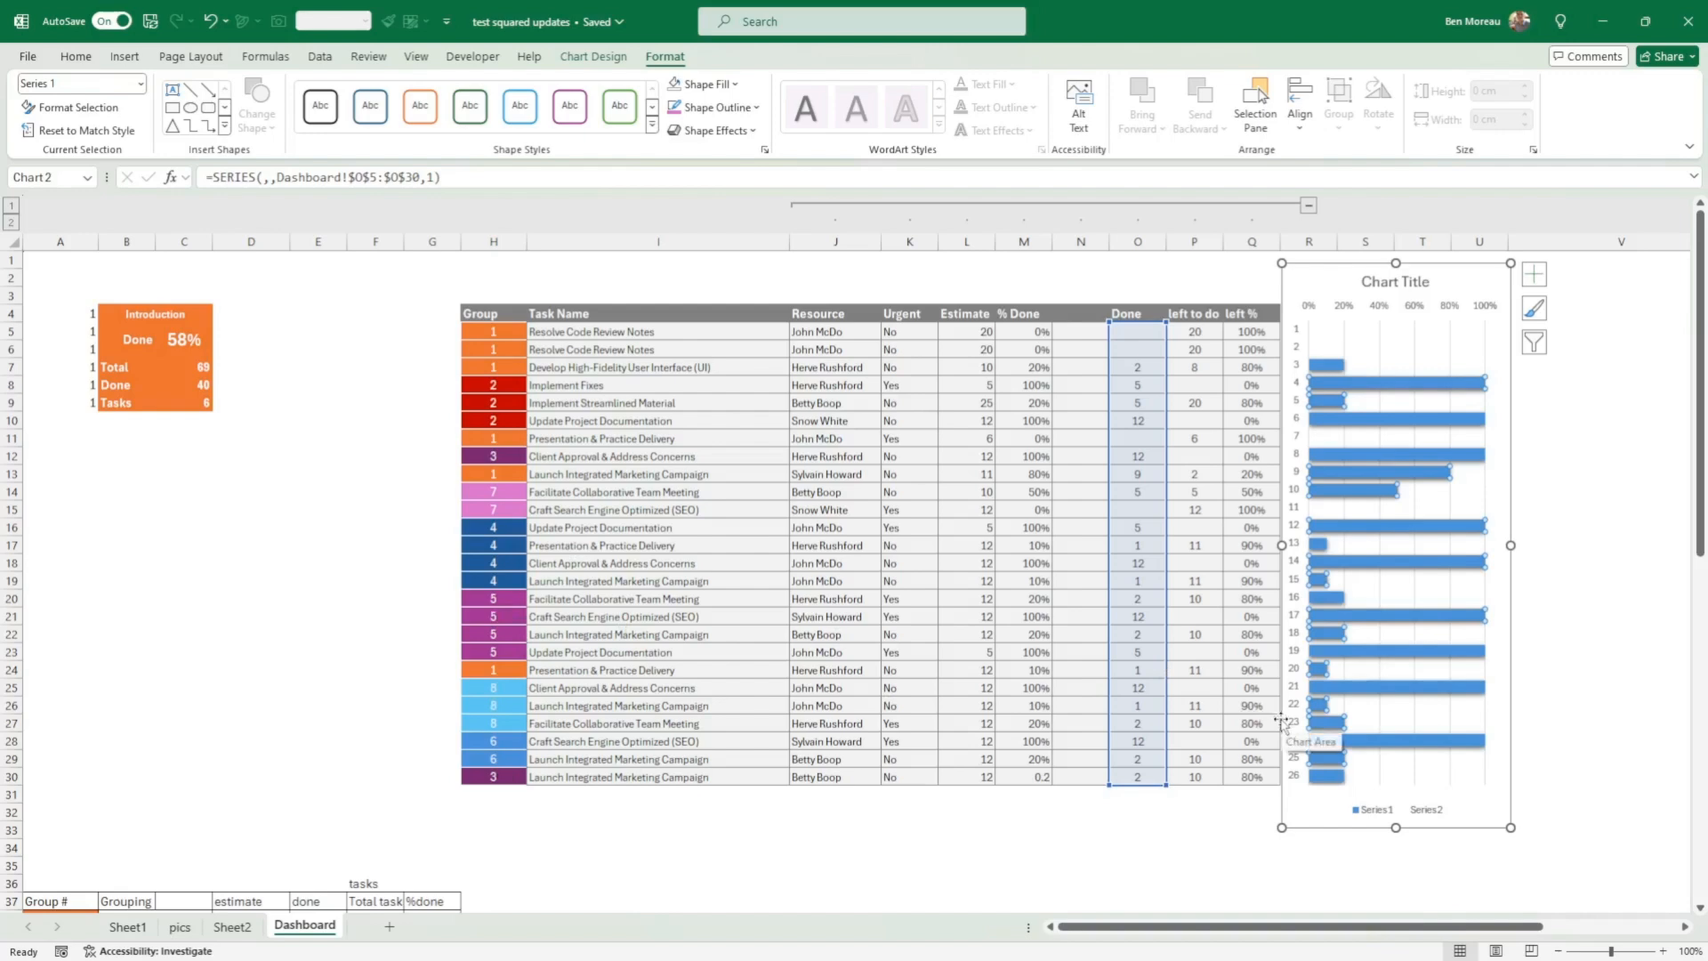
click(701, 843)
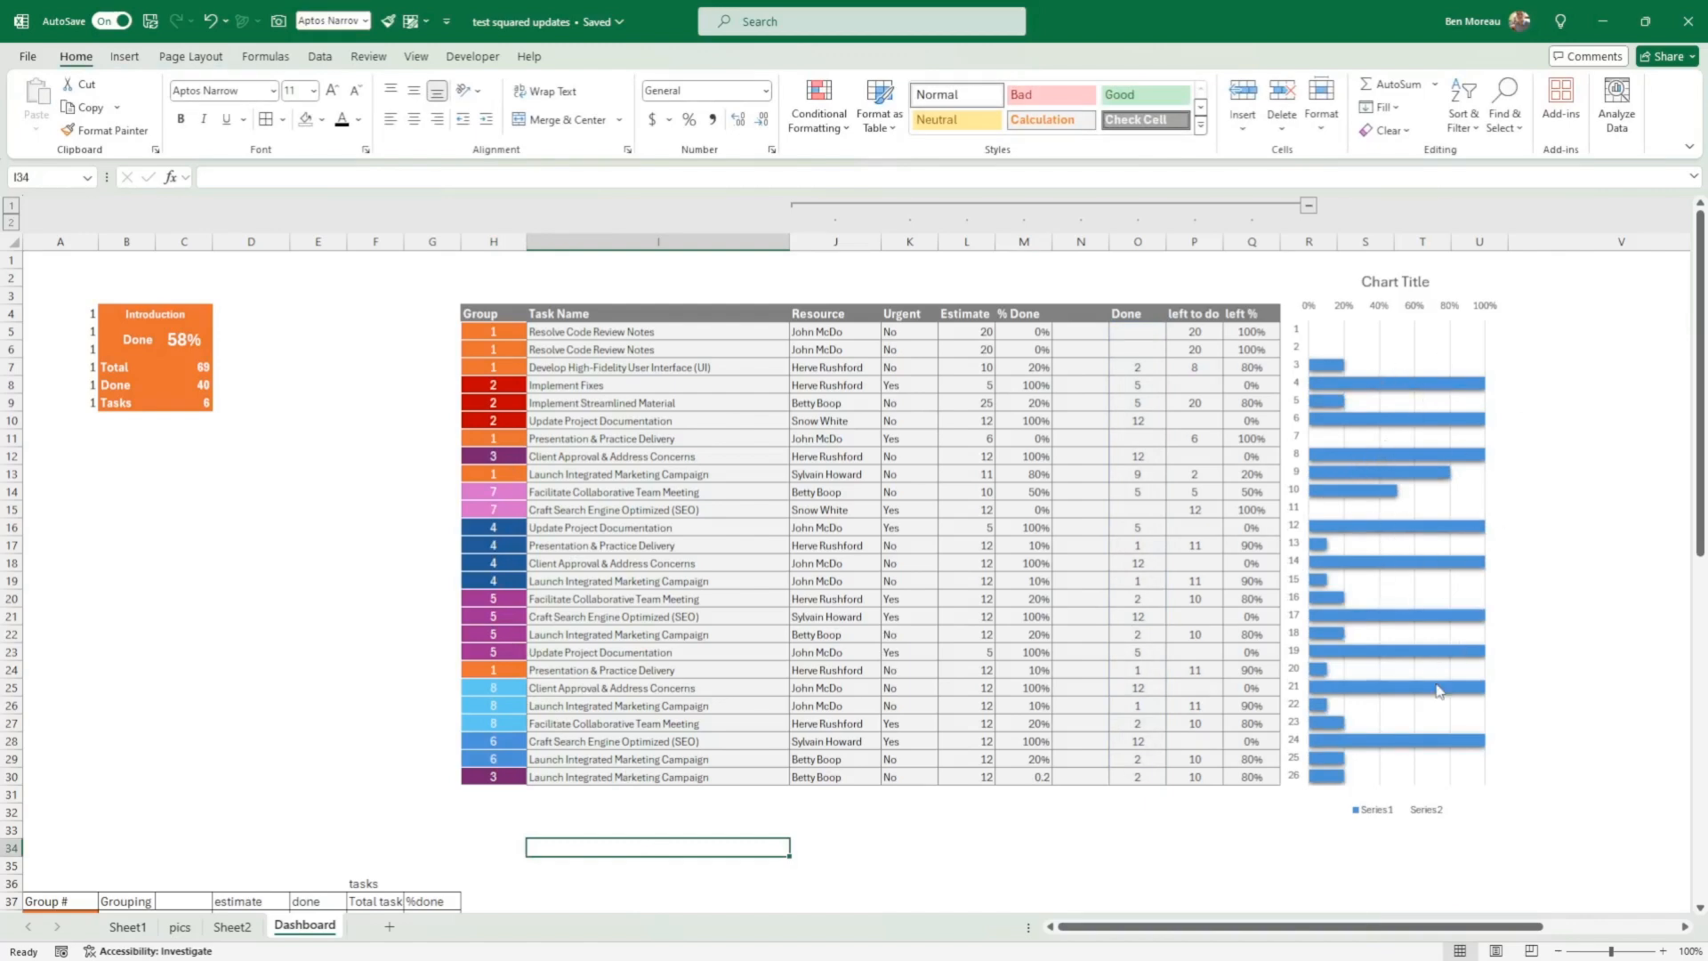
Step: Review the group 2 task rows, the grouping summary below the table, and the orange Introduction card
click(368, 846)
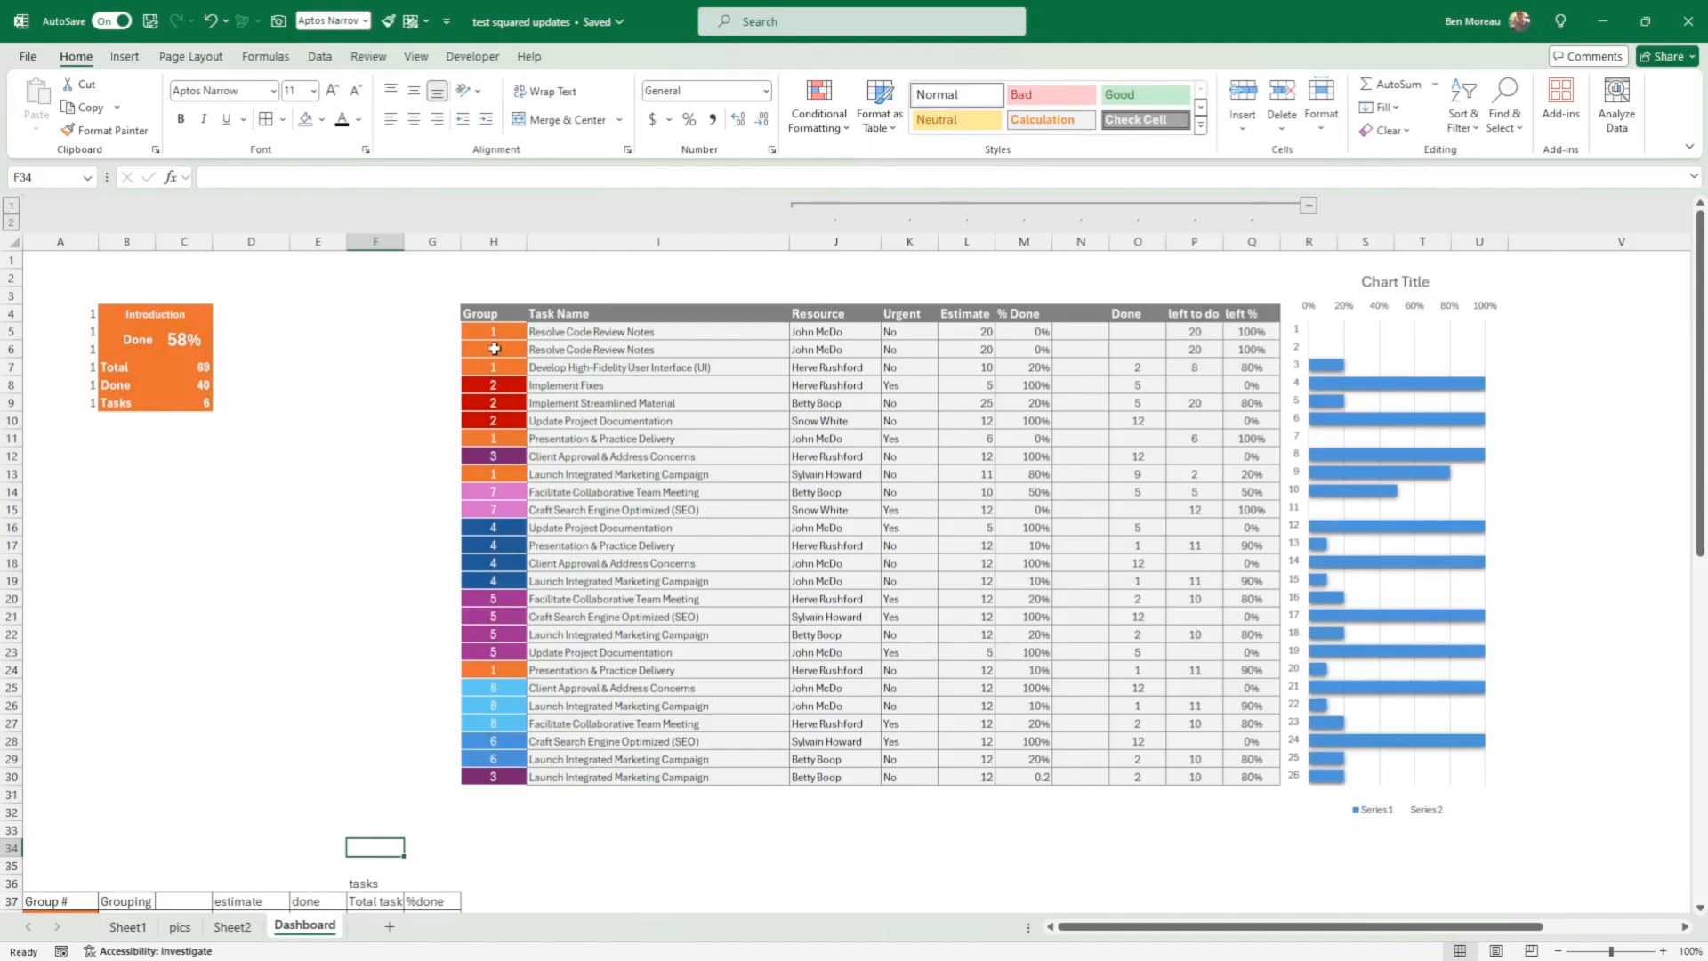
drag(627, 385, 1139, 421)
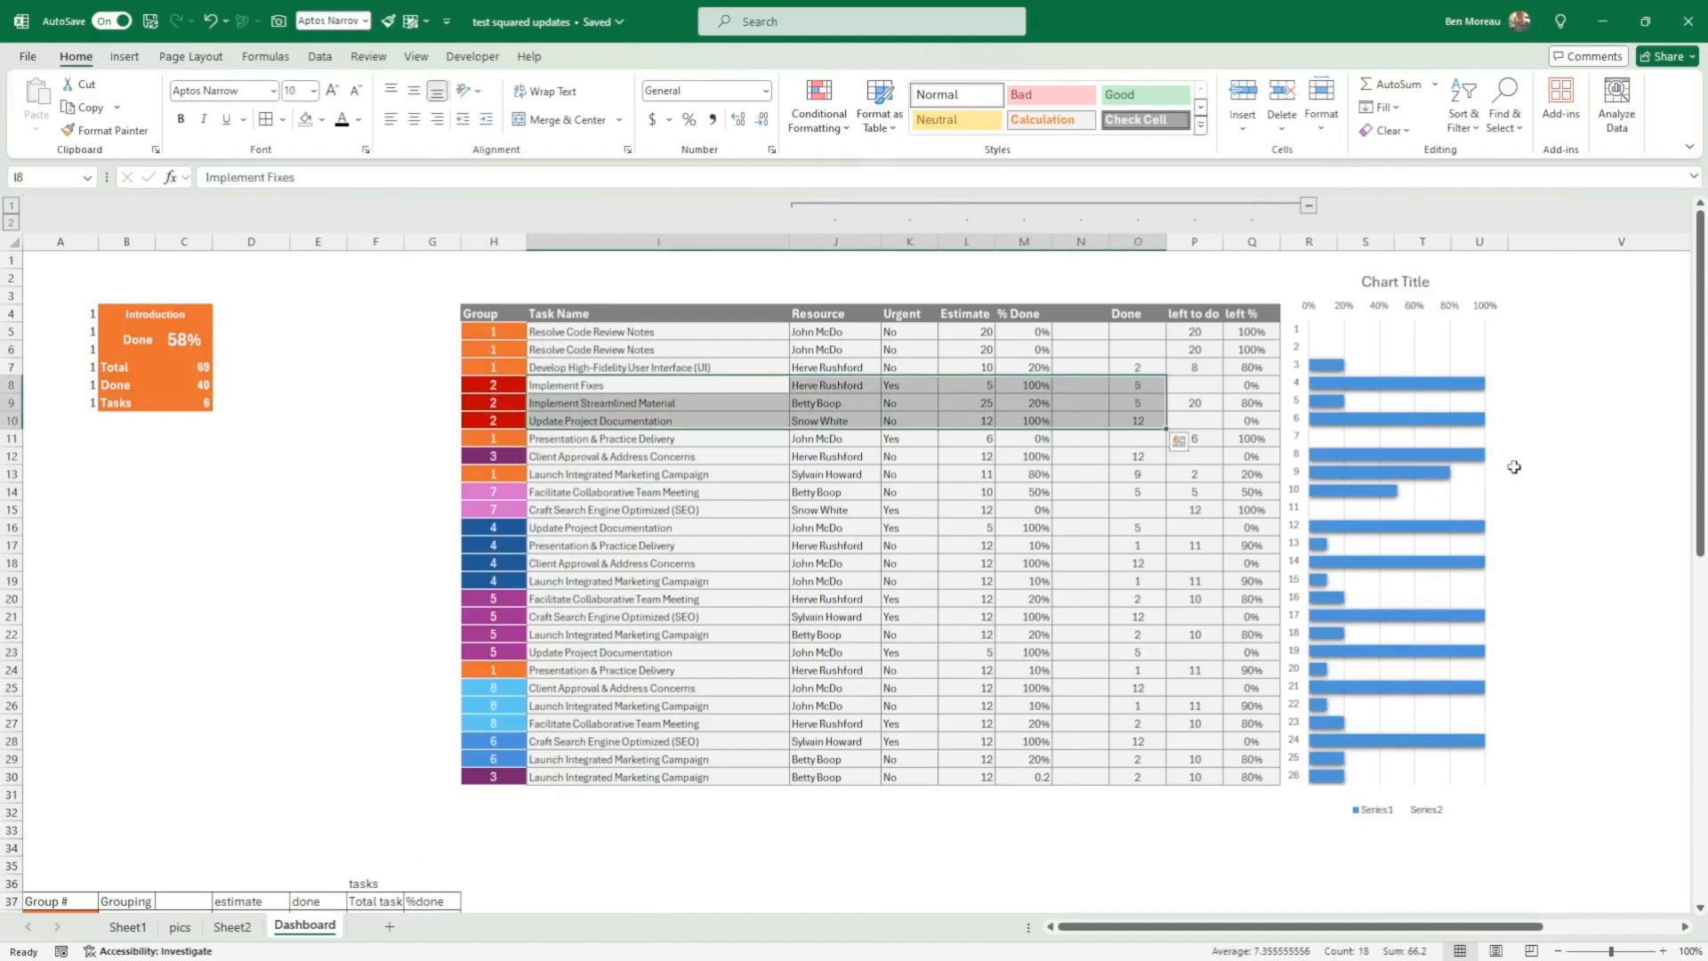
scroll(182, 722, down, 4)
click(174, 751)
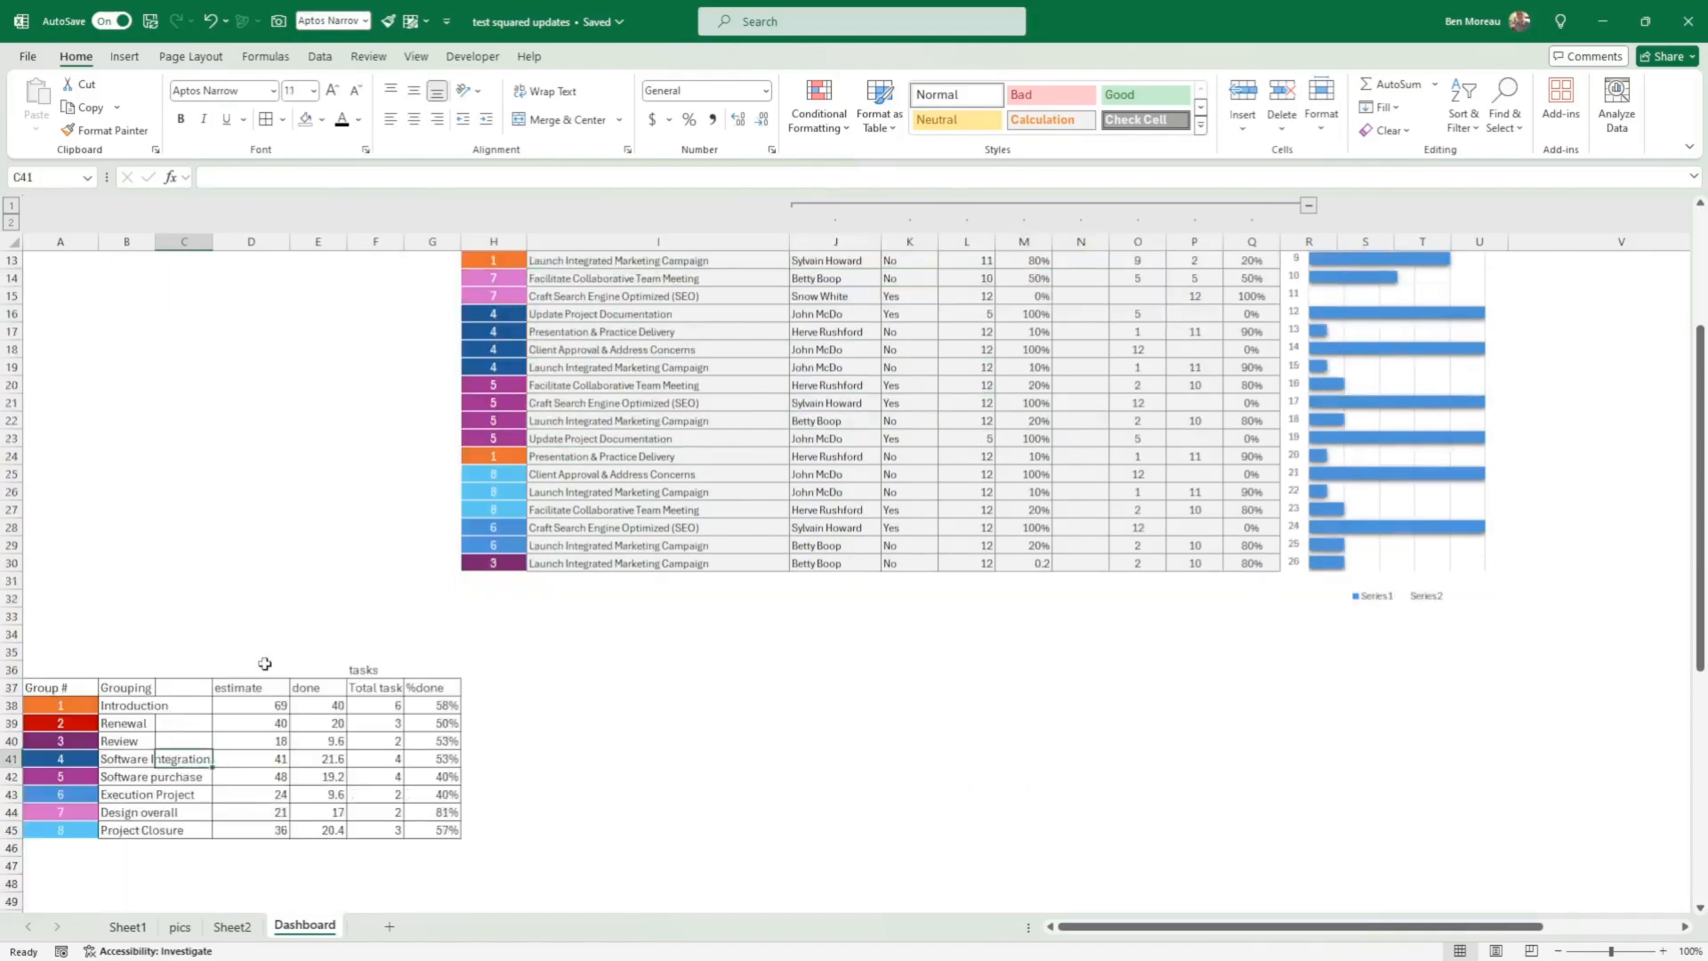
scroll(264, 664, up, 2)
scroll(264, 664, down, 2)
scroll(166, 704, up, 4)
click(191, 669)
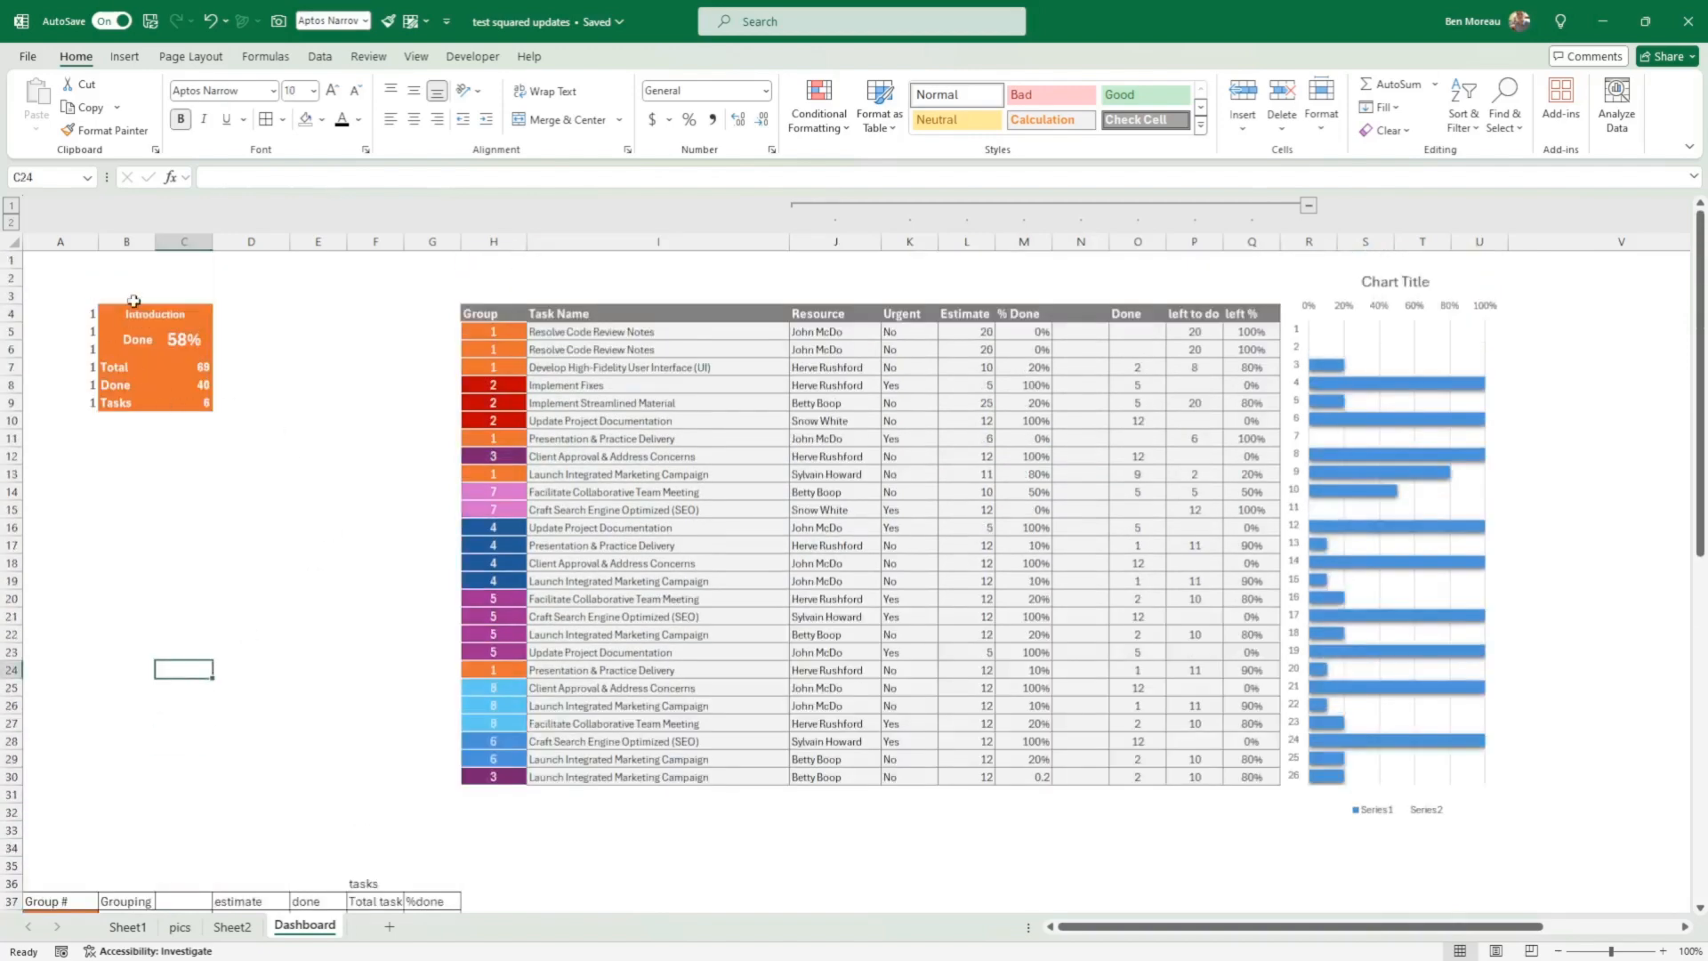
click(171, 317)
click(339, 344)
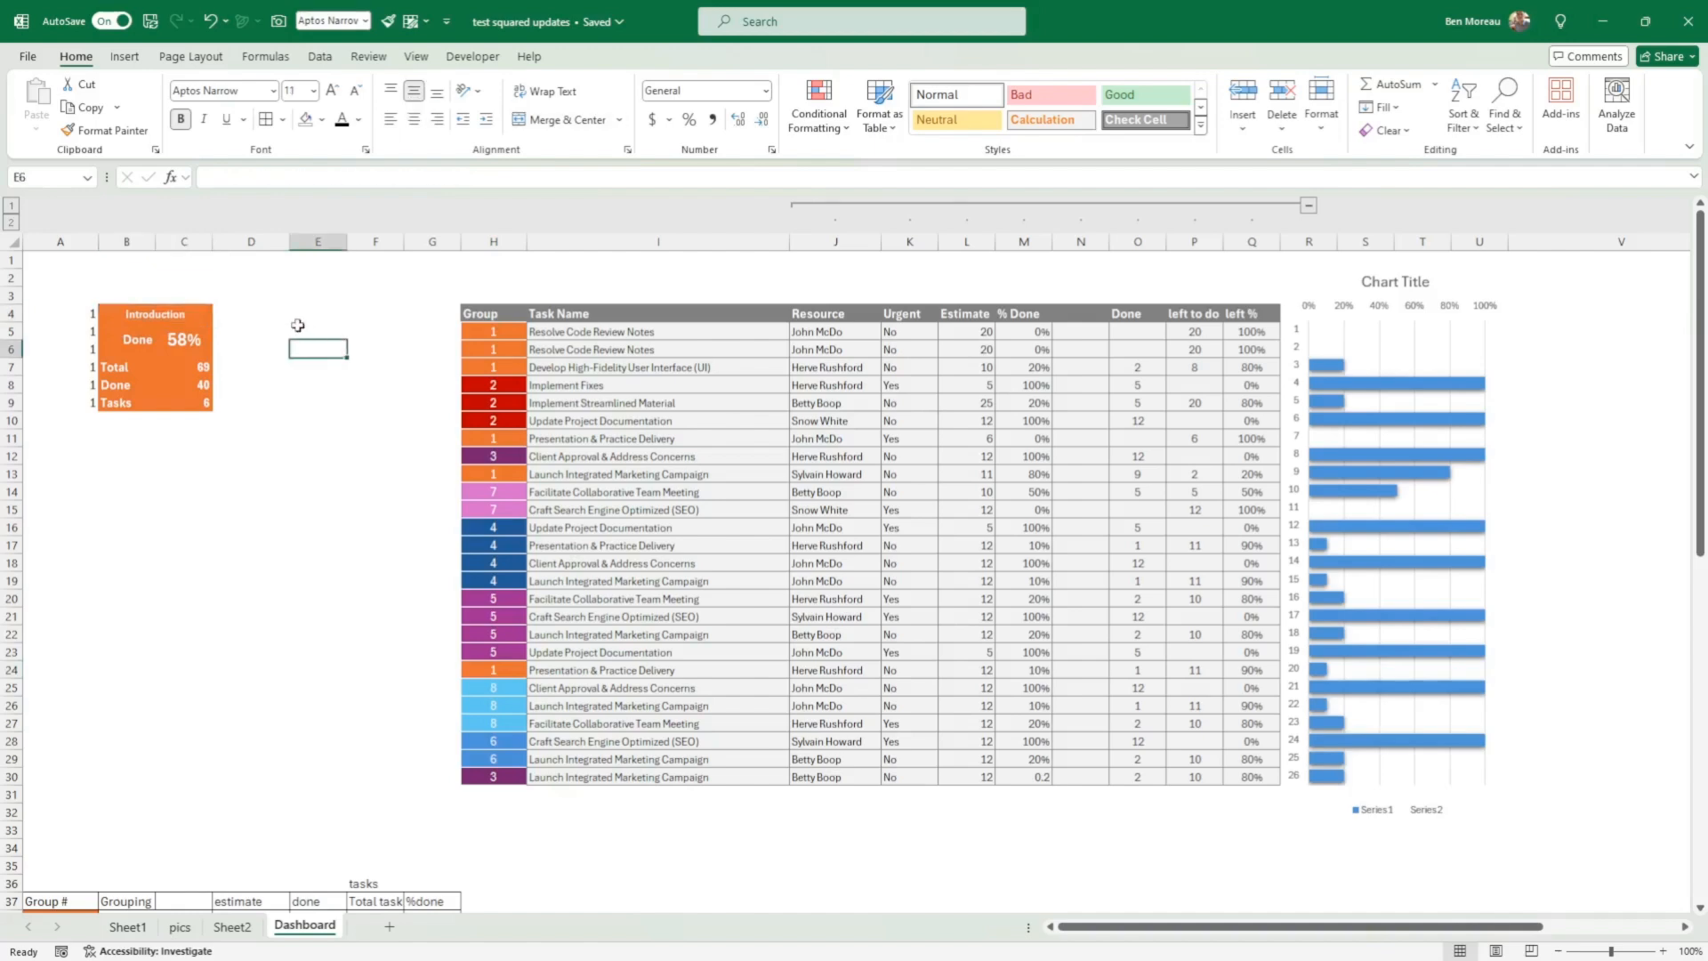
Step: Add borders around all cells in the range E4:F9 beside the Introduction card
drag(302, 315, 377, 402)
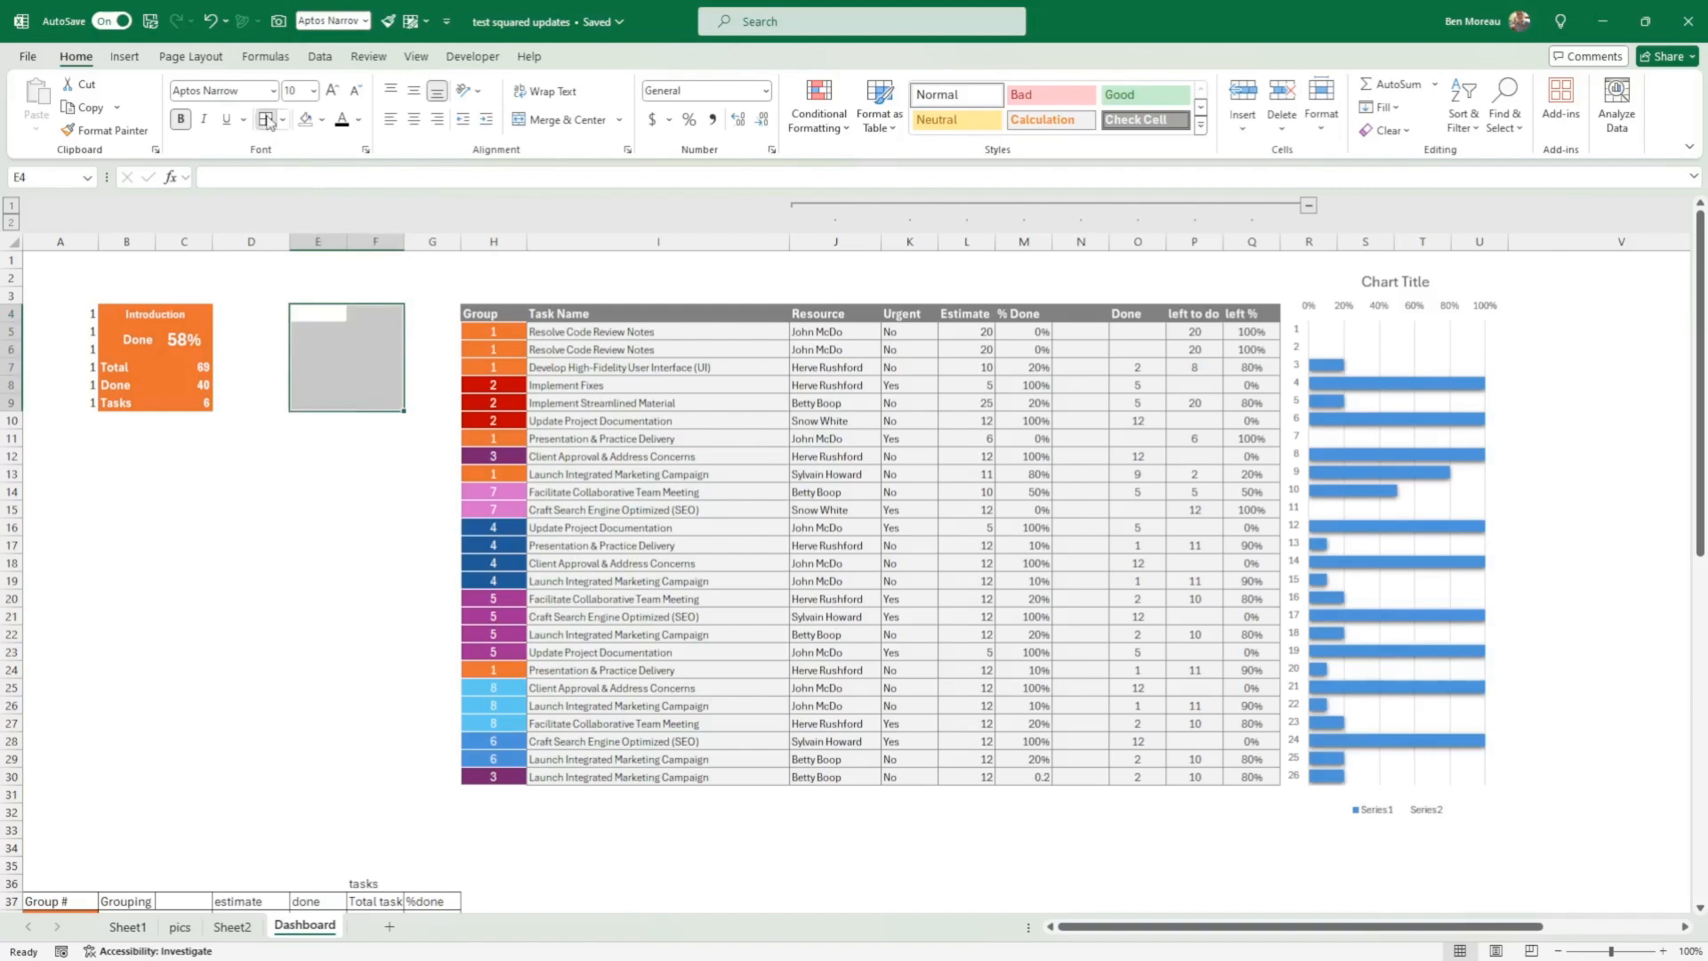
click(265, 119)
click(368, 298)
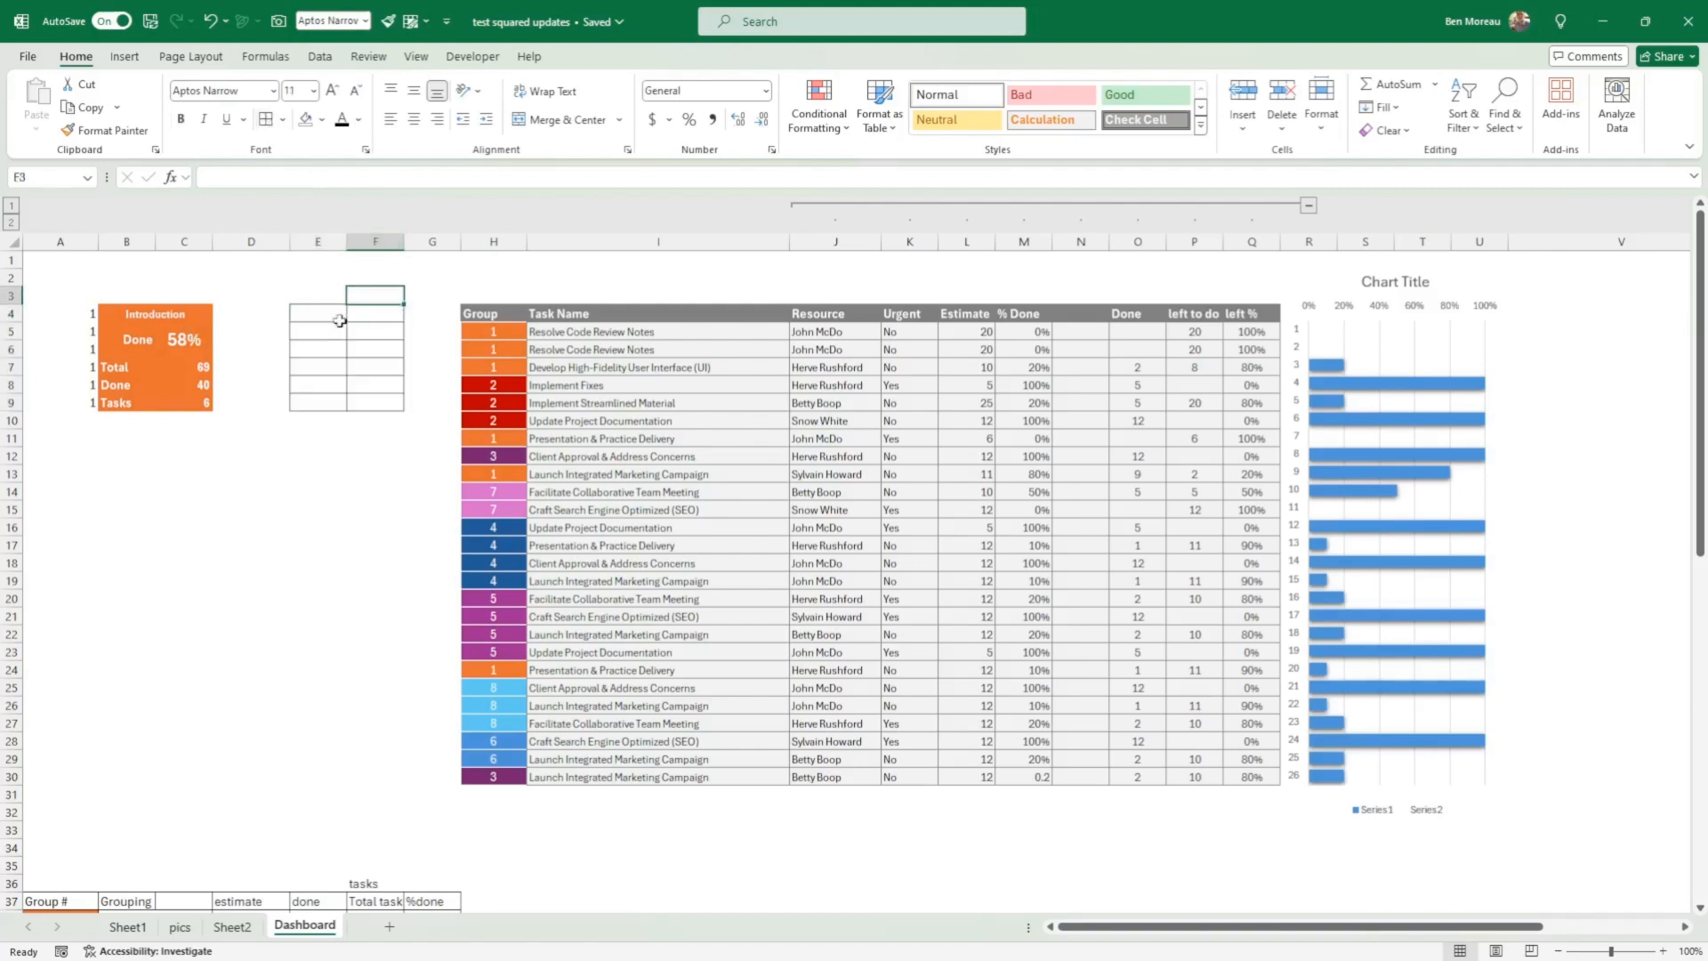
Step: Merge and center E4:F4, E5:E6 and F5:F6 in the bordered block, following the Introduction card's layout
drag(342, 315, 355, 312)
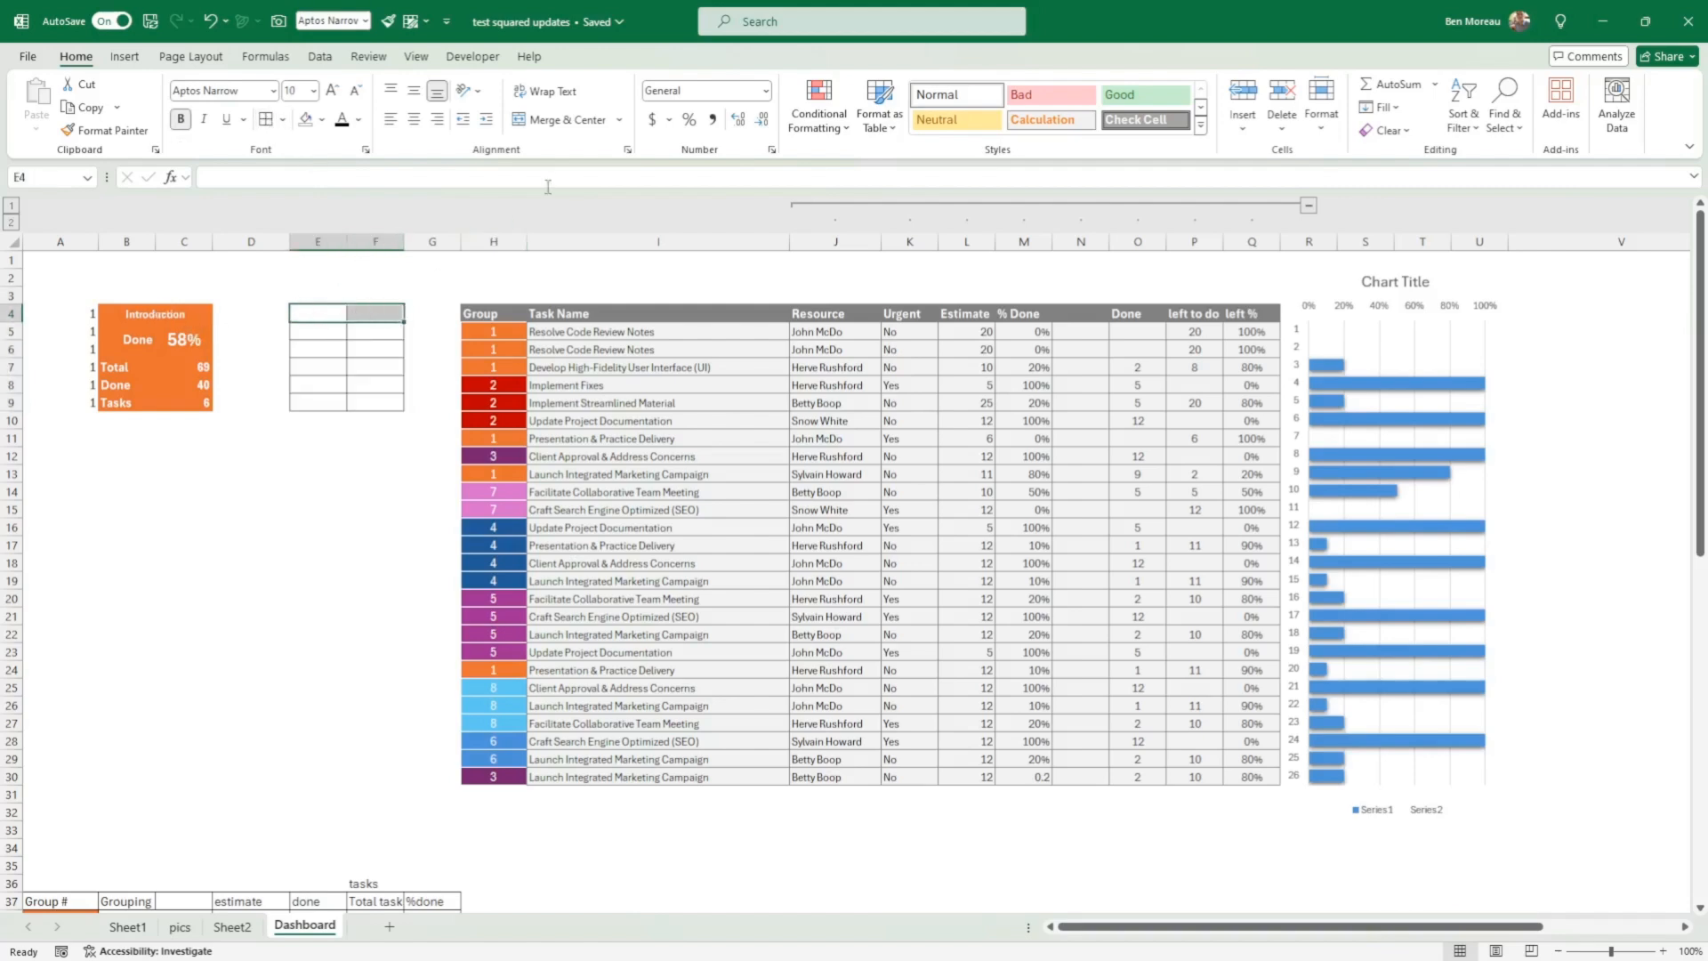
click(559, 119)
click(184, 307)
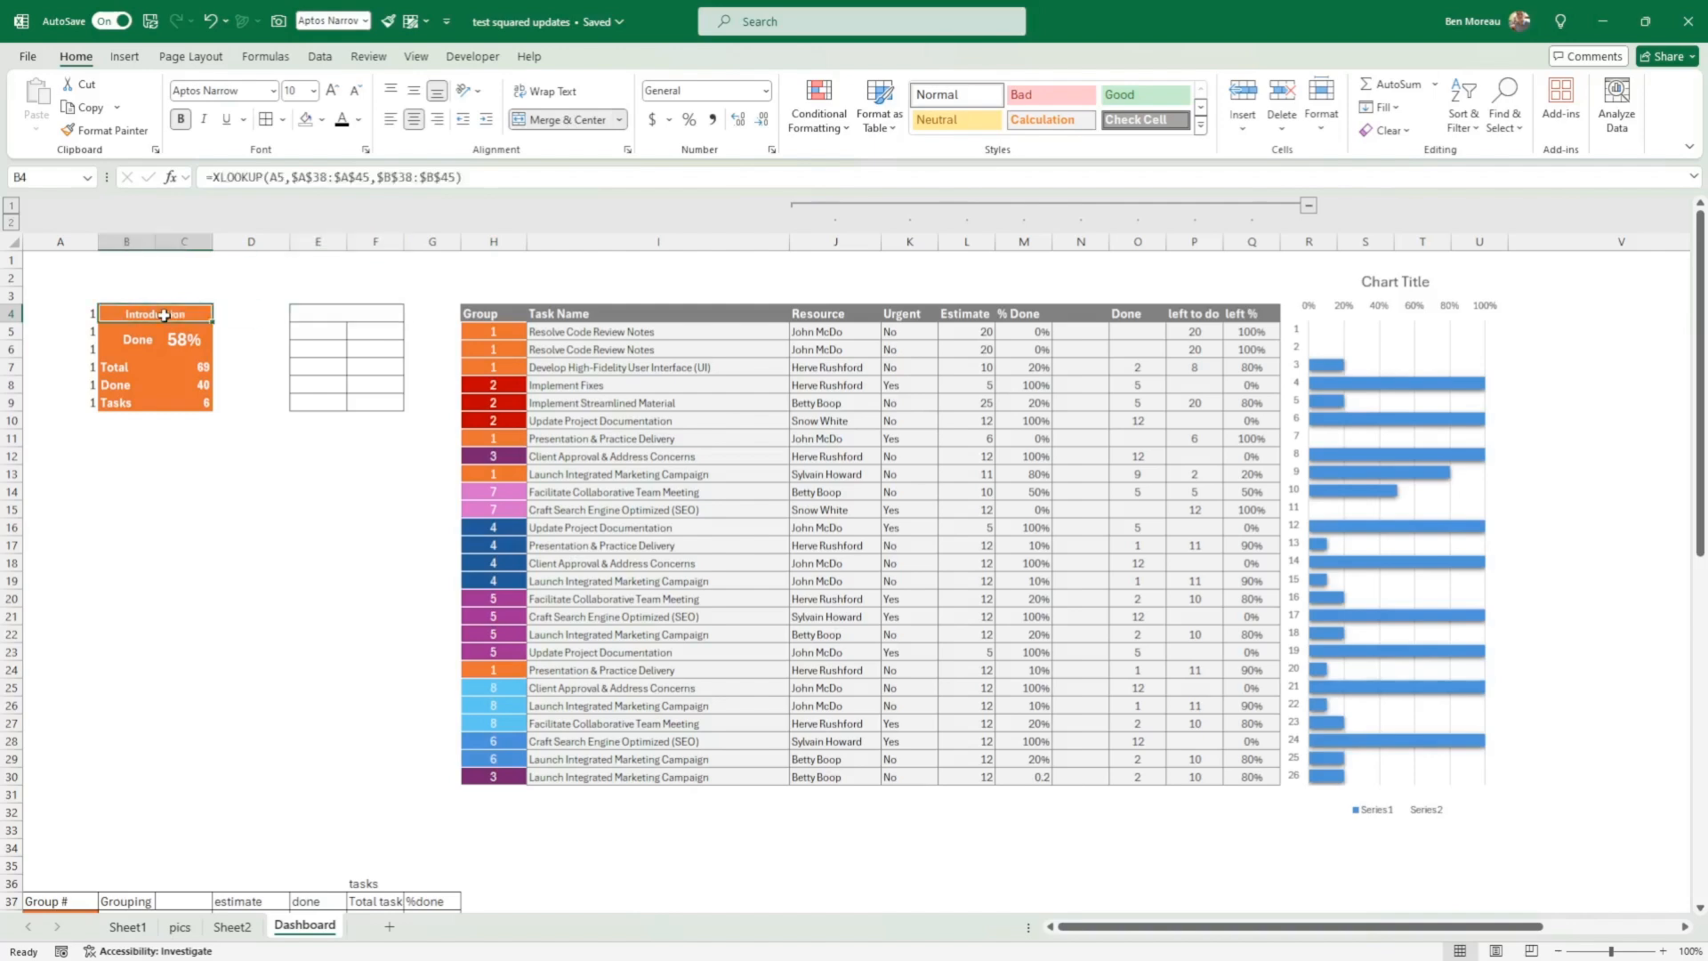
drag(318, 329, 326, 341)
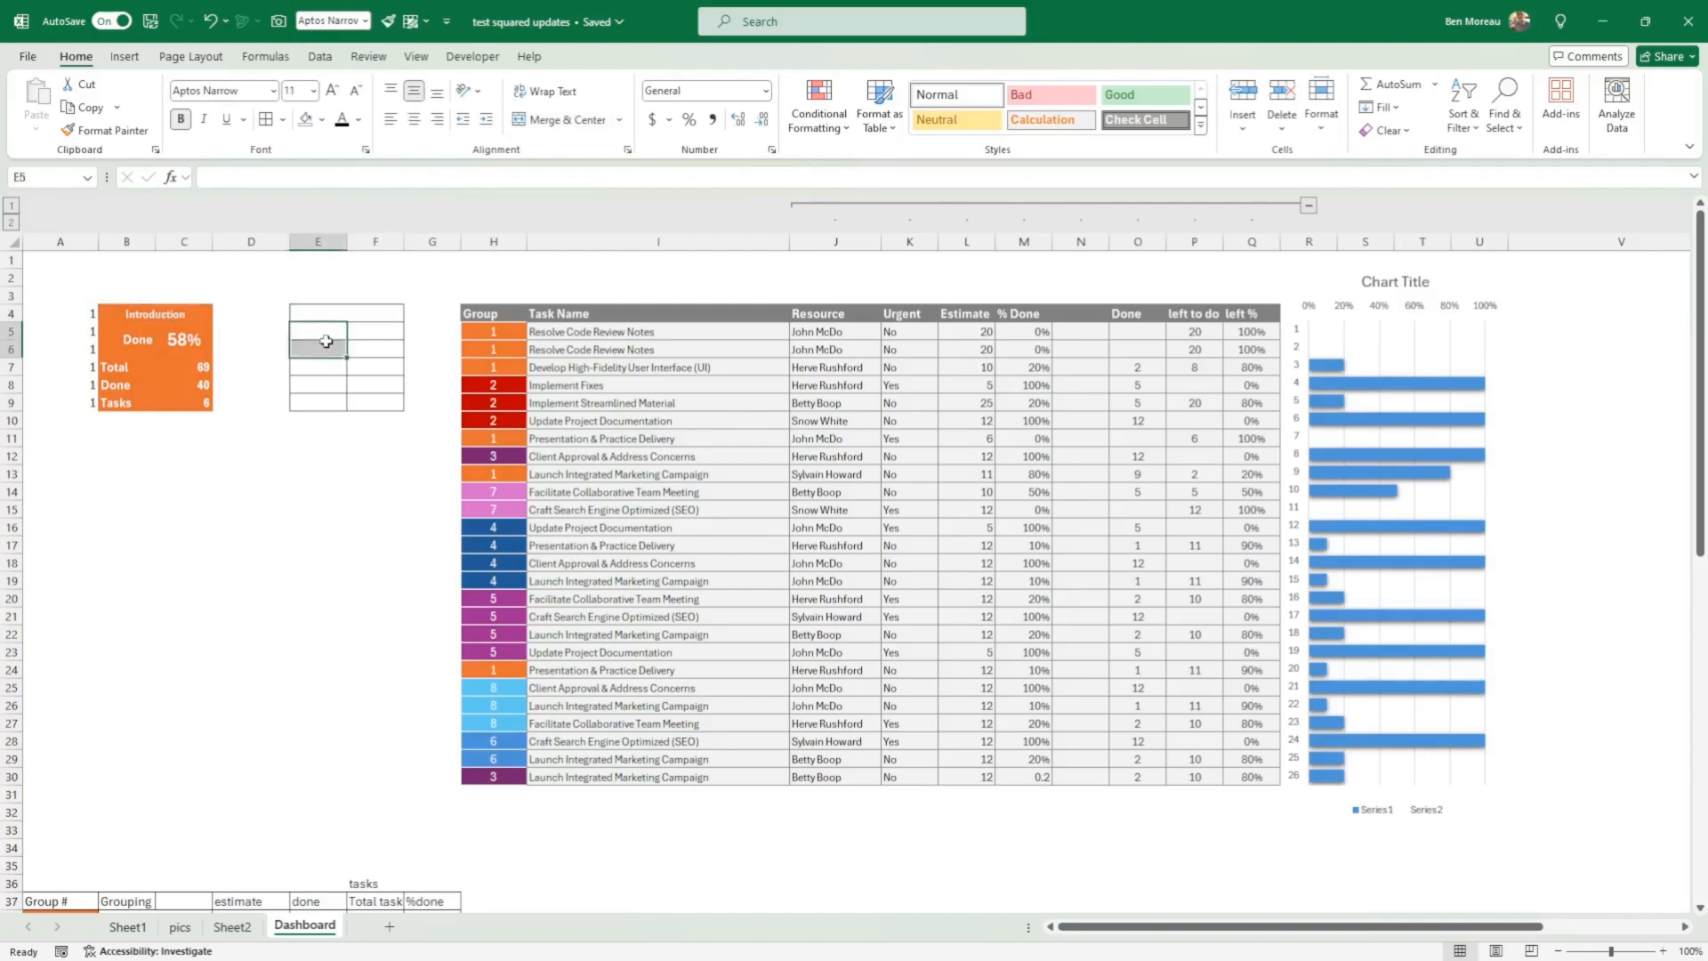
click(559, 119)
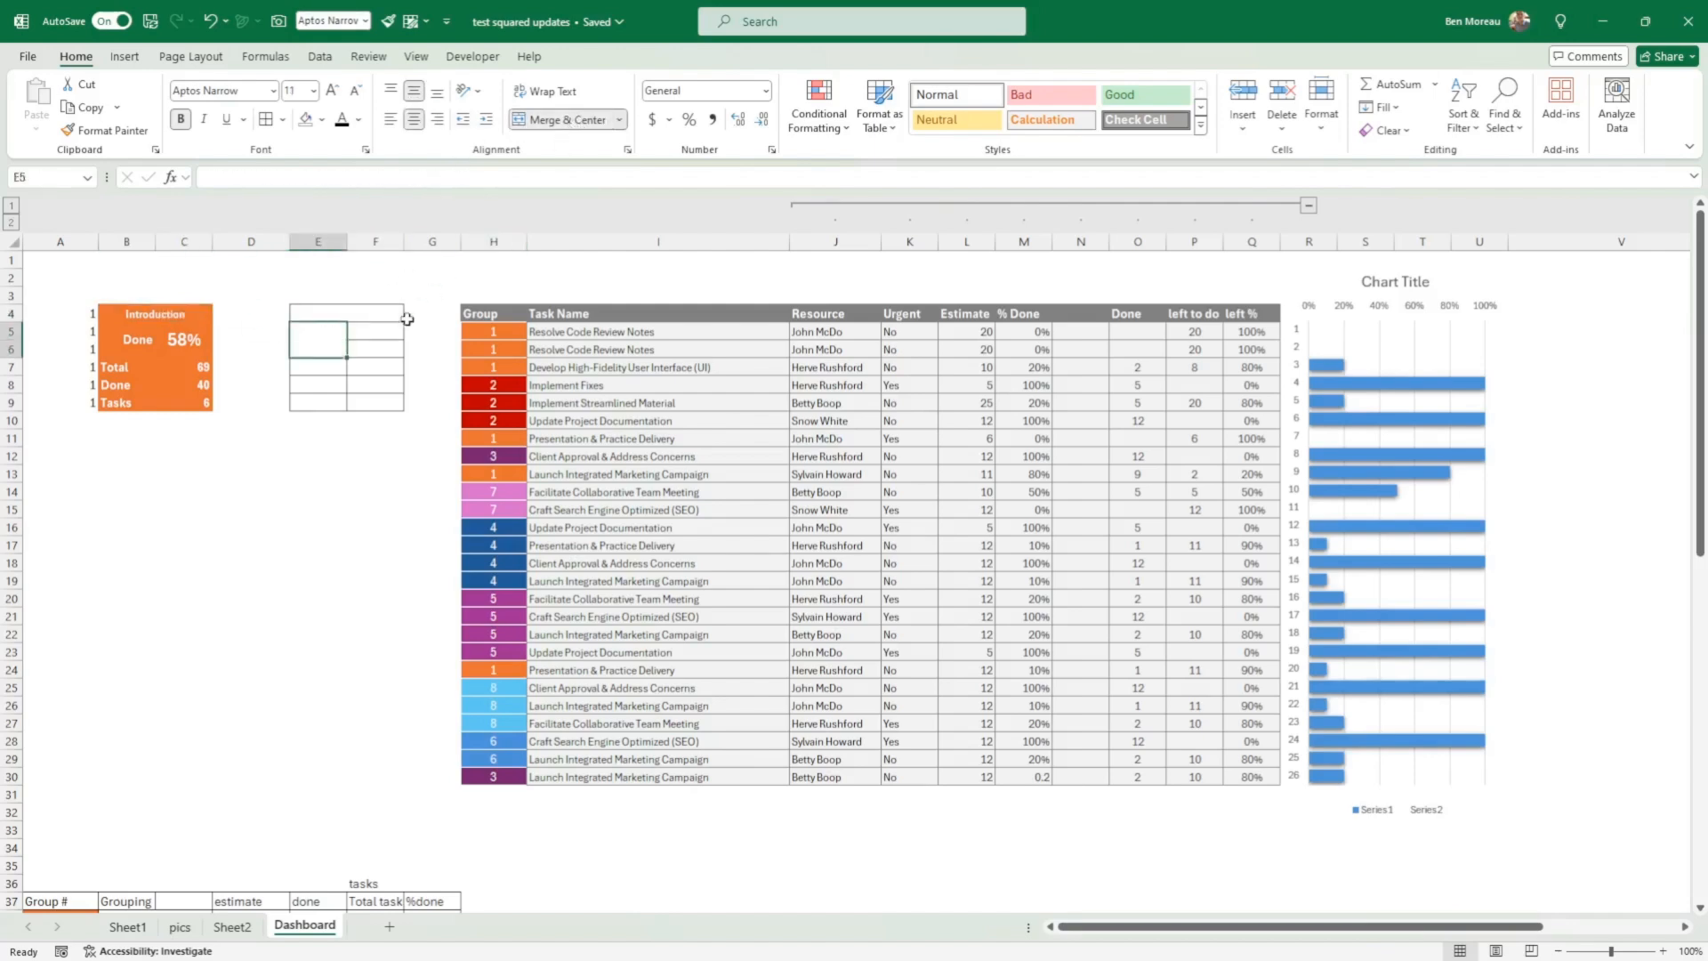
drag(375, 333, 375, 349)
click(559, 119)
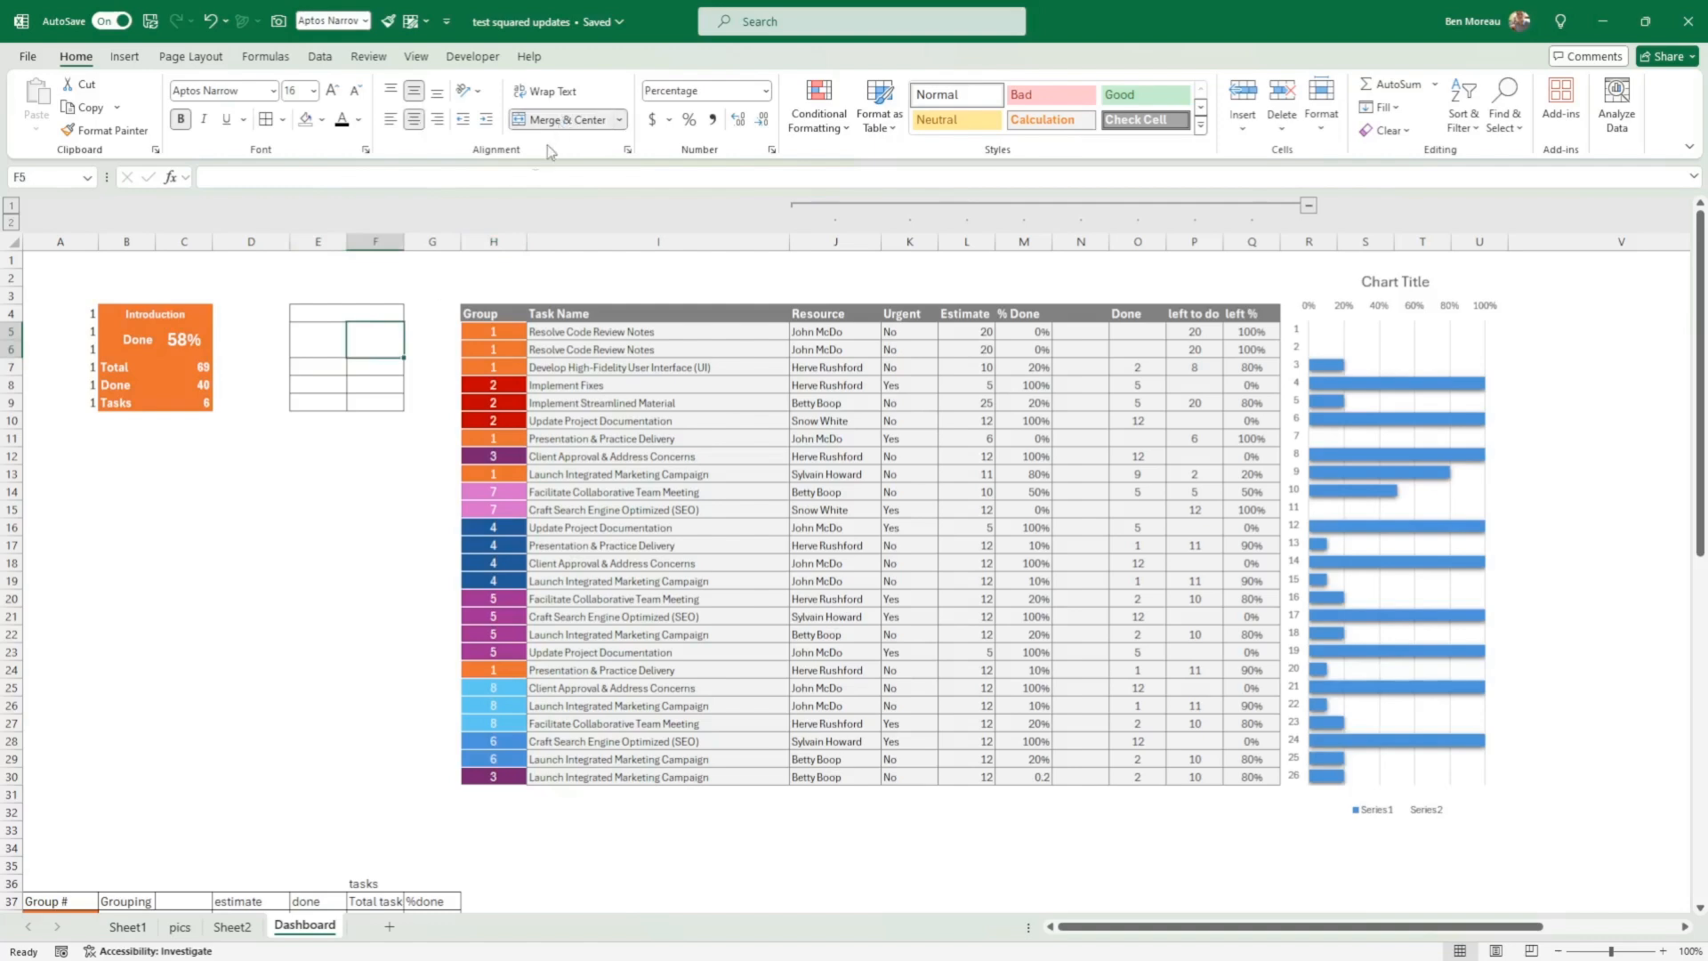
click(452, 285)
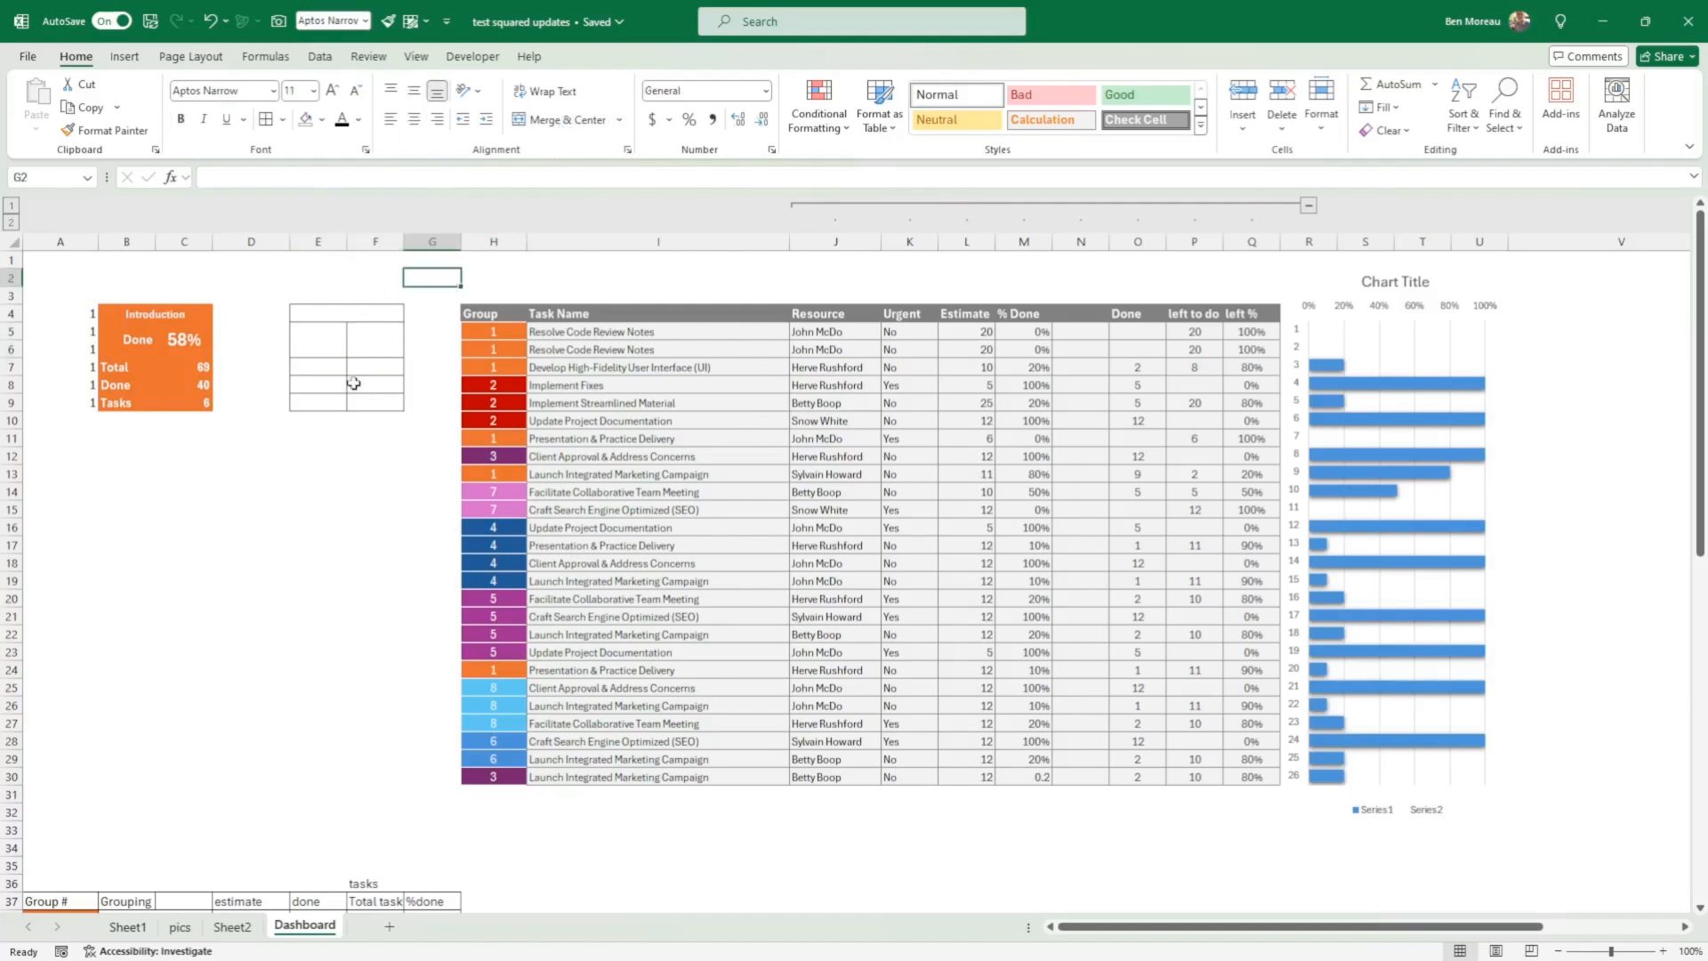
click(327, 367)
drag(328, 366, 371, 400)
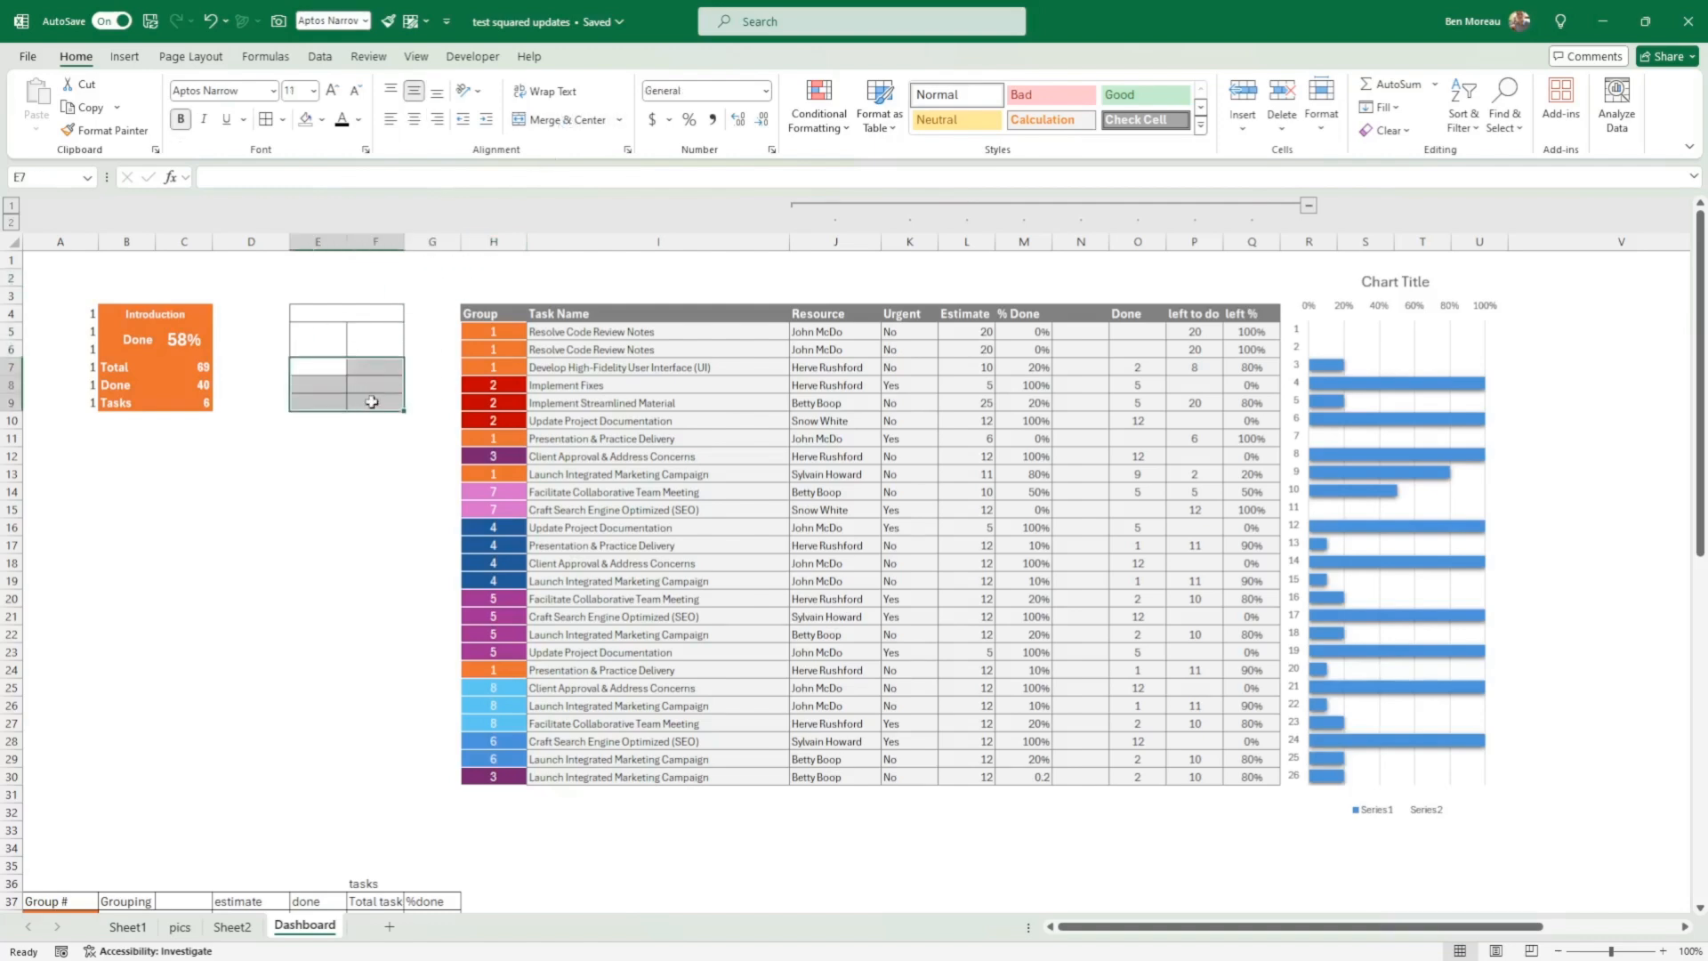
click(356, 438)
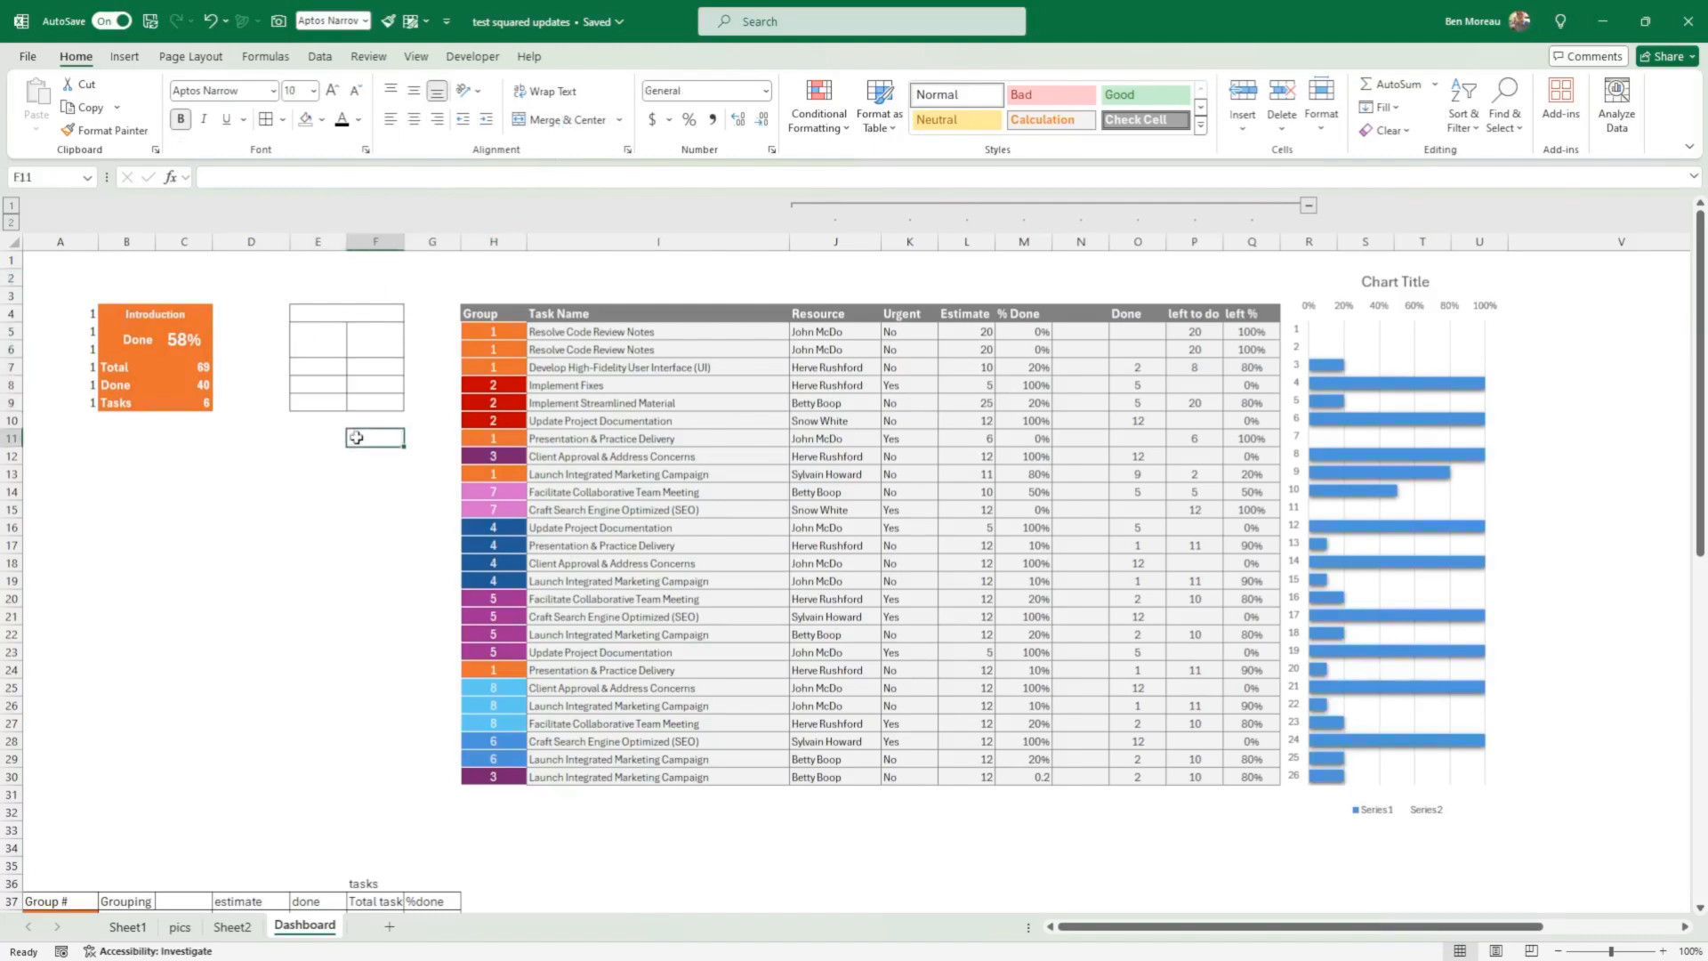
click(294, 481)
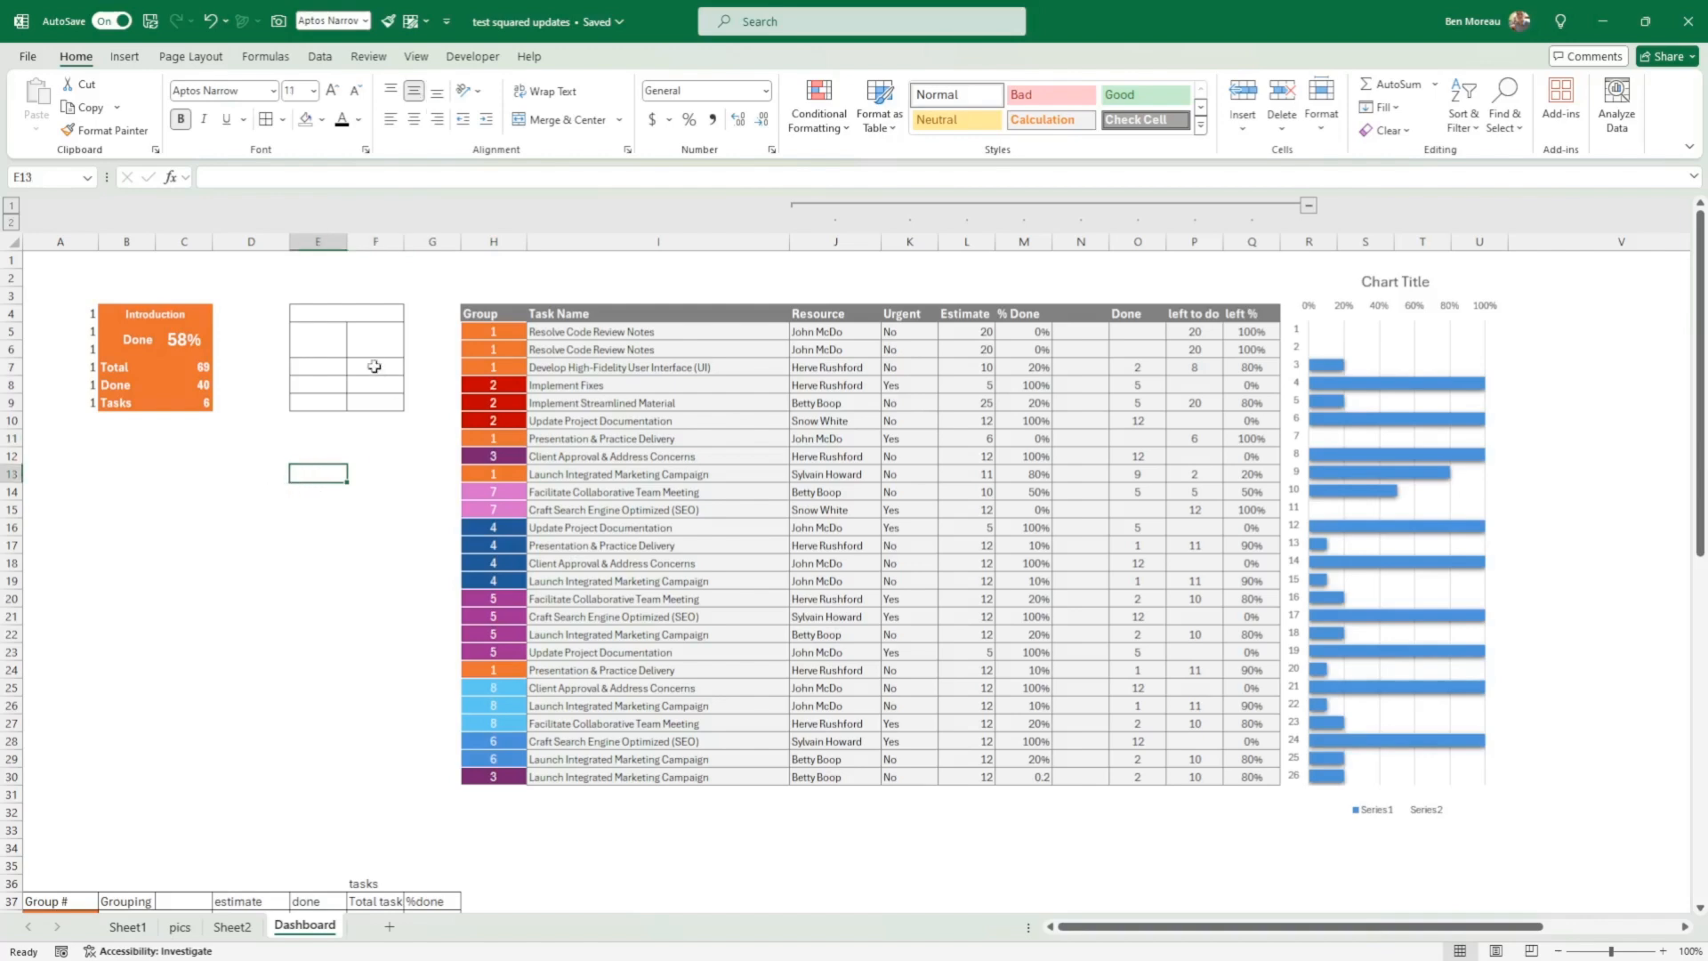
click(338, 313)
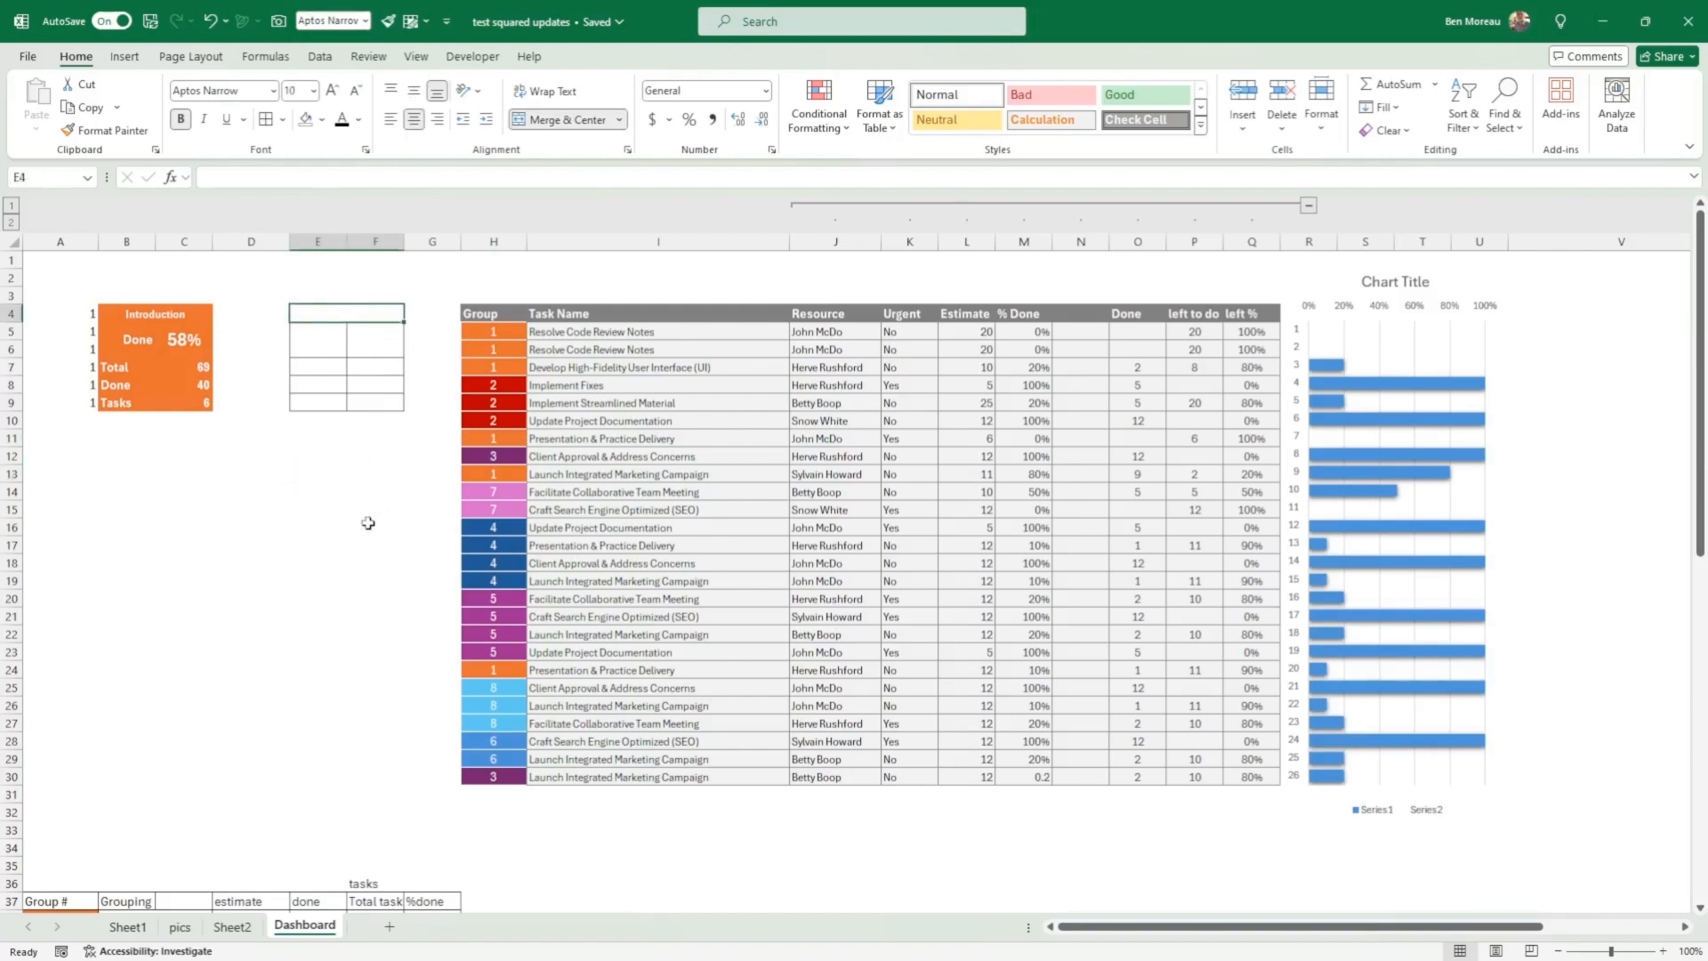
click(1582, 429)
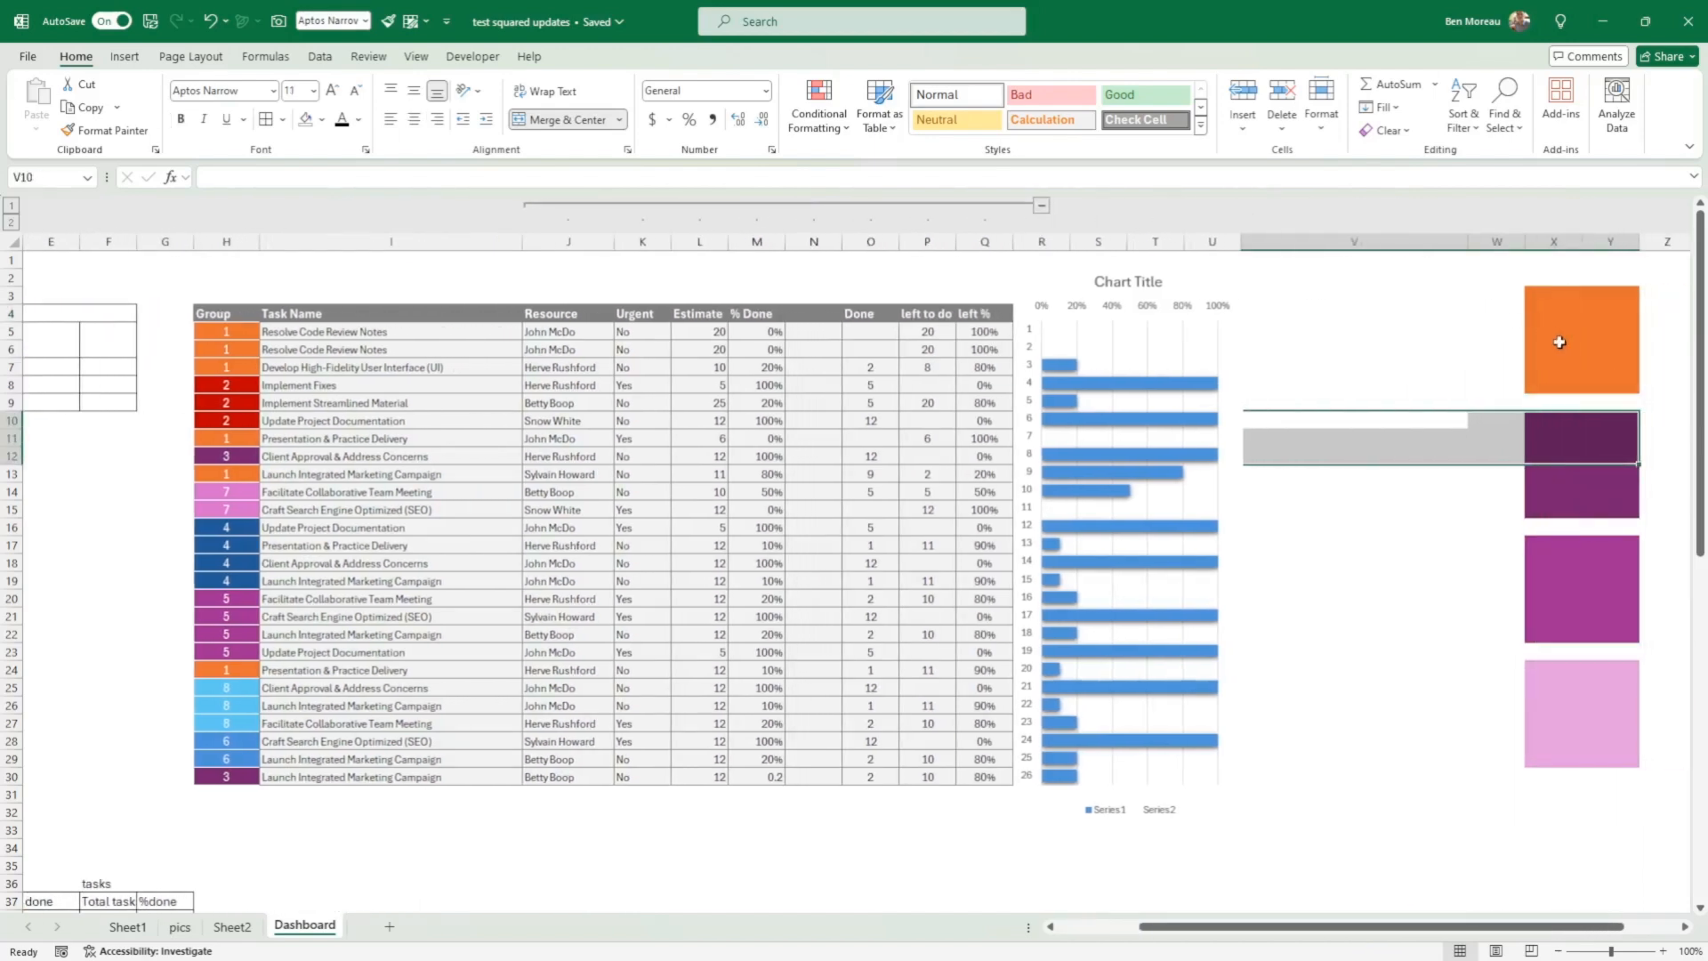
Step: Apply the theme orange fill to the Introduction card's range B4:C9
click(1559, 343)
drag(102, 544, 26, 544)
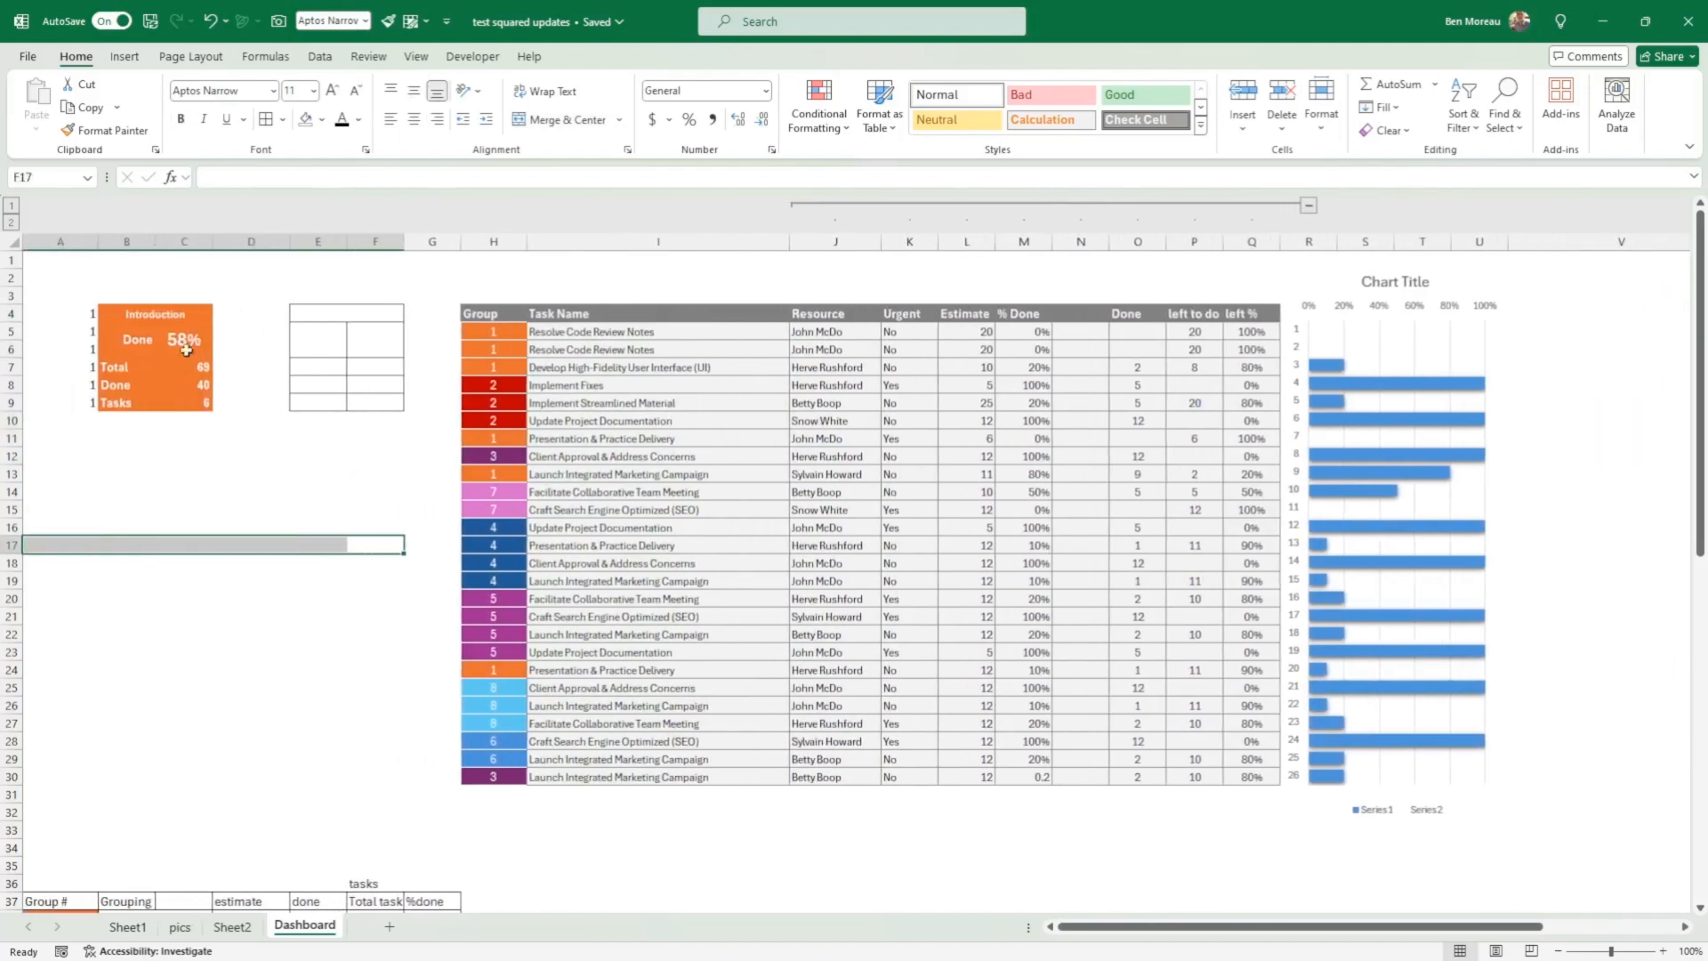
drag(138, 311, 156, 405)
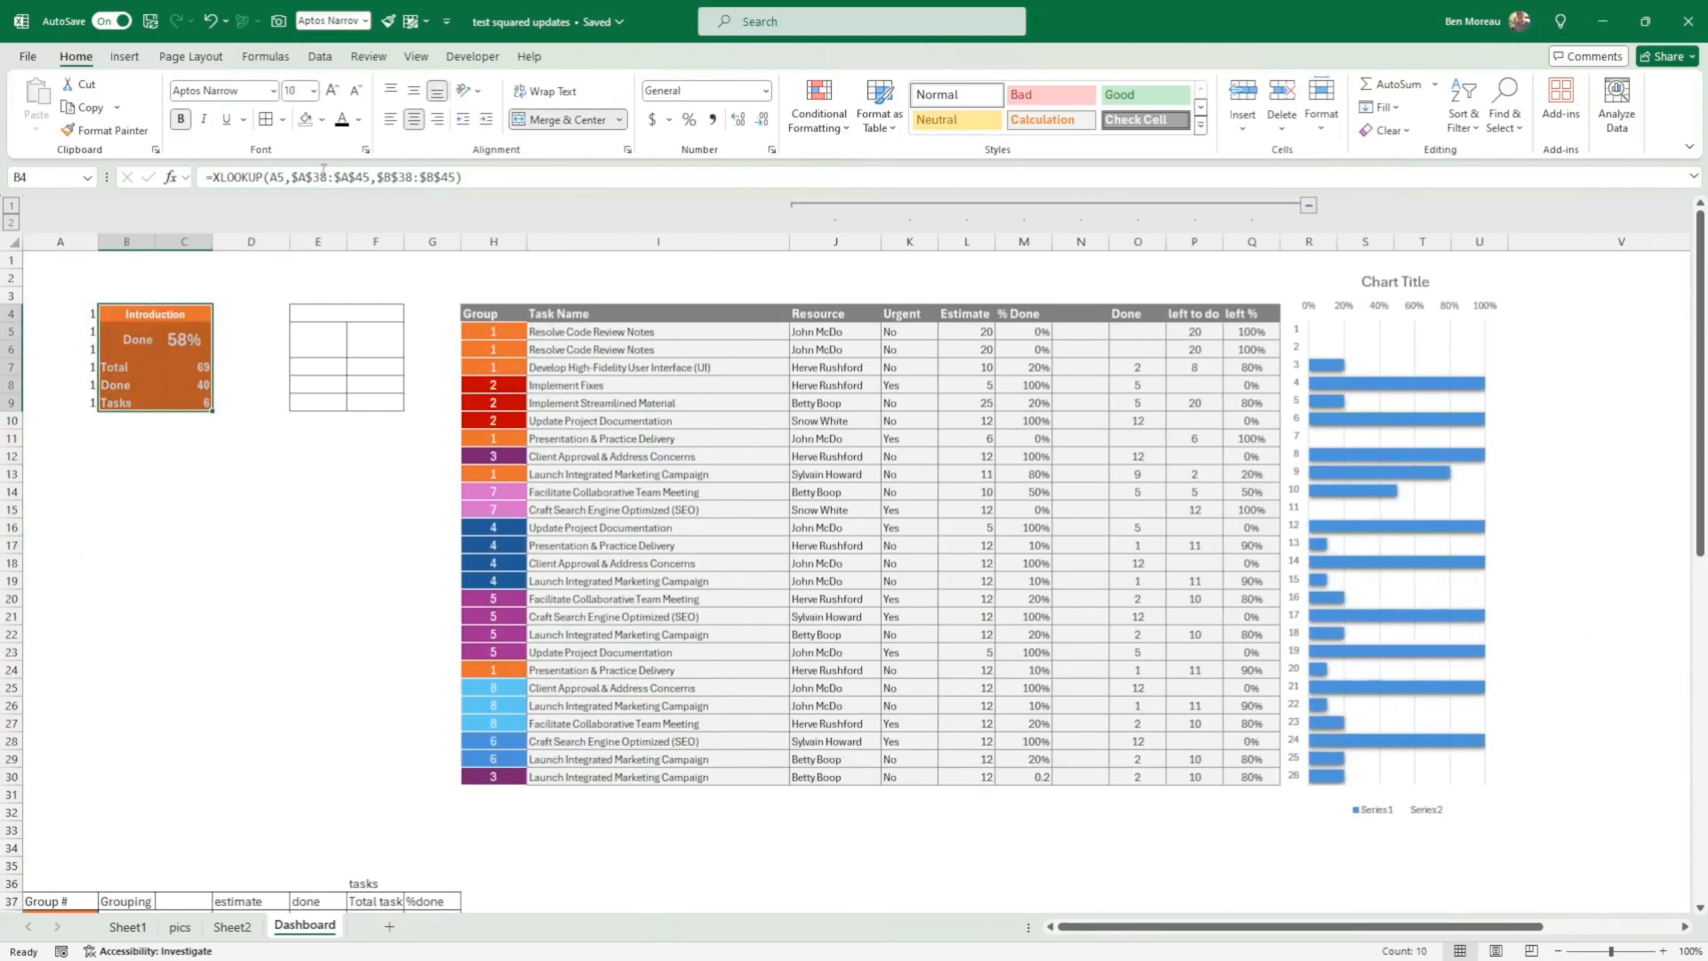
click(321, 120)
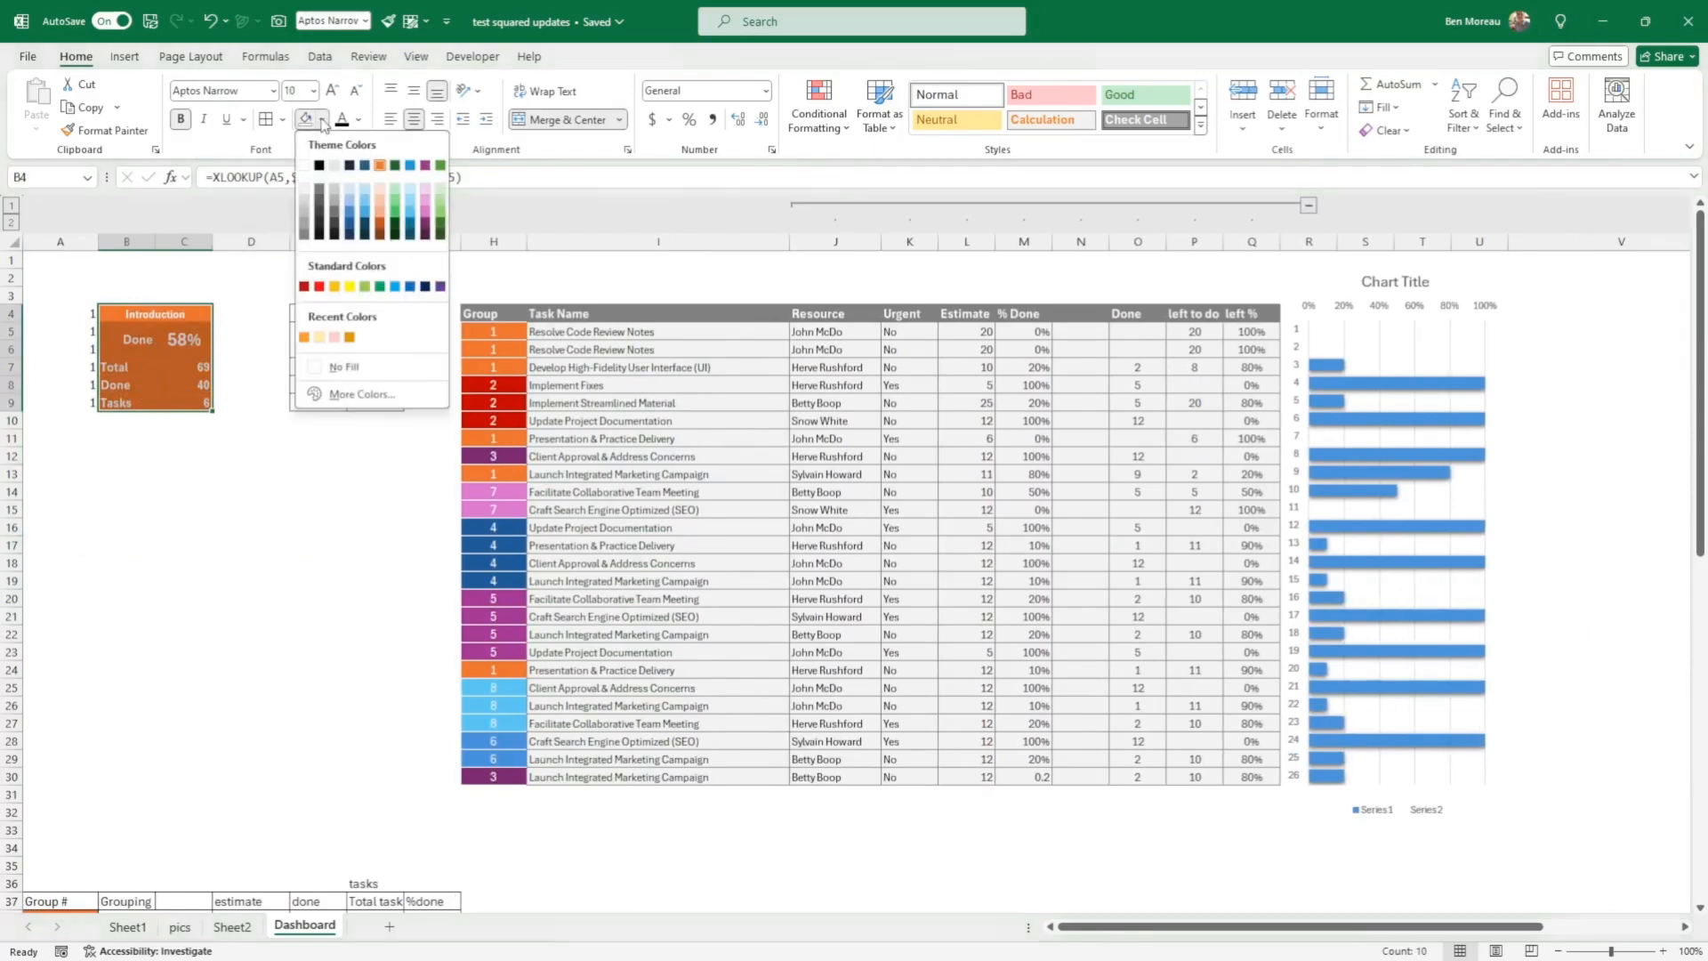
click(379, 166)
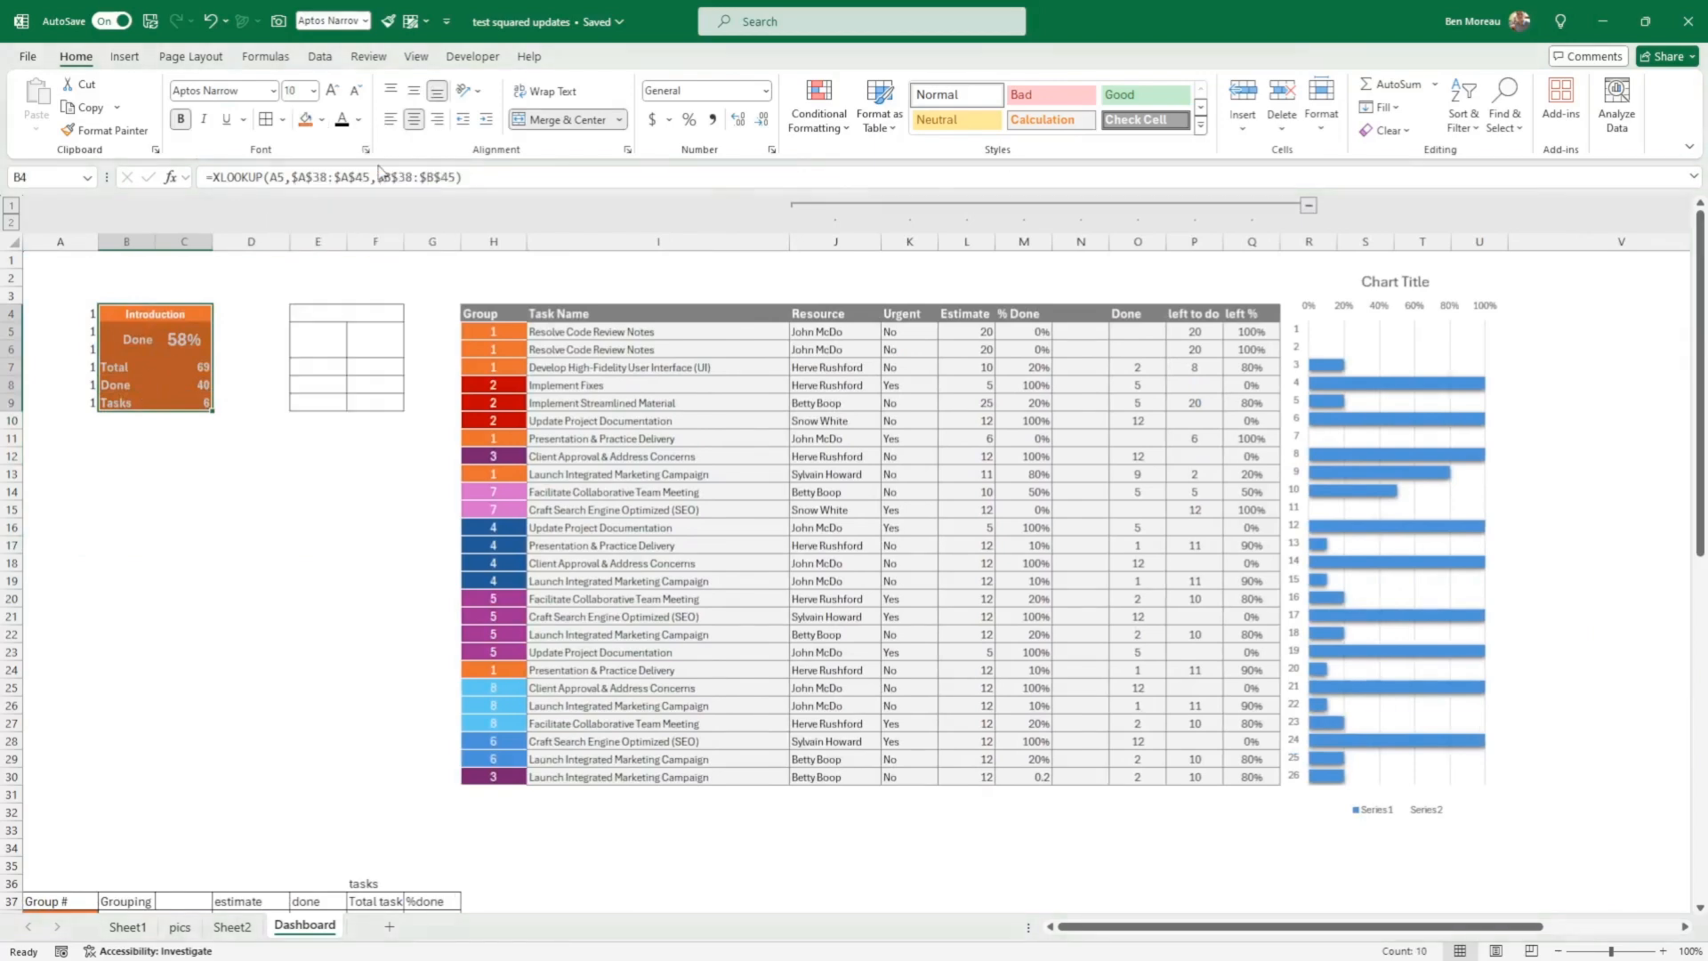
click(170, 315)
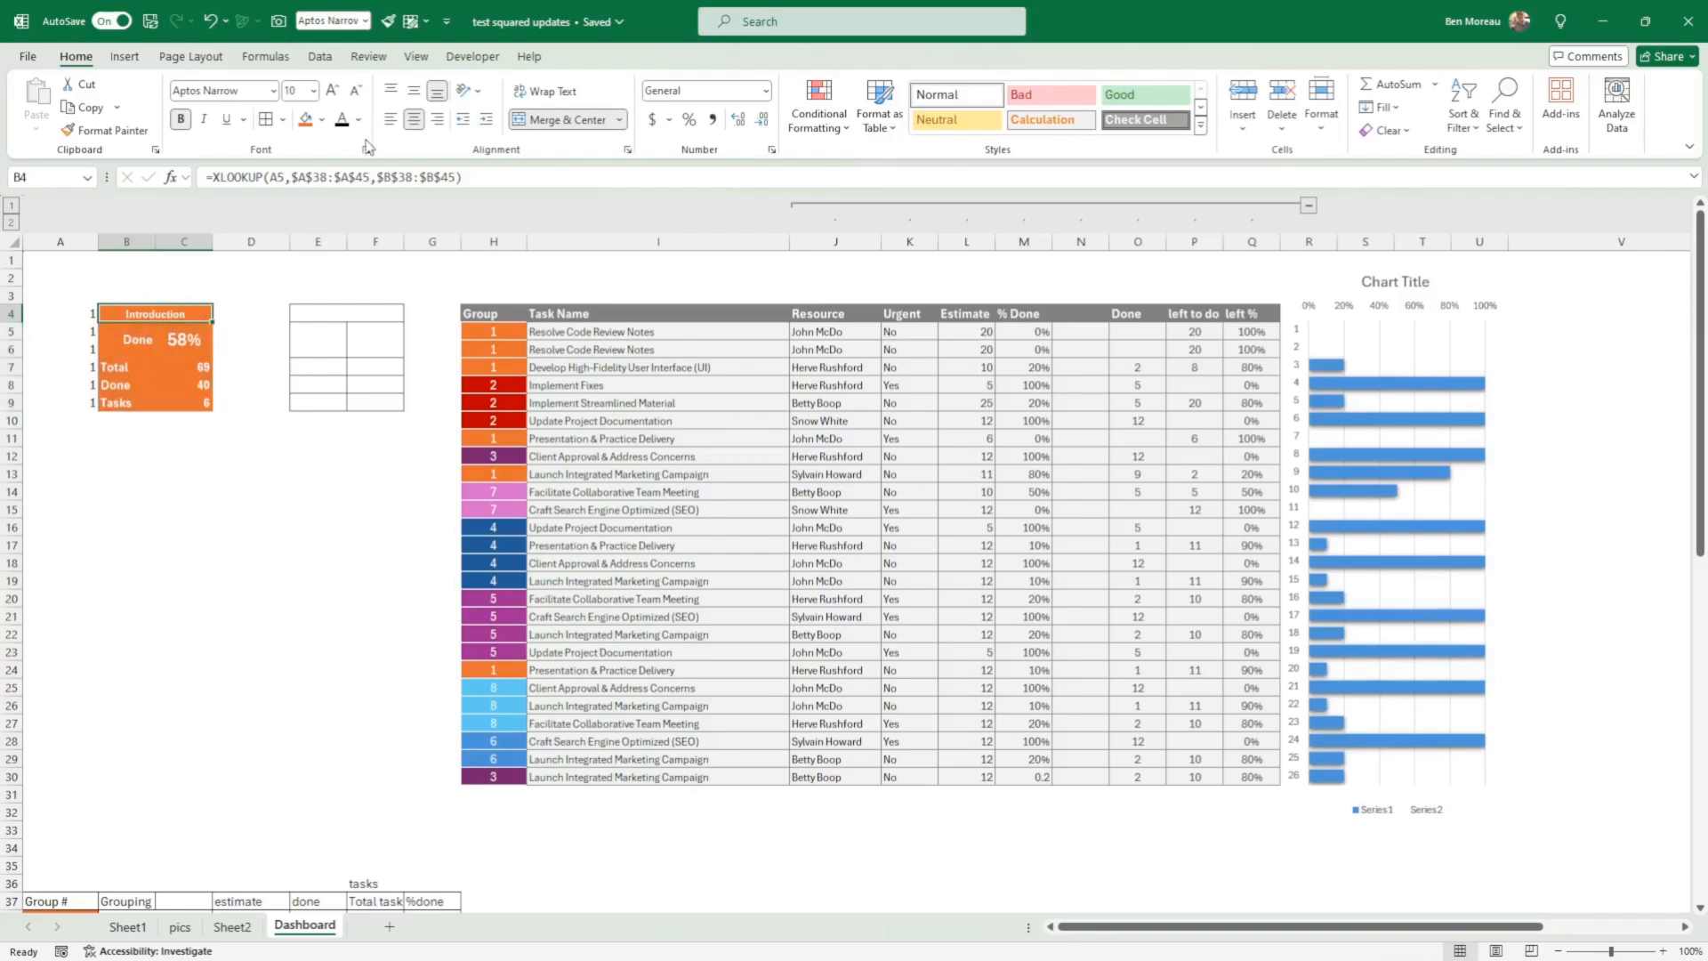
Step: Fill the bordered block E4:F9 with the same orange and set its font colour to white
drag(339, 317, 339, 405)
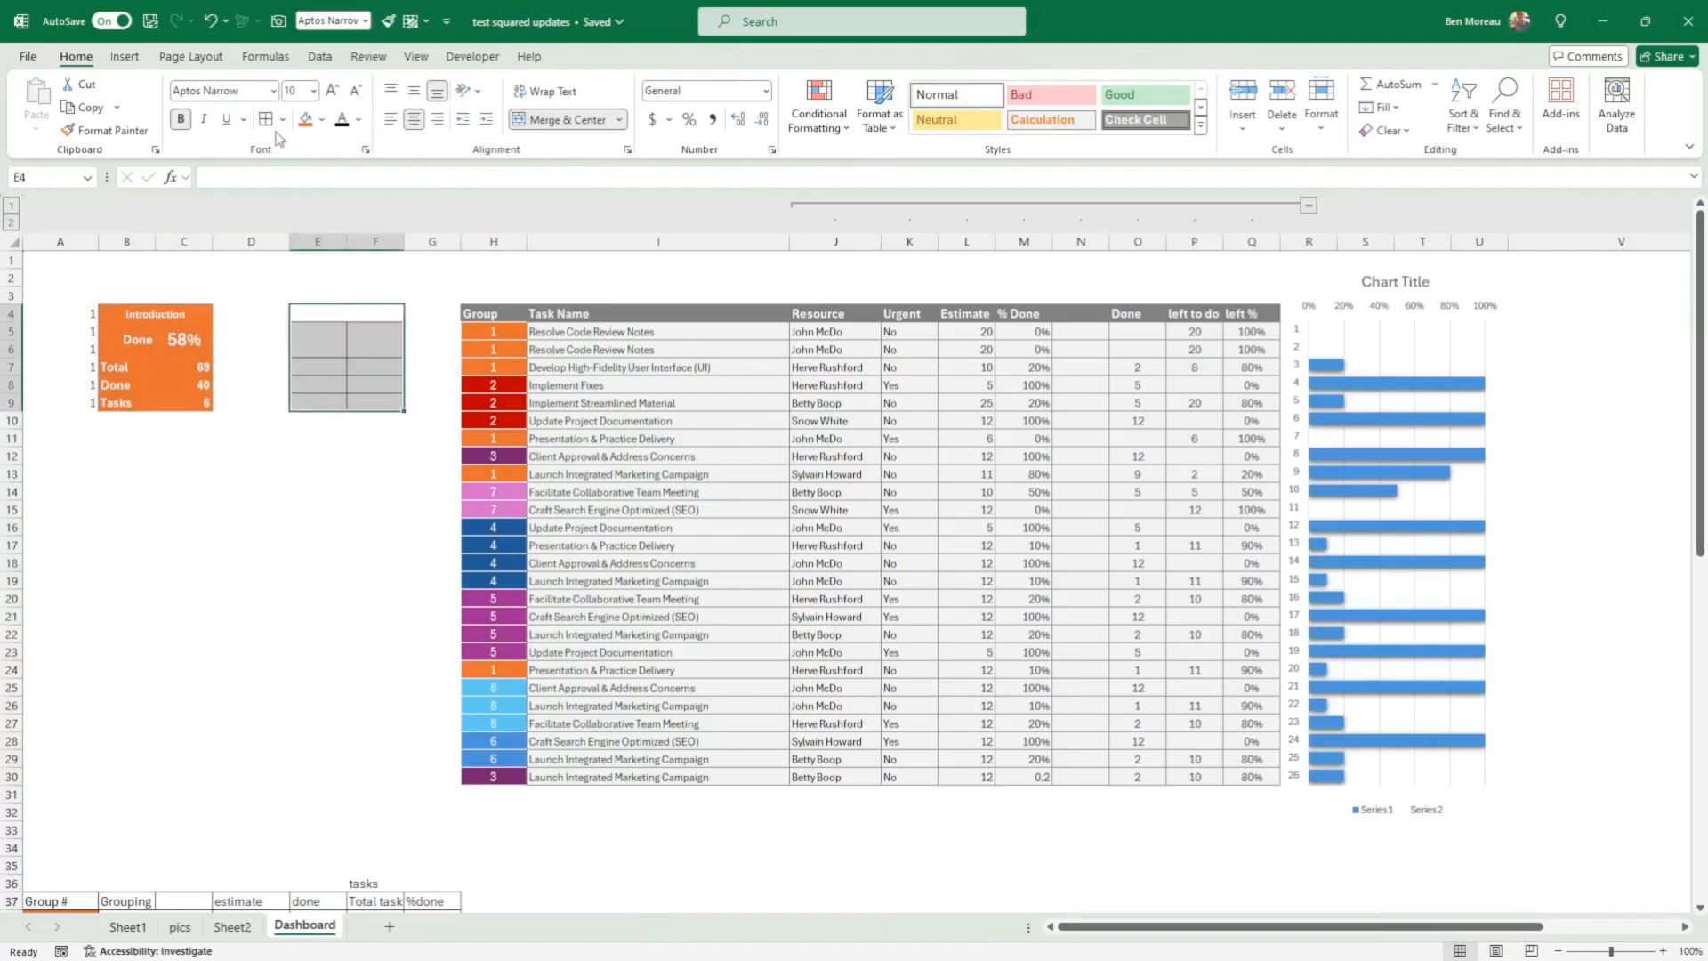
click(306, 119)
click(358, 119)
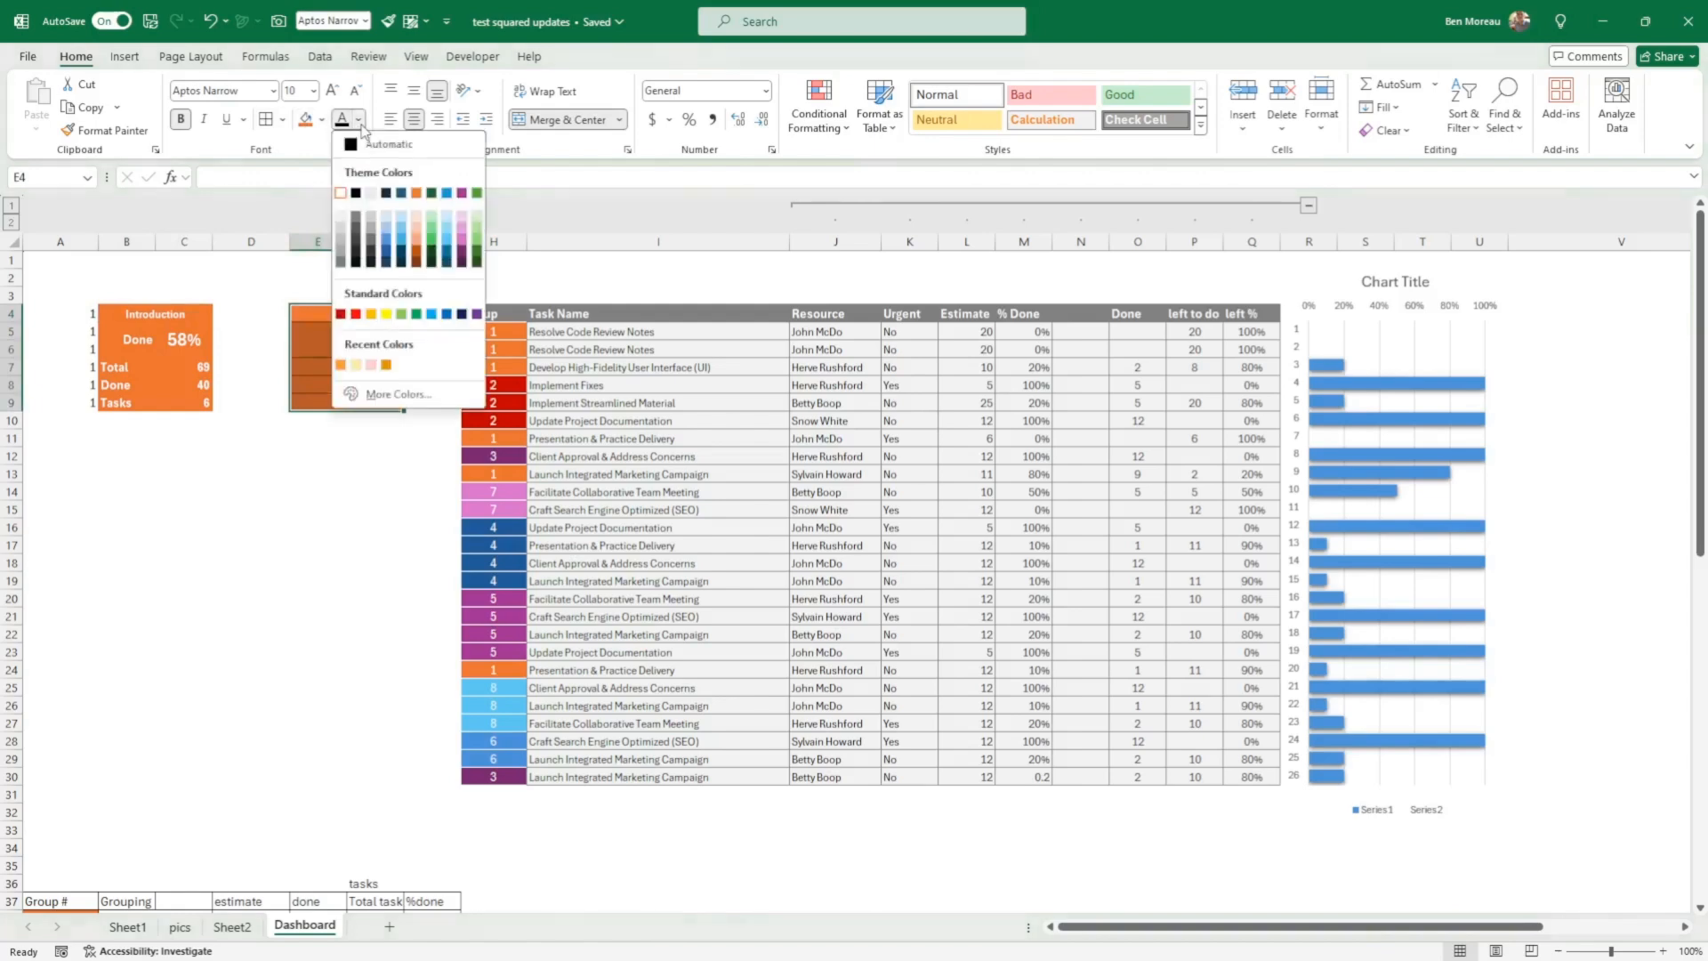
click(340, 192)
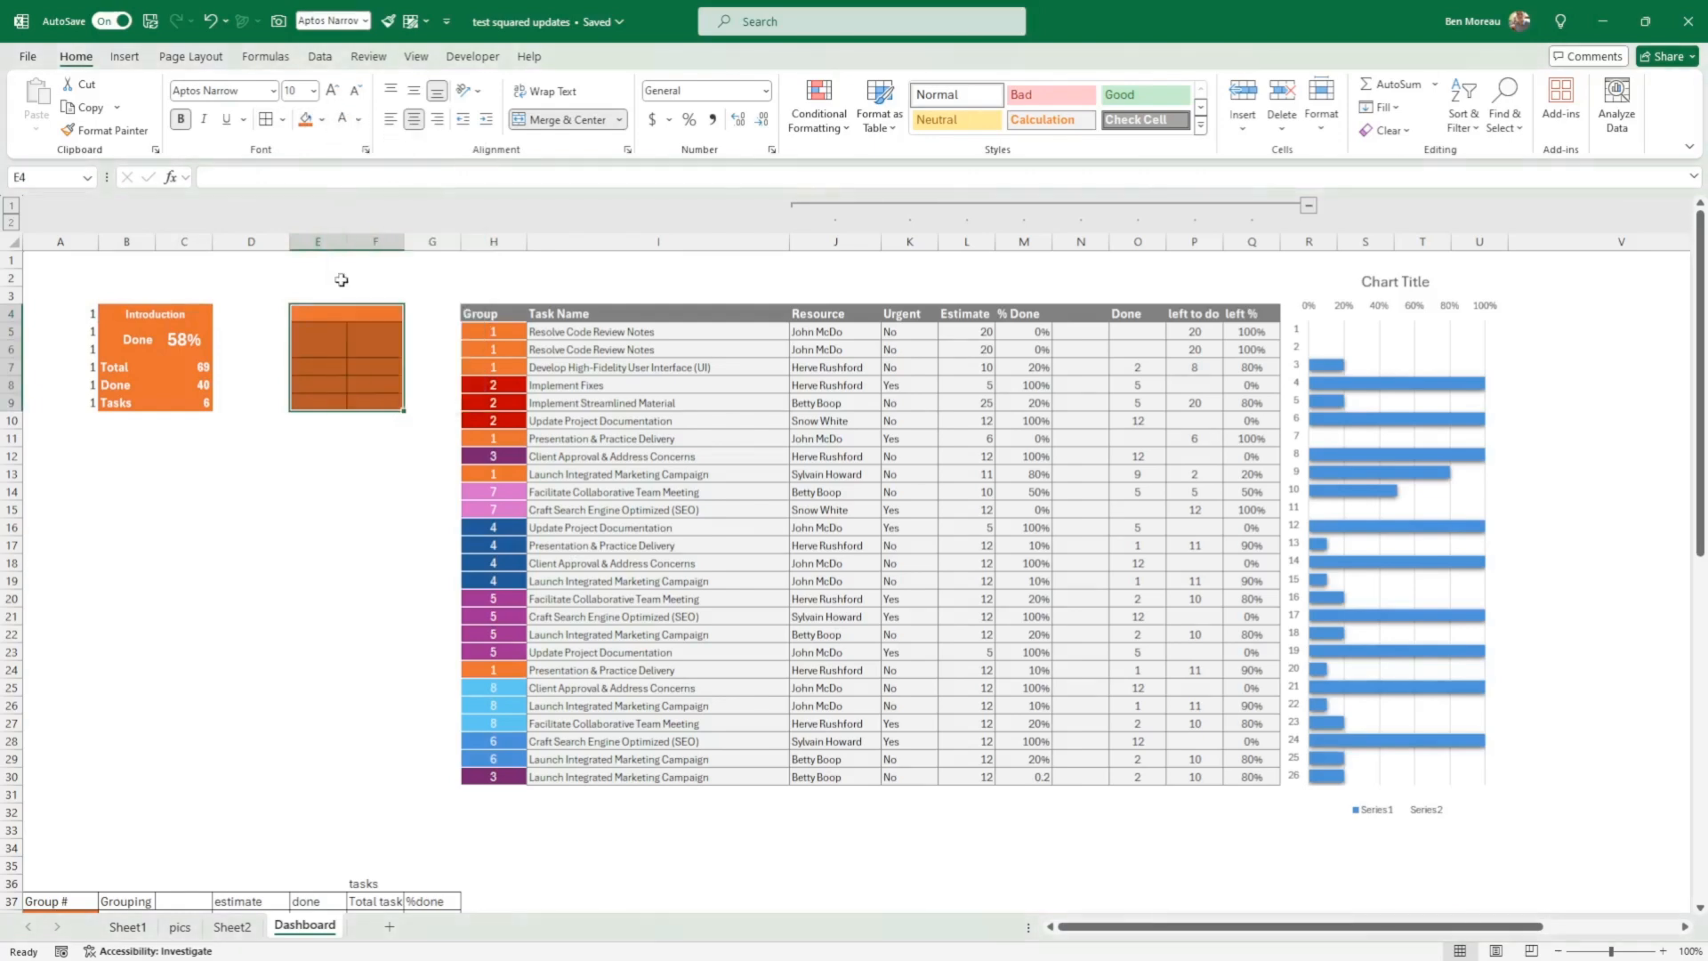
Step: Compare the Introduction card's lookup formula and figures with the grouping summary in rows 37 to 45
click(123, 316)
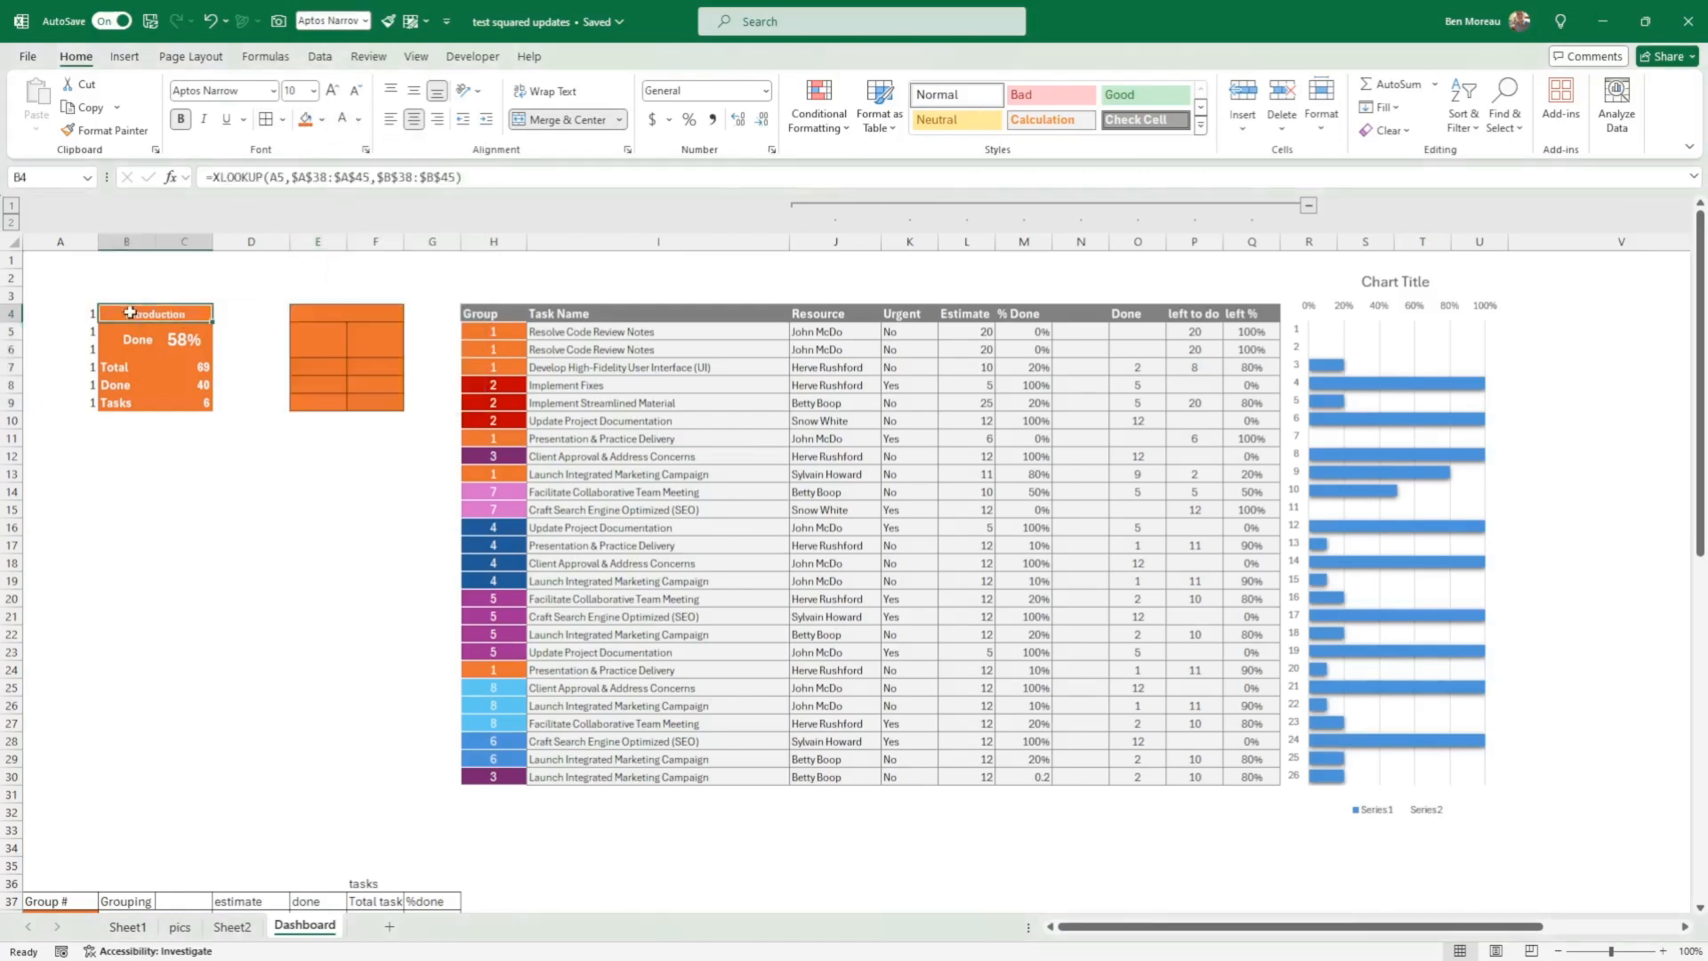
click(231, 291)
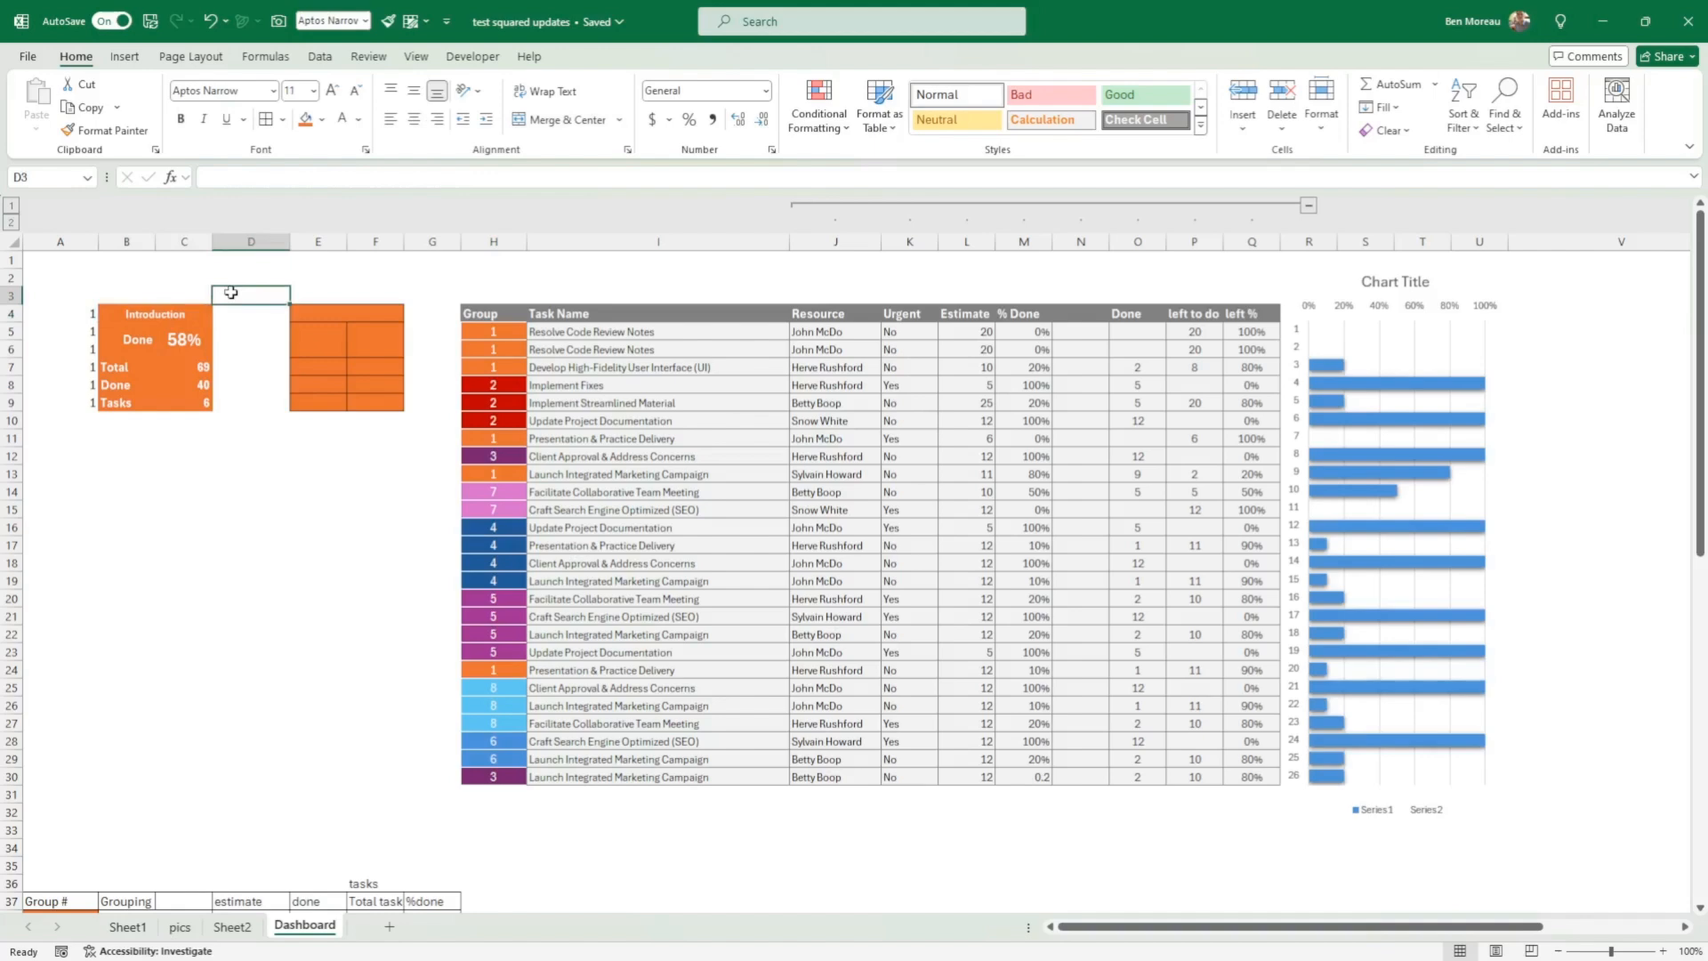
scroll(232, 294, down, 5)
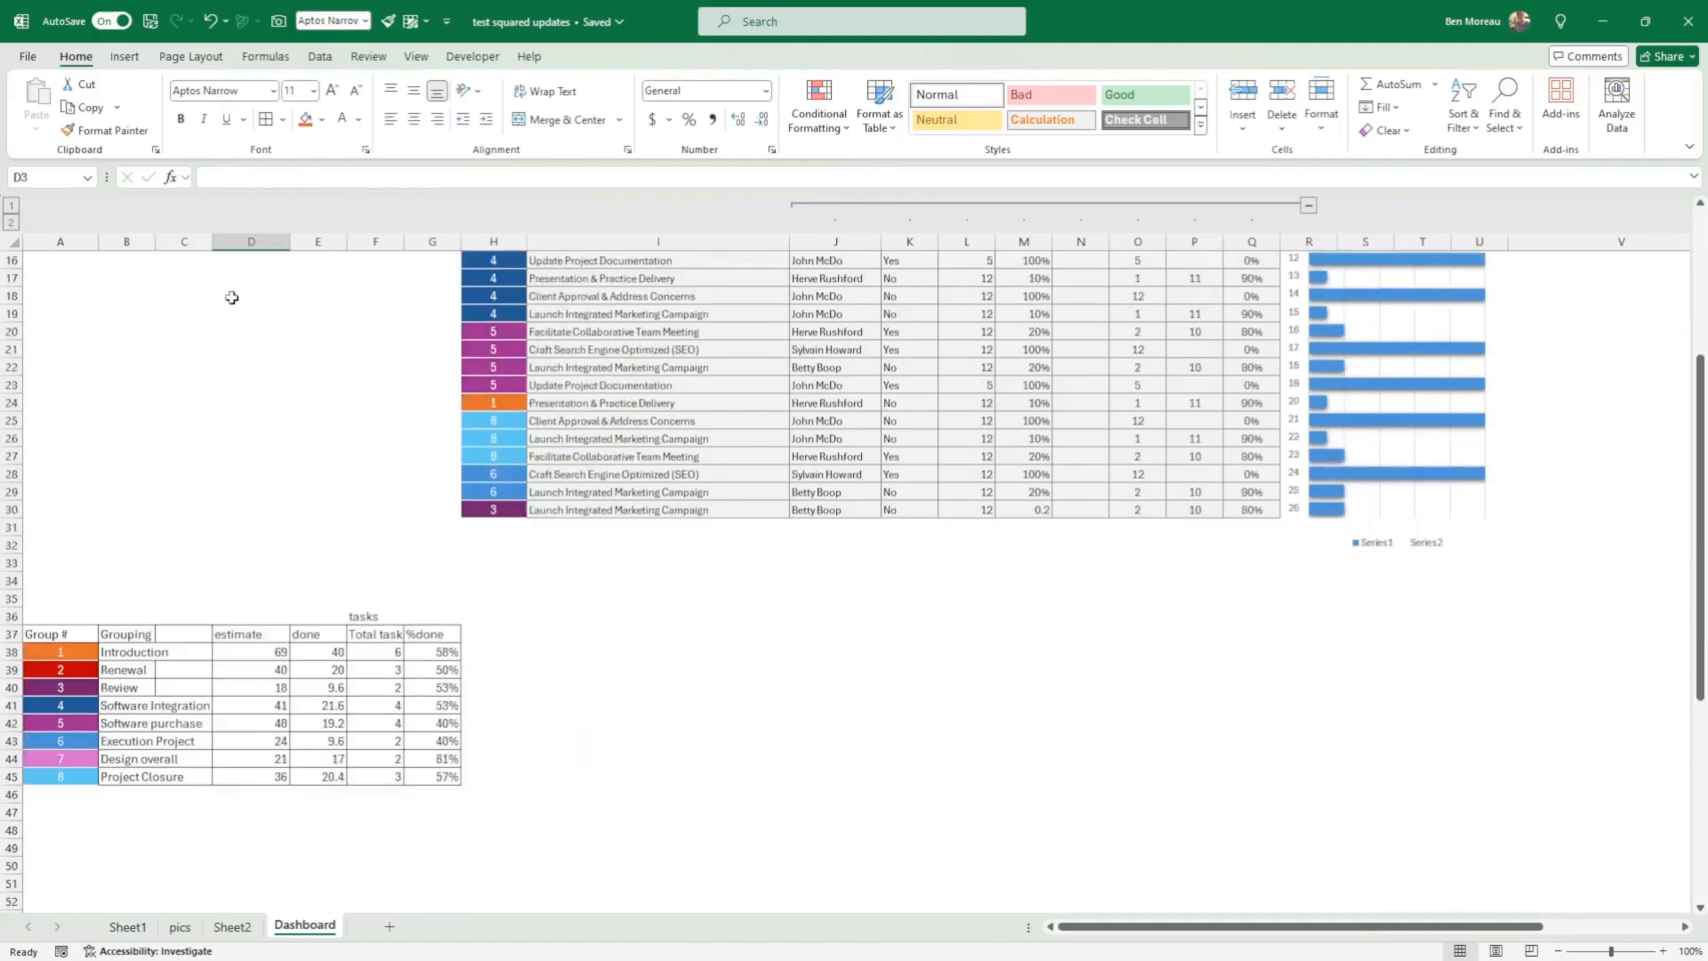
scroll(231, 297, up, 5)
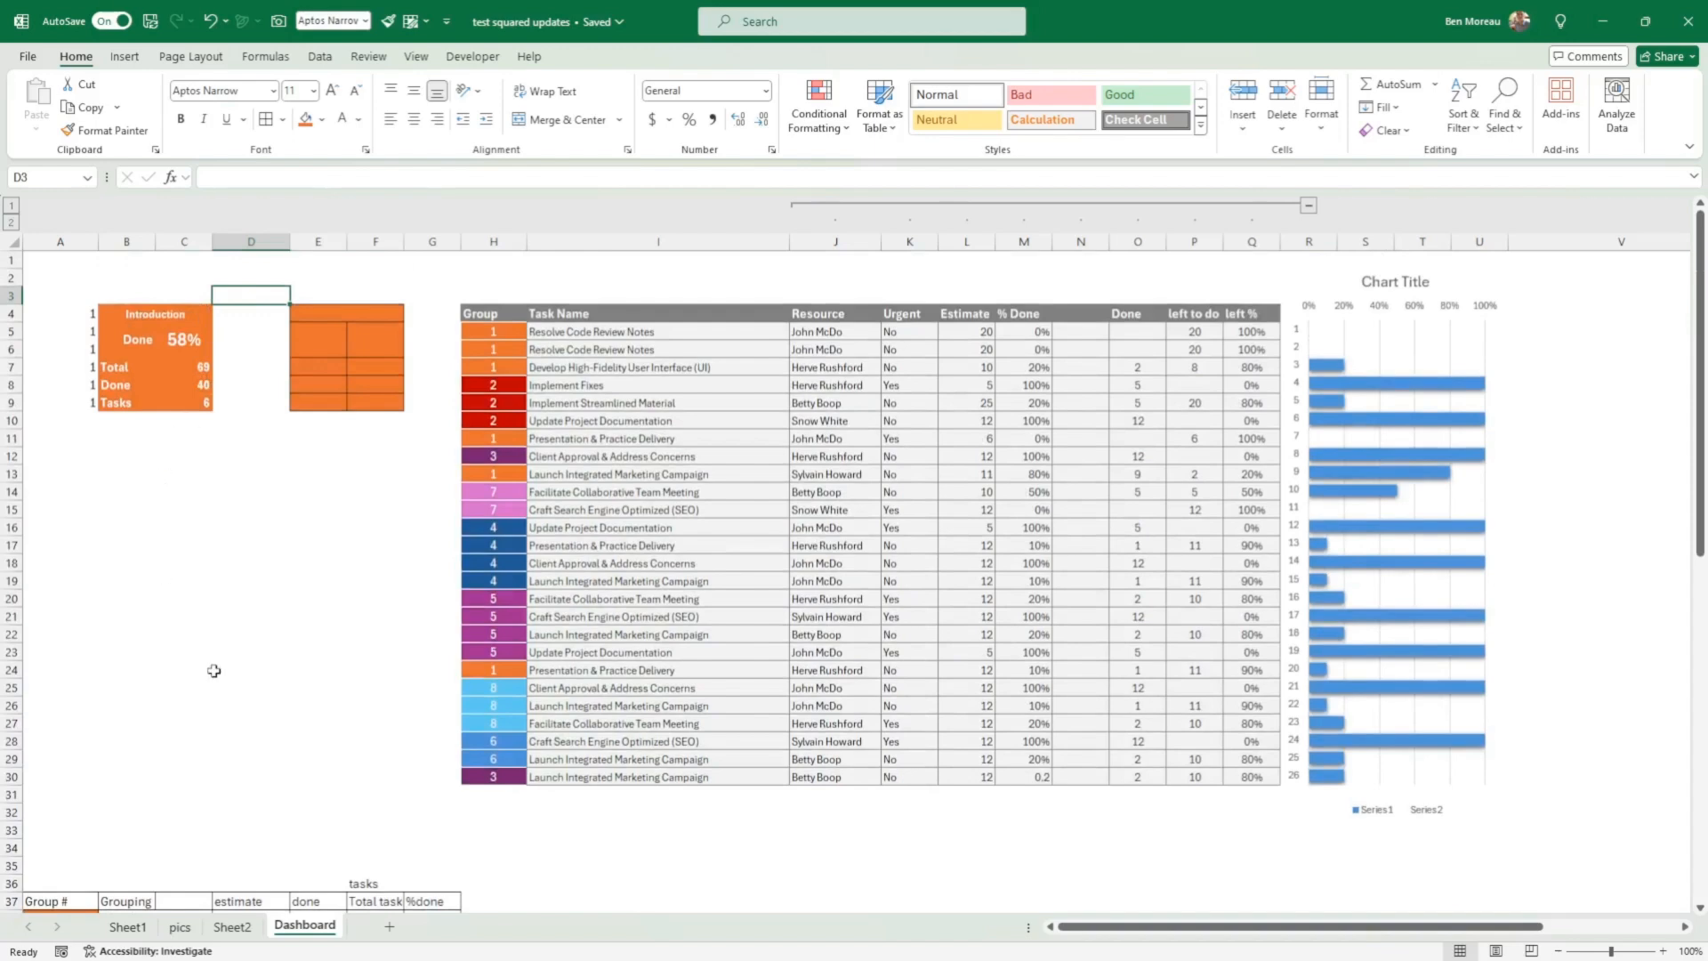
scroll(297, 552, down, 5)
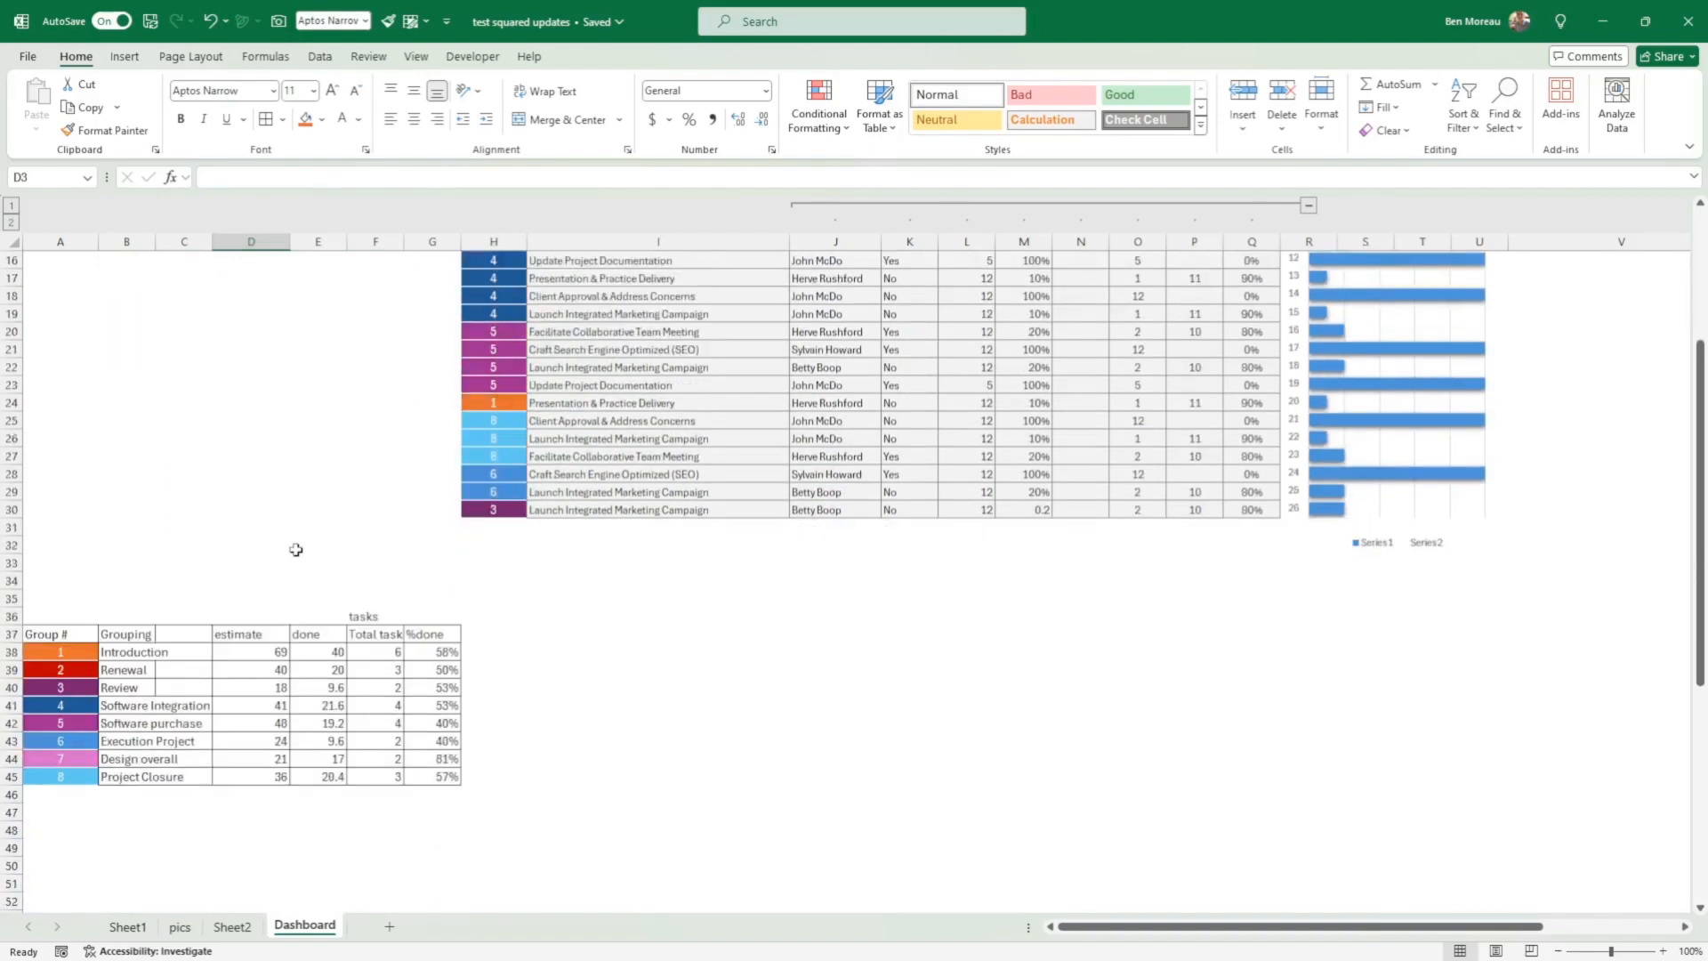
scroll(283, 449, up, 4)
scroll(232, 381, up, 1)
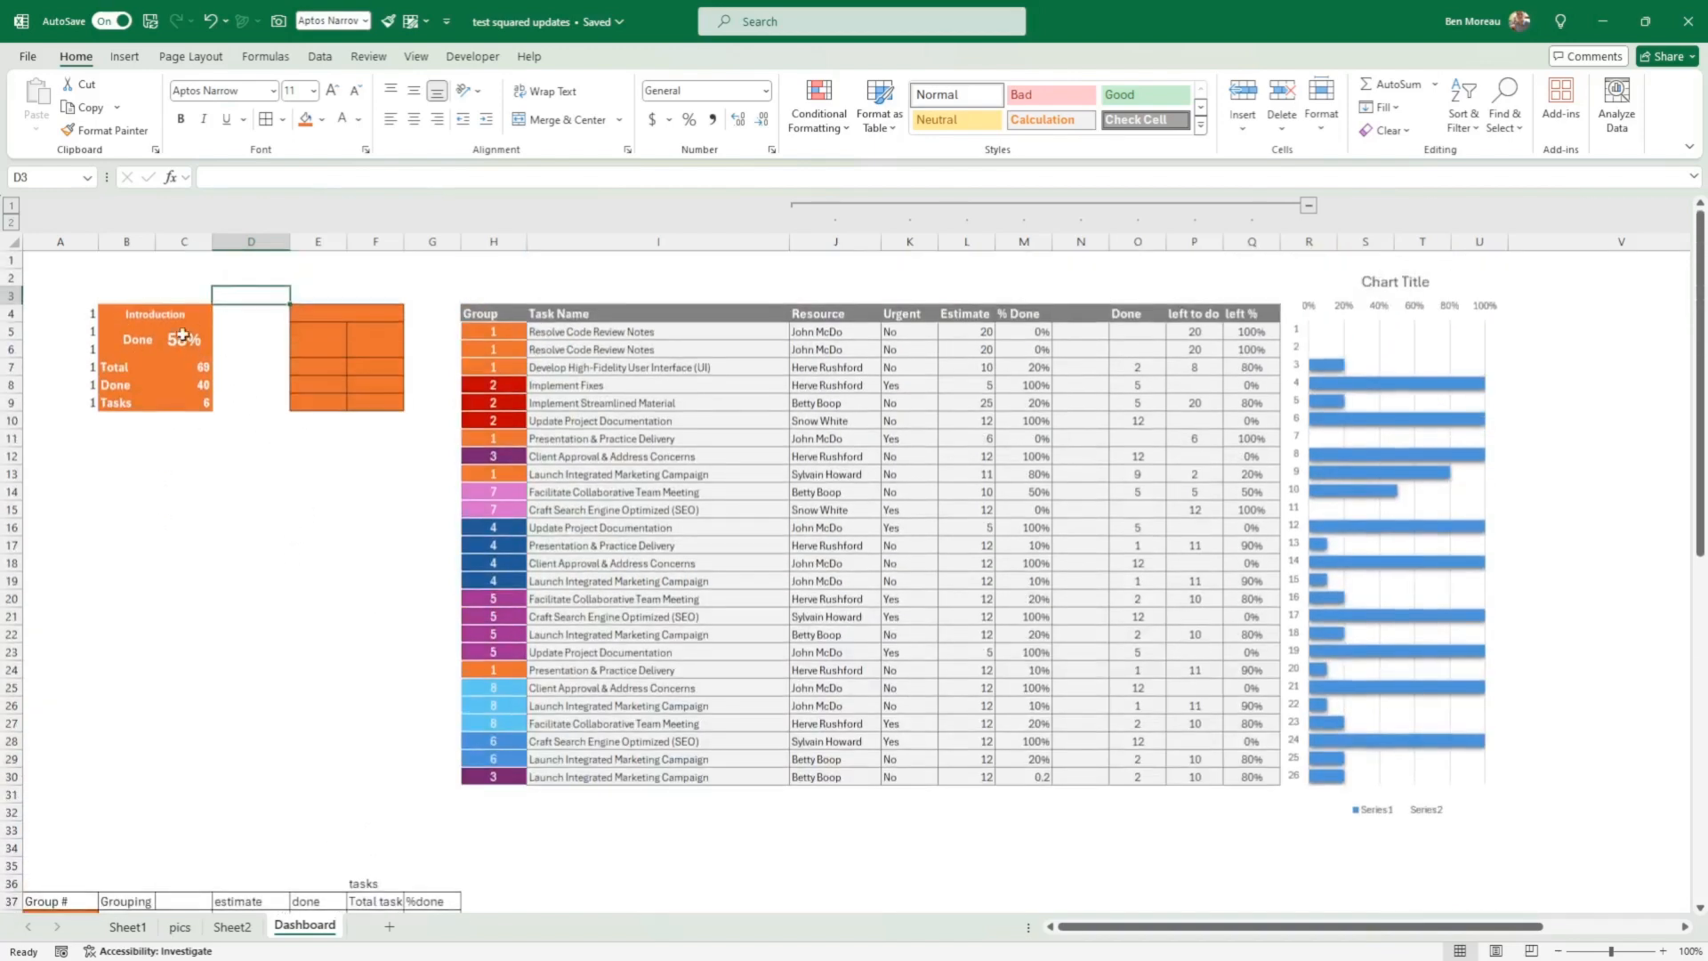
scroll(309, 576, down, 3)
scroll(222, 397, up, 2)
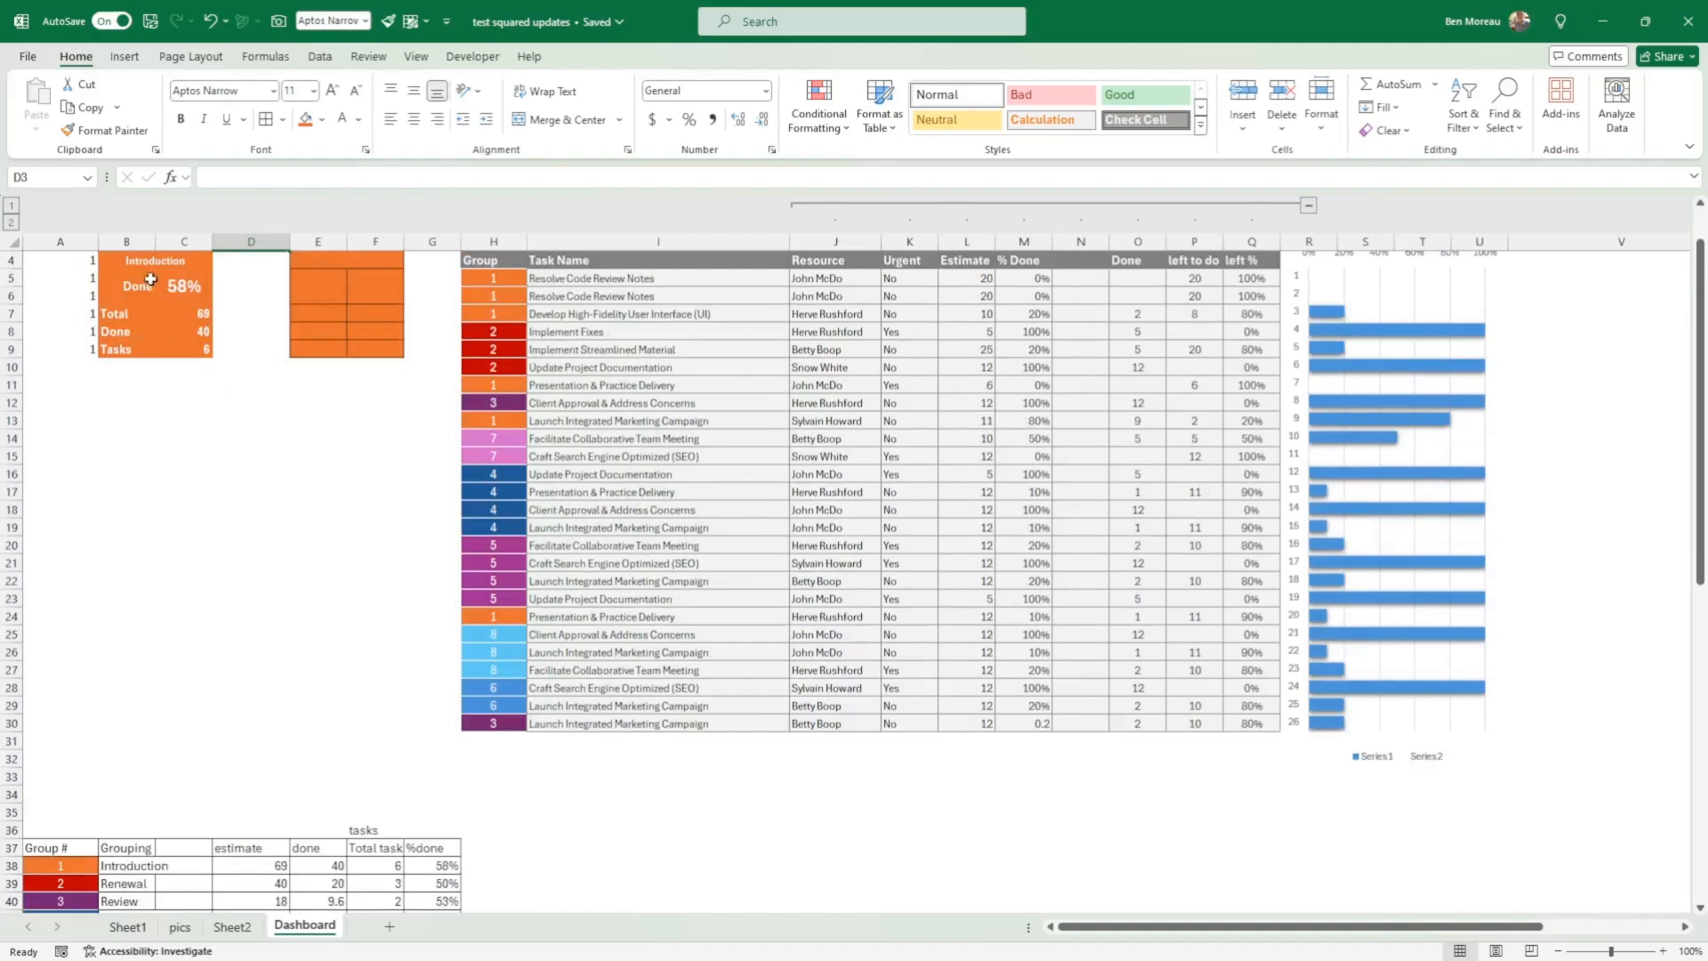
scroll(168, 303, up, 1)
click(132, 317)
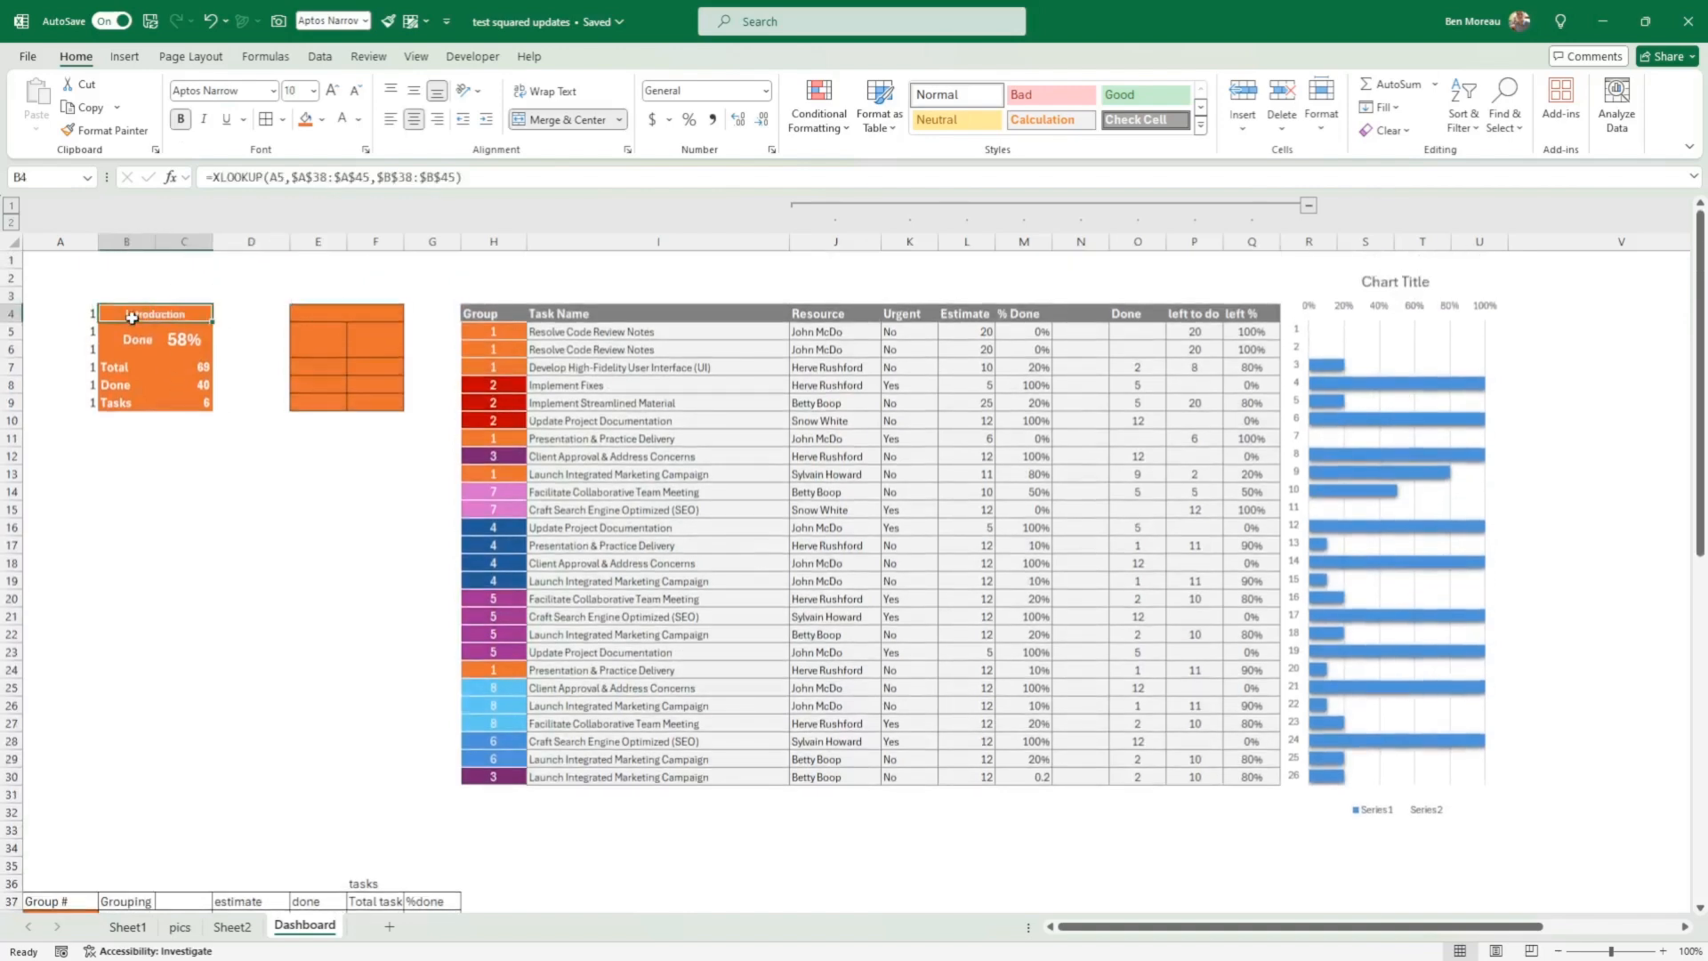
scroll(194, 472, down, 6)
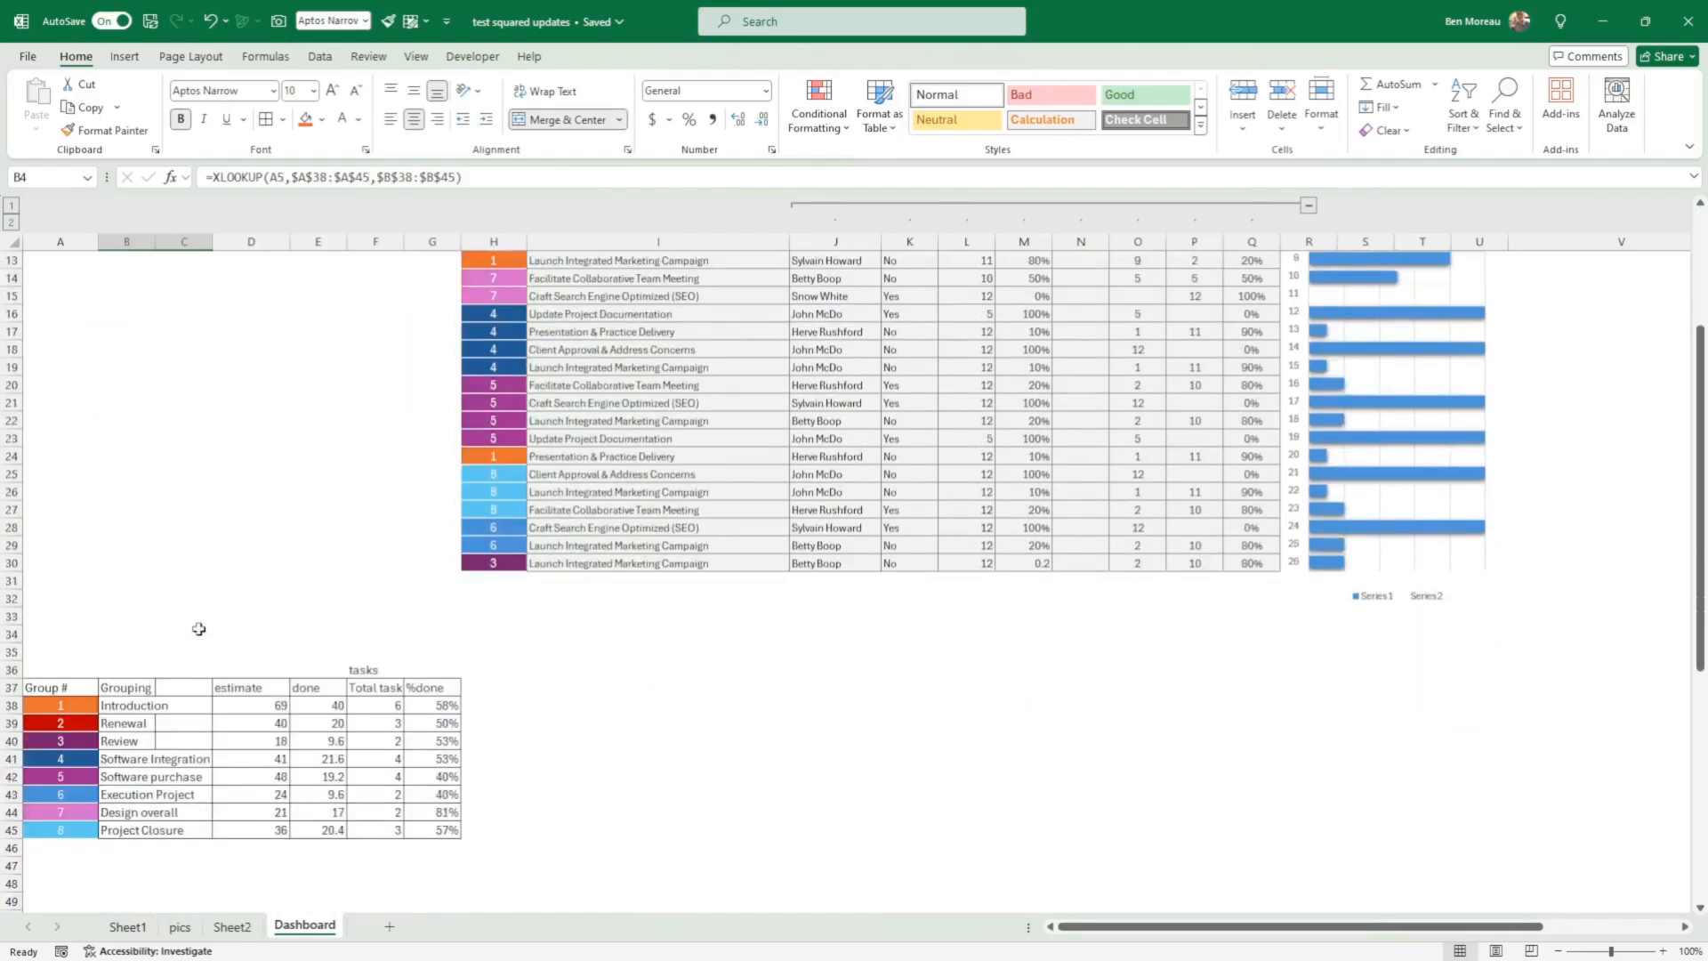
scroll(201, 629, up, 6)
Step: Link the orange block's title cell E4 to the Renewal group name with =B39
click(338, 316)
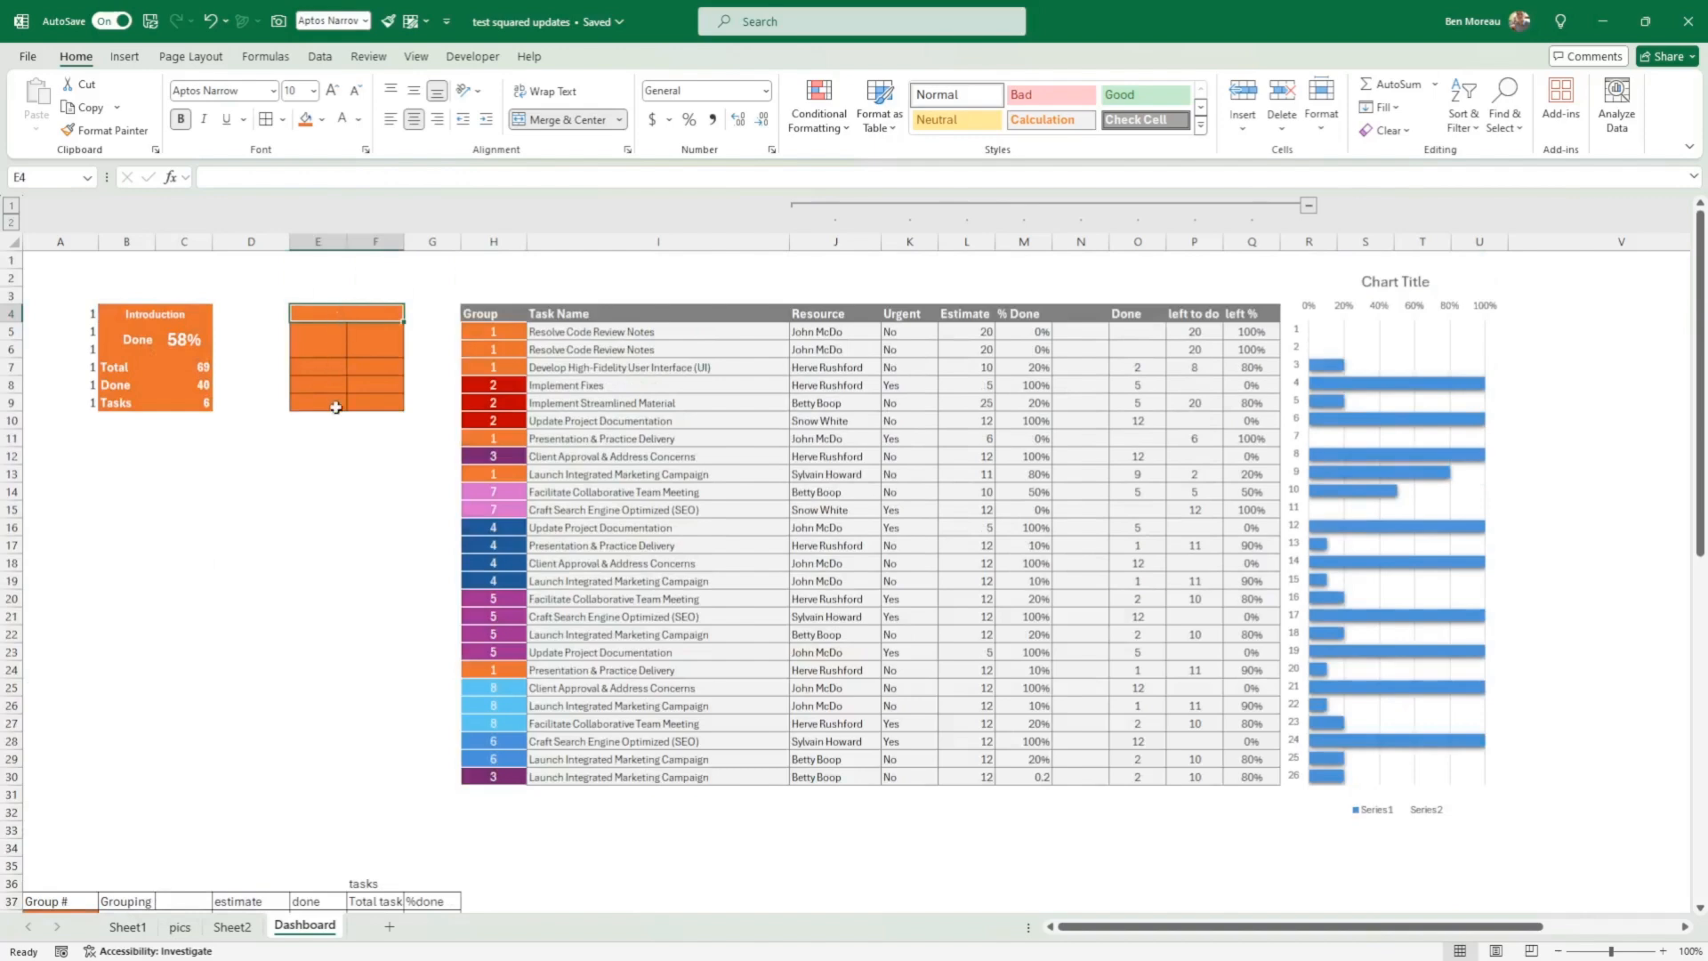
text(=)
scroll(354, 450, down, 5)
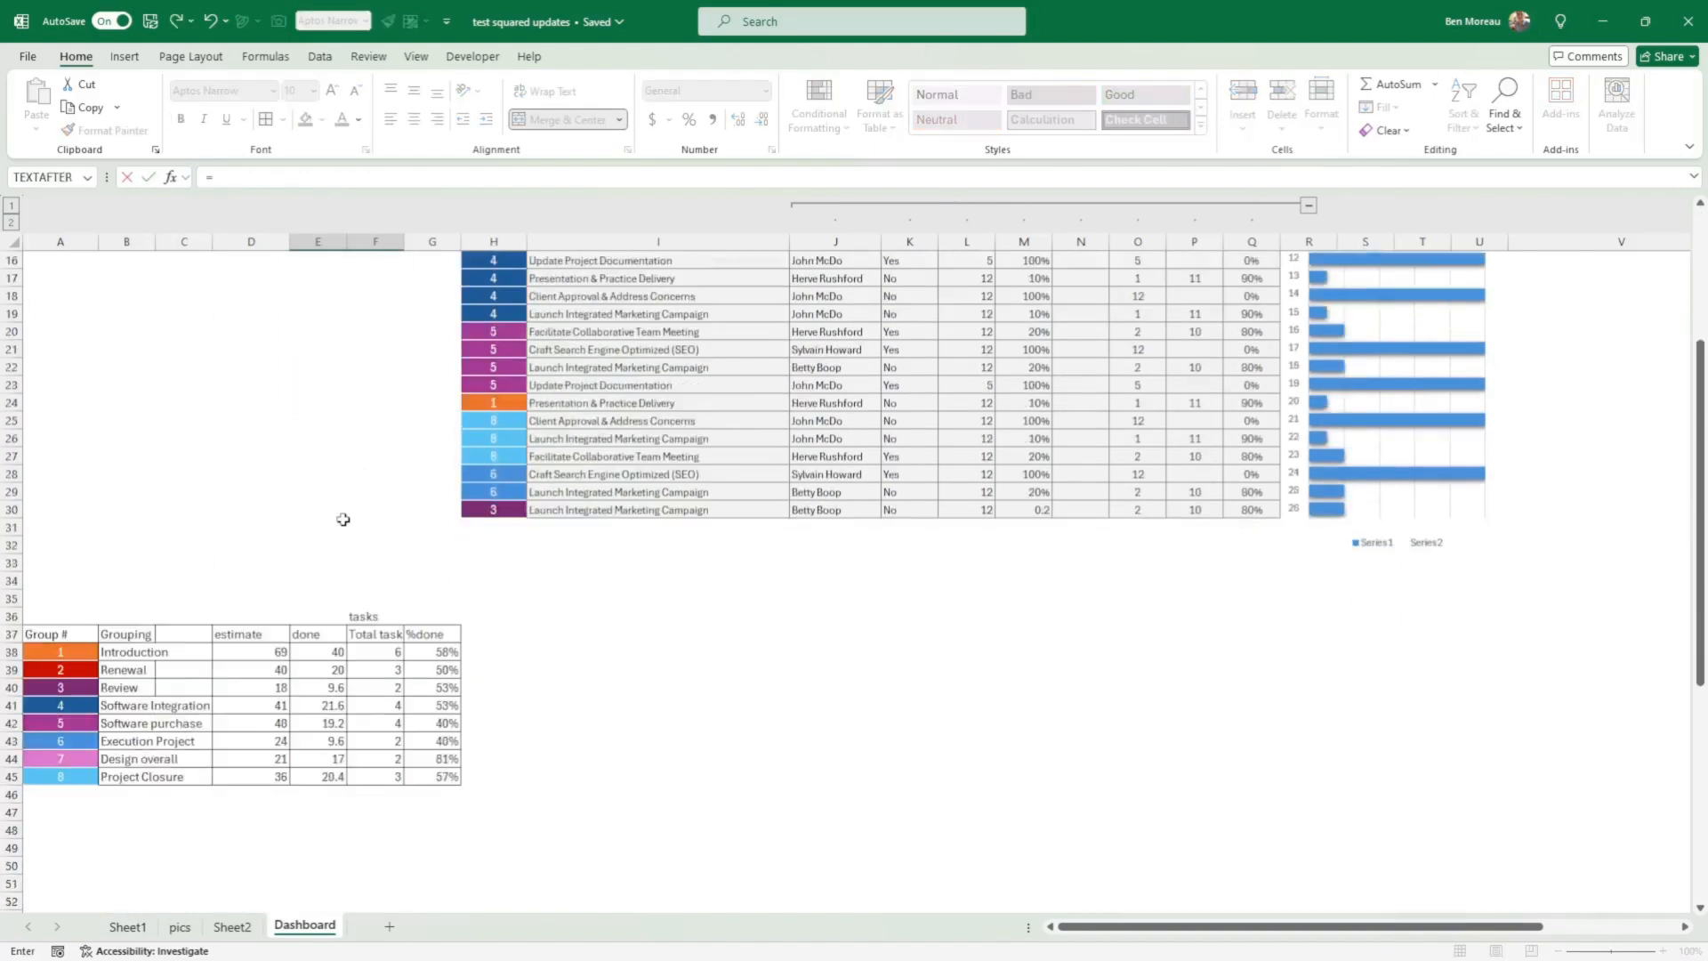
click(136, 671)
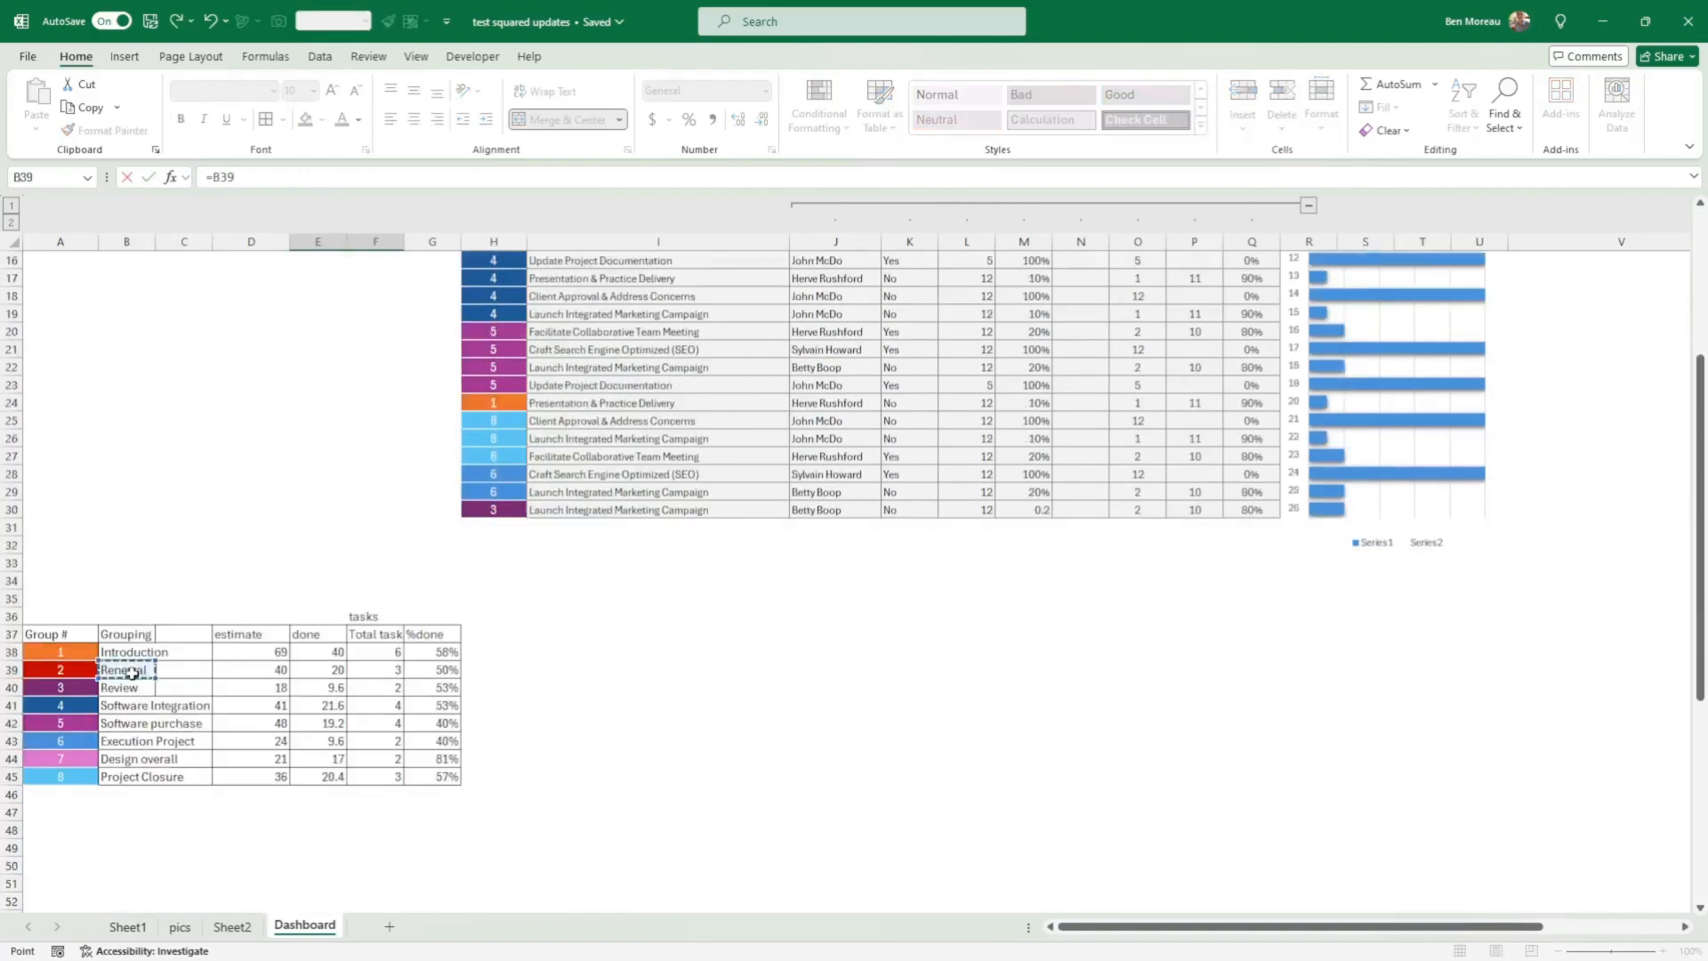
key(Return)
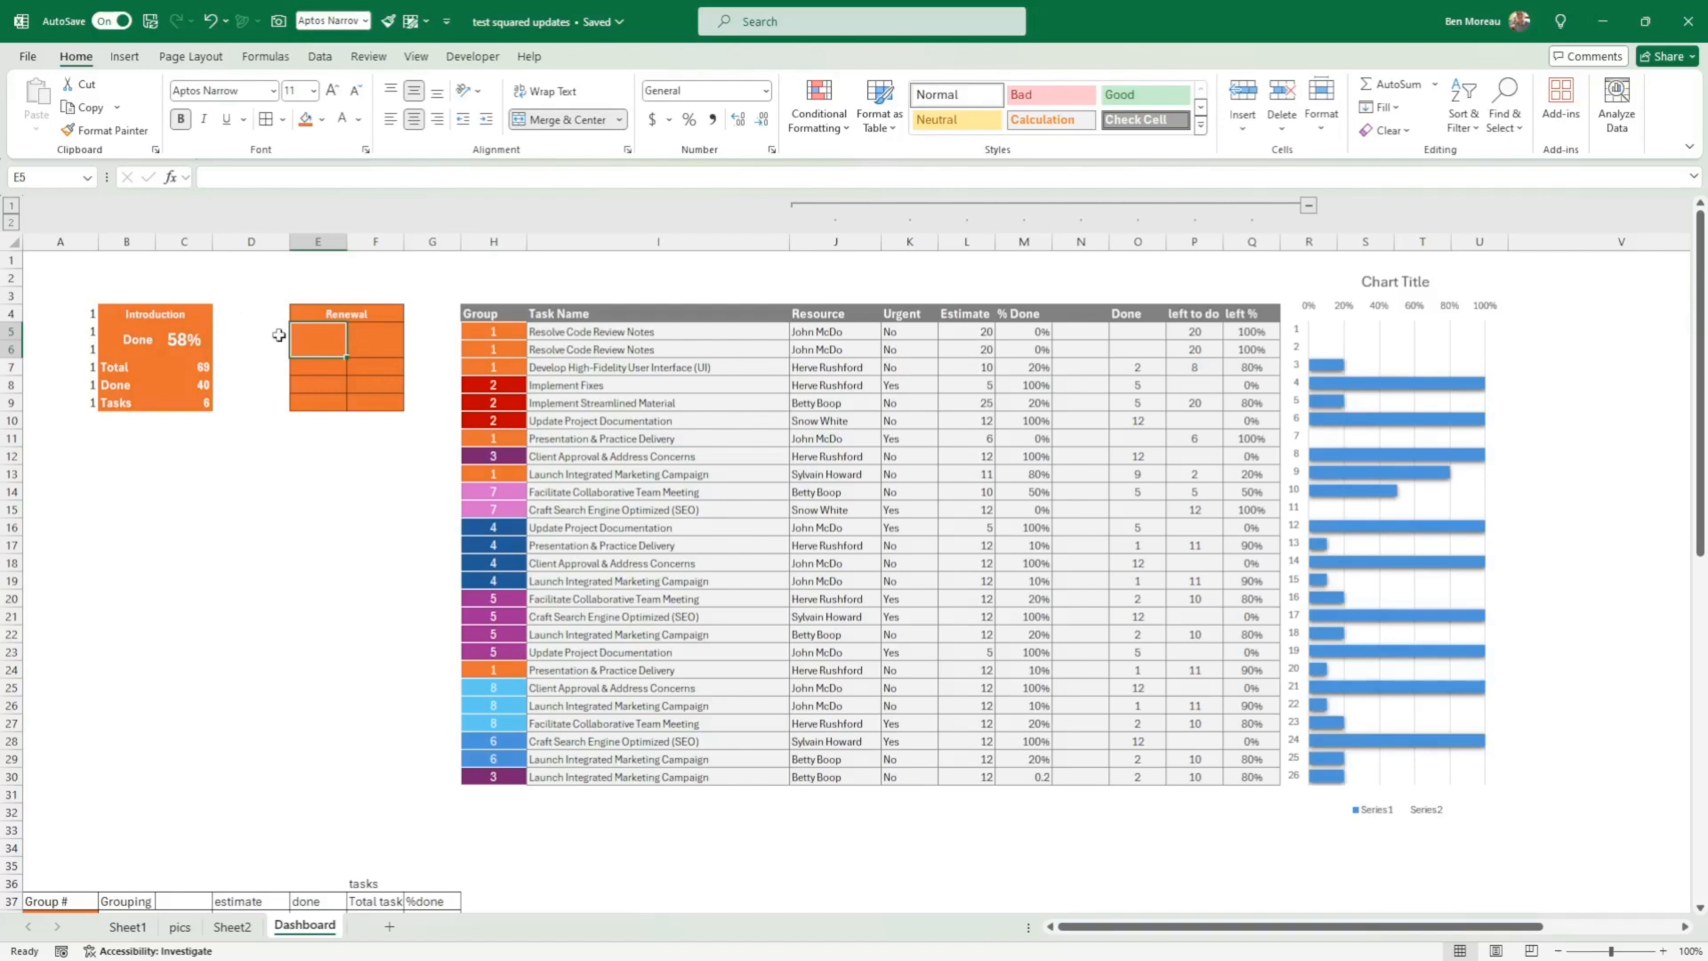
Step: Label E5 "Done" and link F5 to the Renewal group's percent done with =G39
text(Done)
key(Return)
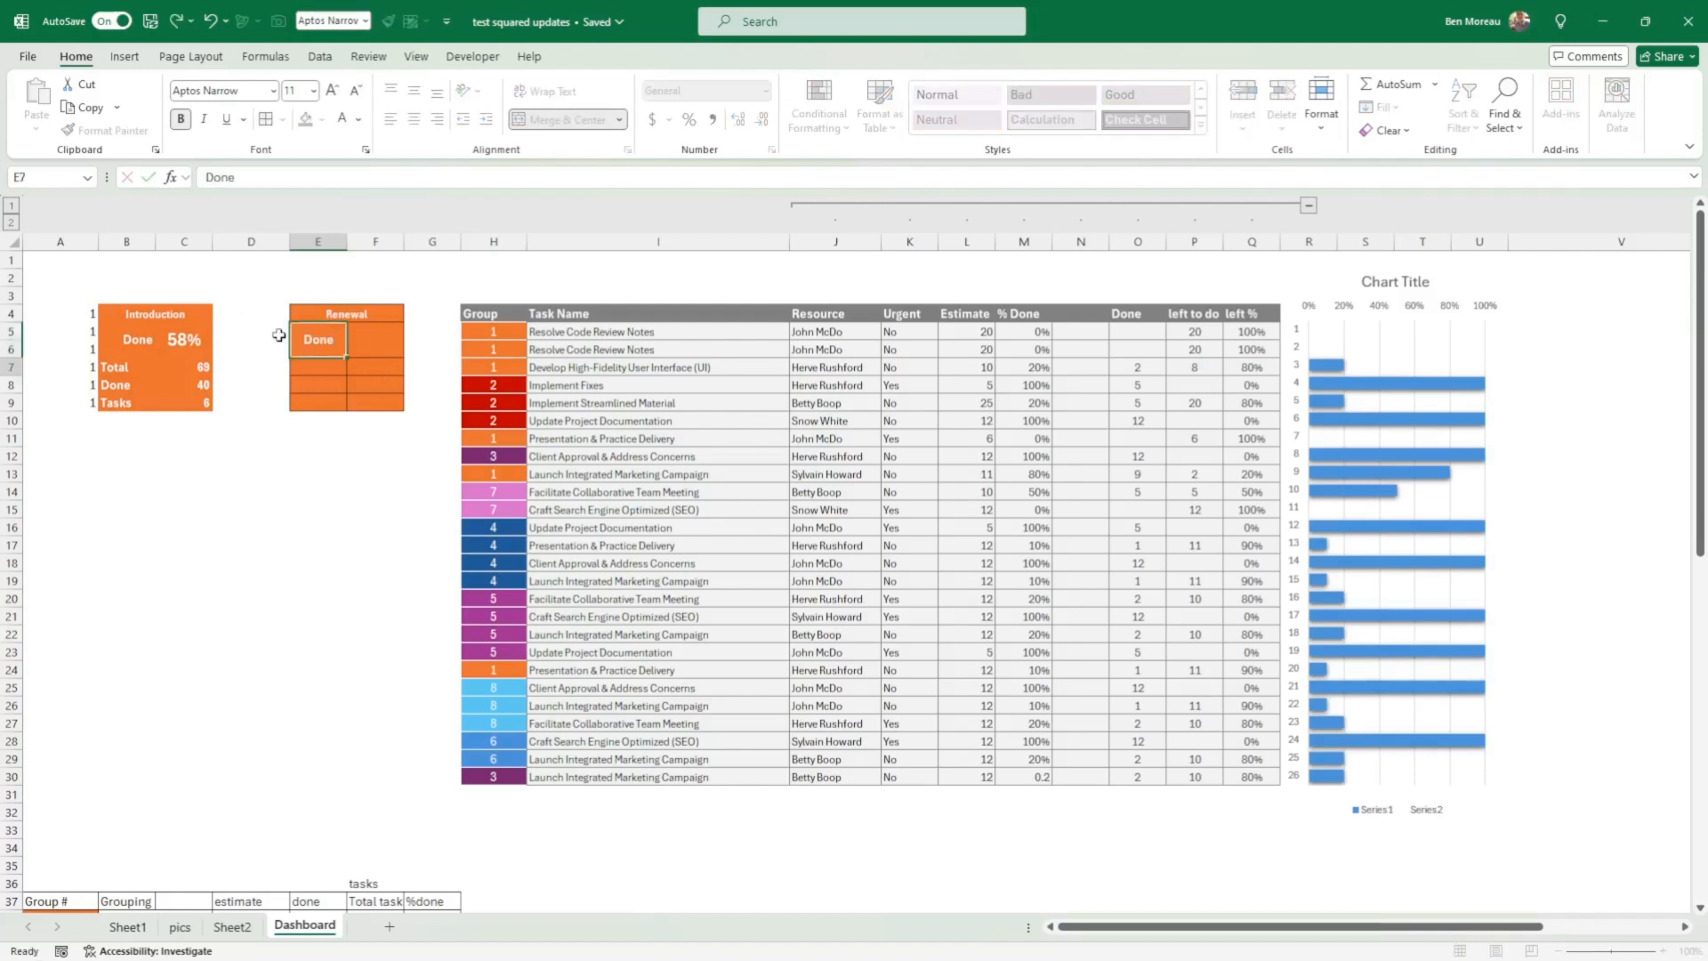
key(Up)
key(Right)
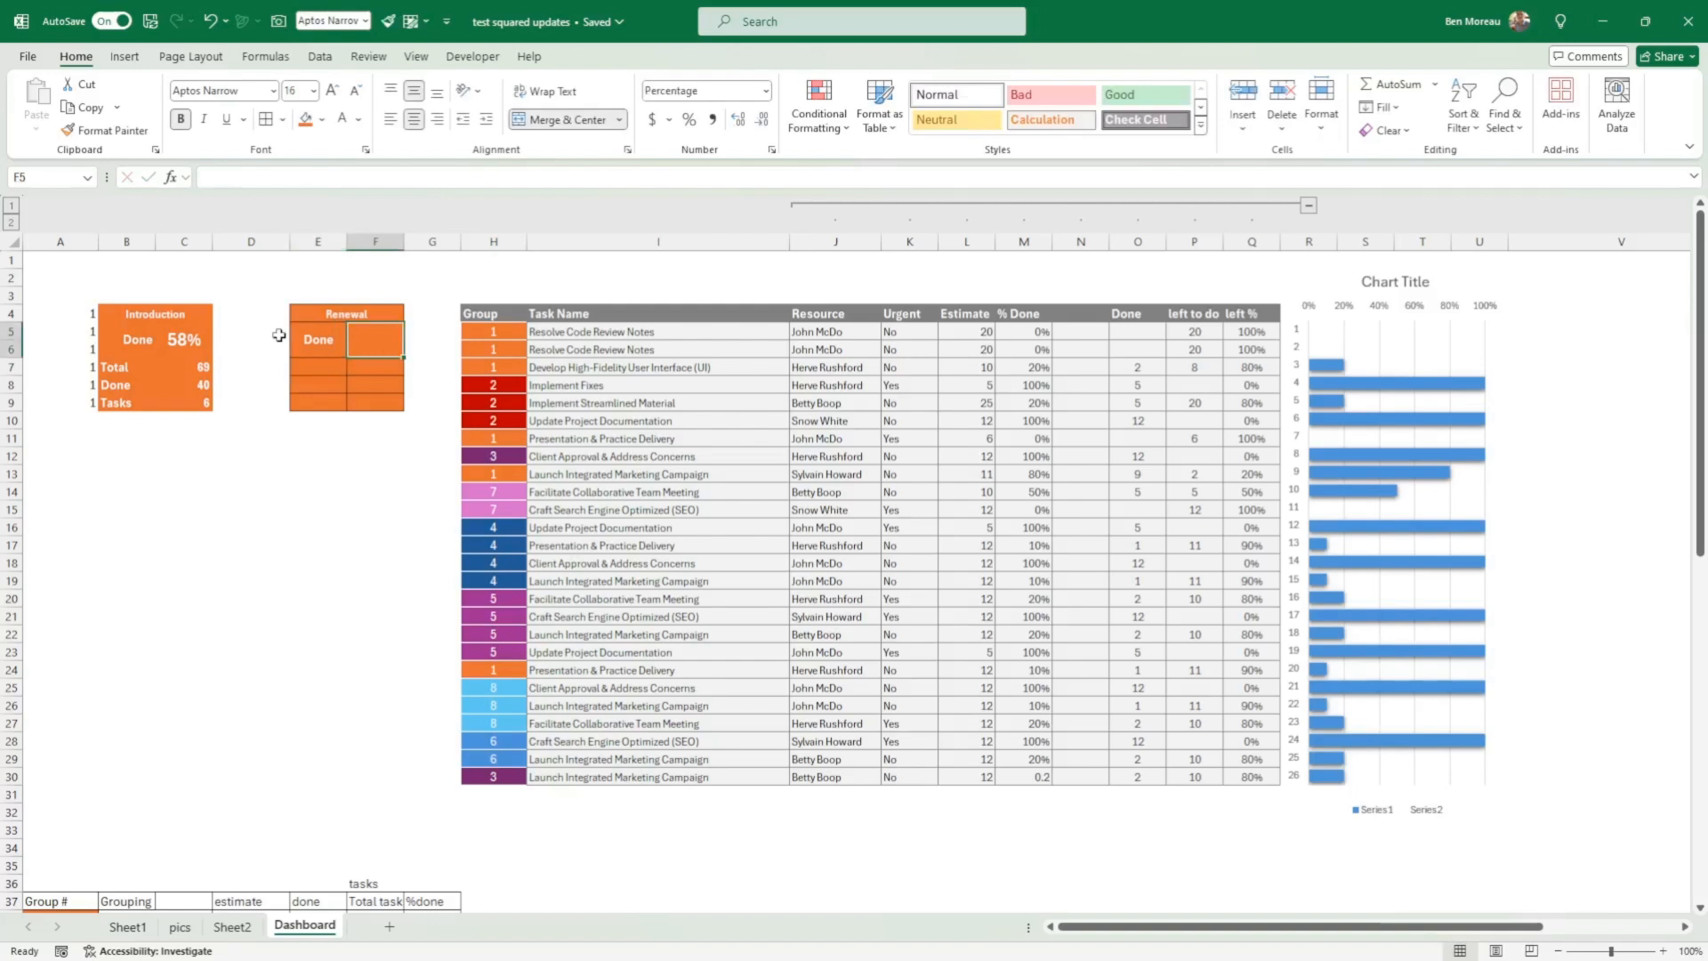
text(=)
scroll(391, 445, down, 4)
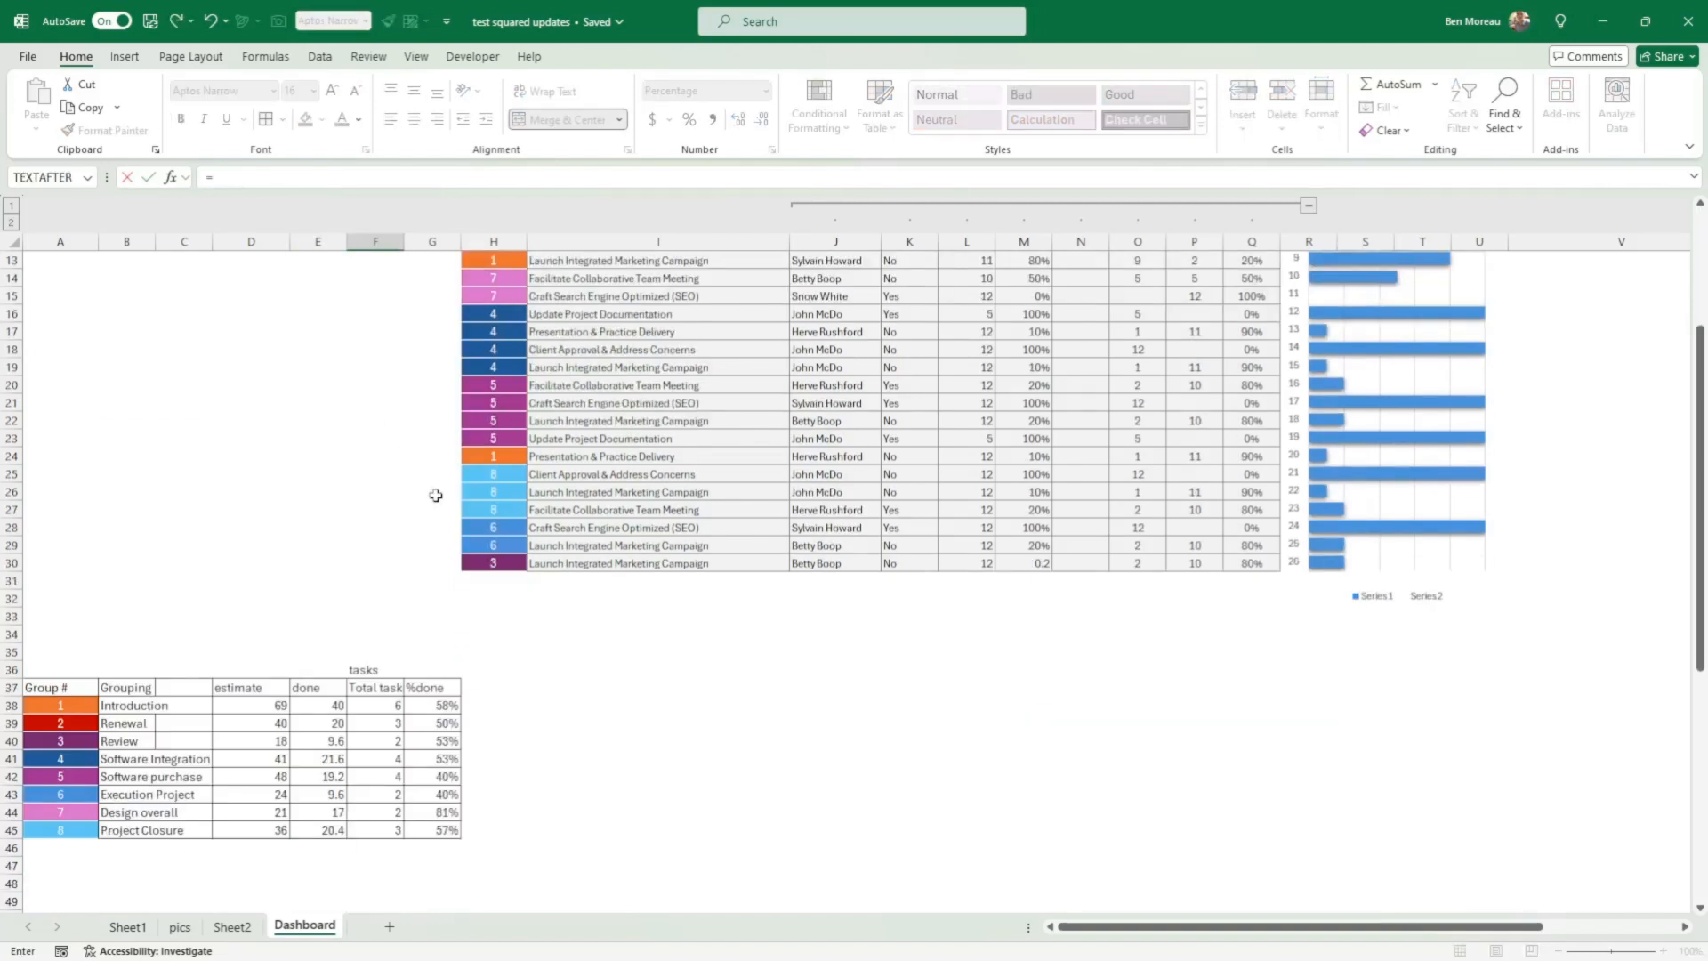
click(443, 704)
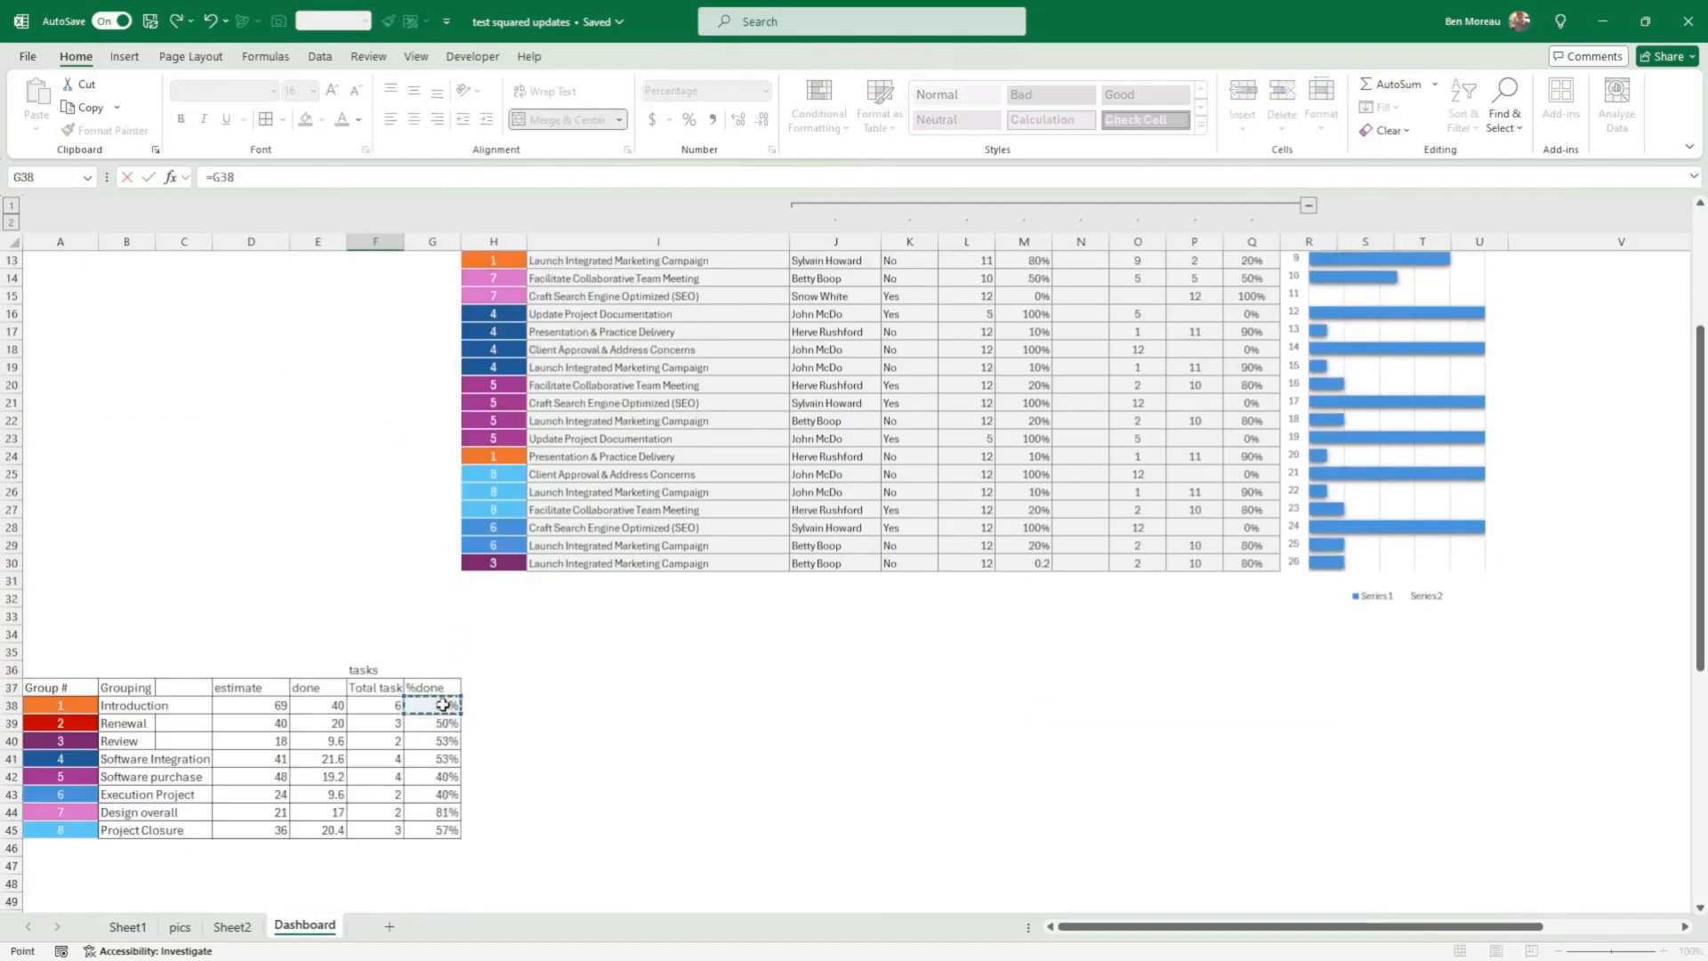
click(440, 724)
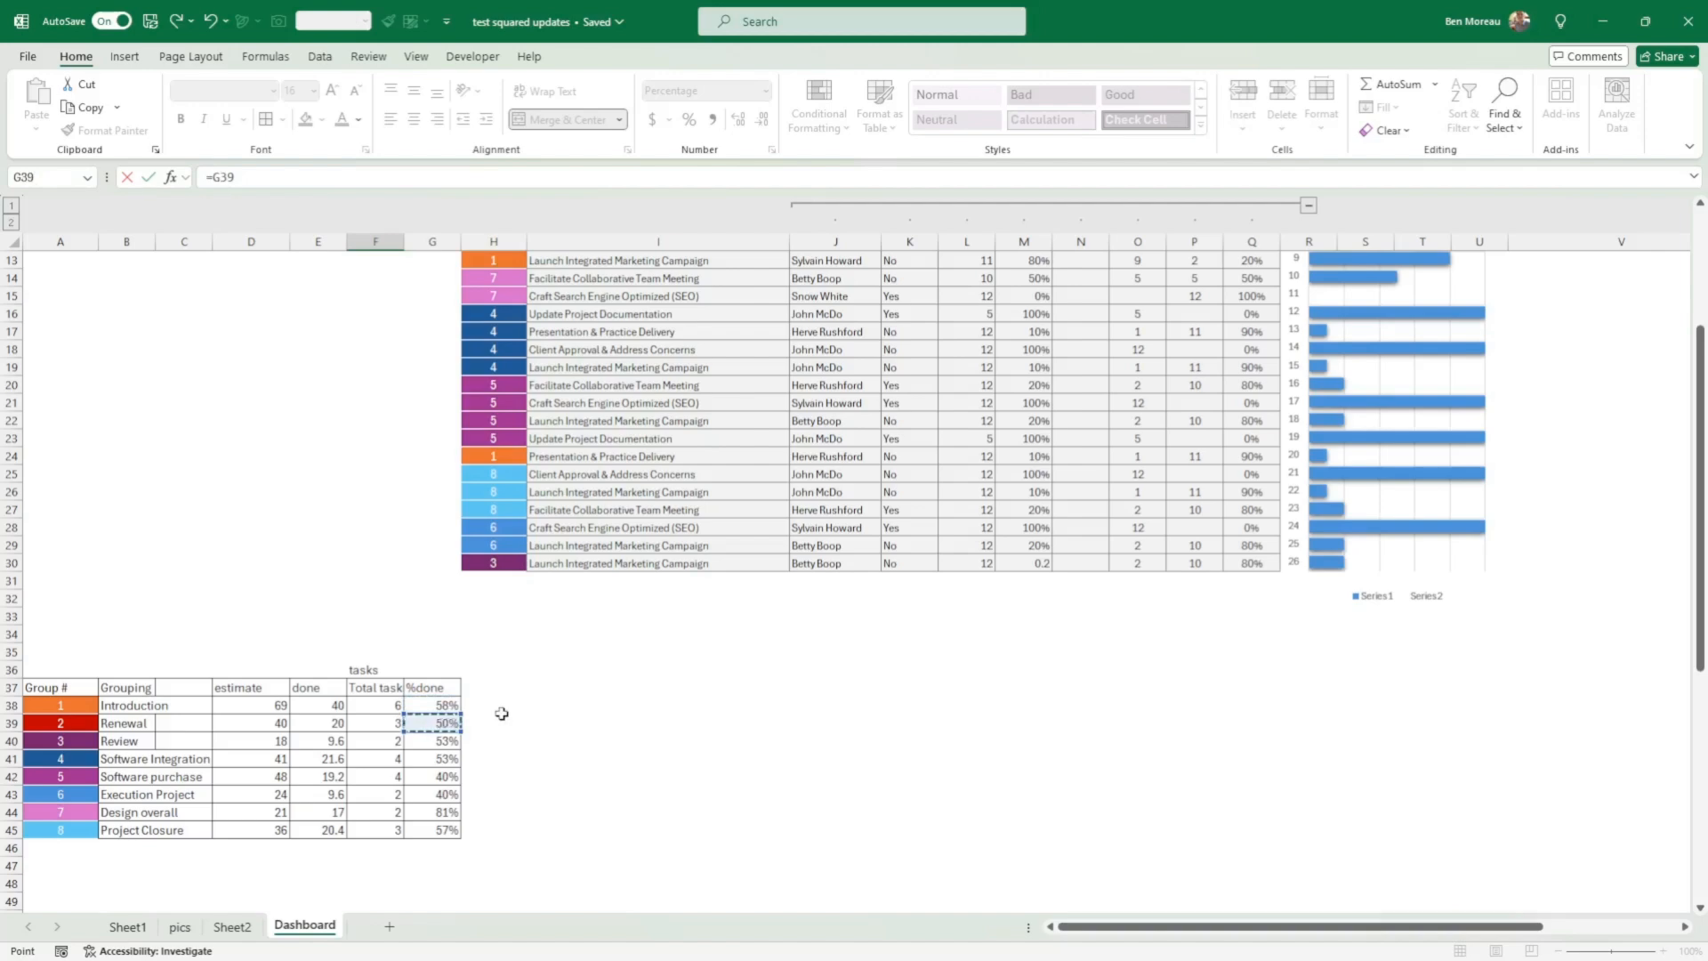
key(Return)
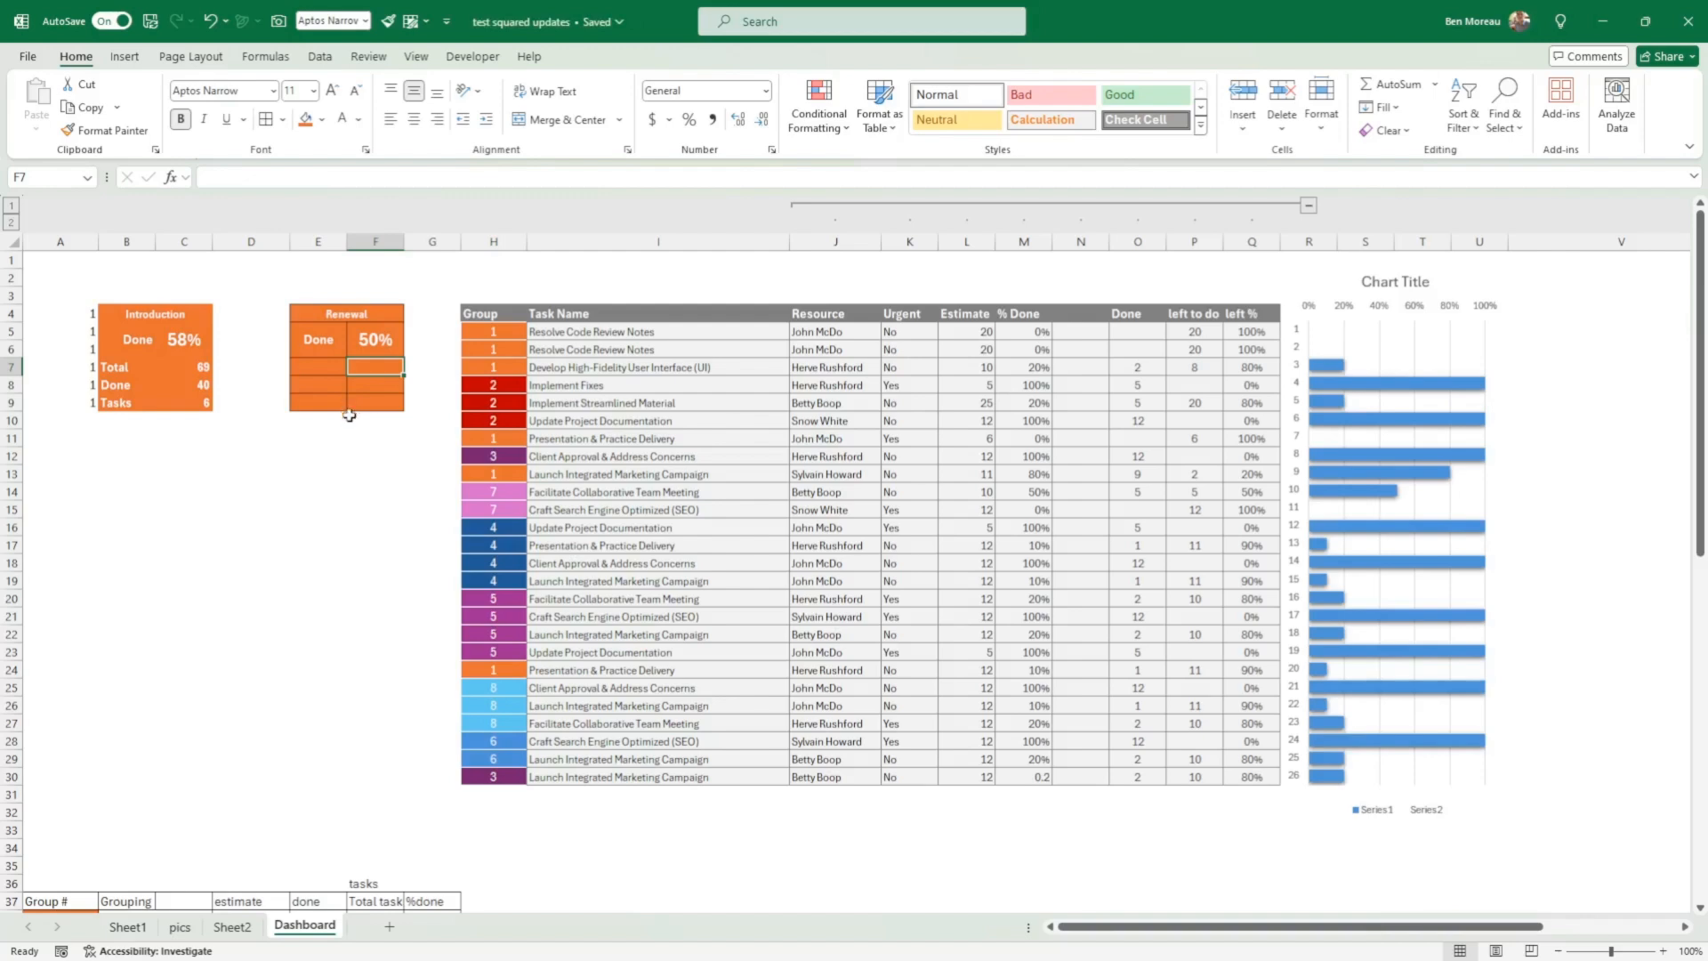
Step: Clear the contents of E4:F9, keeping the block's formatting
drag(327, 311, 348, 397)
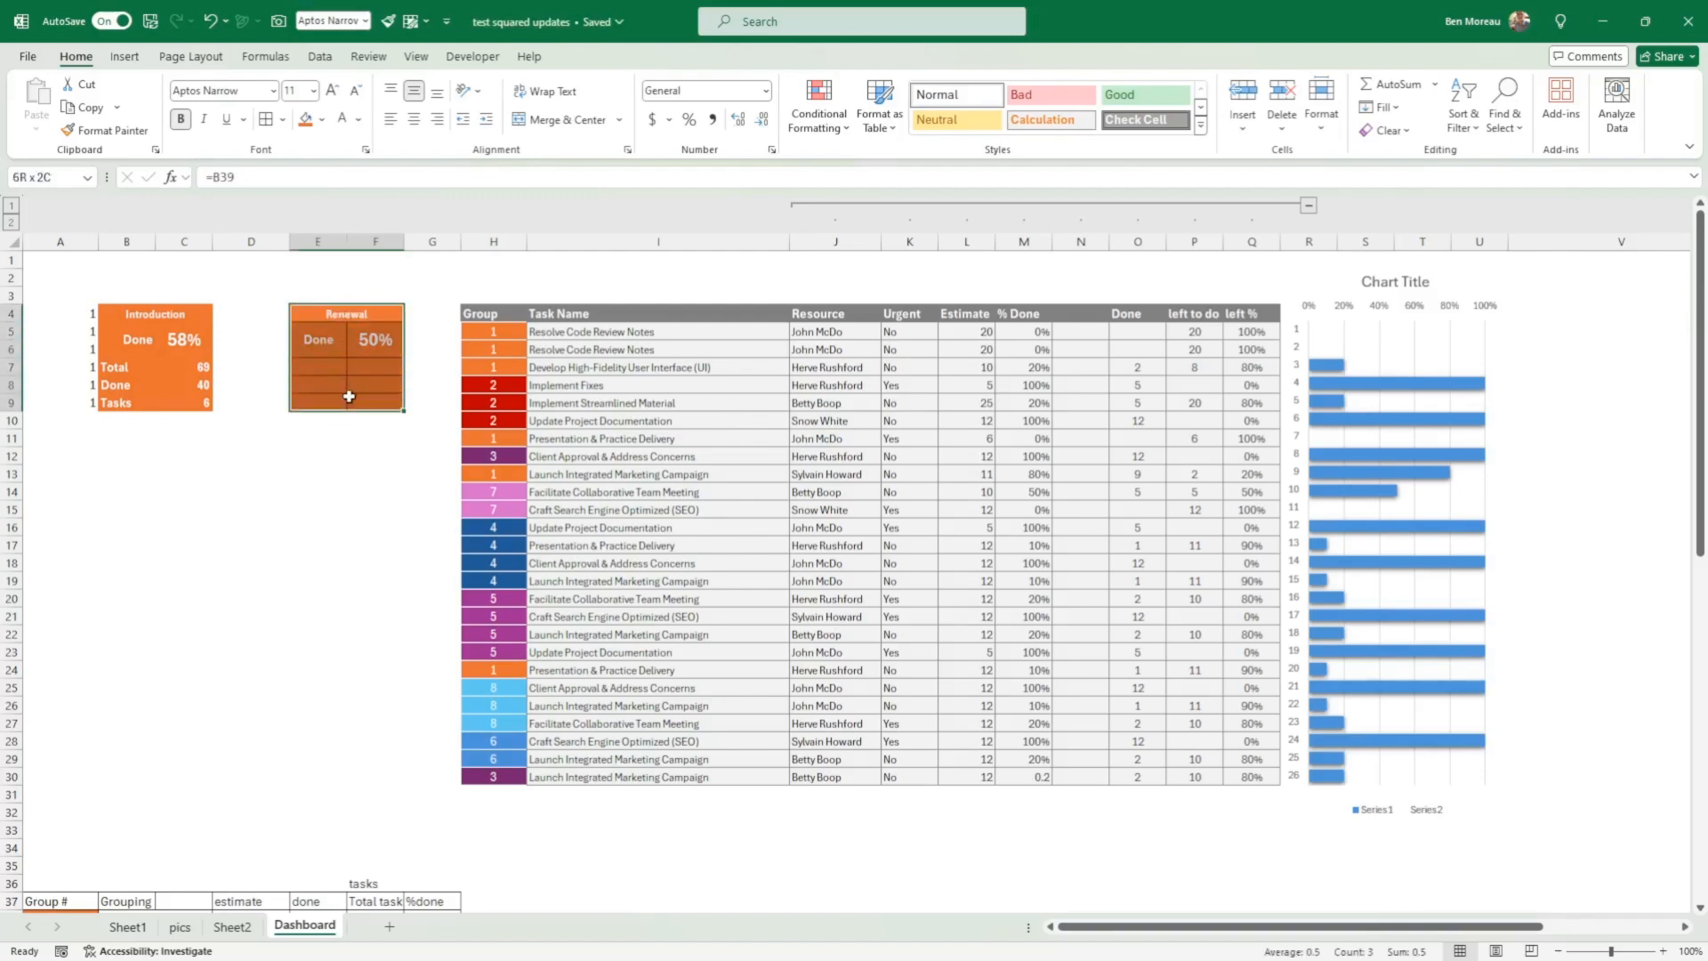
key(Delete)
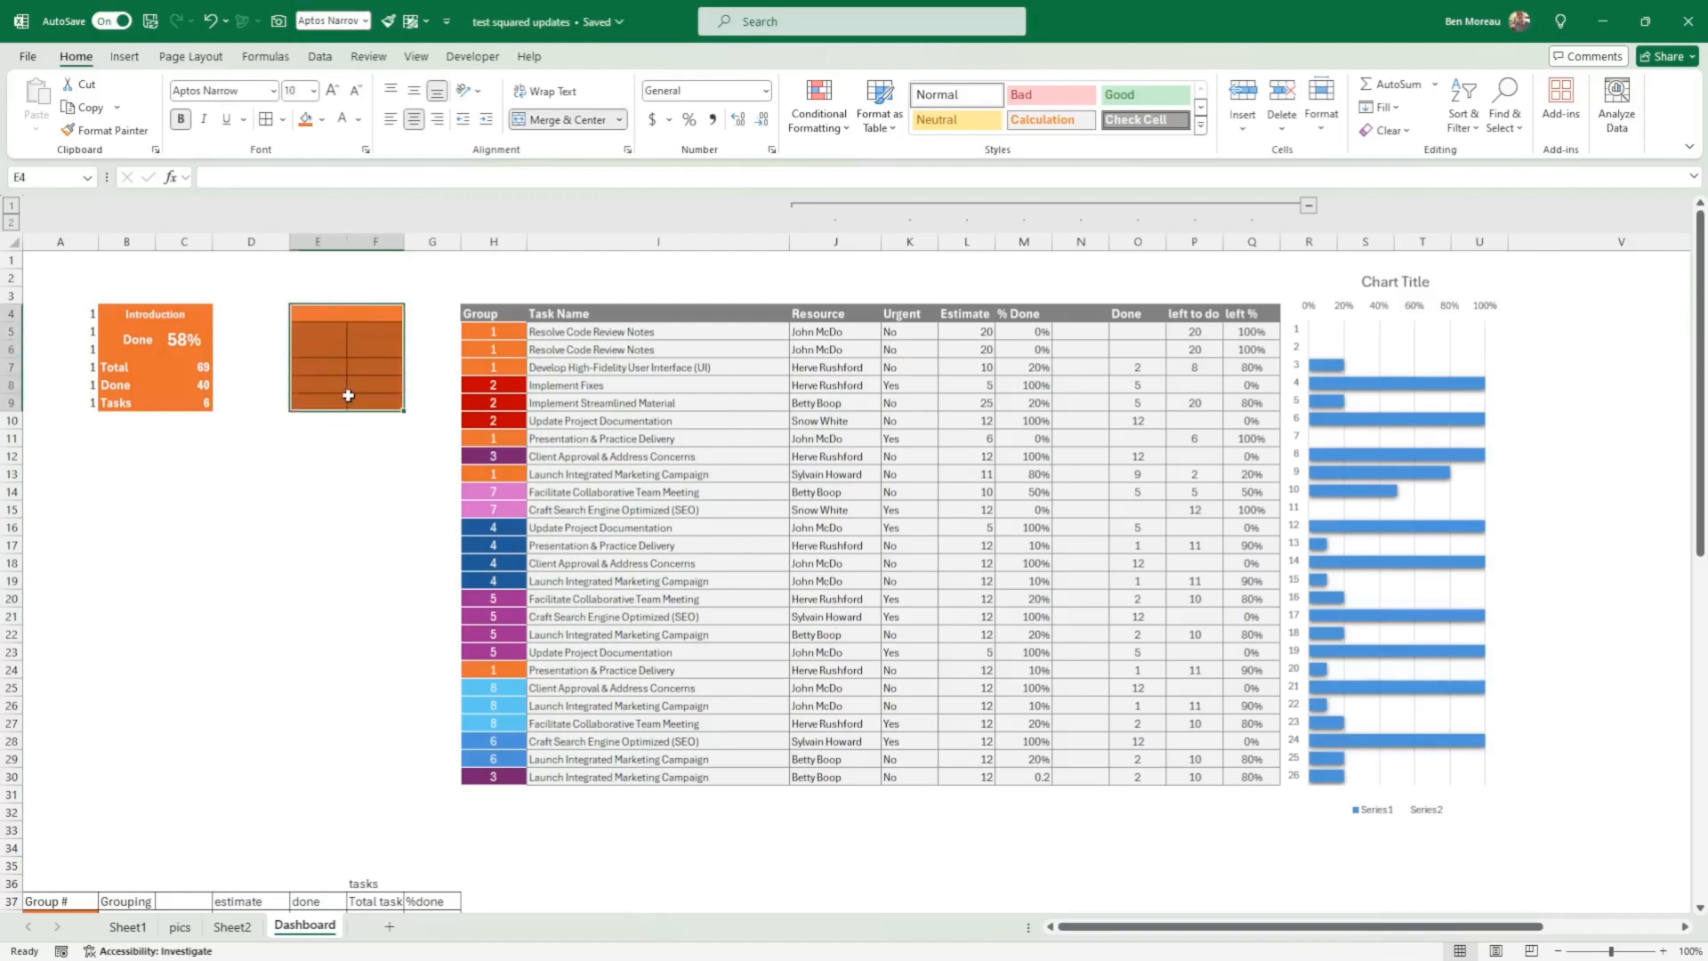
click(353, 397)
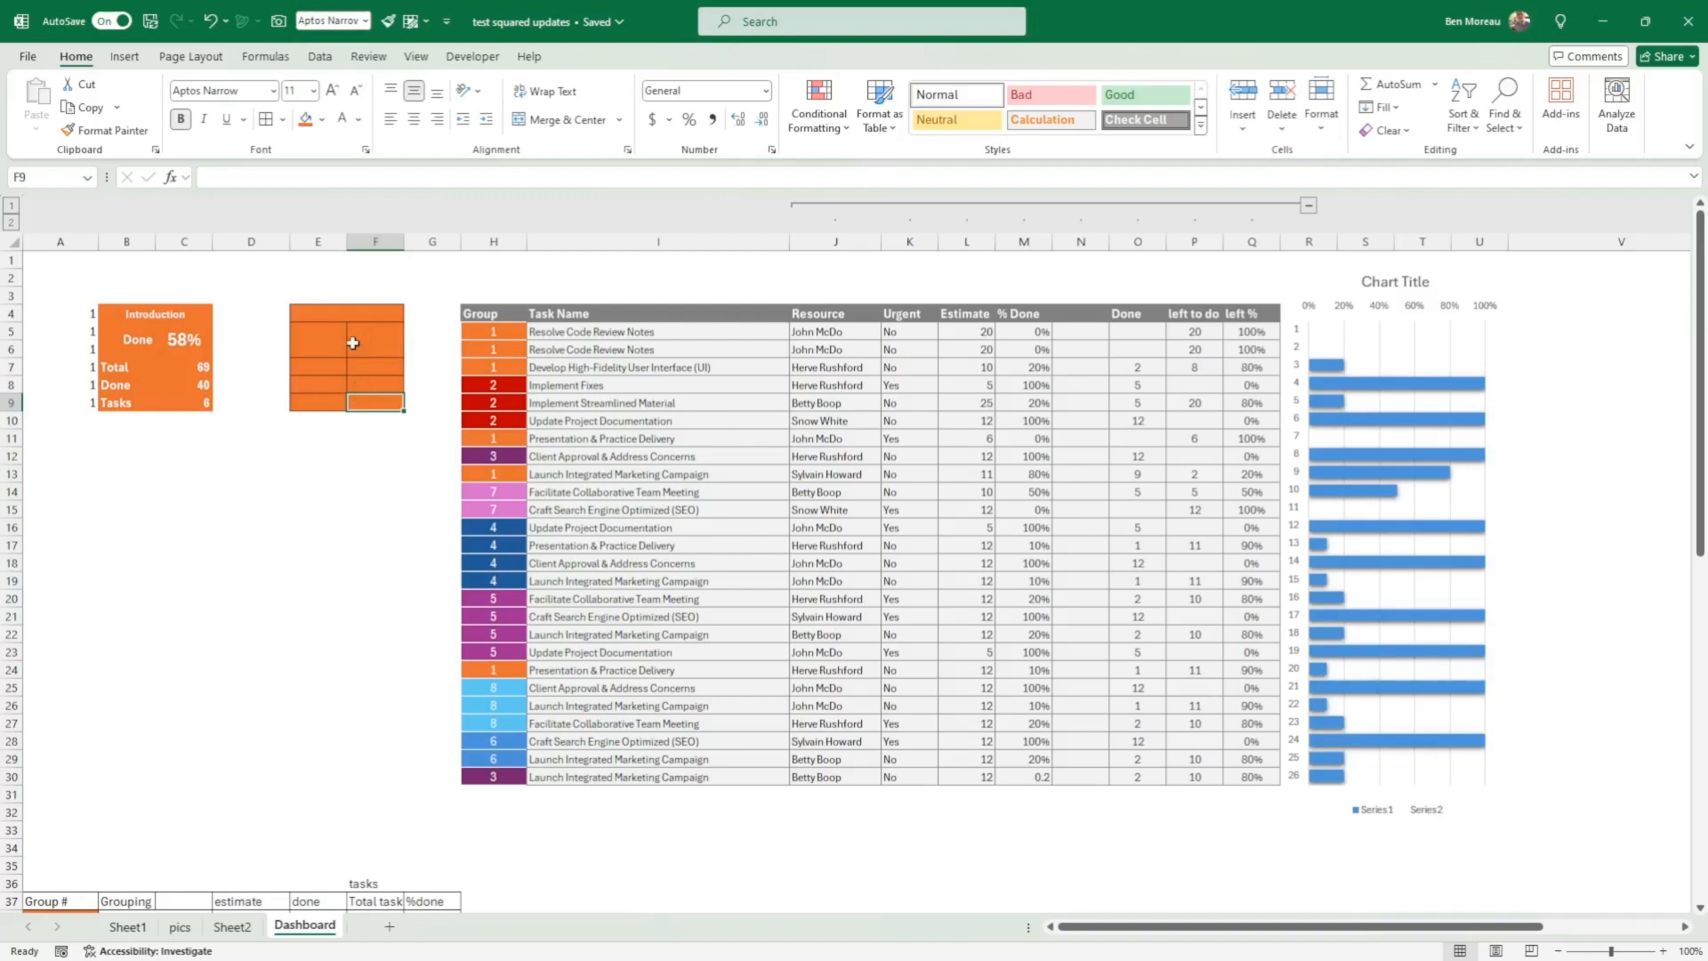
Step: Examine the Introduction card's title formula, its summary row 38, and the helper group numbers in A4 and A5
click(167, 315)
scroll(259, 442, down, 4)
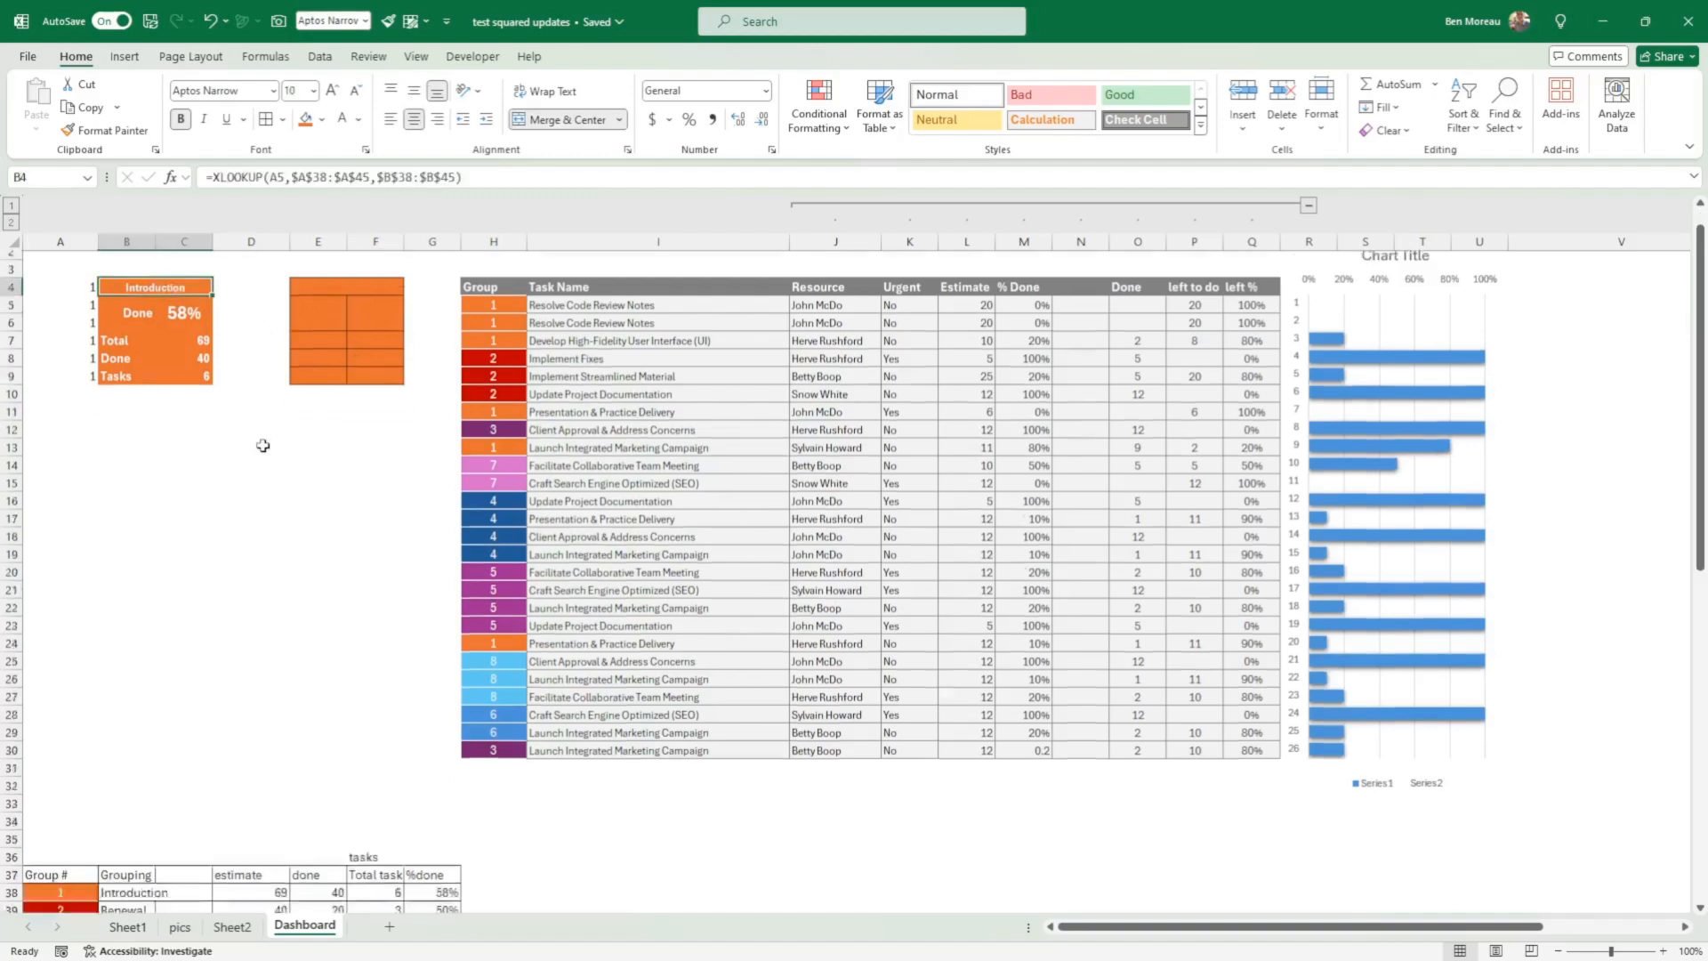
drag(164, 708, 434, 704)
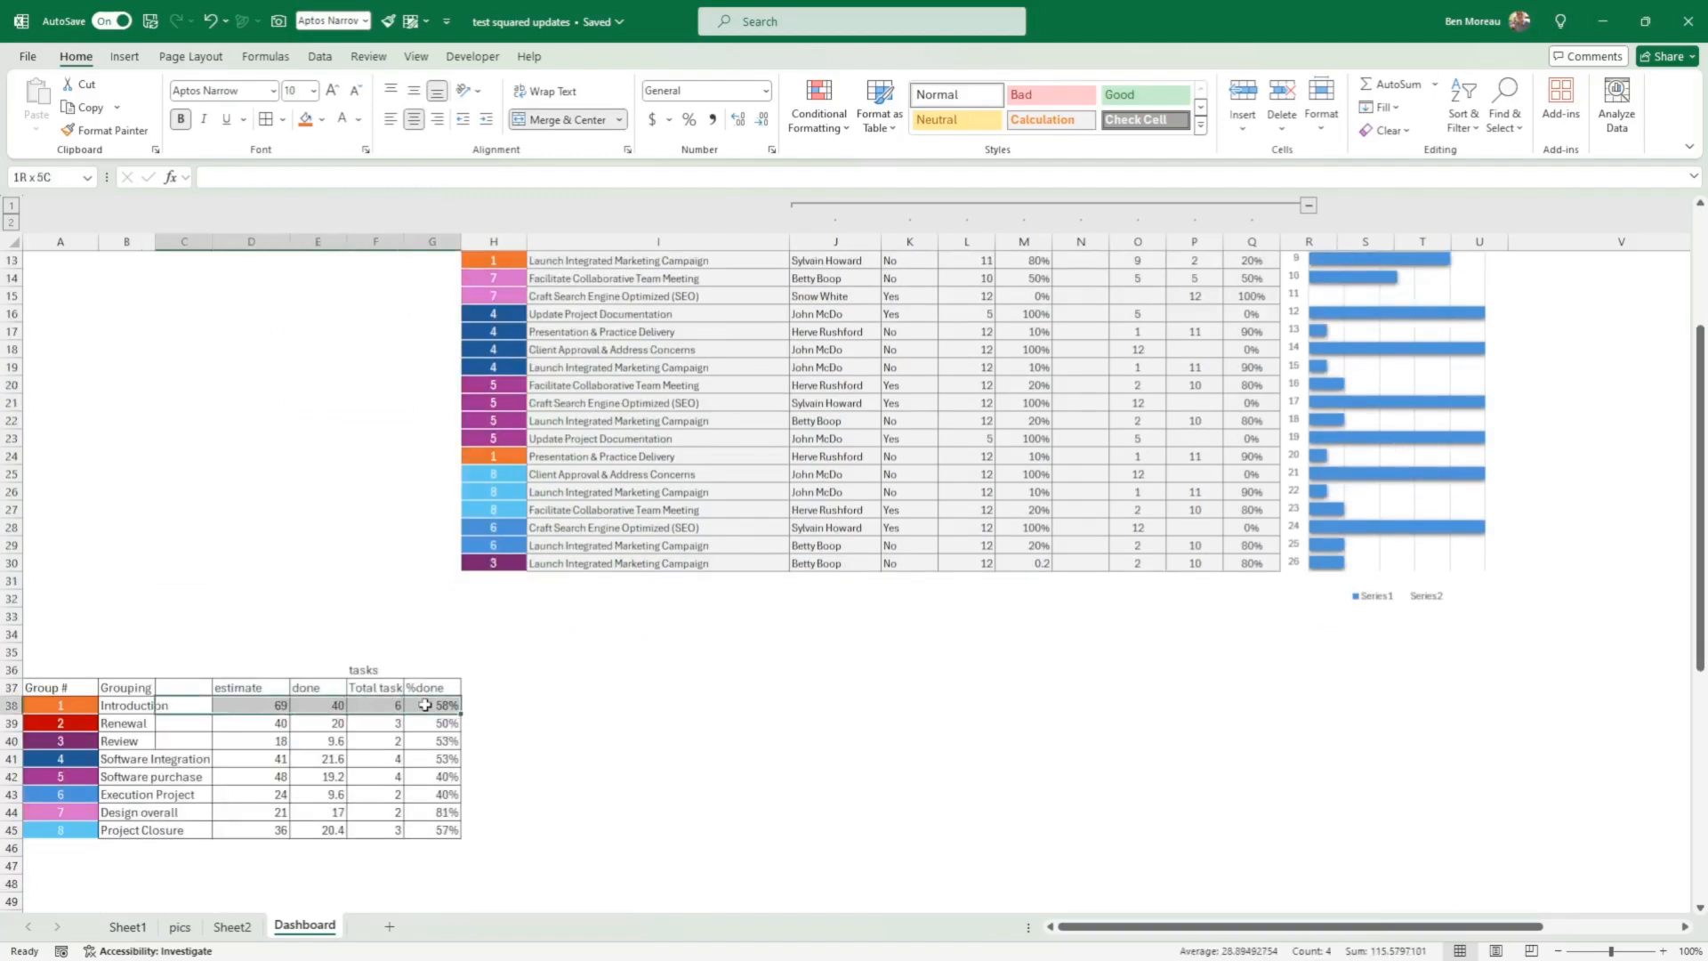
scroll(339, 555, up, 4)
click(84, 314)
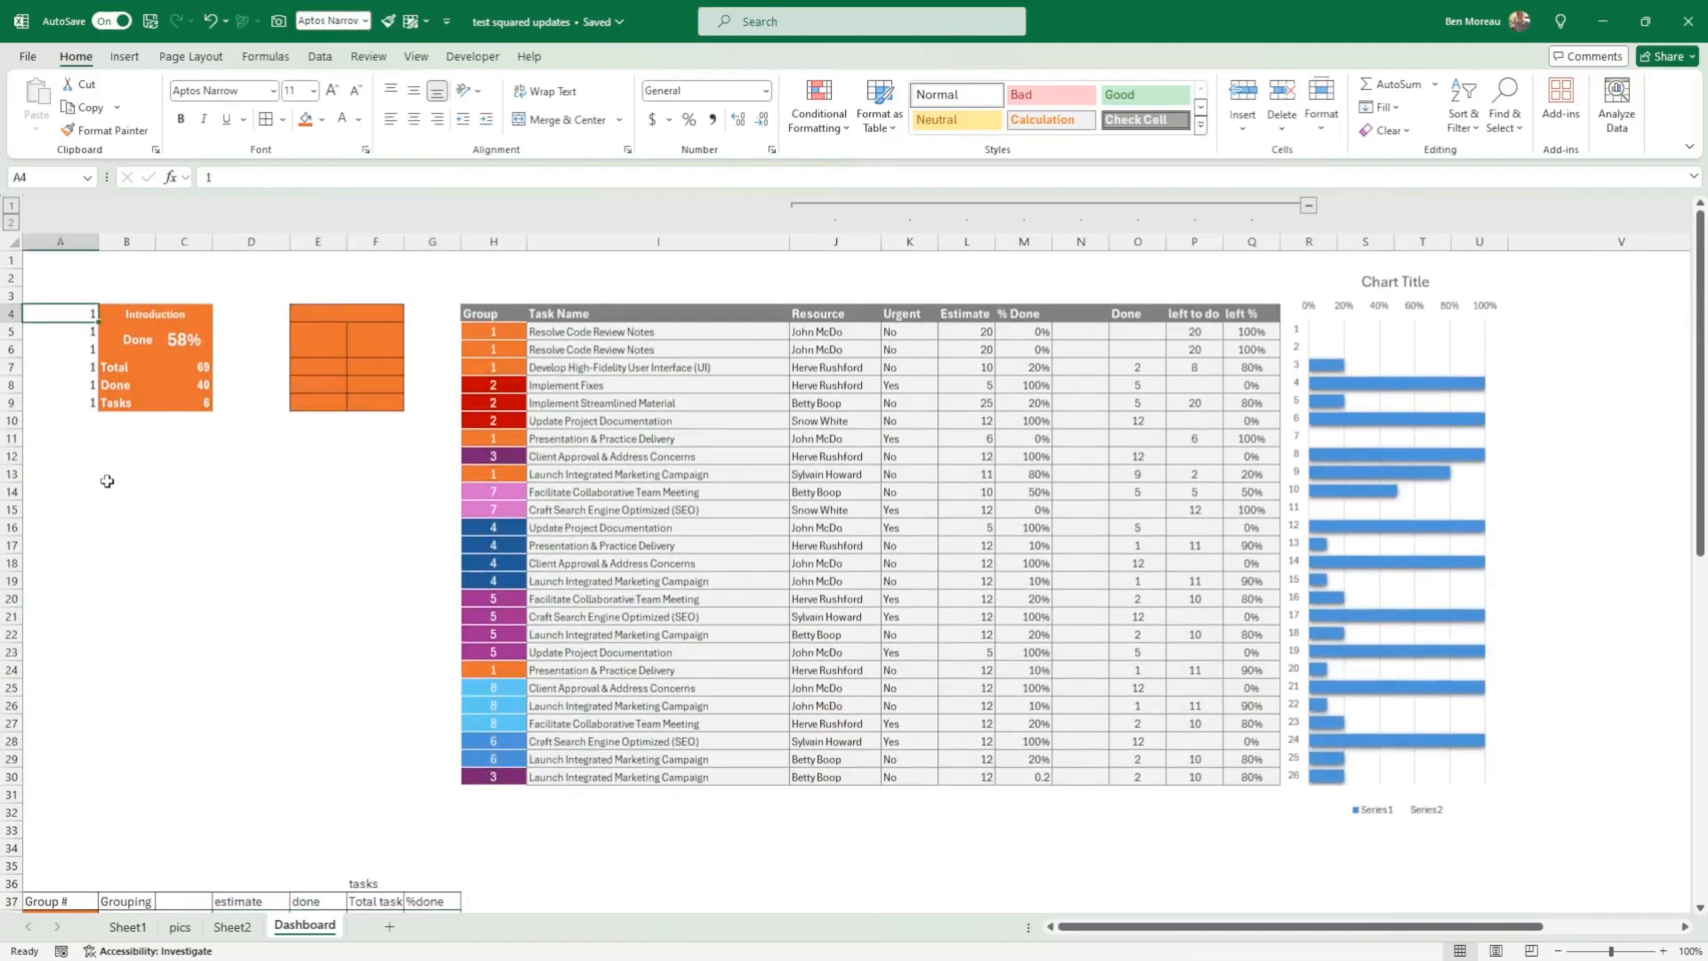
click(91, 331)
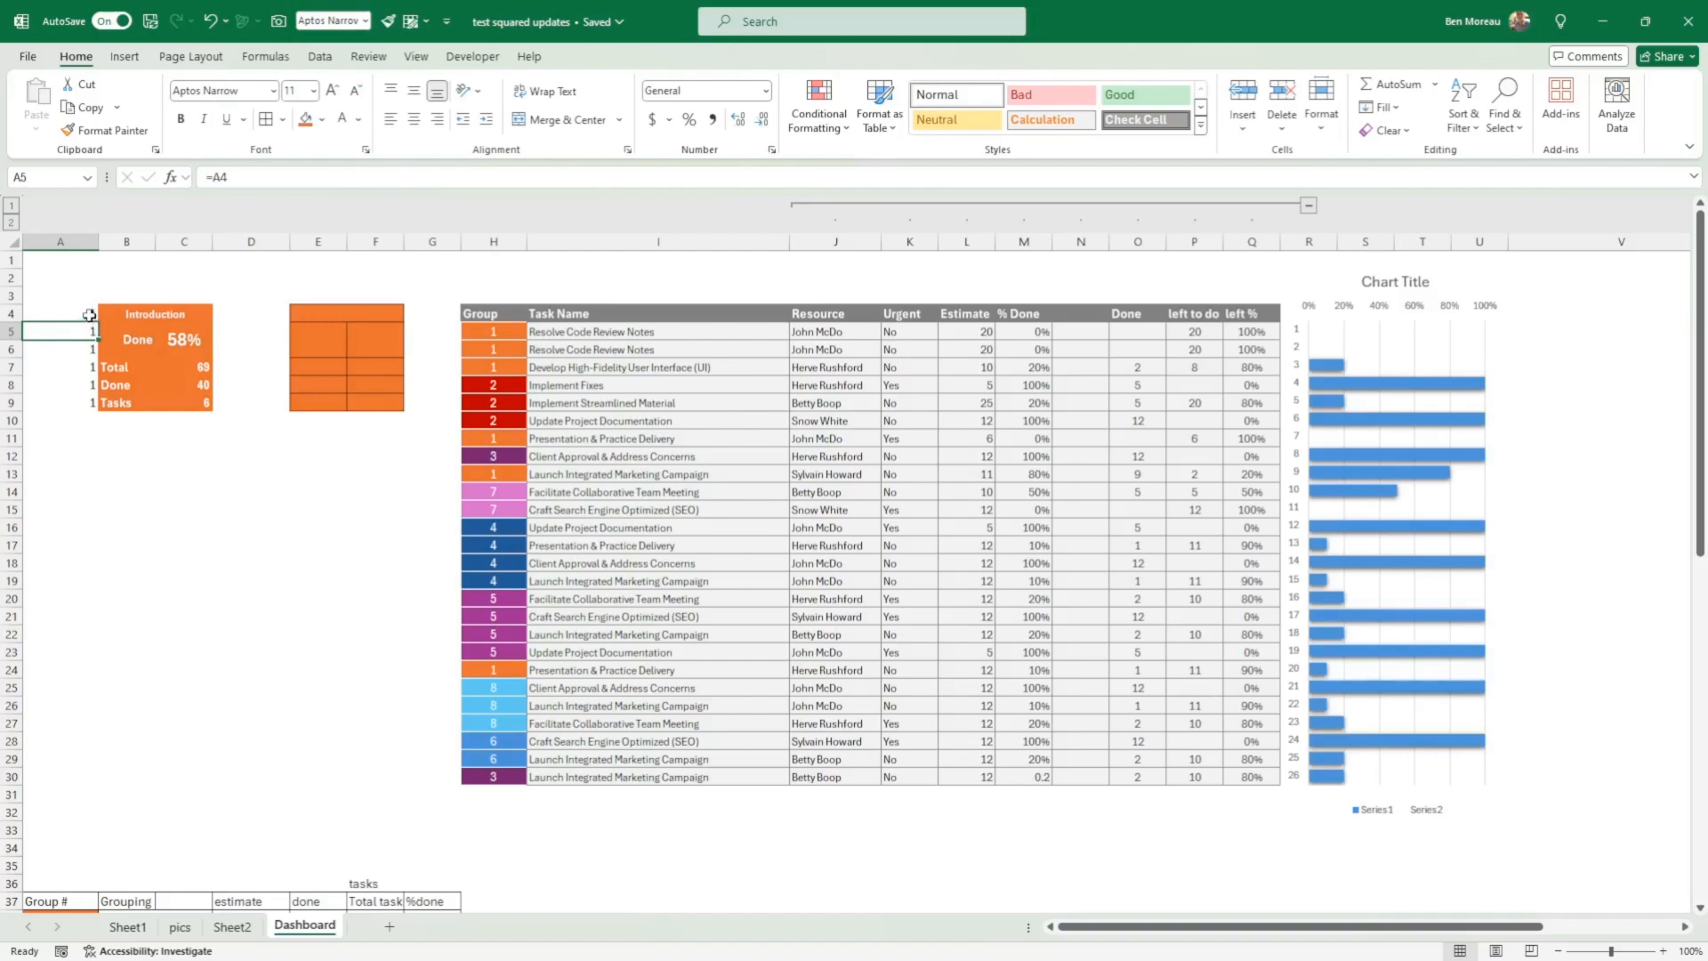
click(89, 315)
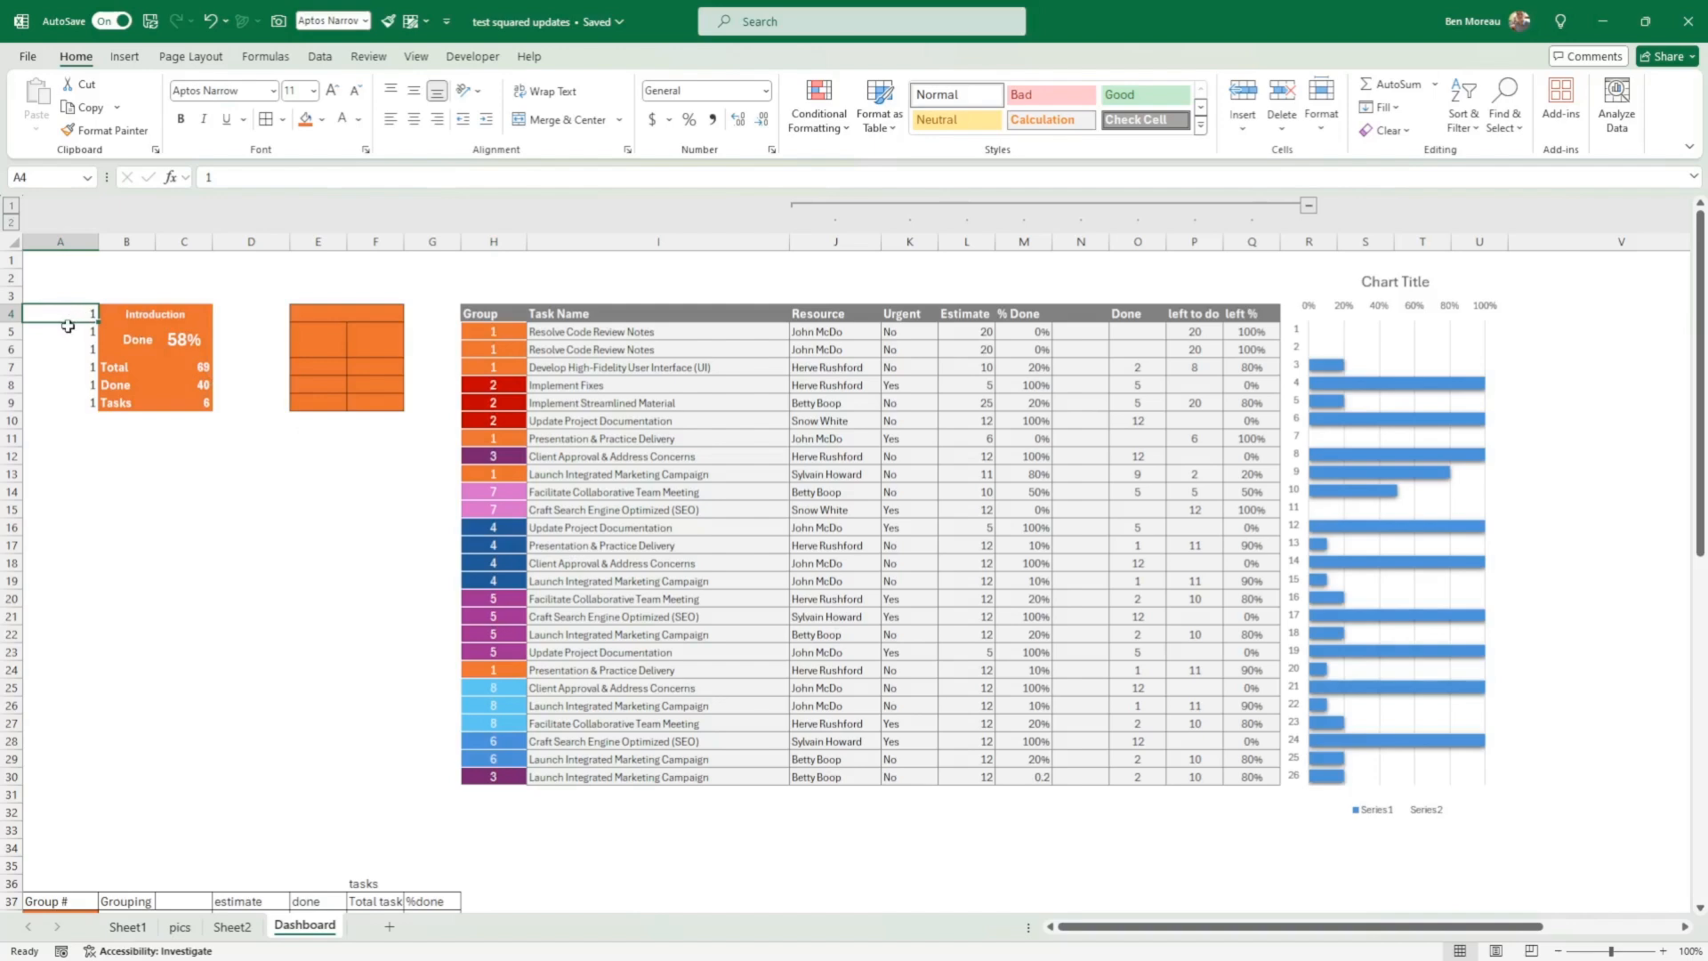
Step: Clear the helper group numbers in A5:A9 beside the Introduction card, keeping the number in A4
click(94, 332)
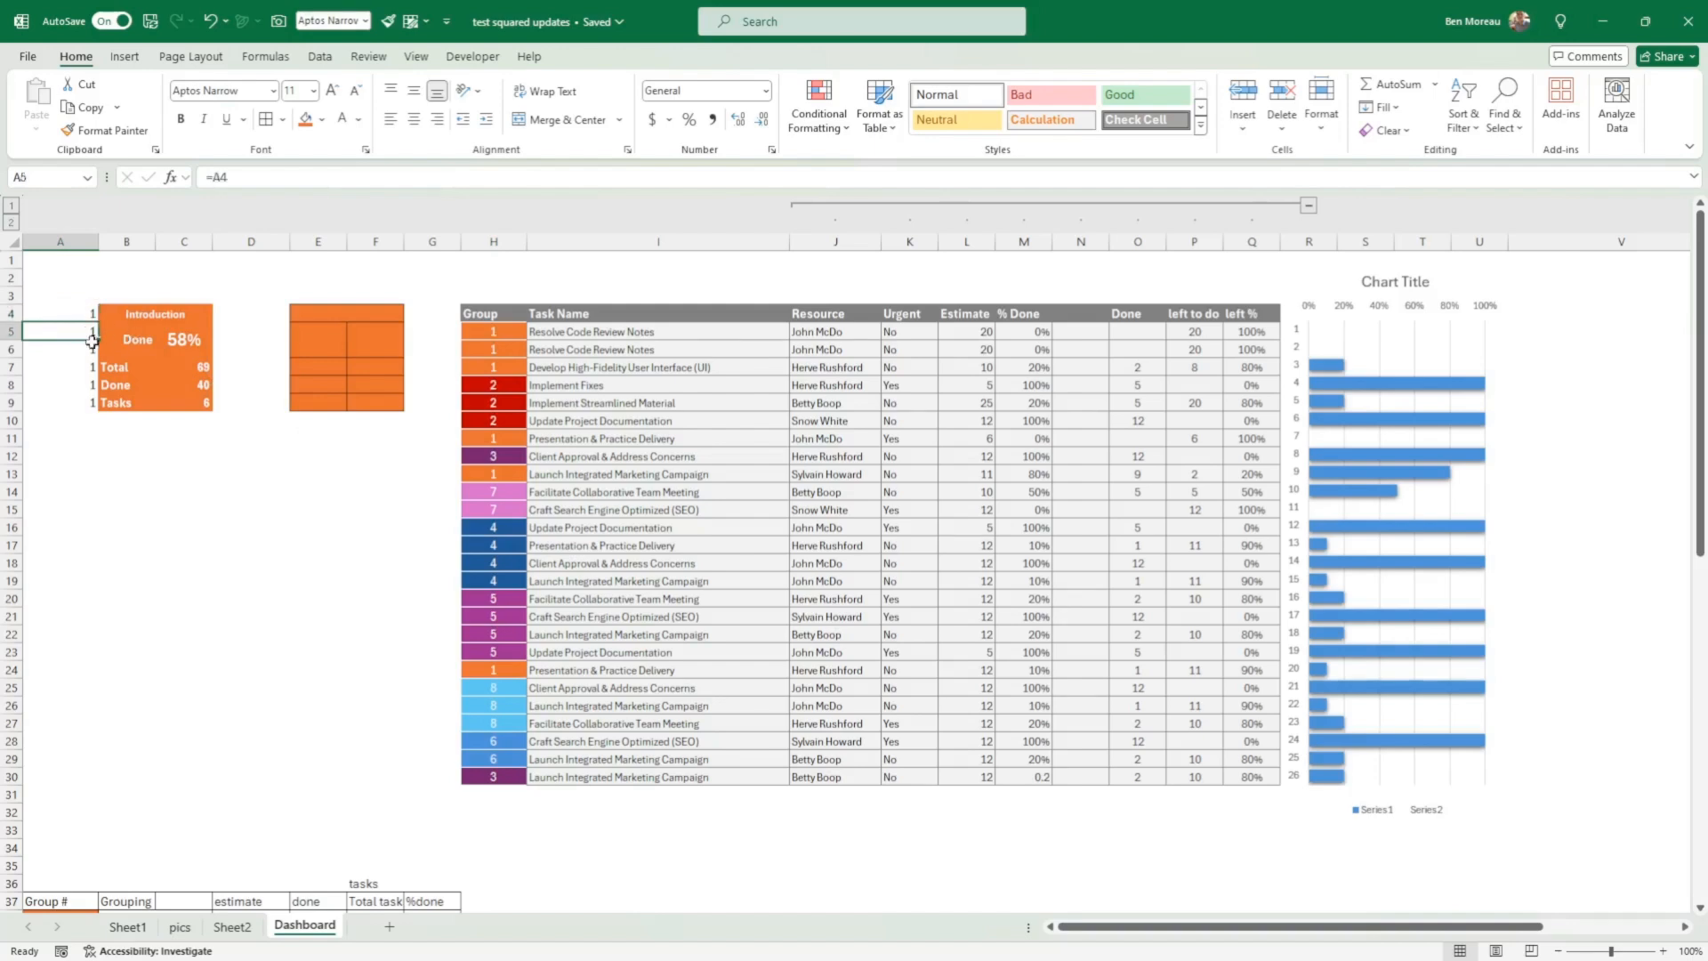
key(shift+Down)
key(shift+Down)
key(shift+Down)
key(shift+Down)
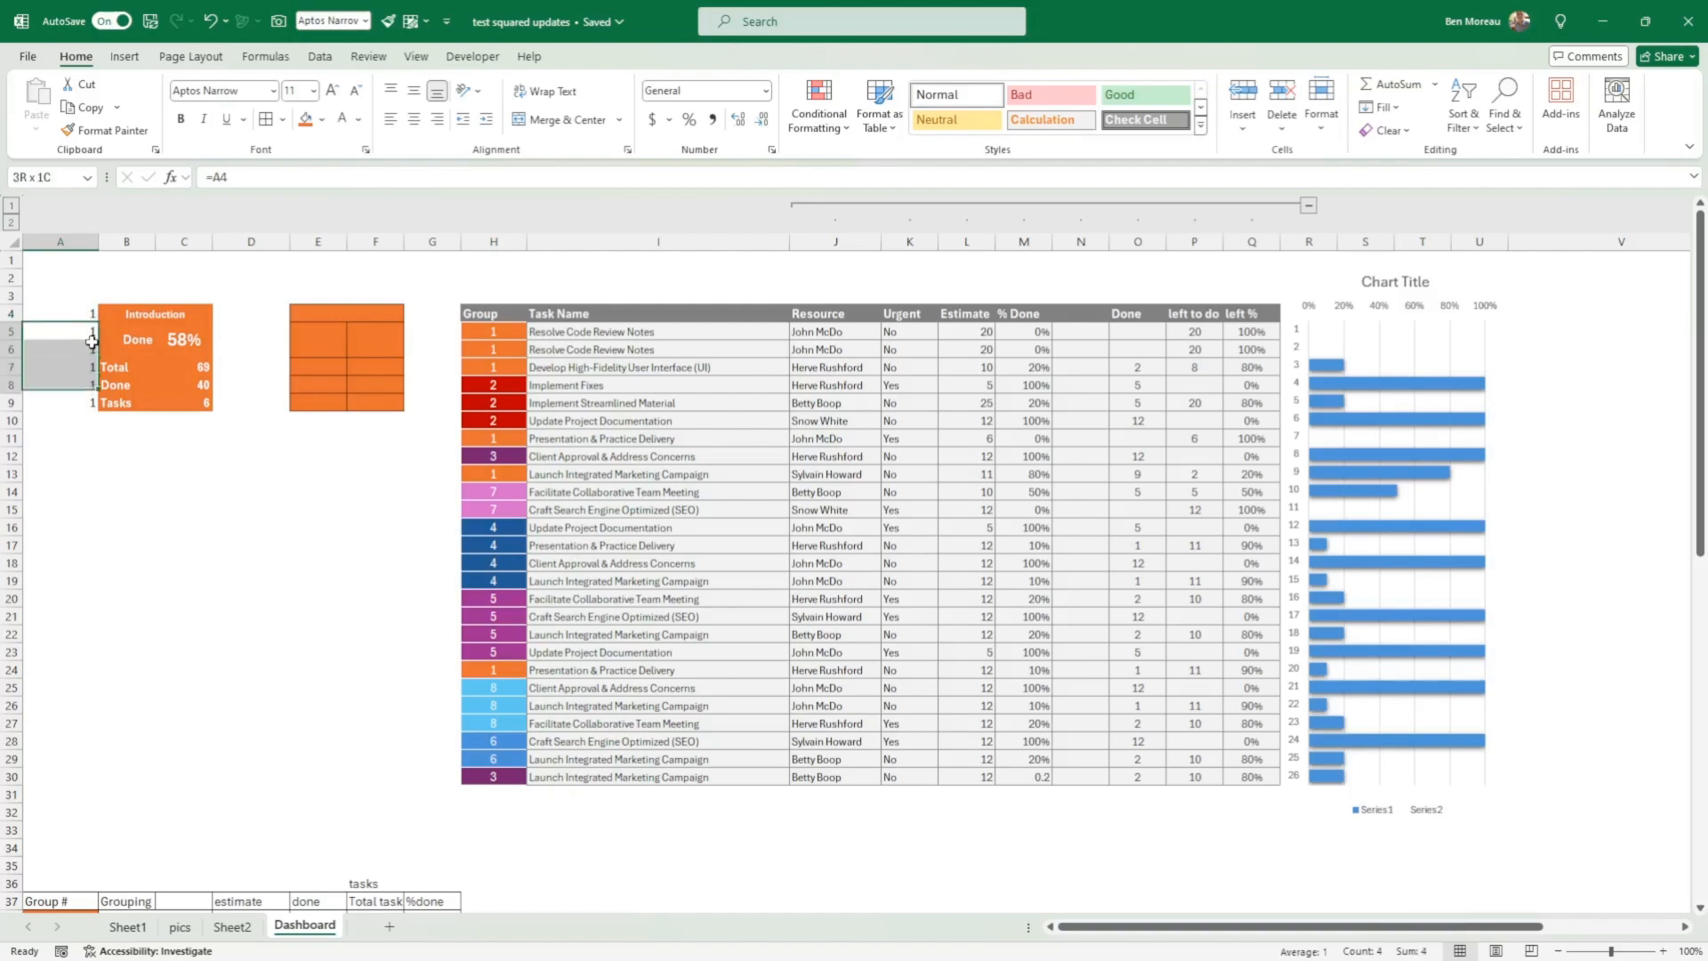
drag(91, 341, 91, 339)
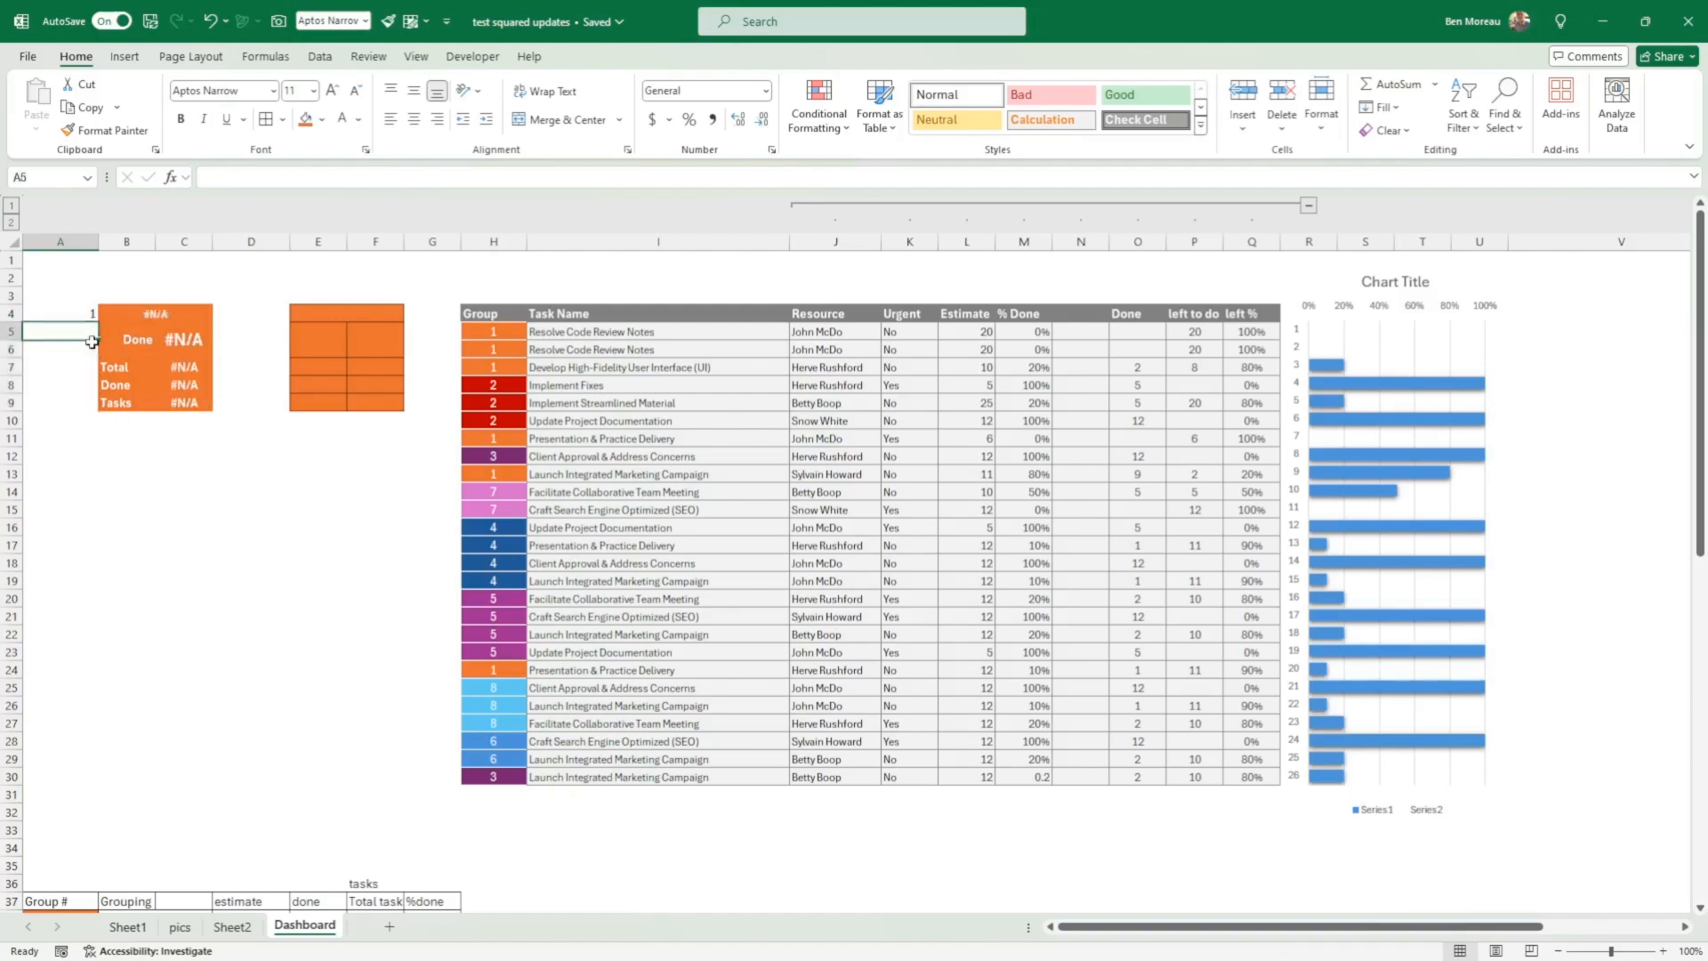
Step: Refill the helper cells beside the Introduction card, linking A5 with =A4 and entering 1 in each cell down to A9
text(=A4)
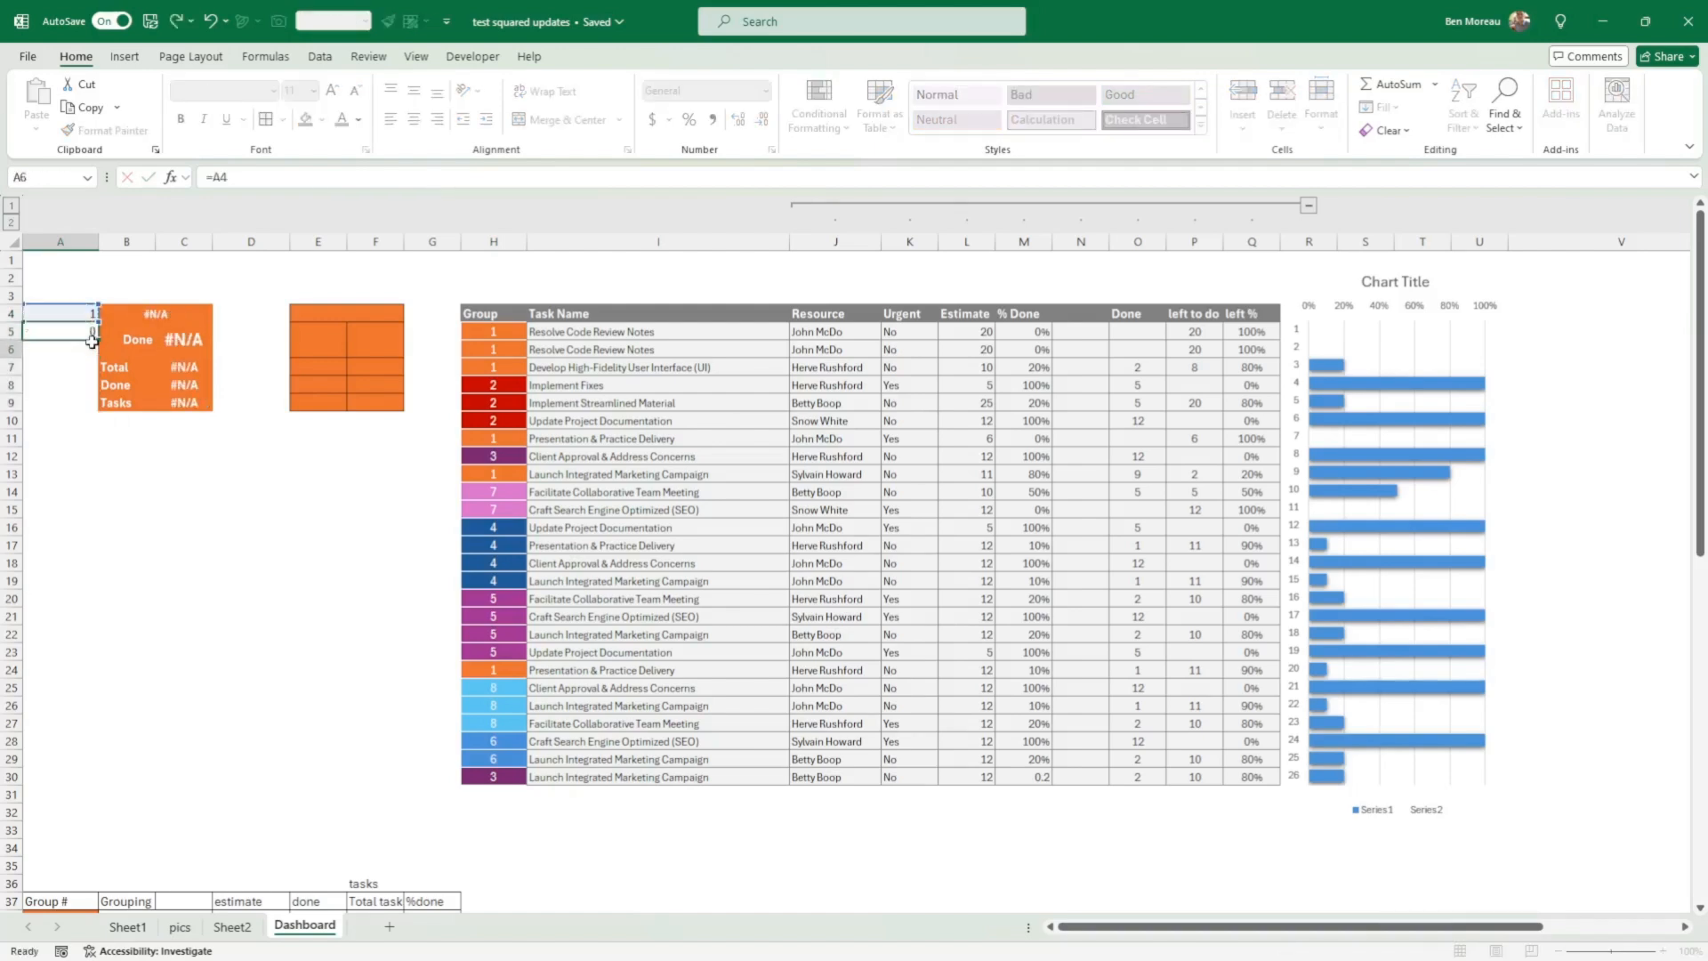
key(Return)
key(Return)
text(1)
key(Return)
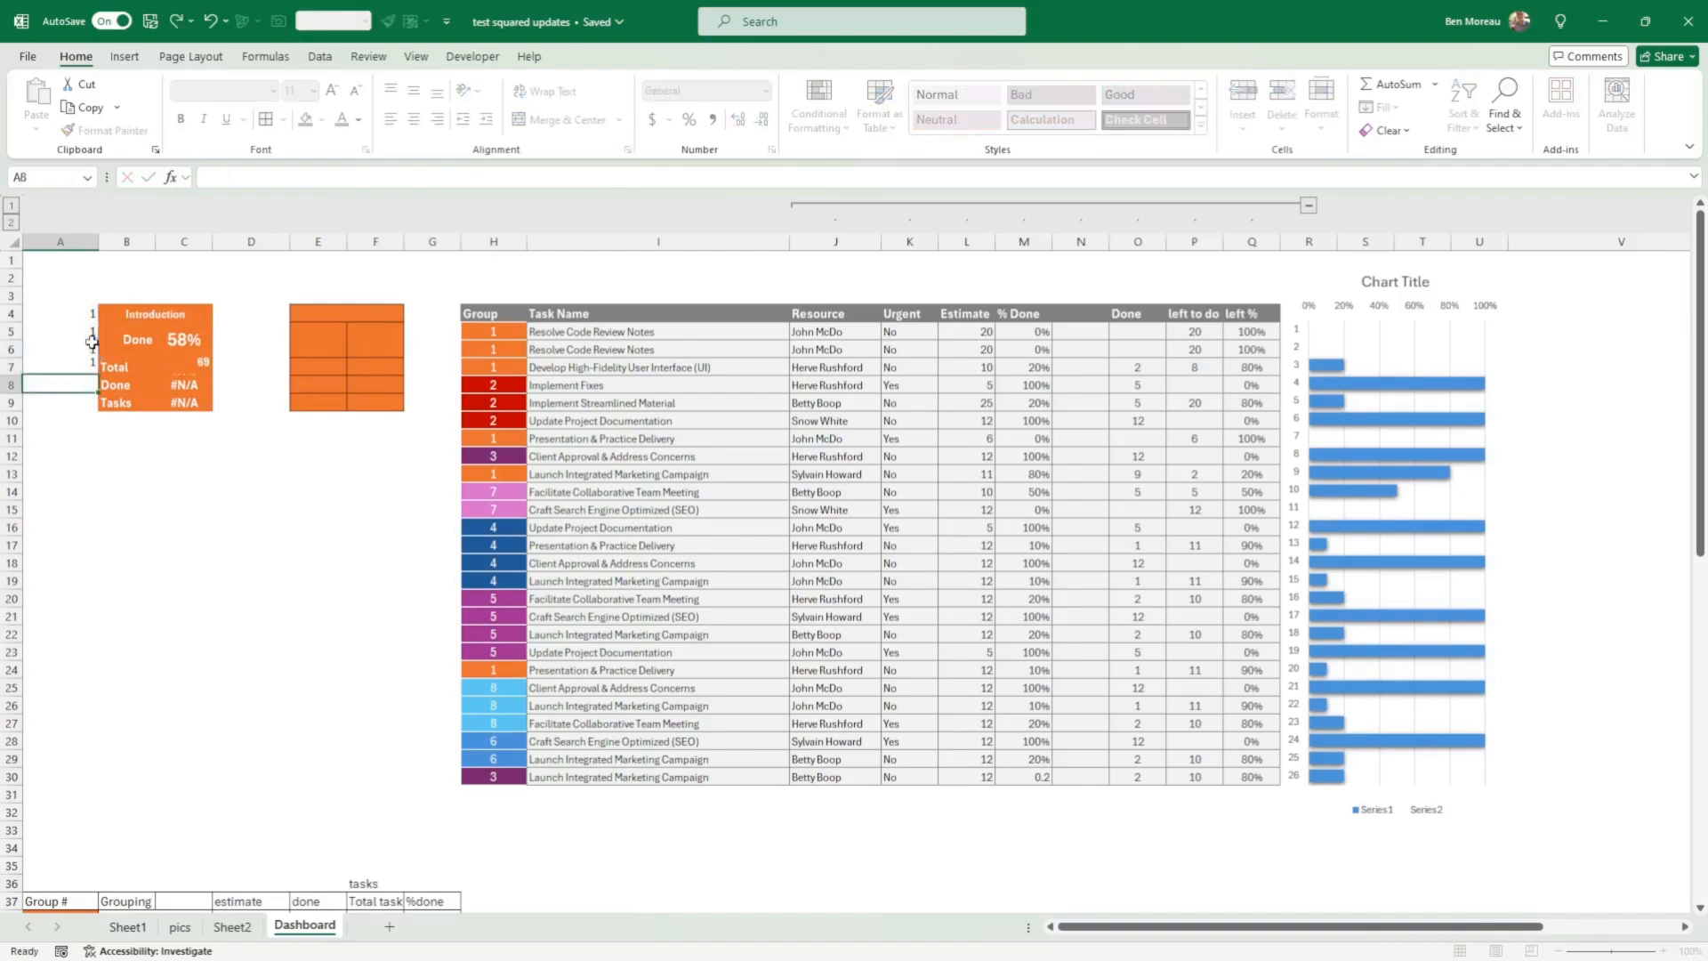
text(1)
key(Return)
text(1)
key(Return)
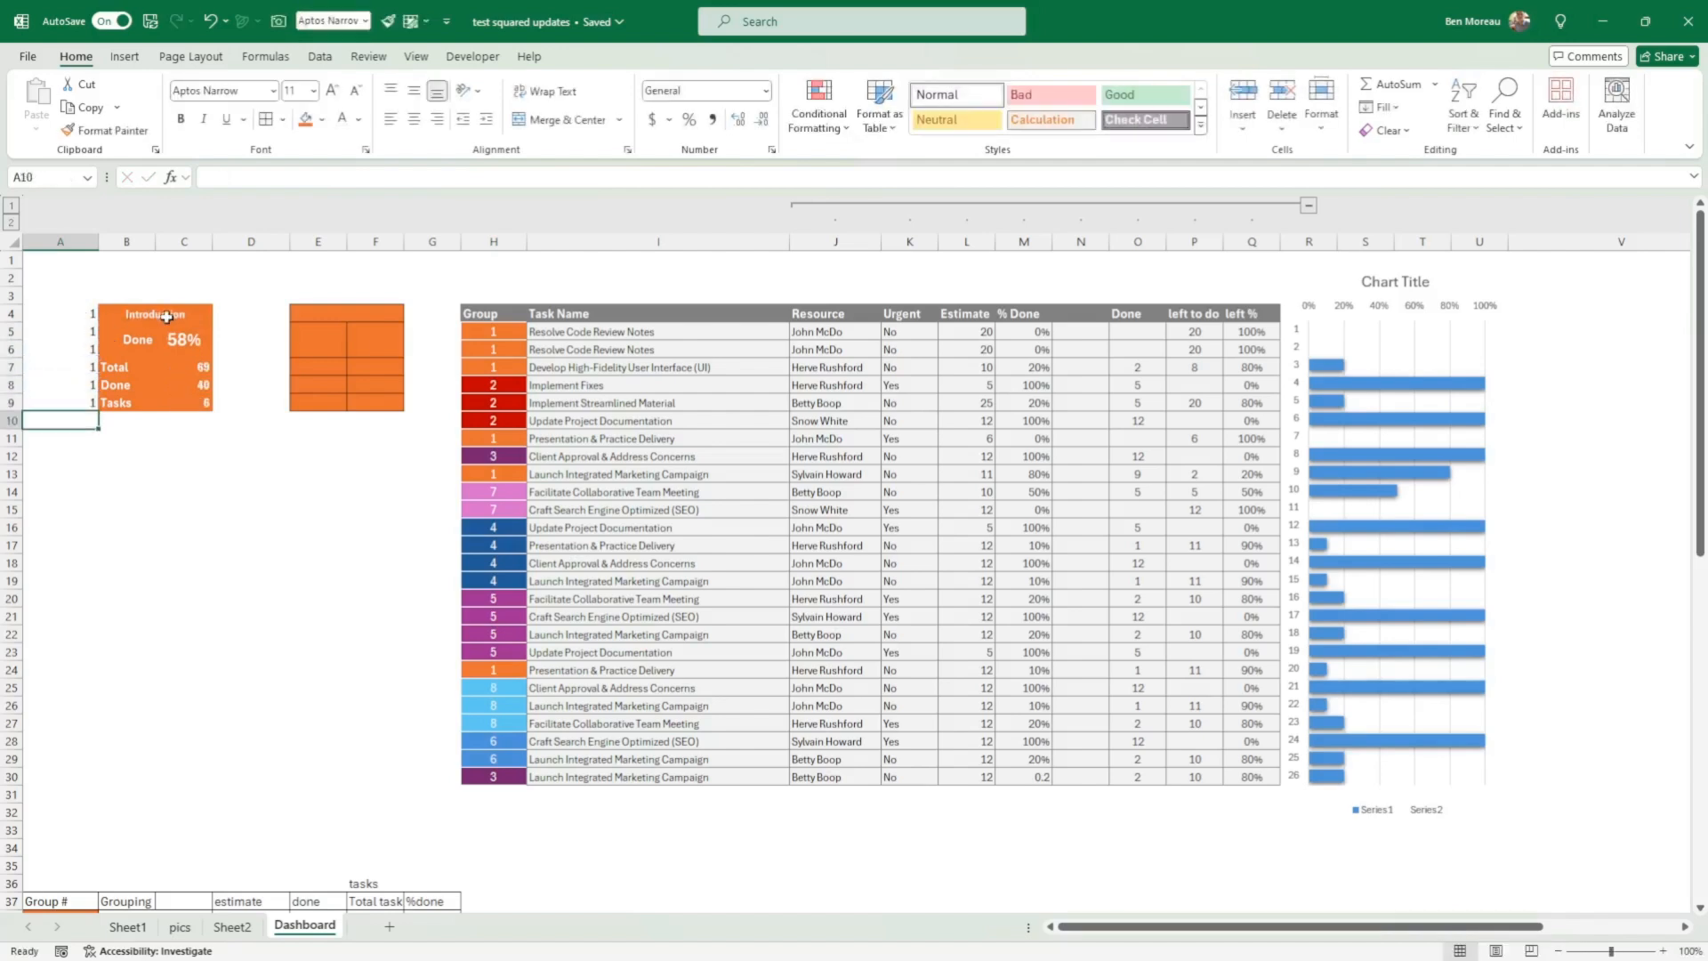
click(105, 314)
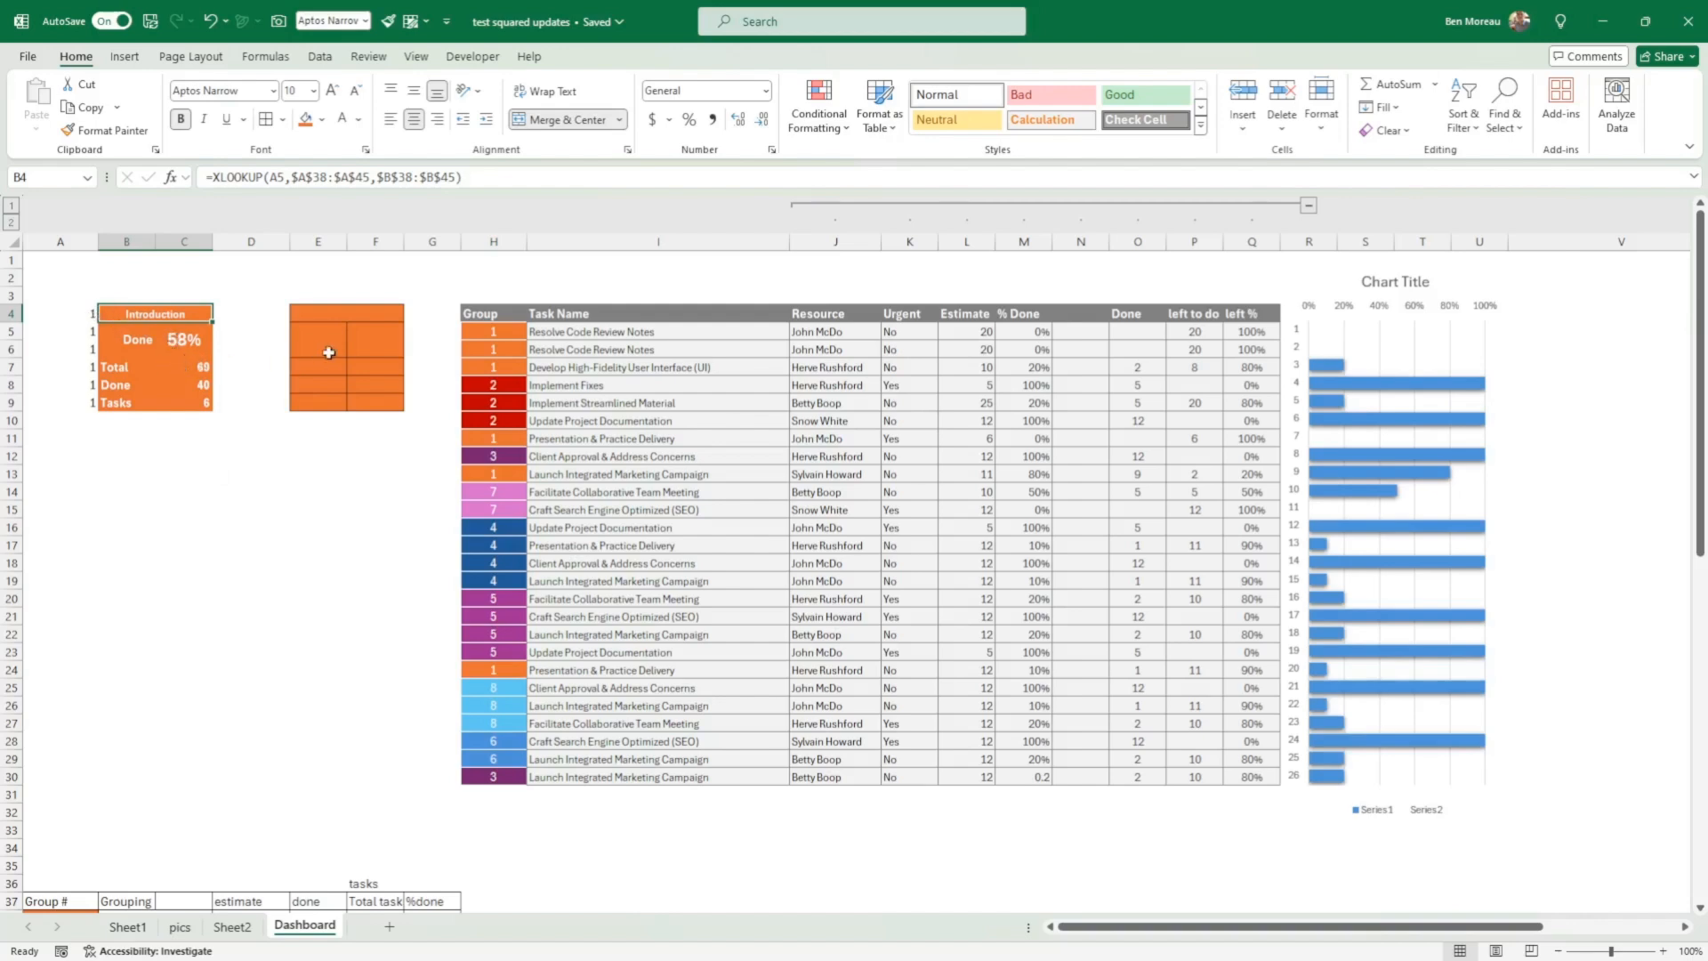
drag(328, 353, 368, 347)
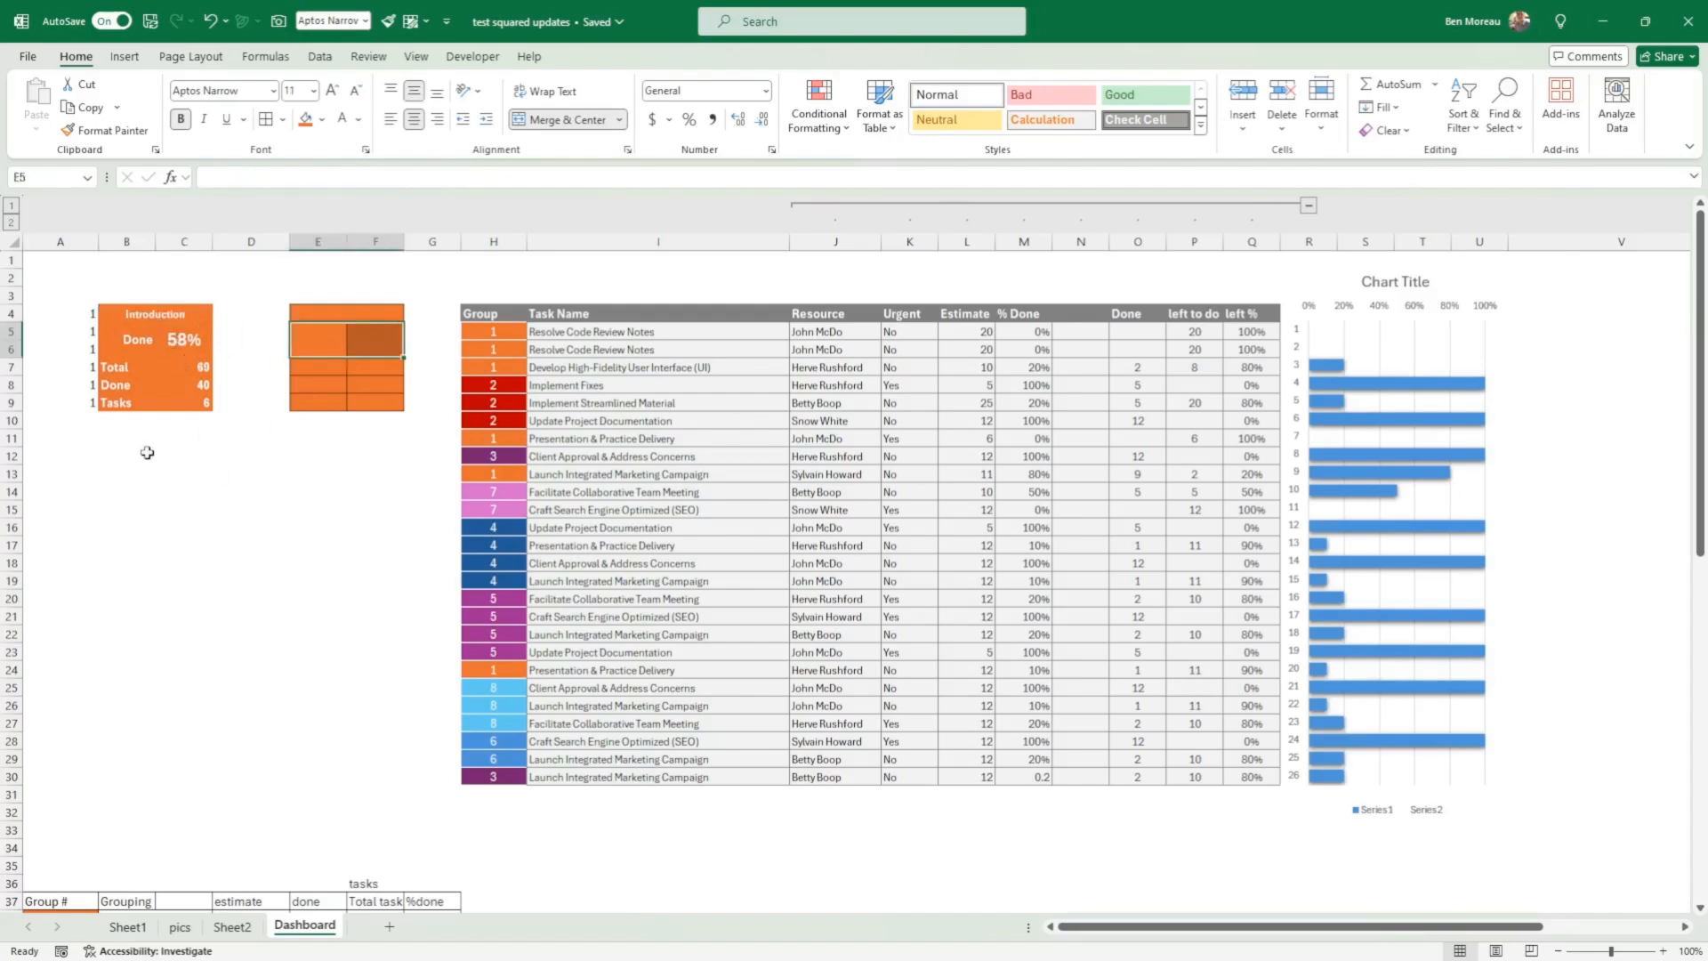
drag(147, 453, 115, 815)
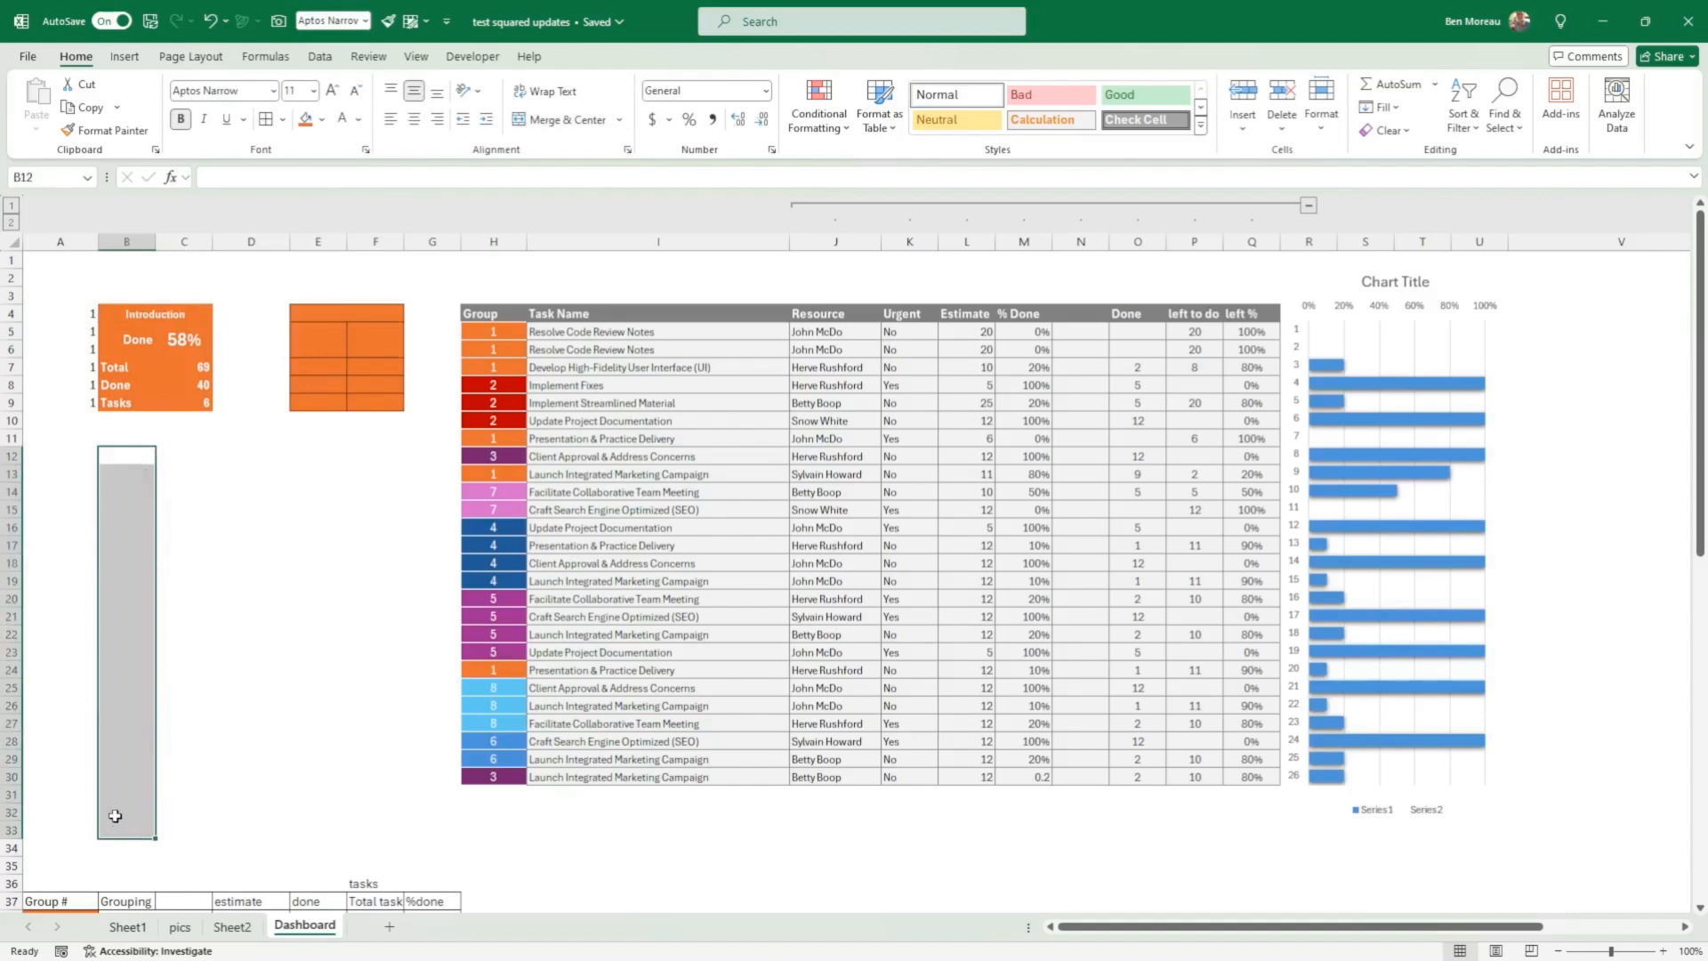
click(245, 540)
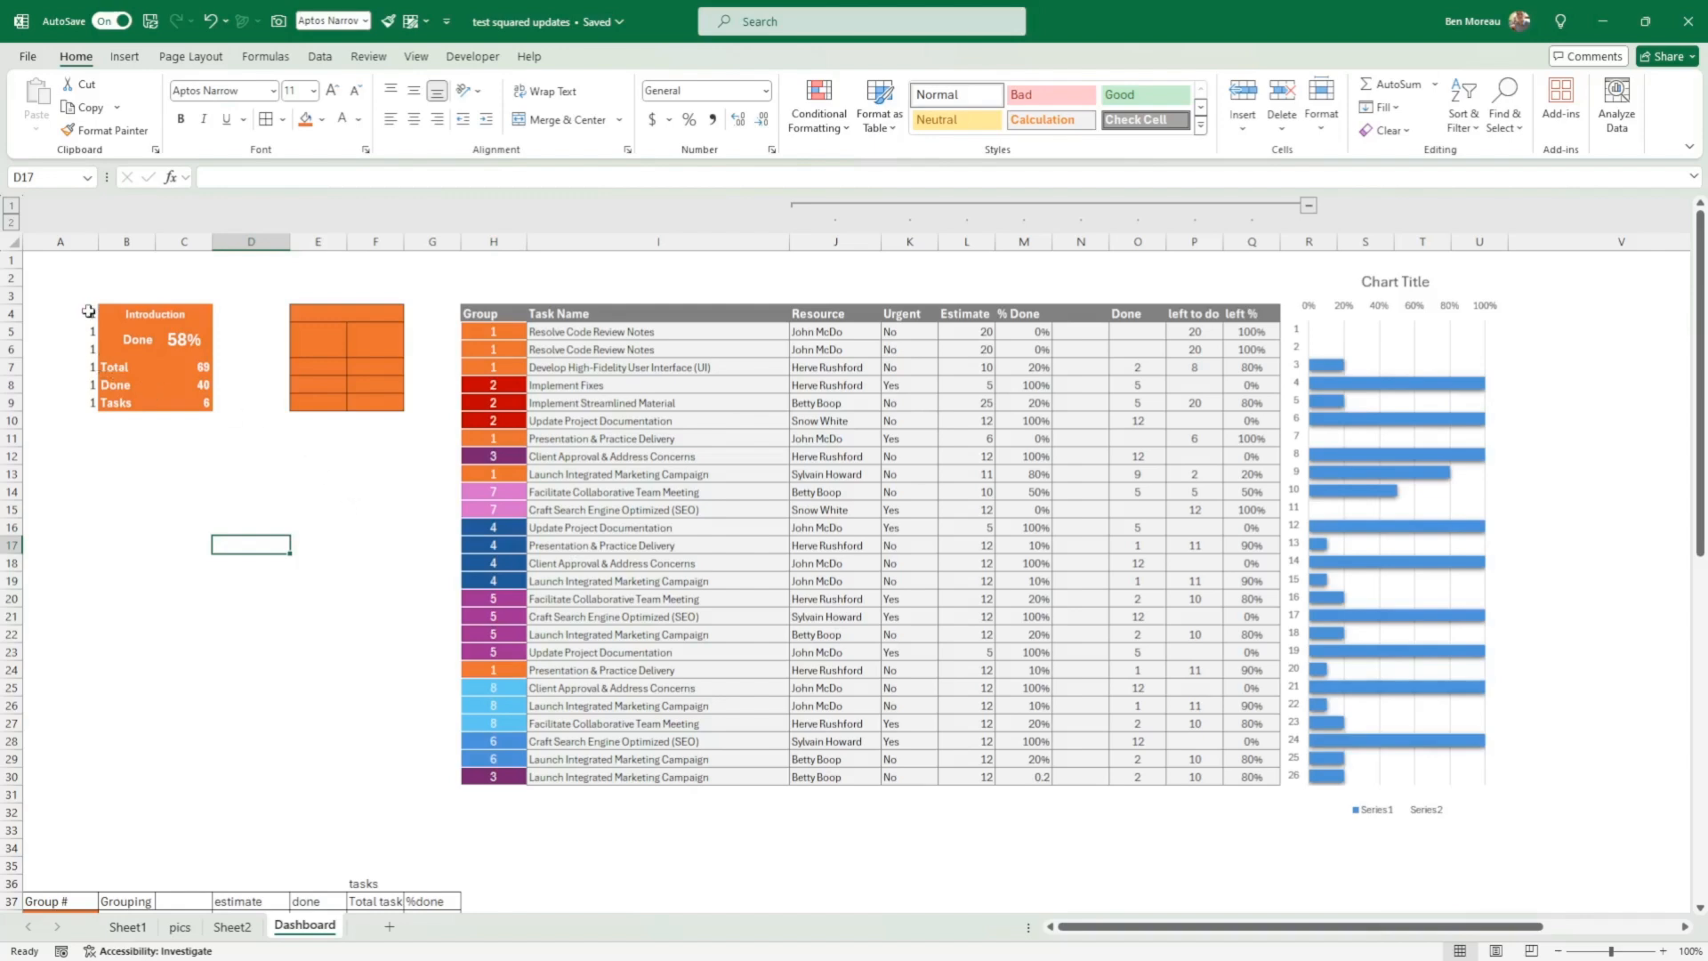
Step: Try another font colour on the helper numbers in A4:A9 and restore their automatic colour
drag(88, 312, 90, 404)
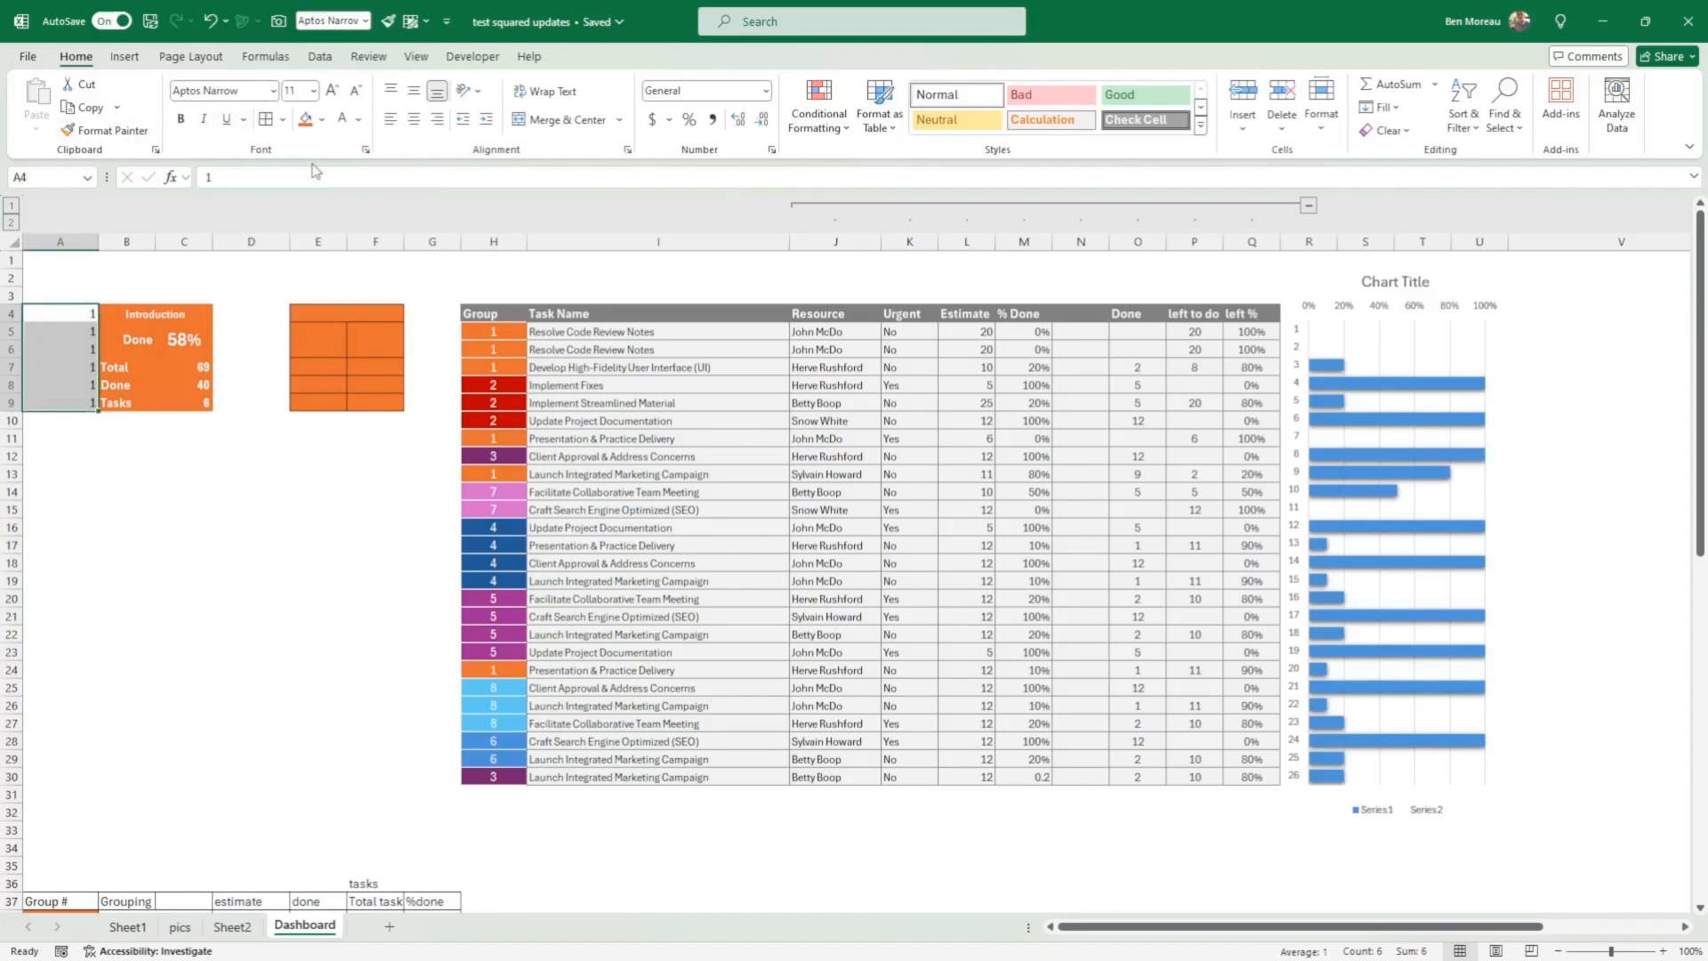
click(343, 120)
click(360, 121)
click(372, 148)
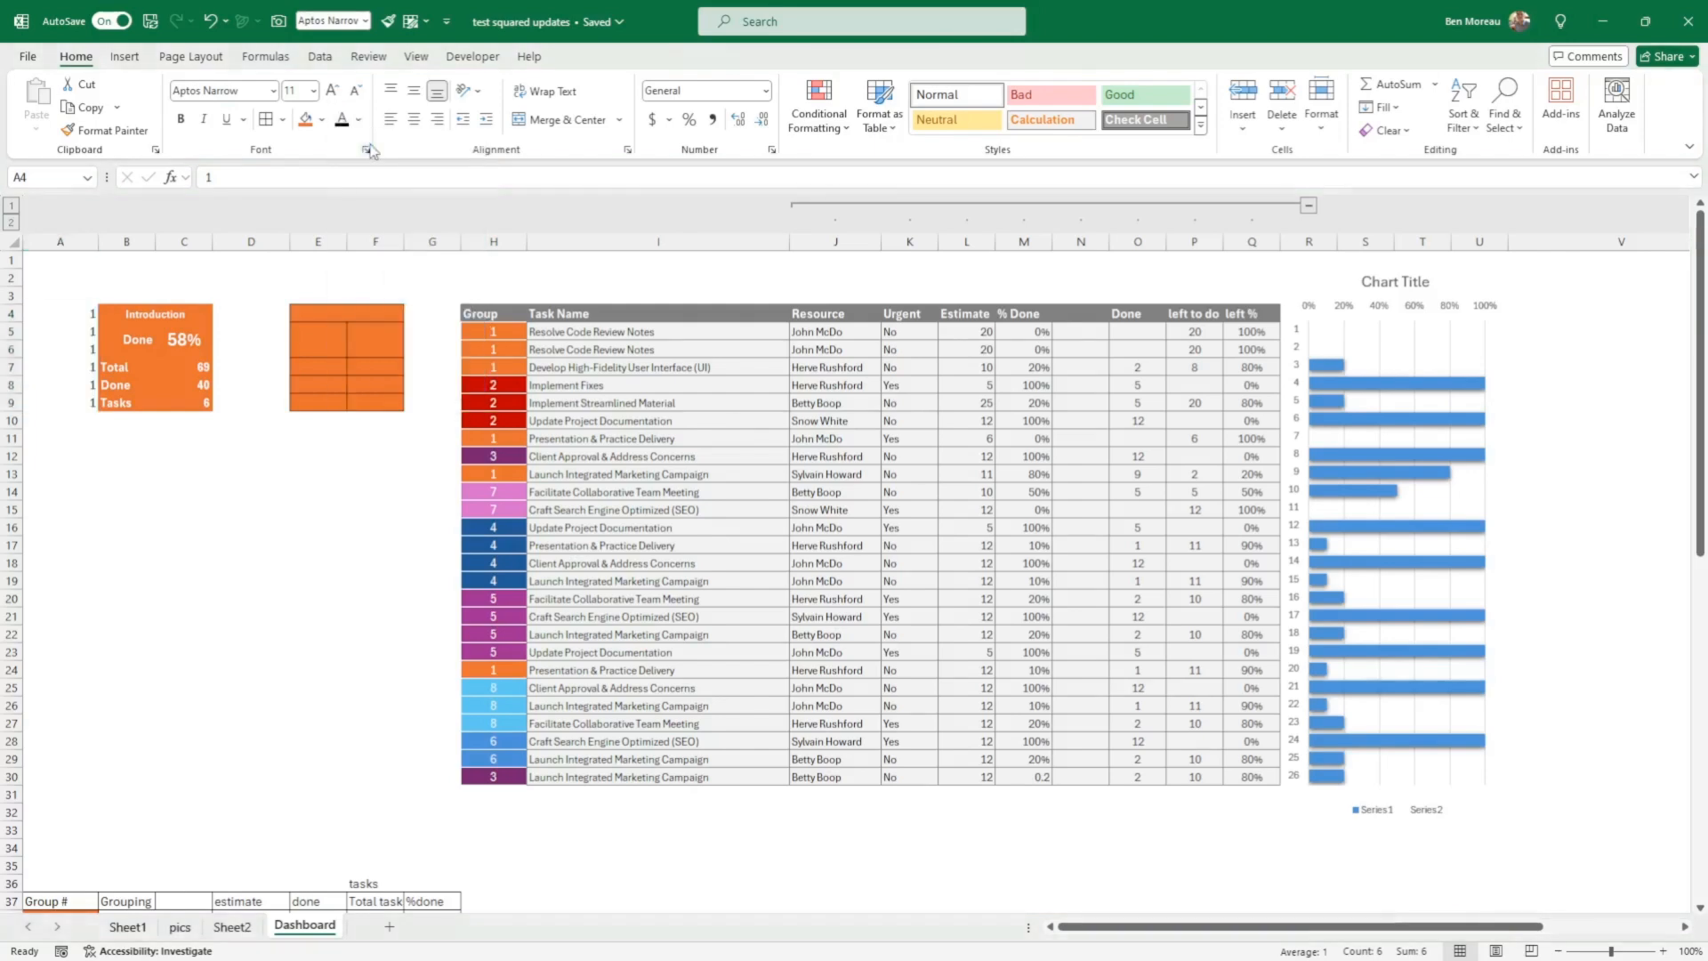
click(178, 279)
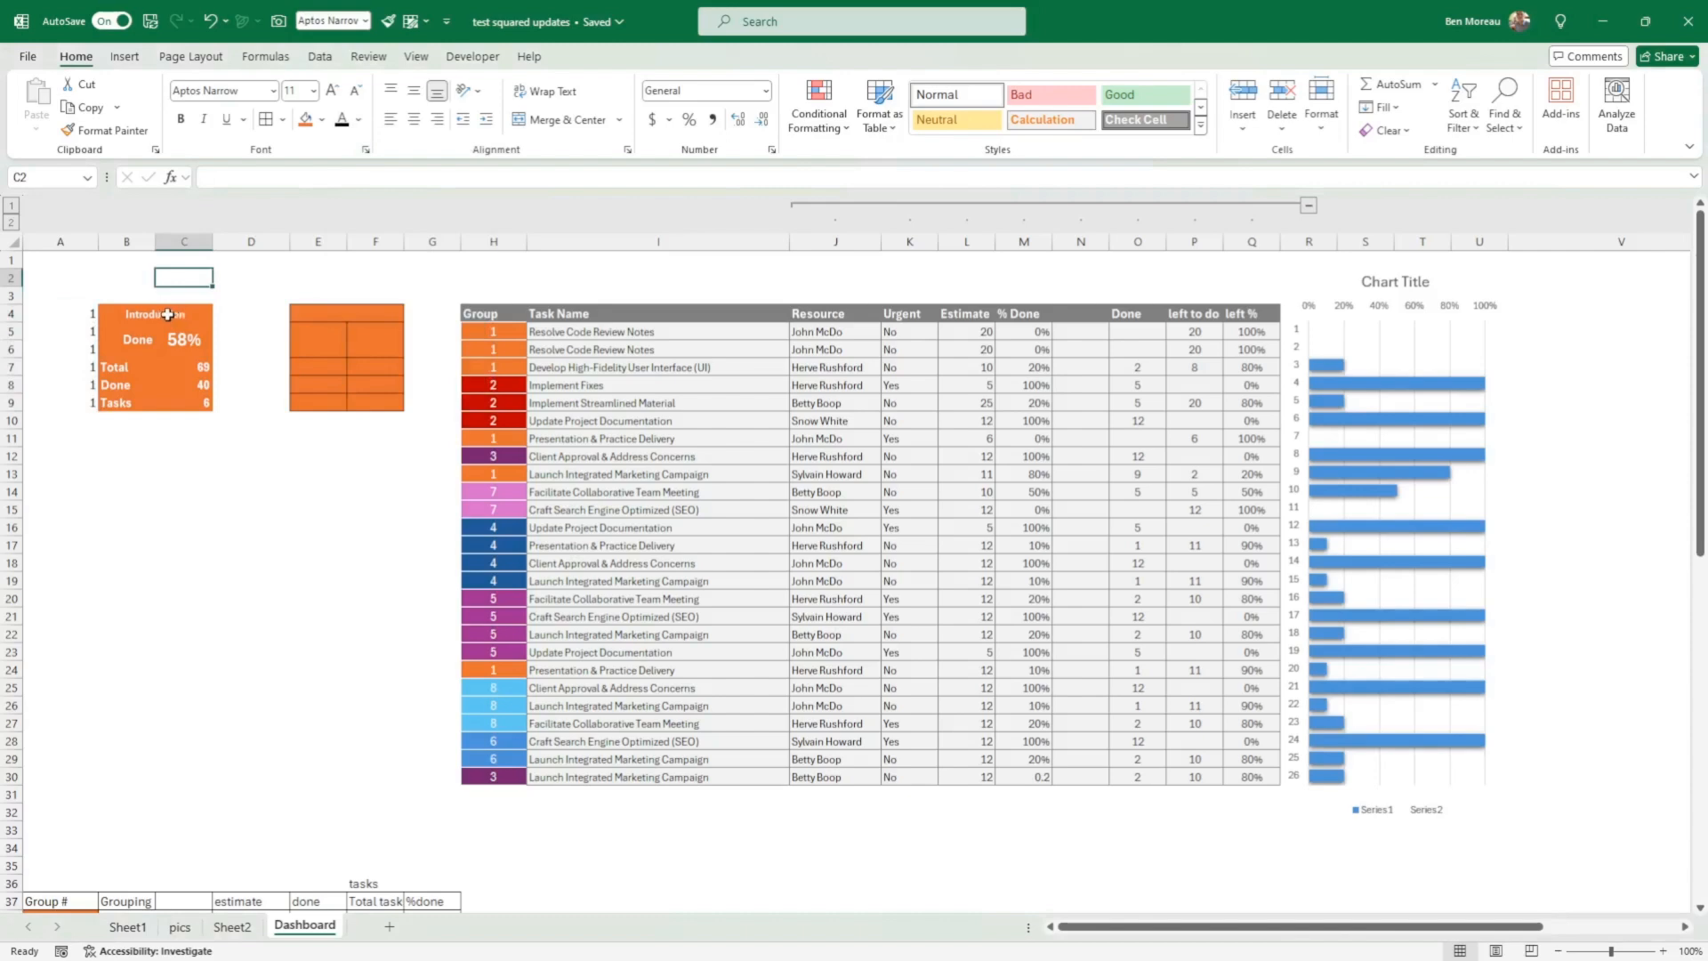
Step: Examine the Introduction title's XLOOKUP formula against the group numbers in A38:A45 and the names in the grouping summary
drag(89, 317, 166, 412)
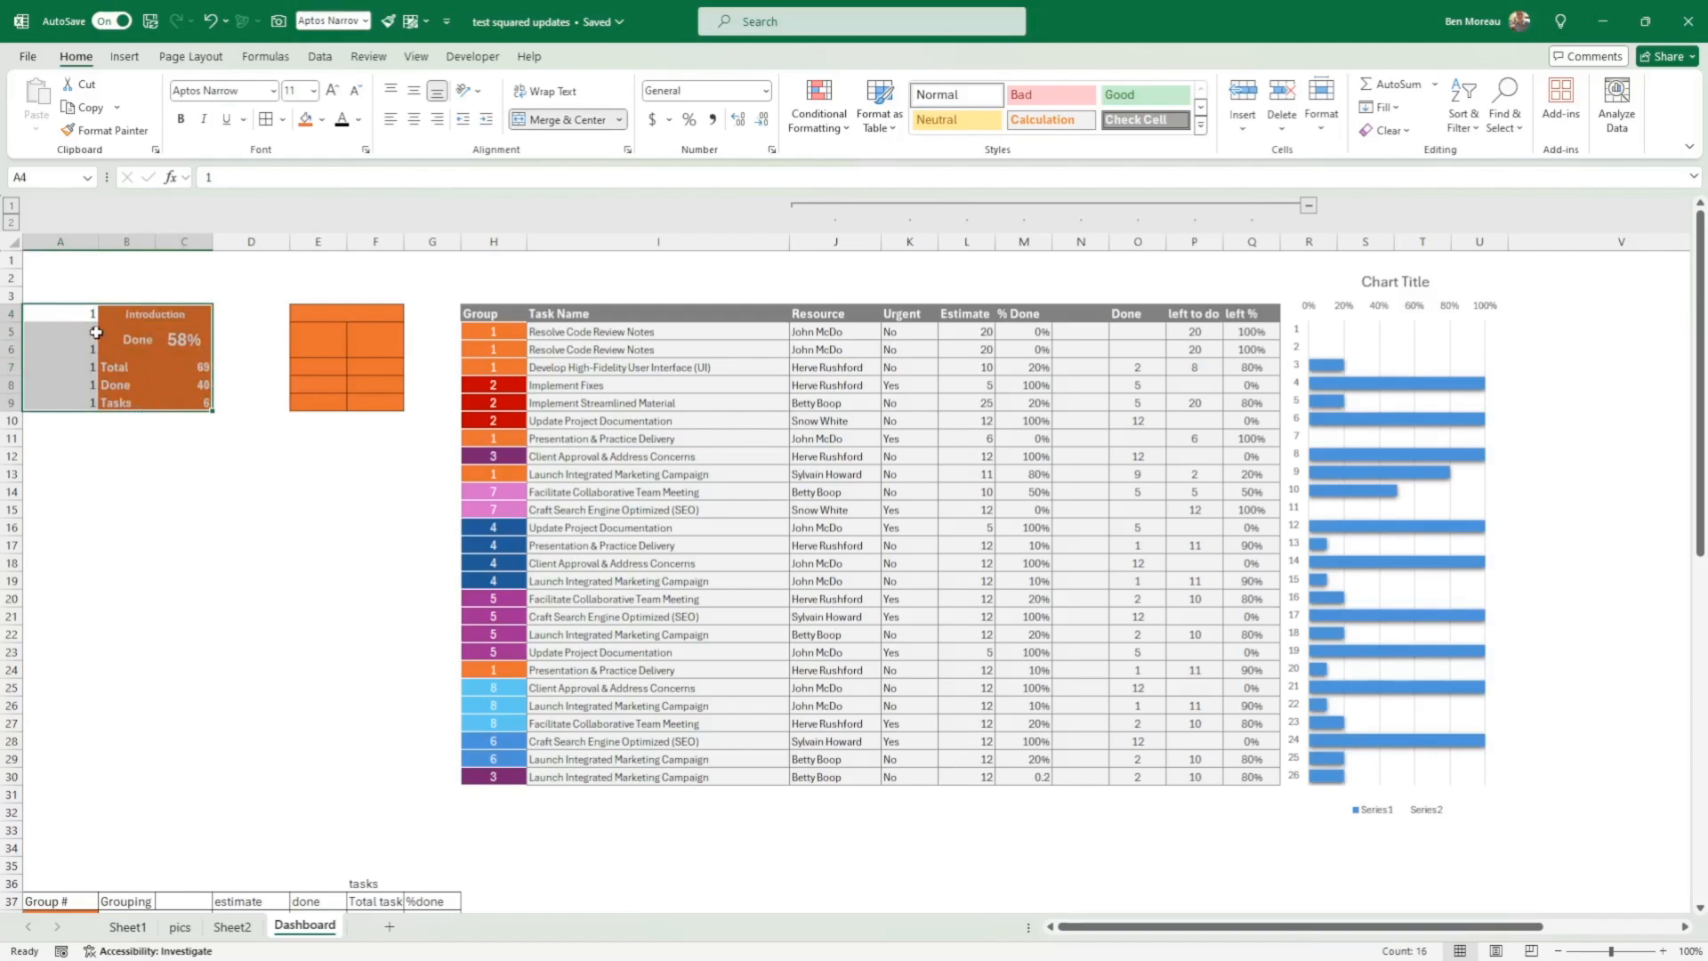
click(178, 314)
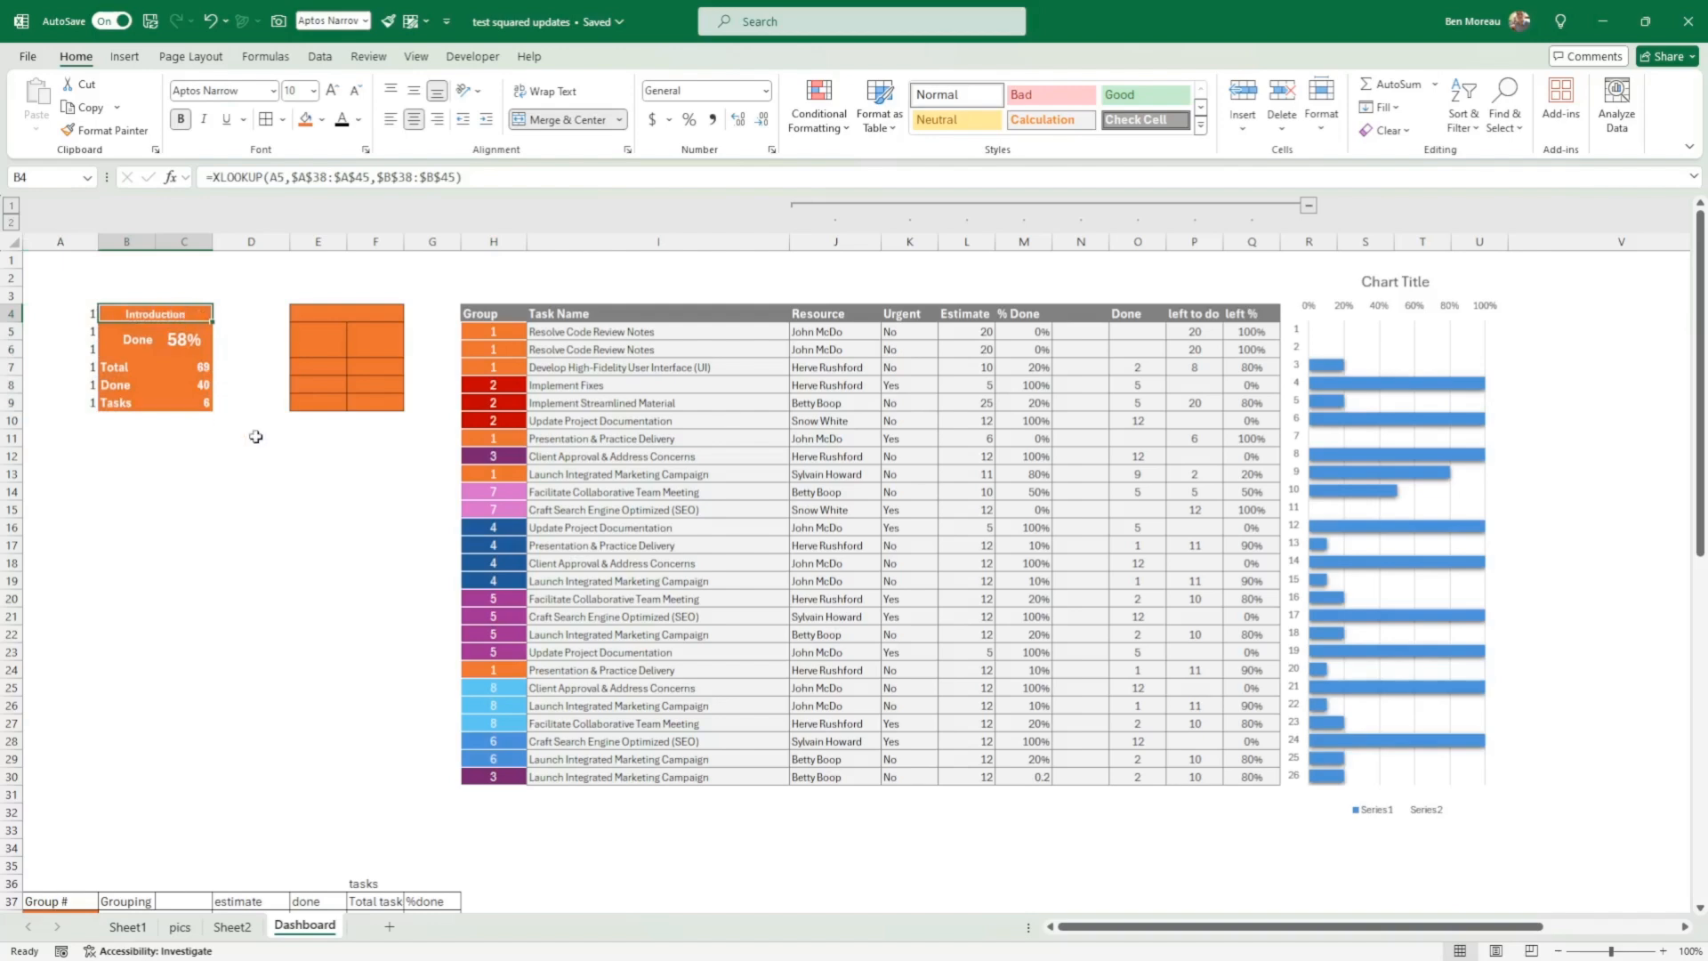
scroll(255, 437, down, 4)
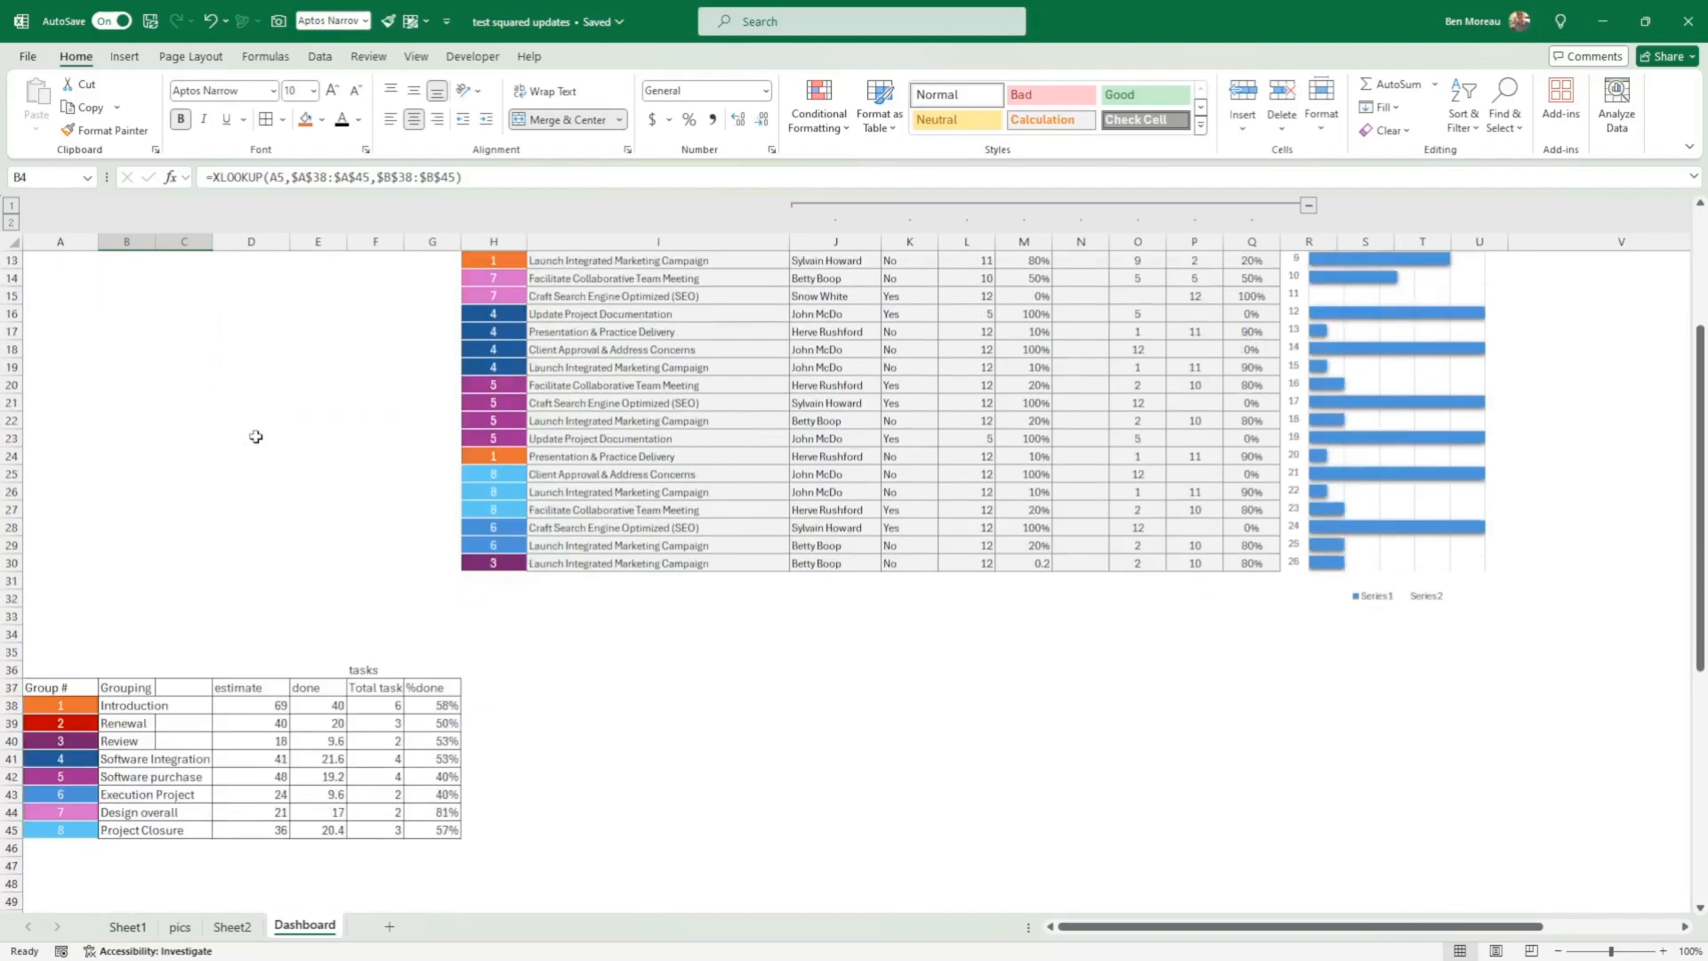
click(70, 705)
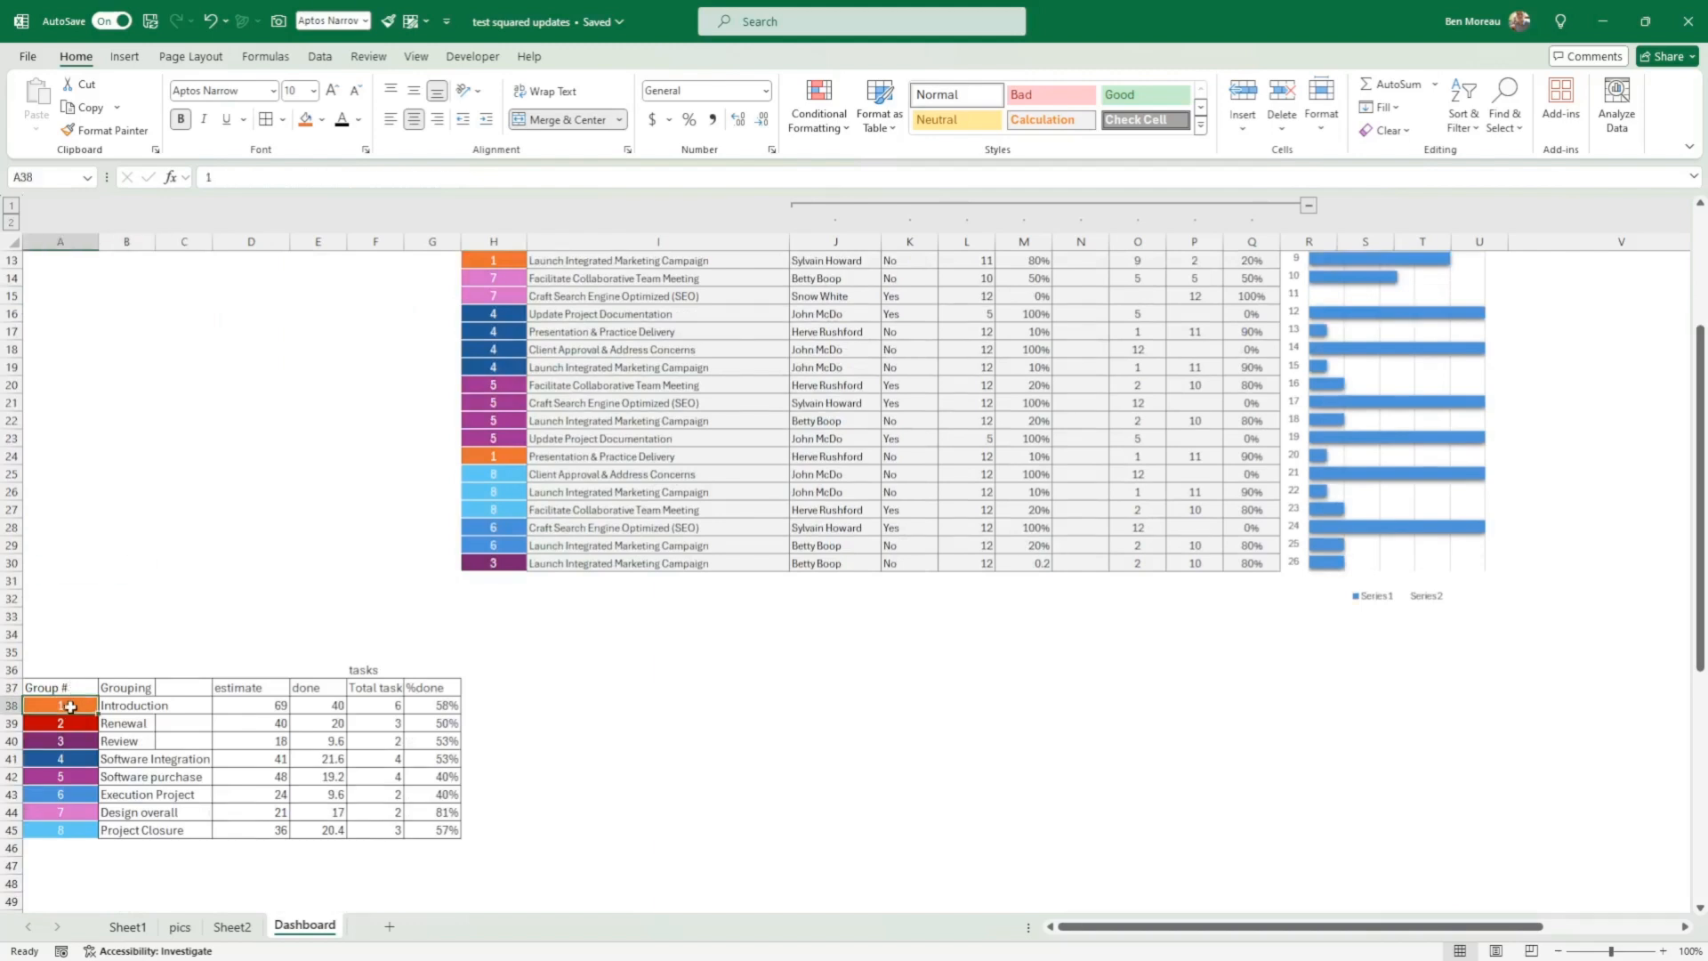
drag(75, 705, 366, 819)
scroll(339, 618, up, 4)
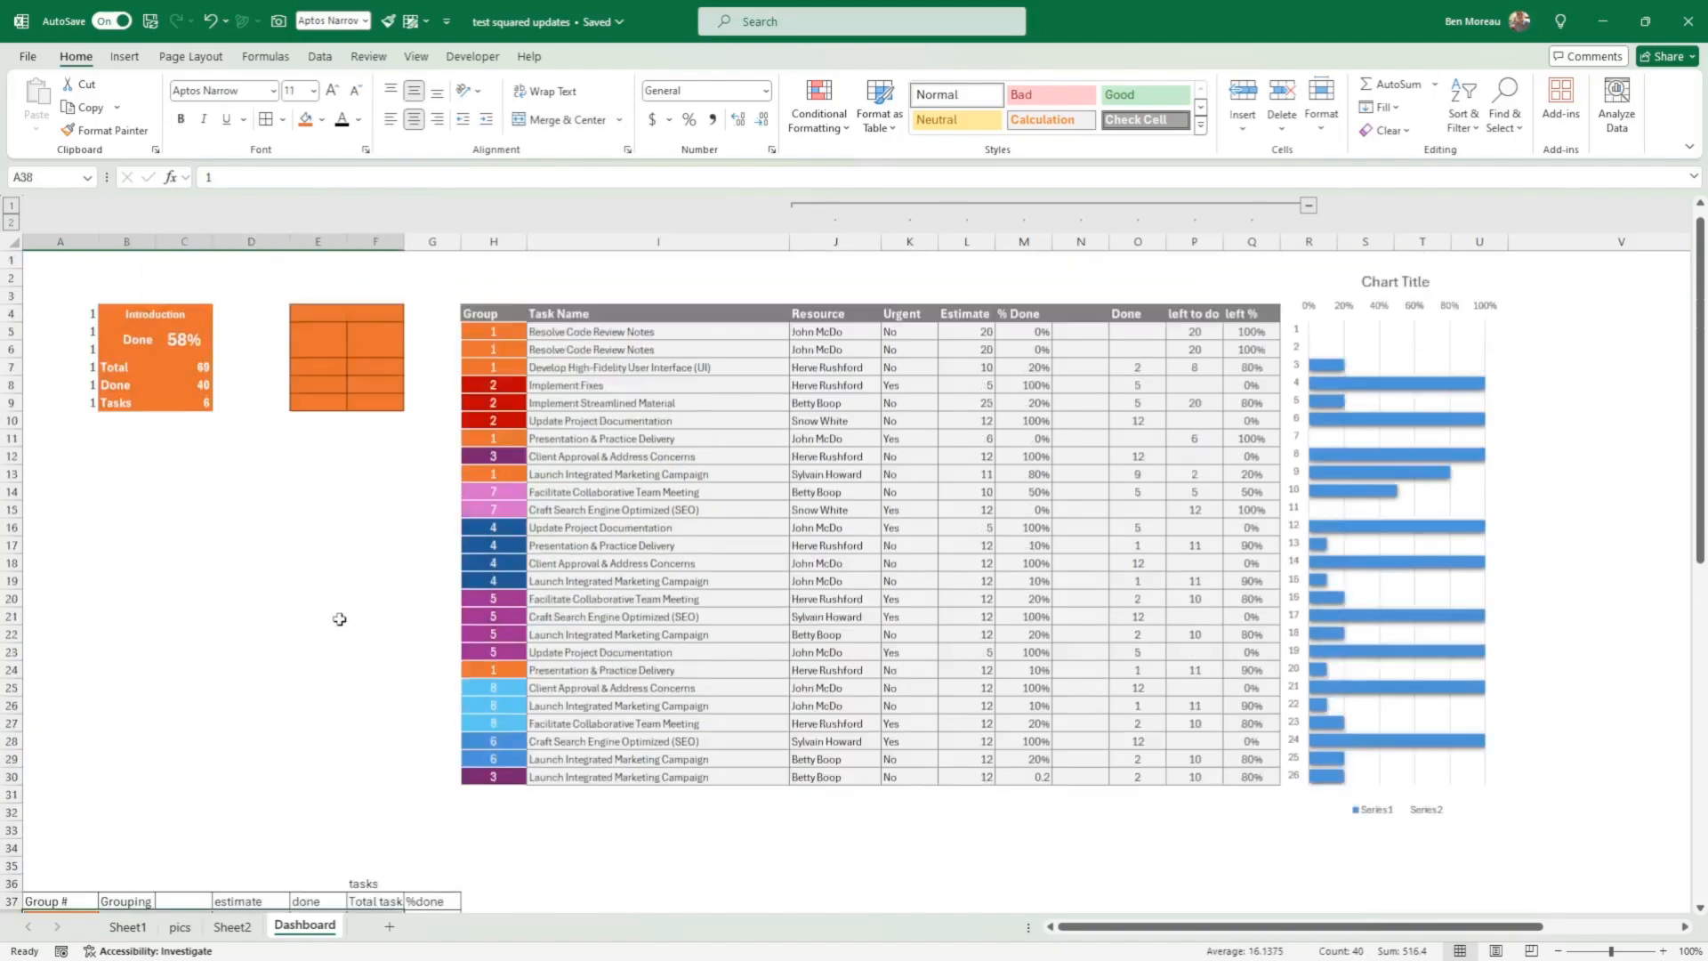
click(167, 305)
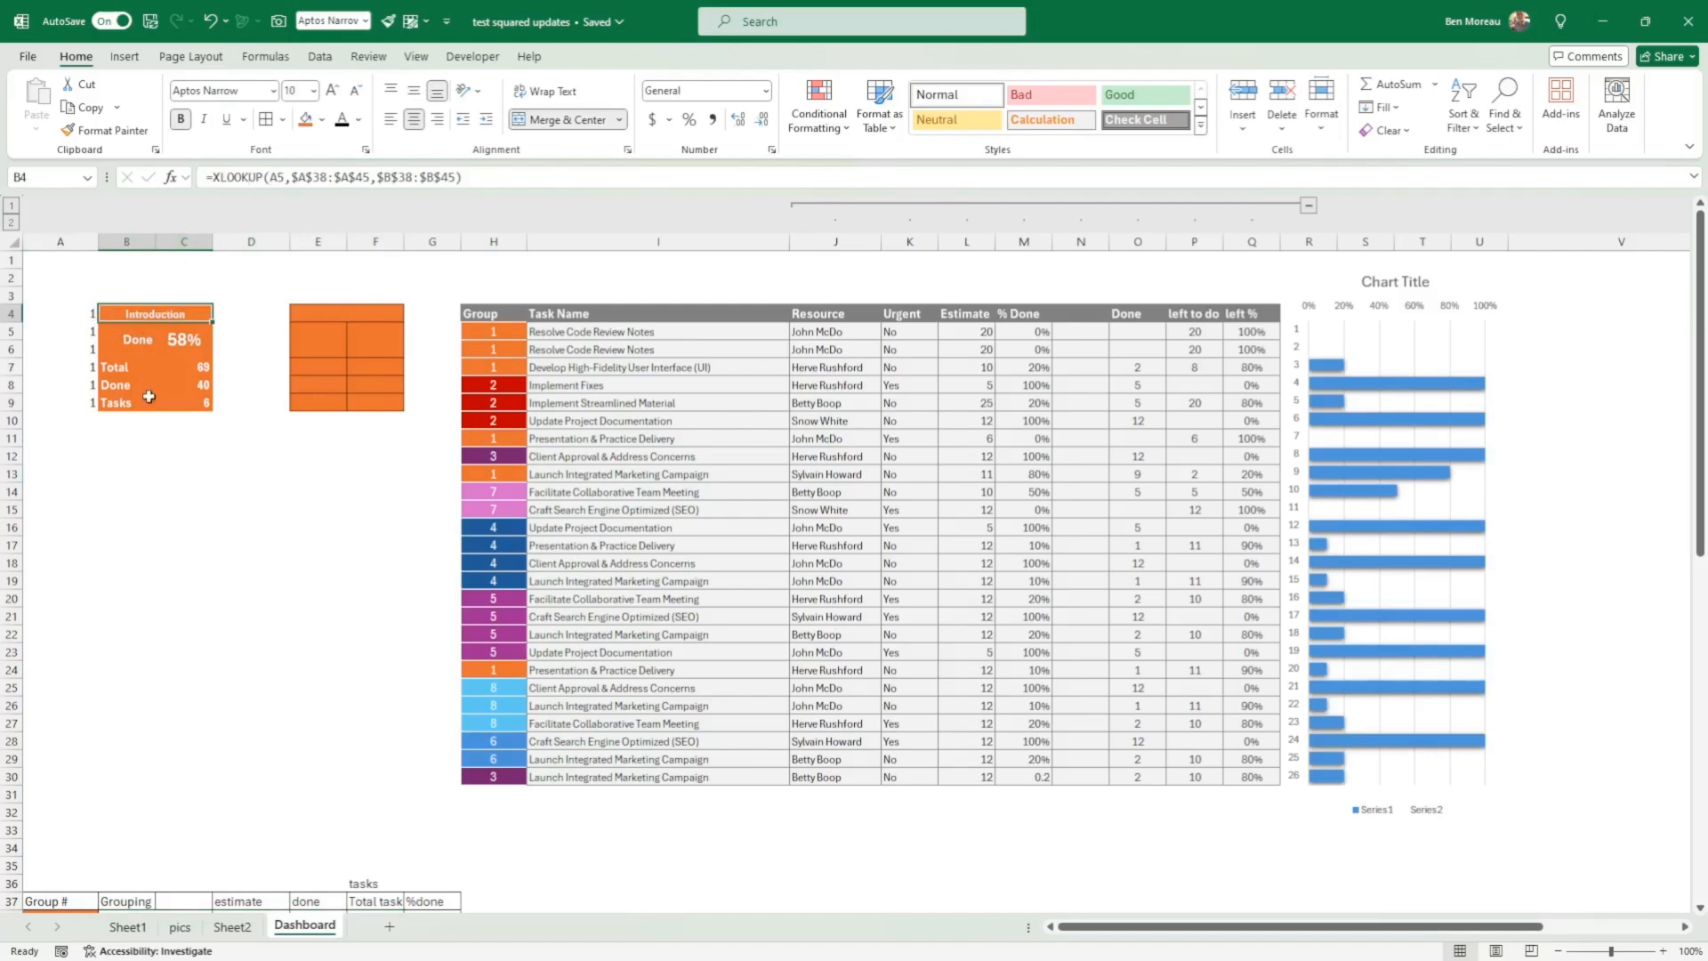
scroll(143, 400, down, 4)
drag(60, 707, 61, 831)
scroll(161, 522, up, 4)
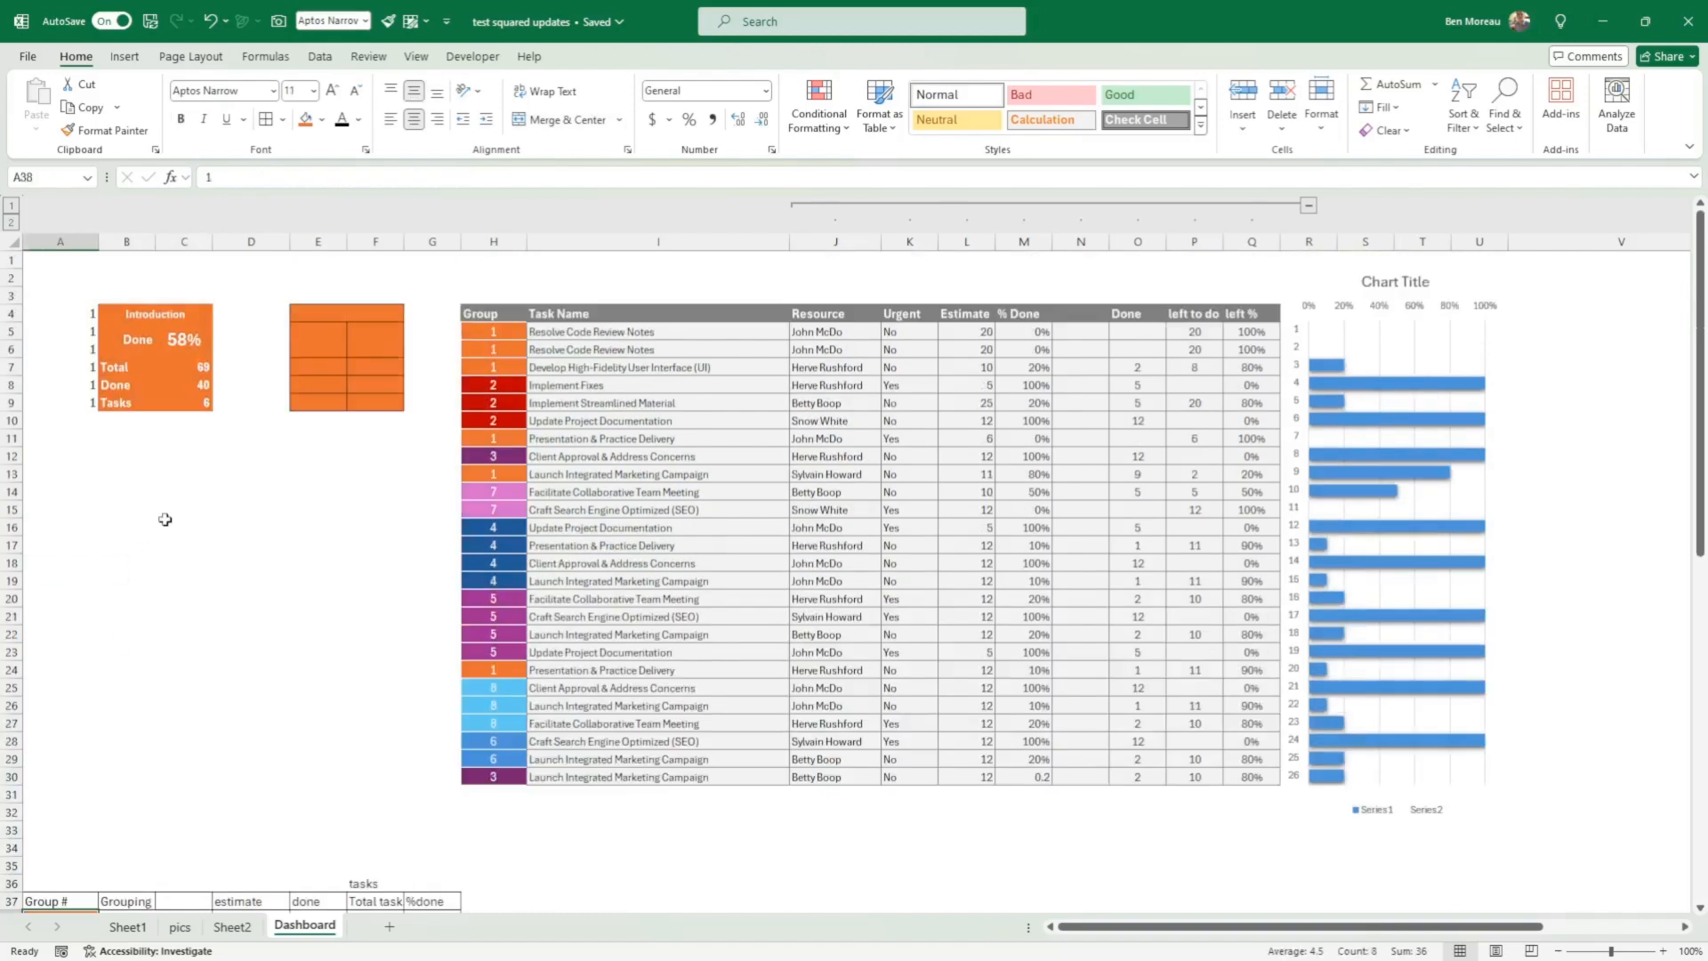
click(175, 313)
scroll(257, 356, down, 3)
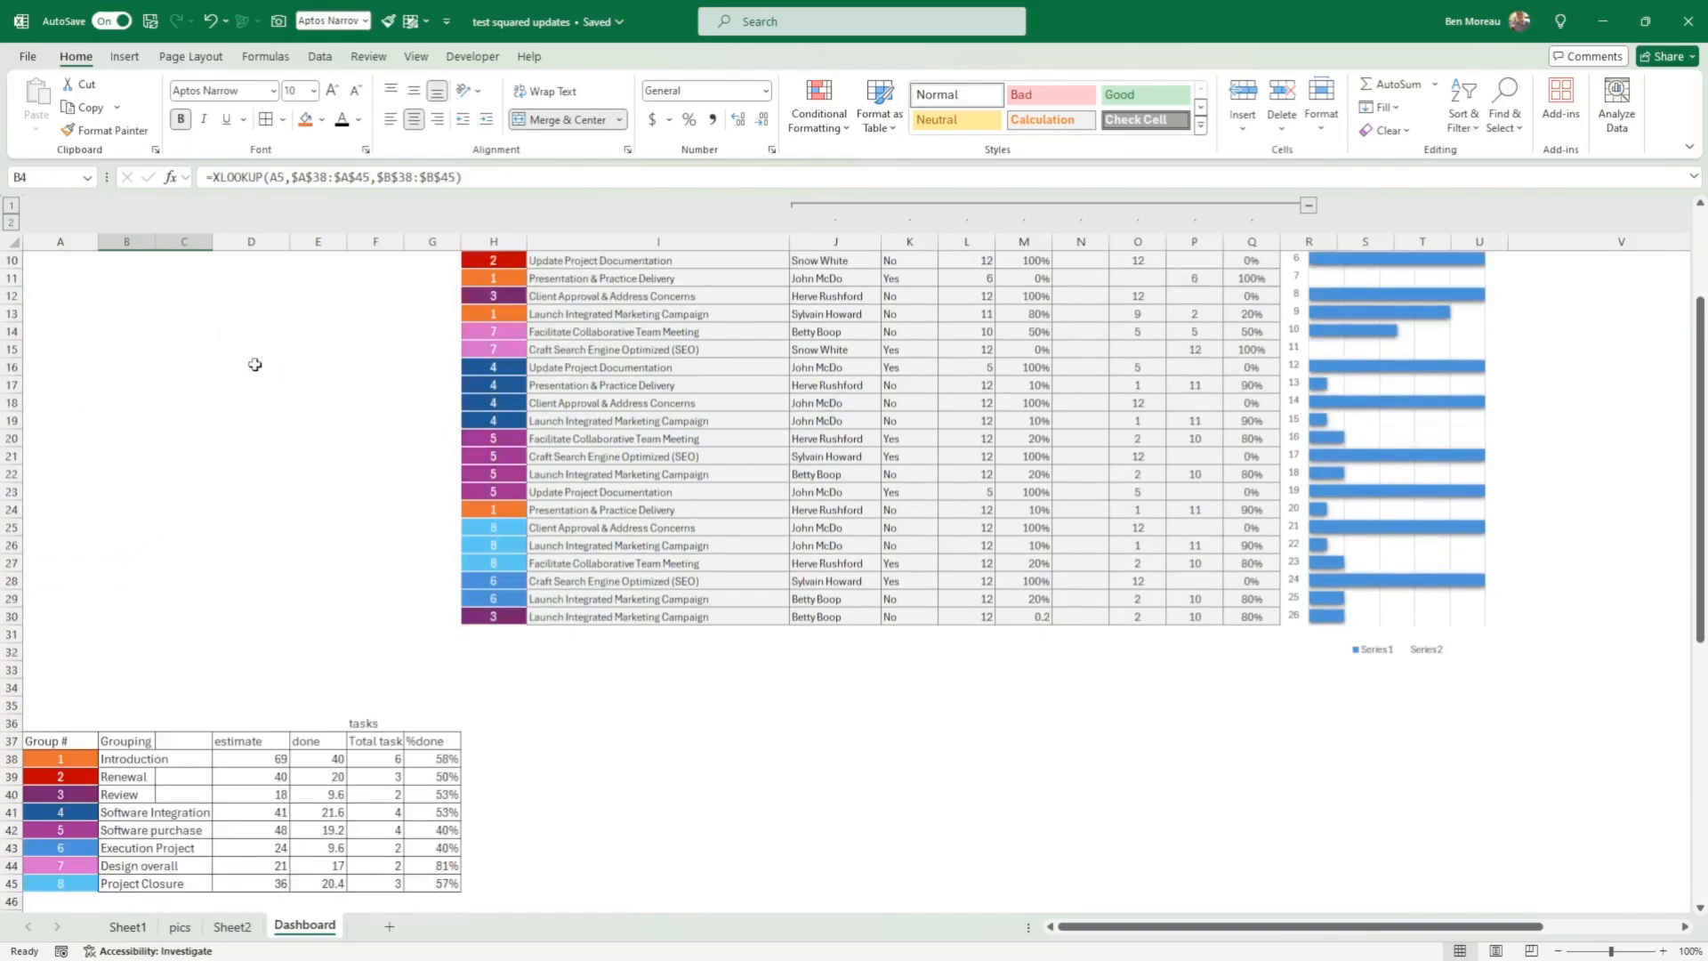
click(134, 763)
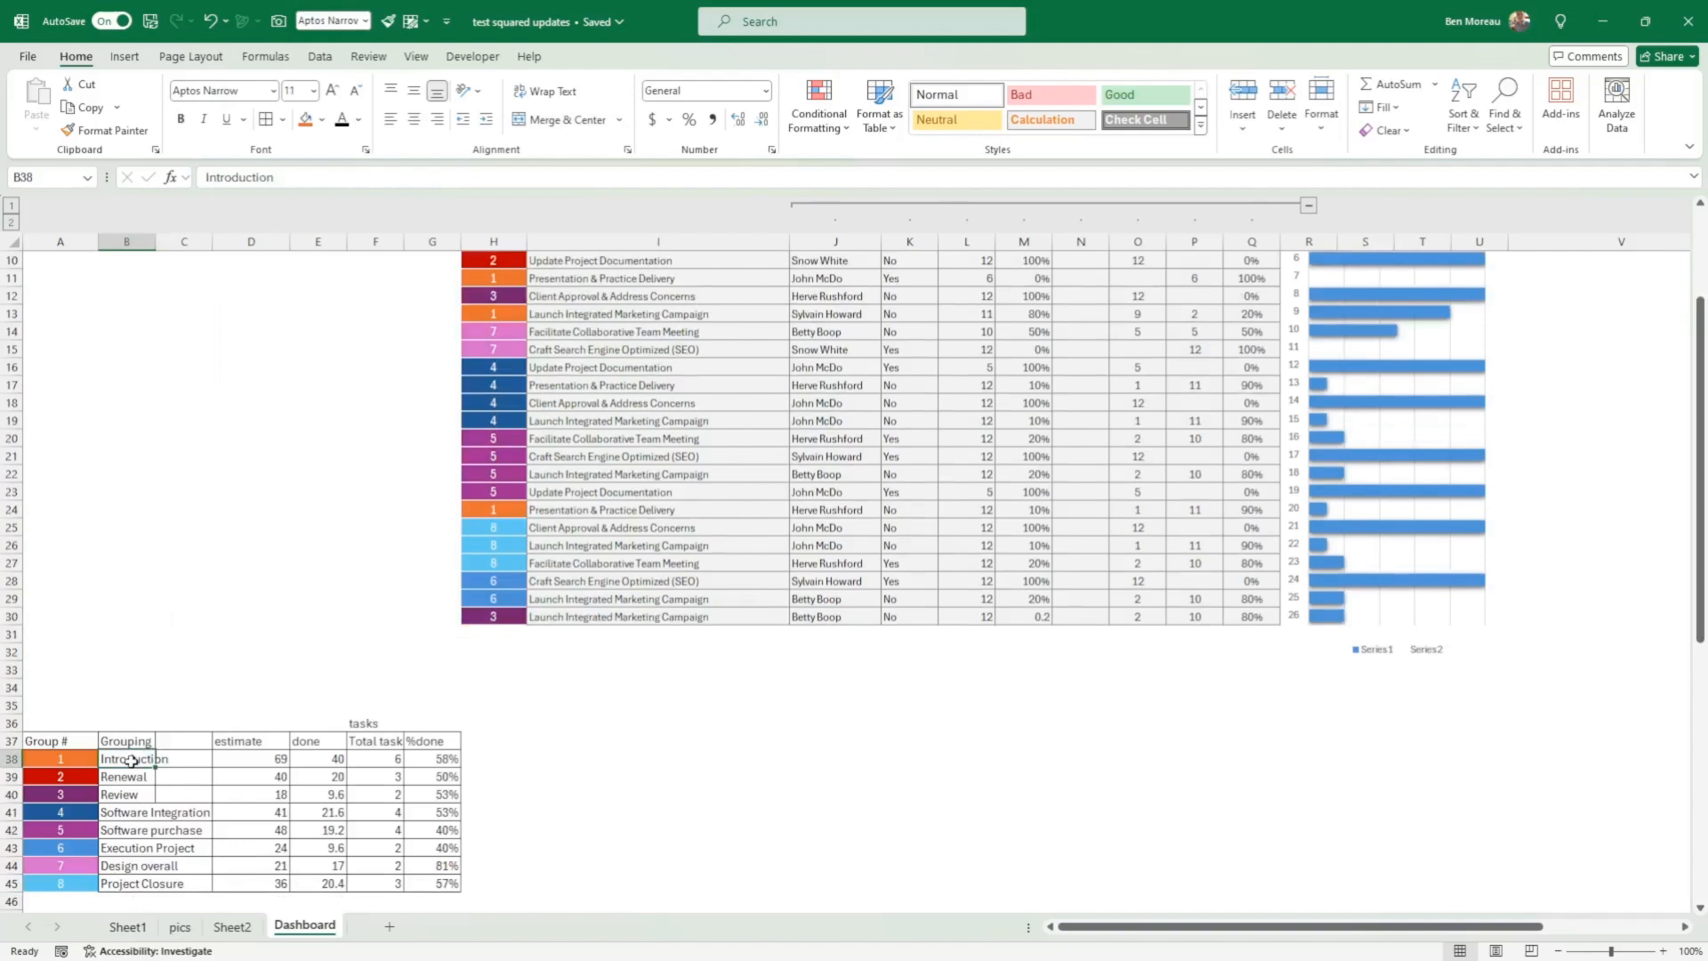
scroll(186, 605, up, 3)
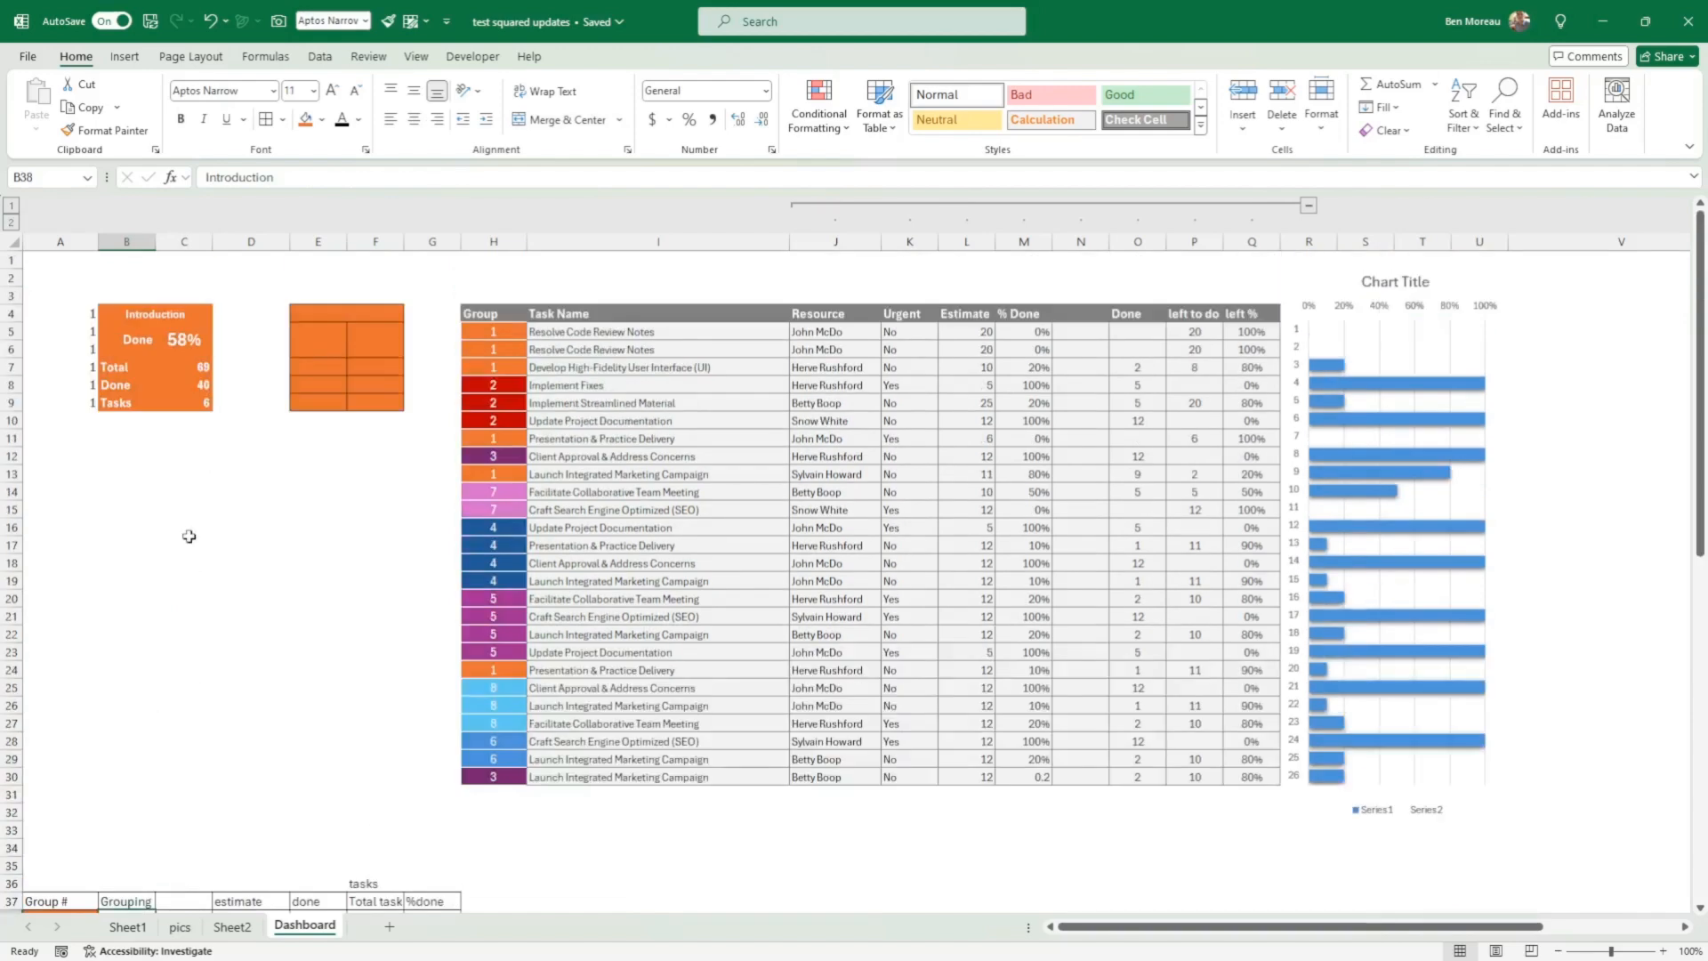
Step: Review the lookup value, lookup array and return array of B4's XLOOKUP in the function arguments, keeping them as they are
click(135, 313)
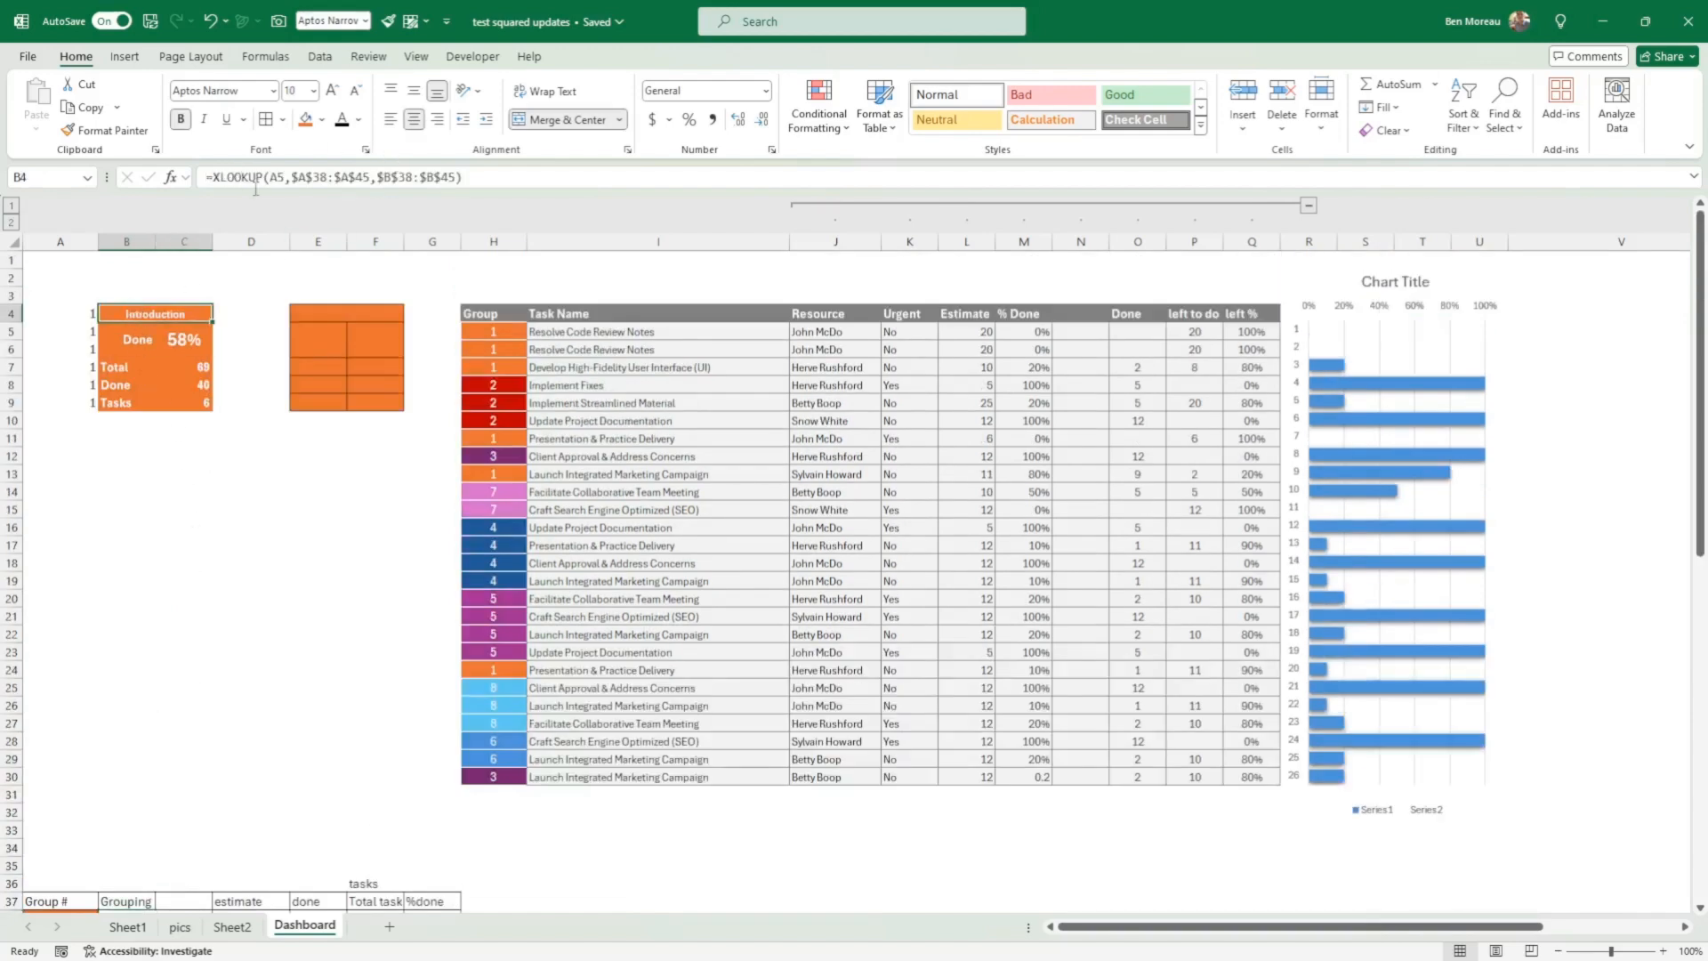
click(170, 178)
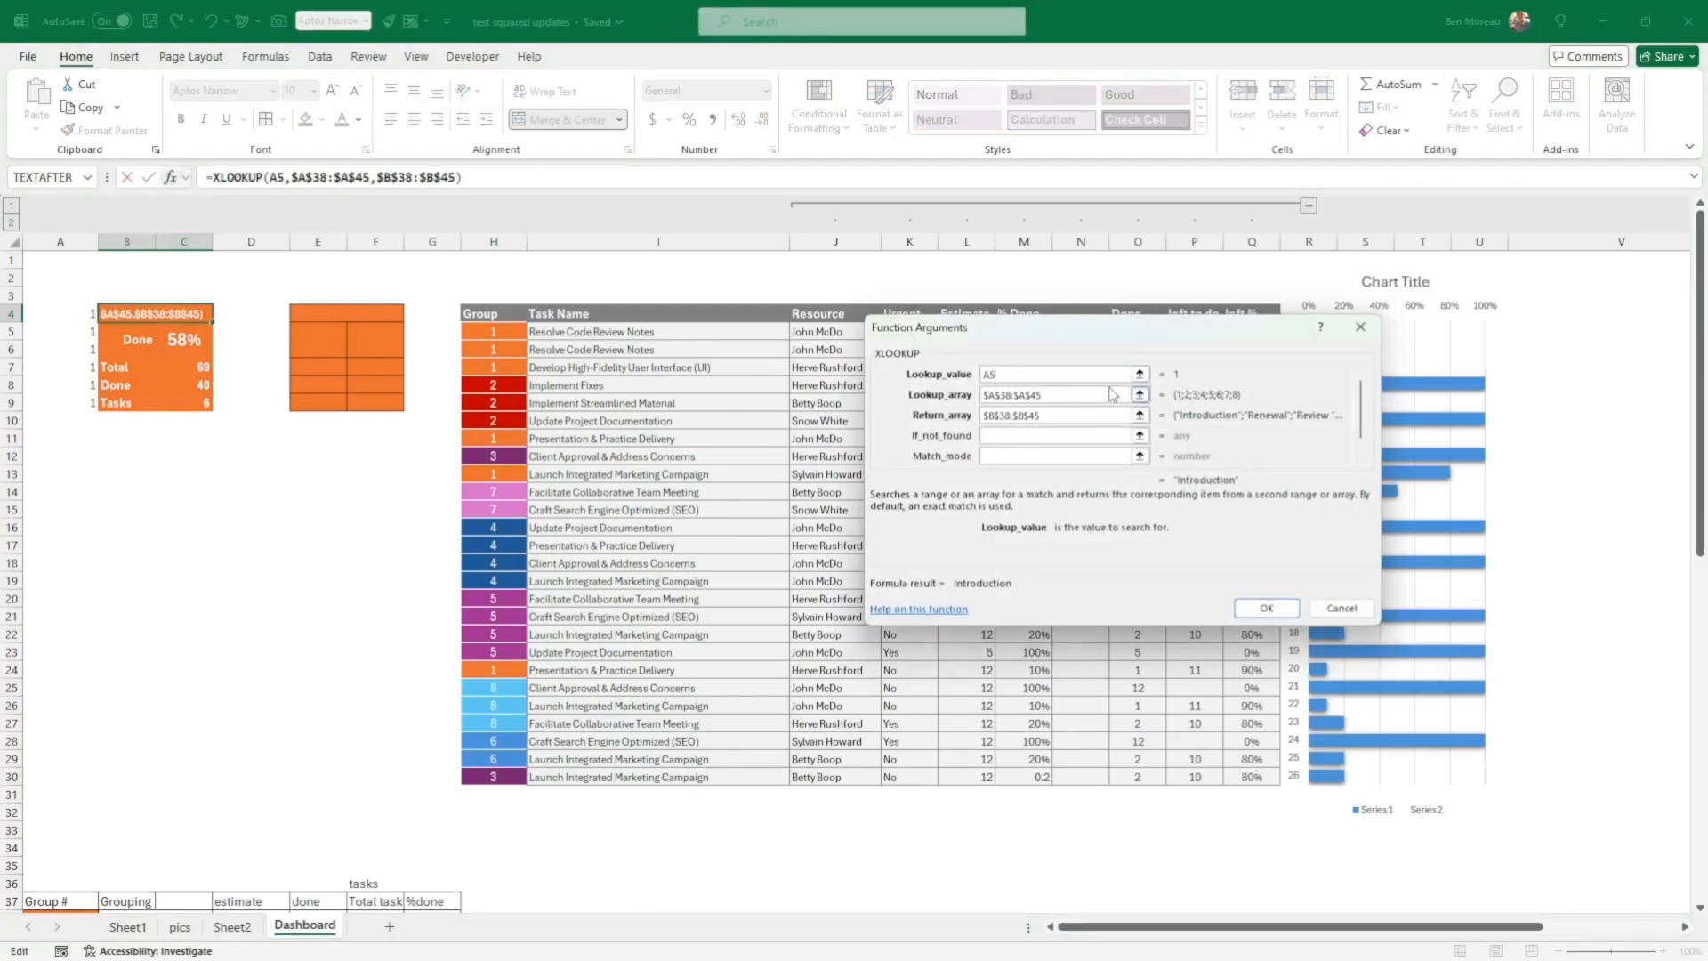
click(1074, 394)
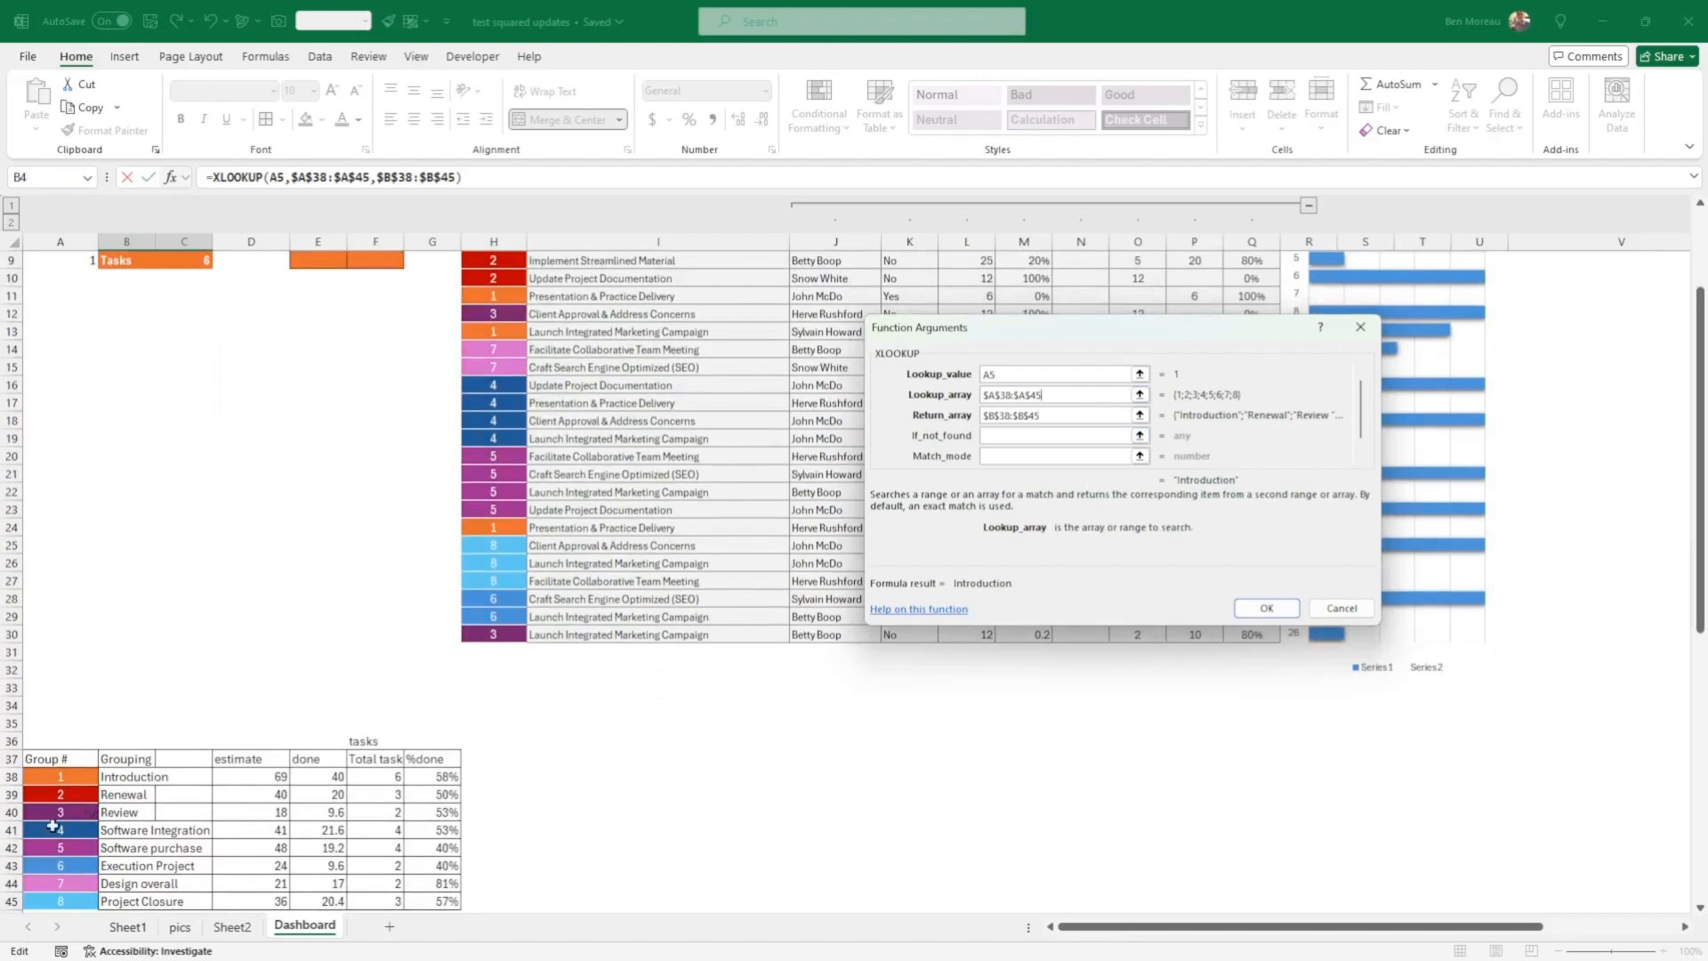
click(1079, 415)
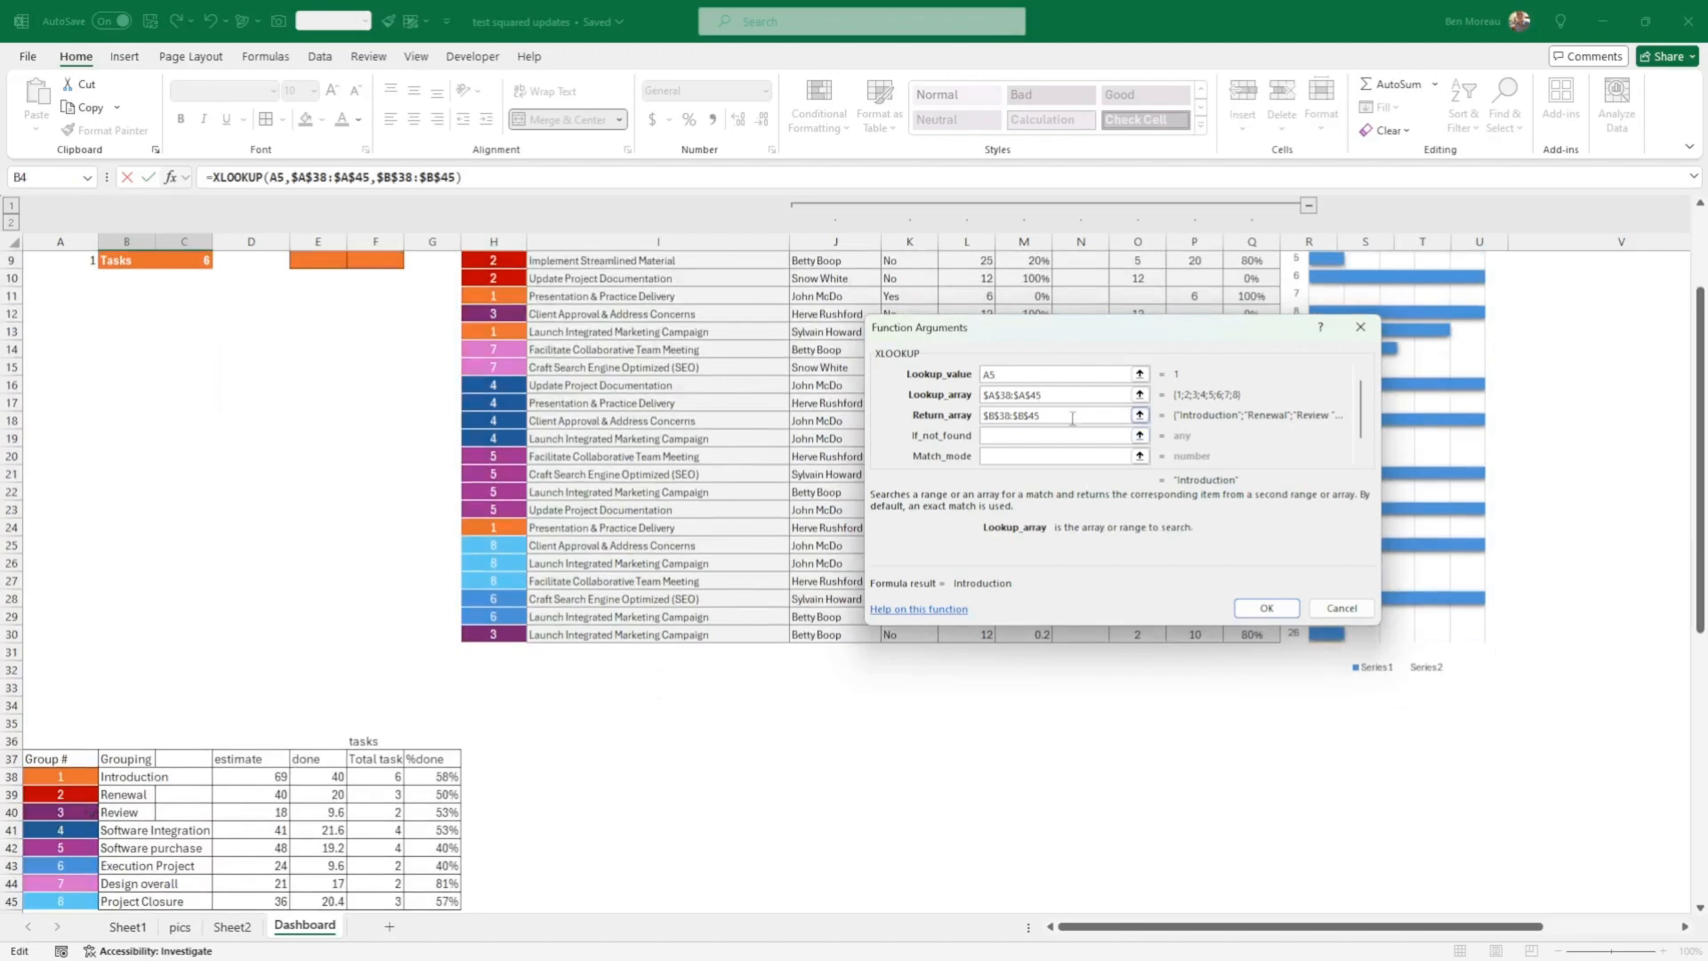
click(1267, 609)
click(252, 599)
scroll(265, 365, up, 1)
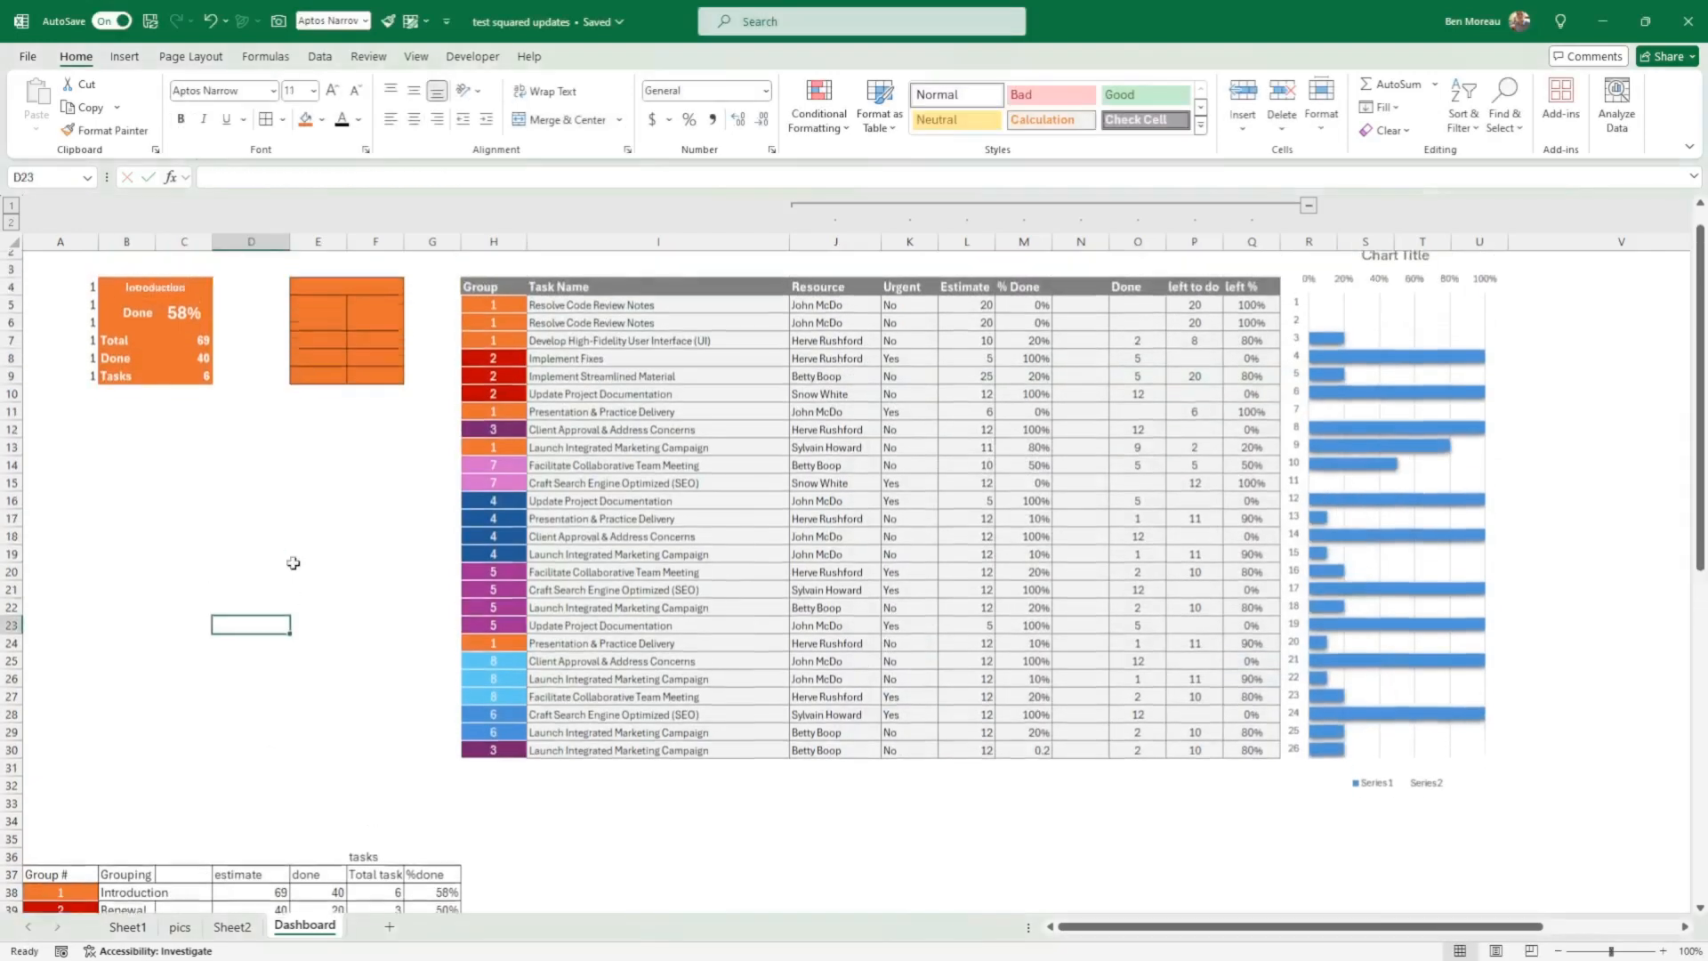
Step: Inspect the title formula in B4, the helper numbers in A5:A9, and the percent-done formula in C5
click(180, 315)
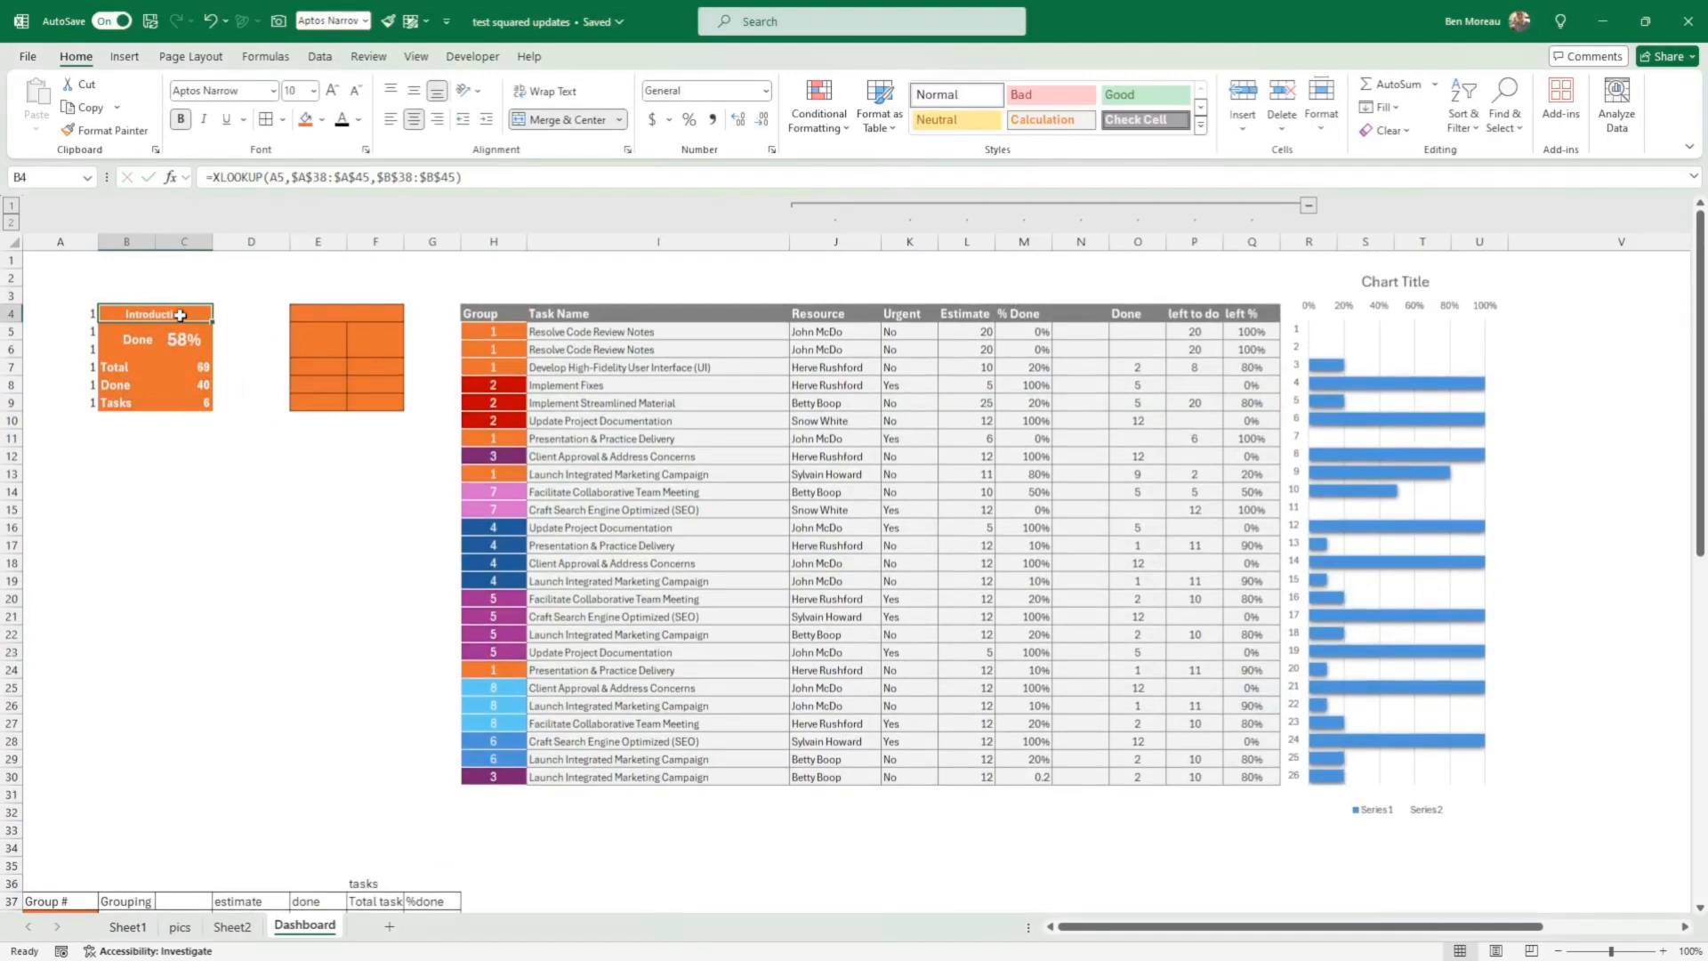
drag(91, 335, 78, 403)
click(181, 341)
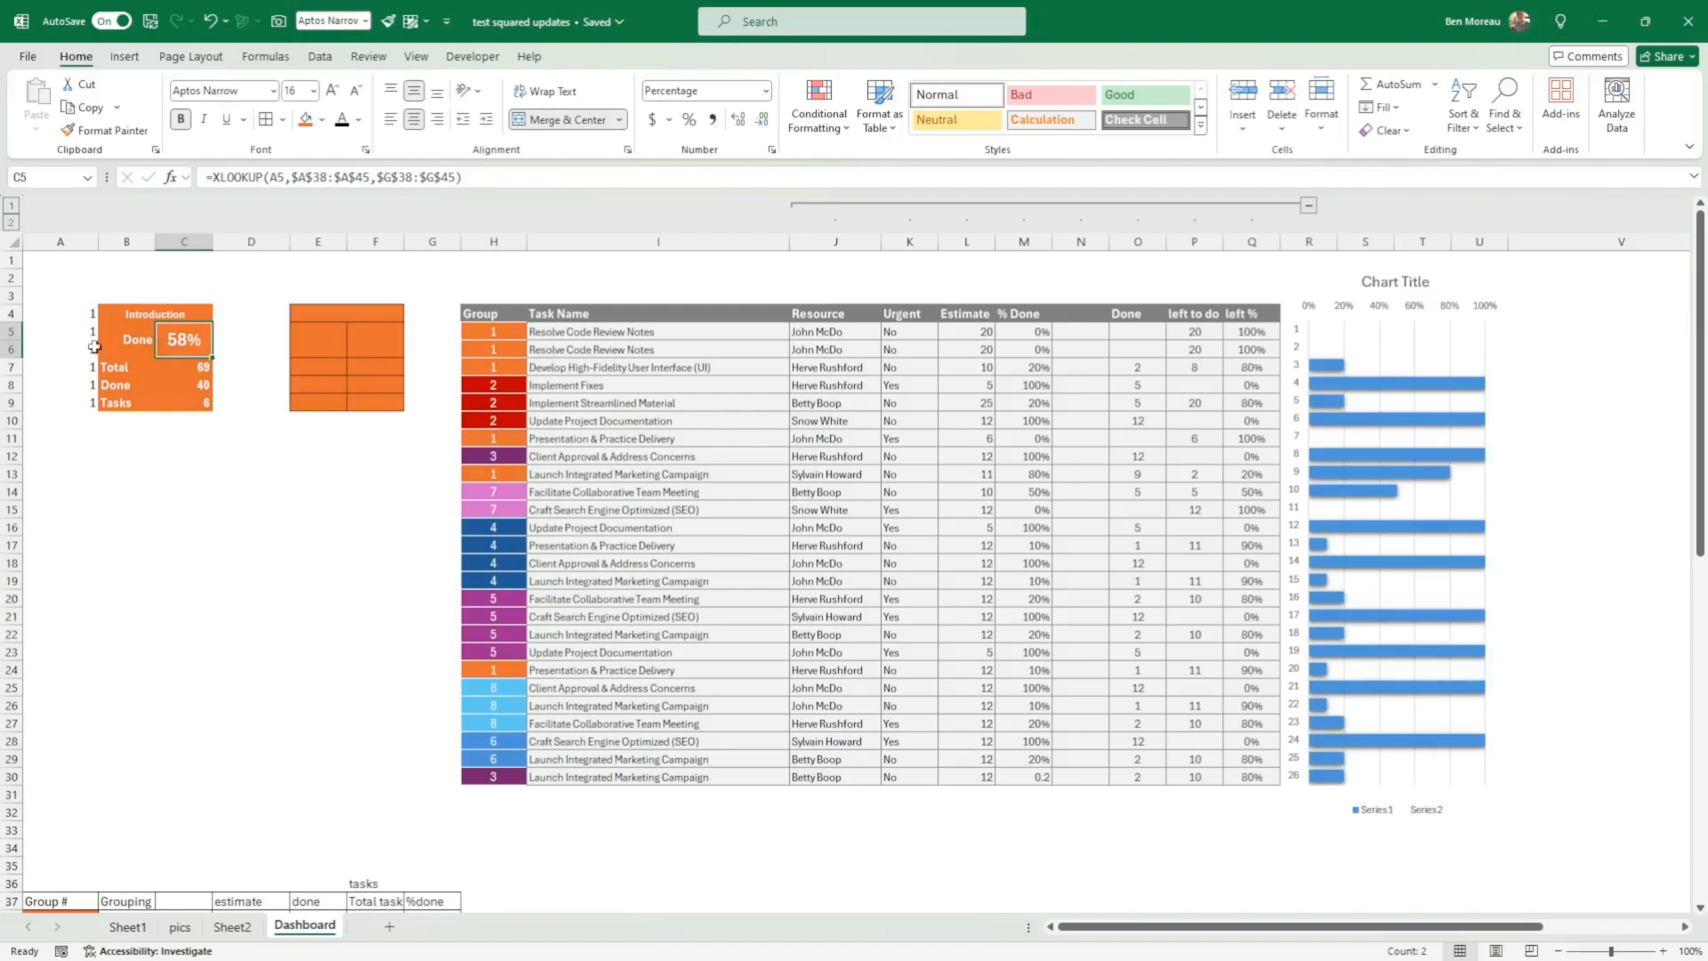
Step: Check the Introduction card's percent-done XLOOKUP in C5 against helper number A5 and the %done values in the grouping summary
double_click(192, 340)
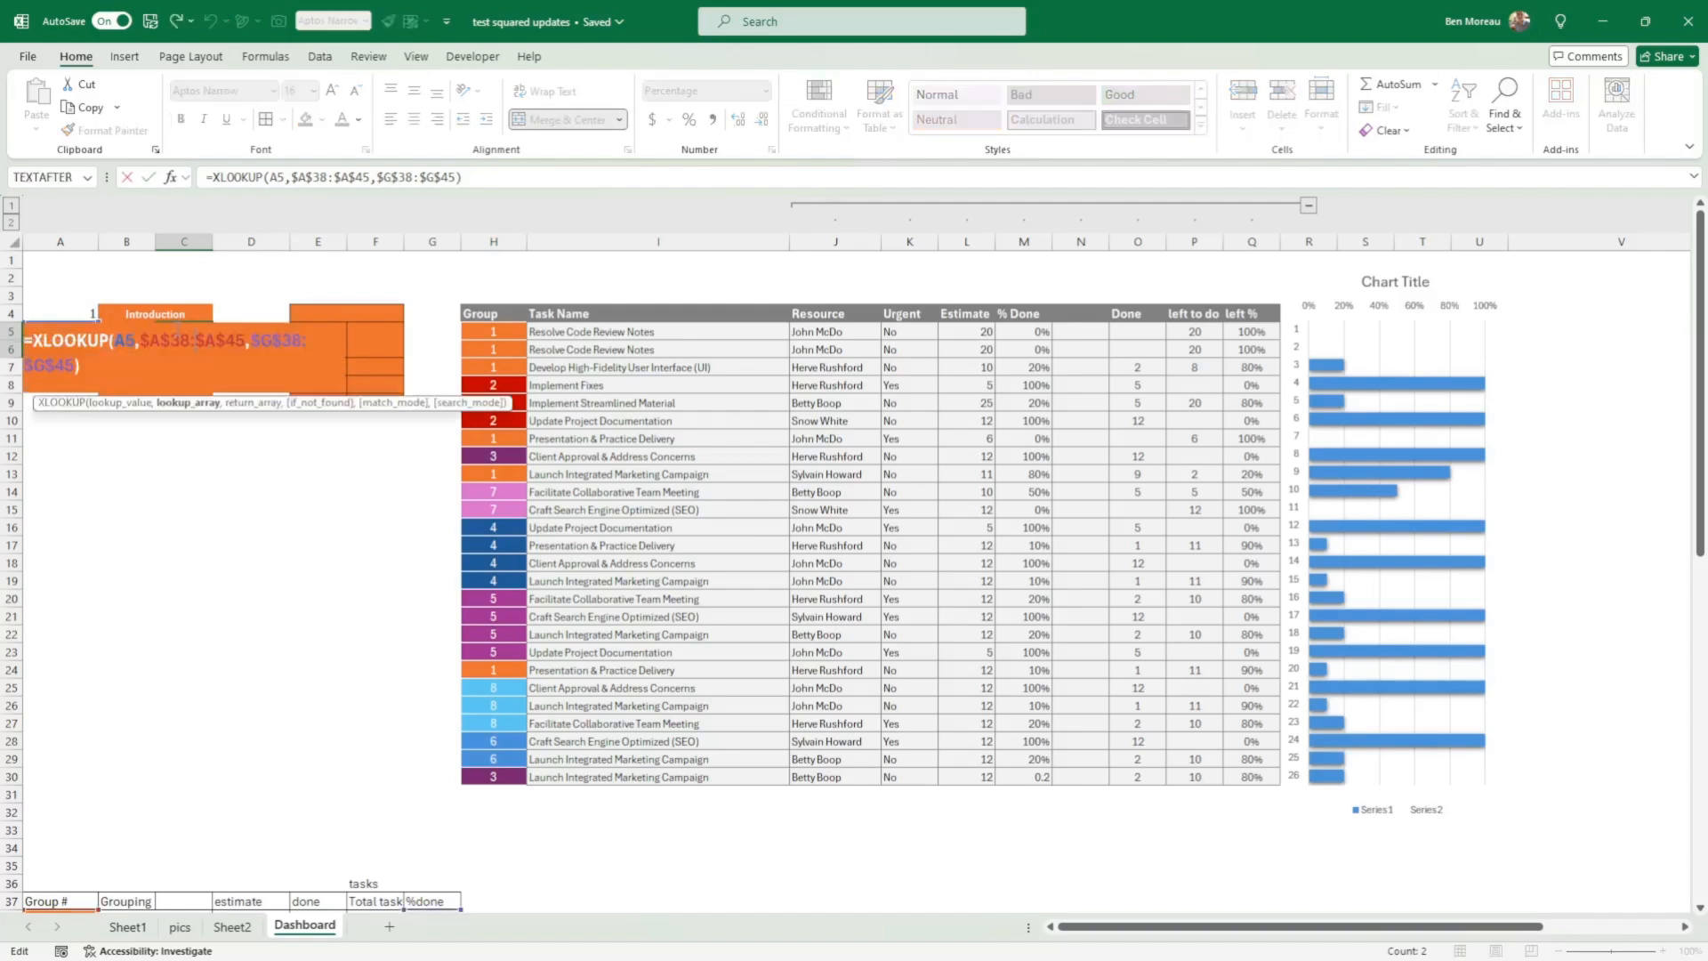
key(Return)
click(193, 339)
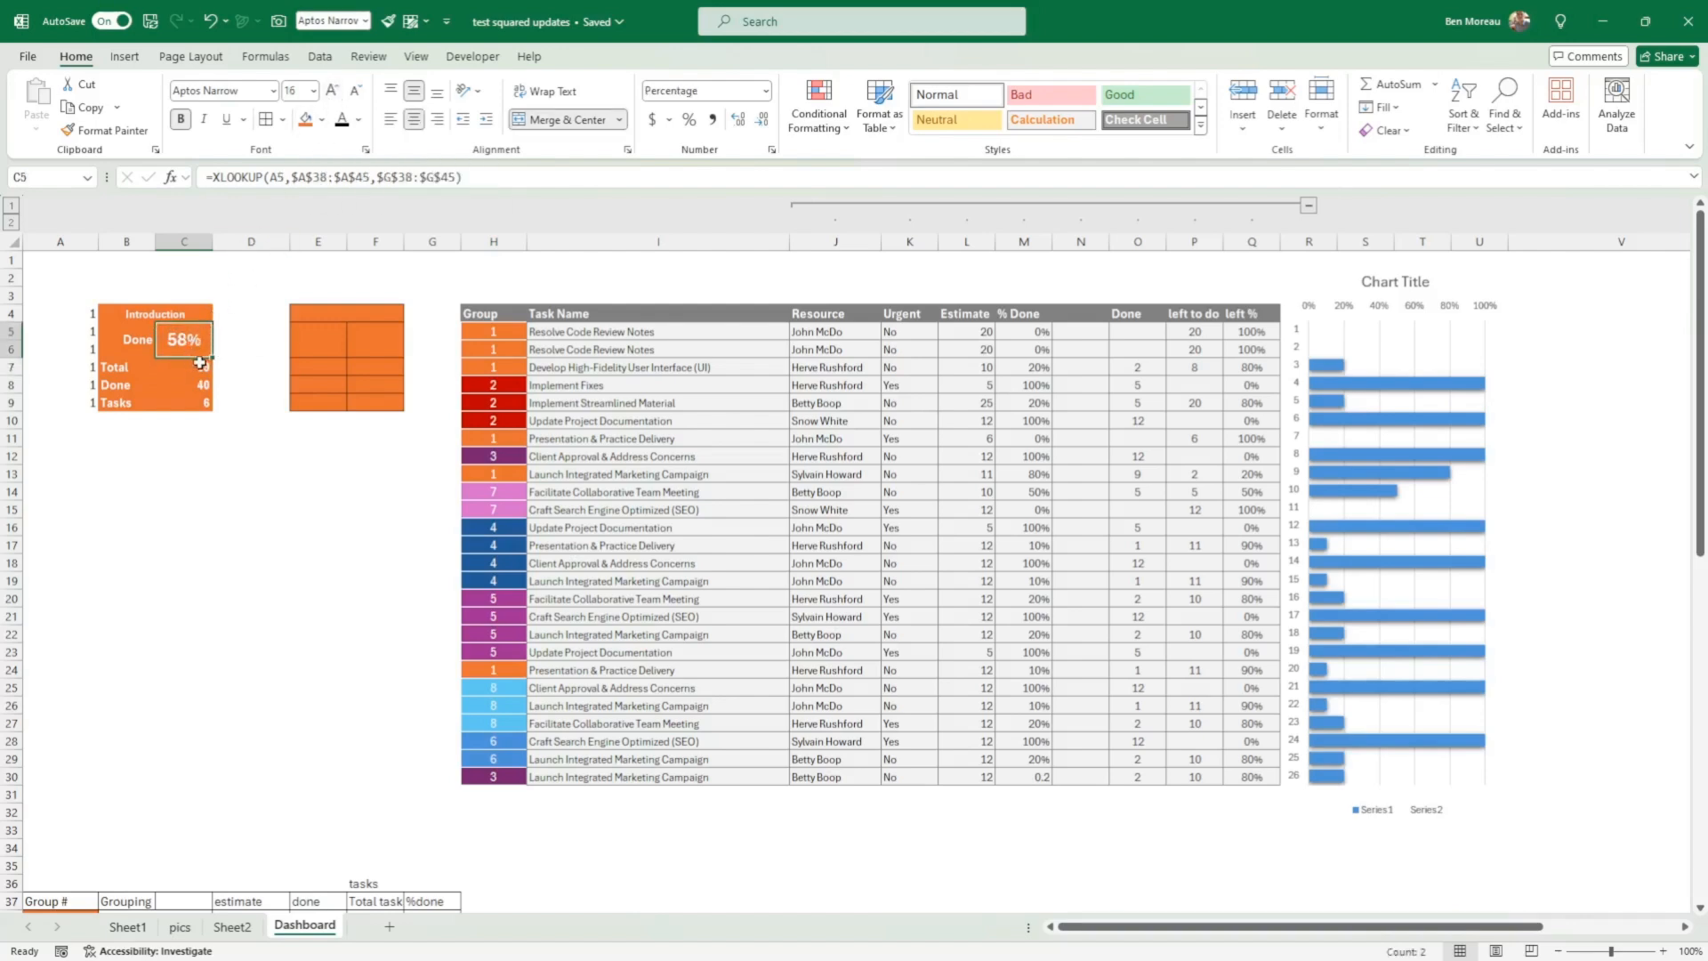
click(85, 334)
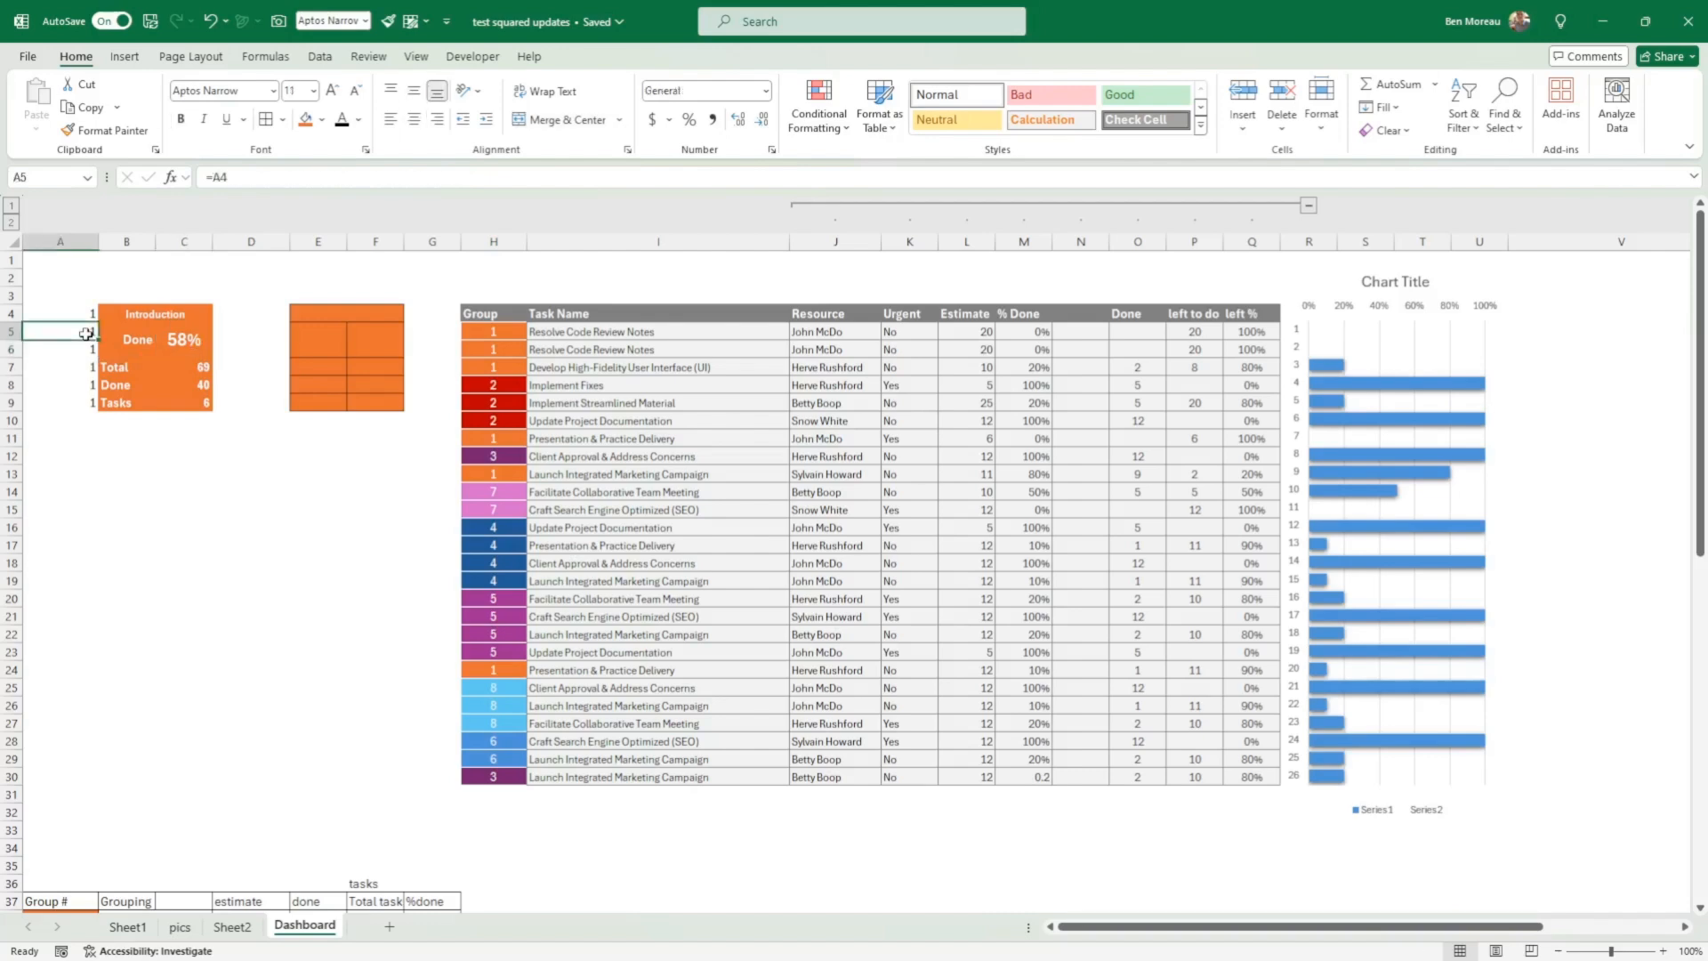
click(178, 342)
scroll(248, 382, down, 4)
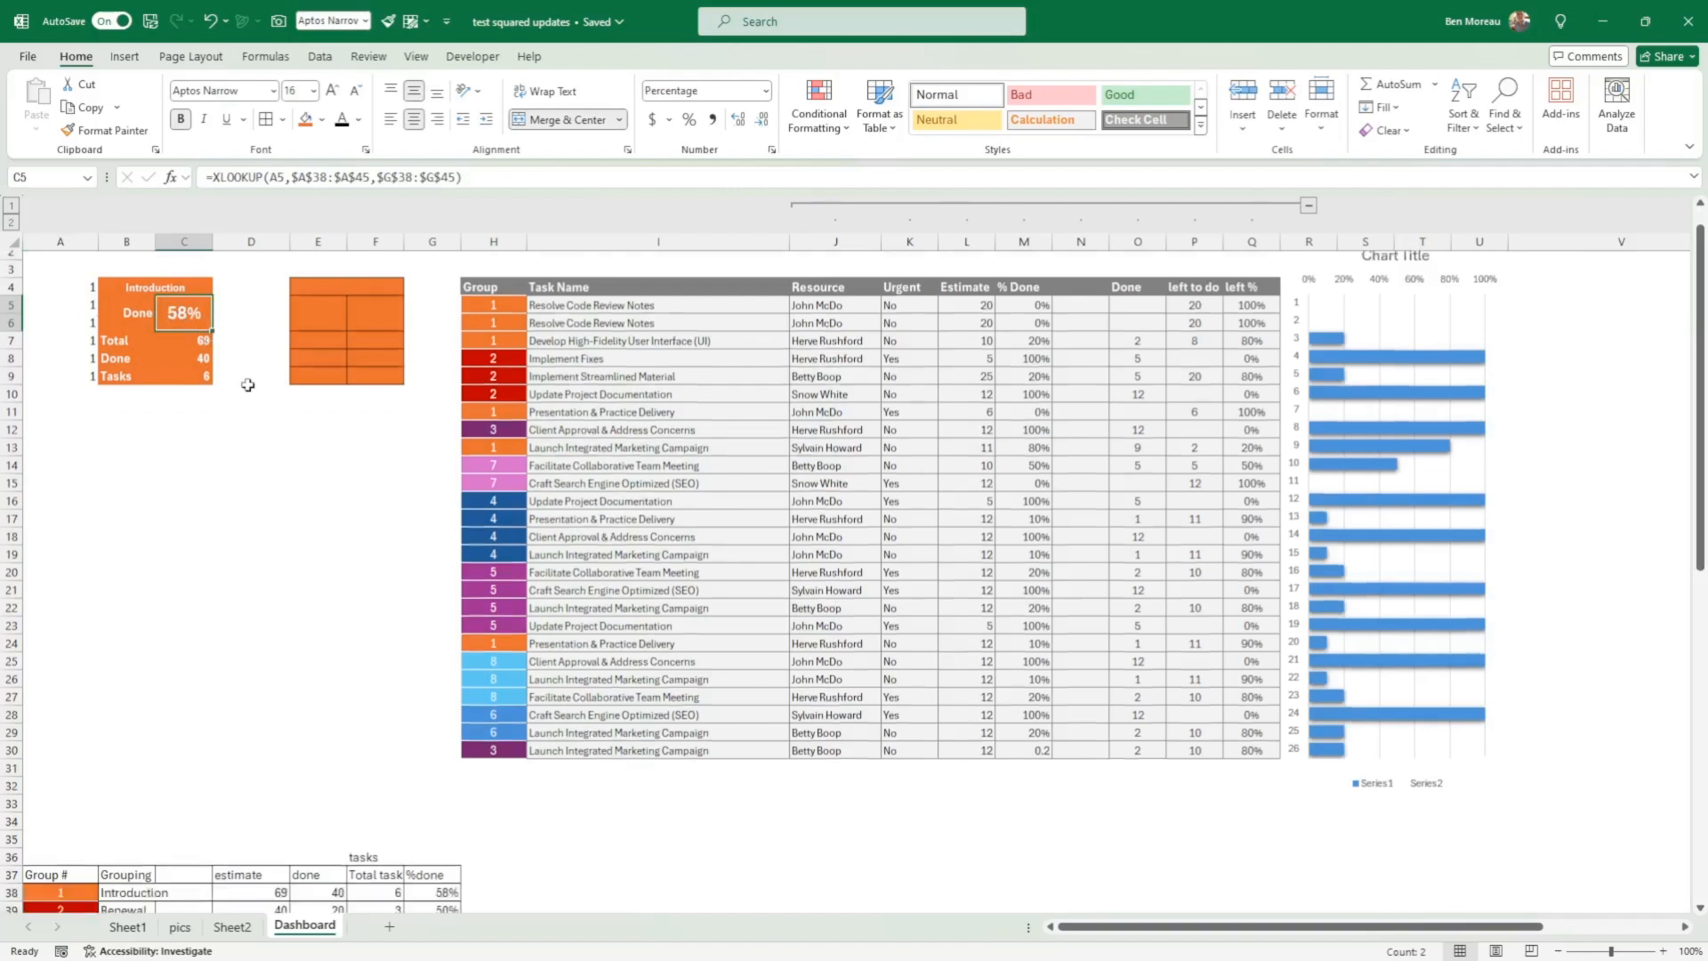
drag(431, 705, 436, 830)
scroll(314, 483, up, 4)
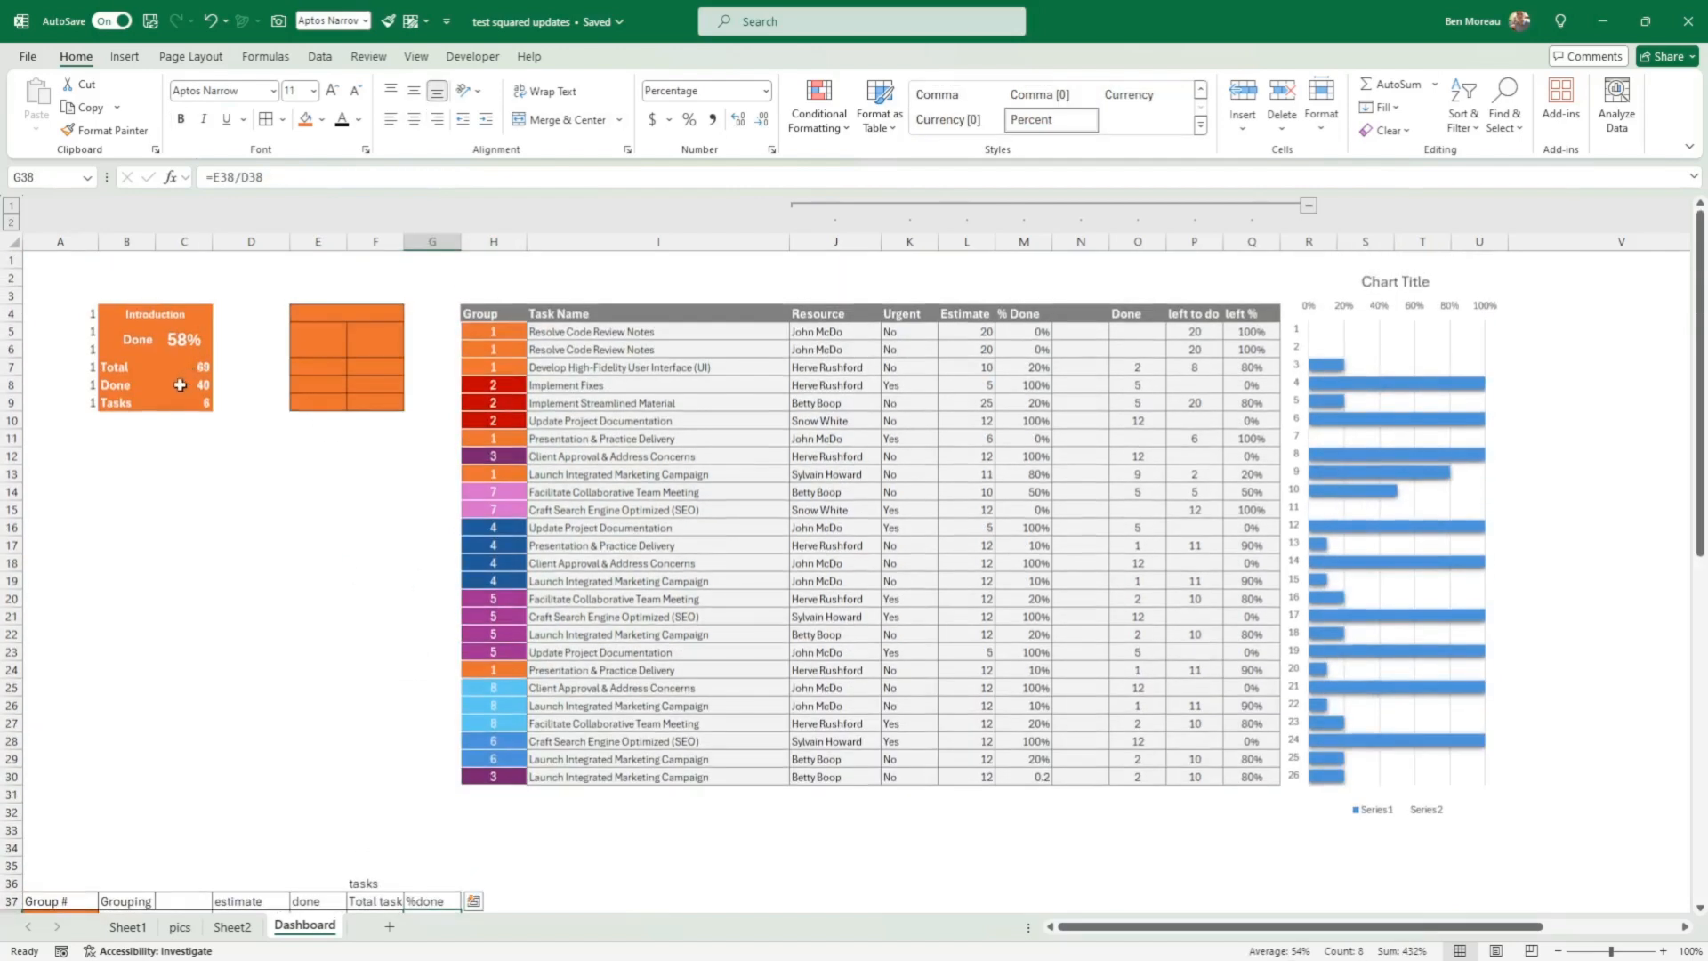
Step: Inspect the XLOOKUP formulas for Total in C7 and Done in C8 against the grouping summary
click(203, 365)
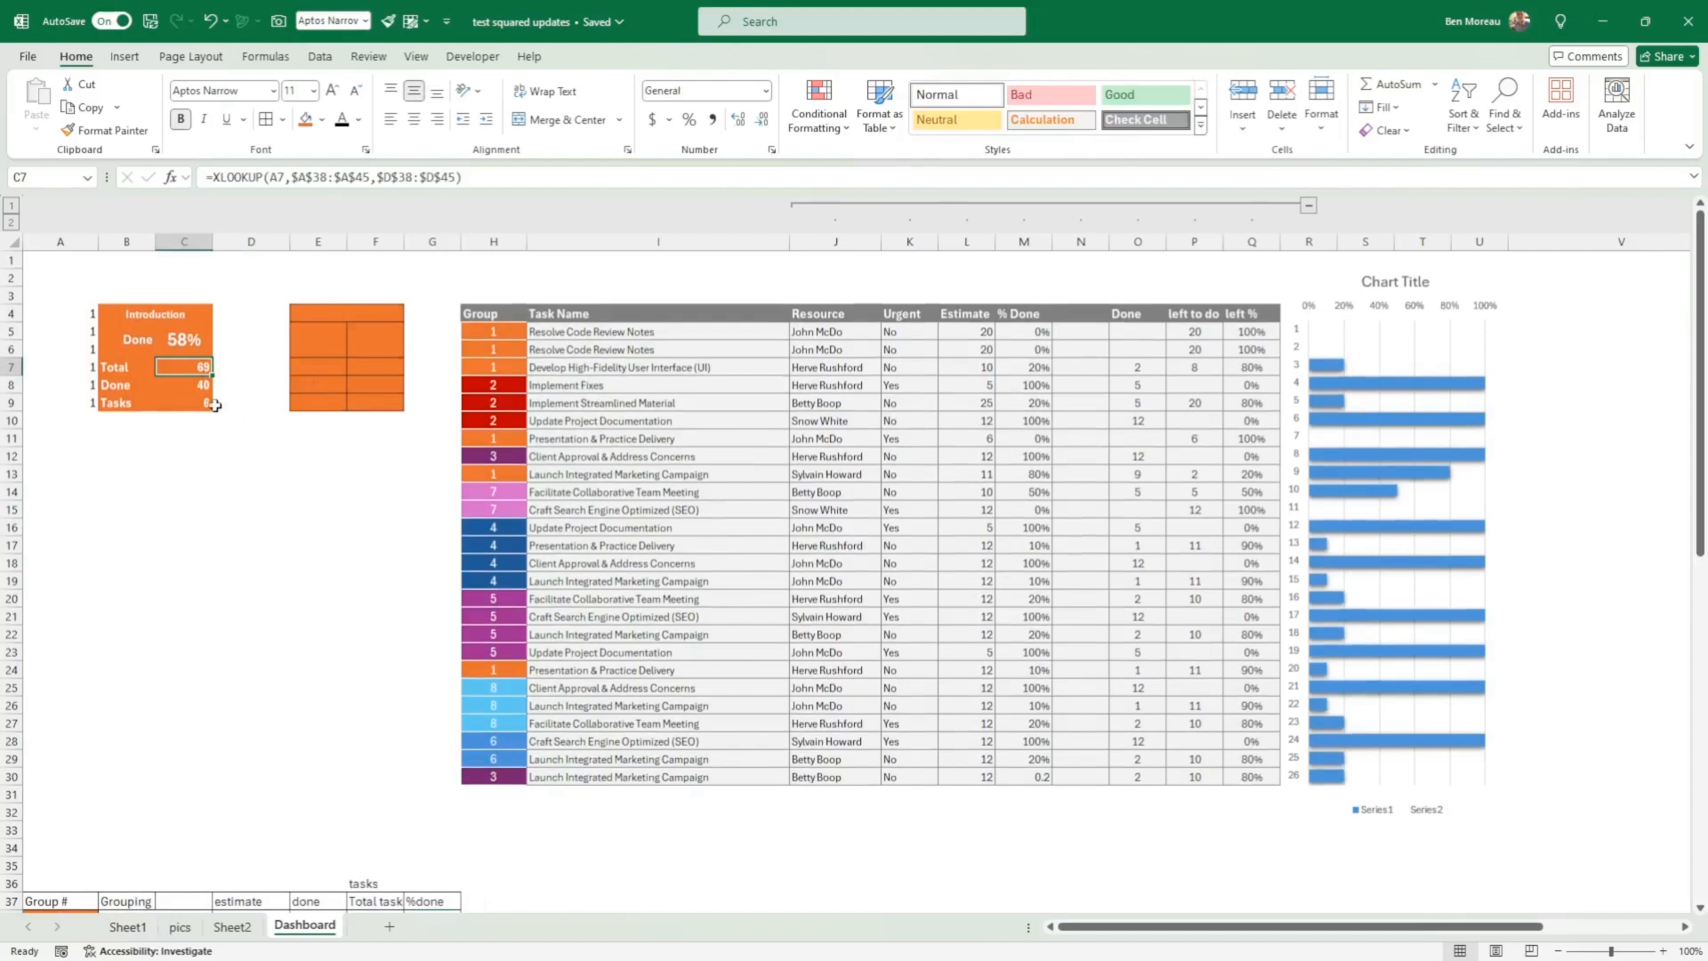
double_click(201, 366)
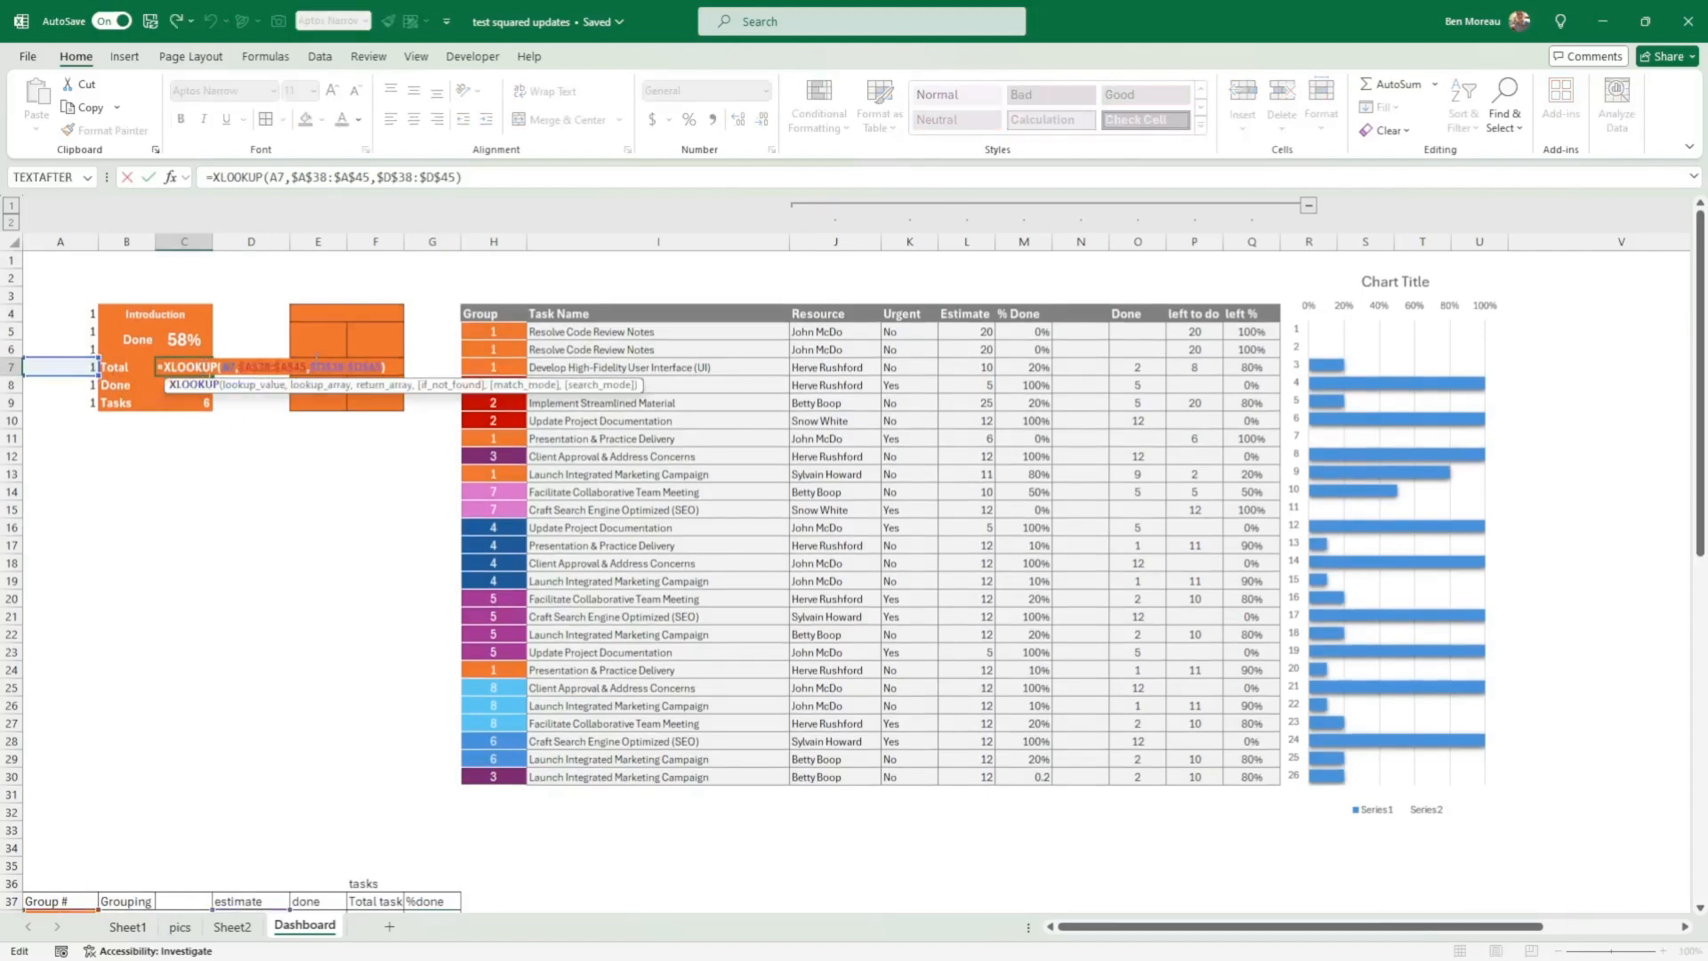
key(Return)
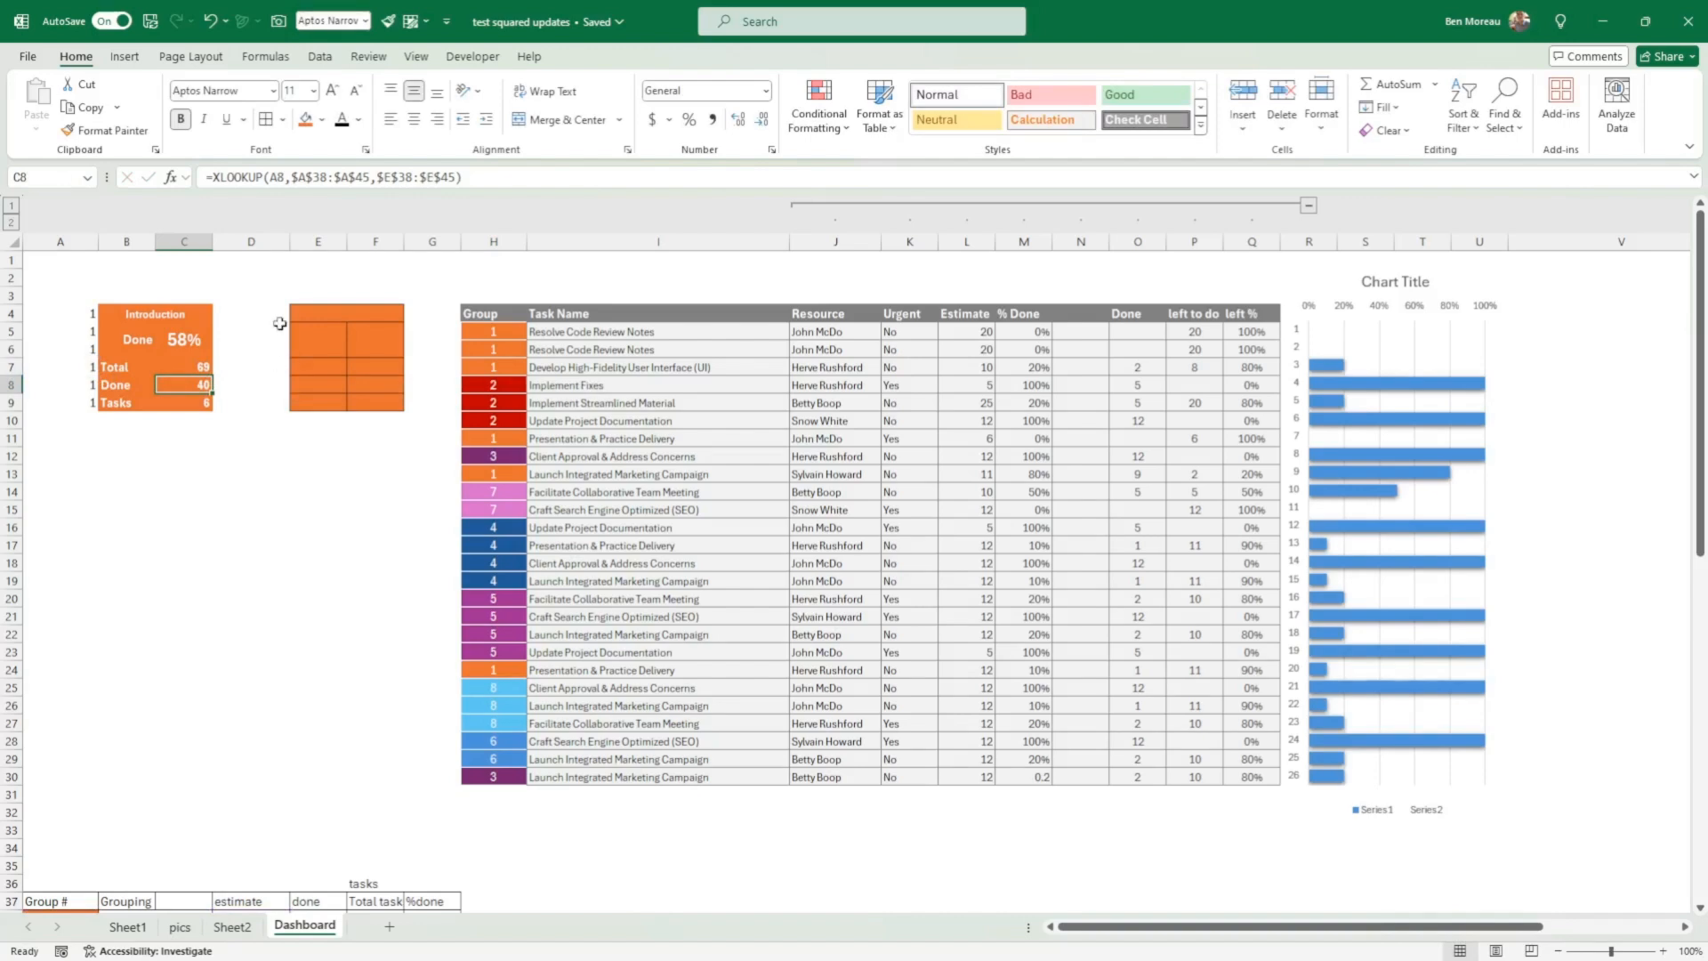
scroll(280, 326, down, 4)
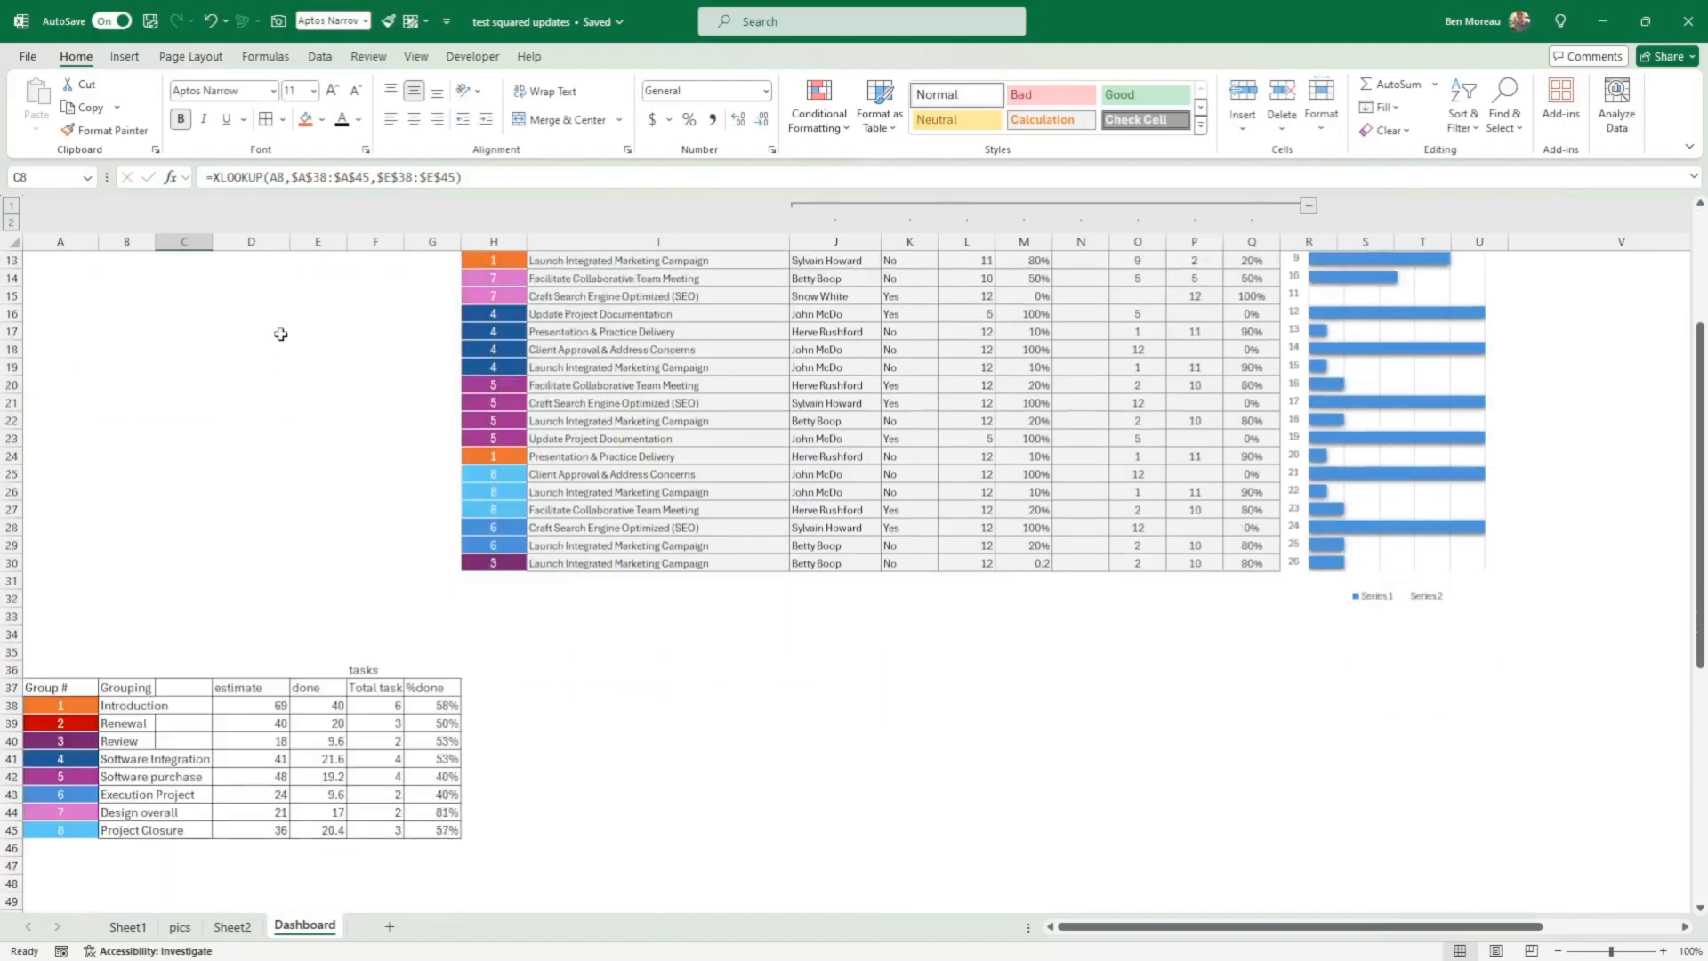
scroll(267, 614, up, 4)
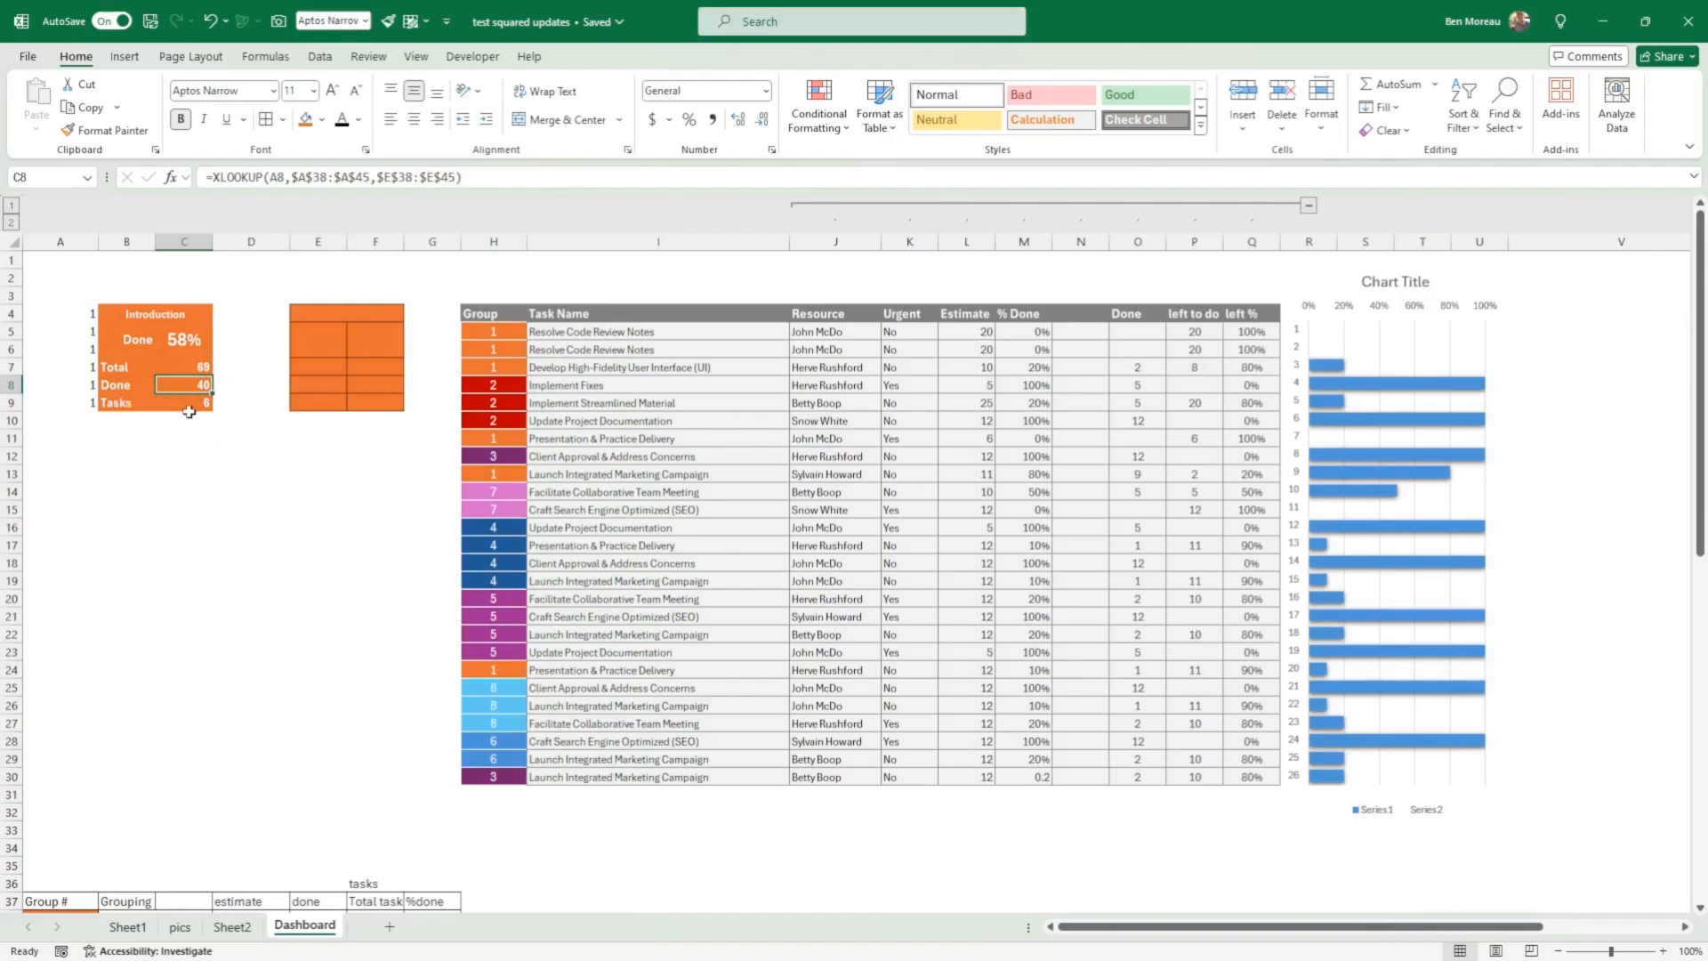
click(236, 457)
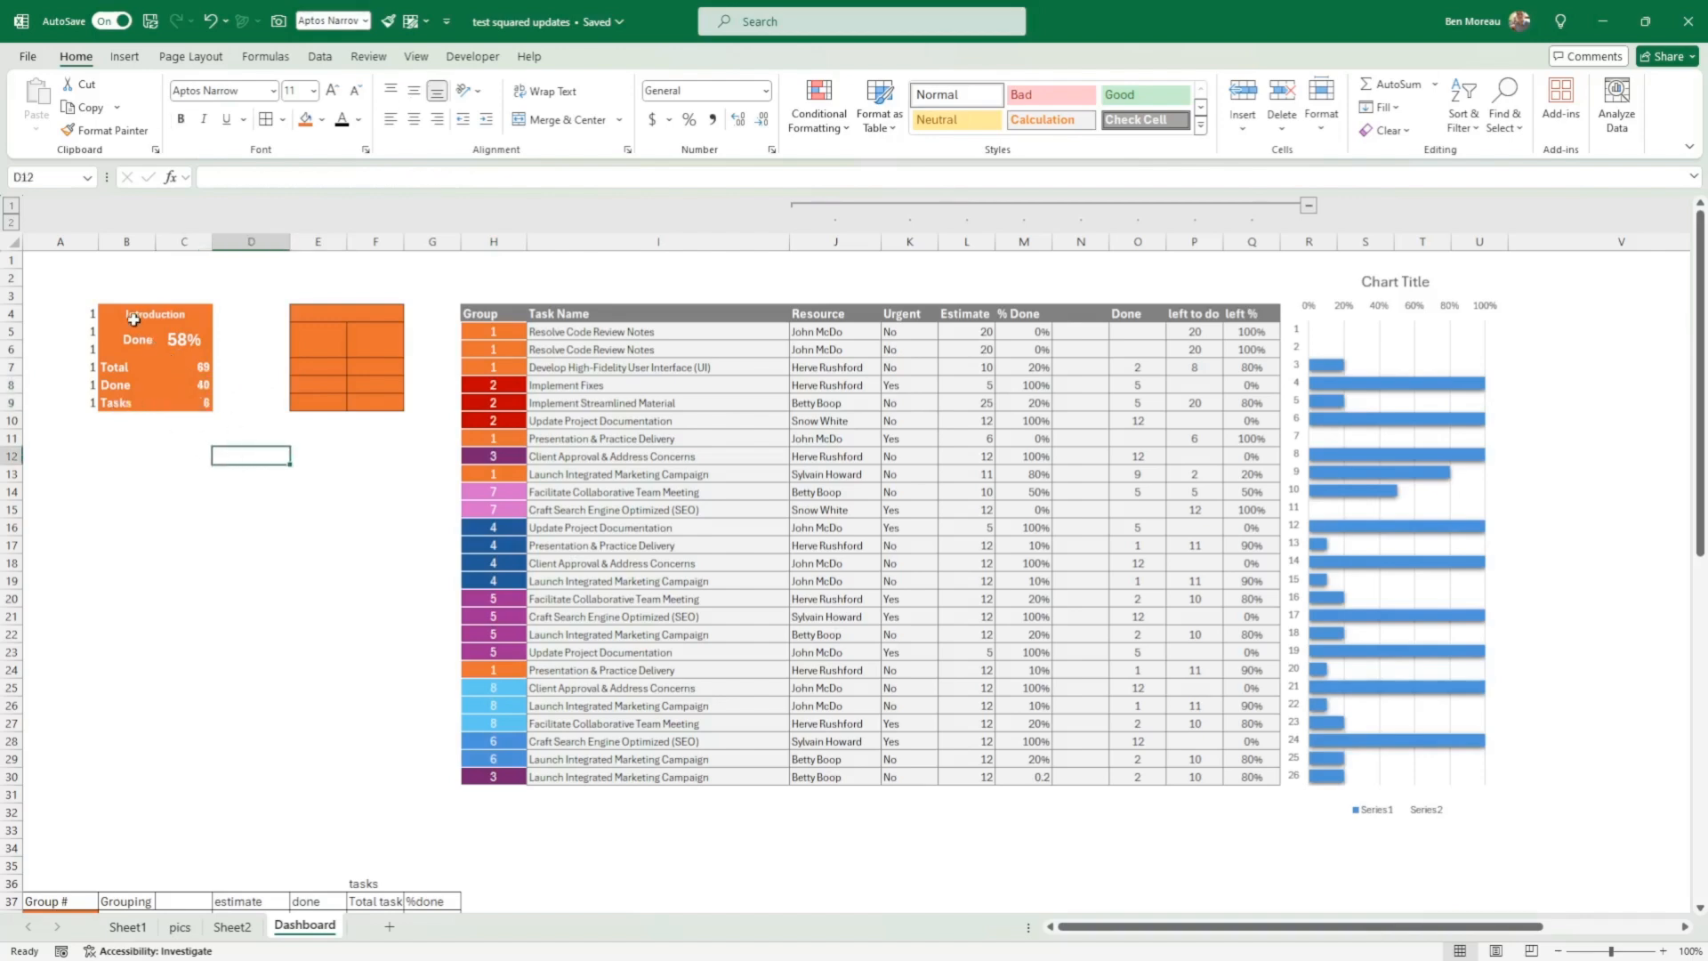
drag(133, 318, 169, 404)
click(260, 489)
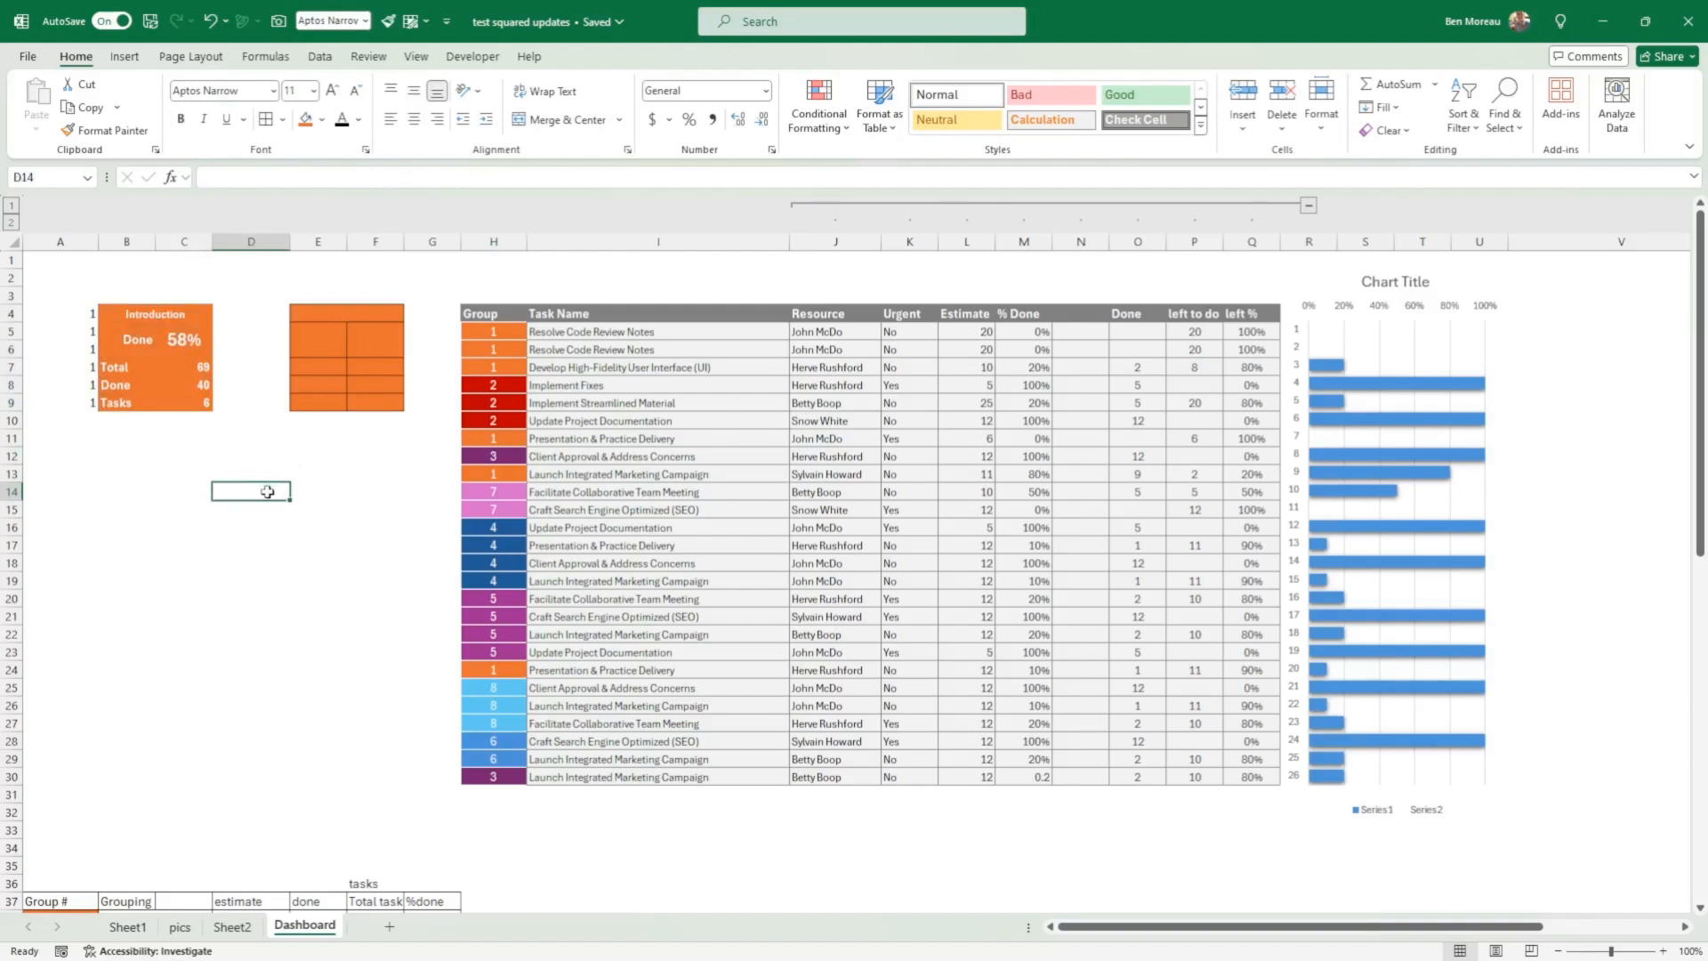
click(259, 579)
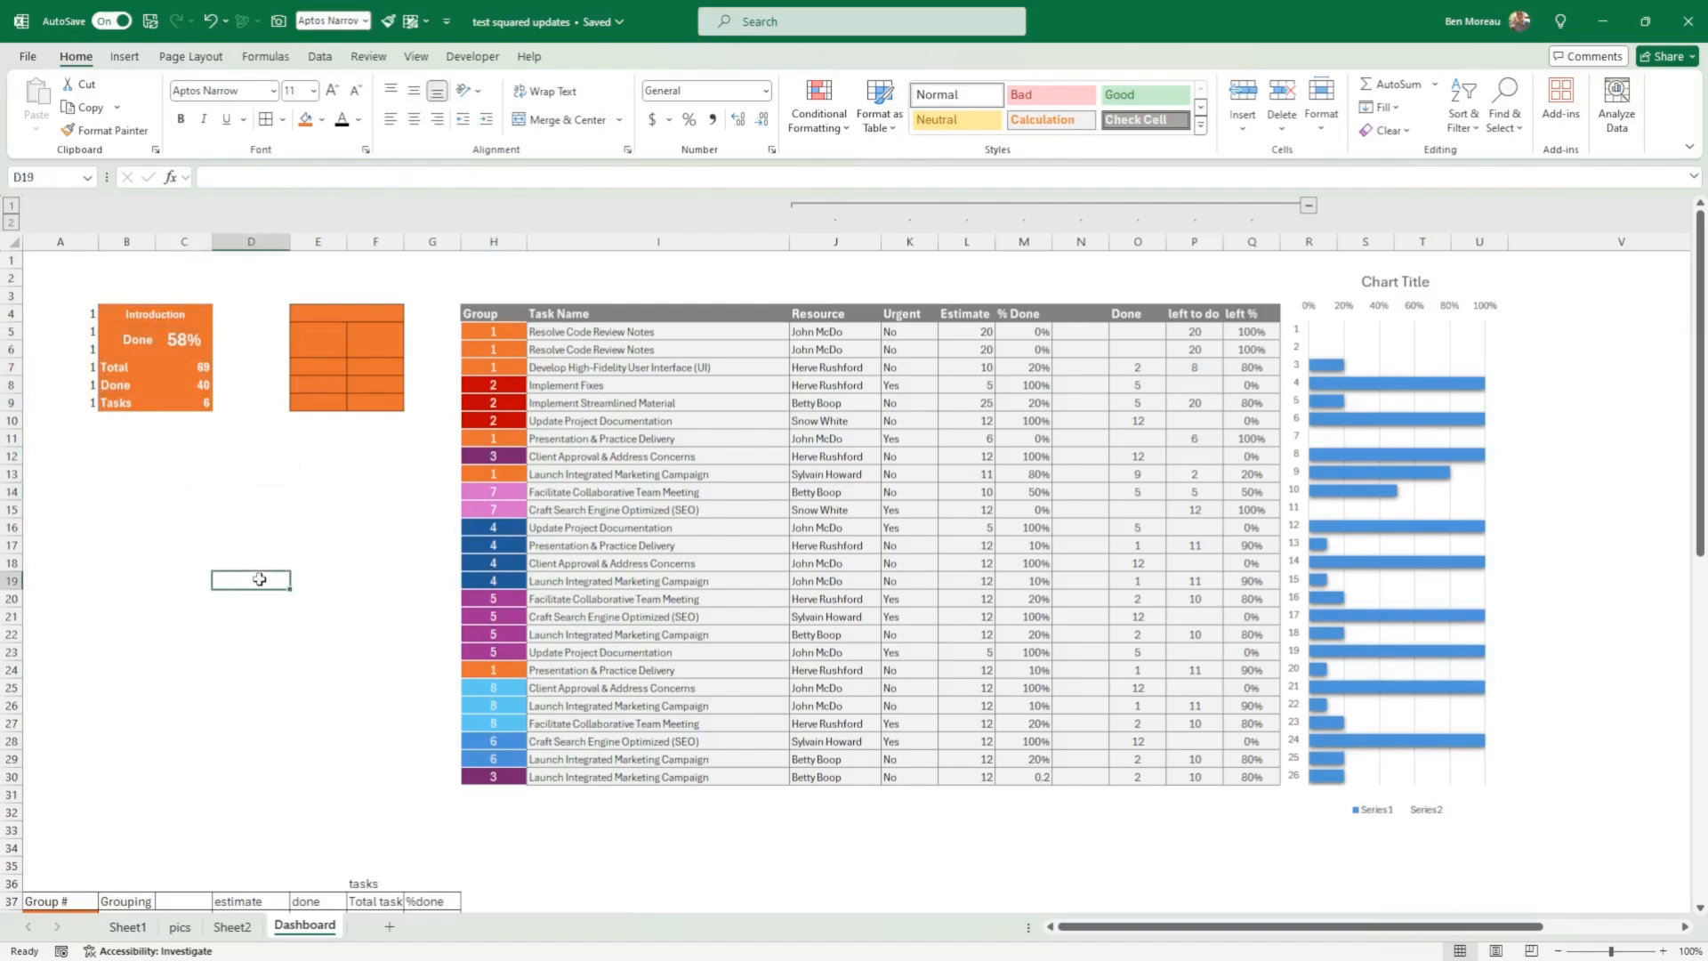
scroll(302, 573, down, 5)
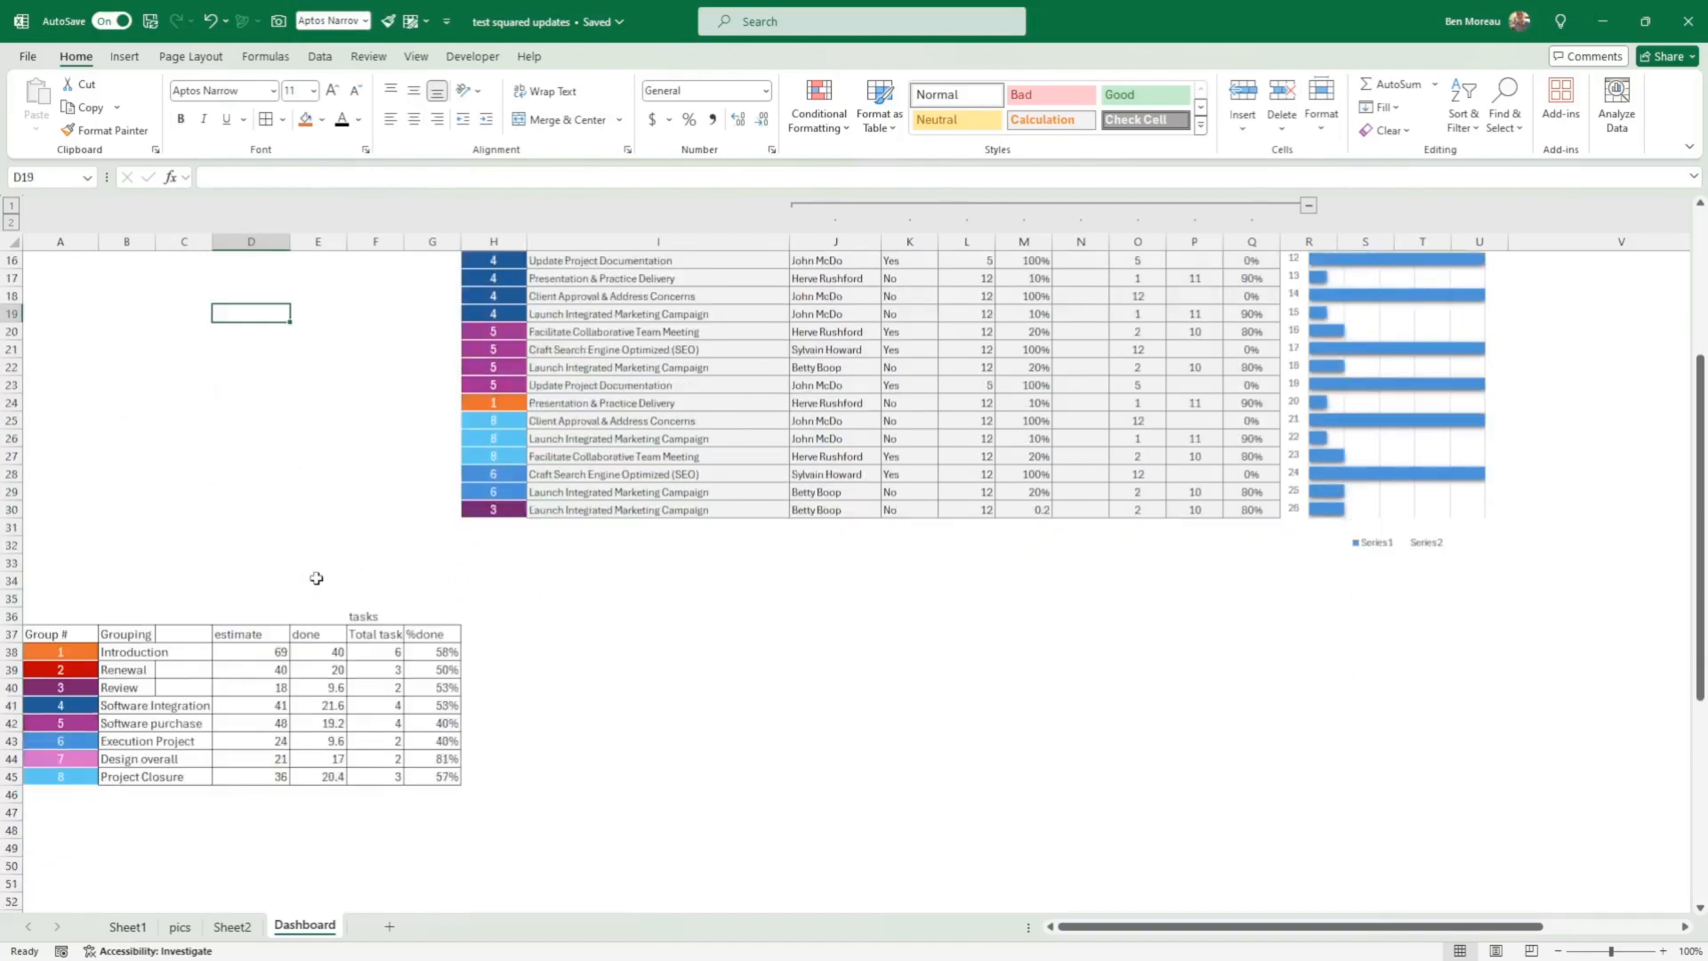
scroll(316, 579, up, 5)
Step: Copy the Introduction card with its helper numbers, A4:C9, and paste it over the empty card at D4
click(97, 313)
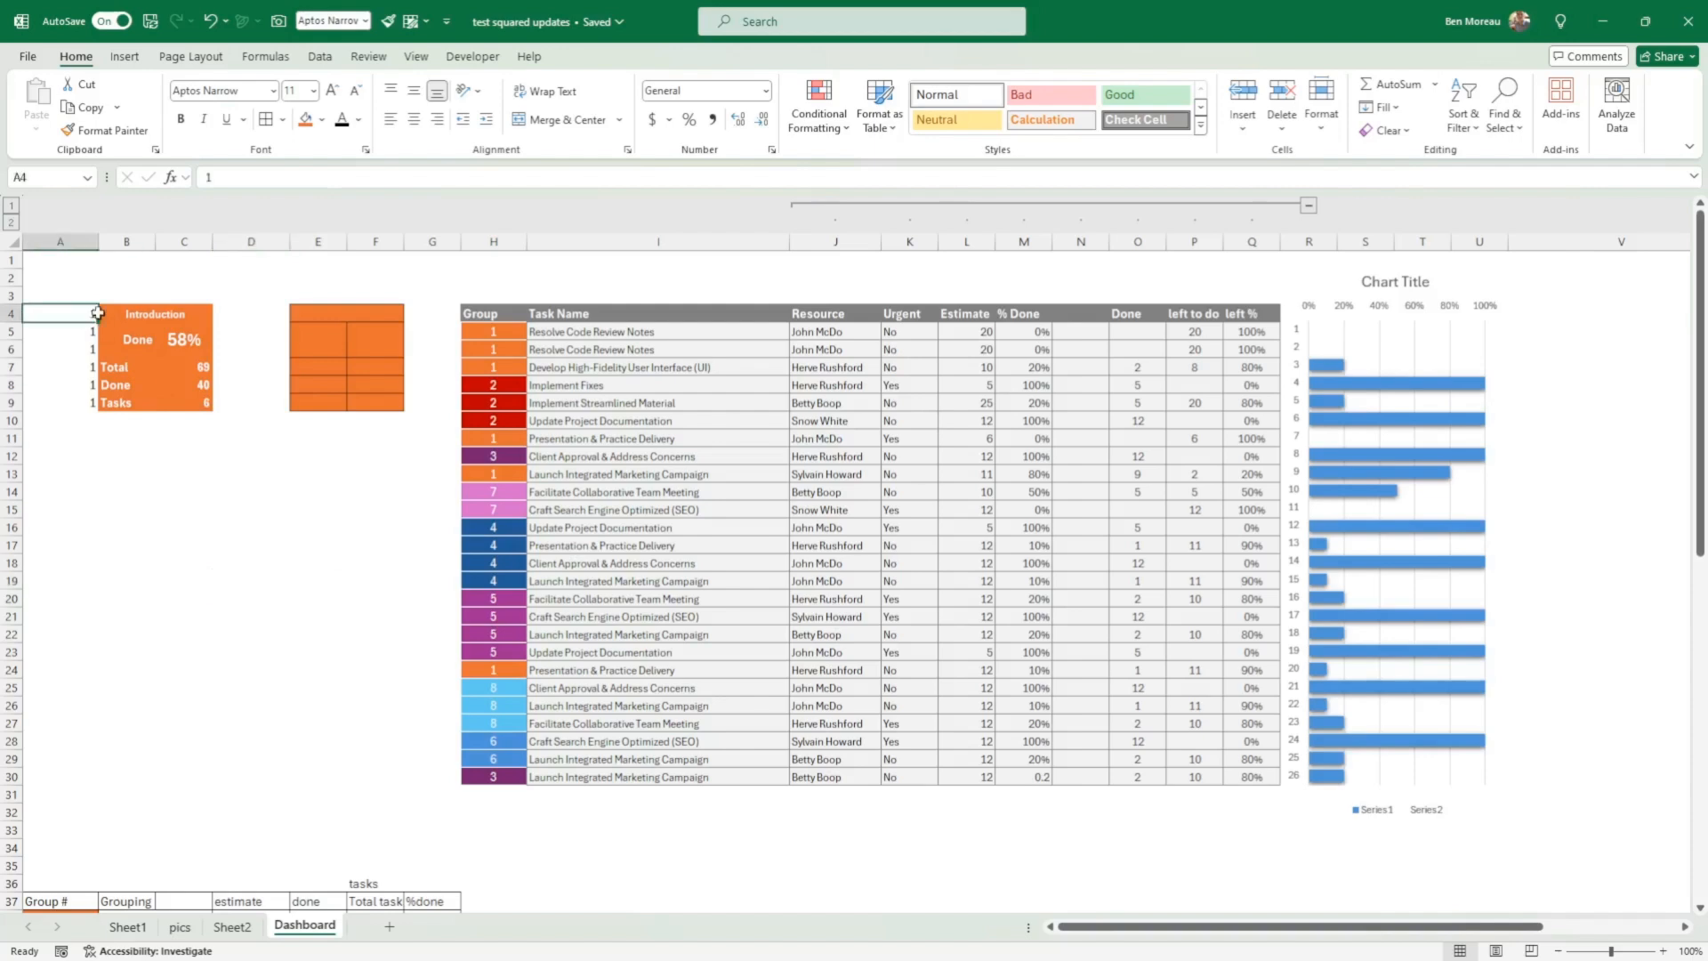
drag(98, 313, 184, 404)
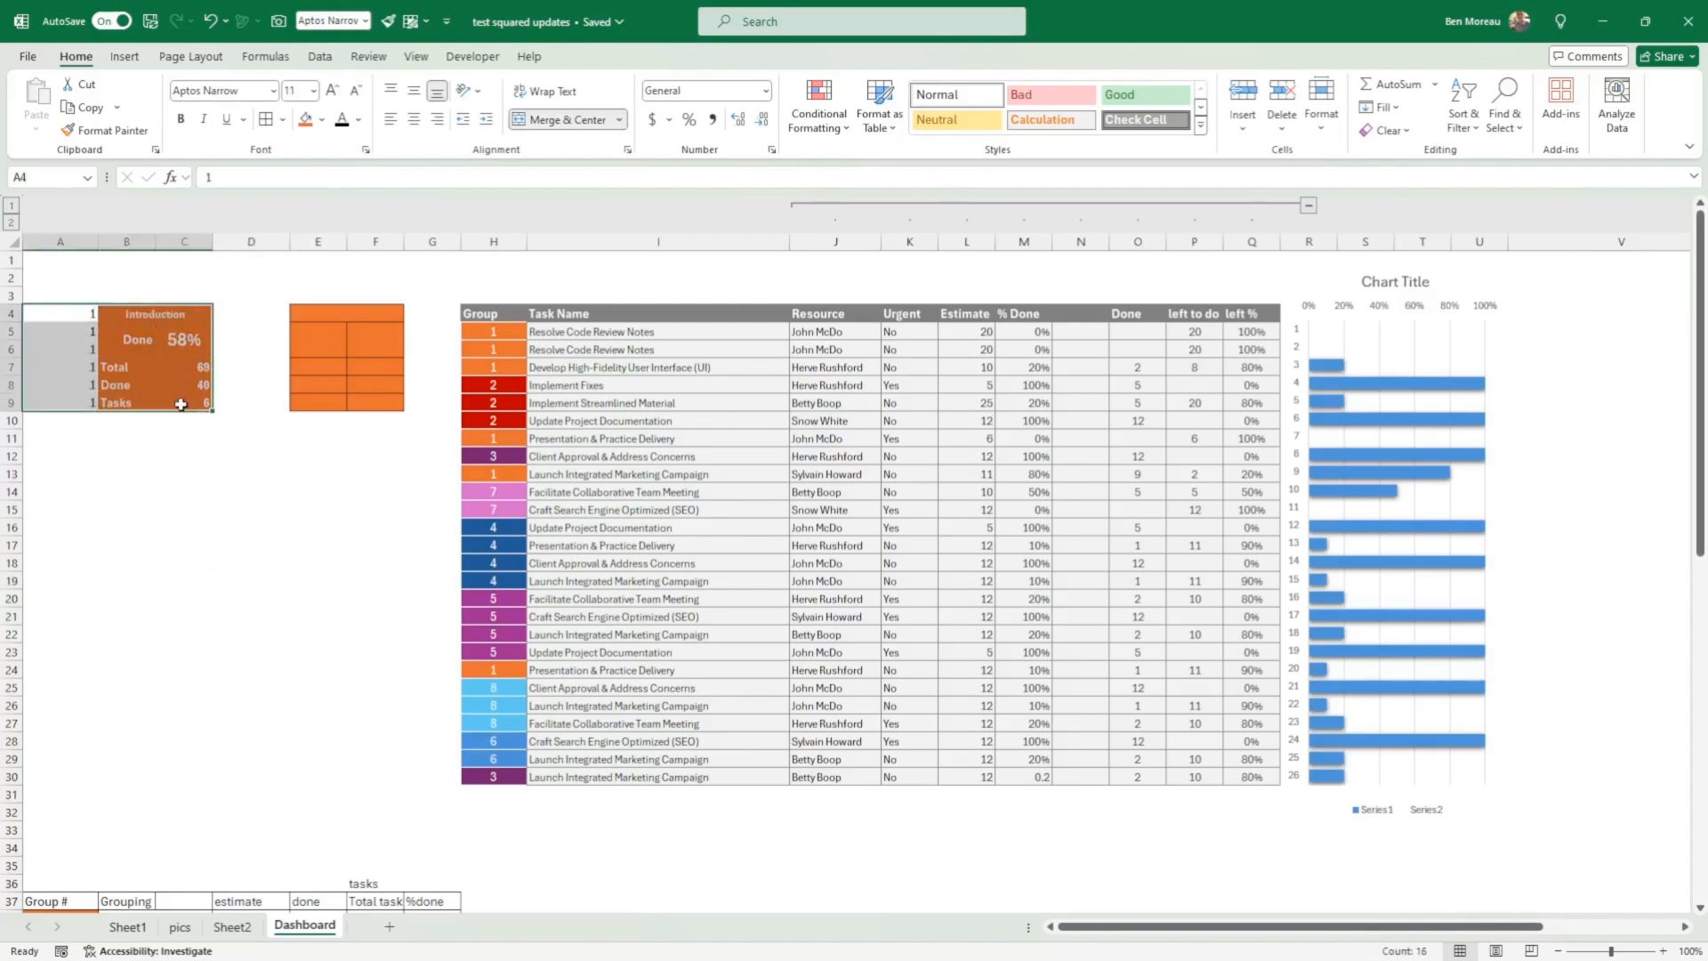
key(ctrl+c)
click(280, 318)
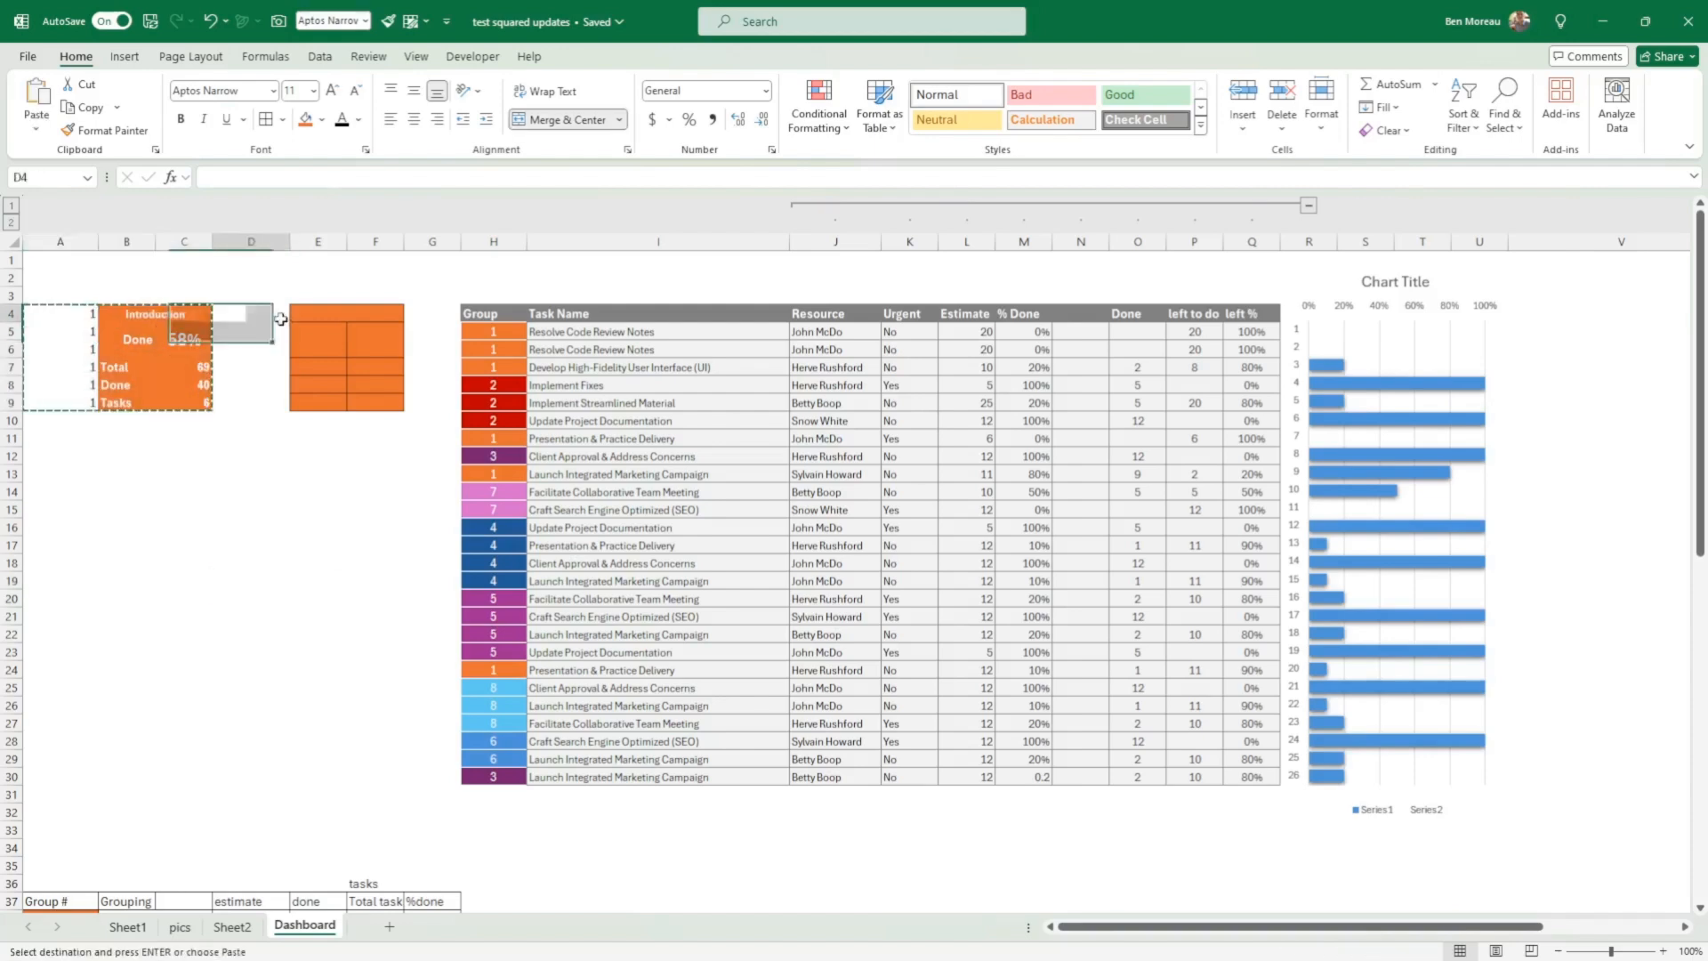
key(ctrl+v)
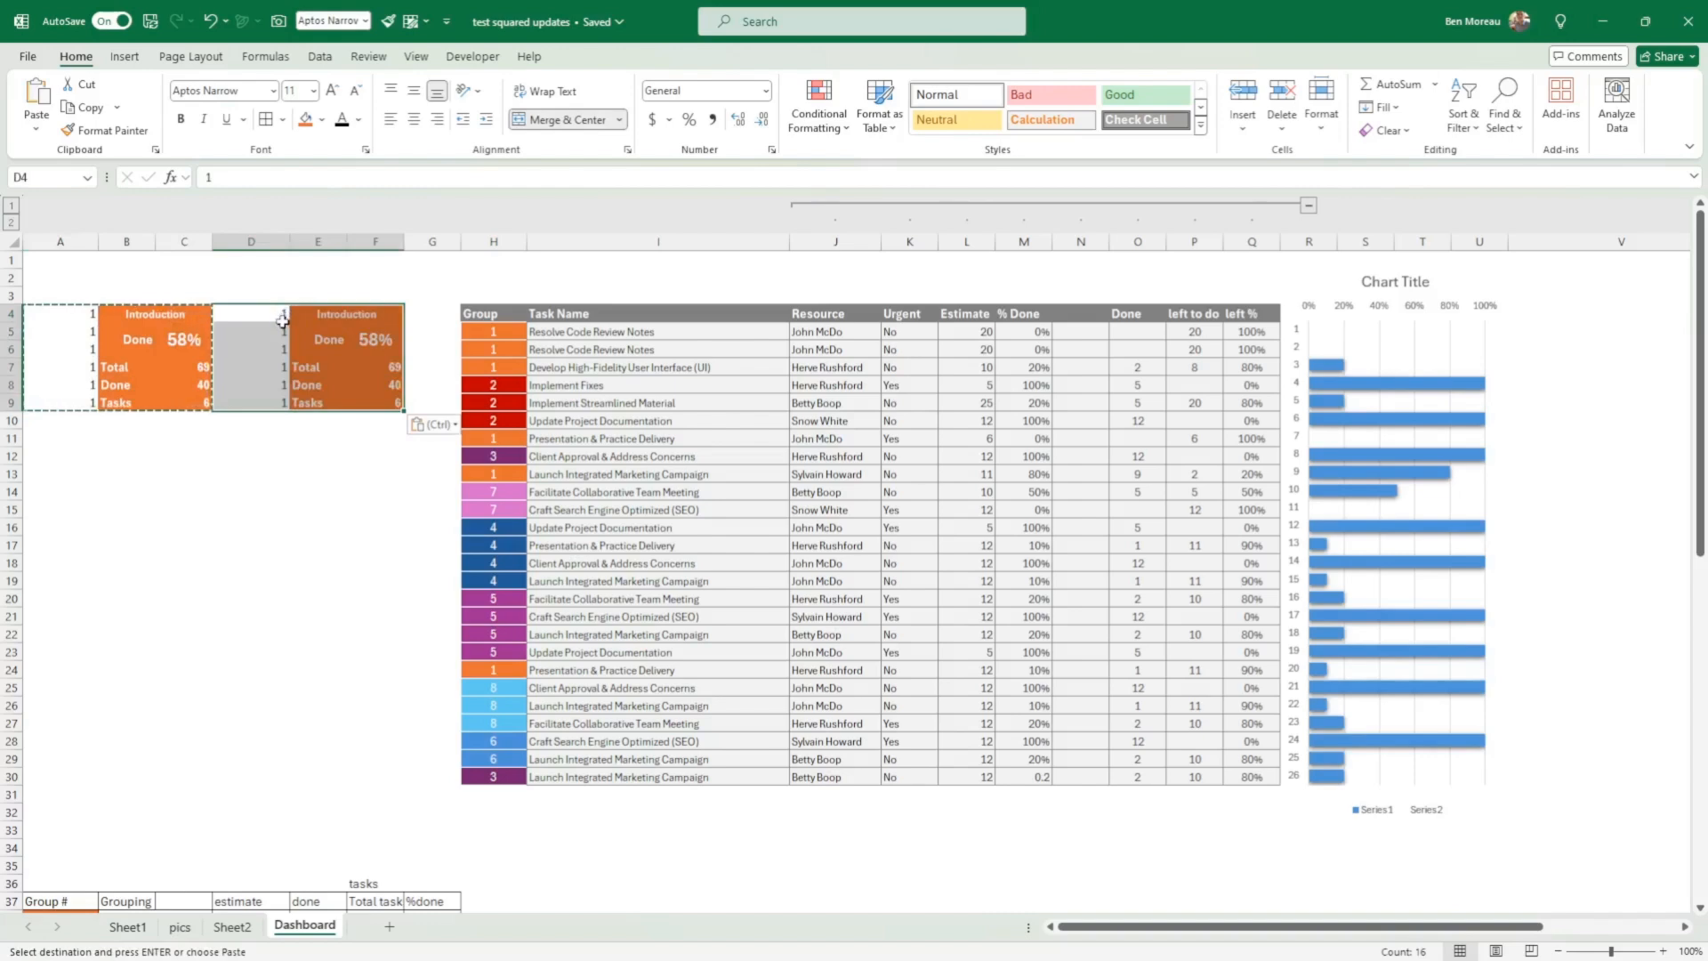
Step: Paste three more copies of the card below the original, starting at A11, A18 and A25
click(59, 440)
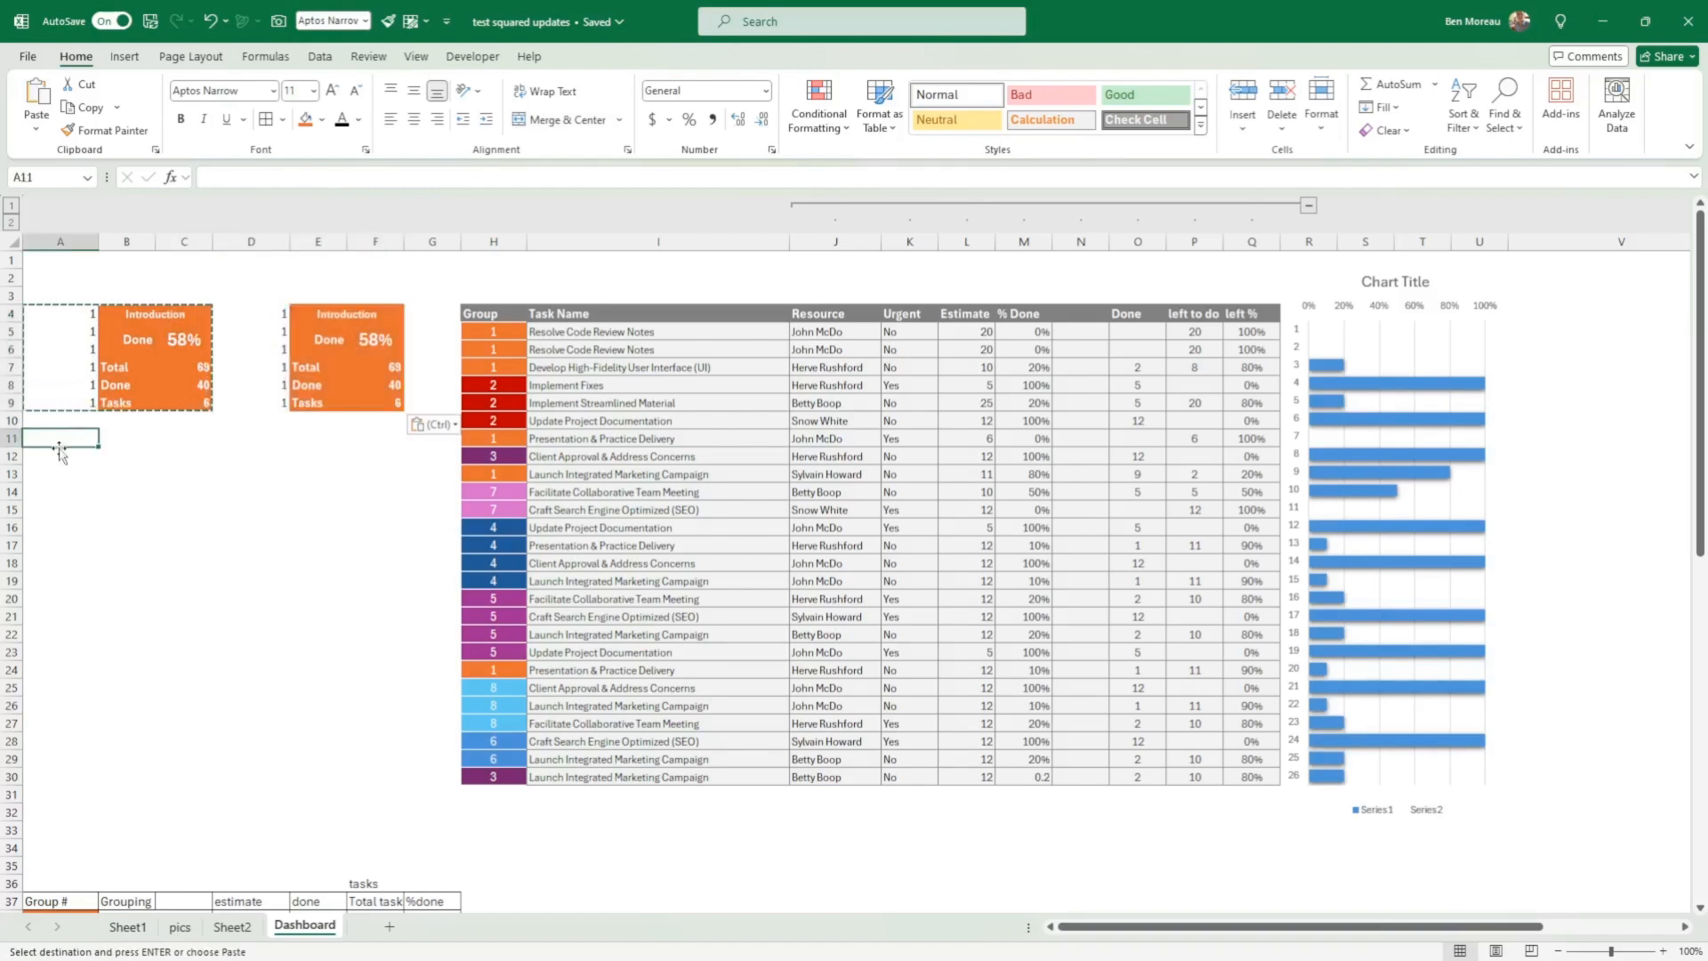
key(ctrl+v)
click(62, 563)
key(ctrl+v)
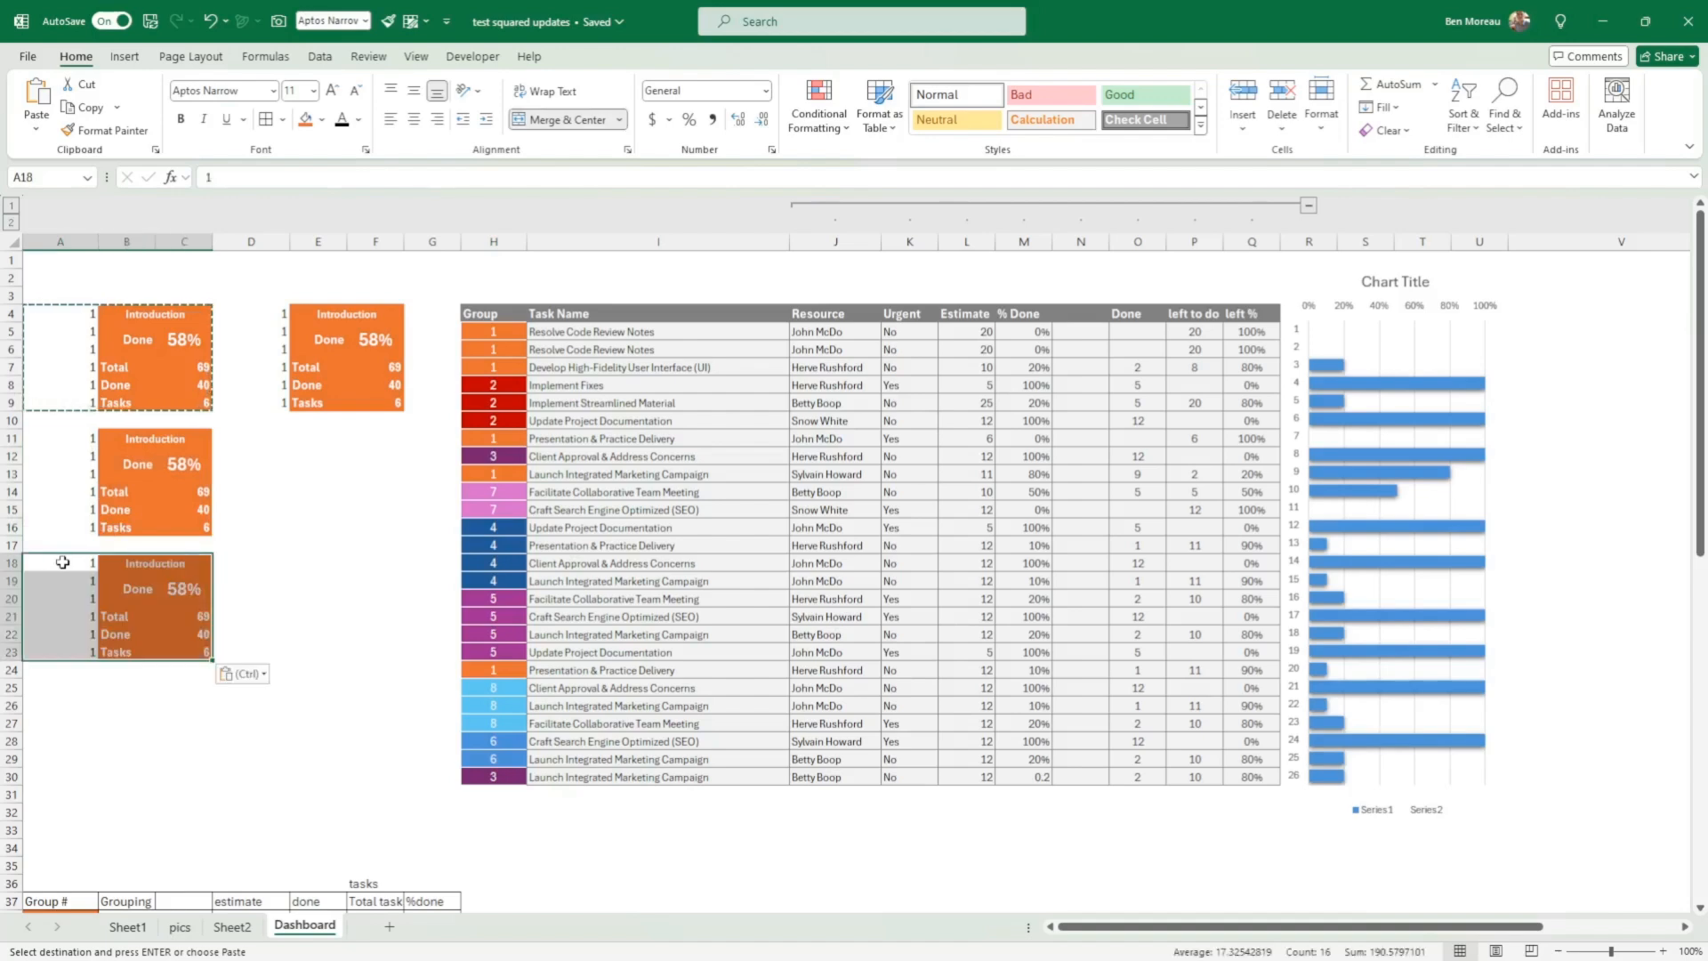
click(50, 683)
key(ctrl+v)
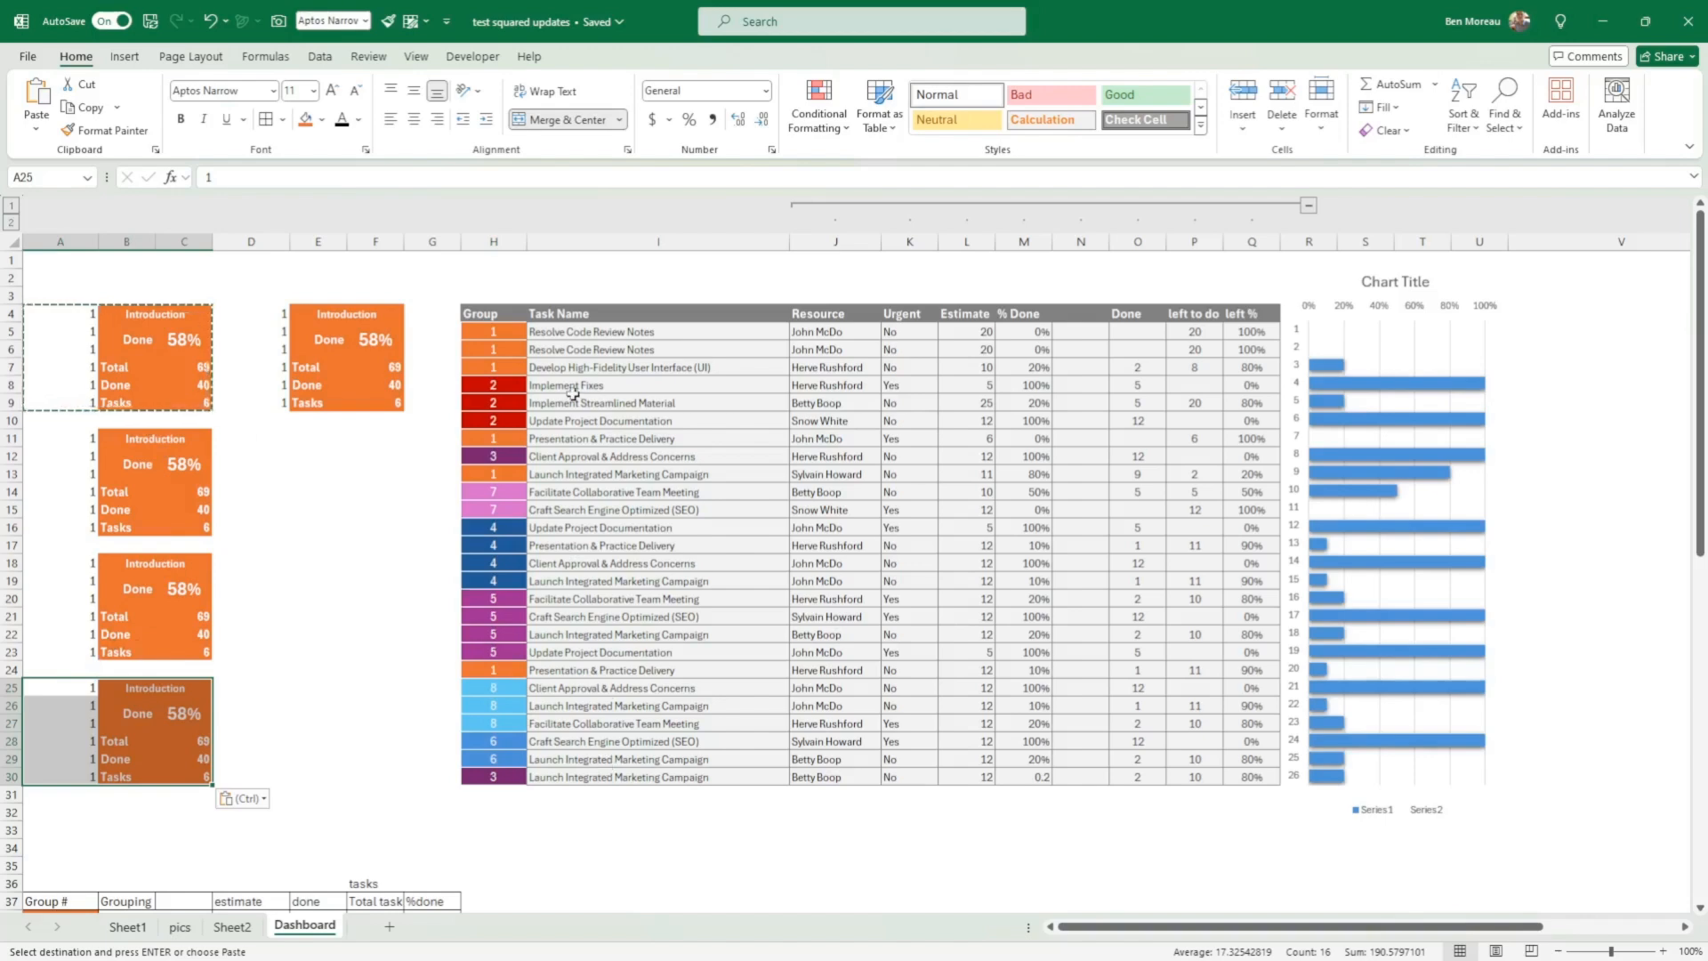
Step: Complete the second column of cards by pasting copies at D11, D18 and D25
click(563, 334)
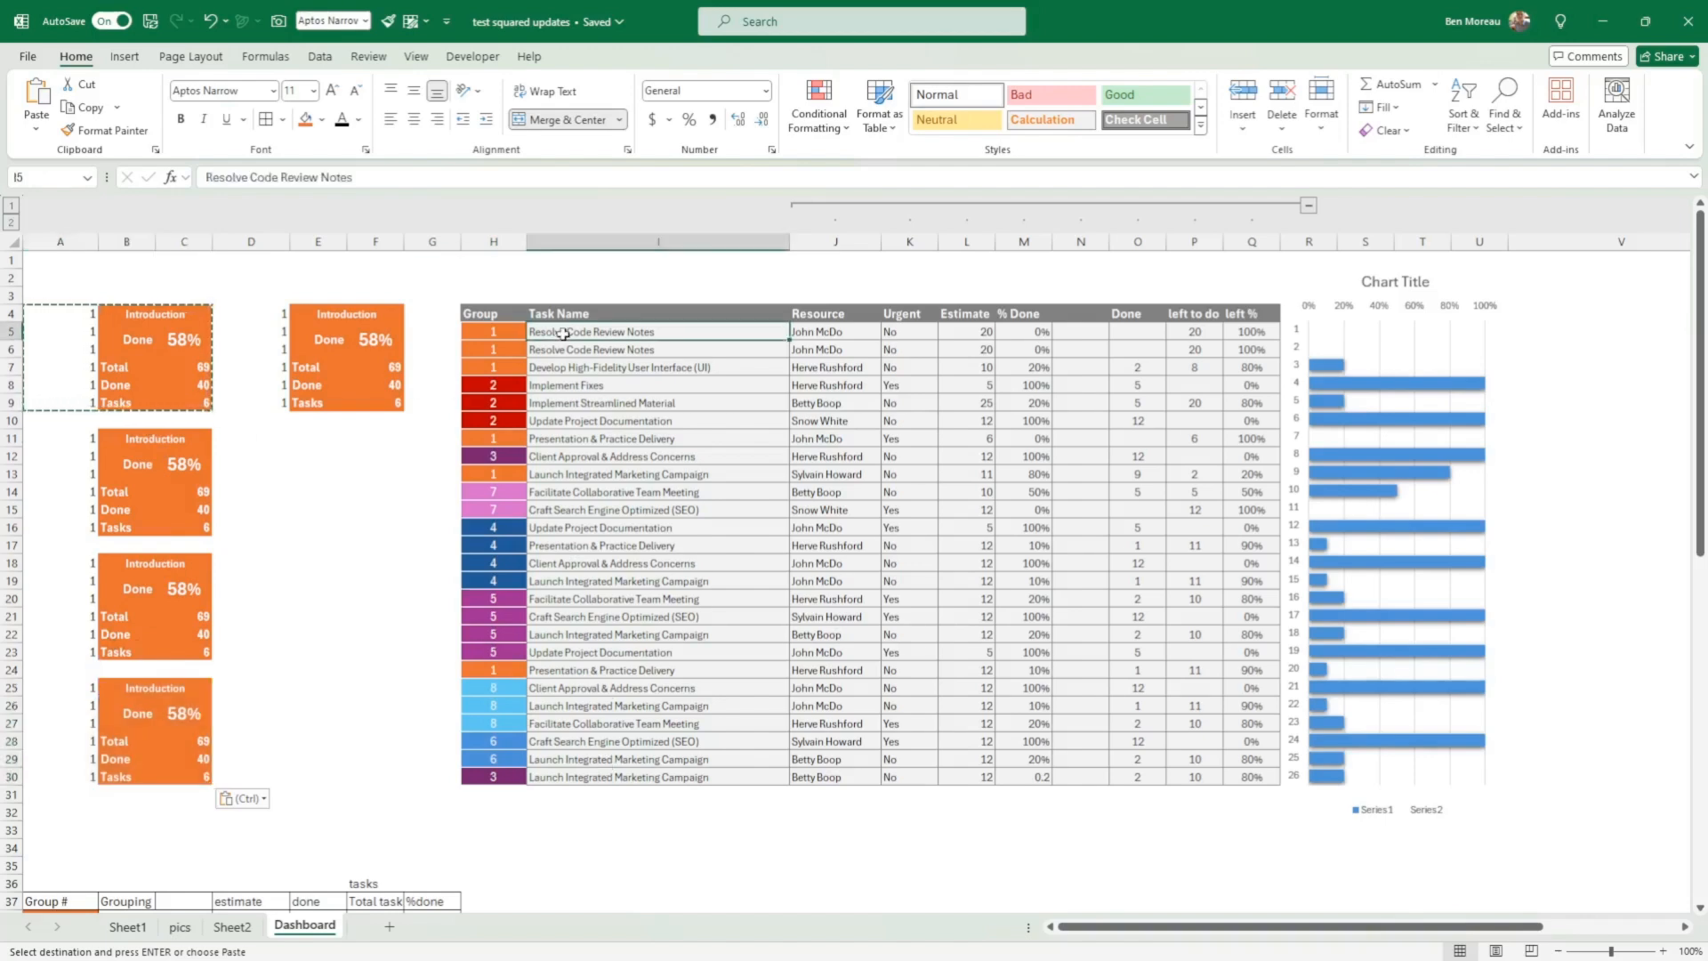
click(283, 434)
key(ctrl+v)
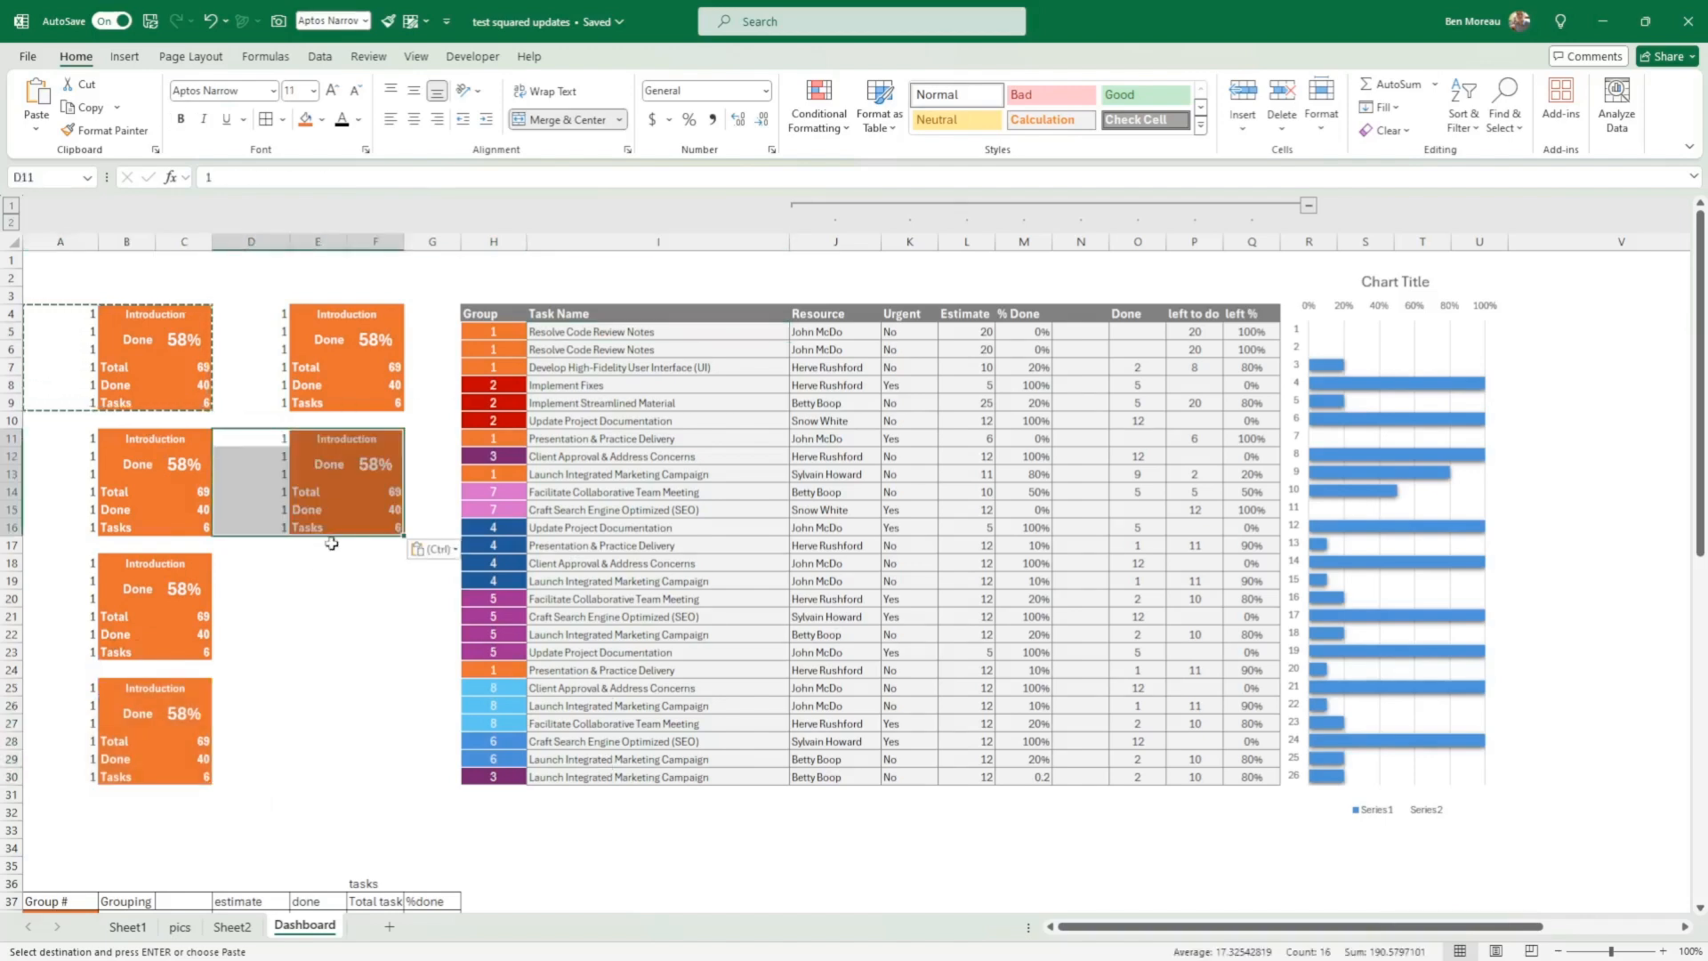
click(277, 563)
key(ctrl+v)
click(259, 682)
key(ctrl+v)
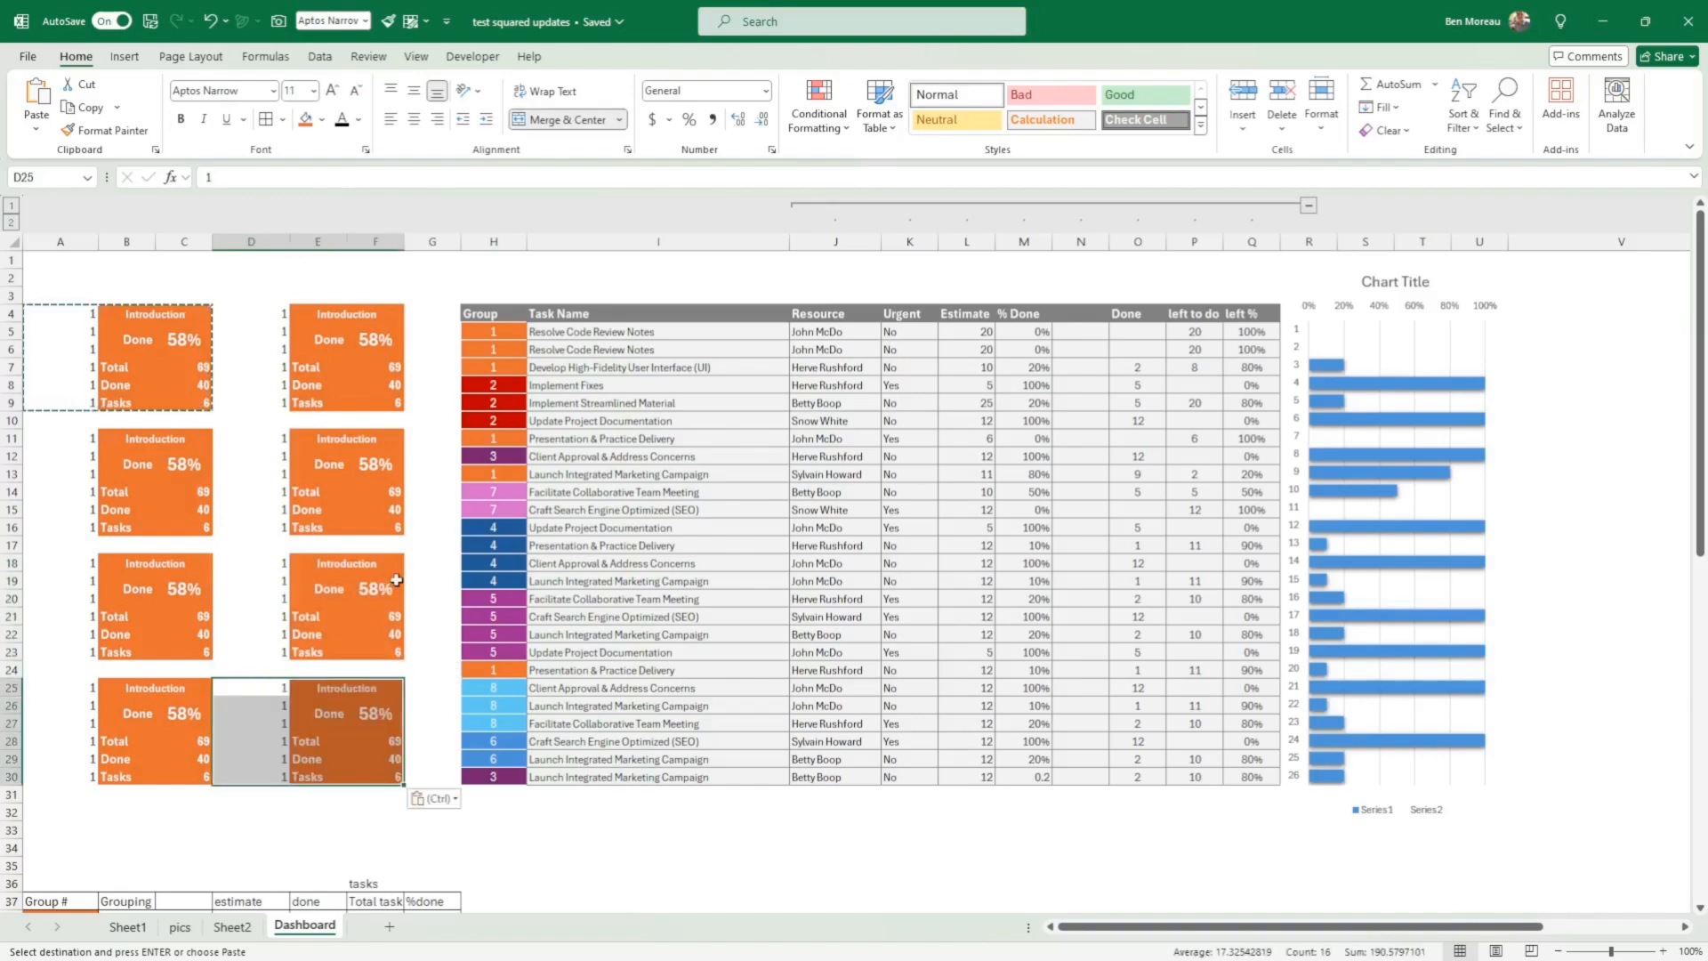
Step: Paste two trial copies of the card in the empty area below the task table, at I39 and M42
scroll(442, 583, down, 11)
click(552, 561)
scroll(707, 472, up, 2)
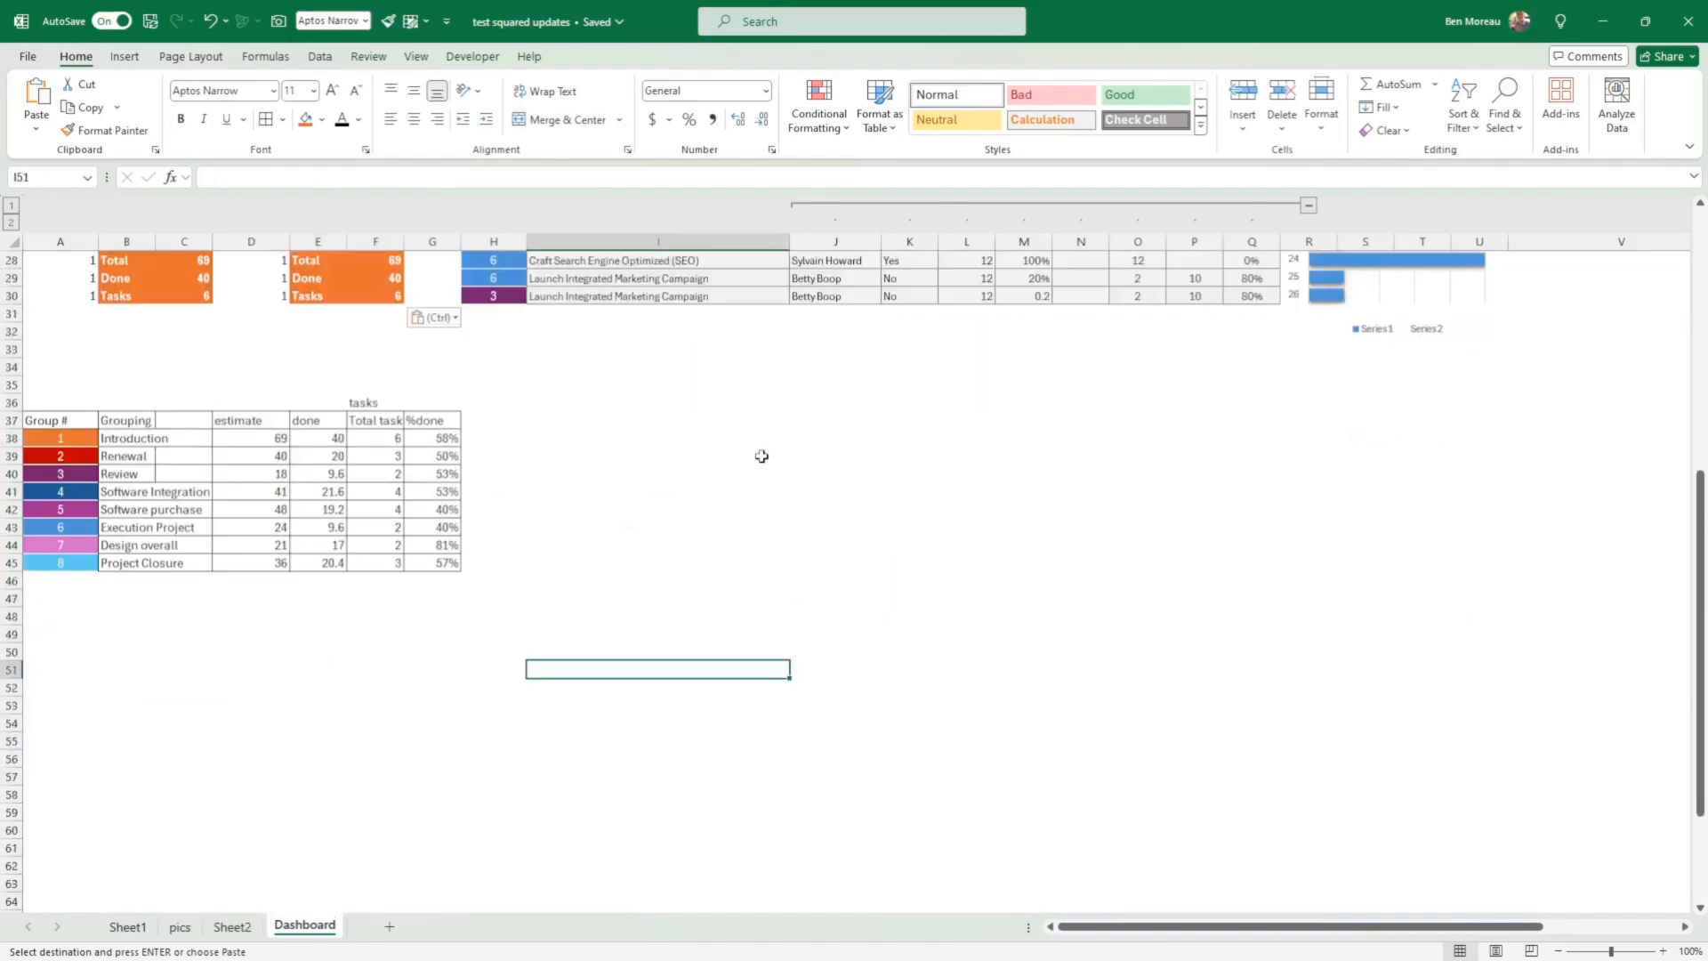
click(772, 454)
key(ctrl)
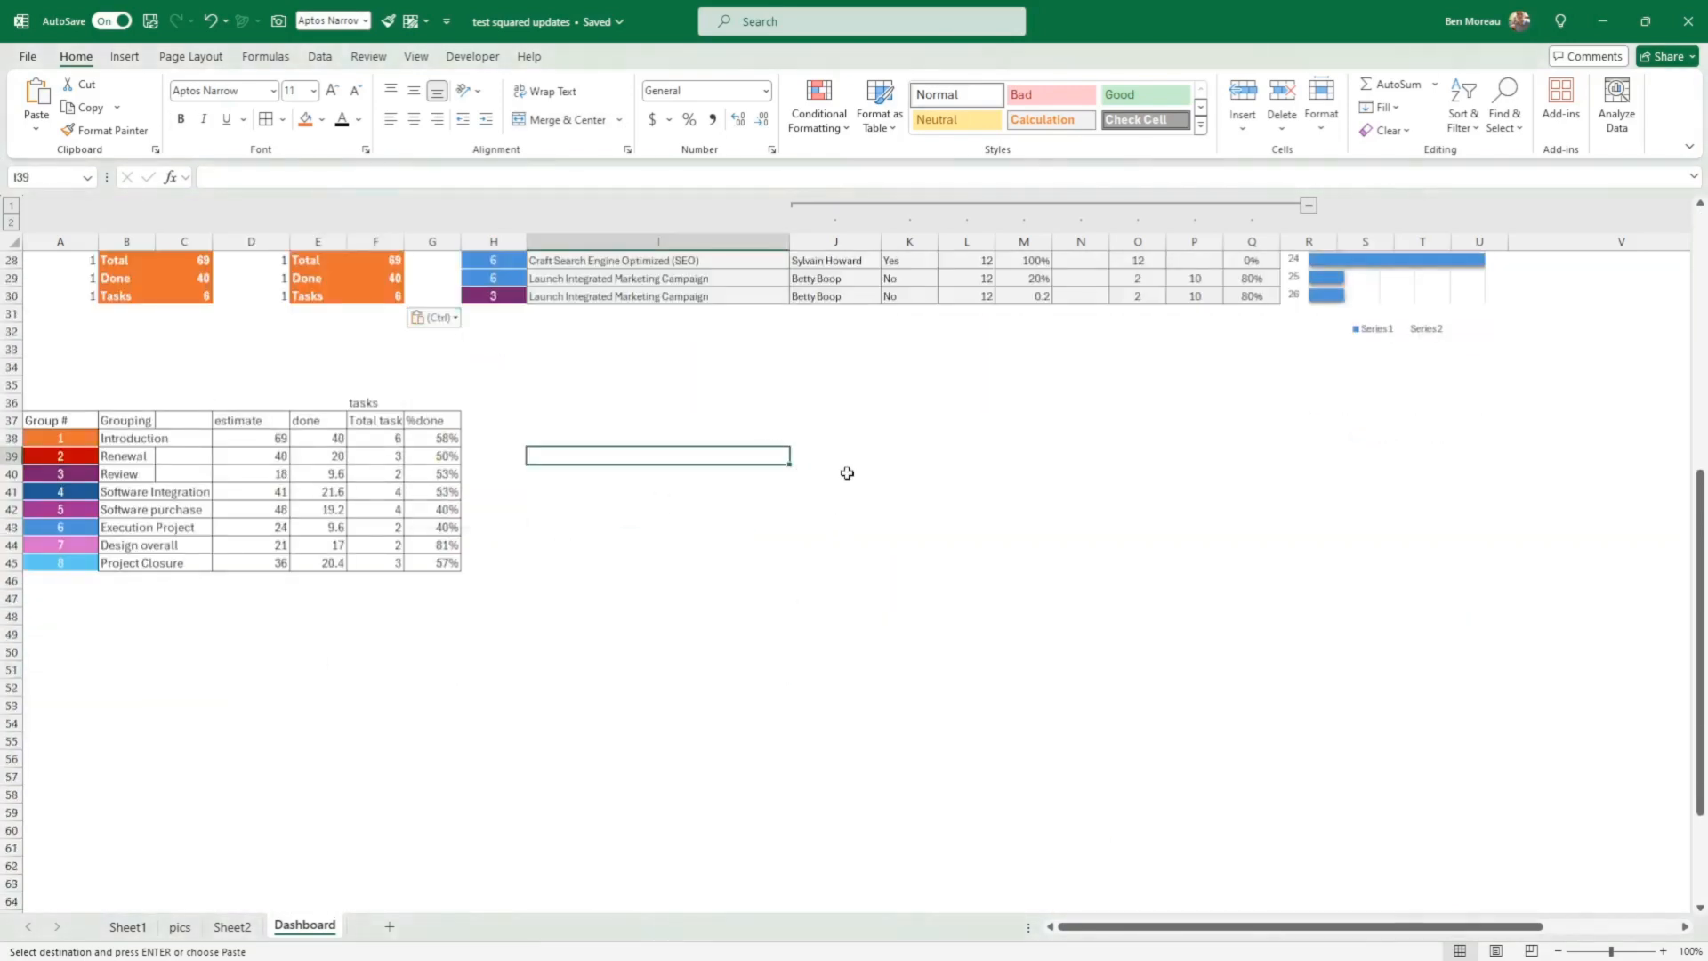
key(ctrl+v)
click(1023, 505)
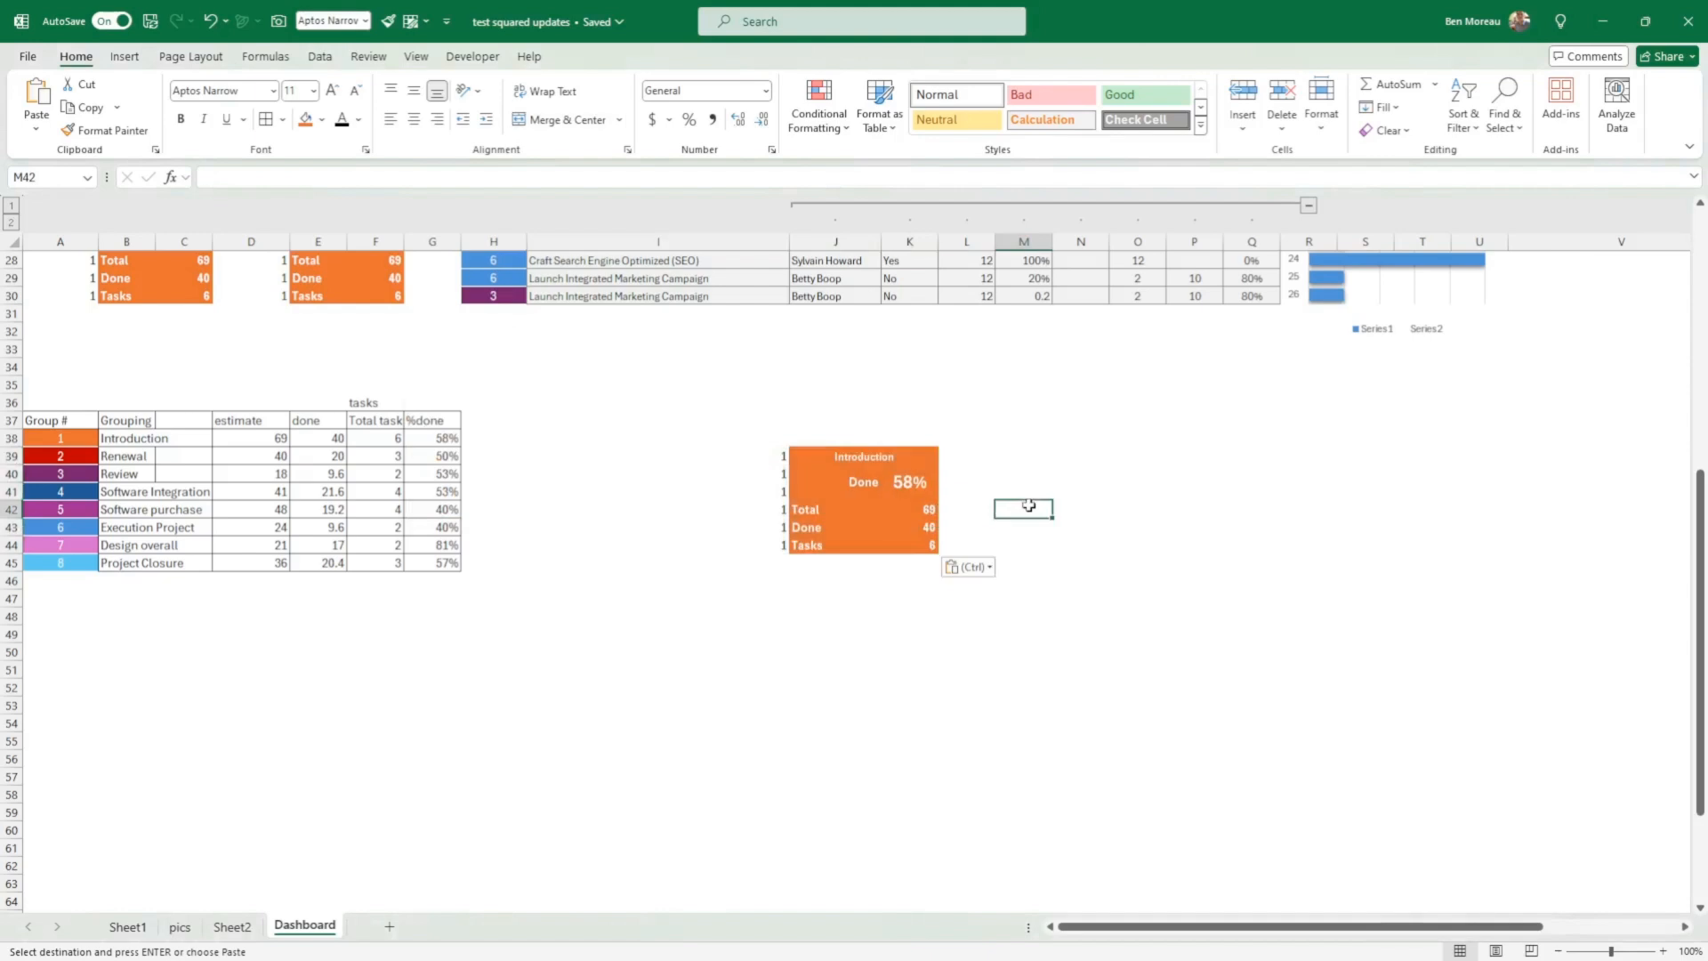
key(ctrl+v)
Step: Unmerge and clear the trial cards in I36:P50, and overwrite their orange fill with blank cells from I37
click(772, 401)
drag(773, 401, 1222, 658)
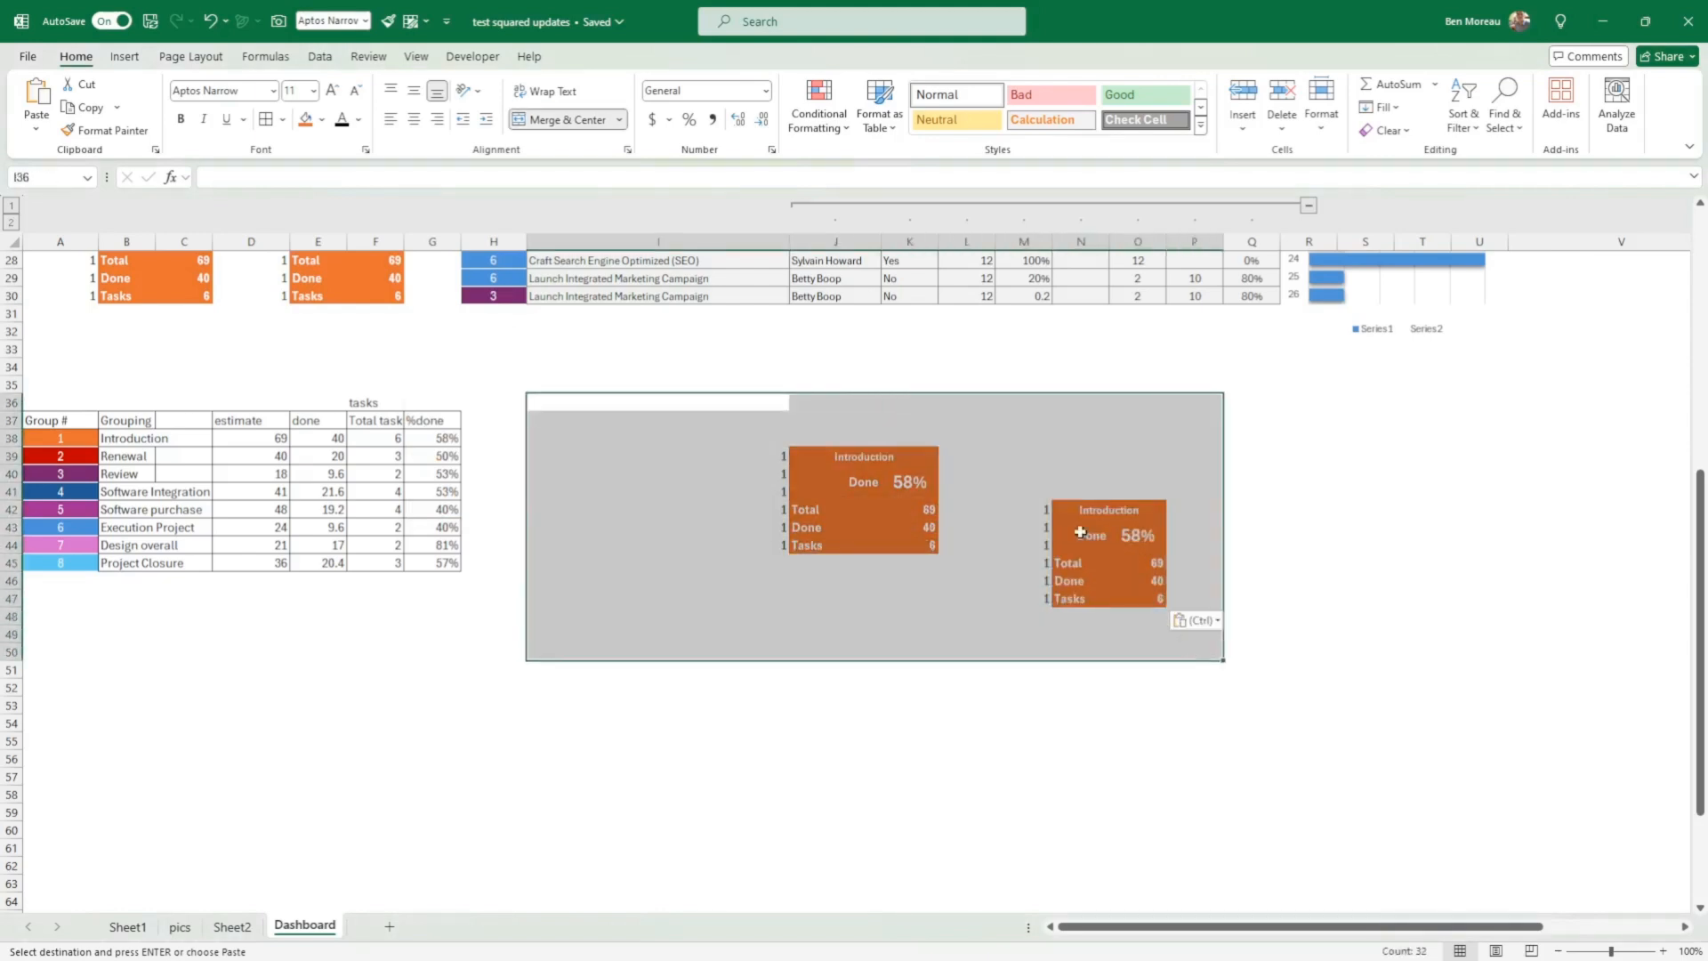
click(566, 119)
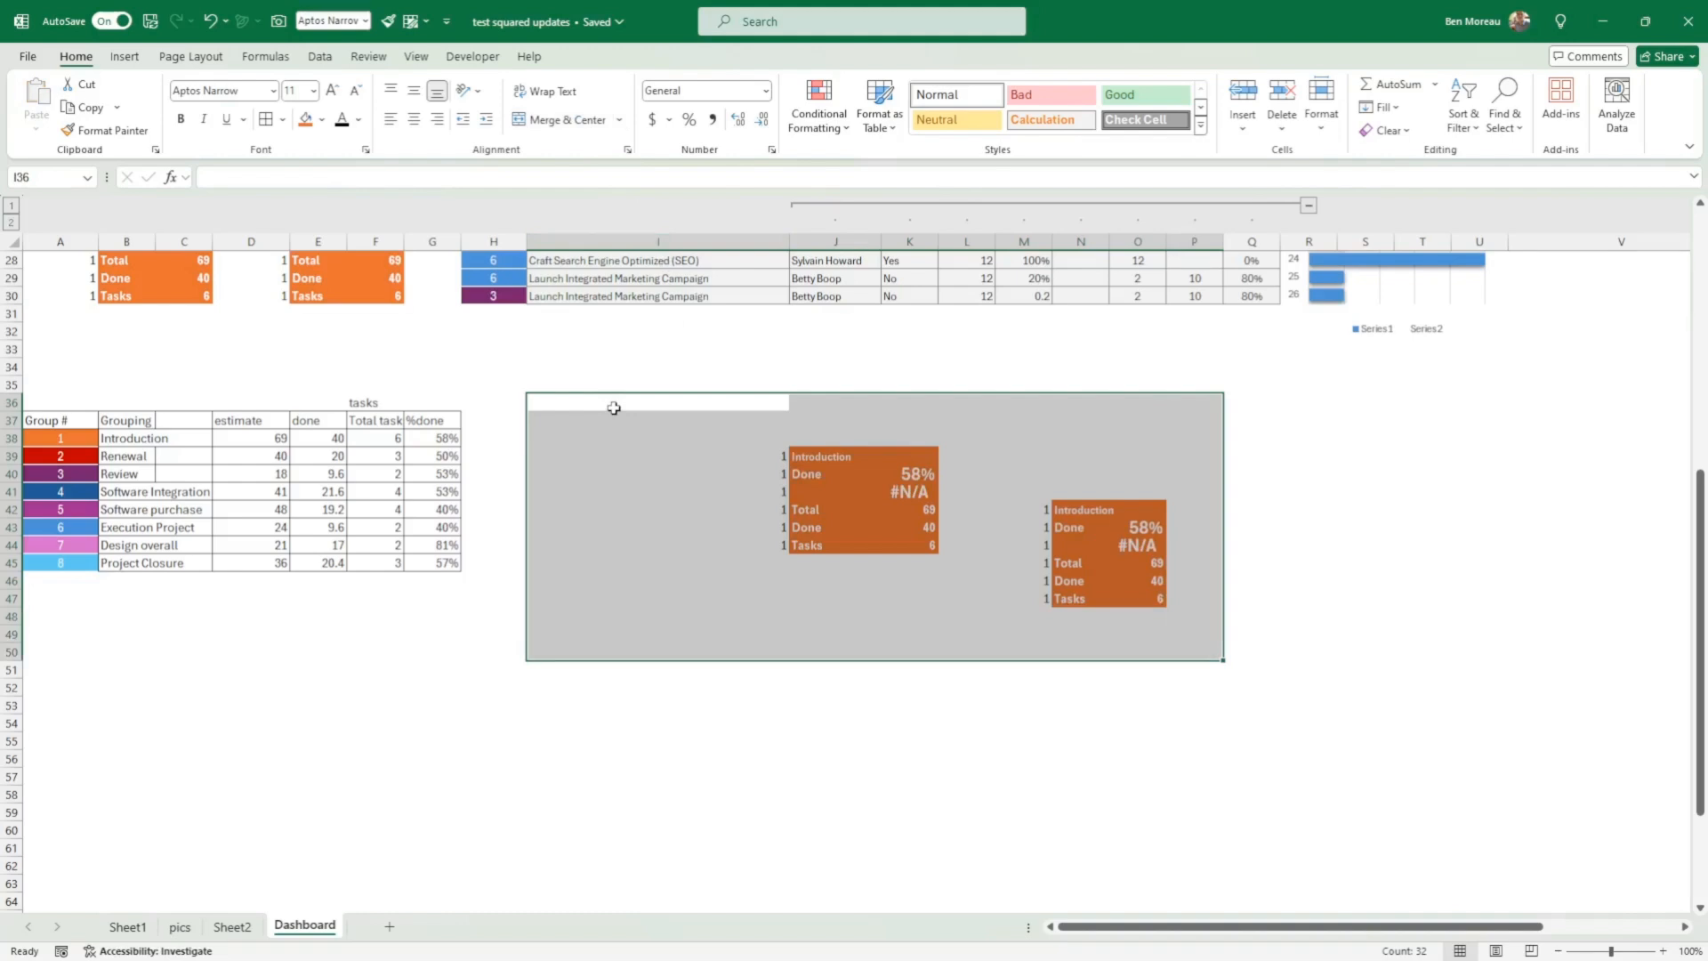
key(Delete)
scroll(614, 407, up, 3)
click(666, 579)
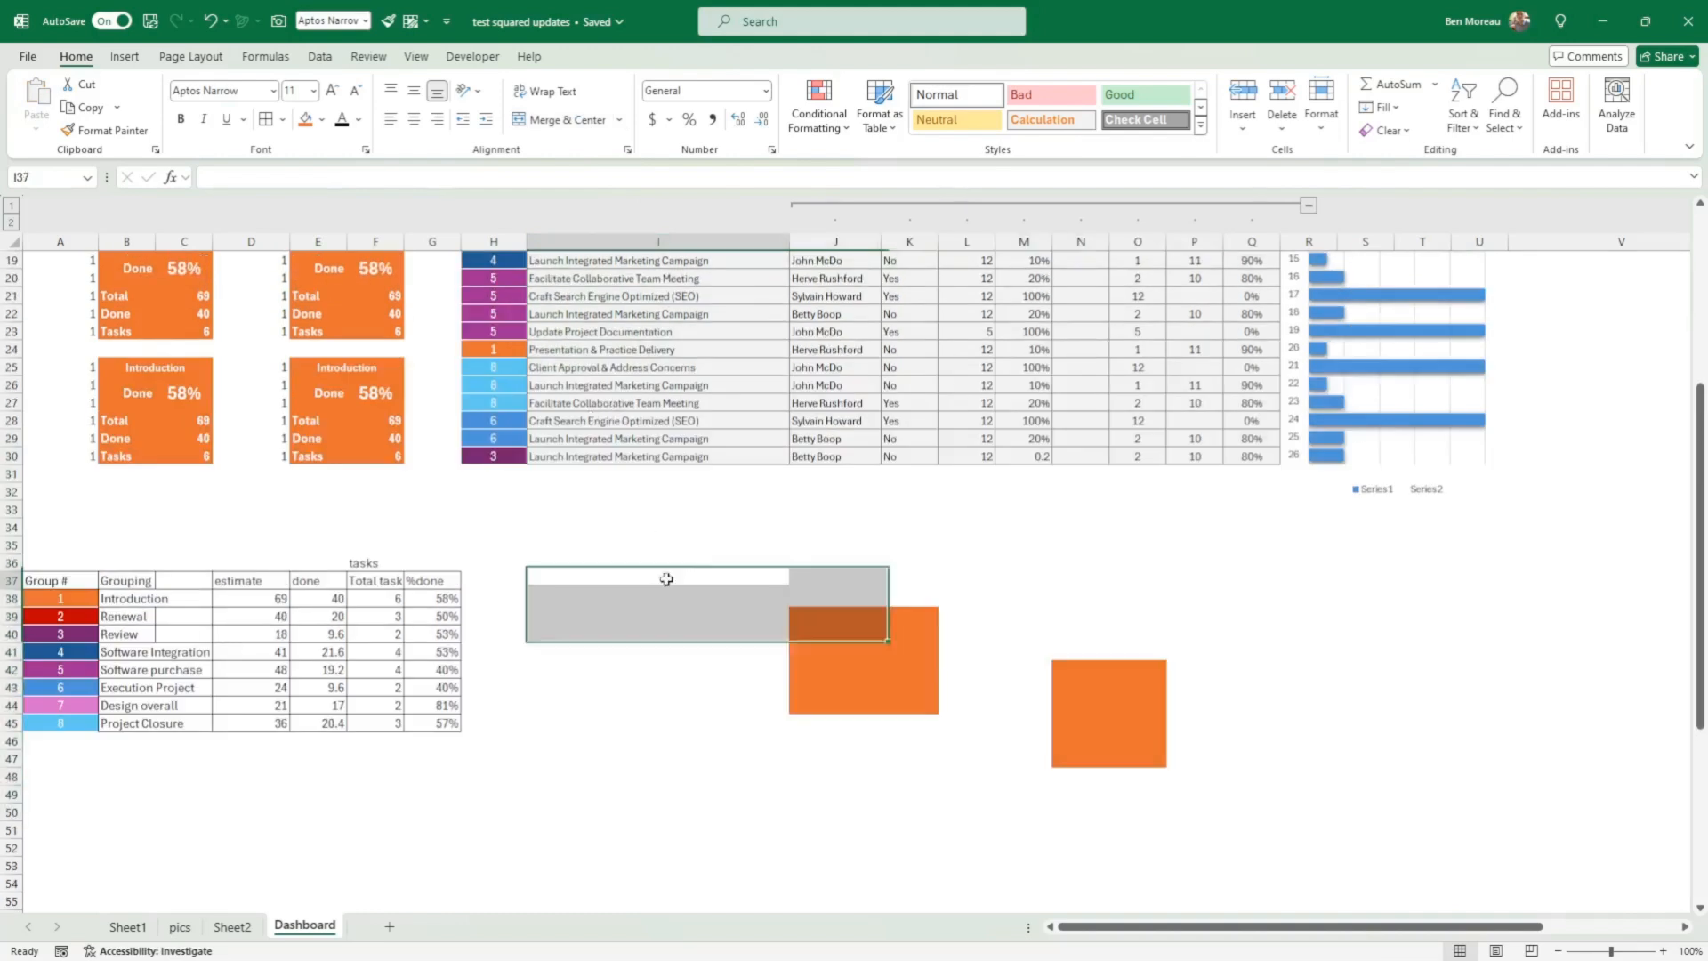
drag(666, 579, 1279, 763)
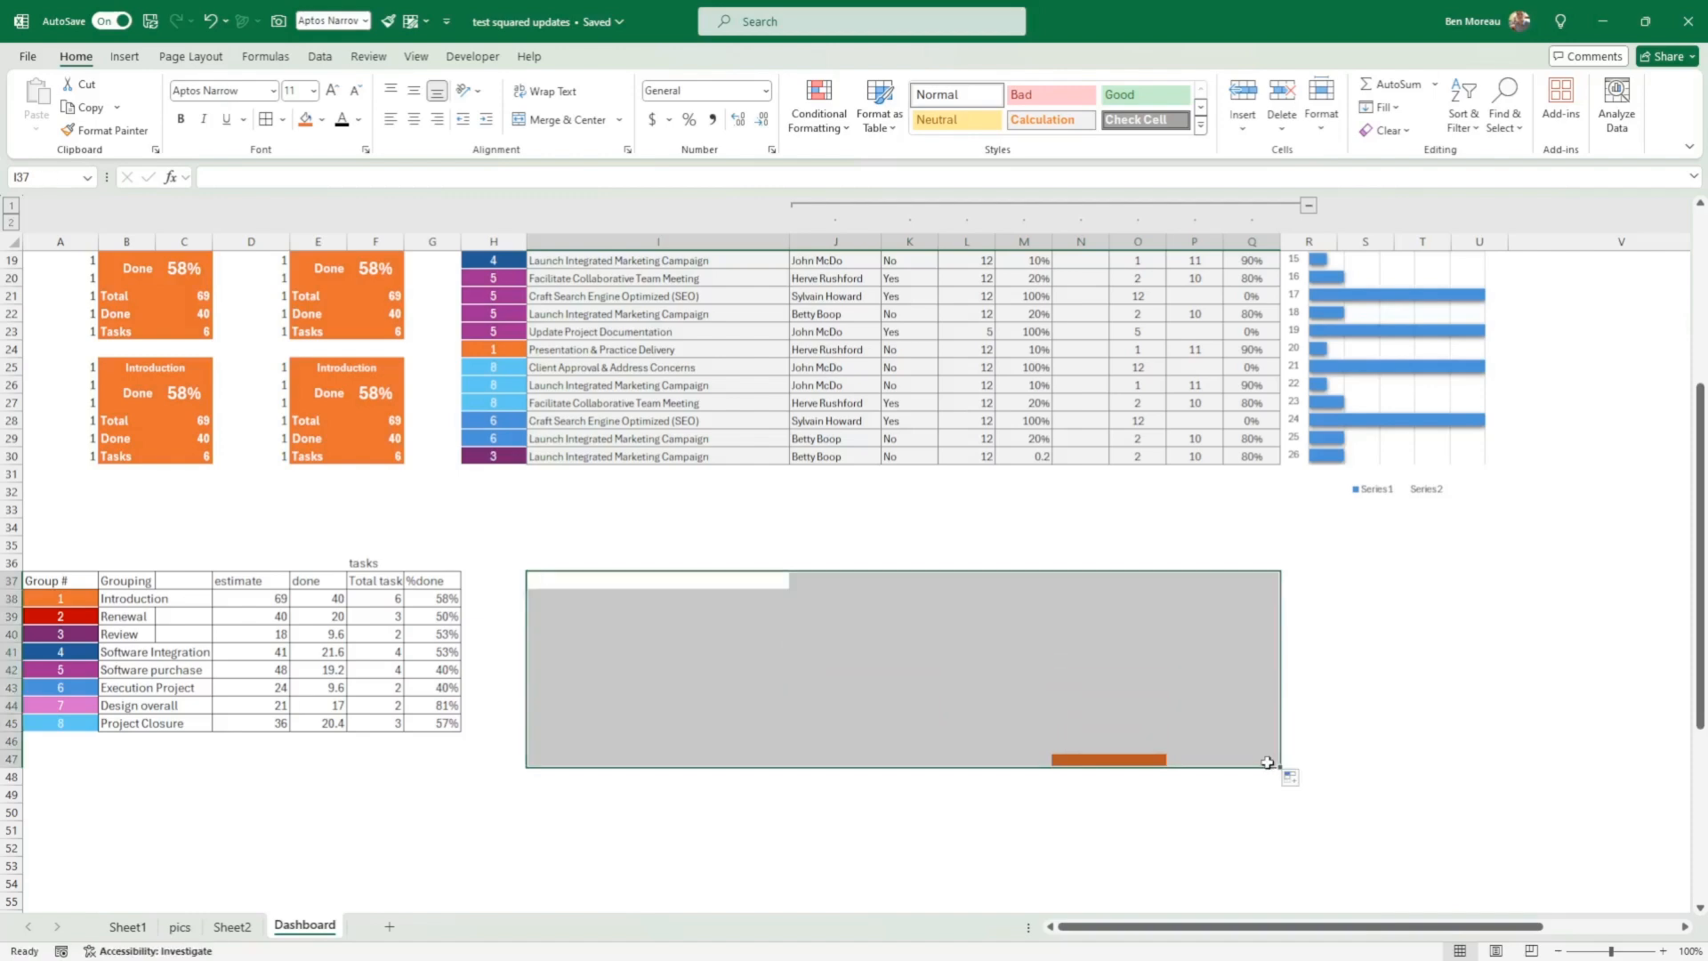
Step: Group columns J to Q, from Resource to left %, in the column outline
scroll(596, 600, up, 6)
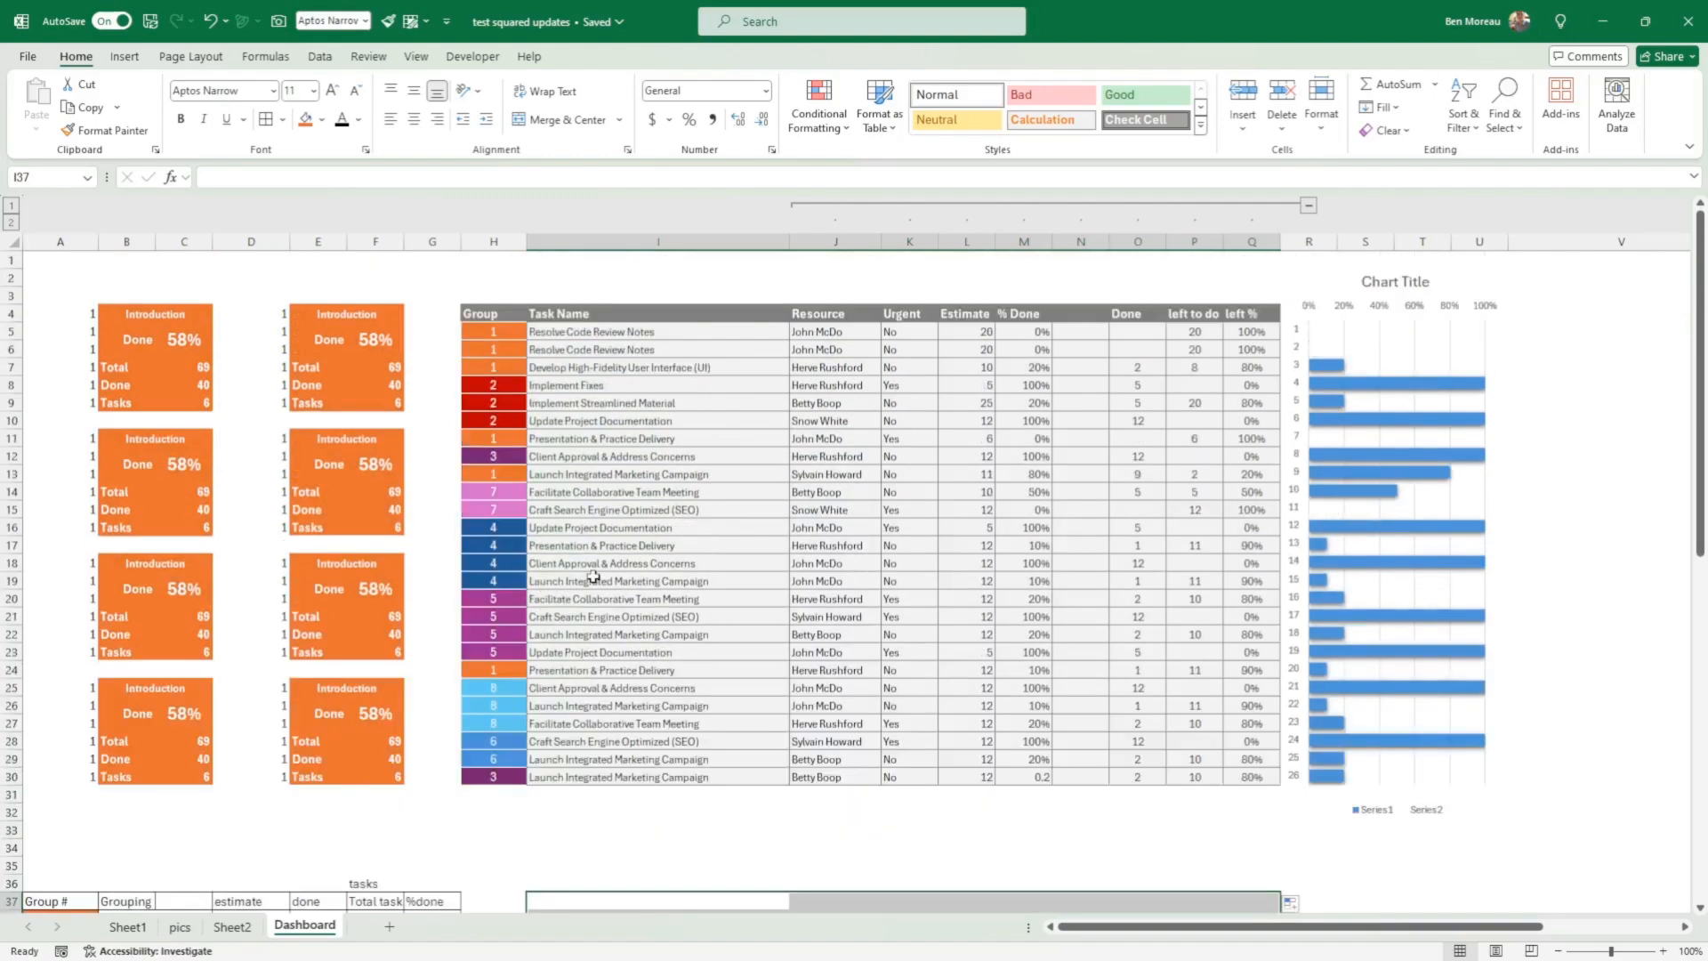
click(1074, 294)
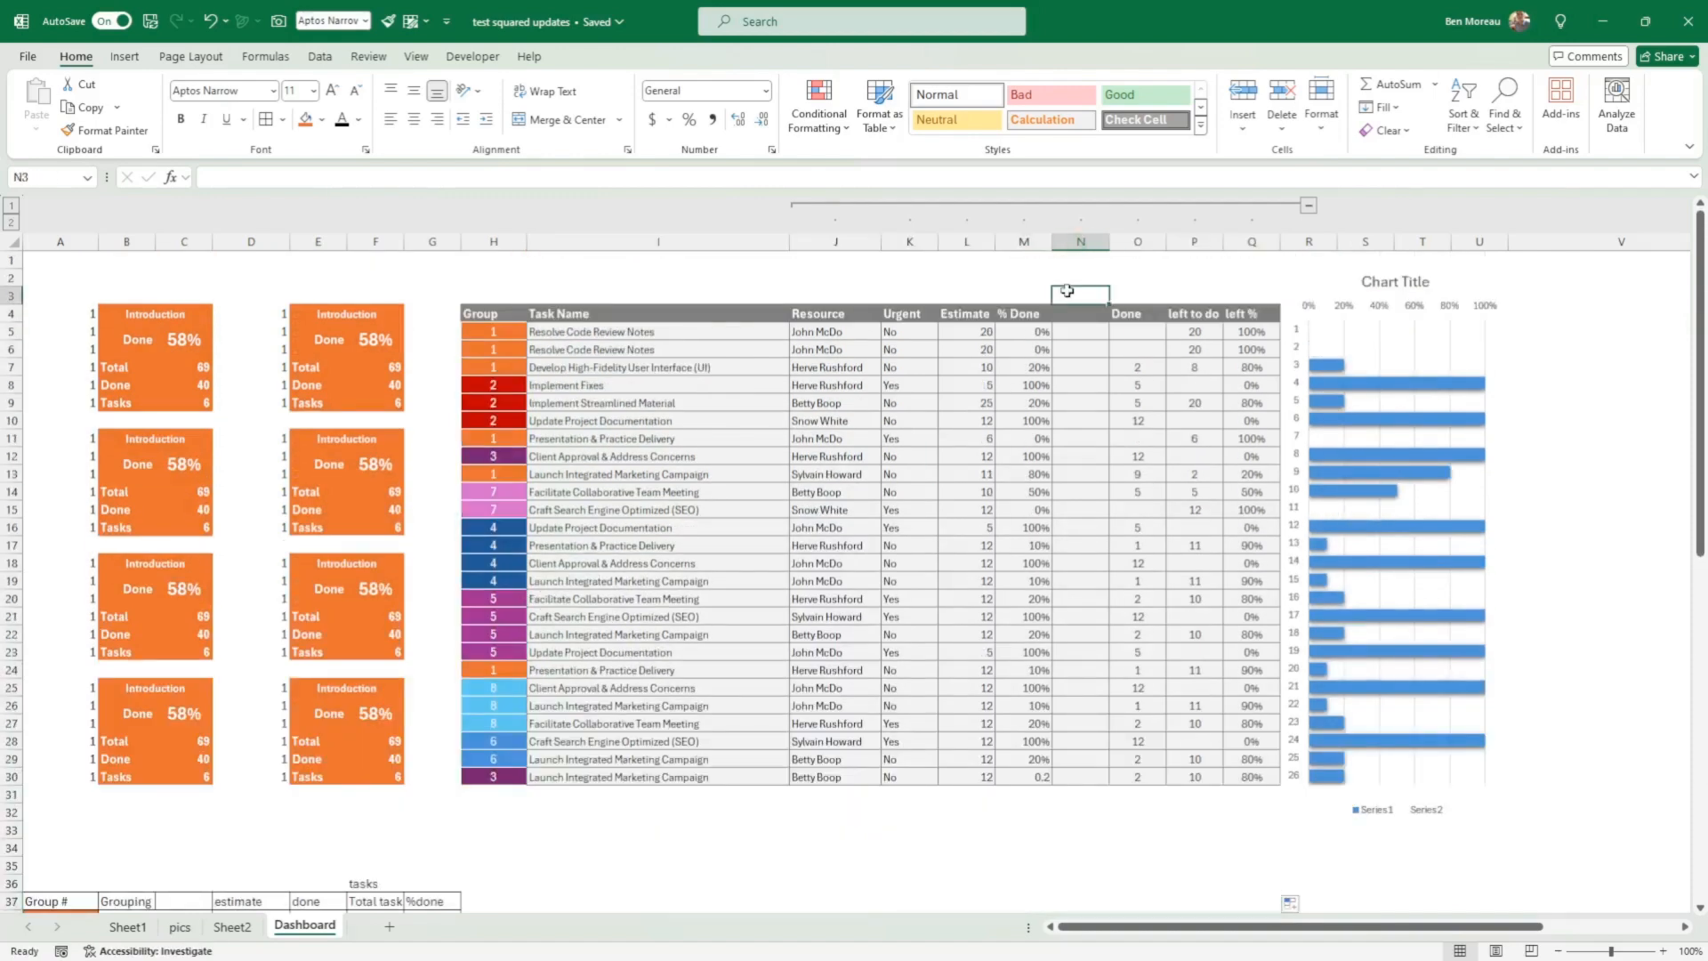
click(819, 243)
drag(818, 243, 1254, 243)
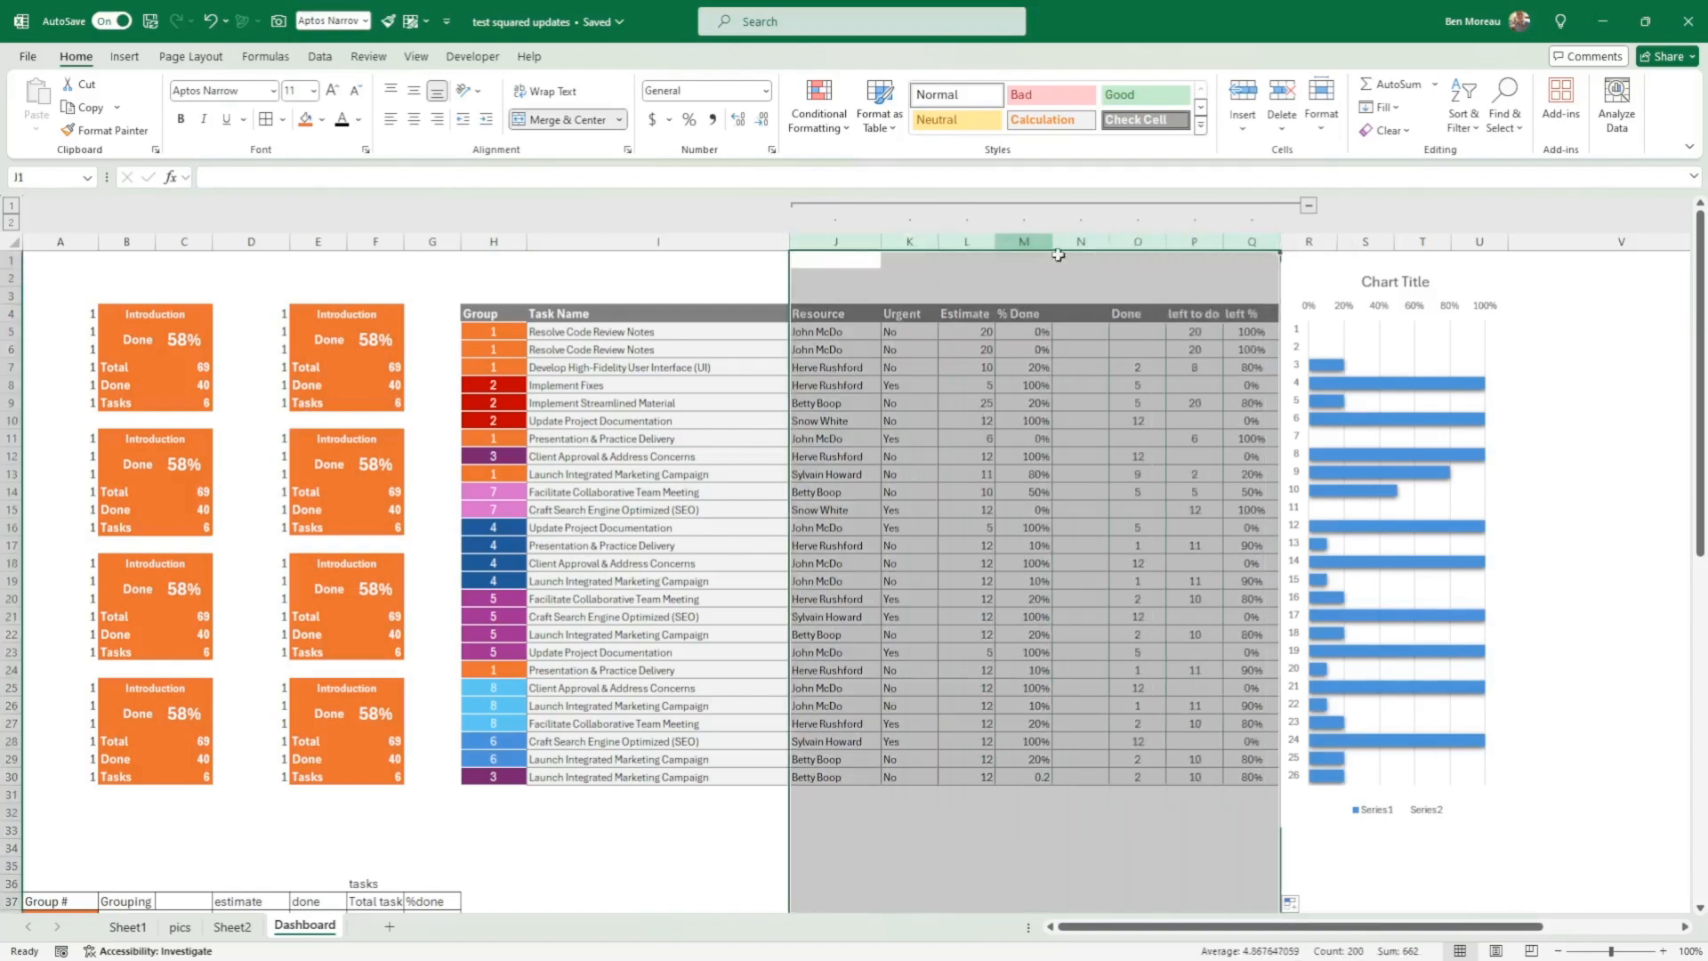
click(325, 59)
click(1492, 103)
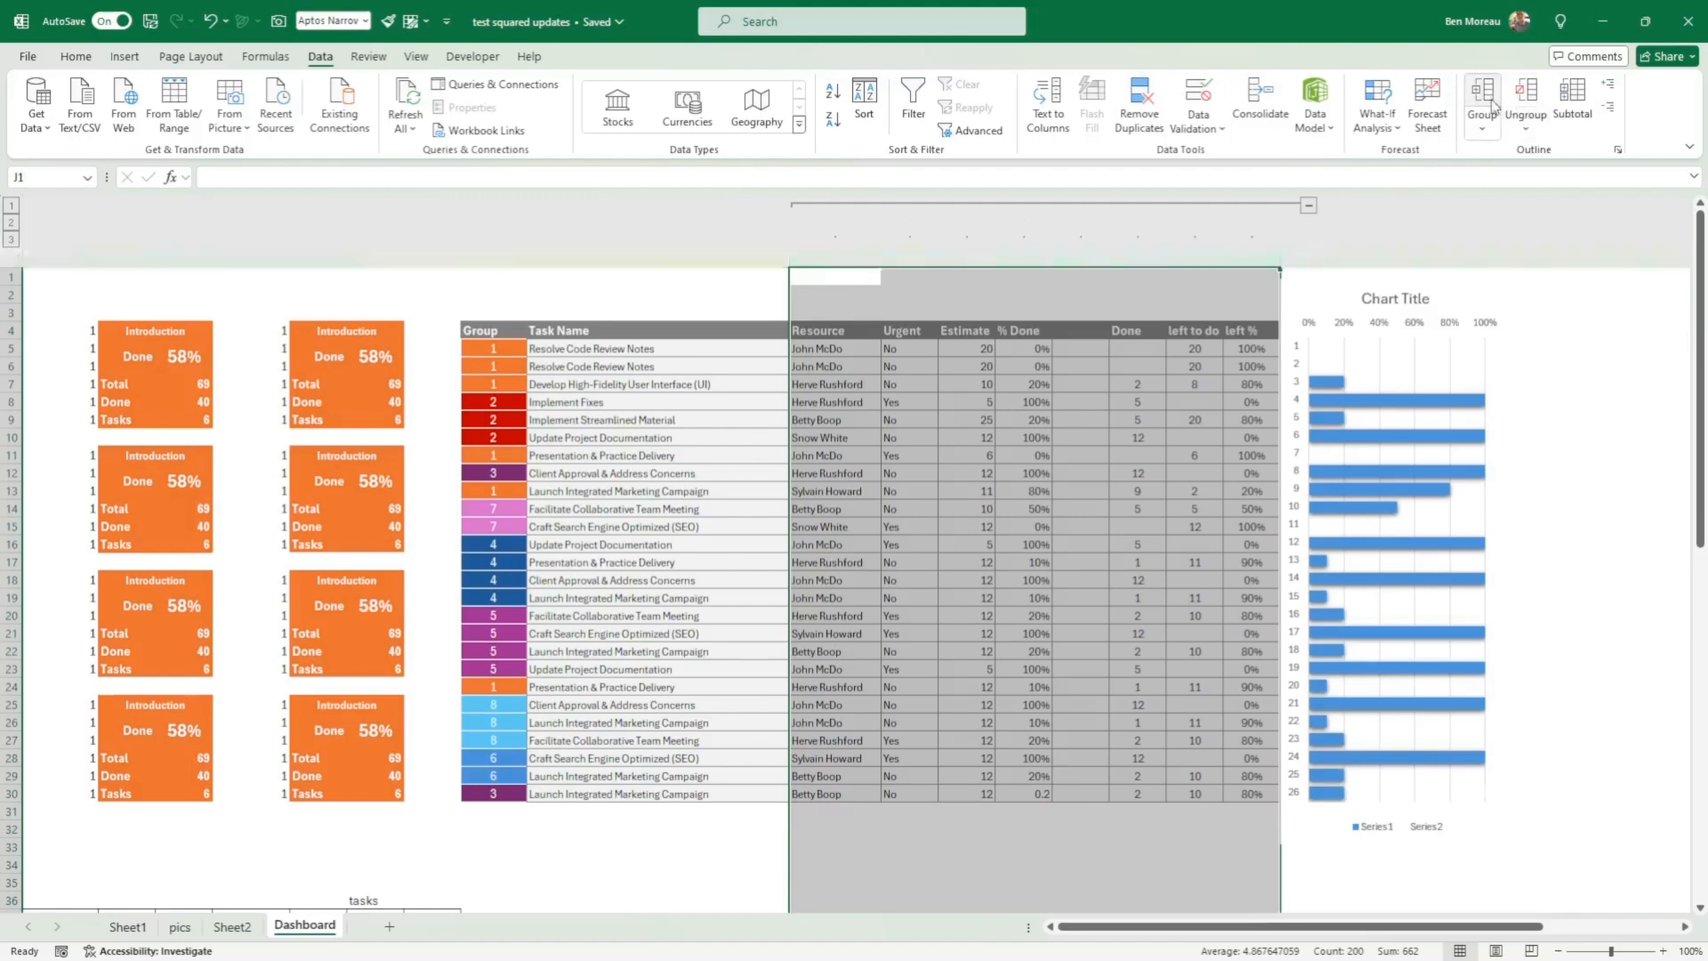
Step: Collapse the grouped columns J to Q so the chart sits beside the task names
click(1309, 208)
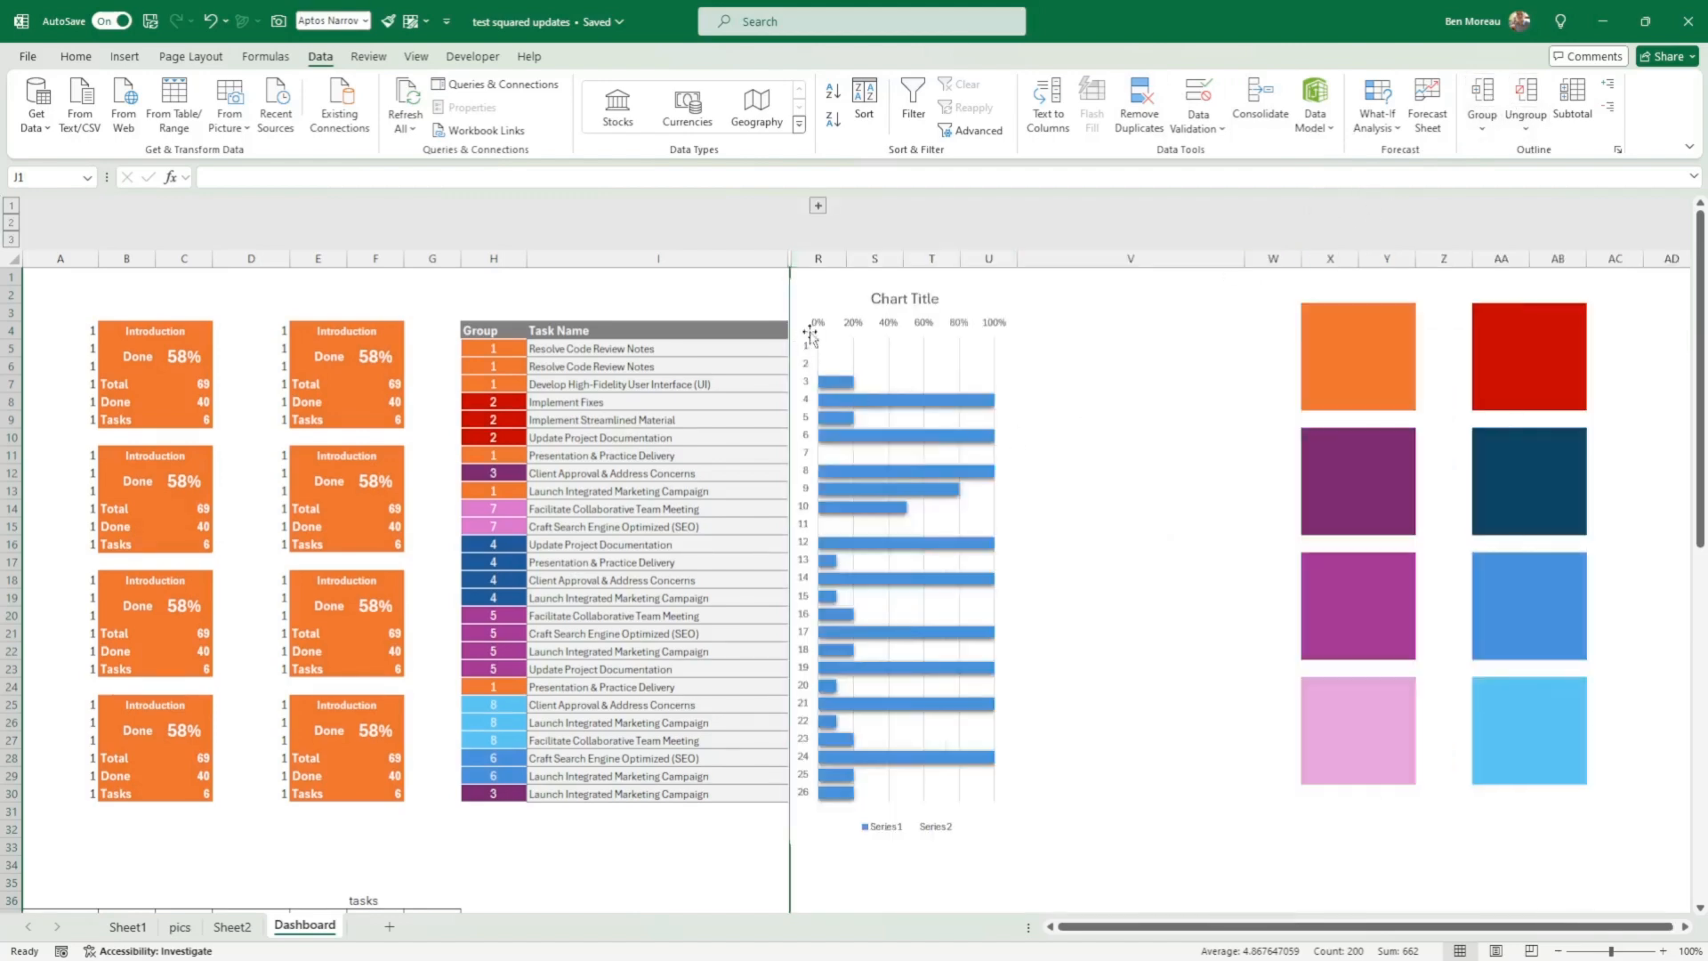
click(748, 294)
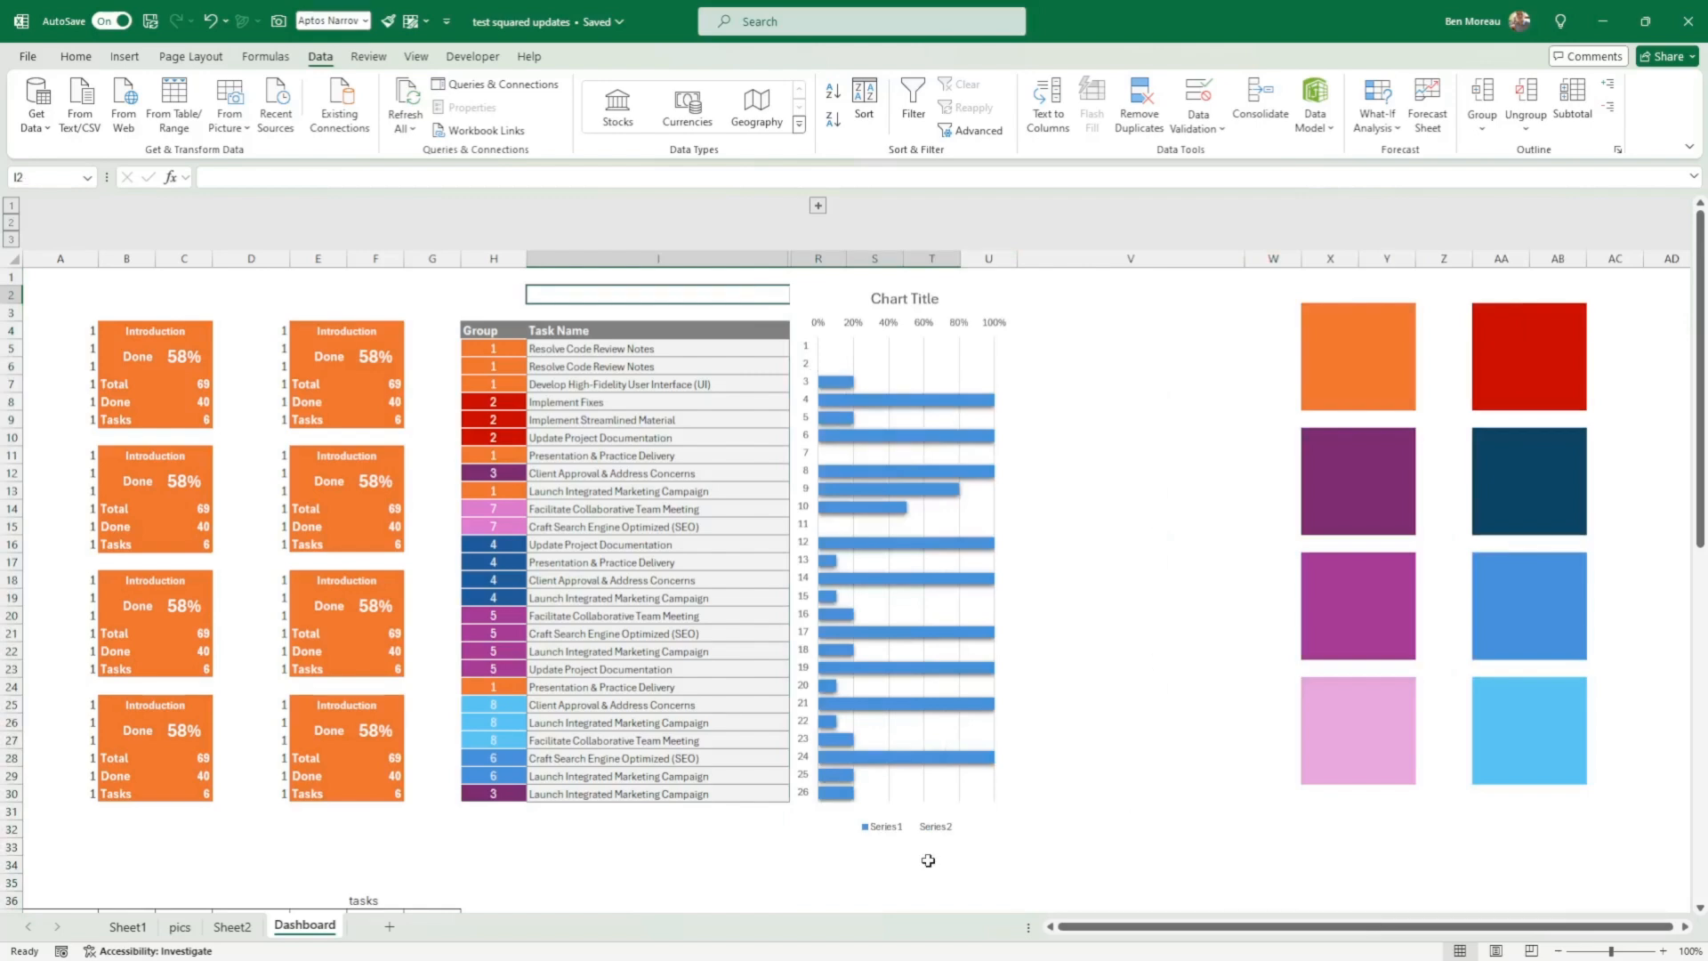
Step: Delete the progress chart's legend and shorten the chart so its bars line up with the task rows
click(894, 827)
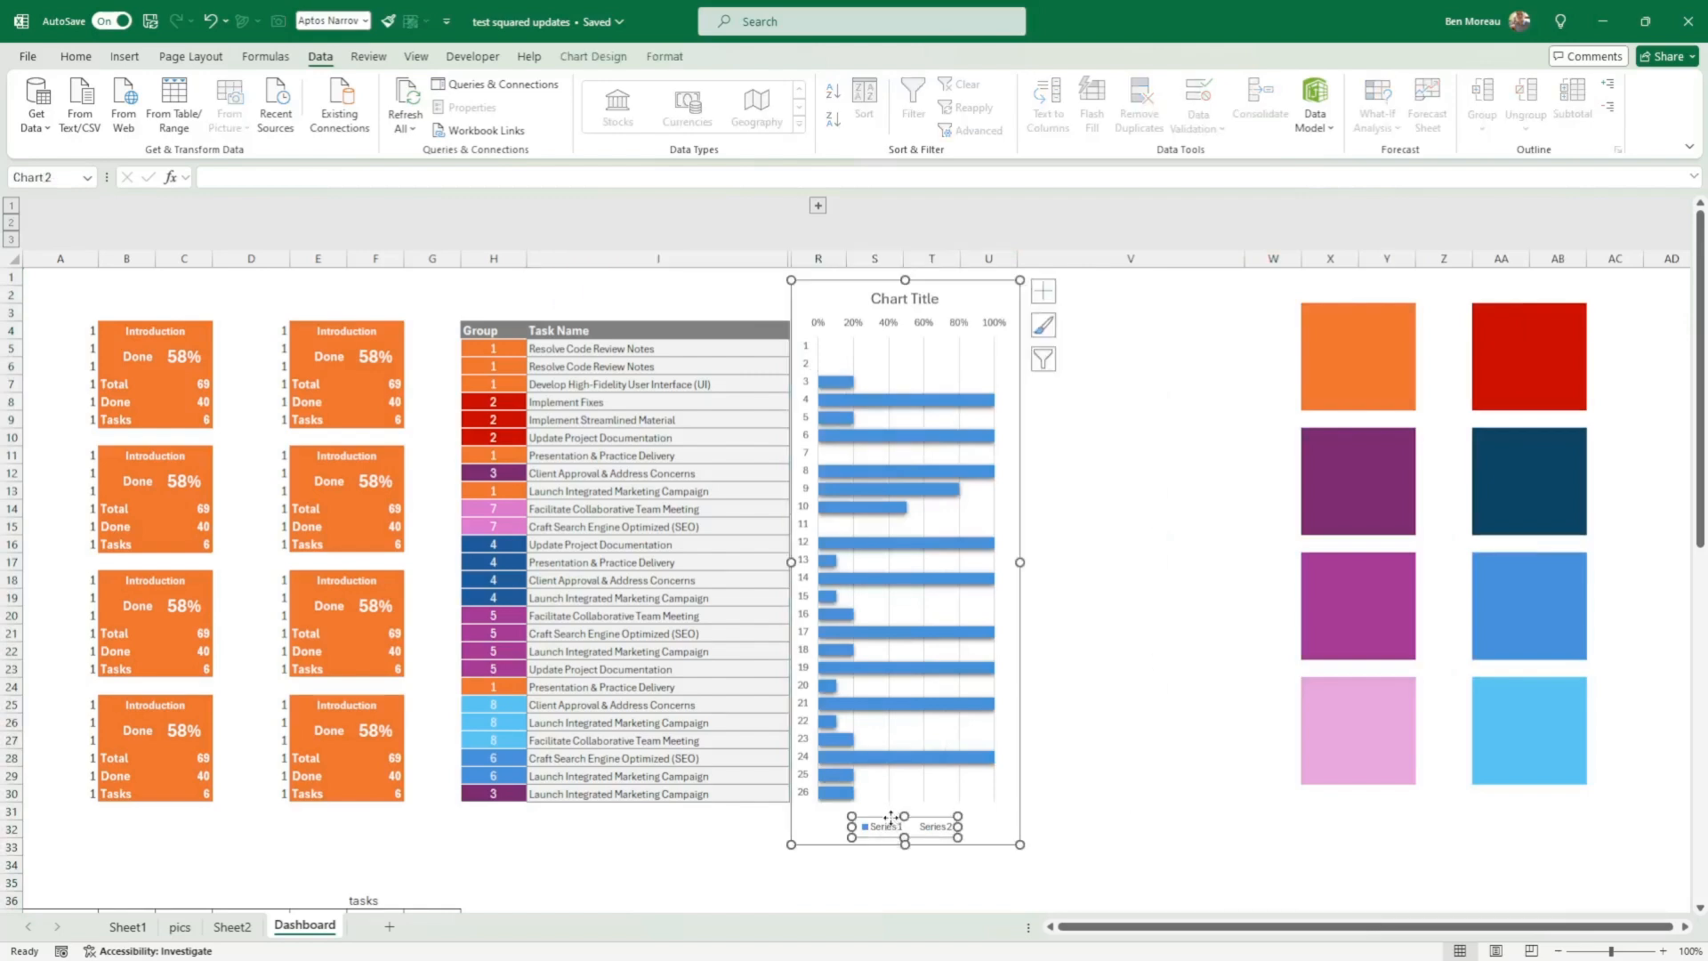
key(Delete)
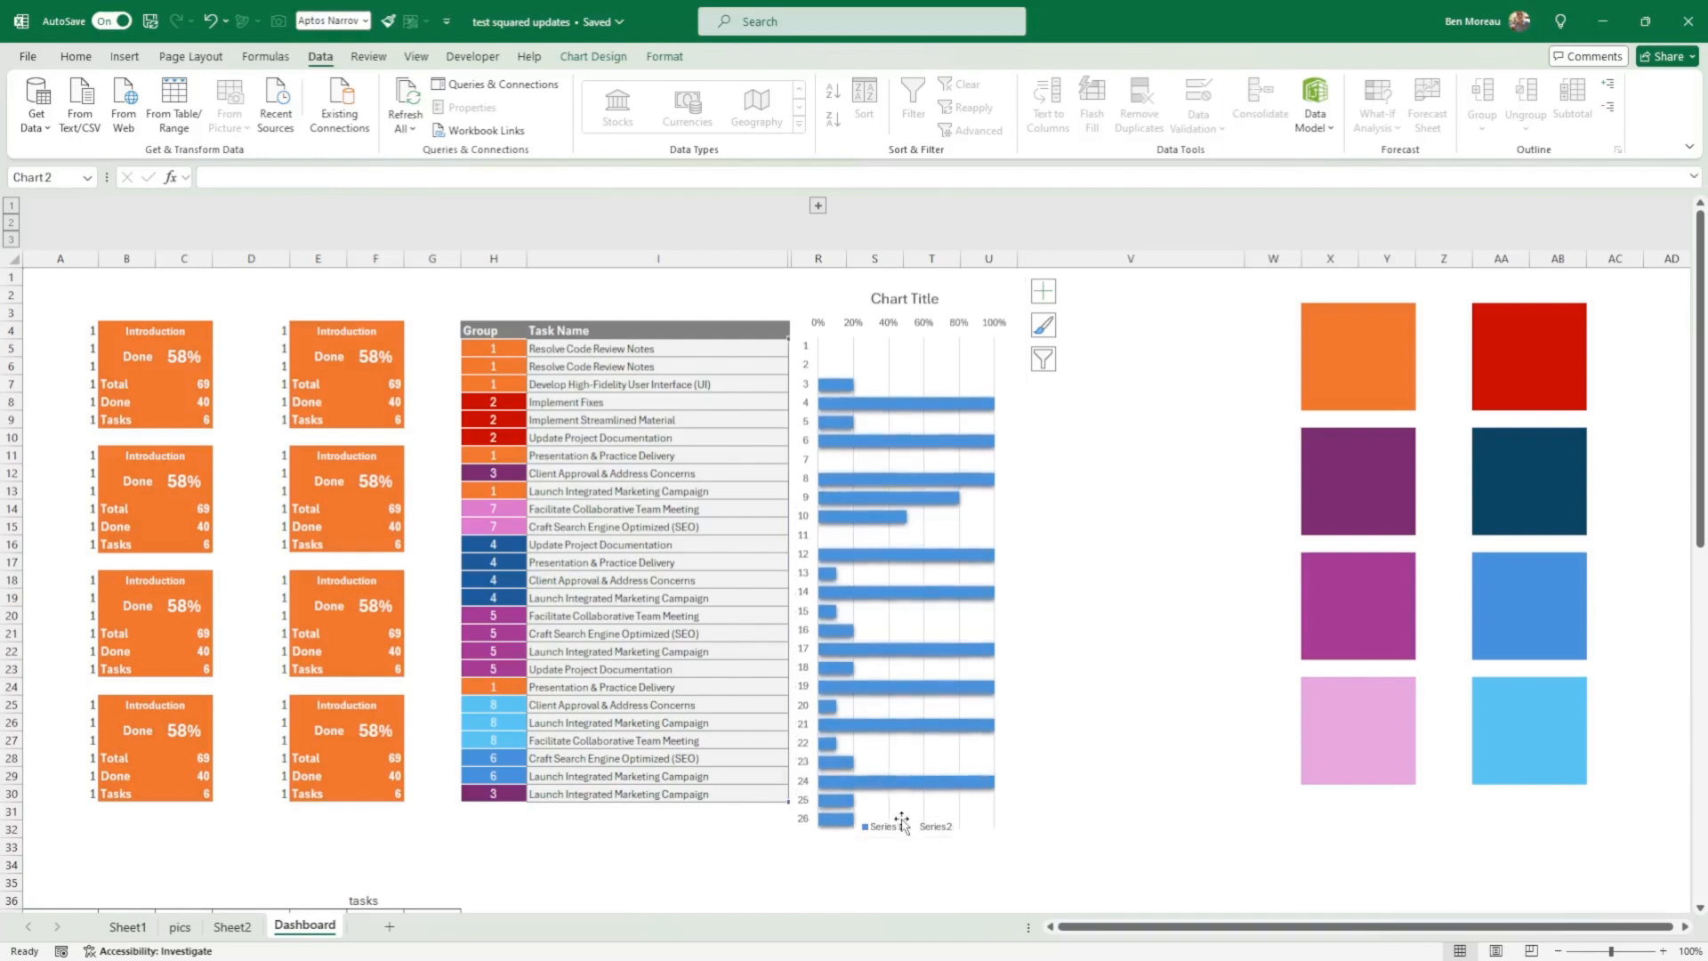
drag(902, 844, 904, 819)
click(766, 822)
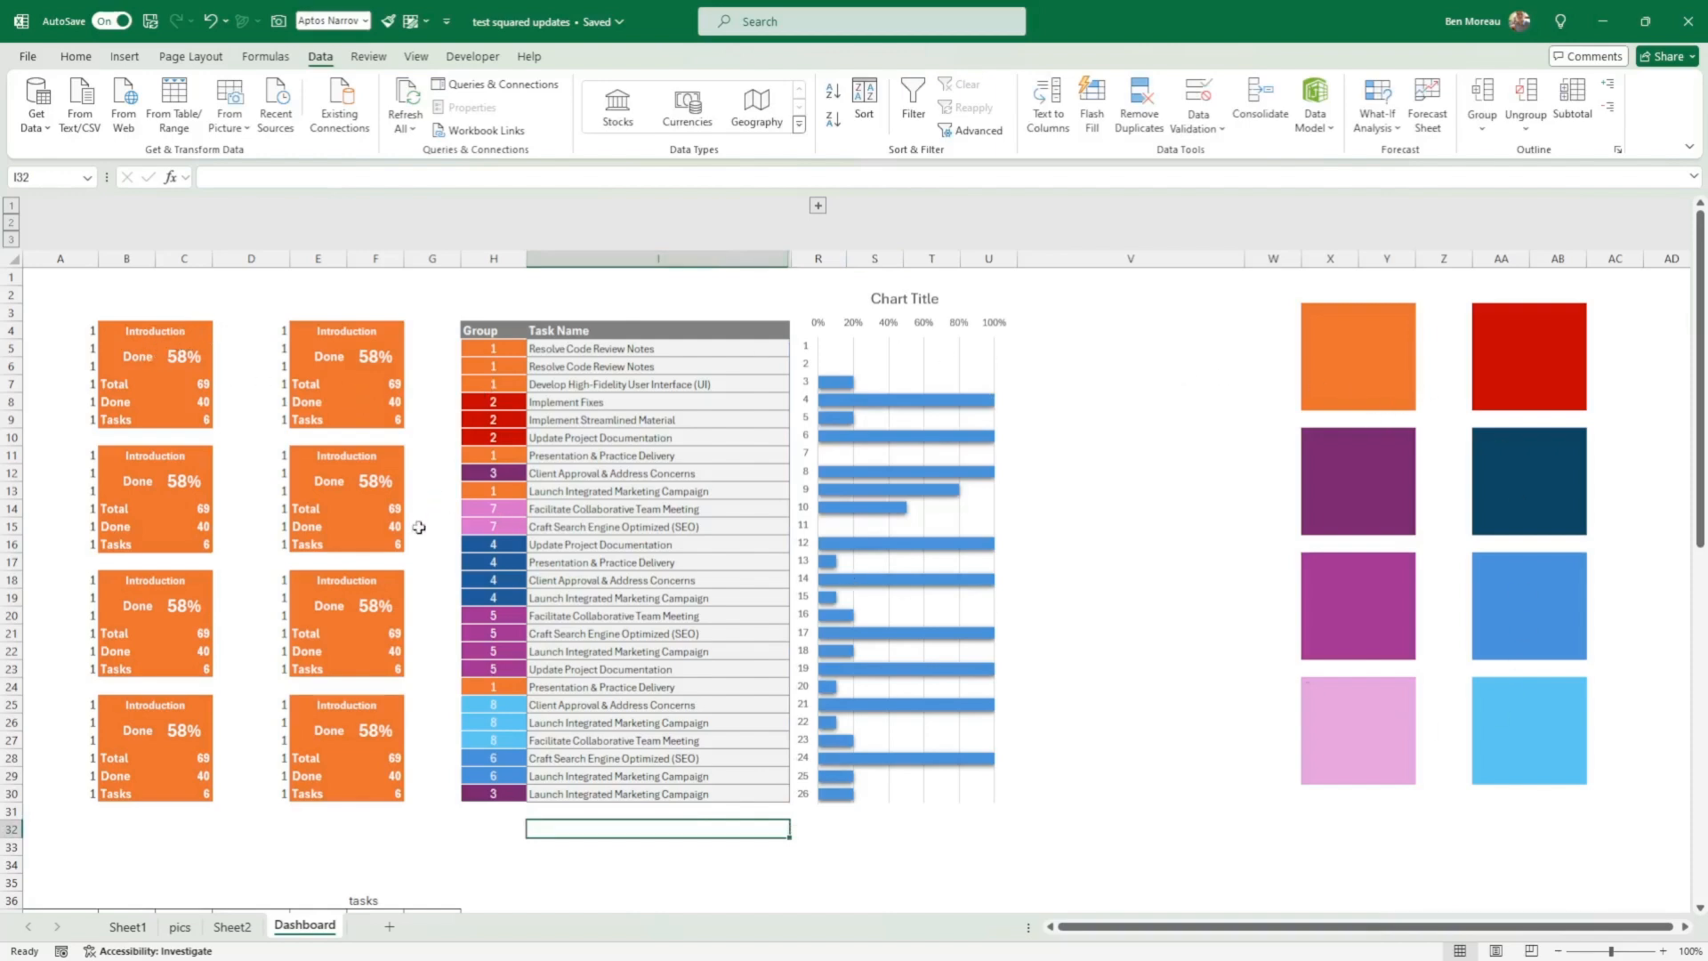
Step: Set the helper number in D4 to 2 for the second card in the top row
scroll(419, 529, down, 1)
scroll(419, 528, up, 1)
click(282, 331)
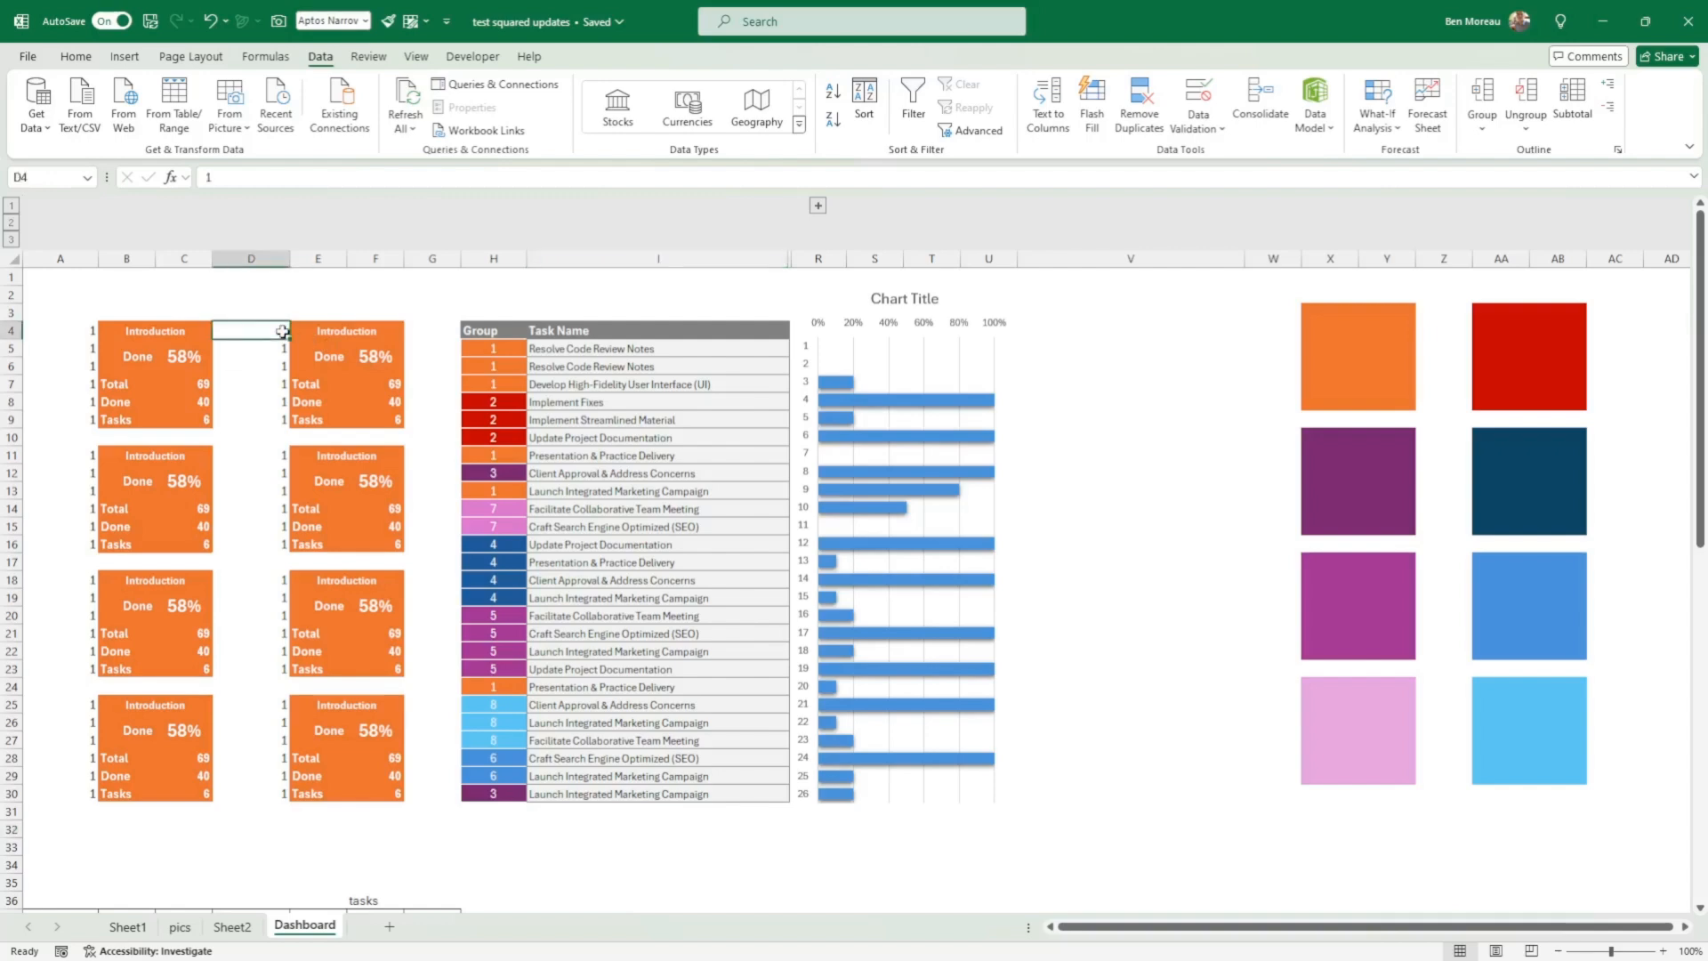
text(2)
key(Return)
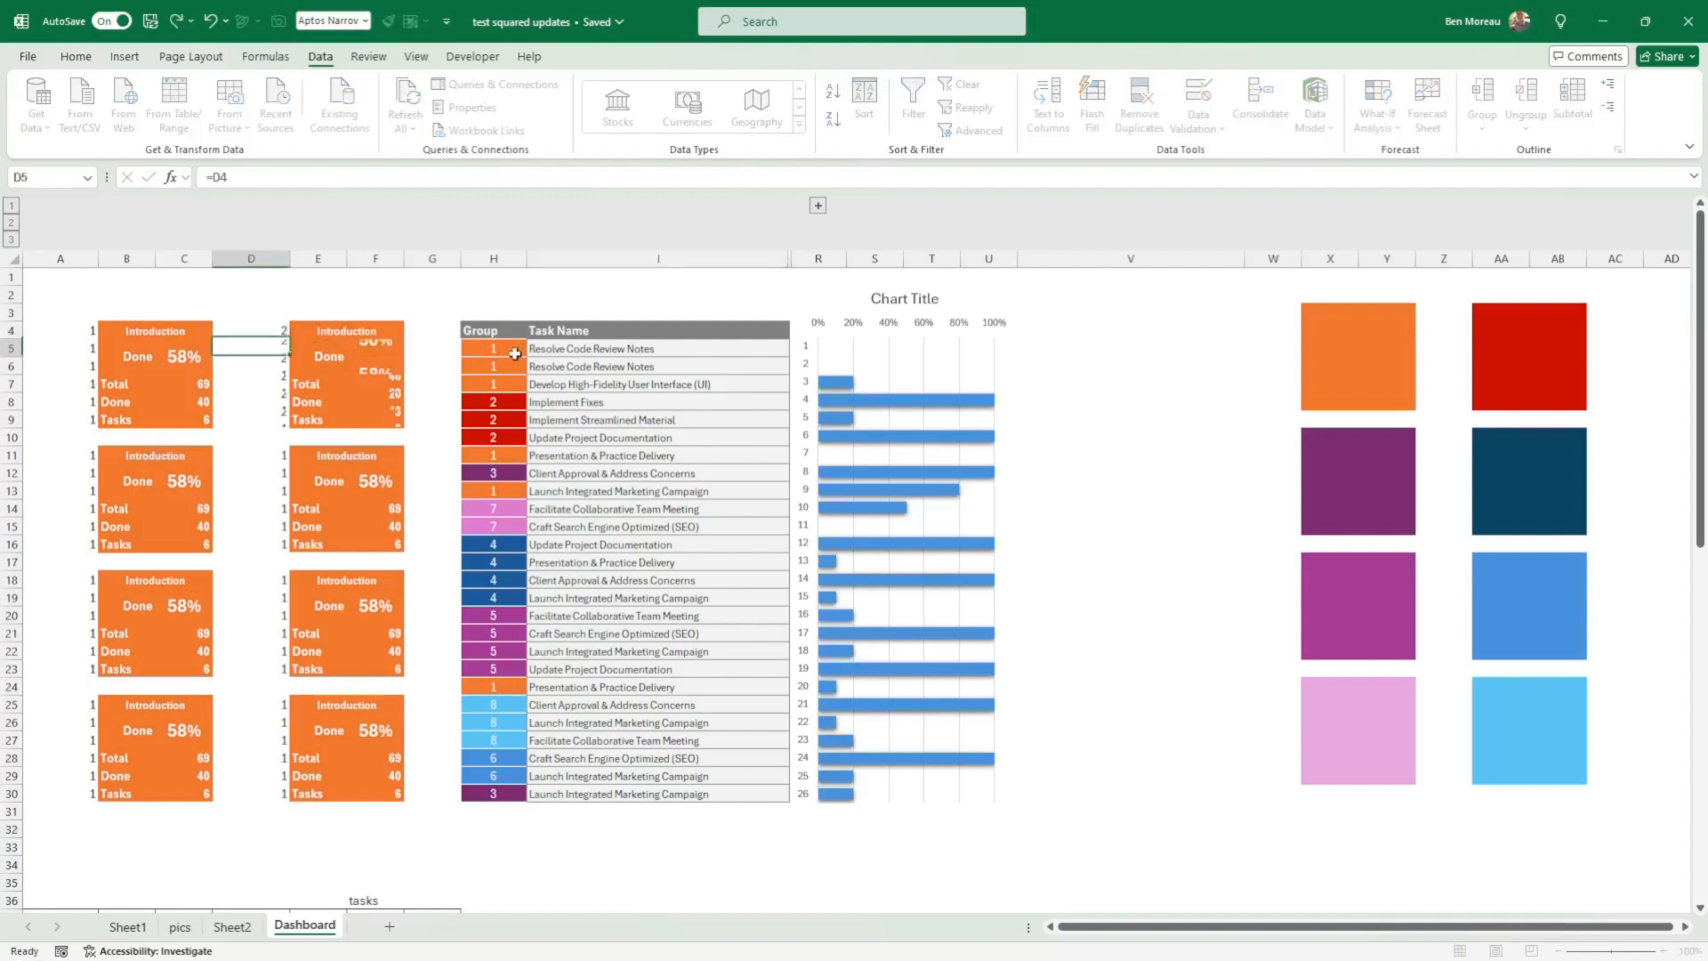
Step: Set the helper numbers of the second row of cards to 3 in A11 and 4 in D11
key(Down)
key(Down)
key(Down)
key(Down)
key(Down)
key(Down)
key(Left)
key(Left)
key(Right)
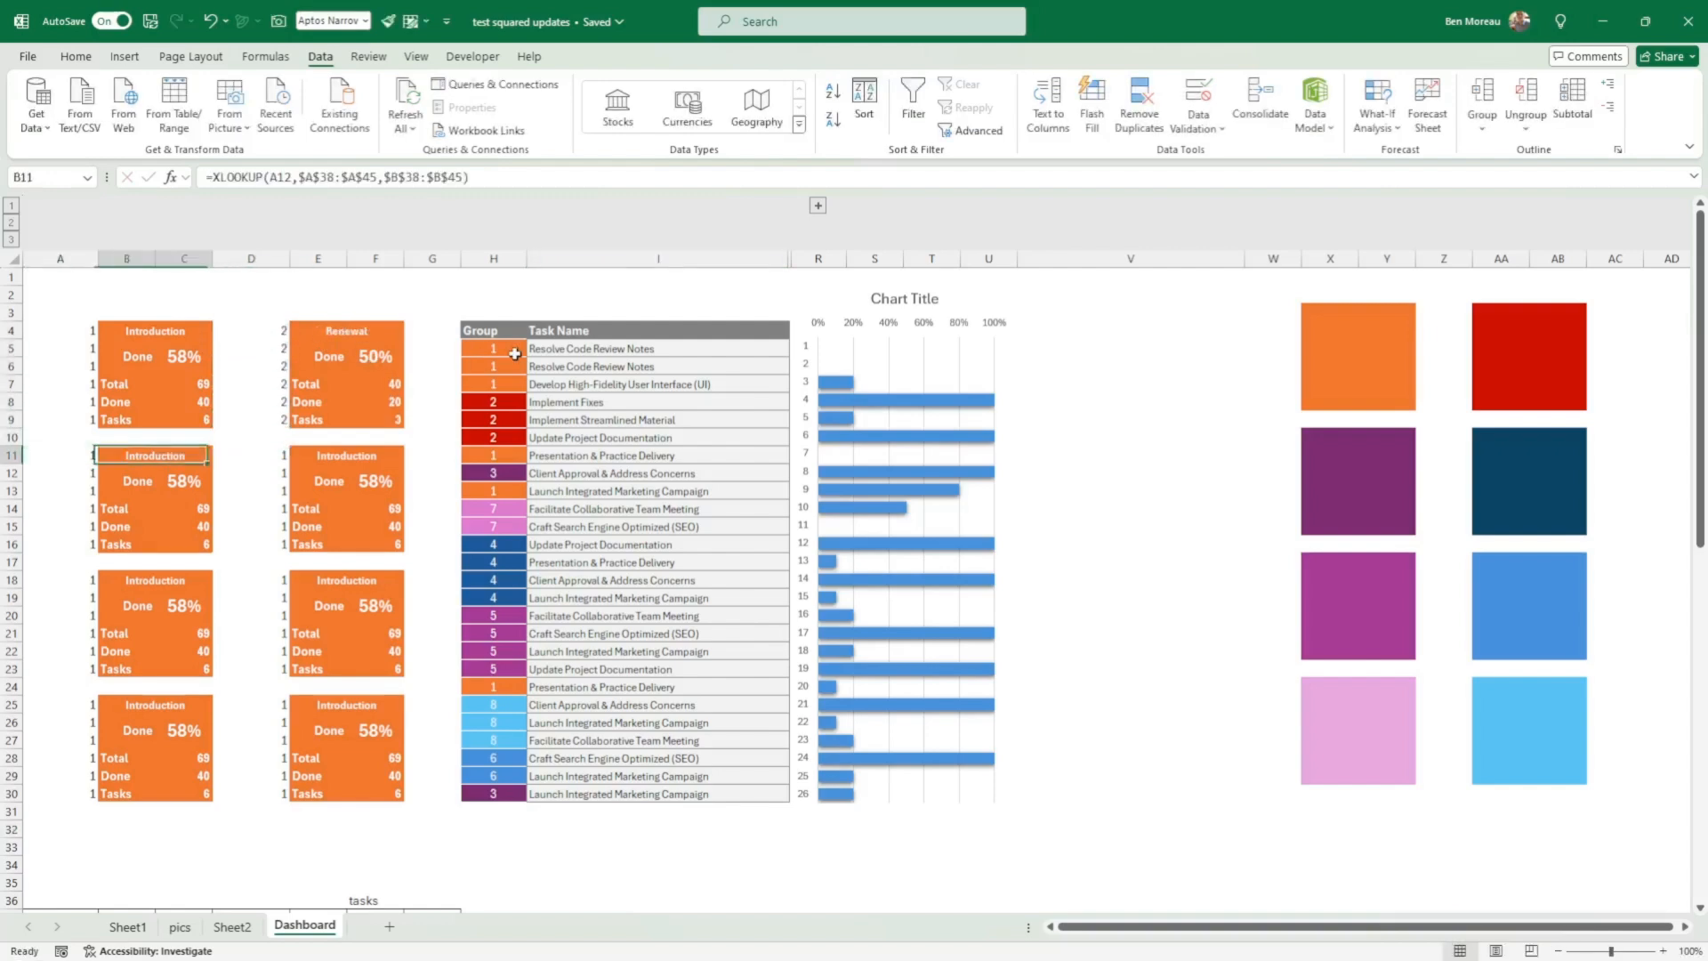
key(Left)
text(3)
key(Right)
key(Right)
key(Right)
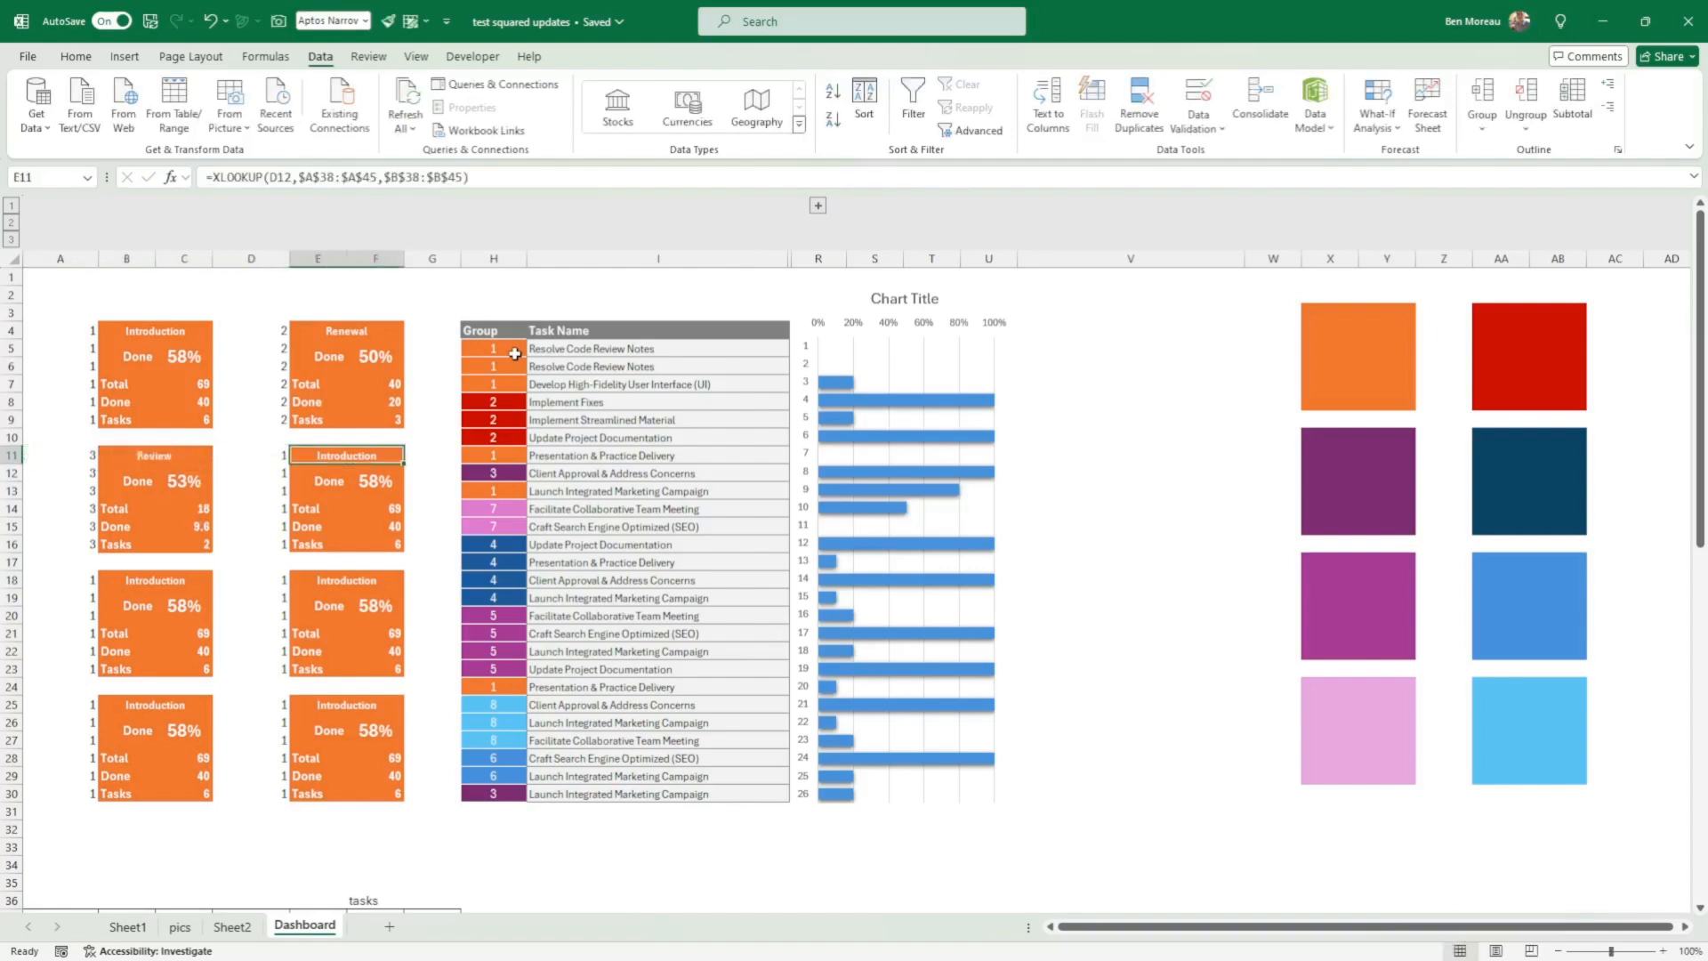
key(Left)
text(4)
key(Return)
Step: Set the helper numbers of the third row of cards to 5 in A18 and 6 in D18
key(Down)
key(Down)
key(Down)
key(Down)
key(Down)
key(Down)
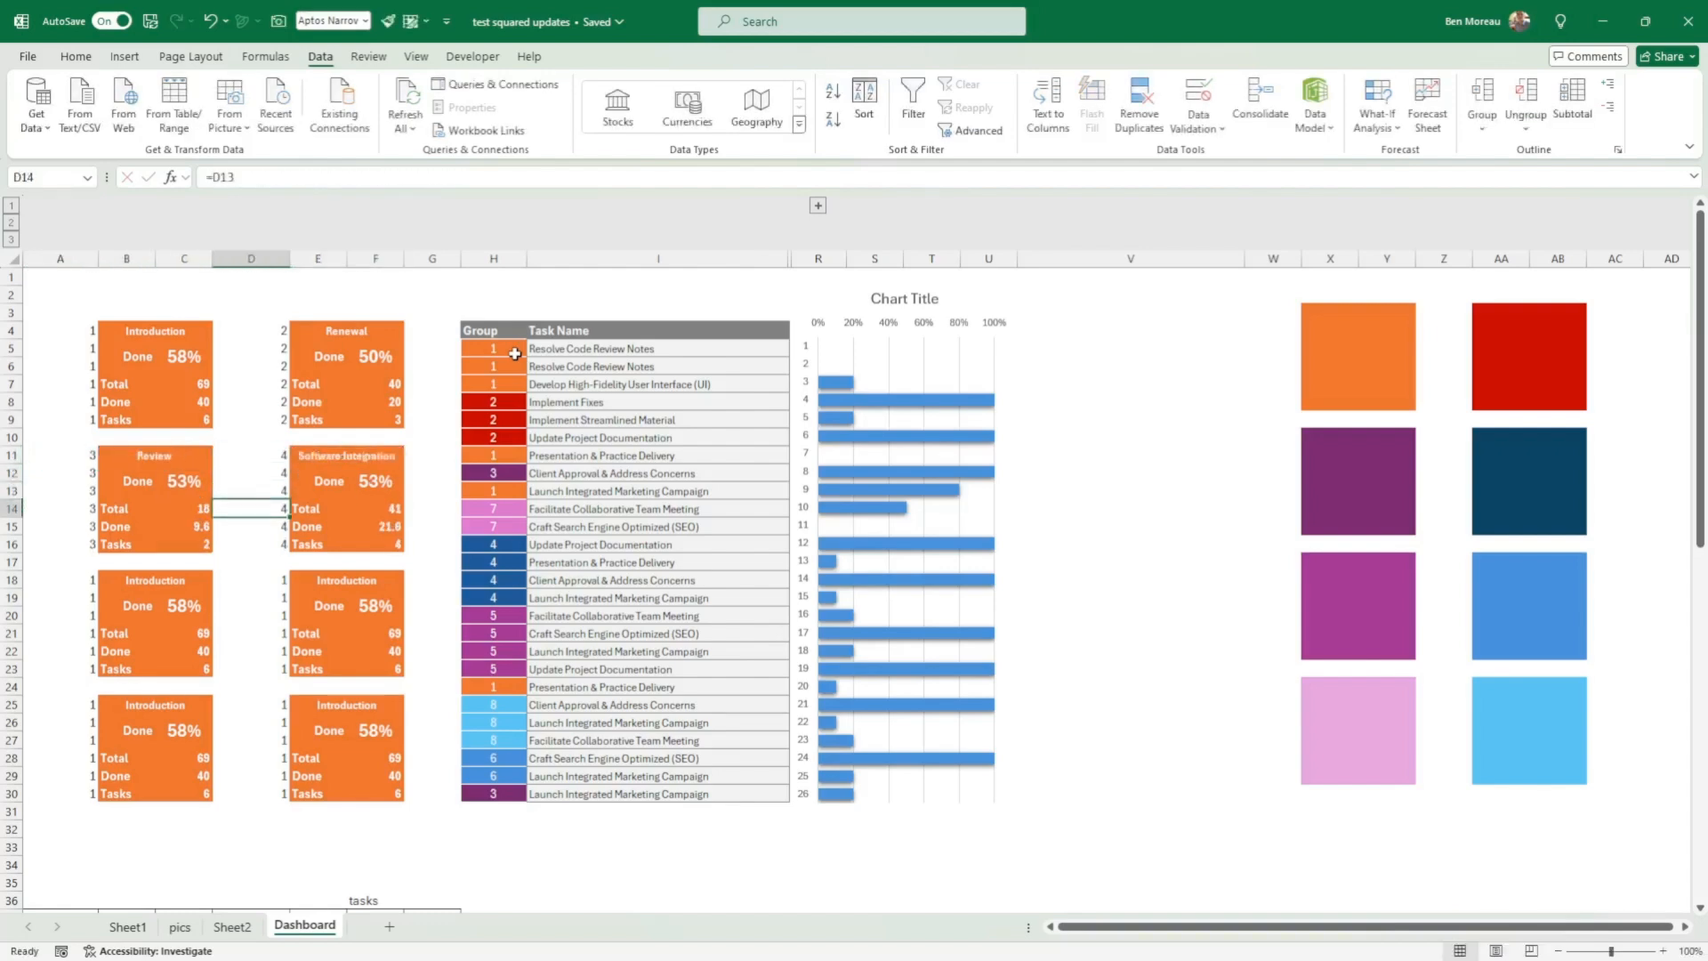
key(Left)
key(Left)
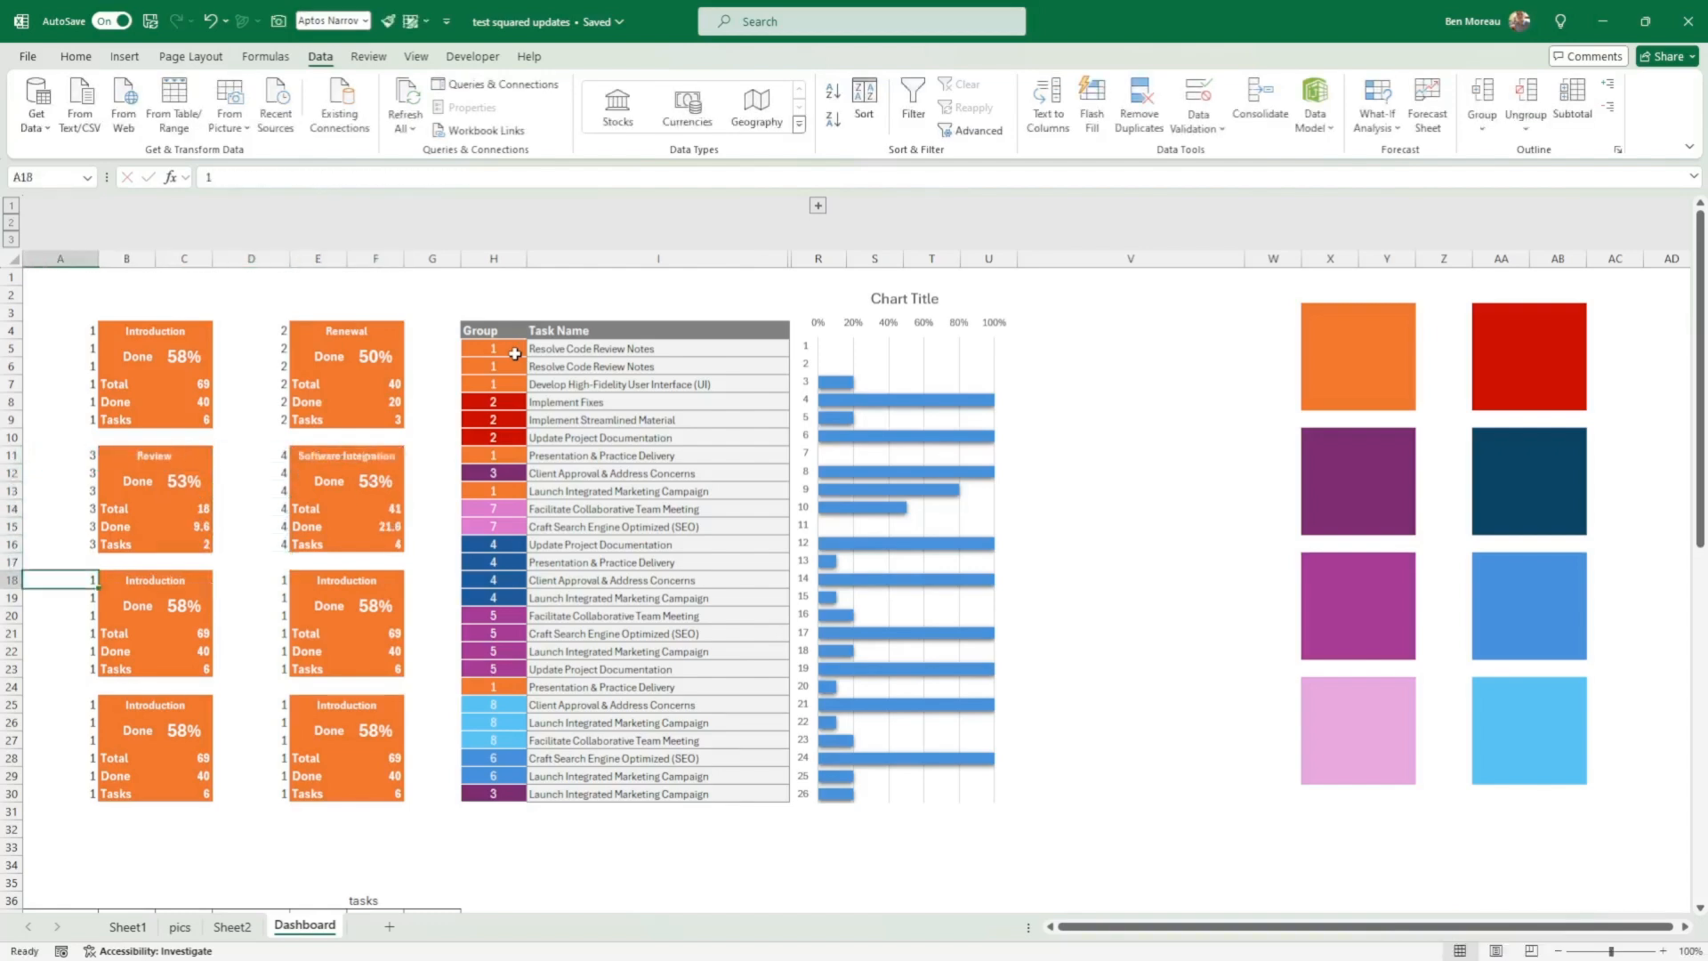
key(BackSpace)
text(5)
key(Right)
key(Right)
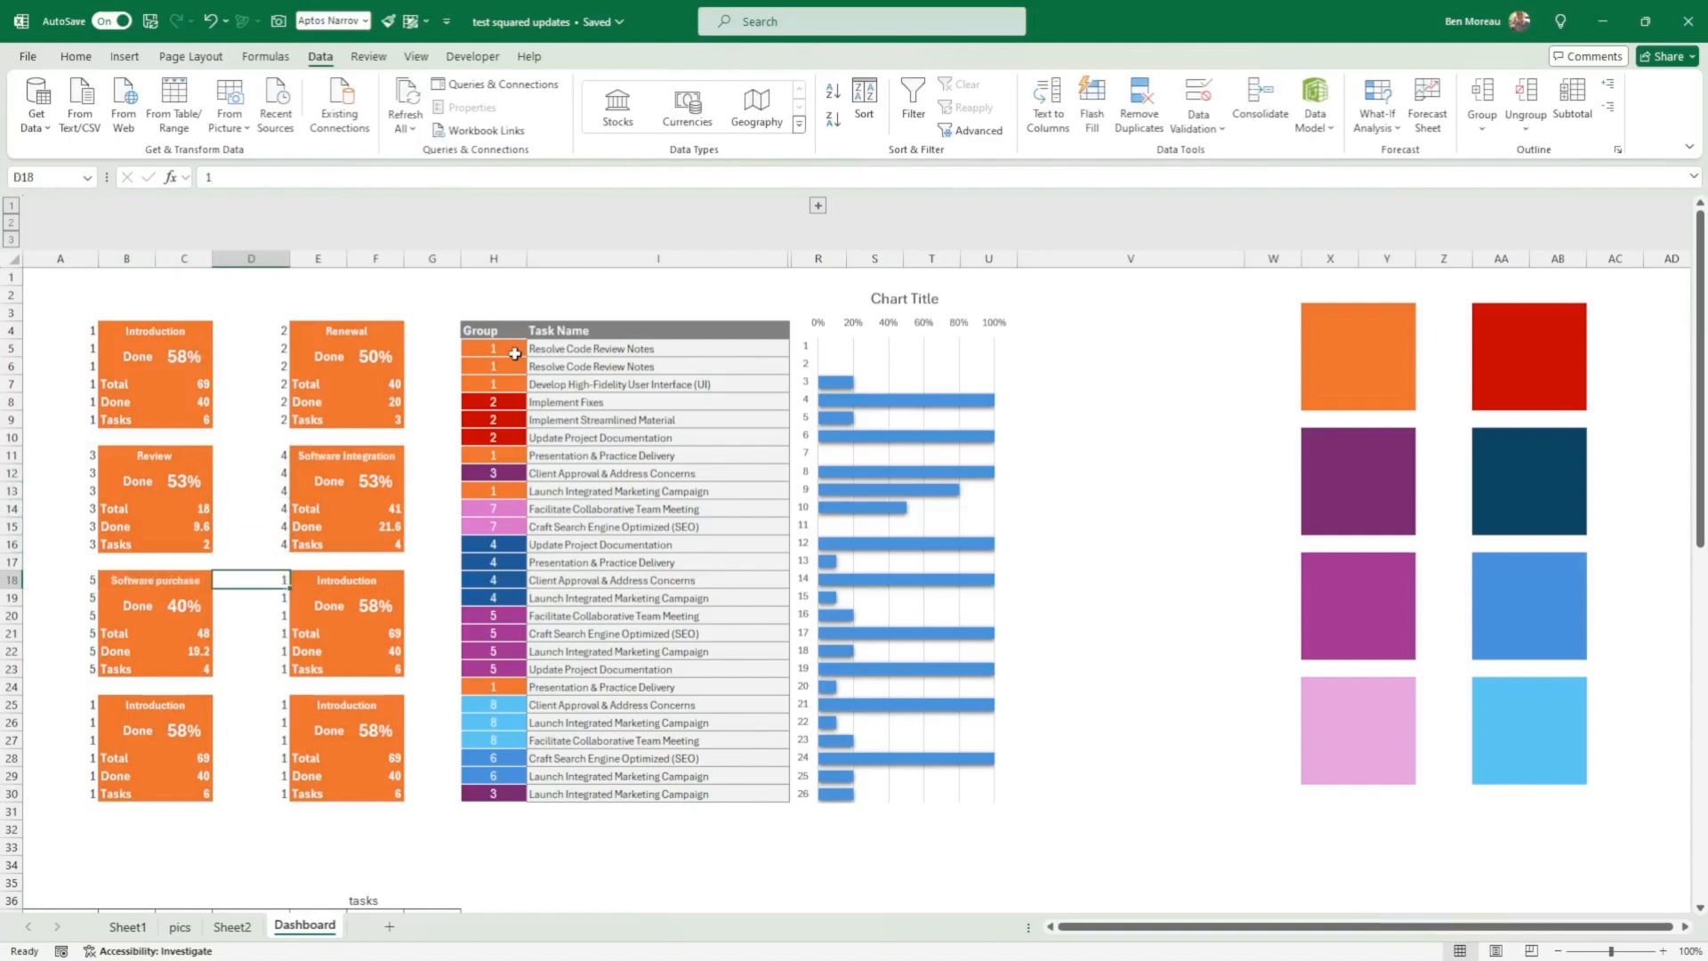
text(6)
key(Return)
Step: Set the helper numbers of the last row of cards to 7 in A25 and 8 in D25
key(Down)
key(Down)
key(Down)
key(Down)
key(Down)
key(Down)
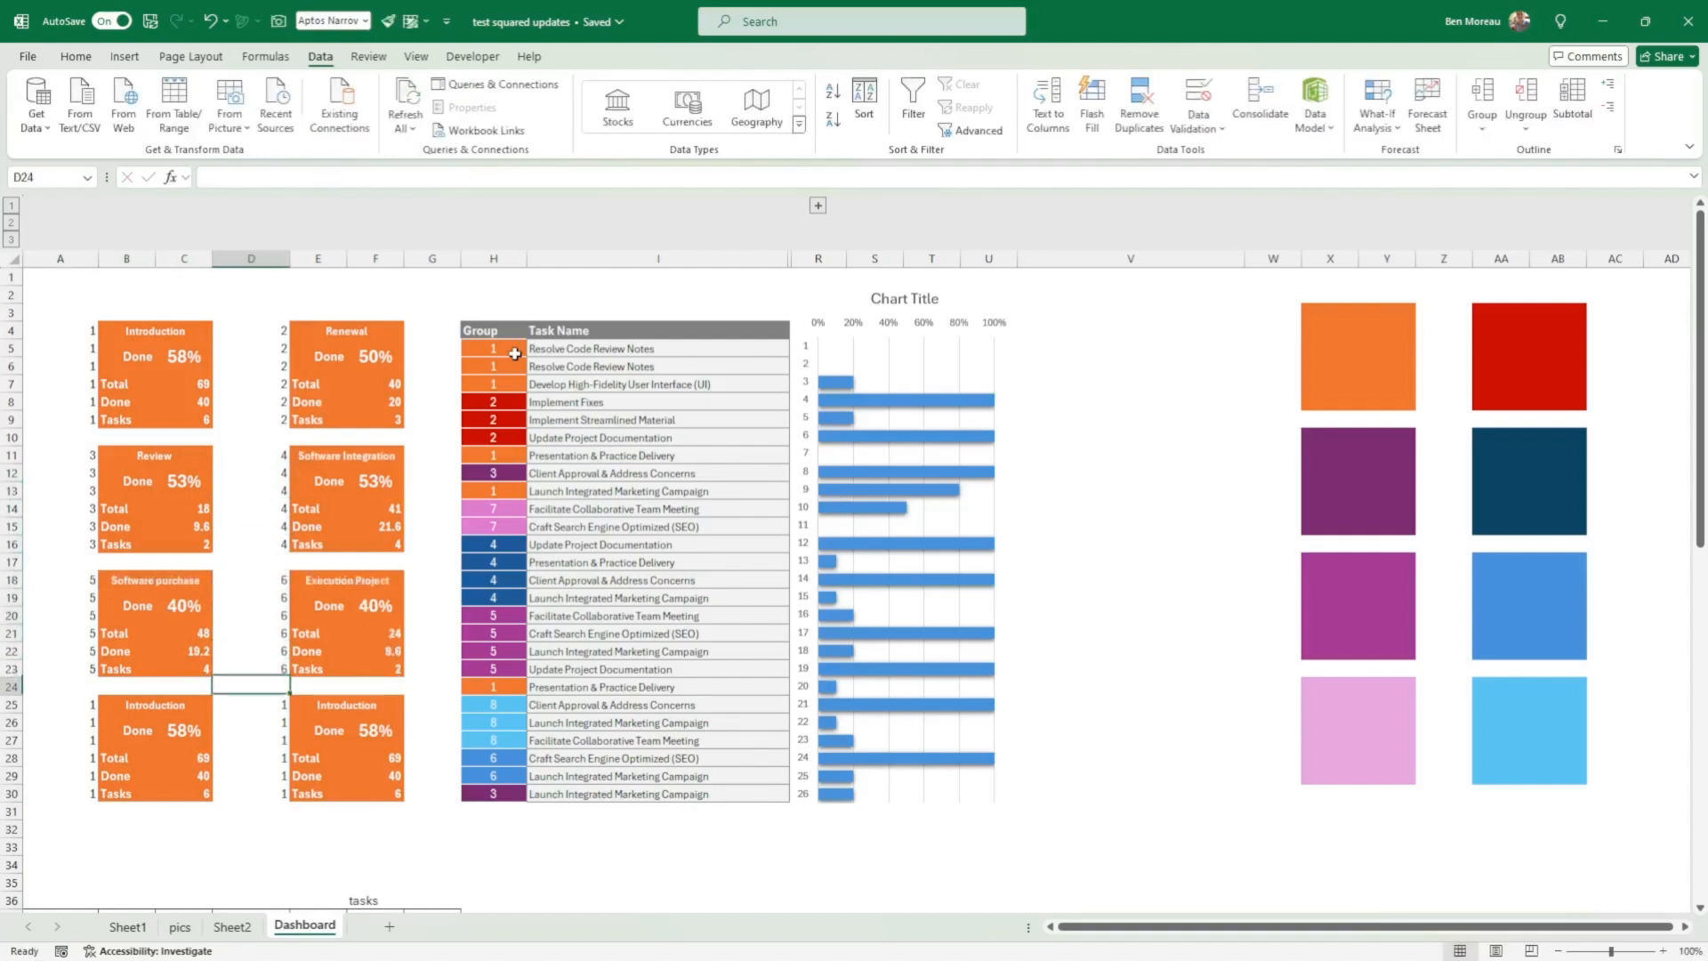
key(Left)
key(Left)
text(7)
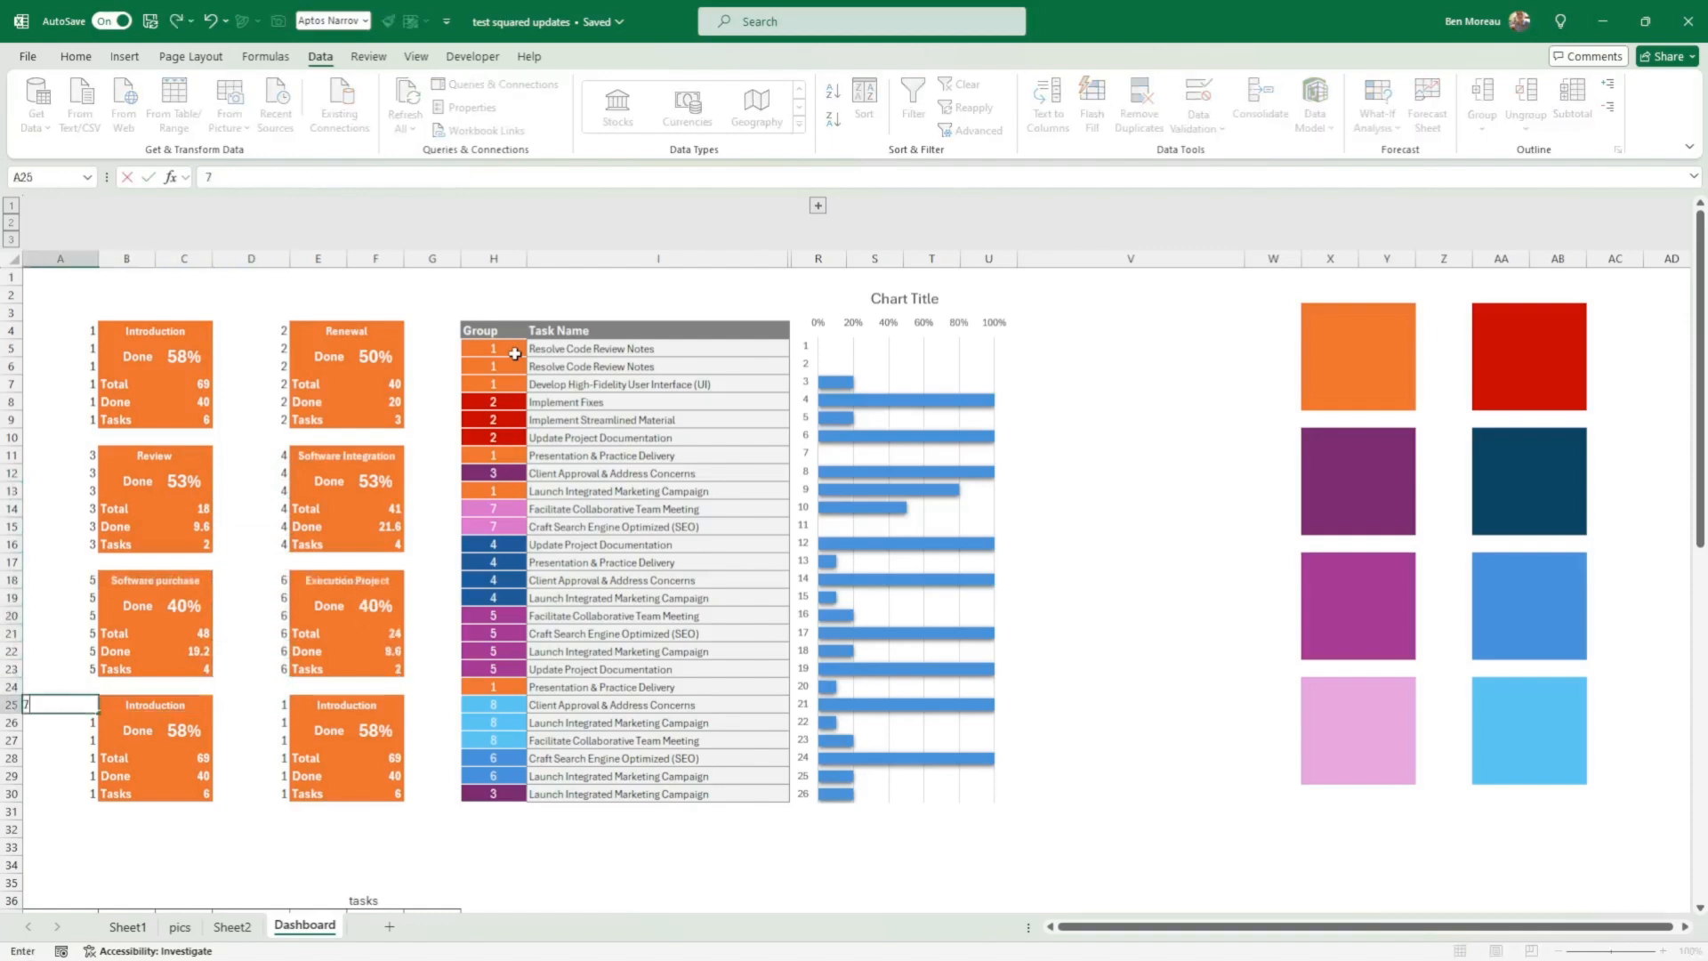
key(Right)
key(Right)
text(8)
key(Return)
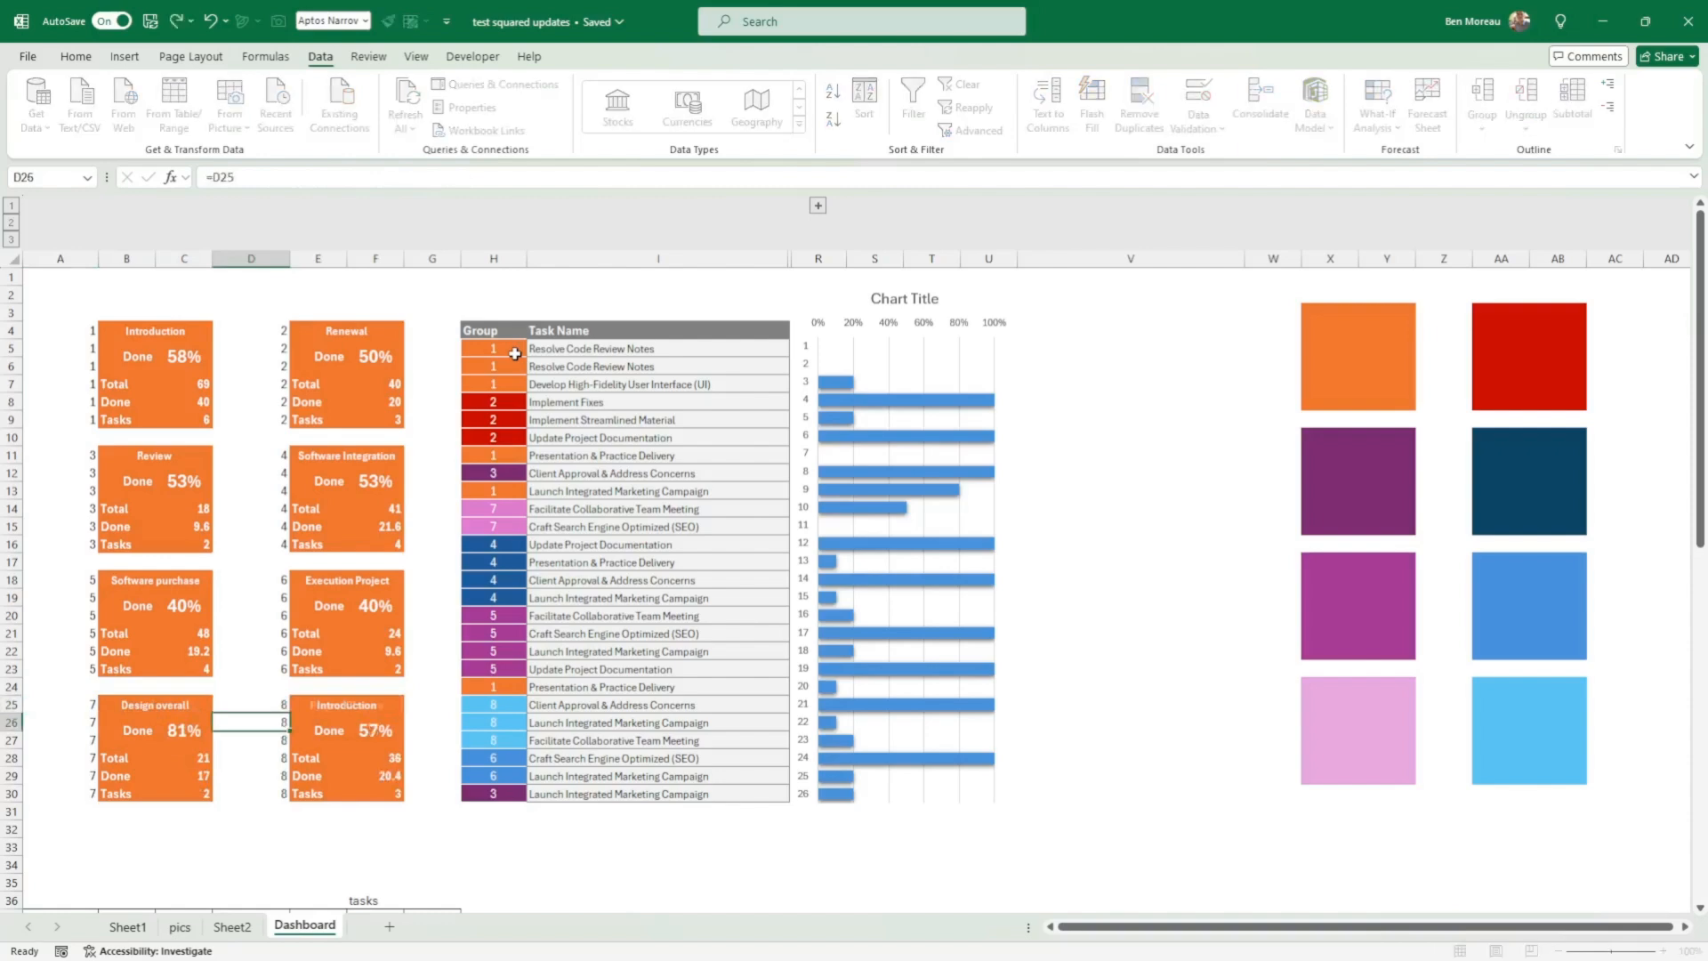
Step: Copy the red swatch's formatting from AA3:AB8 onto the Renewal card in E4:F9 with Format Painter
scroll(433, 592, down, 1)
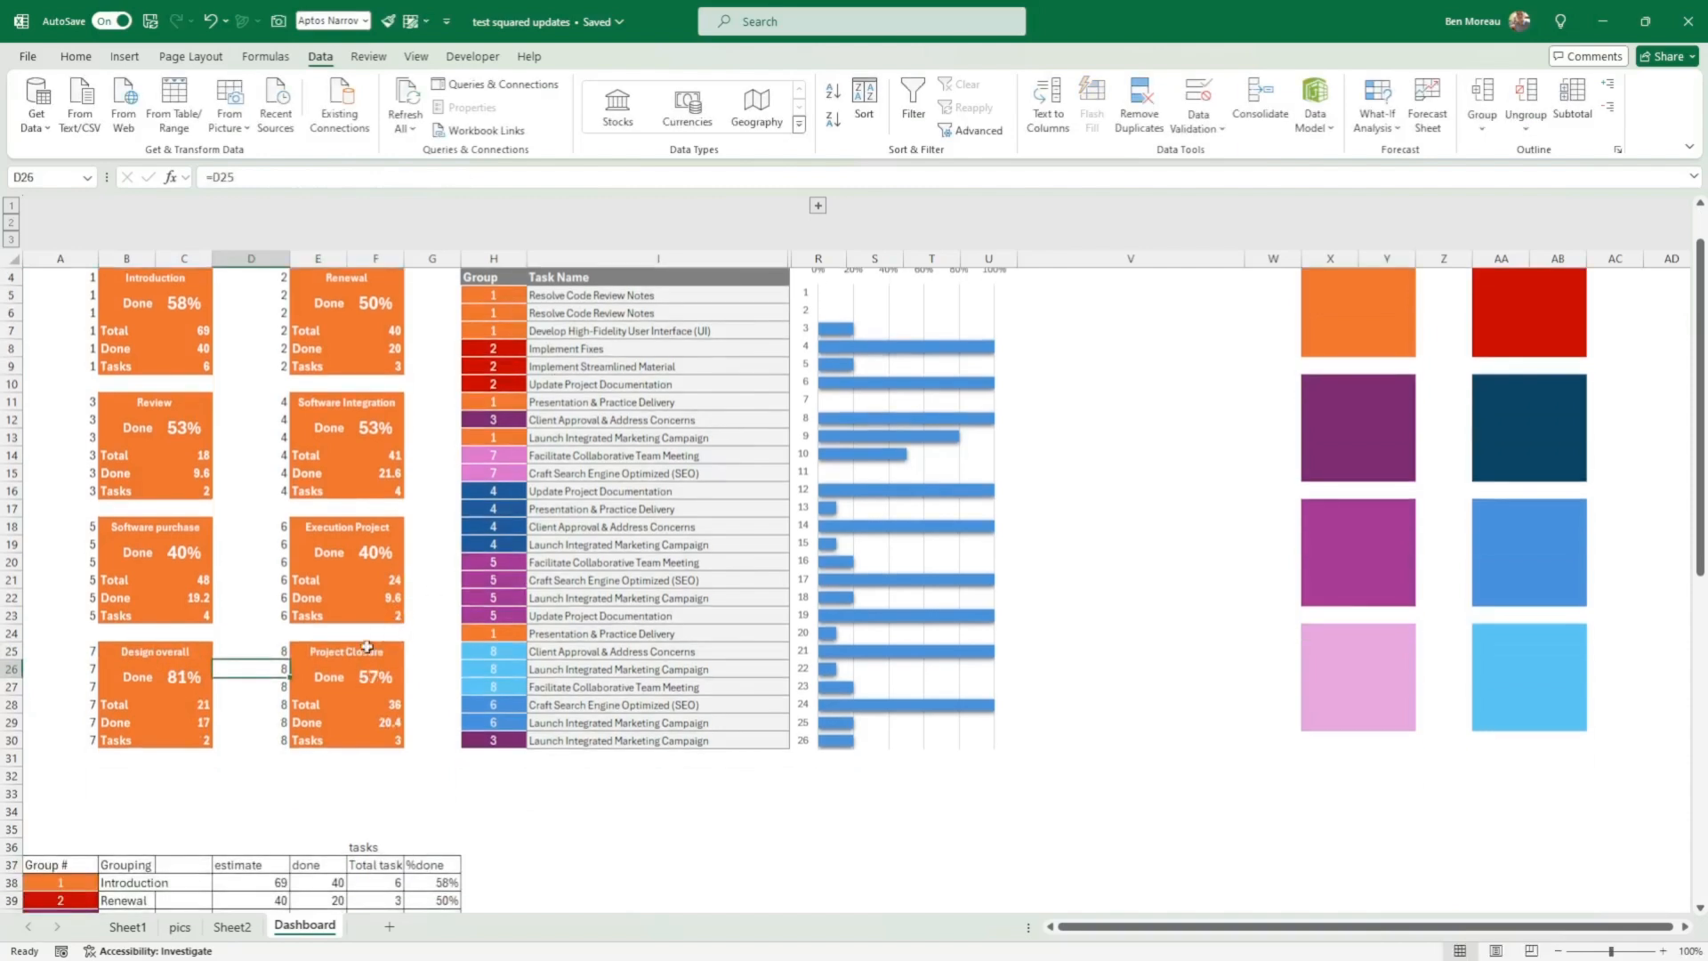
scroll(338, 676, down, 4)
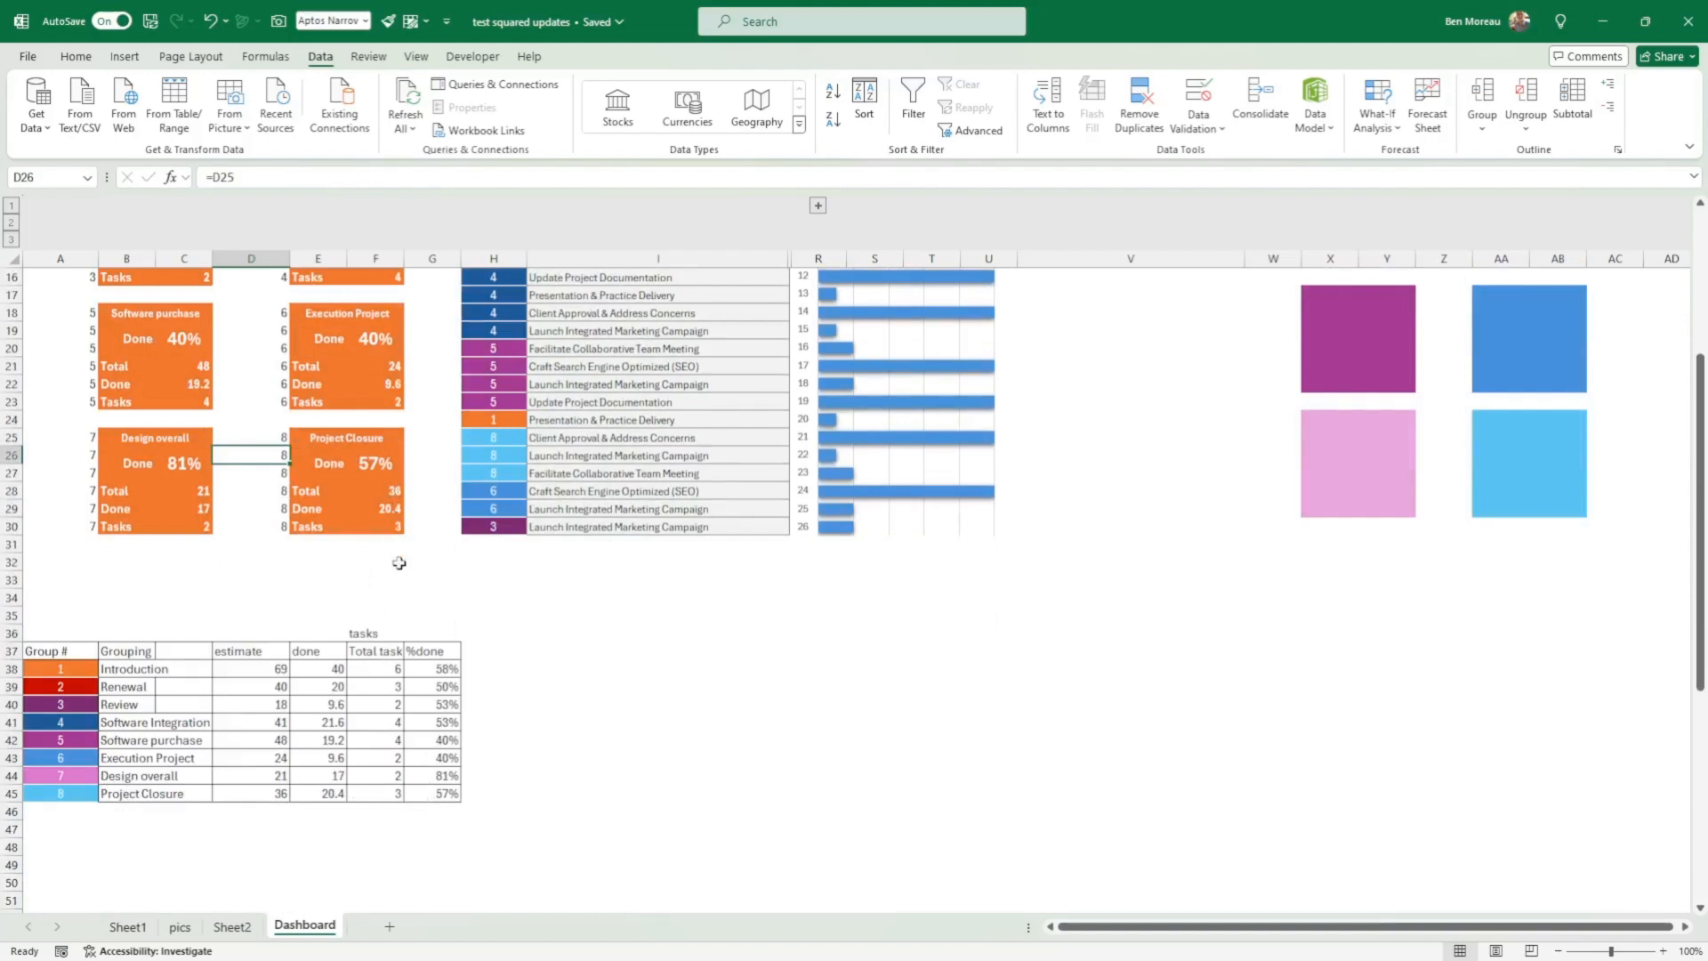
scroll(401, 776, up, 6)
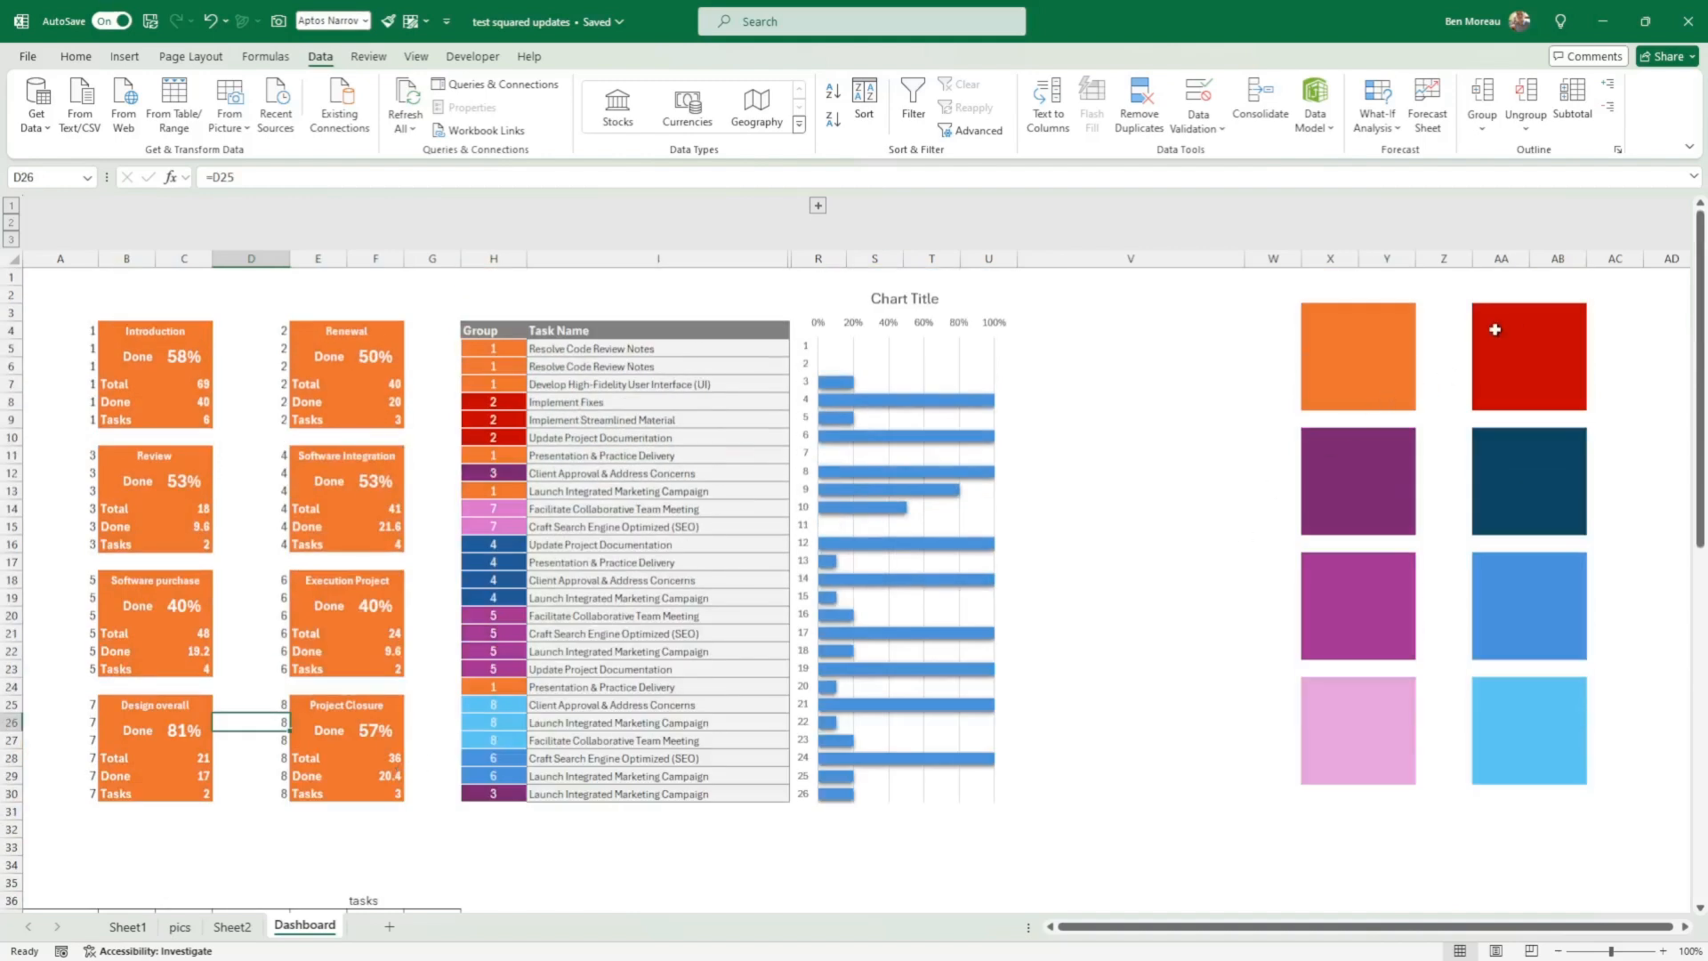
click(1494, 330)
click(1492, 311)
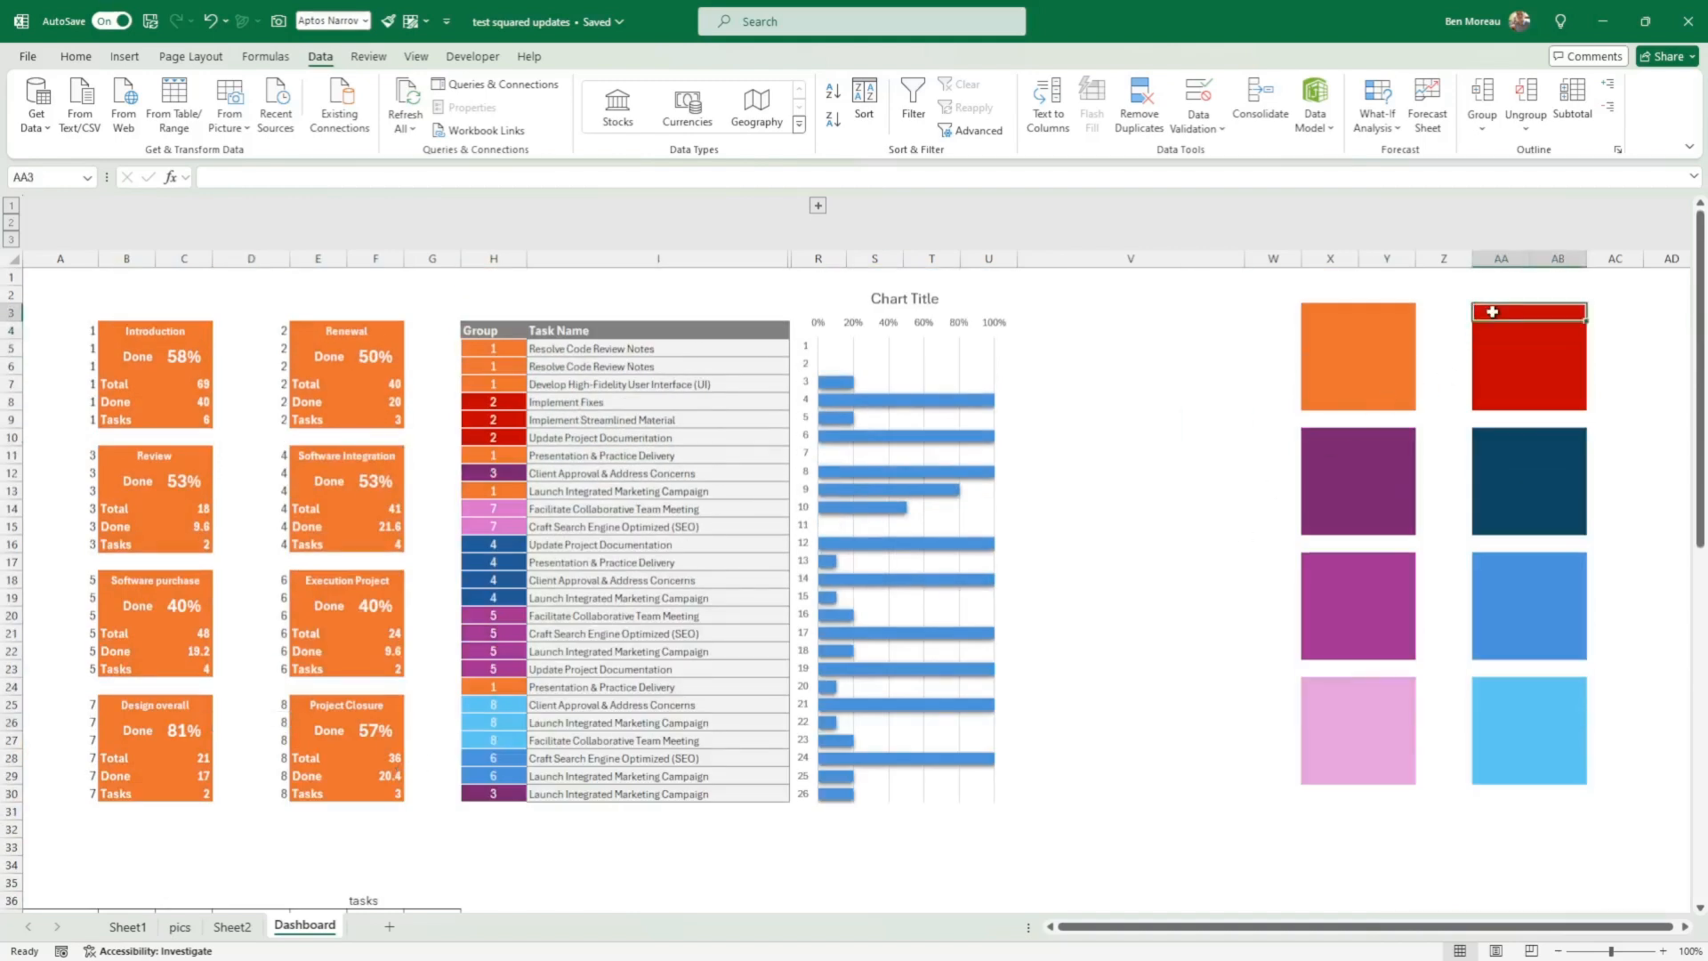
drag(1494, 309, 1495, 402)
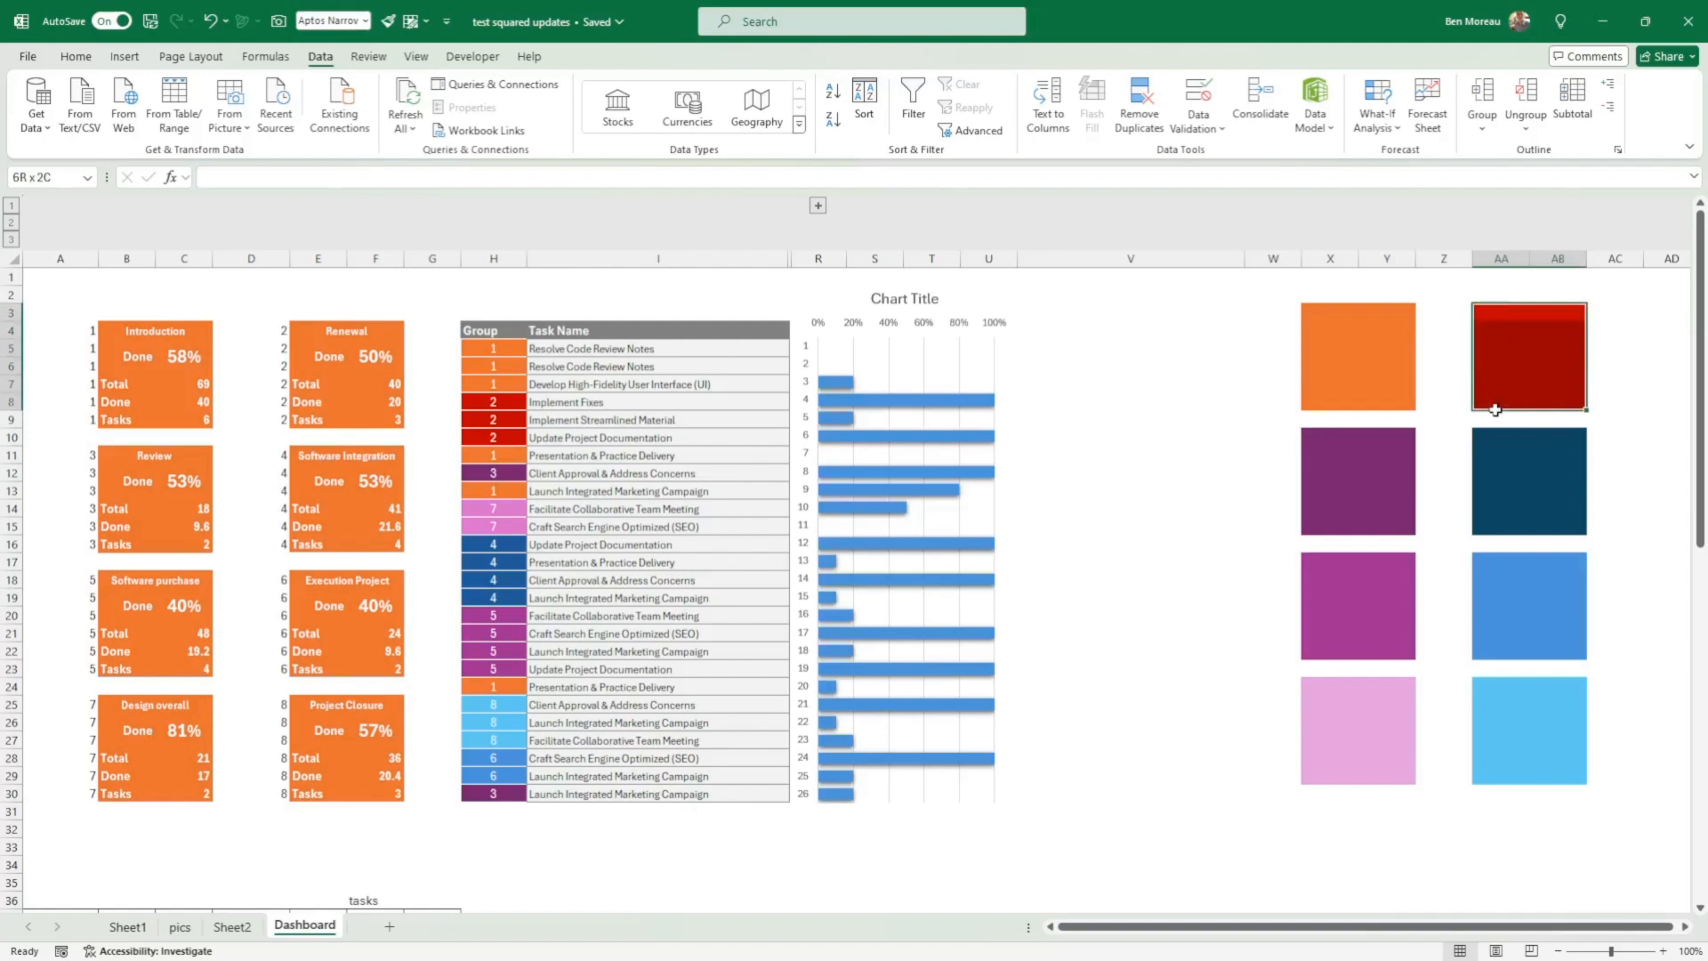
click(76, 56)
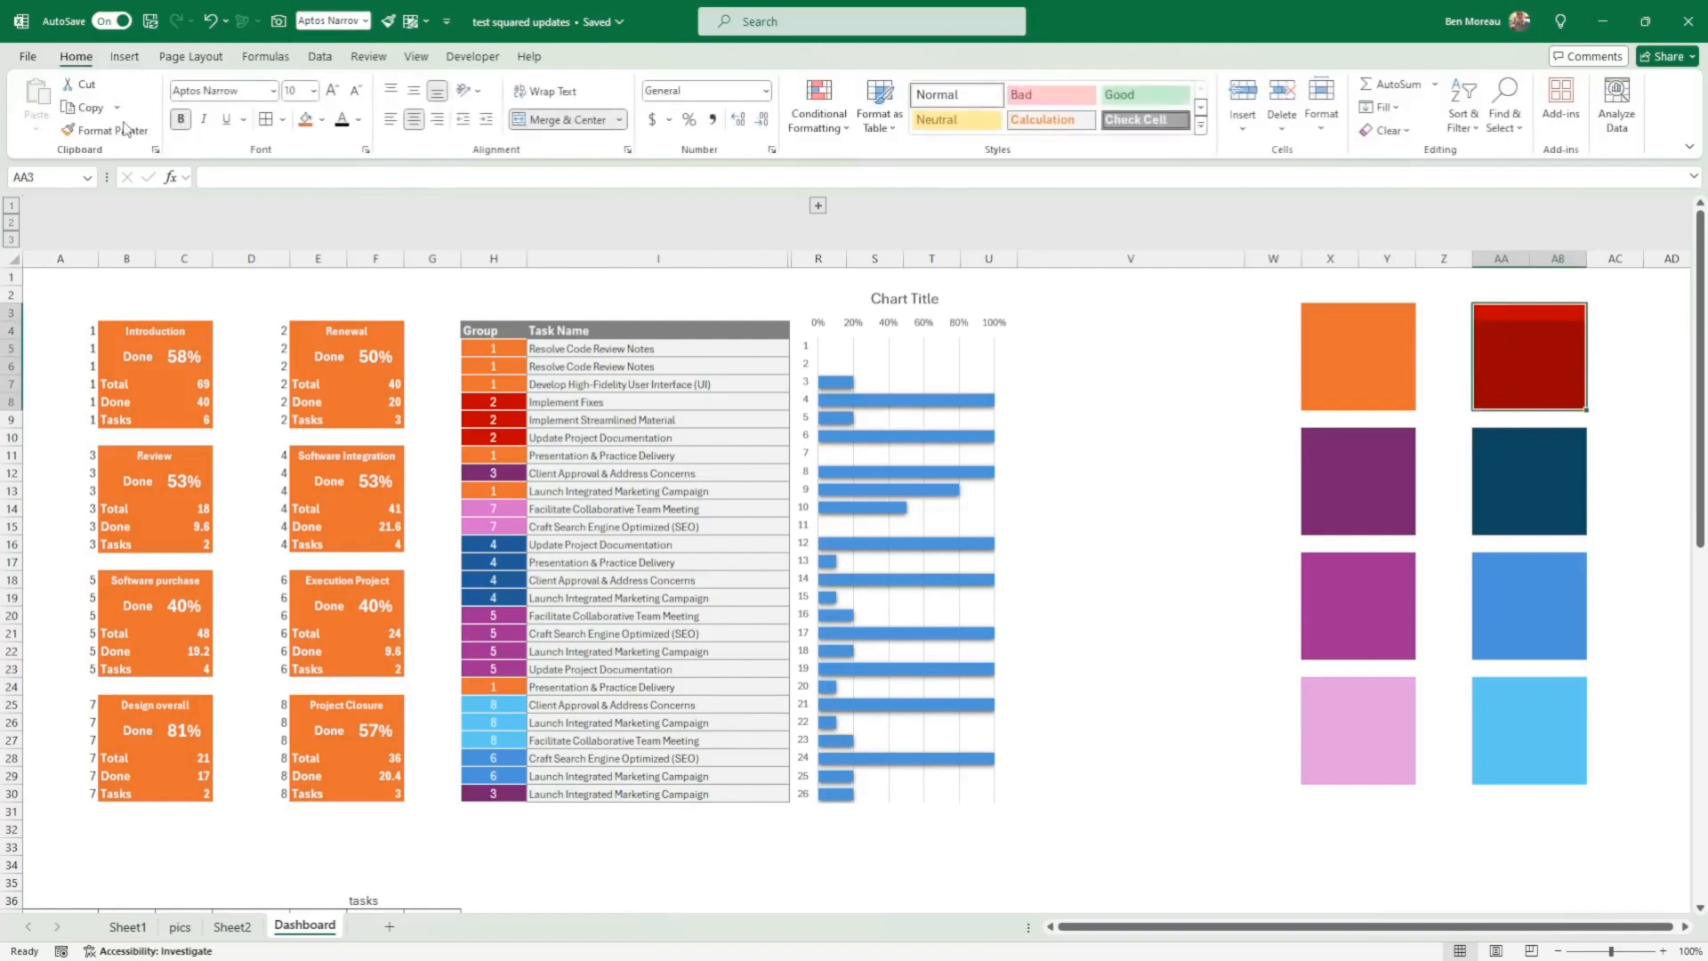
click(107, 130)
click(324, 327)
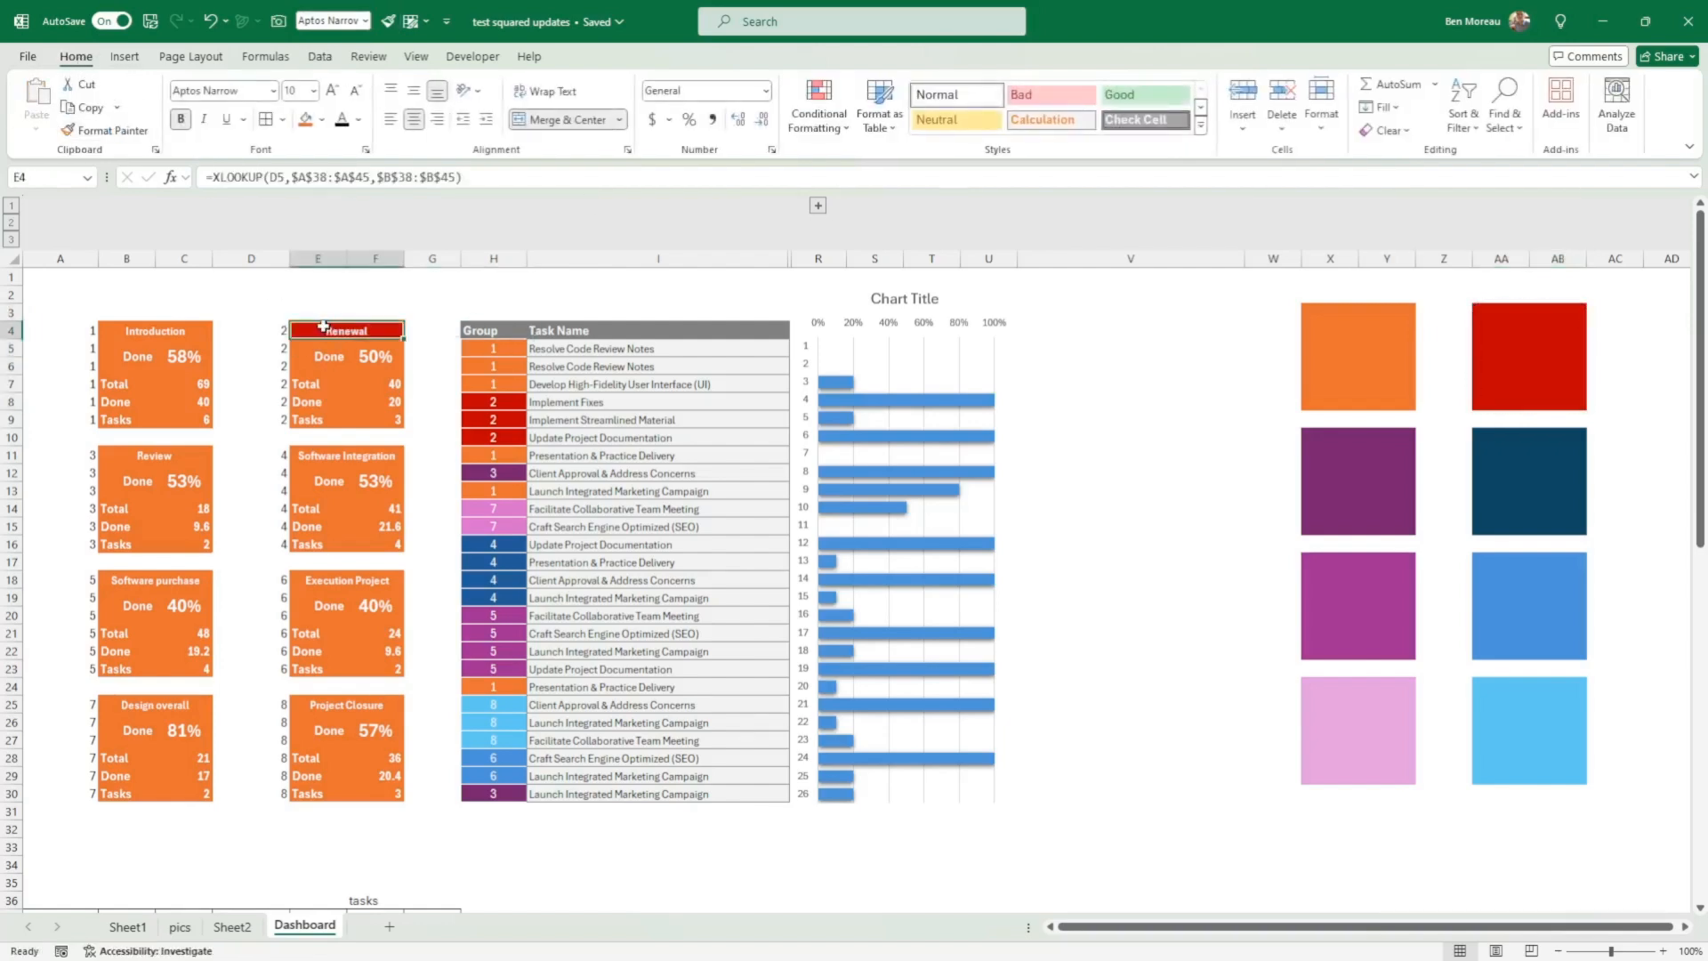
drag(1495, 312, 1510, 394)
click(105, 130)
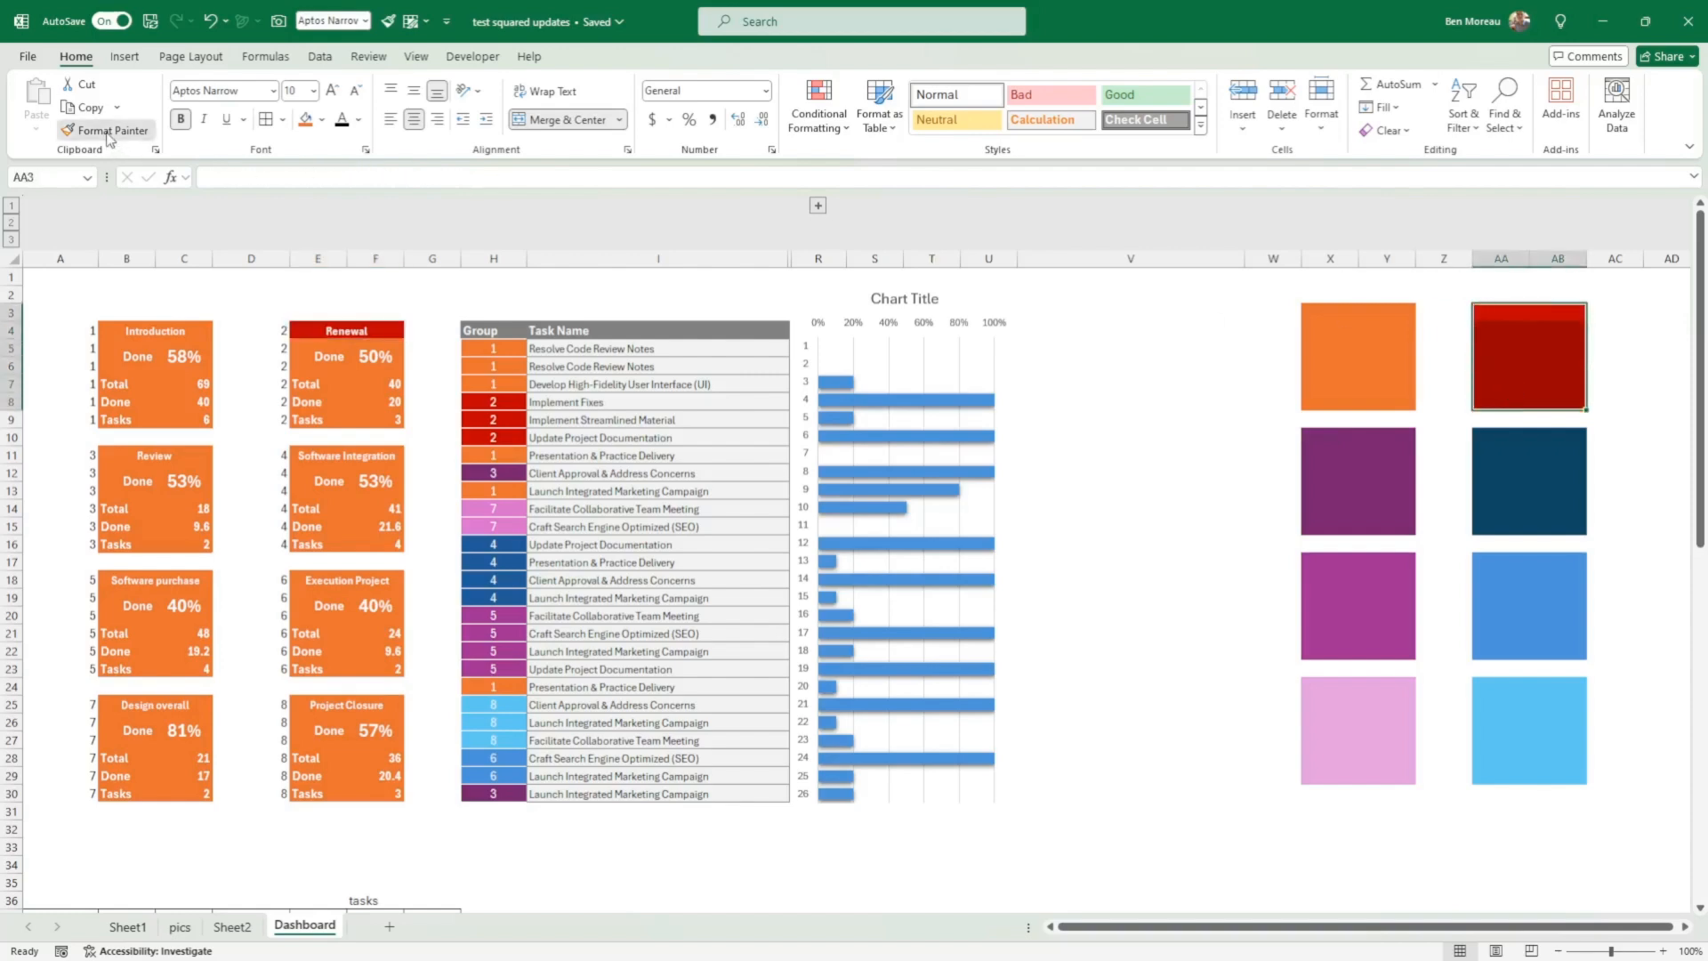
drag(335, 336, 334, 420)
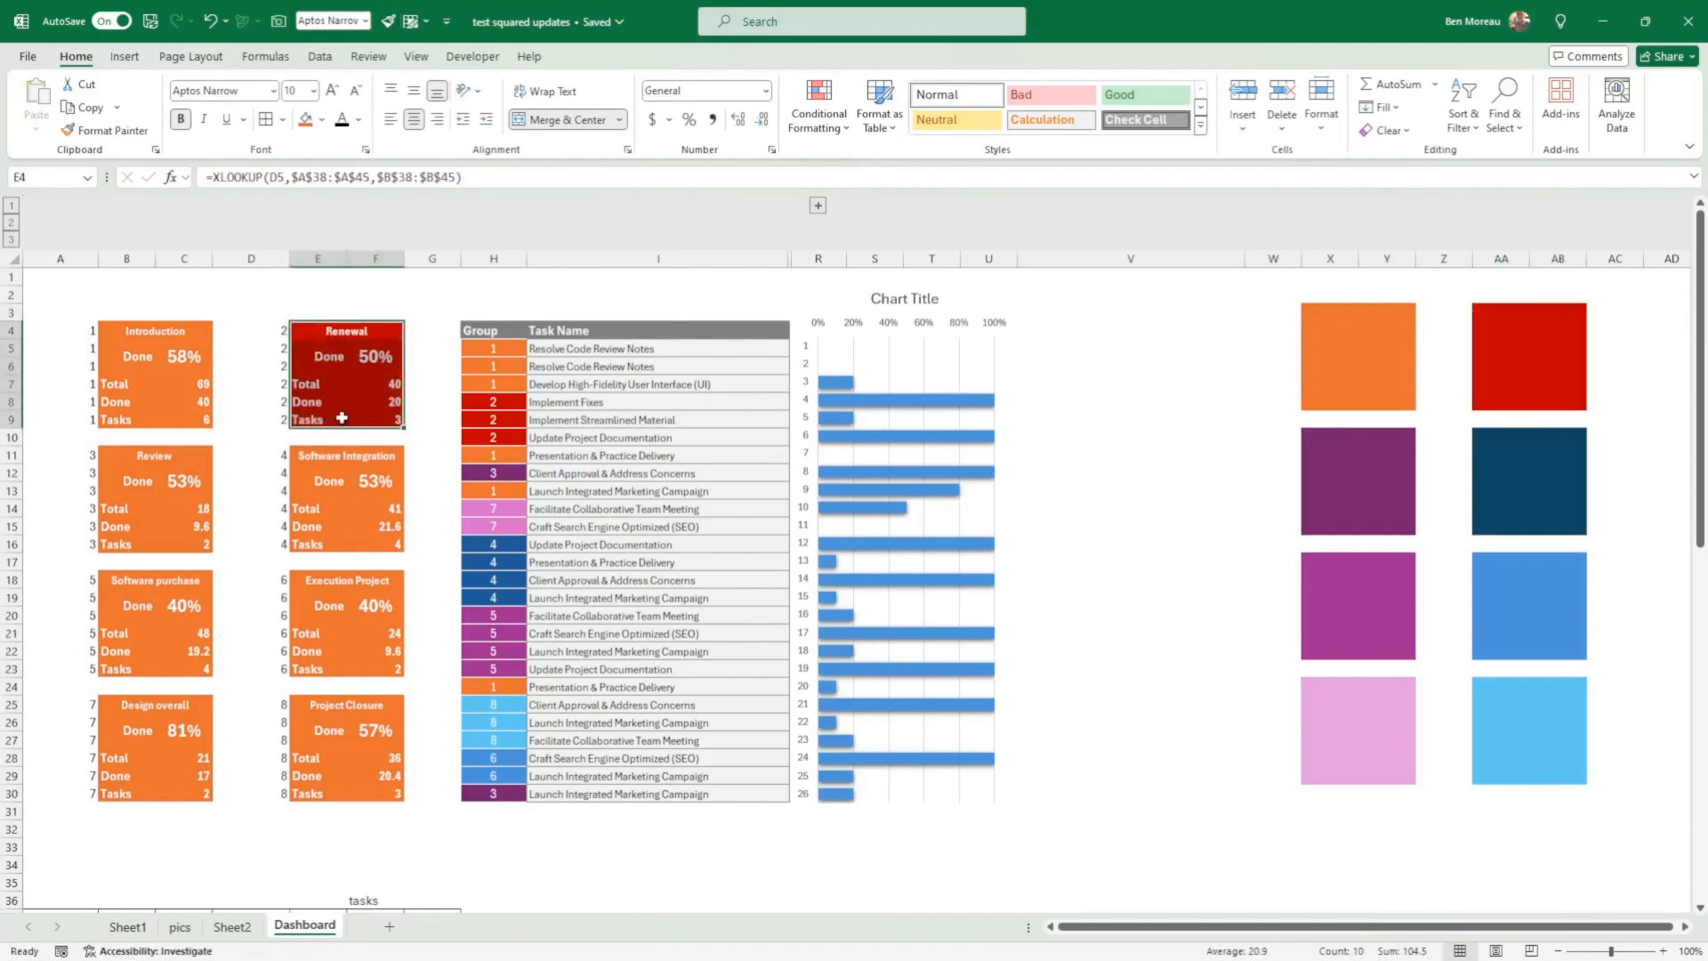
Step: Fill the Review card B11:C16 with Plum, Accent 5, Darker 25% and the Software purchase card B18:C23 with Plum, Accent 5
drag(122, 459, 116, 527)
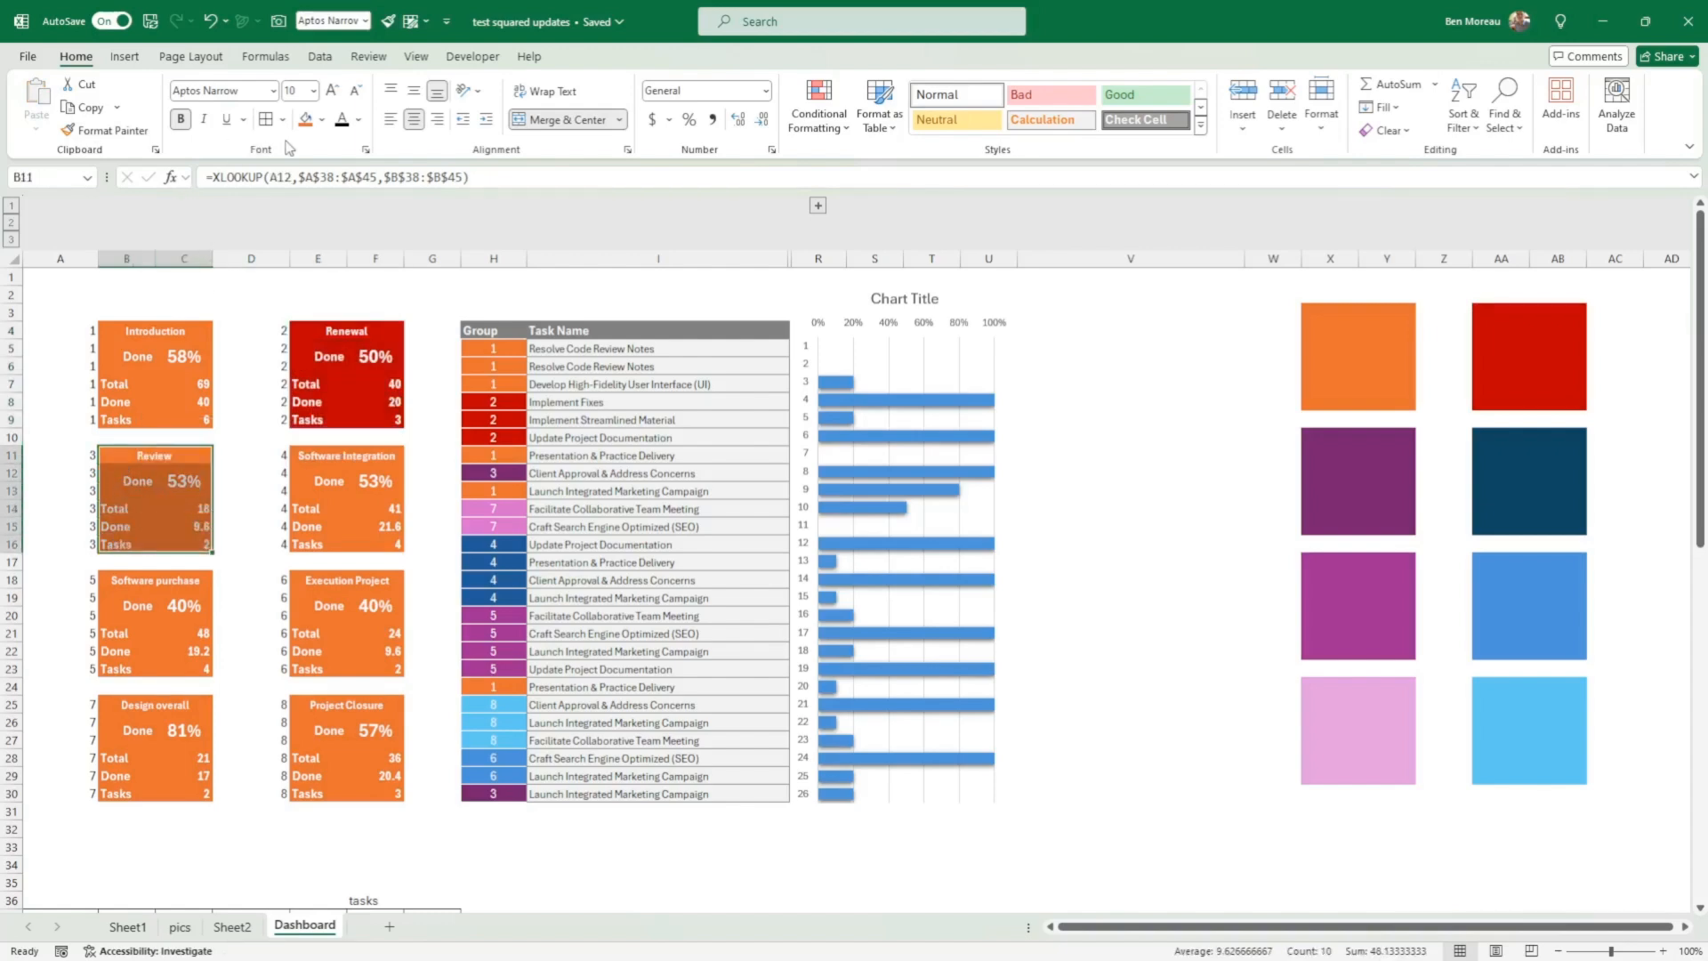
click(321, 119)
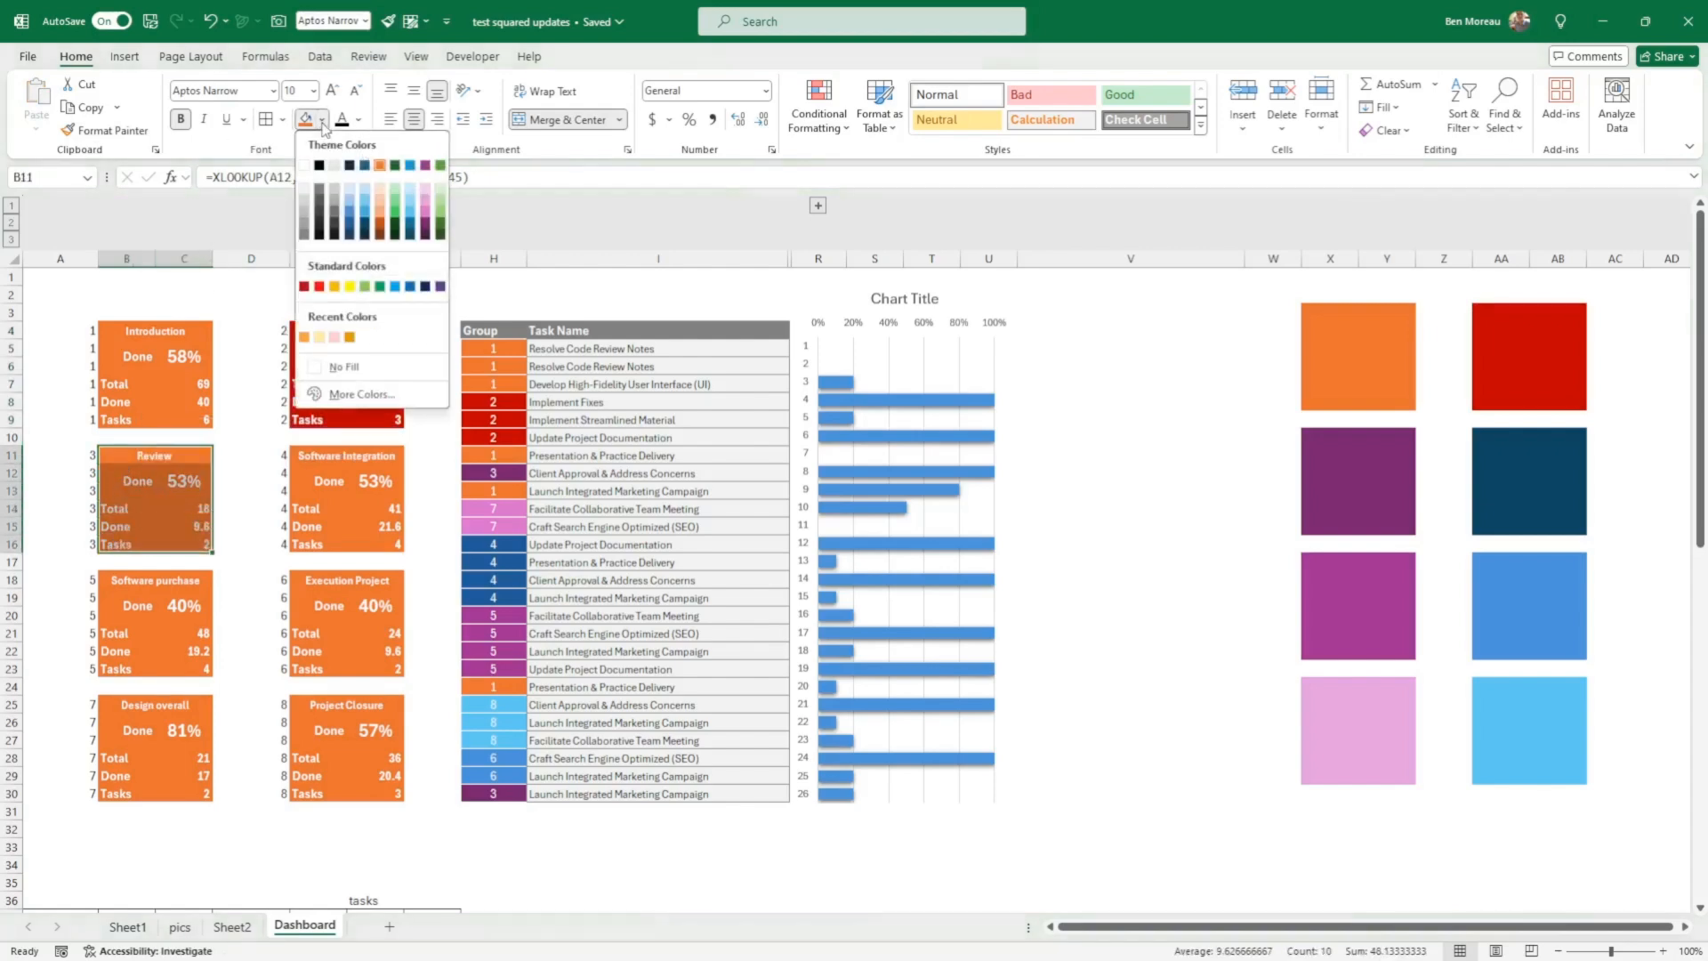
click(426, 226)
drag(136, 580, 145, 662)
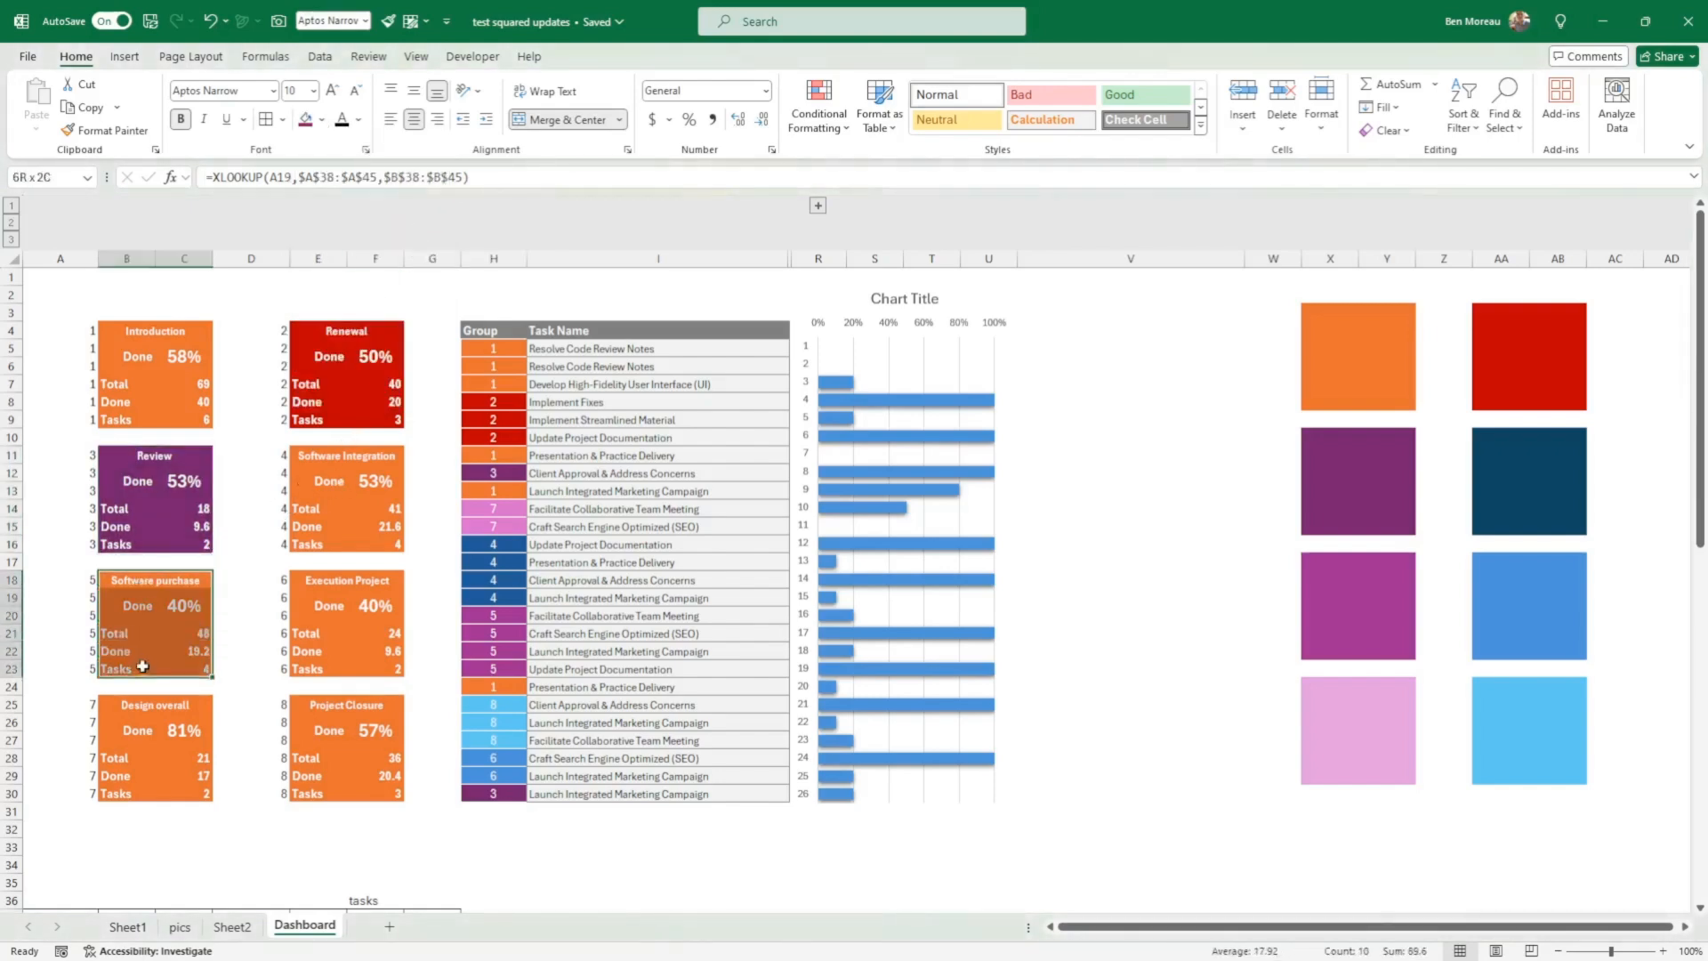
click(324, 121)
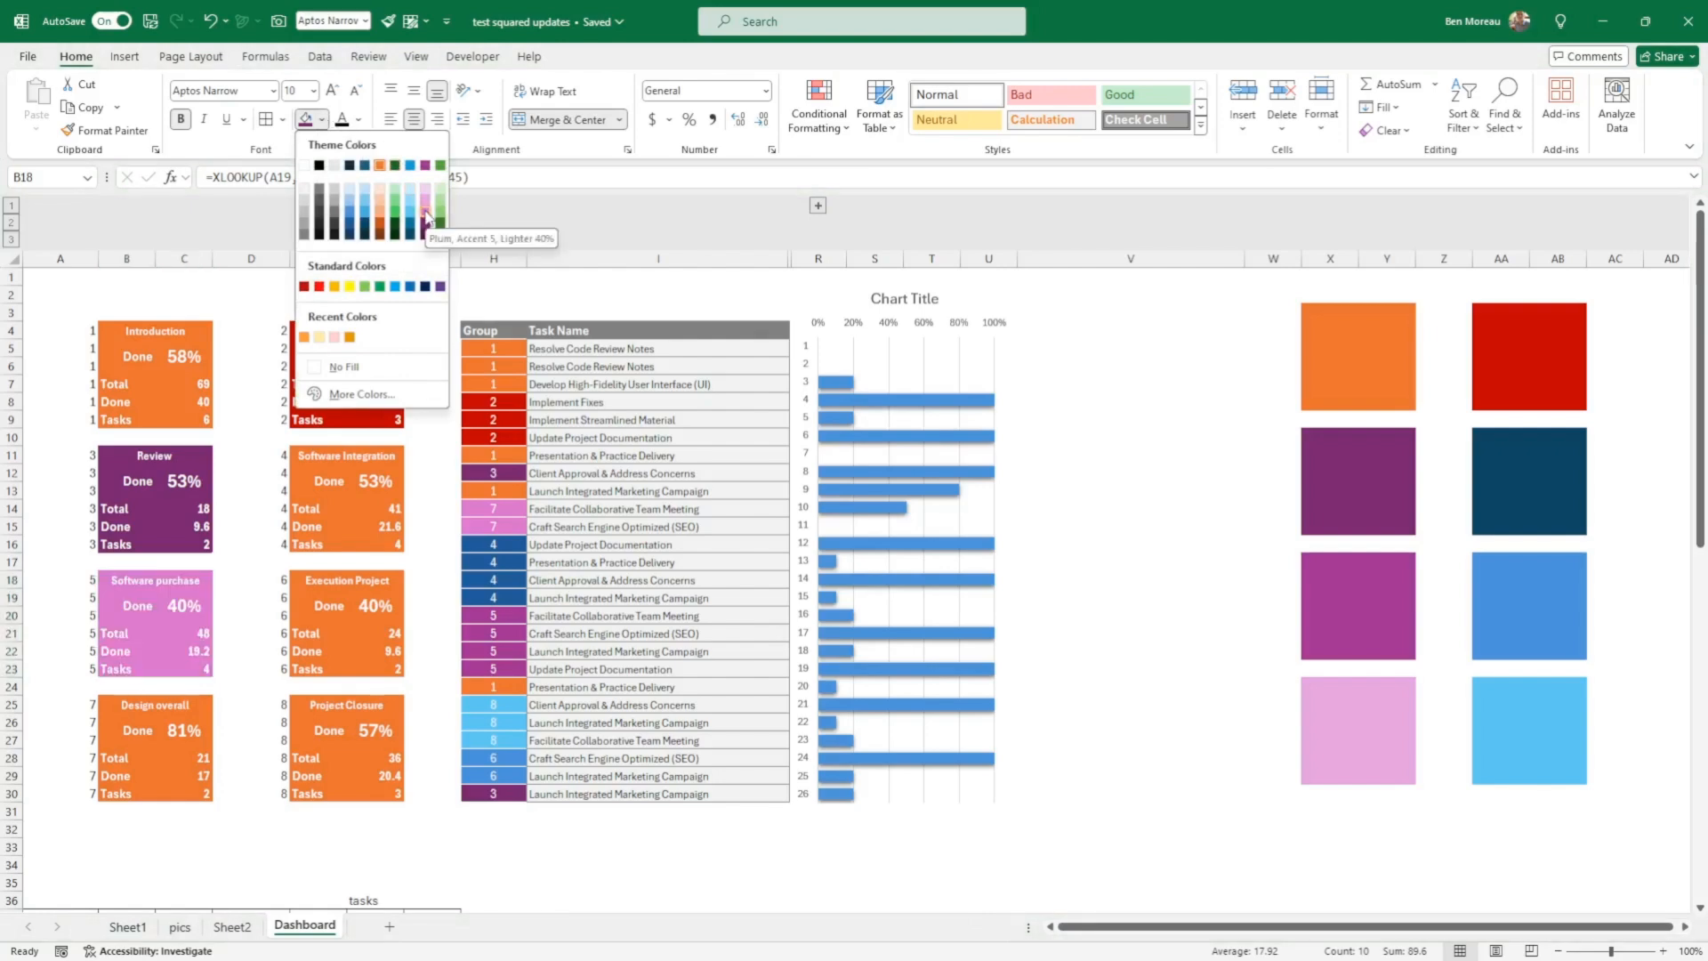
click(425, 166)
Step: Fill the Design overall card in B25:C30 with a light tint of Plum, Accent 5, matching the pale pink swatch
click(193, 707)
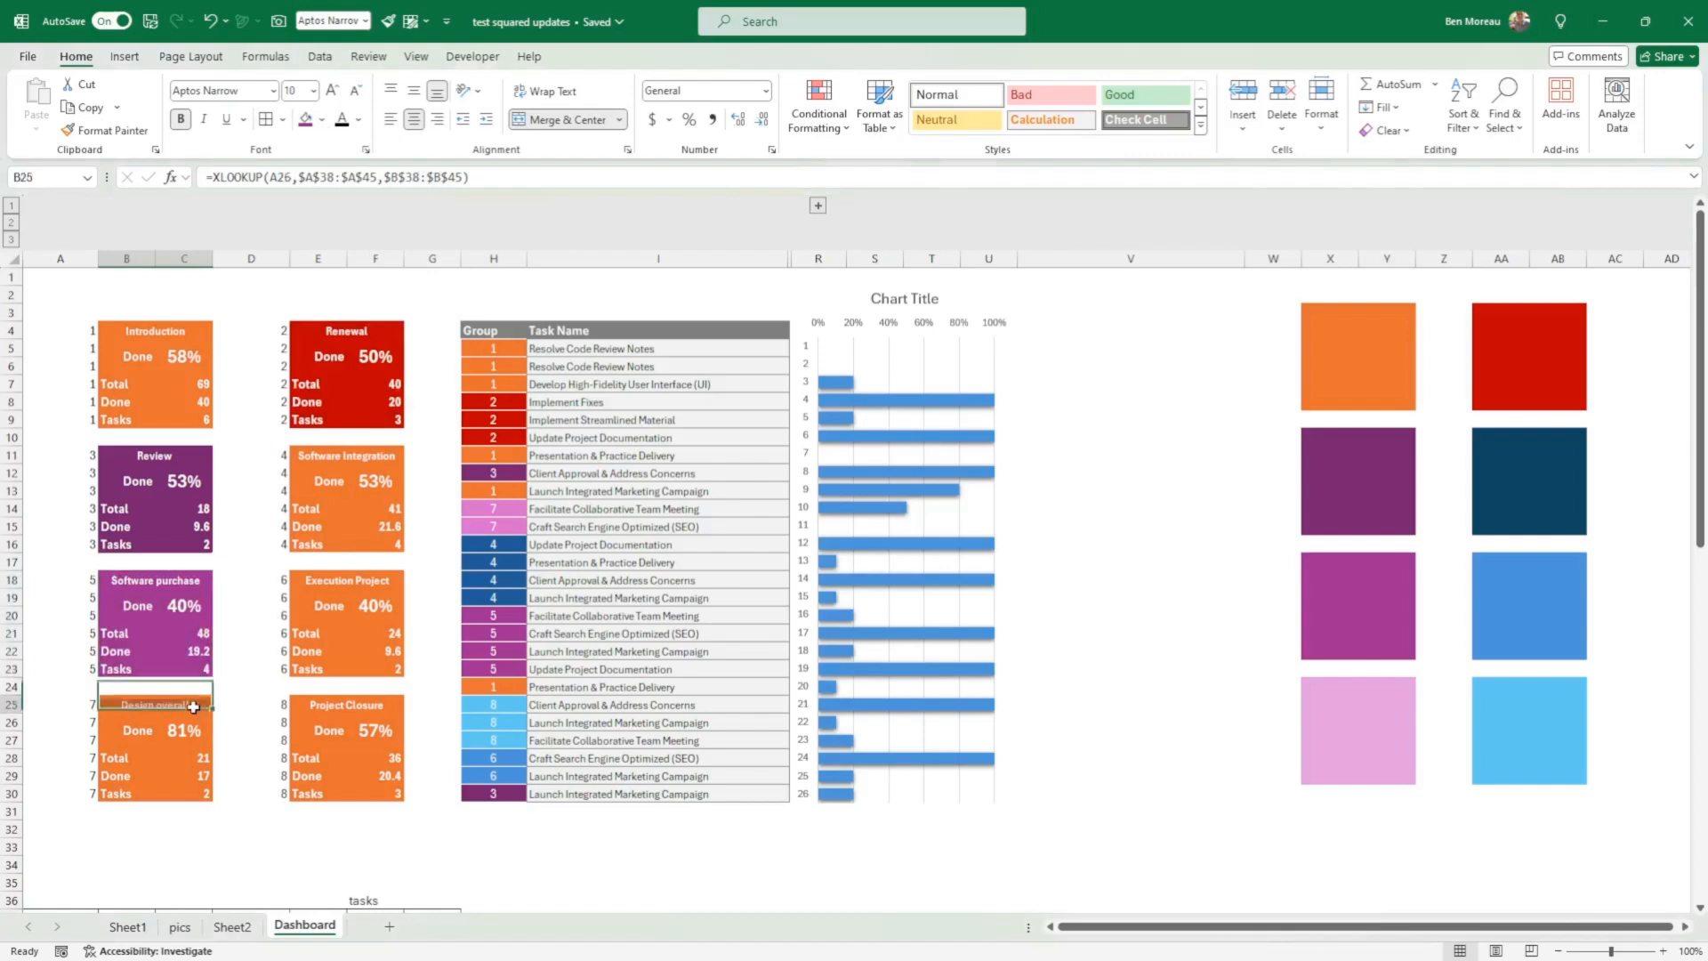
drag(193, 707, 190, 797)
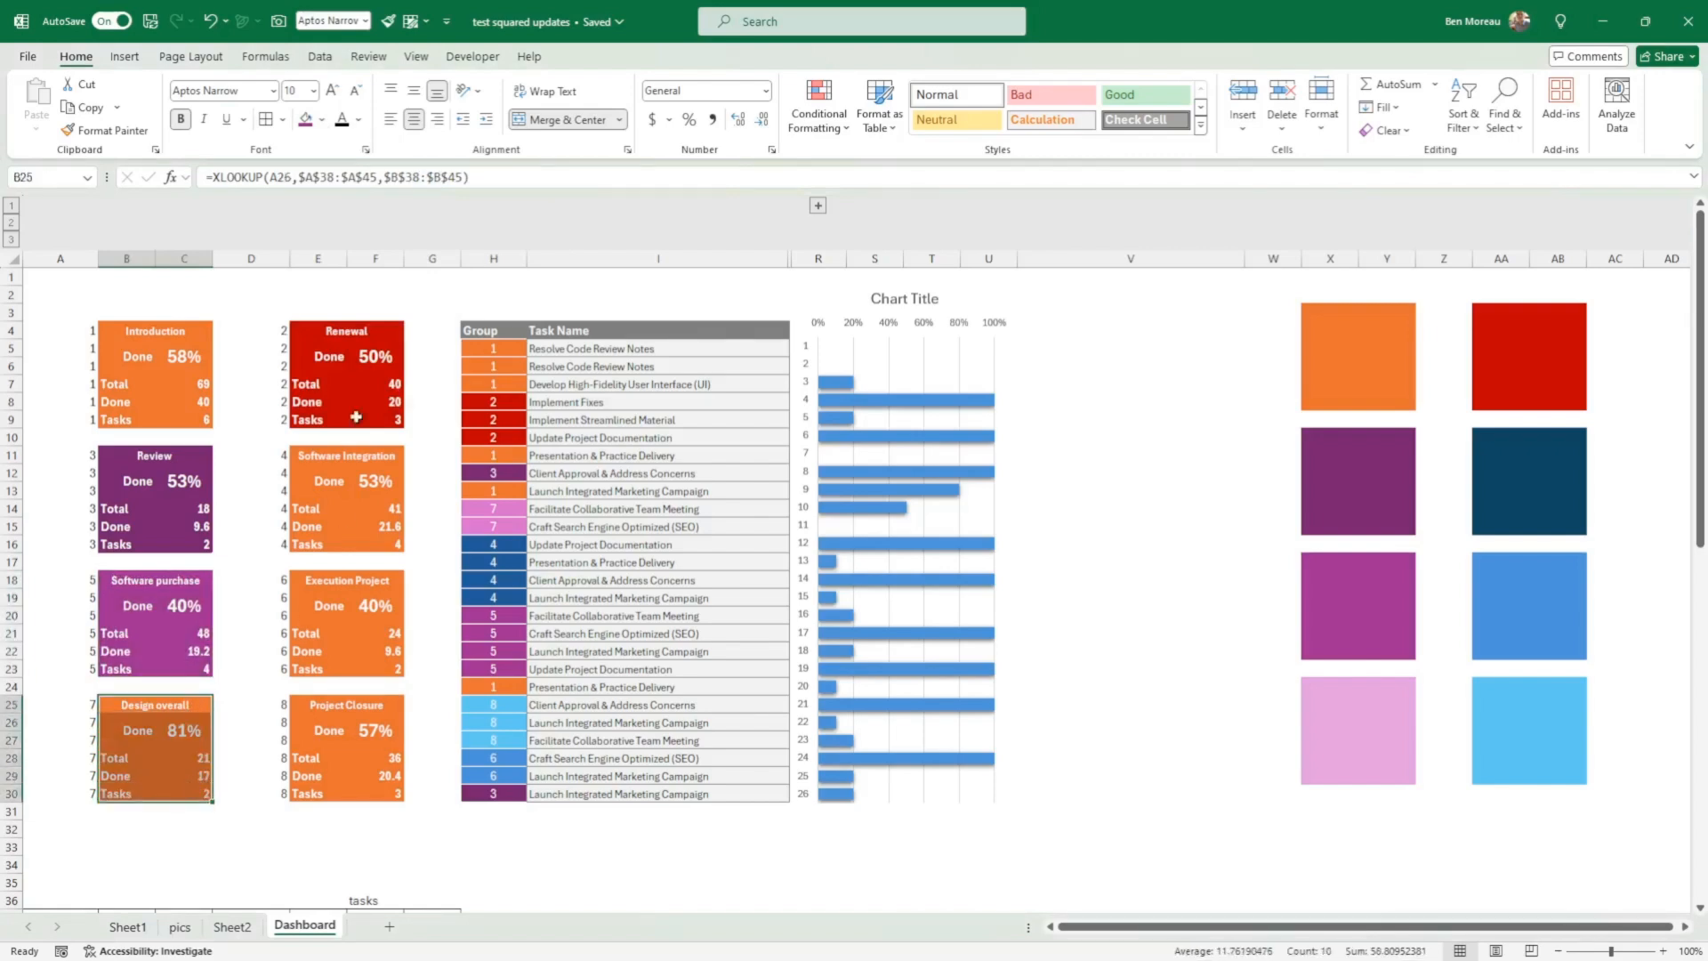
click(322, 119)
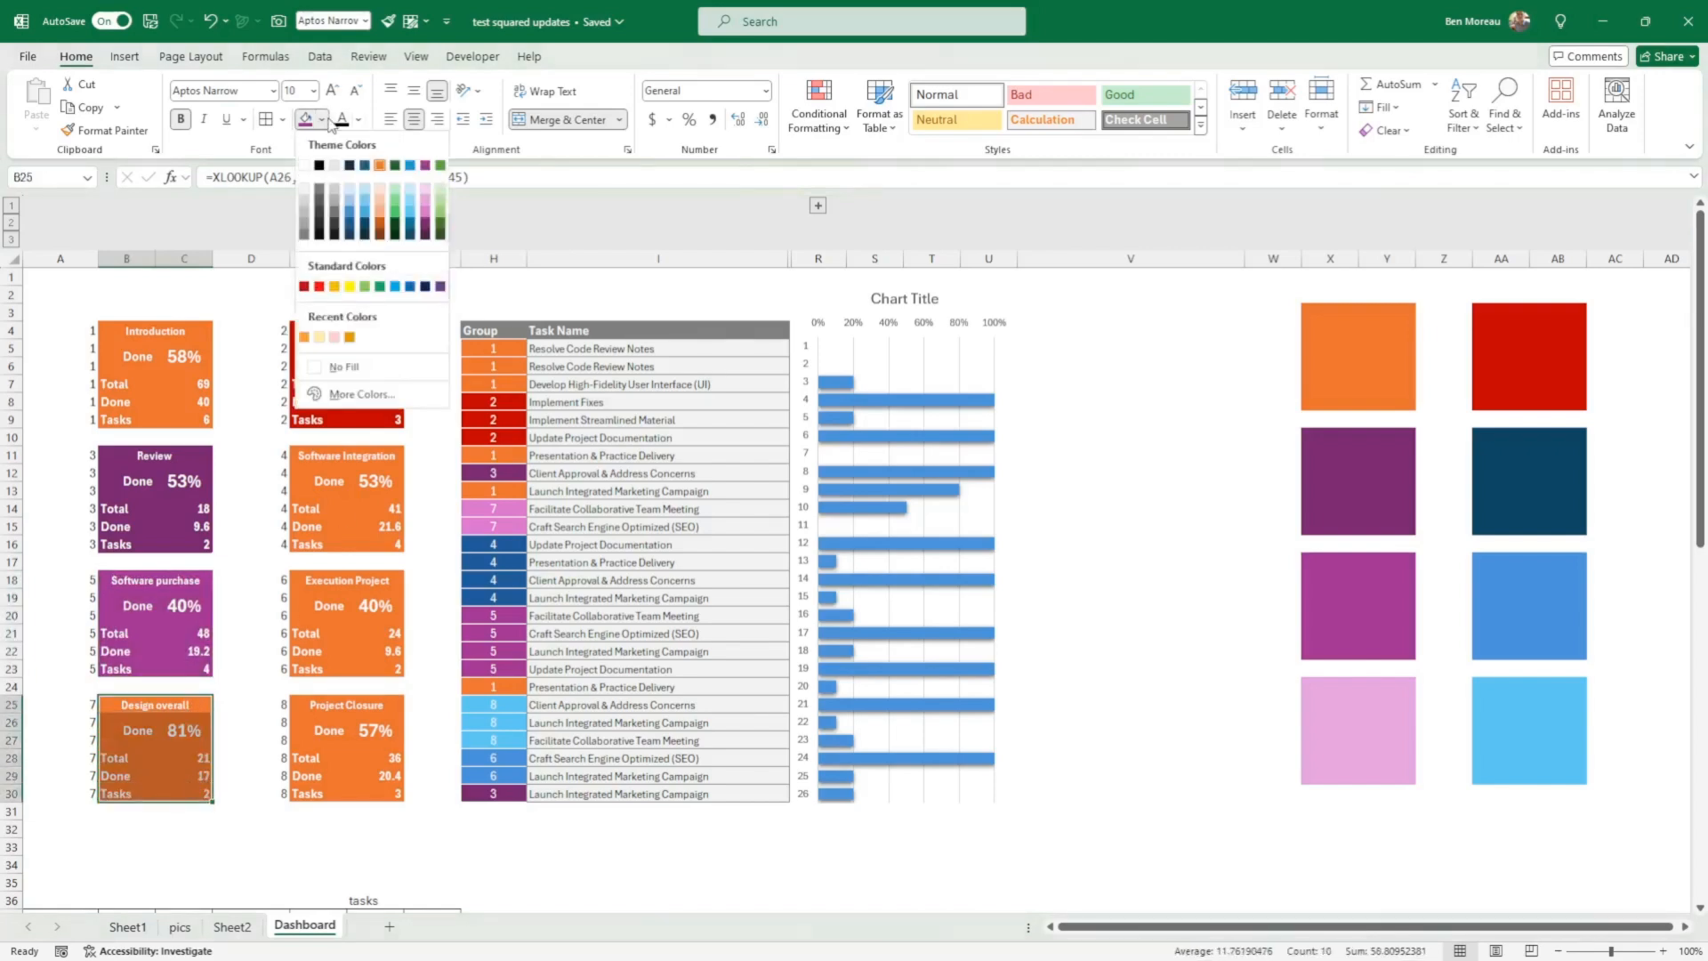
click(427, 200)
Step: Fill the Software Integration card in E11:F16 with the dark blue theme shade that matches its swatch
drag(315, 456, 355, 545)
click(323, 120)
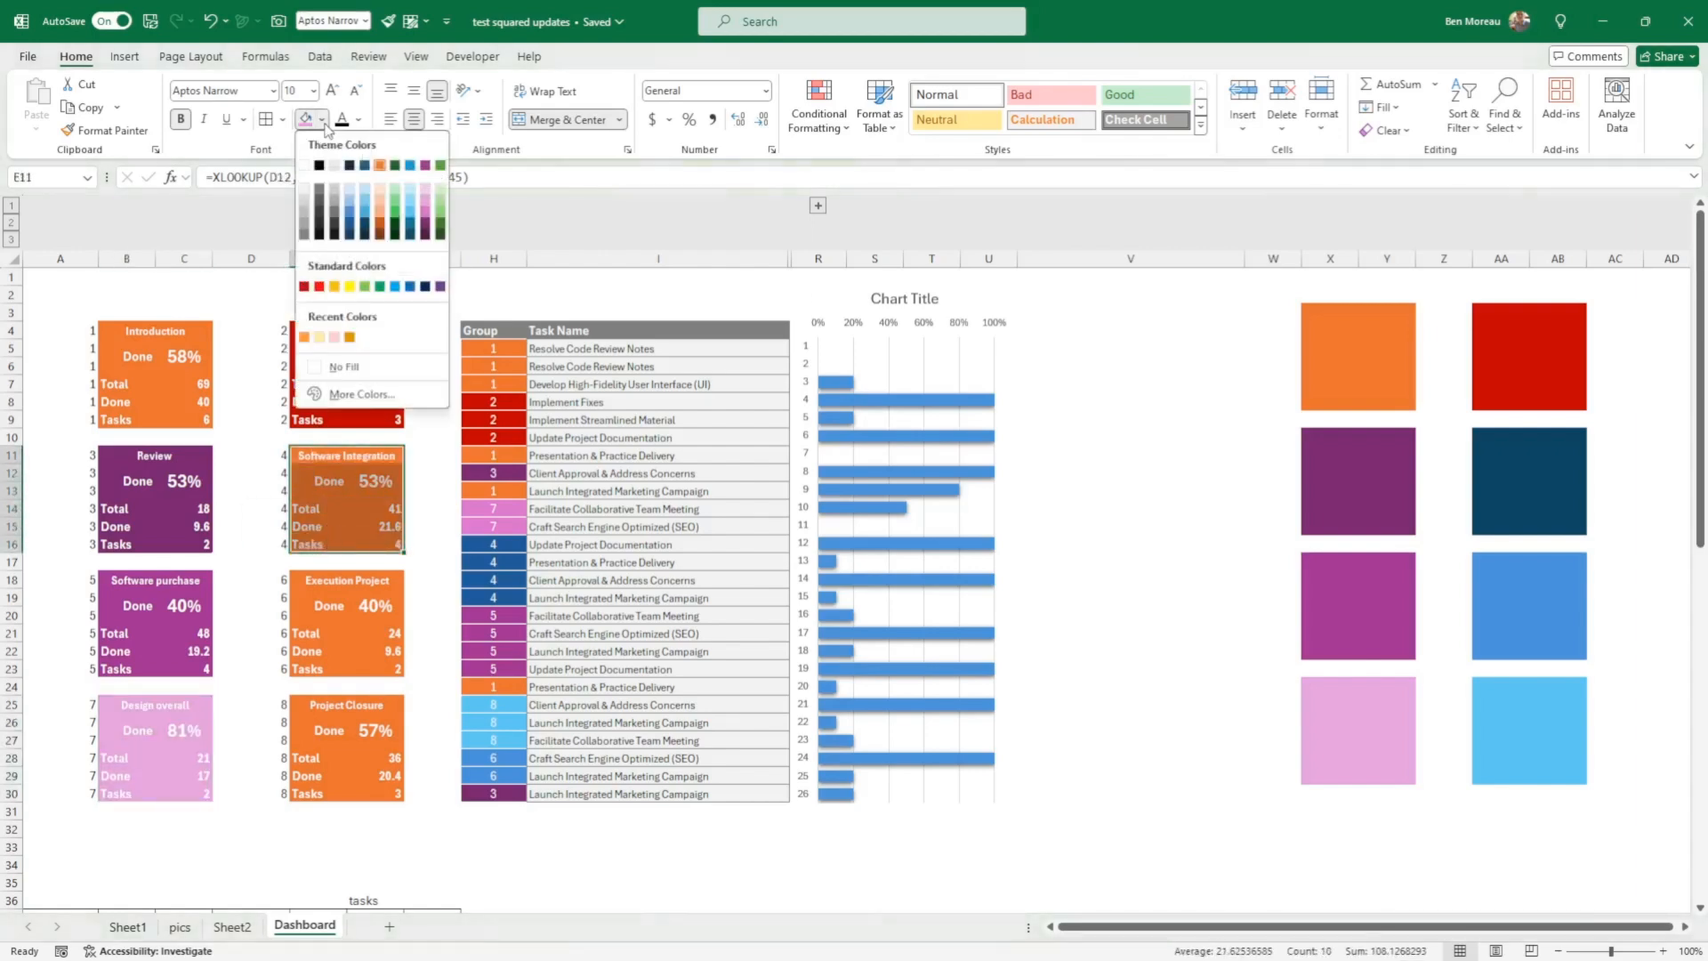
click(366, 225)
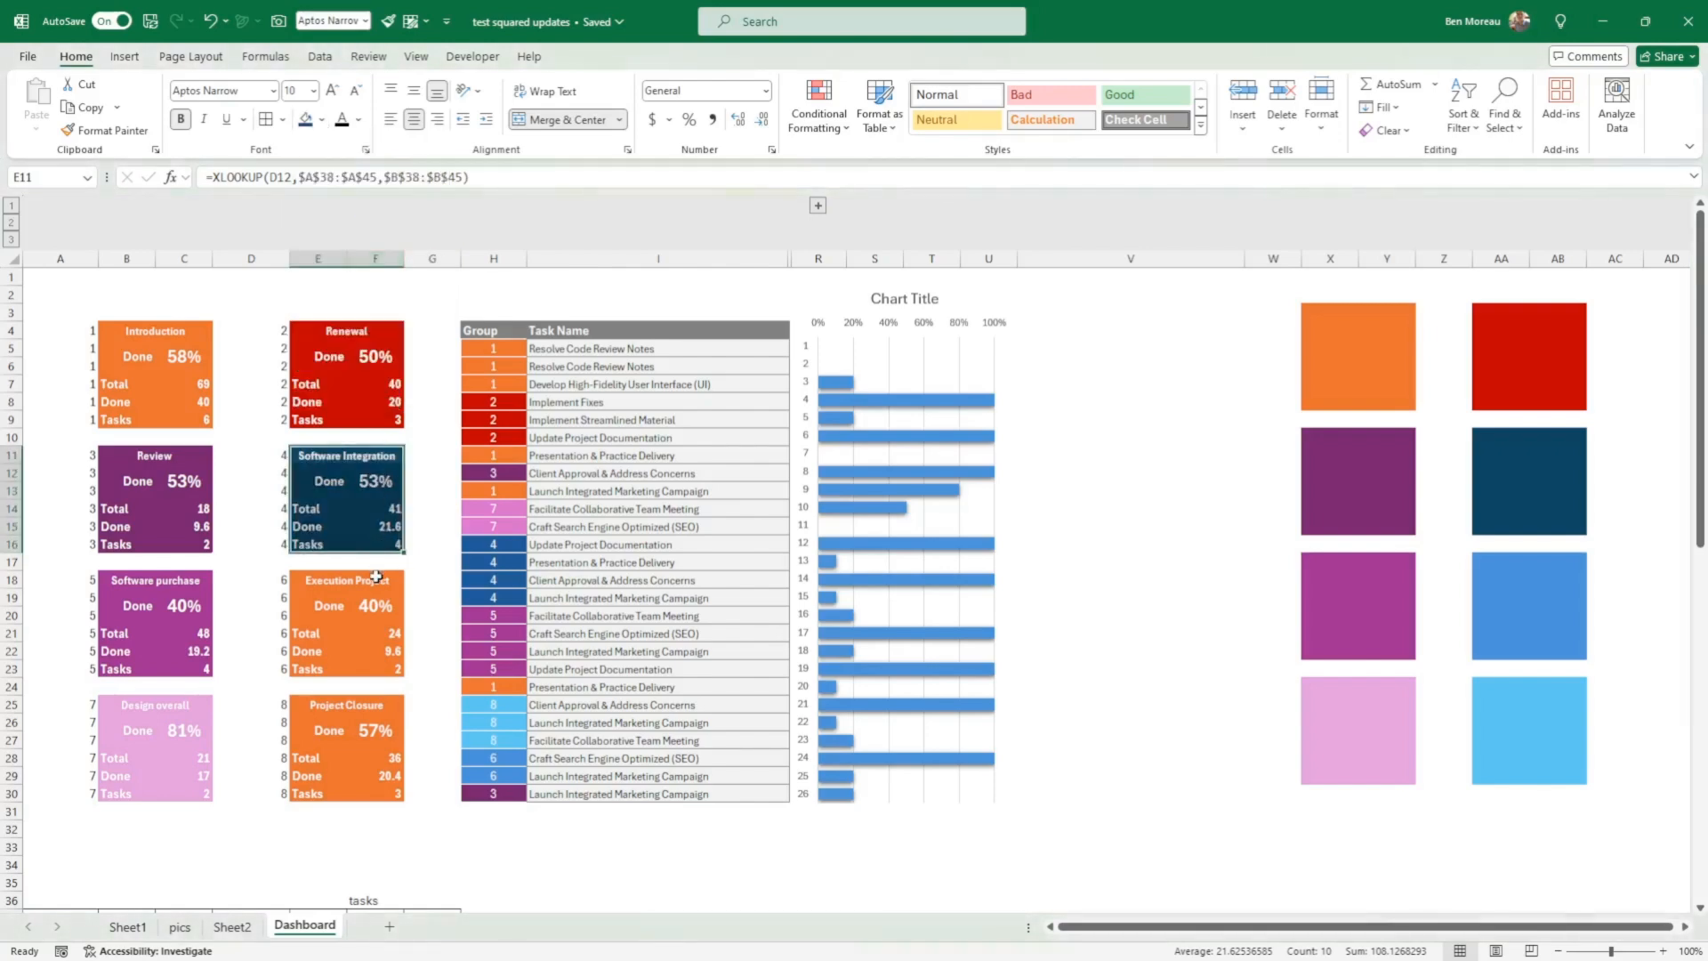
Step: Fill the Execution Project card E18:F23 with the medium blue and the Project Closure card E25:F30 with the light blue matching their swatches
drag(376, 577, 391, 672)
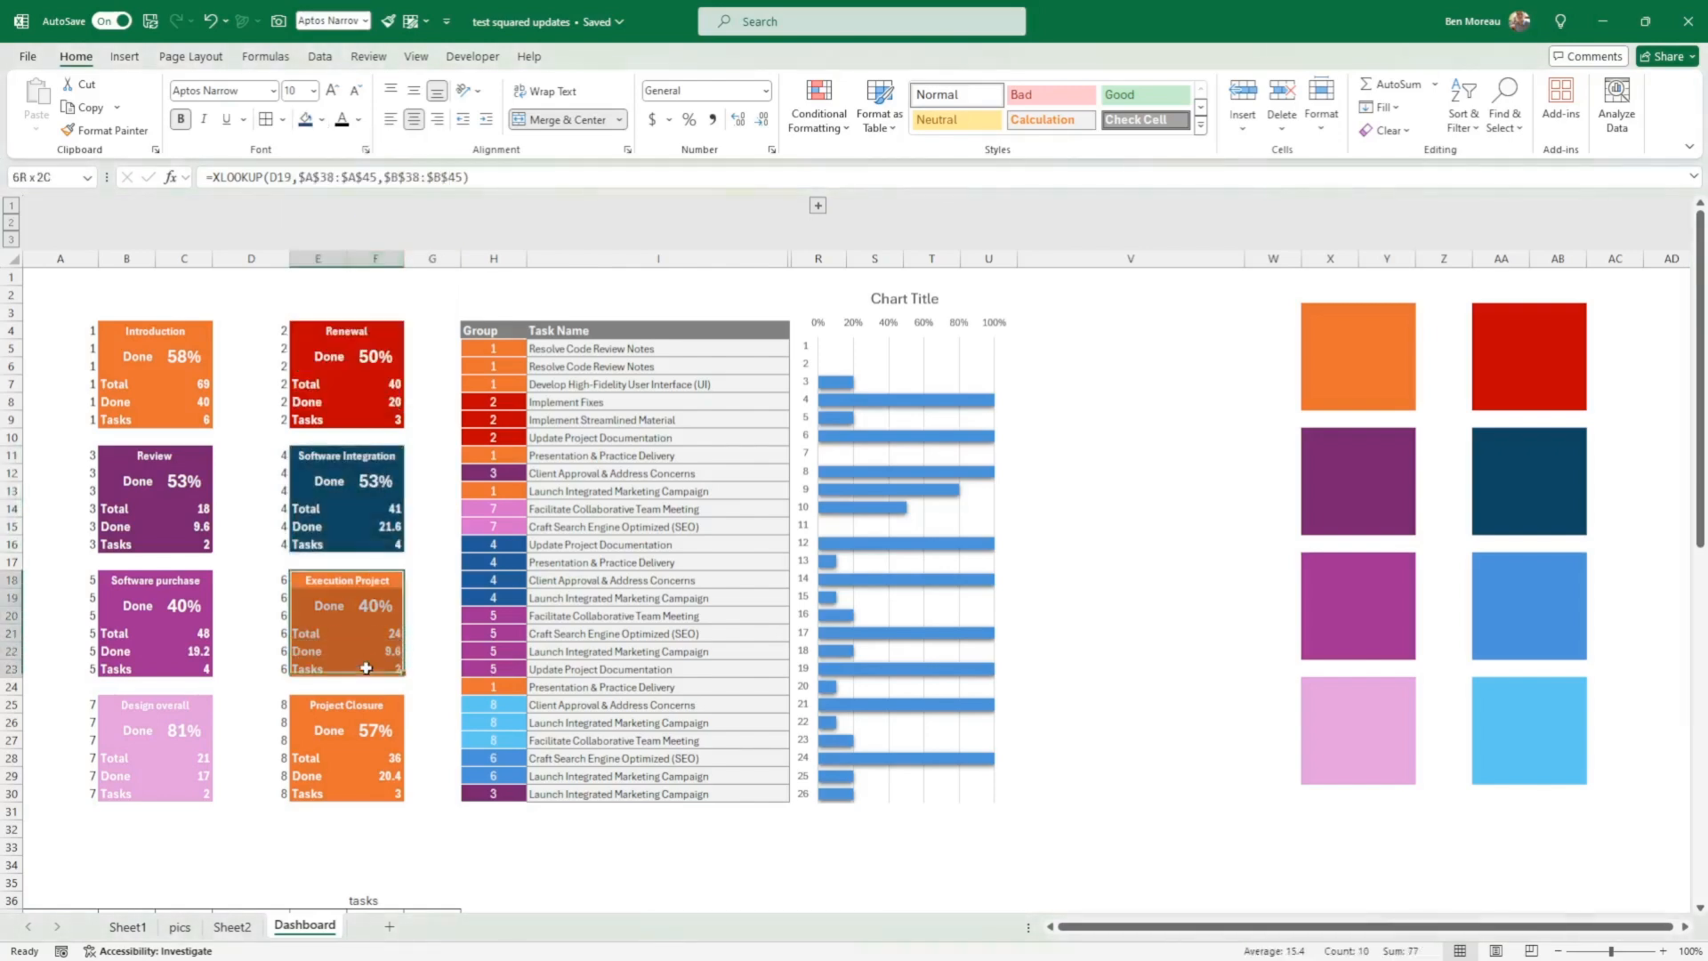
click(323, 122)
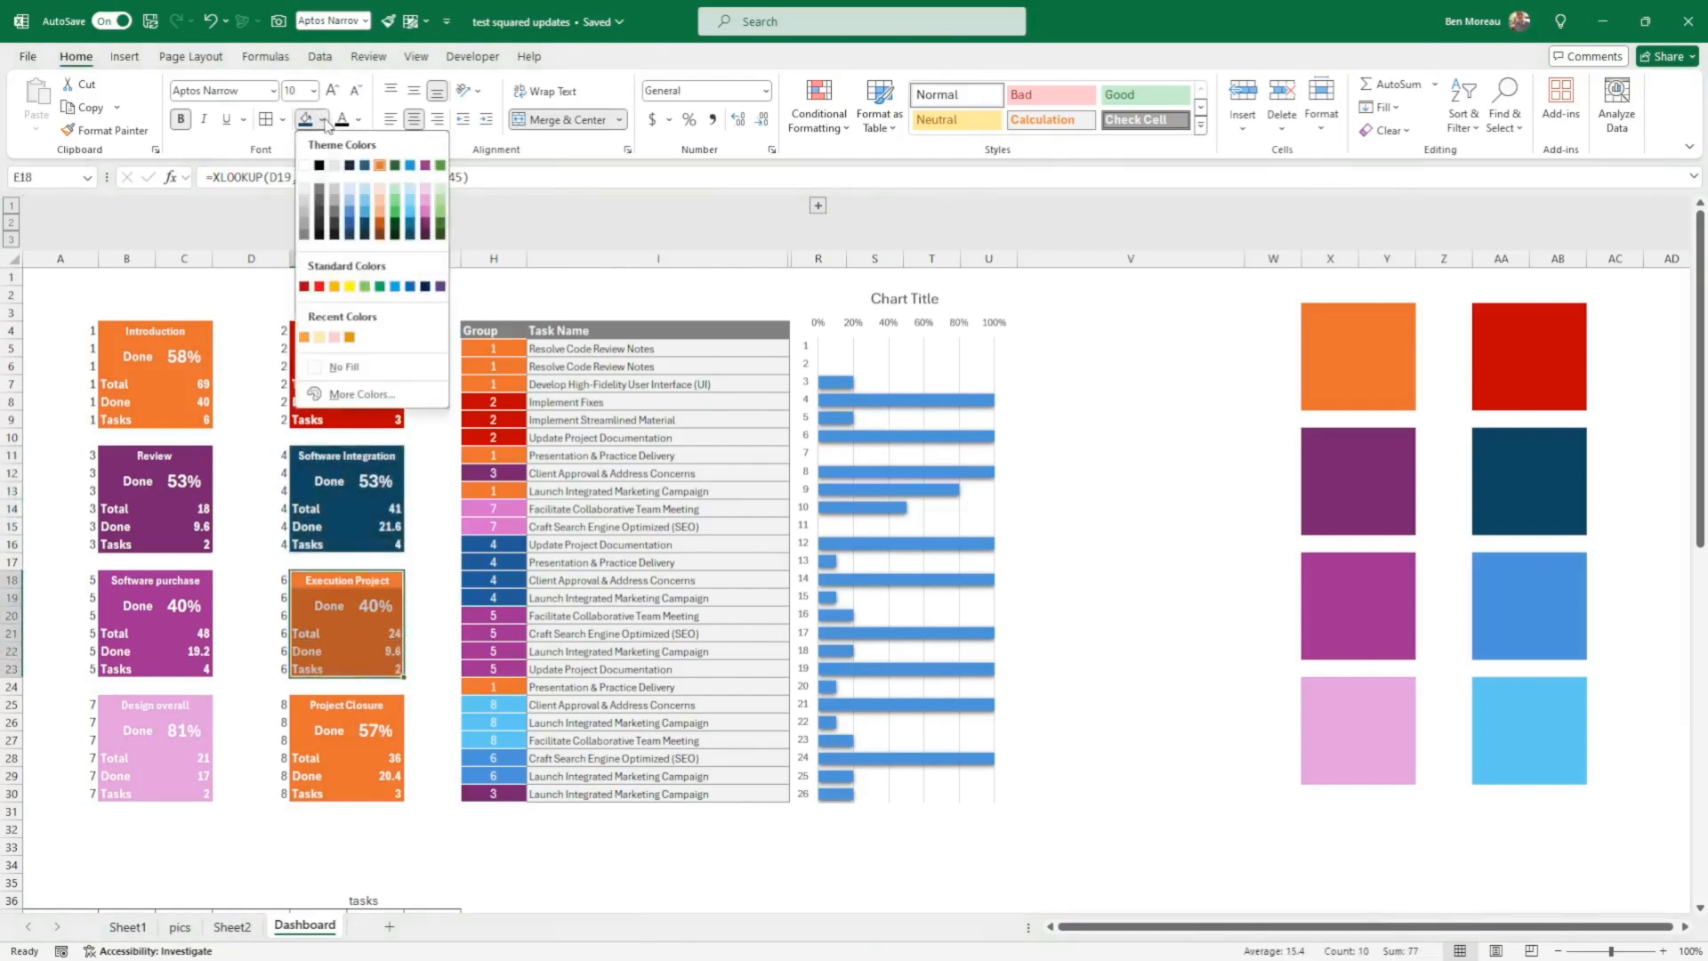
click(353, 216)
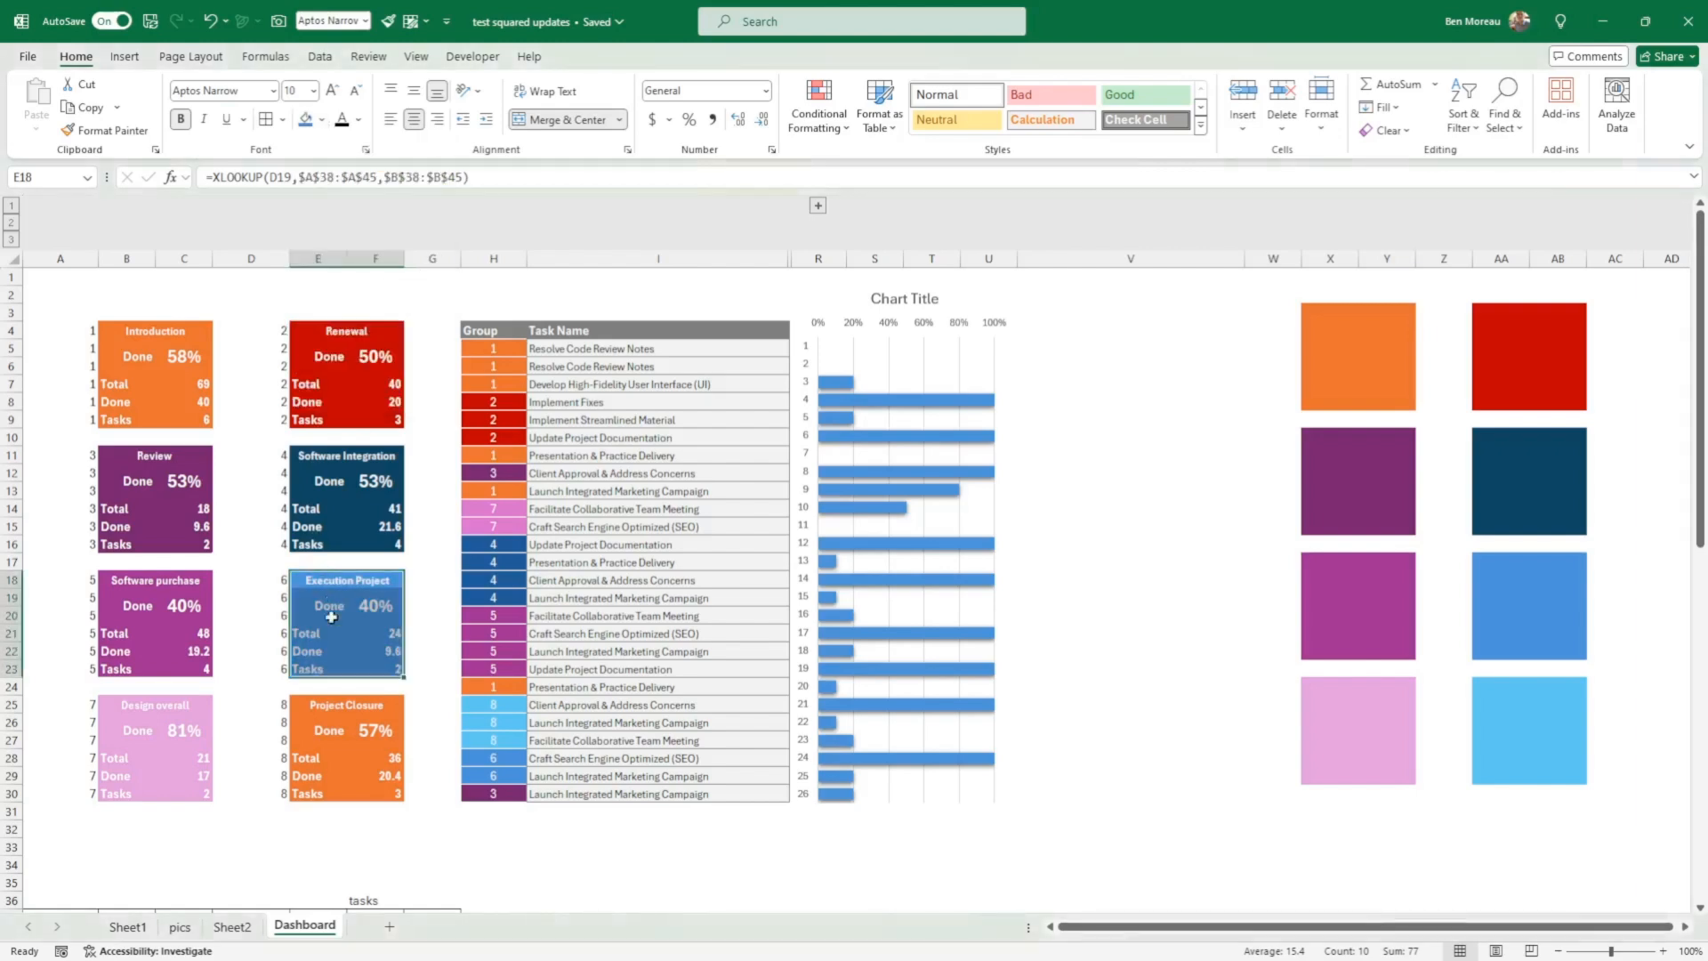
drag(345, 711, 337, 792)
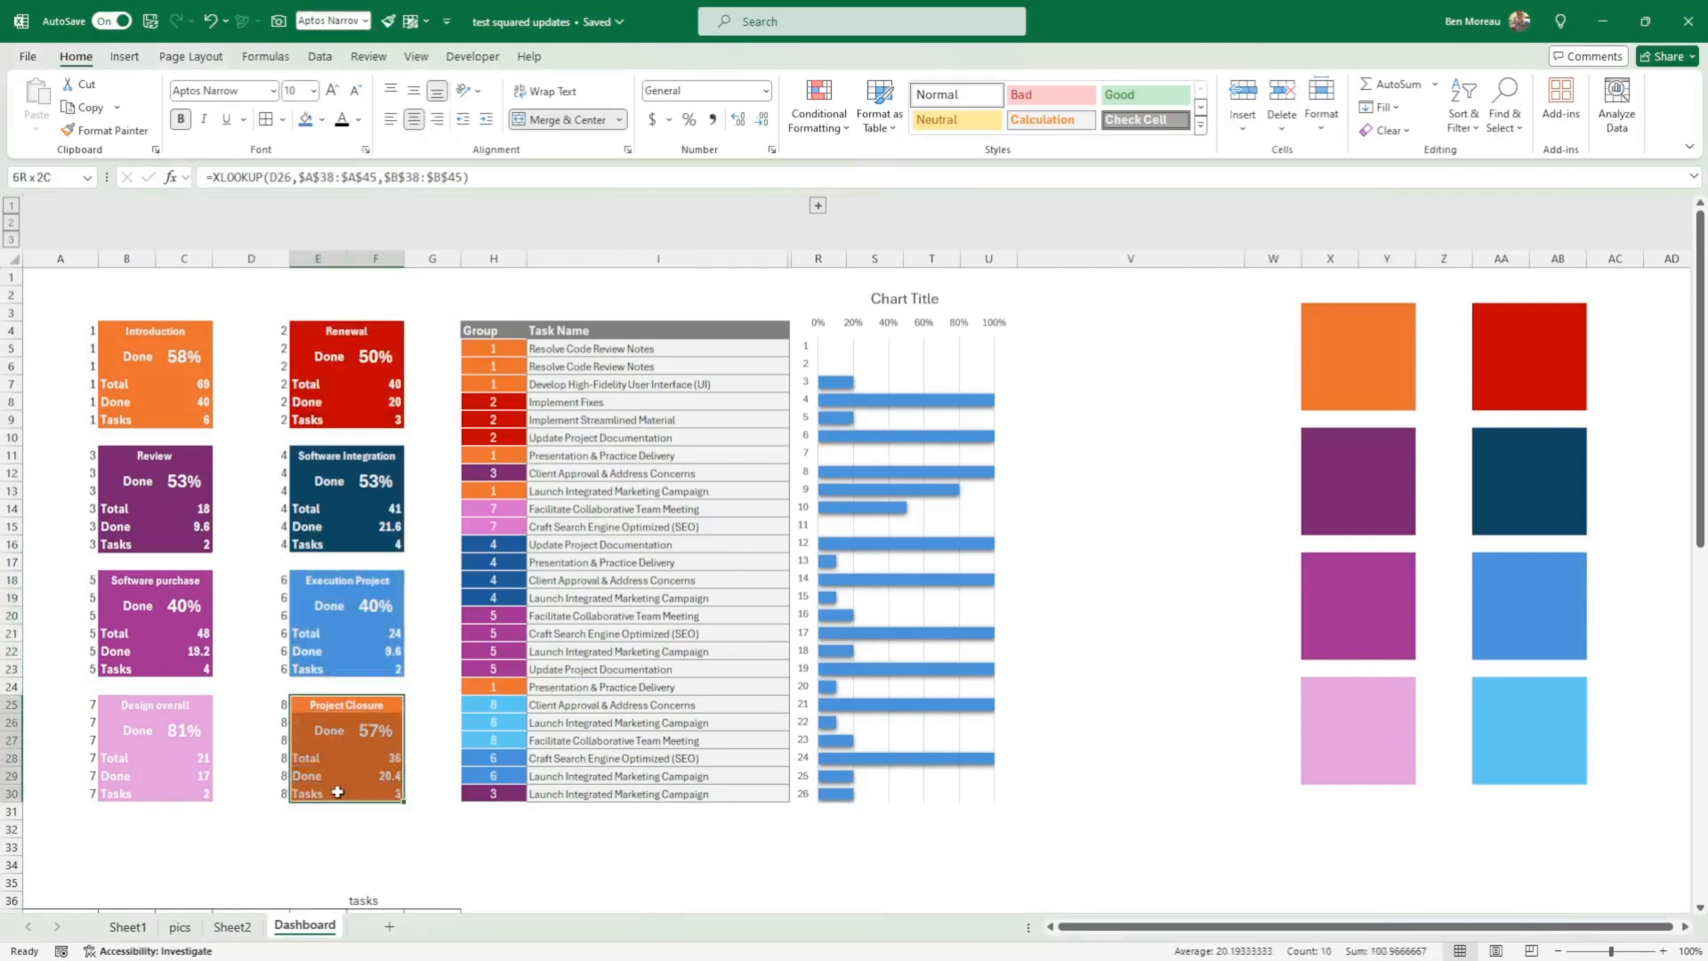
click(324, 120)
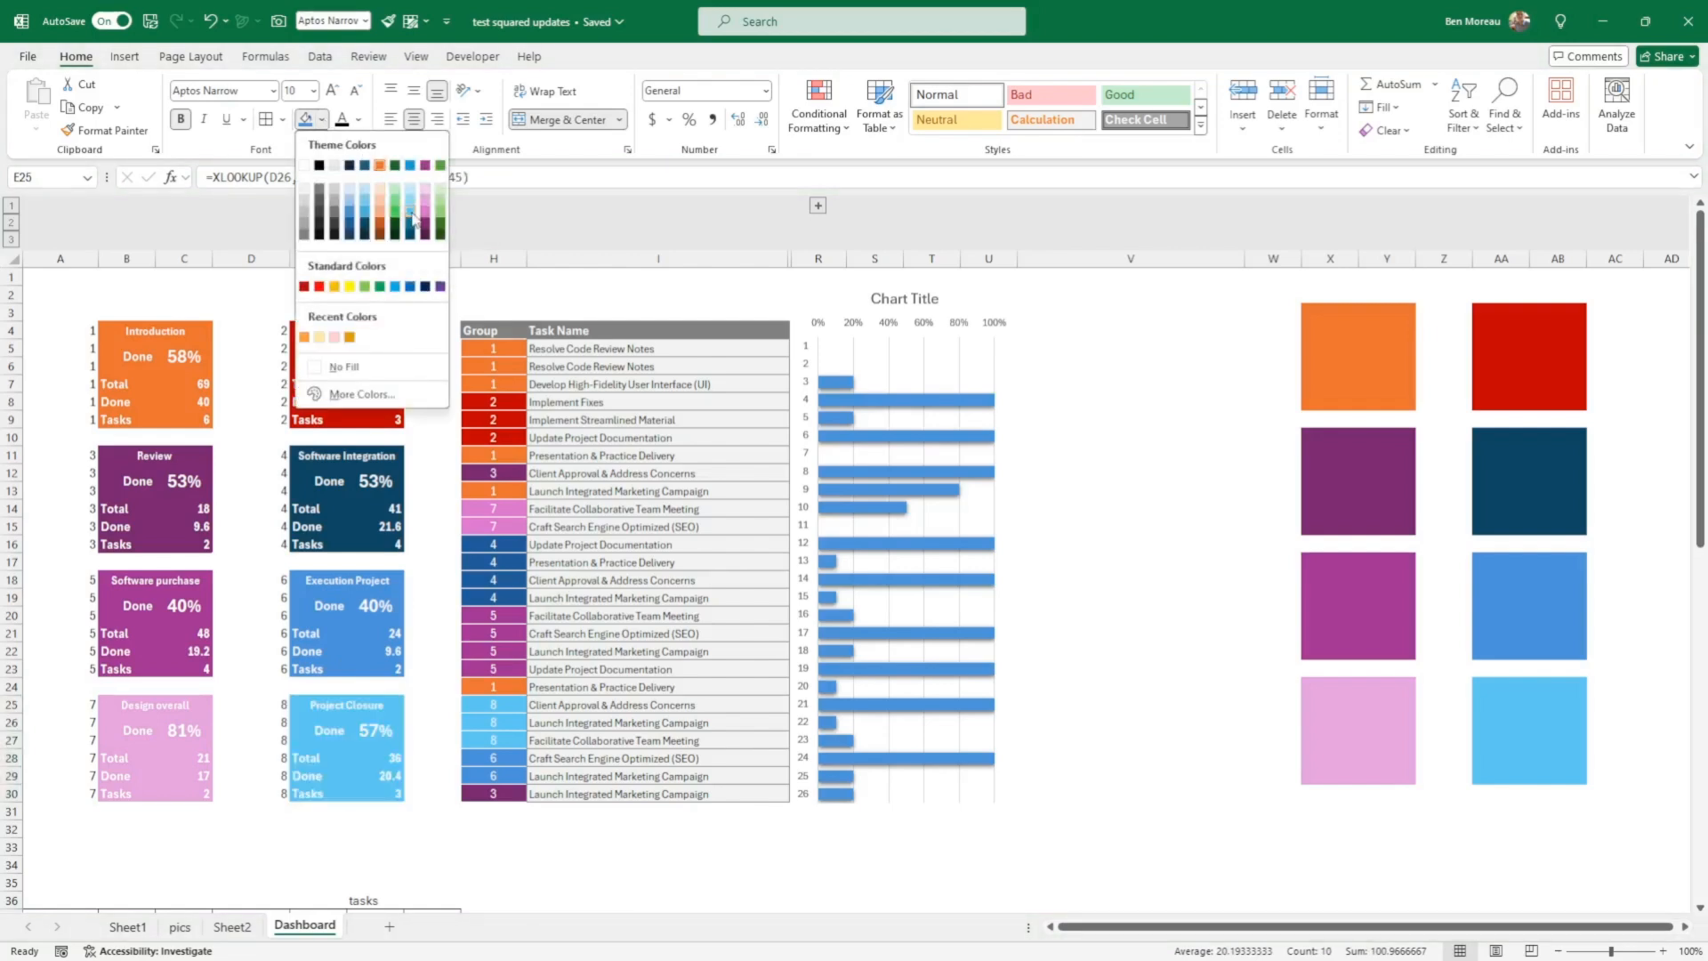
click(410, 218)
Step: Check the conditional formatting rules applied to the task table's Group column, H5:H30
click(510, 352)
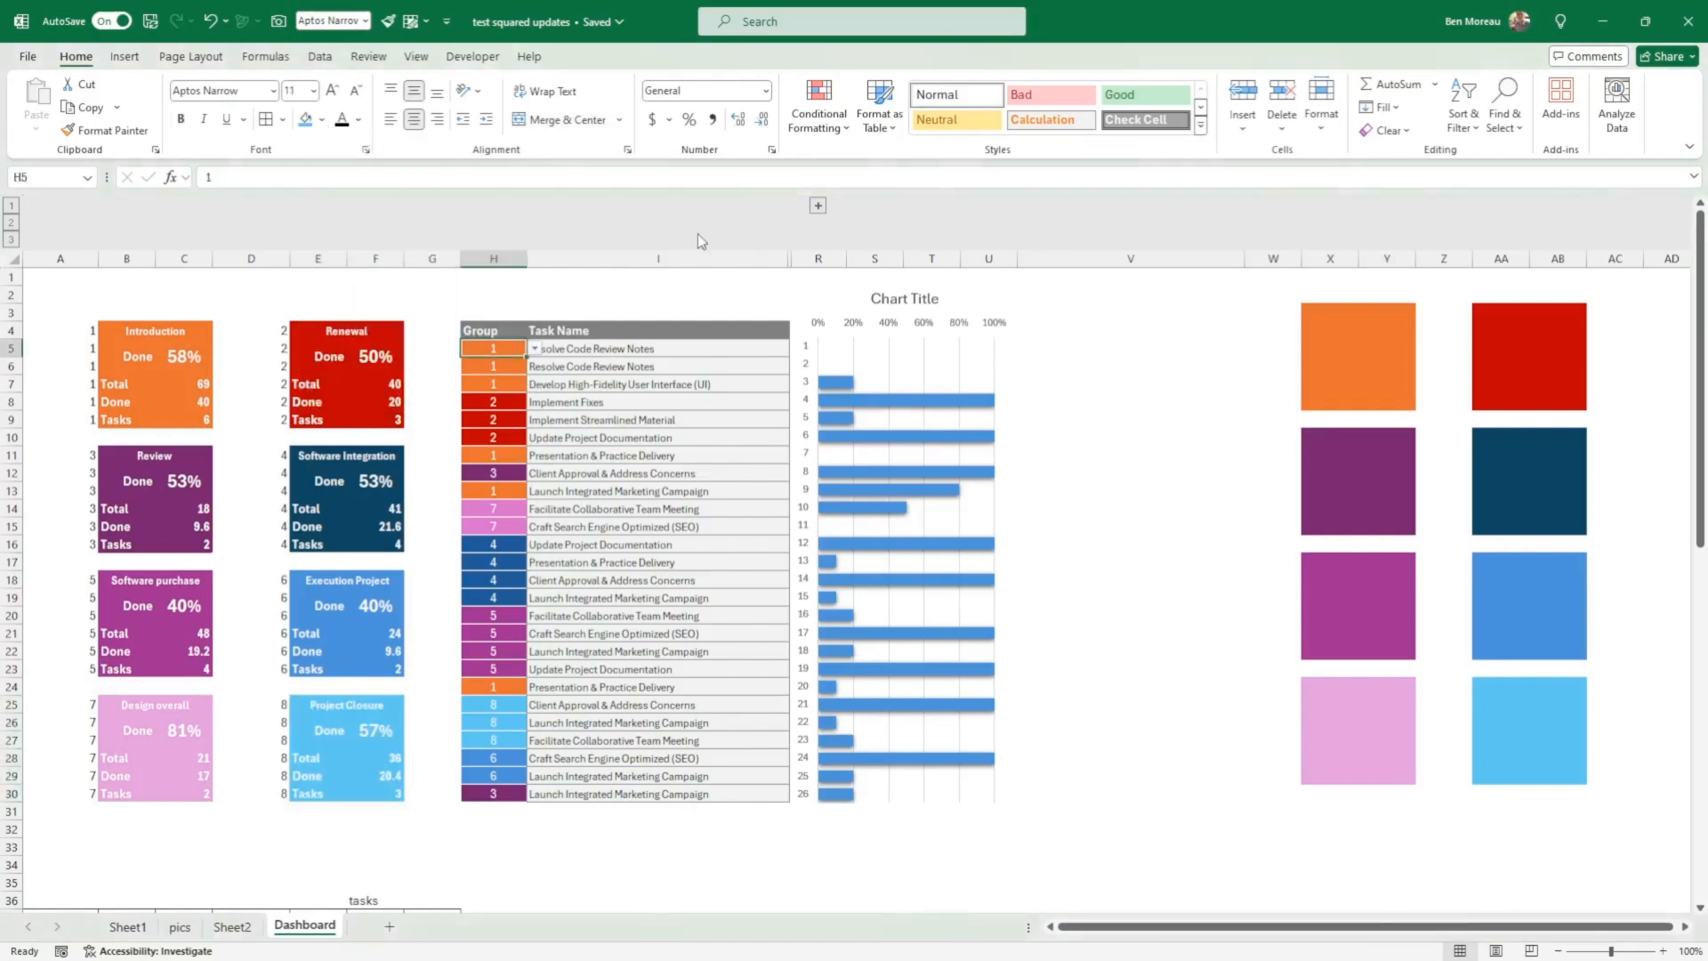
click(819, 102)
click(829, 395)
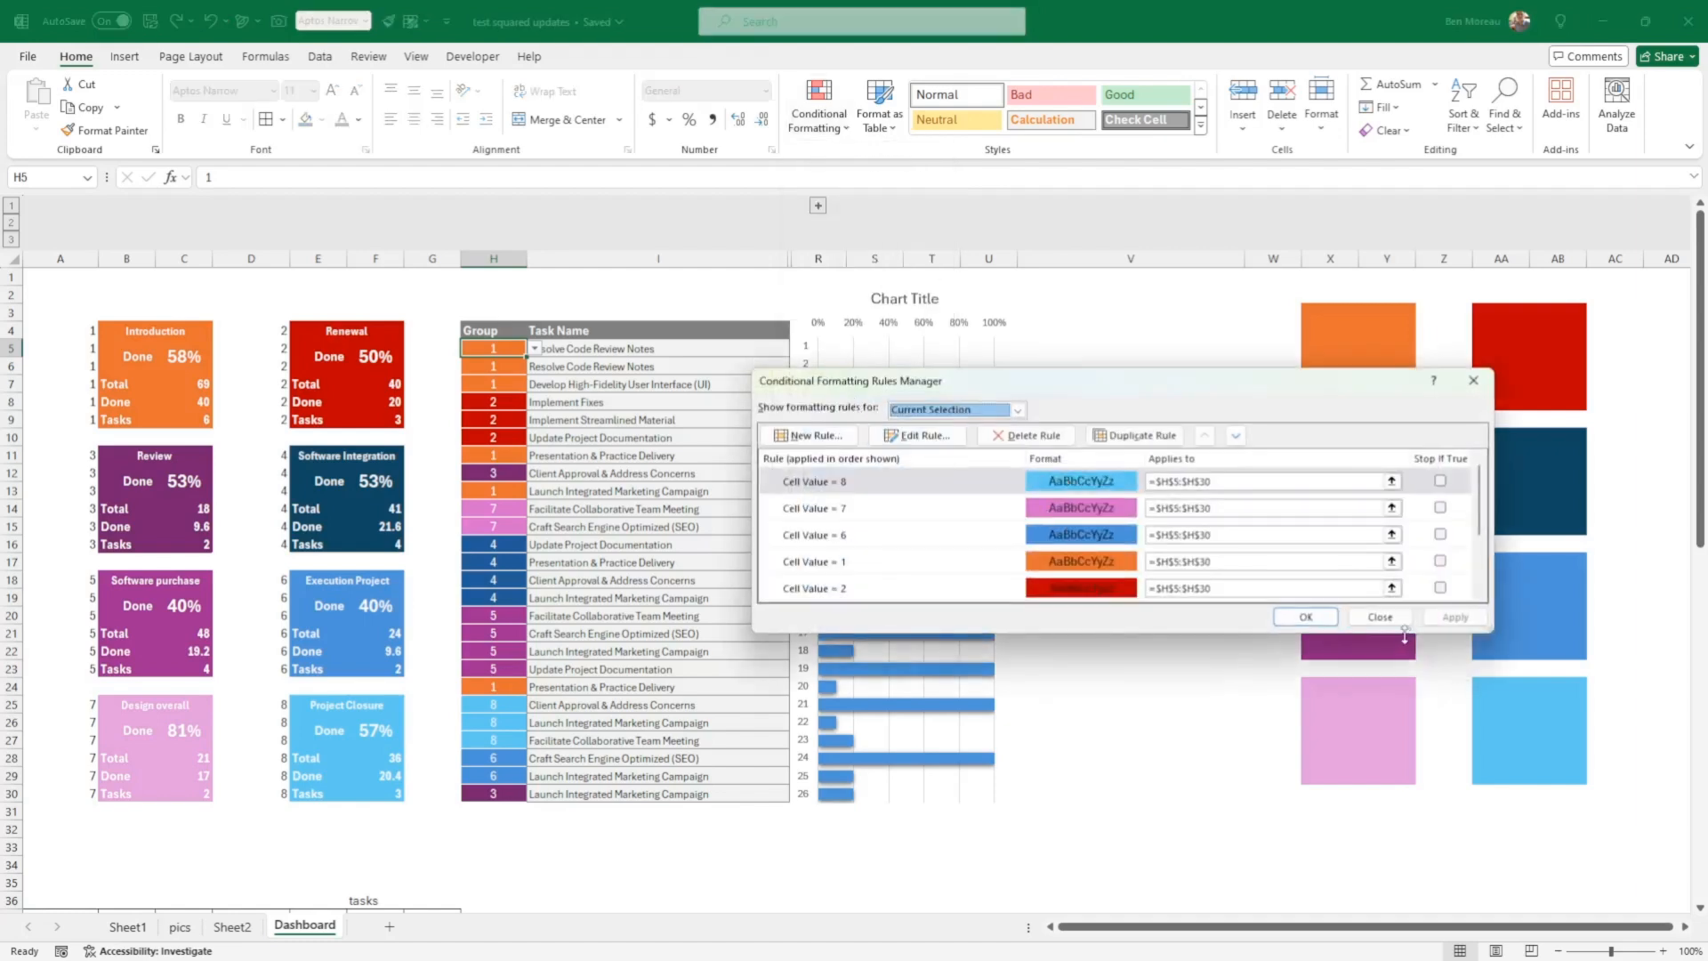
click(1388, 619)
right_click(546, 867)
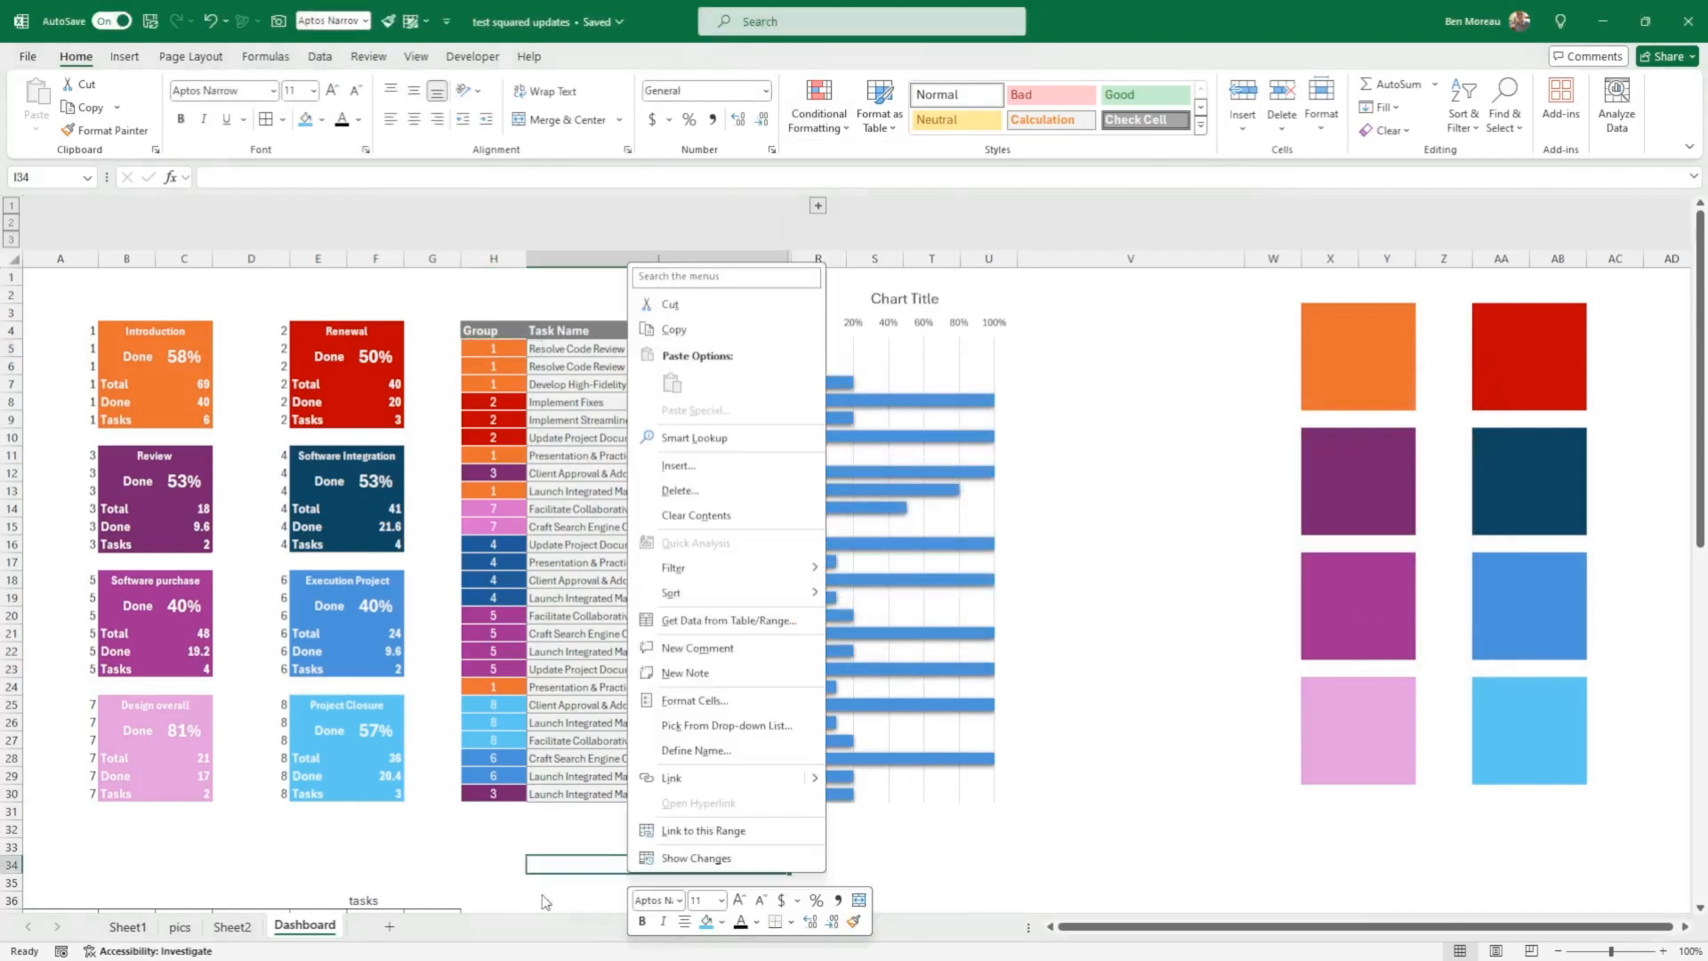
key(Escape)
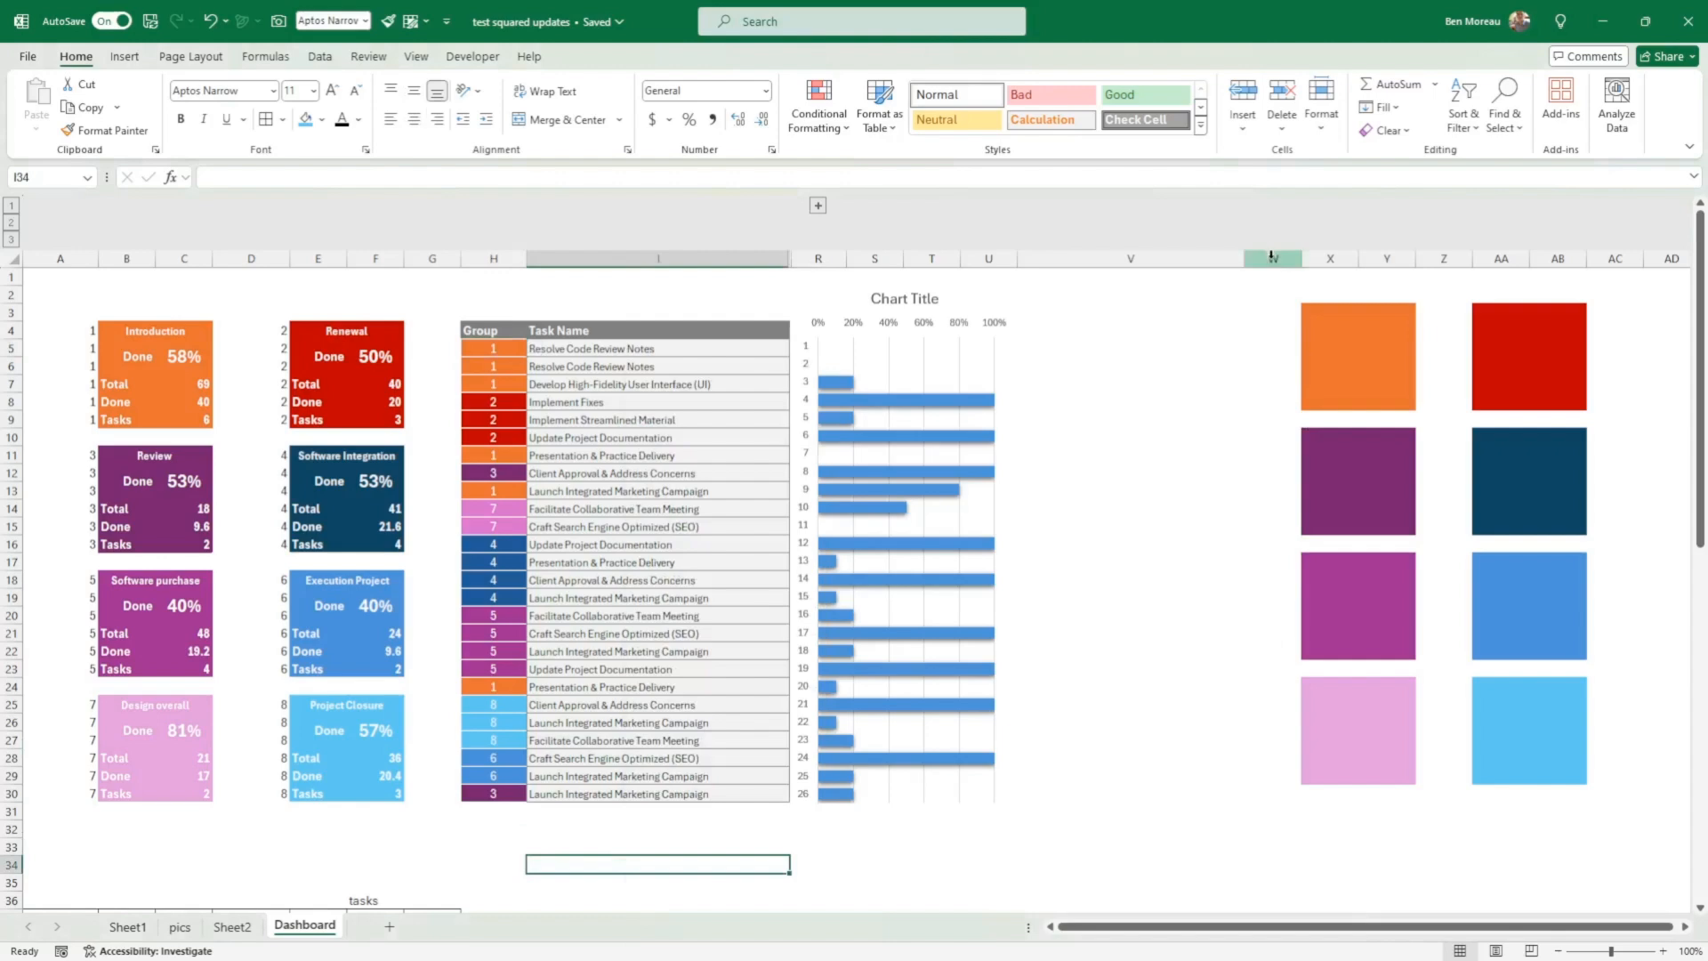
Step: Delete columns W:AB containing the colour swatches
drag(1271, 259, 1558, 258)
right_click(1341, 261)
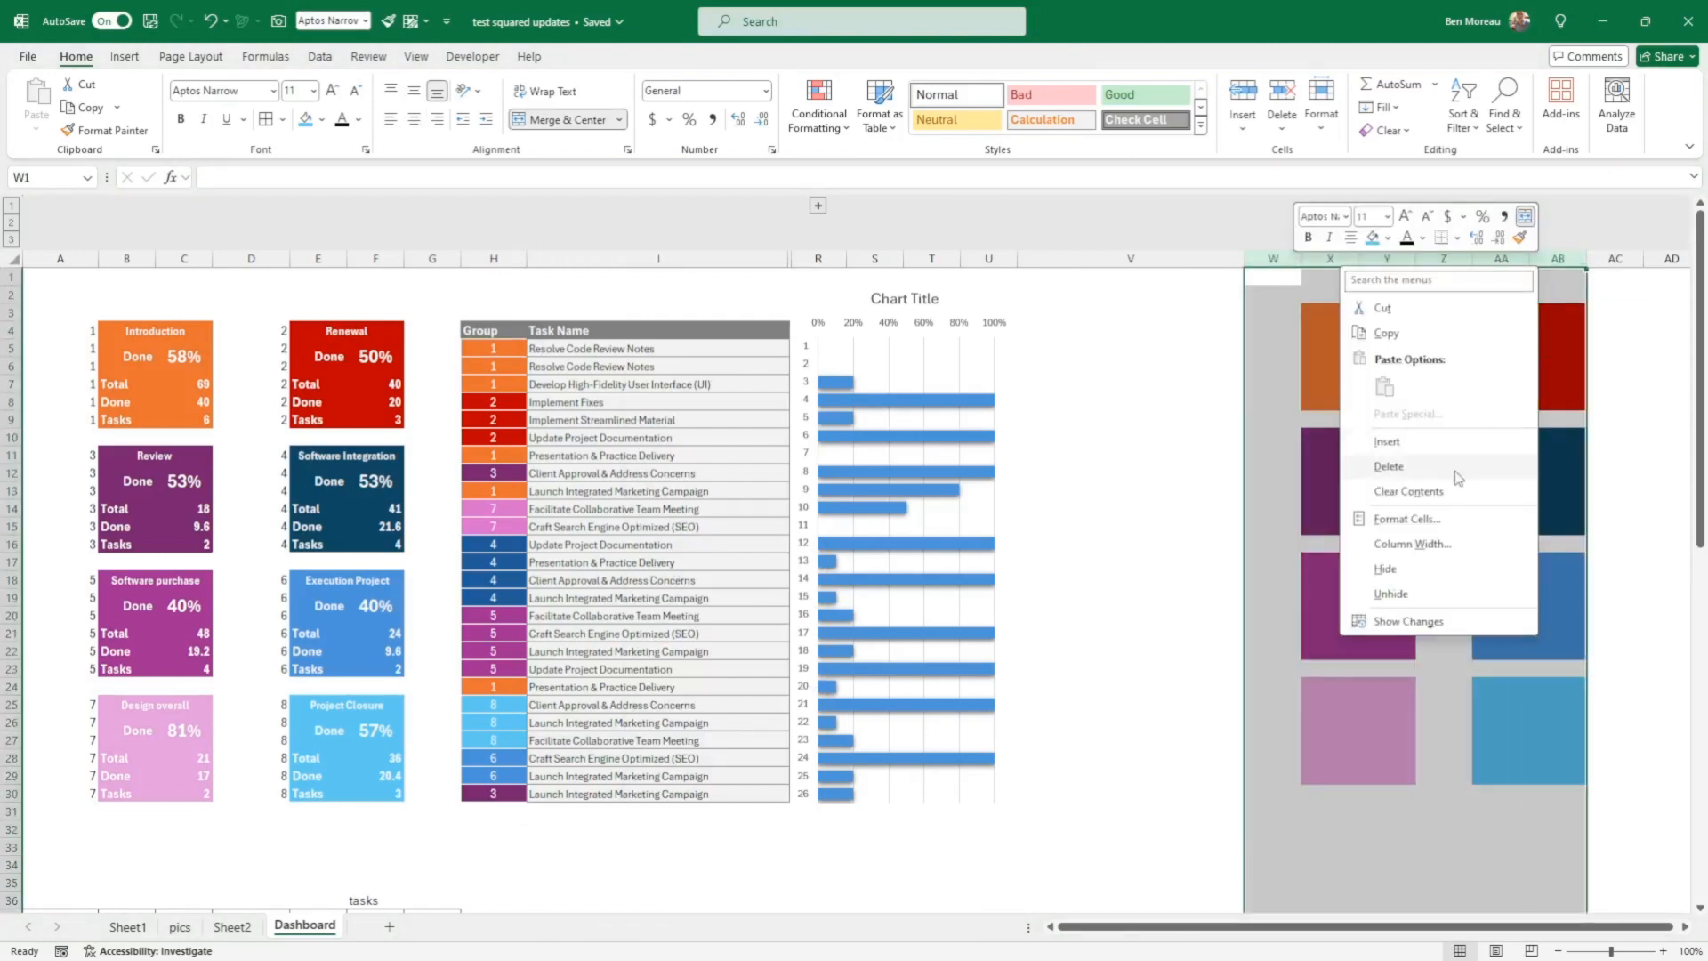
click(1388, 467)
click(1162, 505)
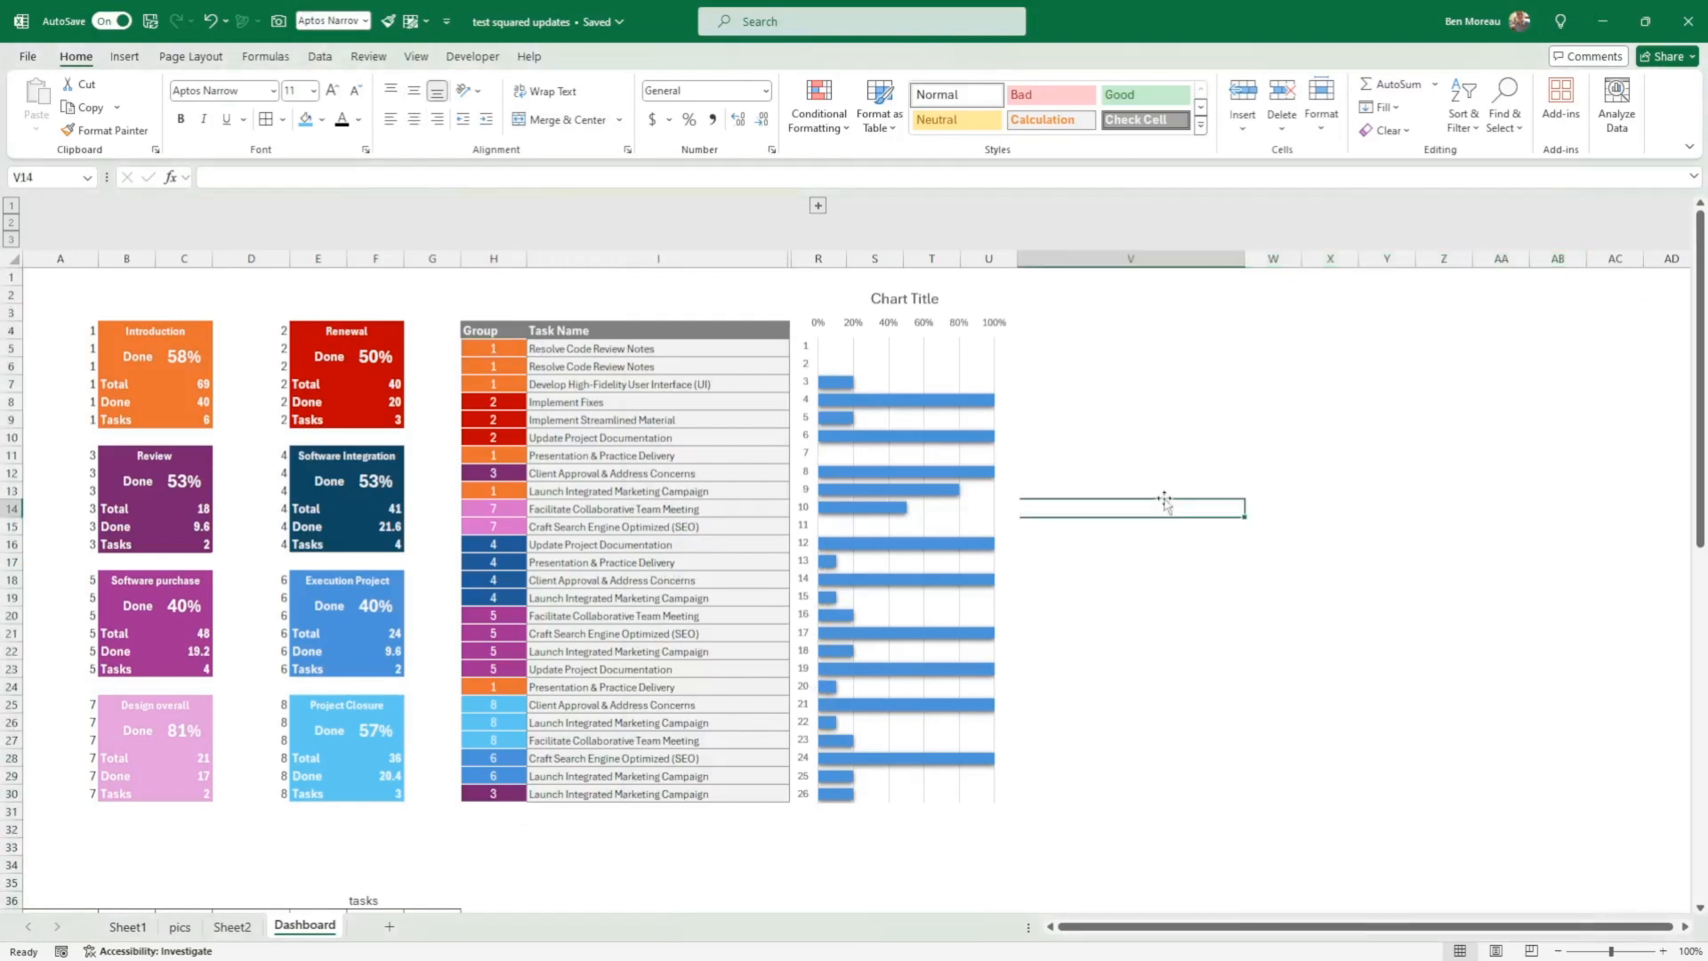
Step: Bold the grouping summary headers in B37:G37 and clear the stray "tasks" label above them in E36:F36
scroll(1169, 495, down, 4)
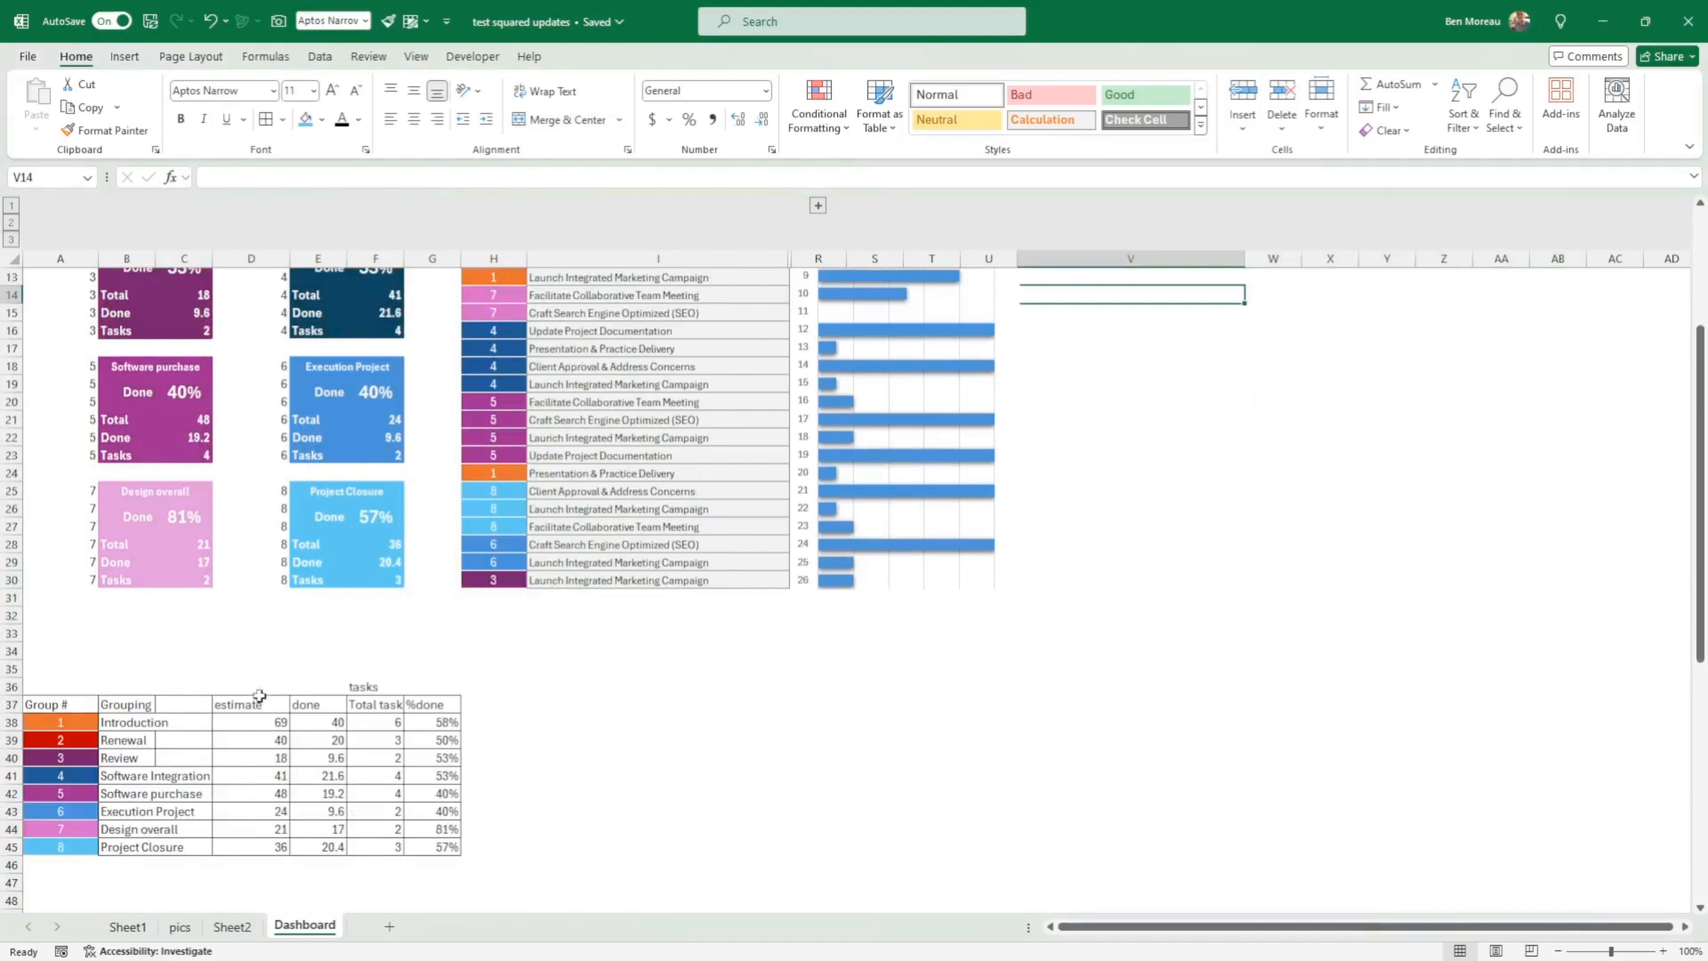
drag(106, 707, 433, 710)
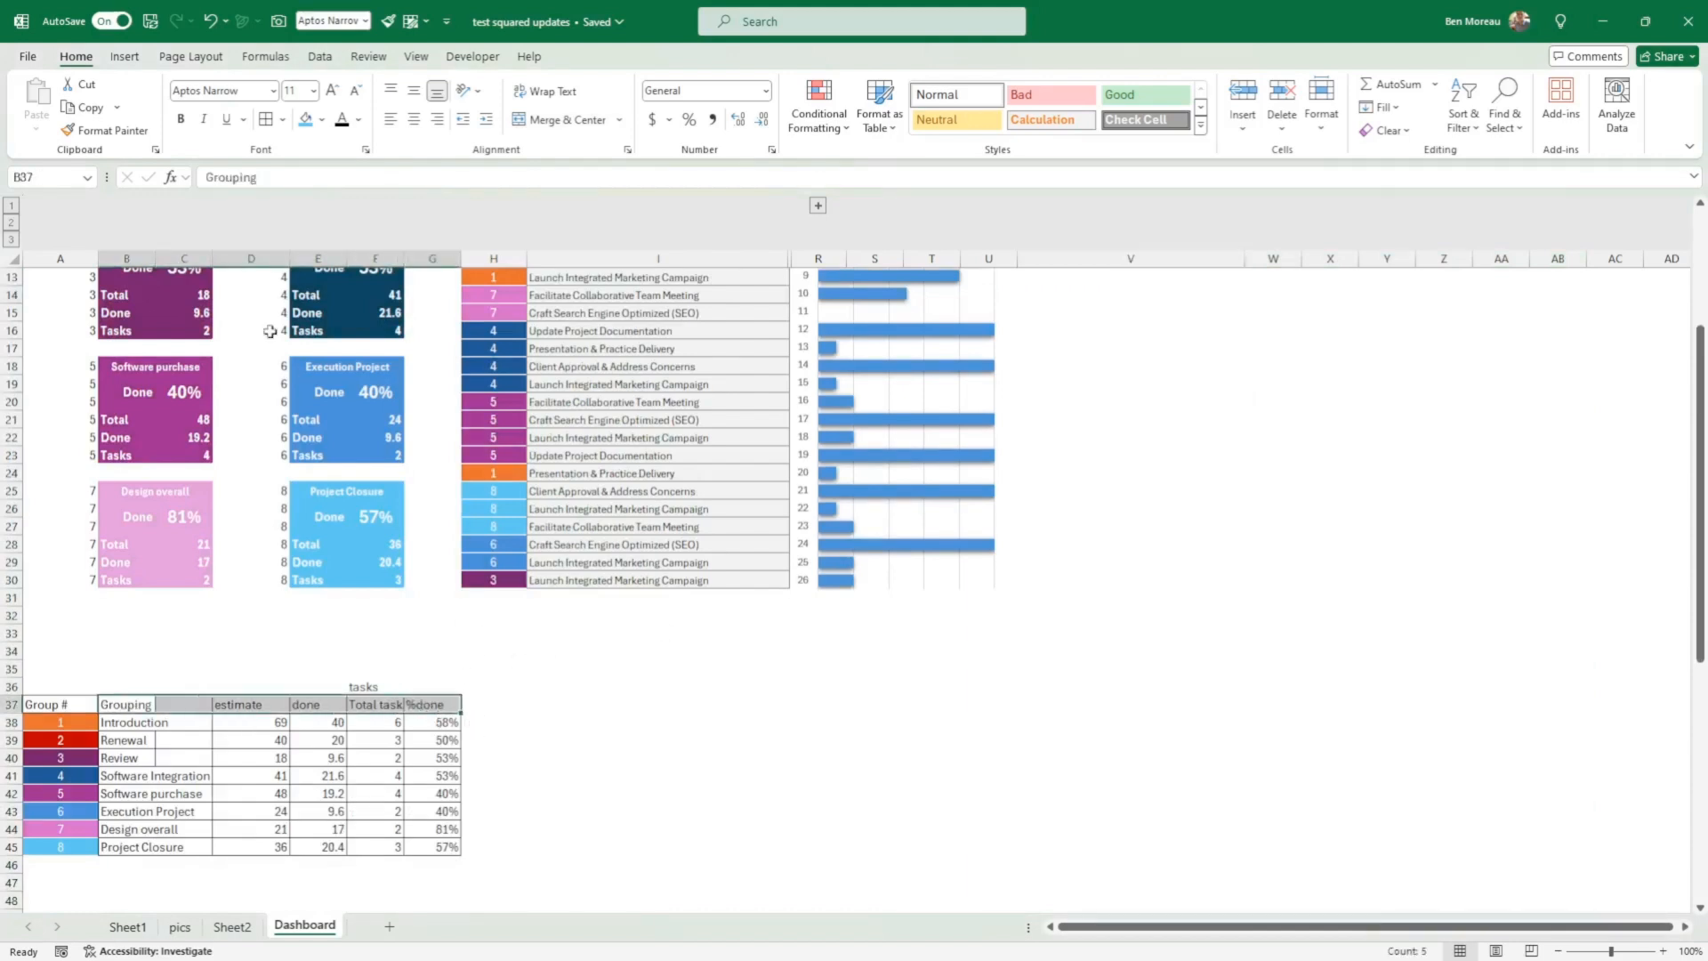
click(181, 119)
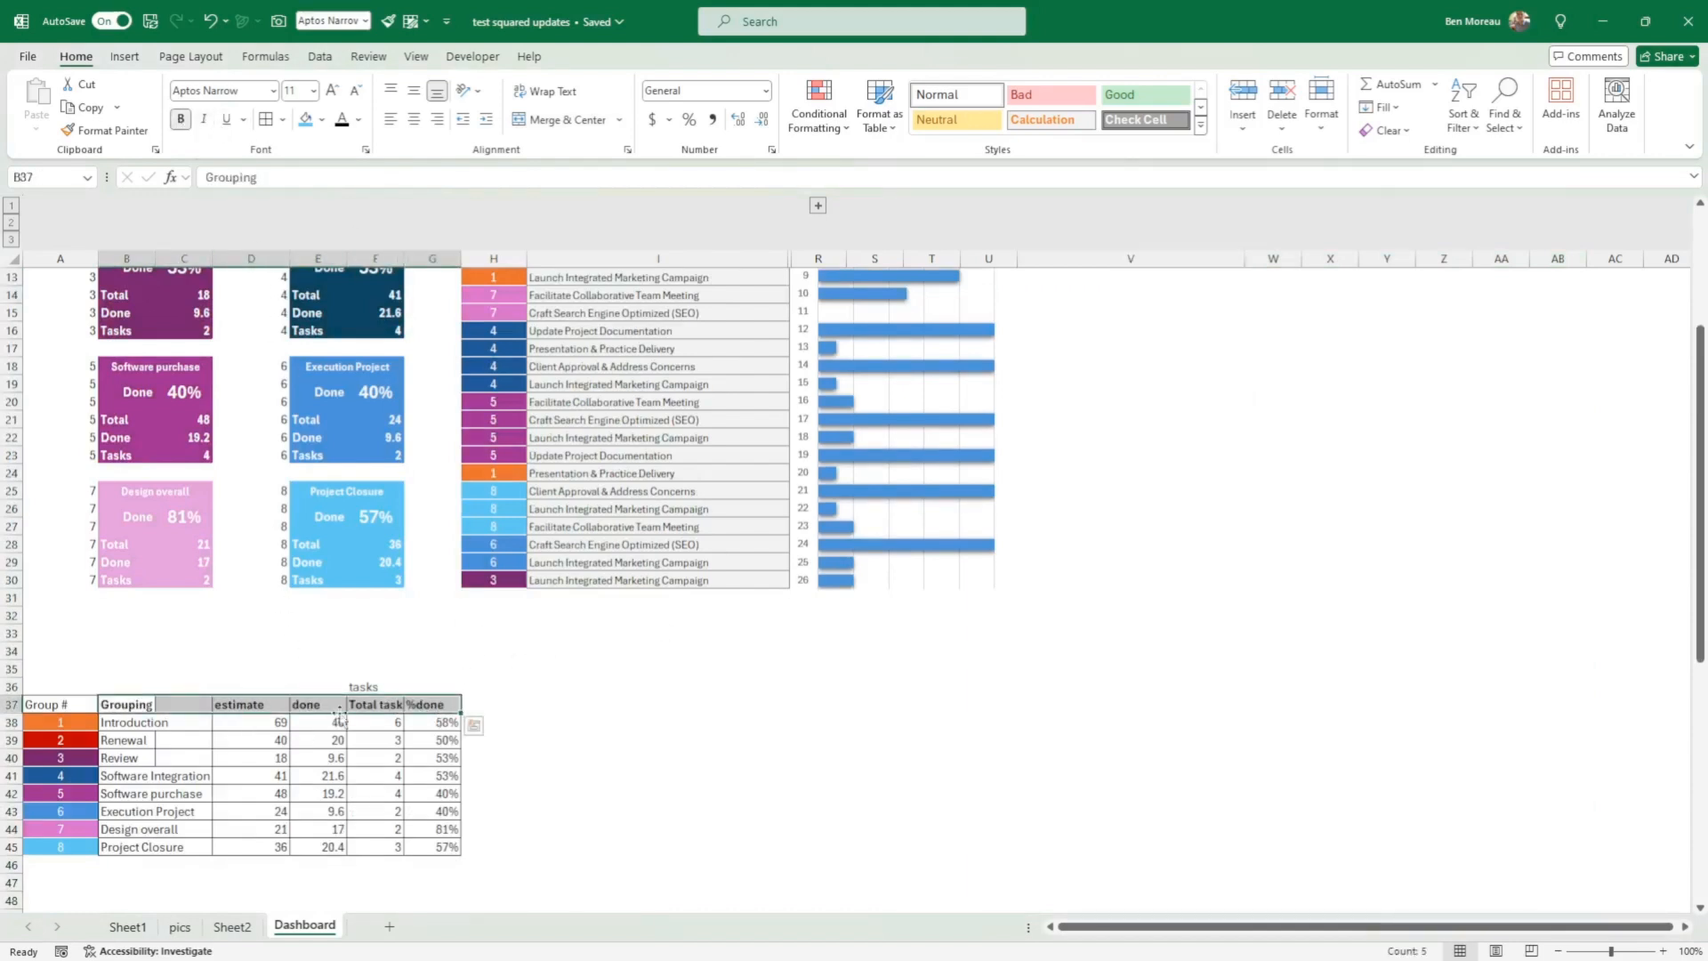
drag(345, 688, 366, 685)
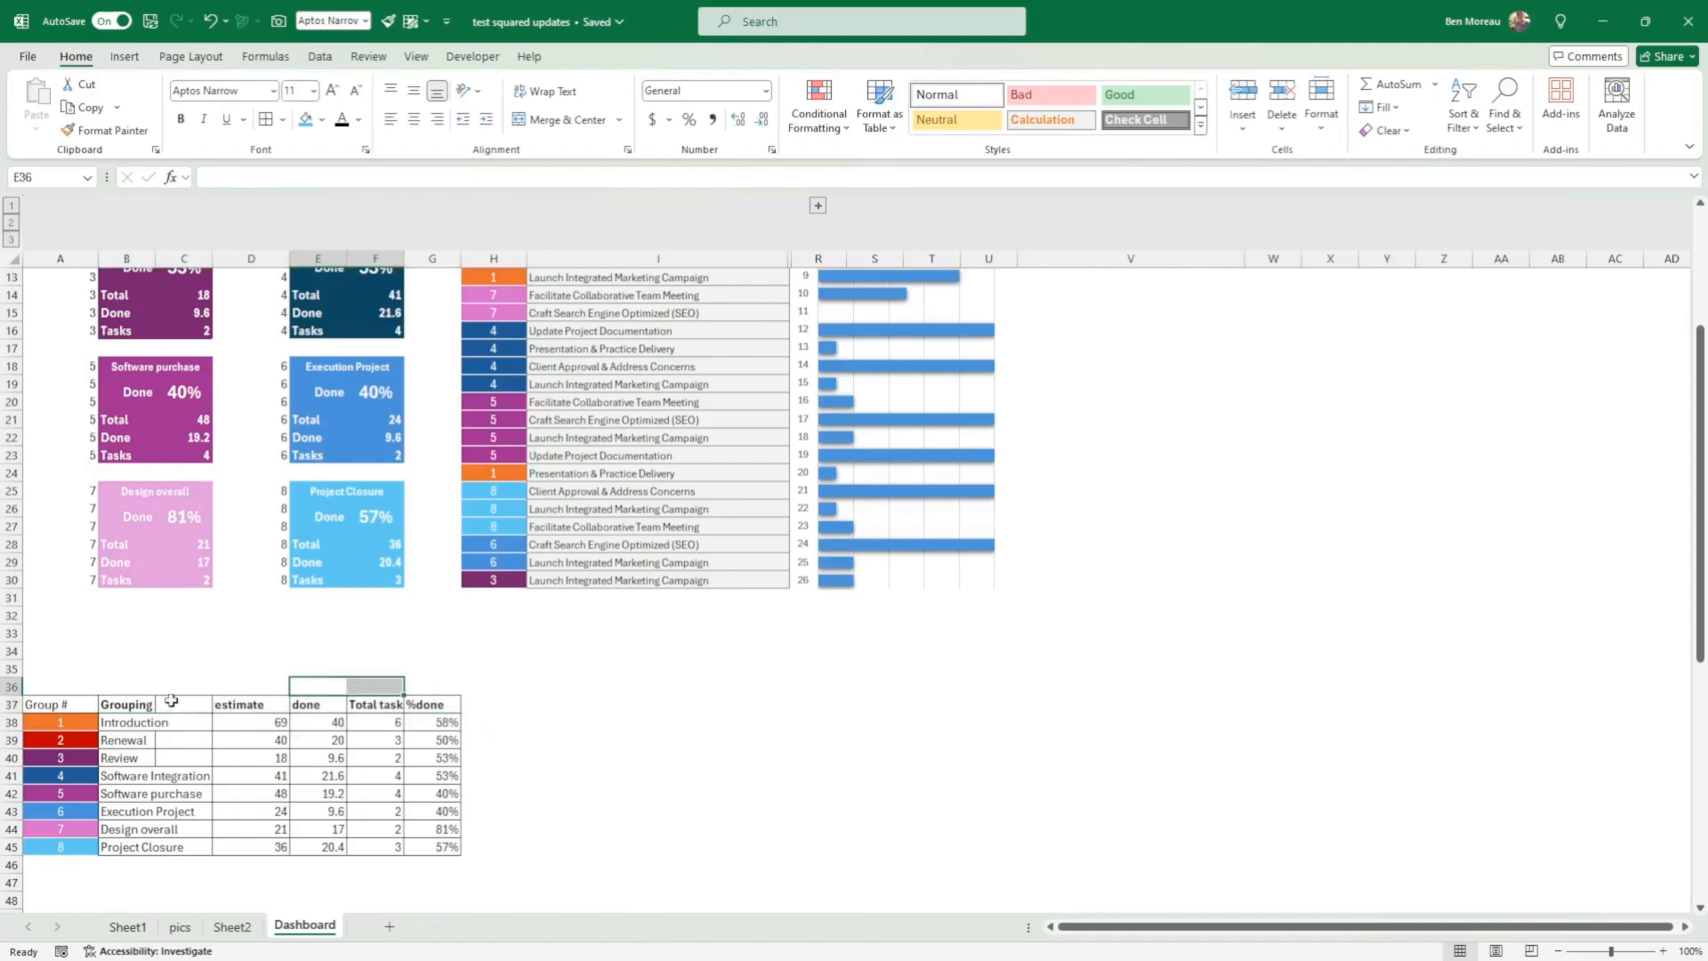
click(167, 669)
scroll(171, 658, up, 4)
scroll(174, 649, down, 4)
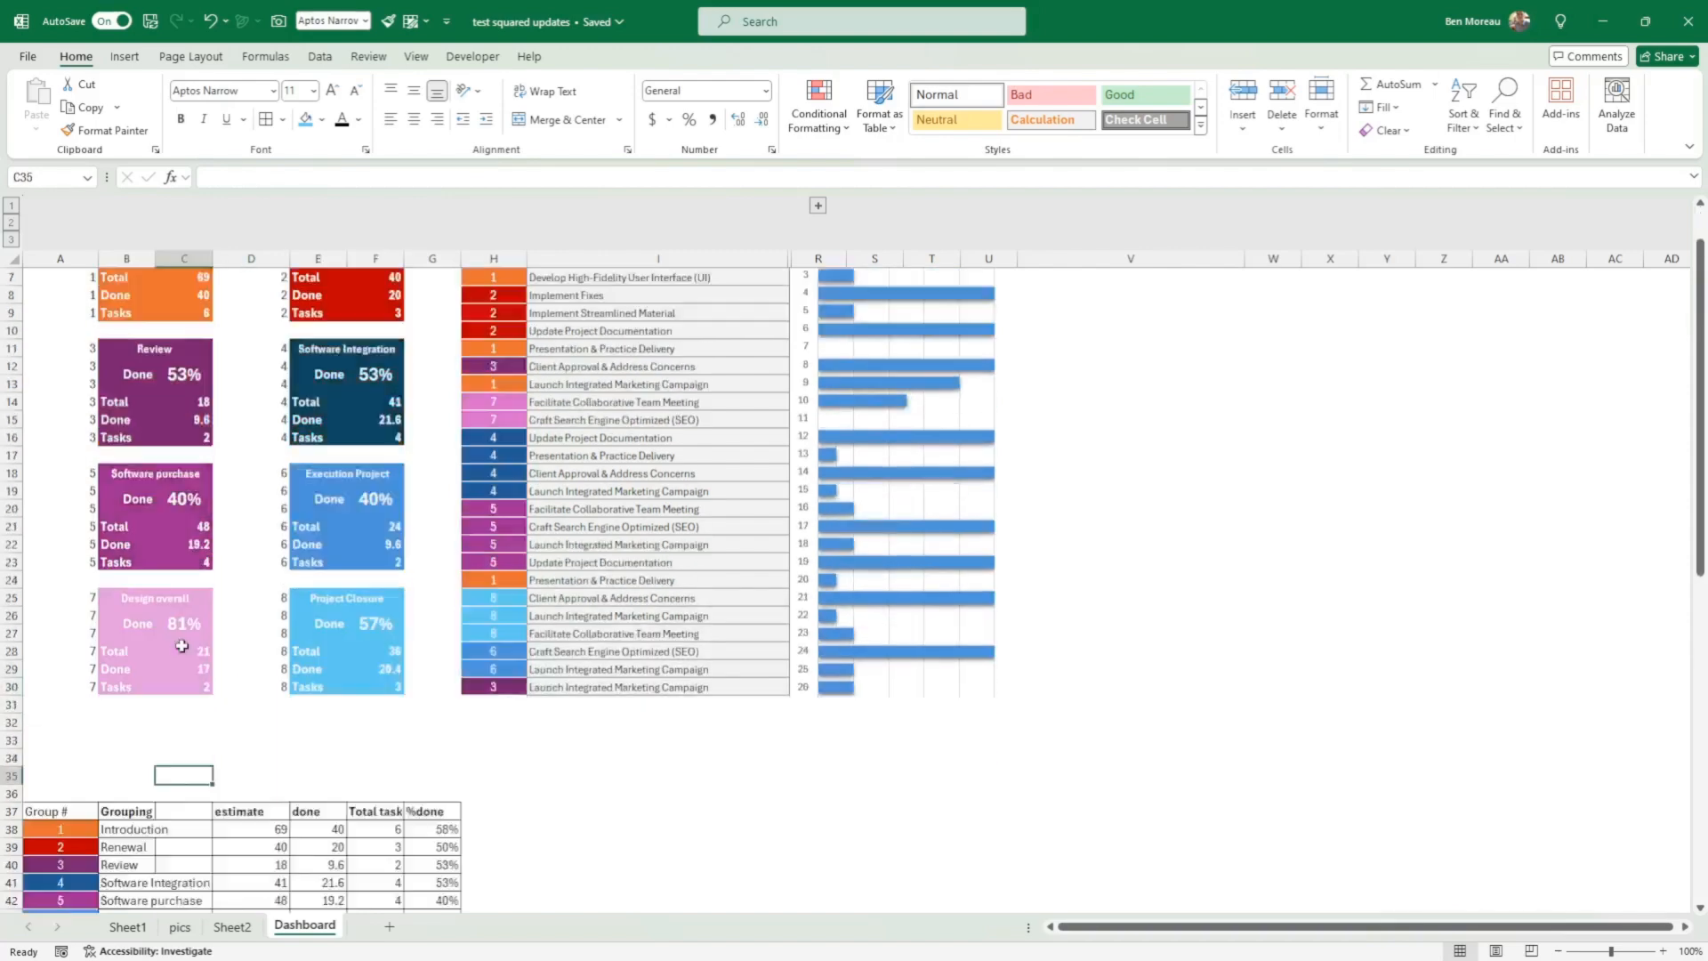
scroll(224, 640, up, 1)
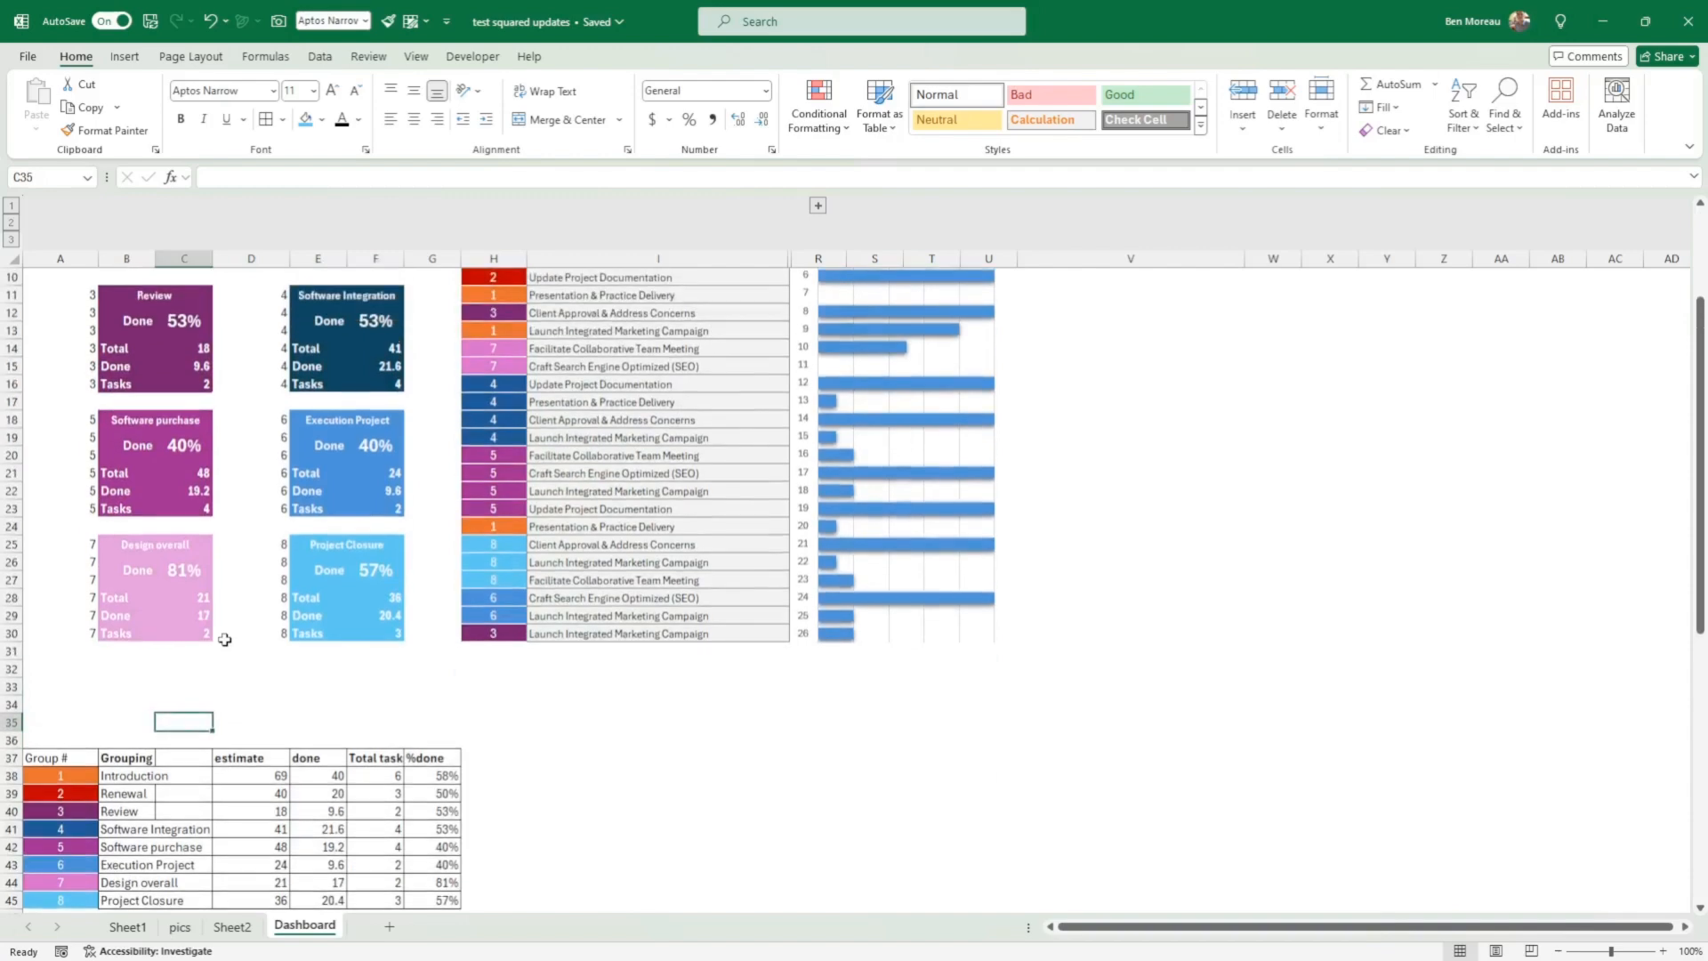
scroll(225, 640, down, 1)
scroll(227, 641, up, 4)
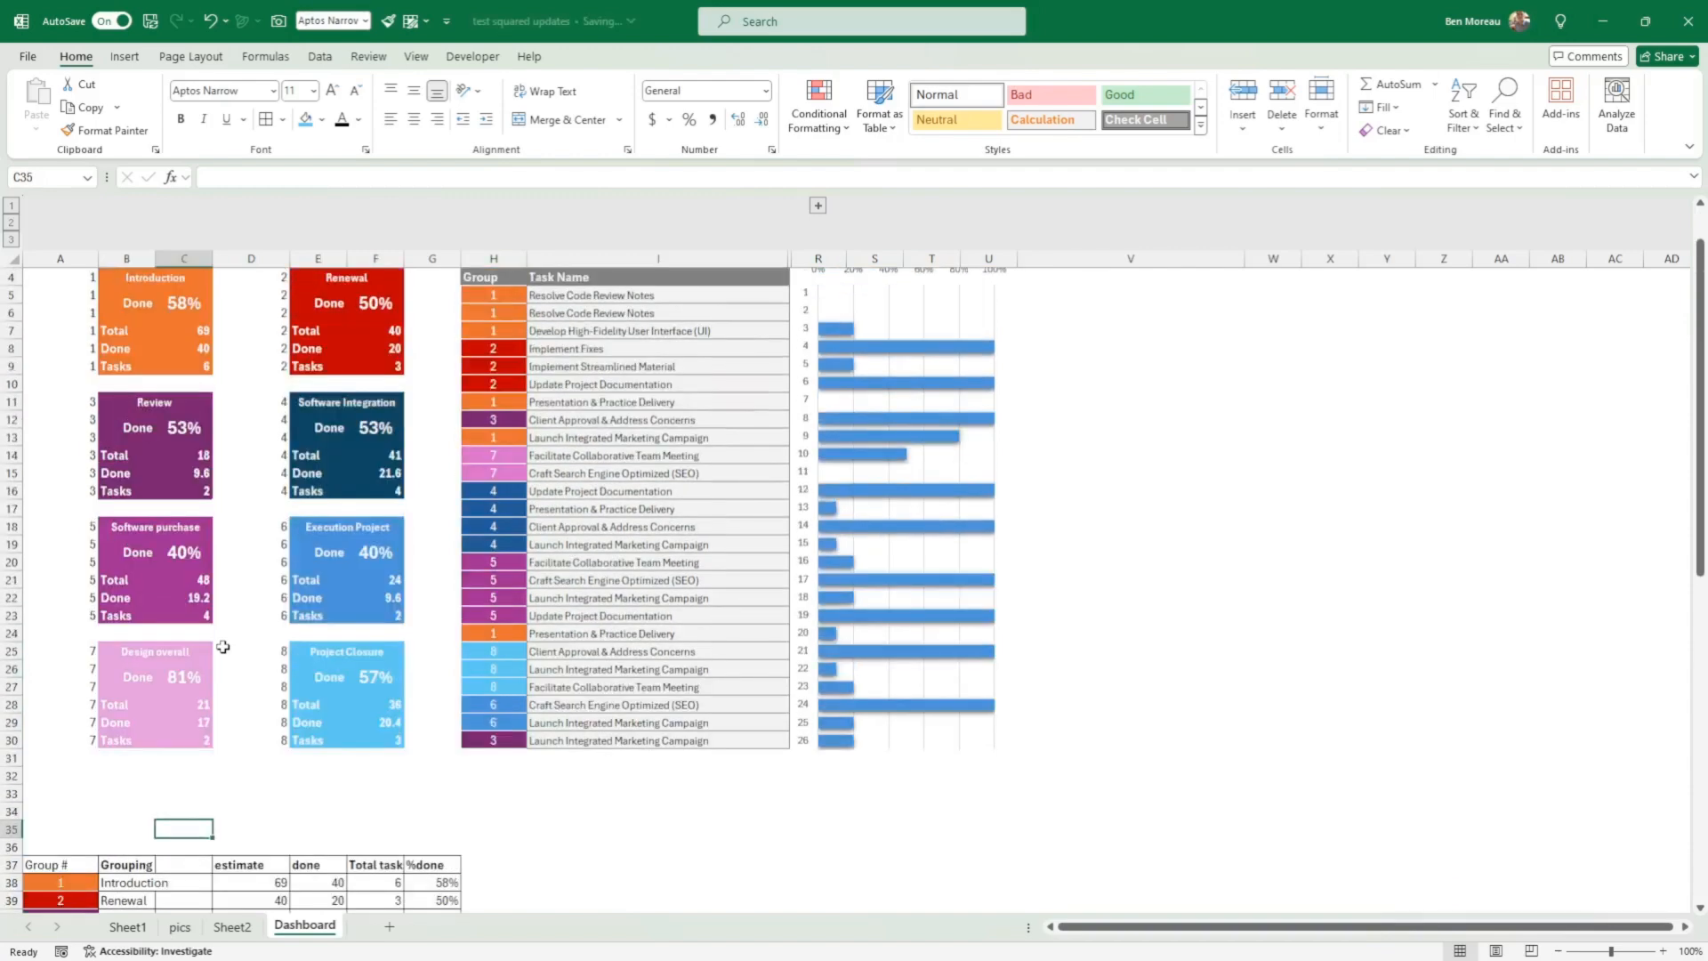
scroll(244, 643, down, 2)
scroll(771, 541, up, 2)
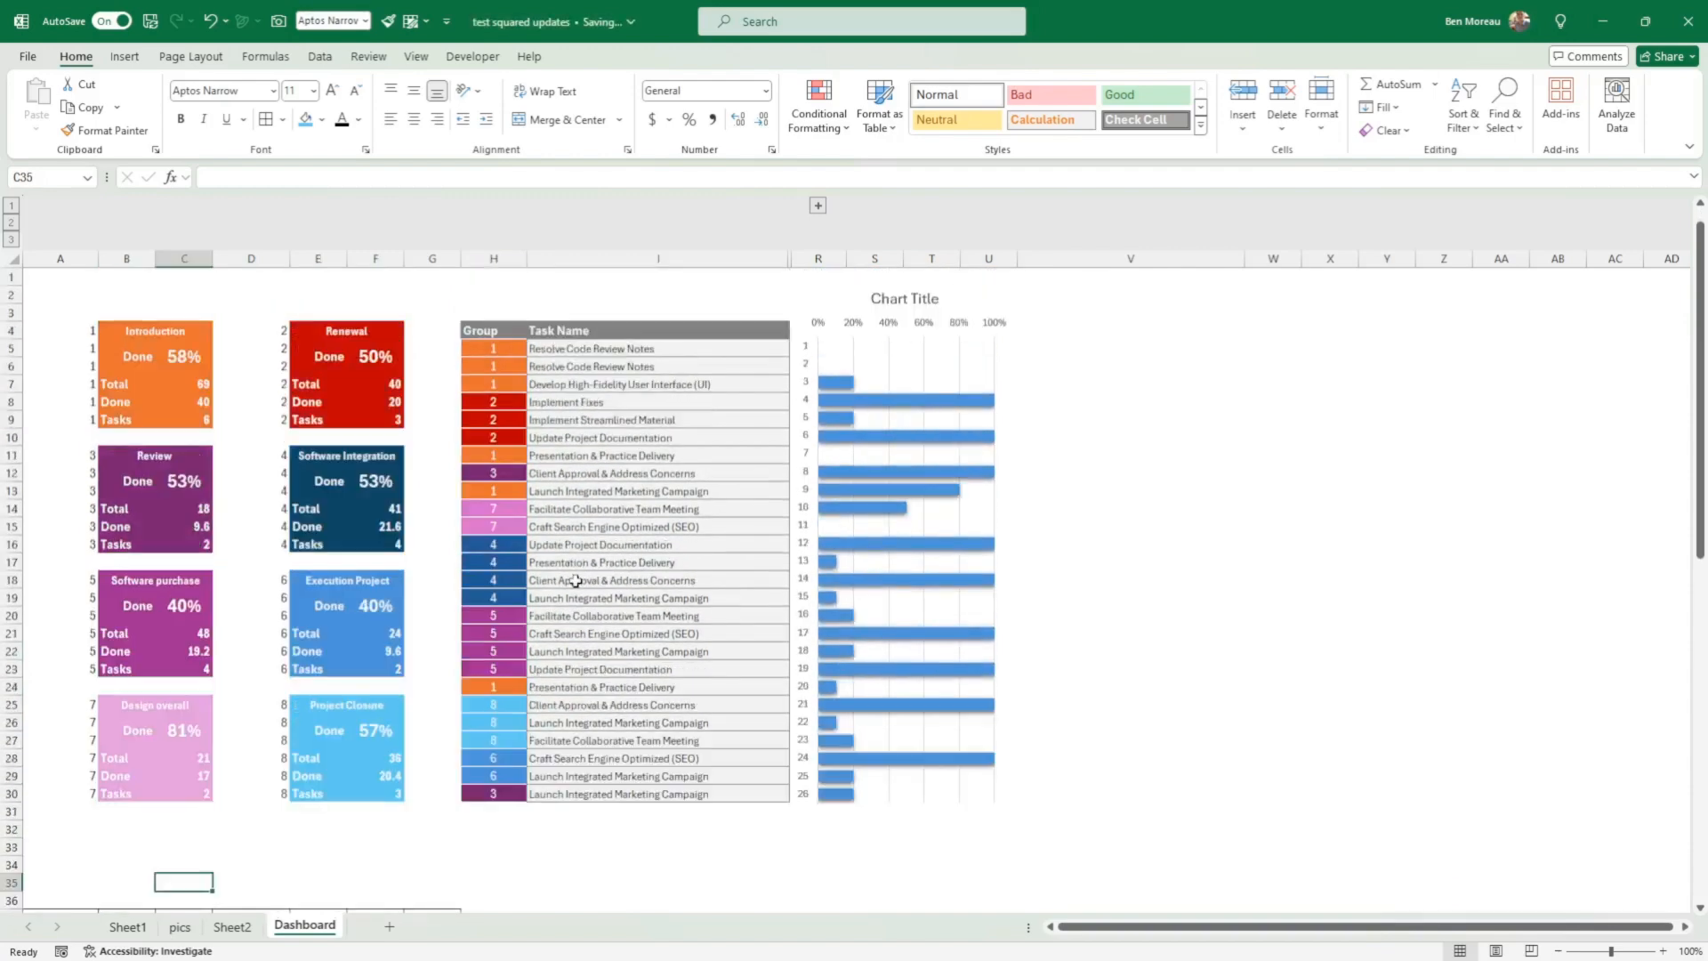
Step: Check that the chart's source settings show data in hidden rows and columns, and expand the grouped task columns J:Q
click(968, 525)
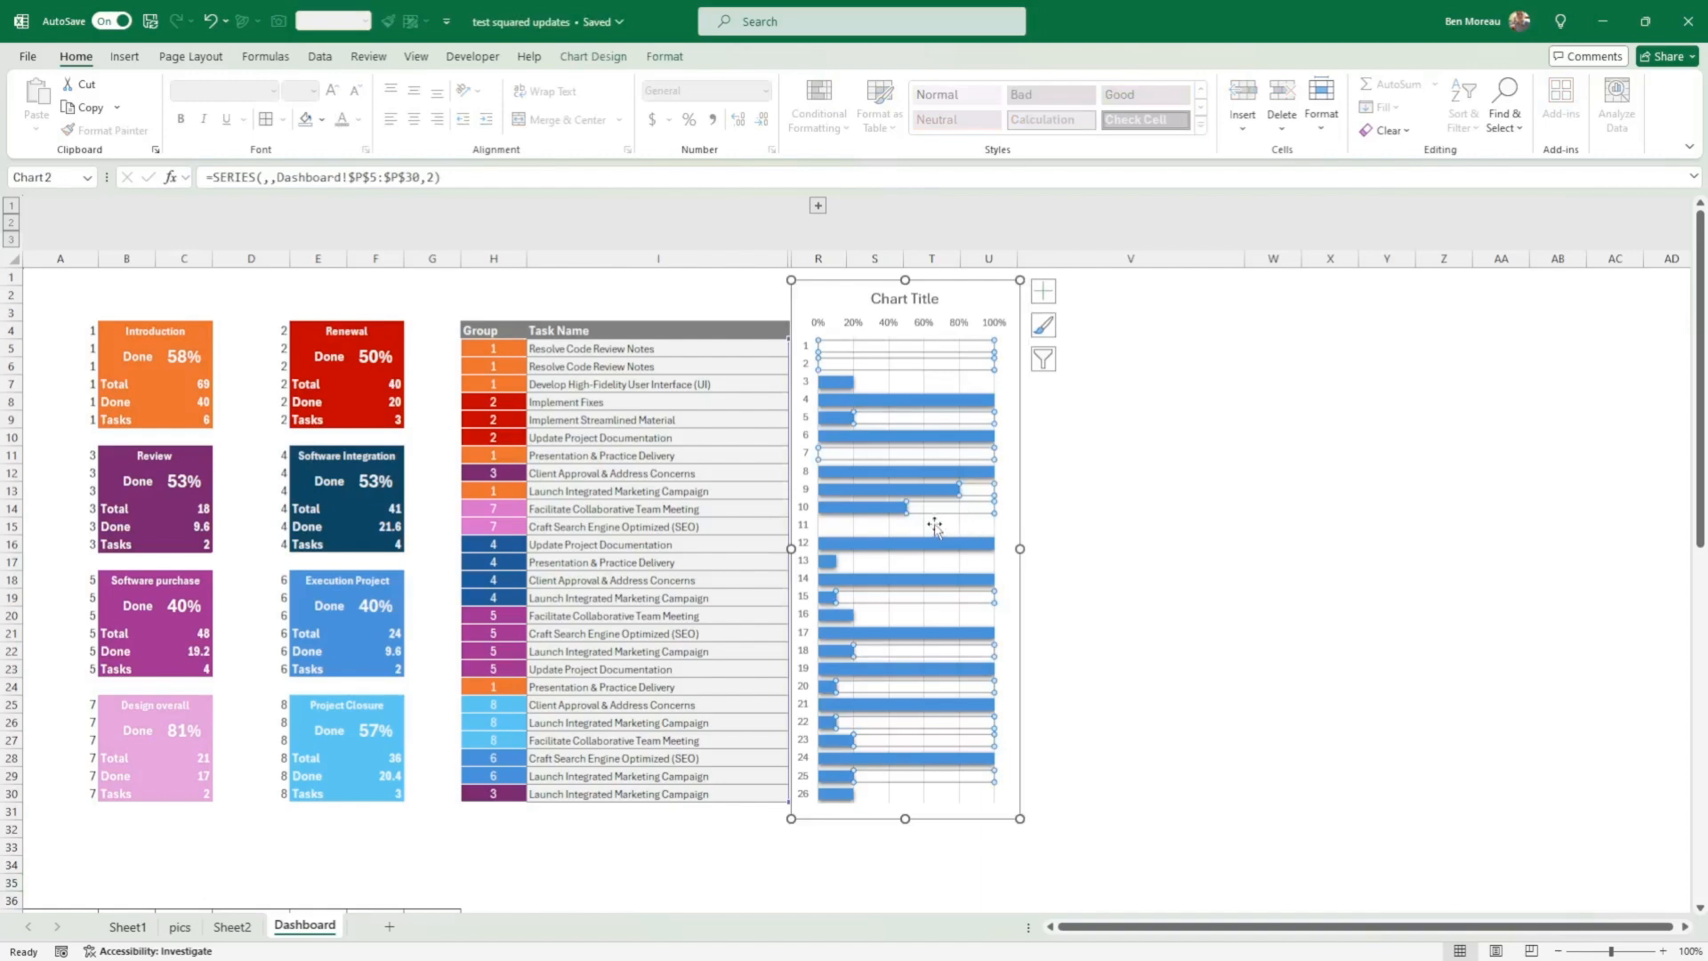
right_click(934, 527)
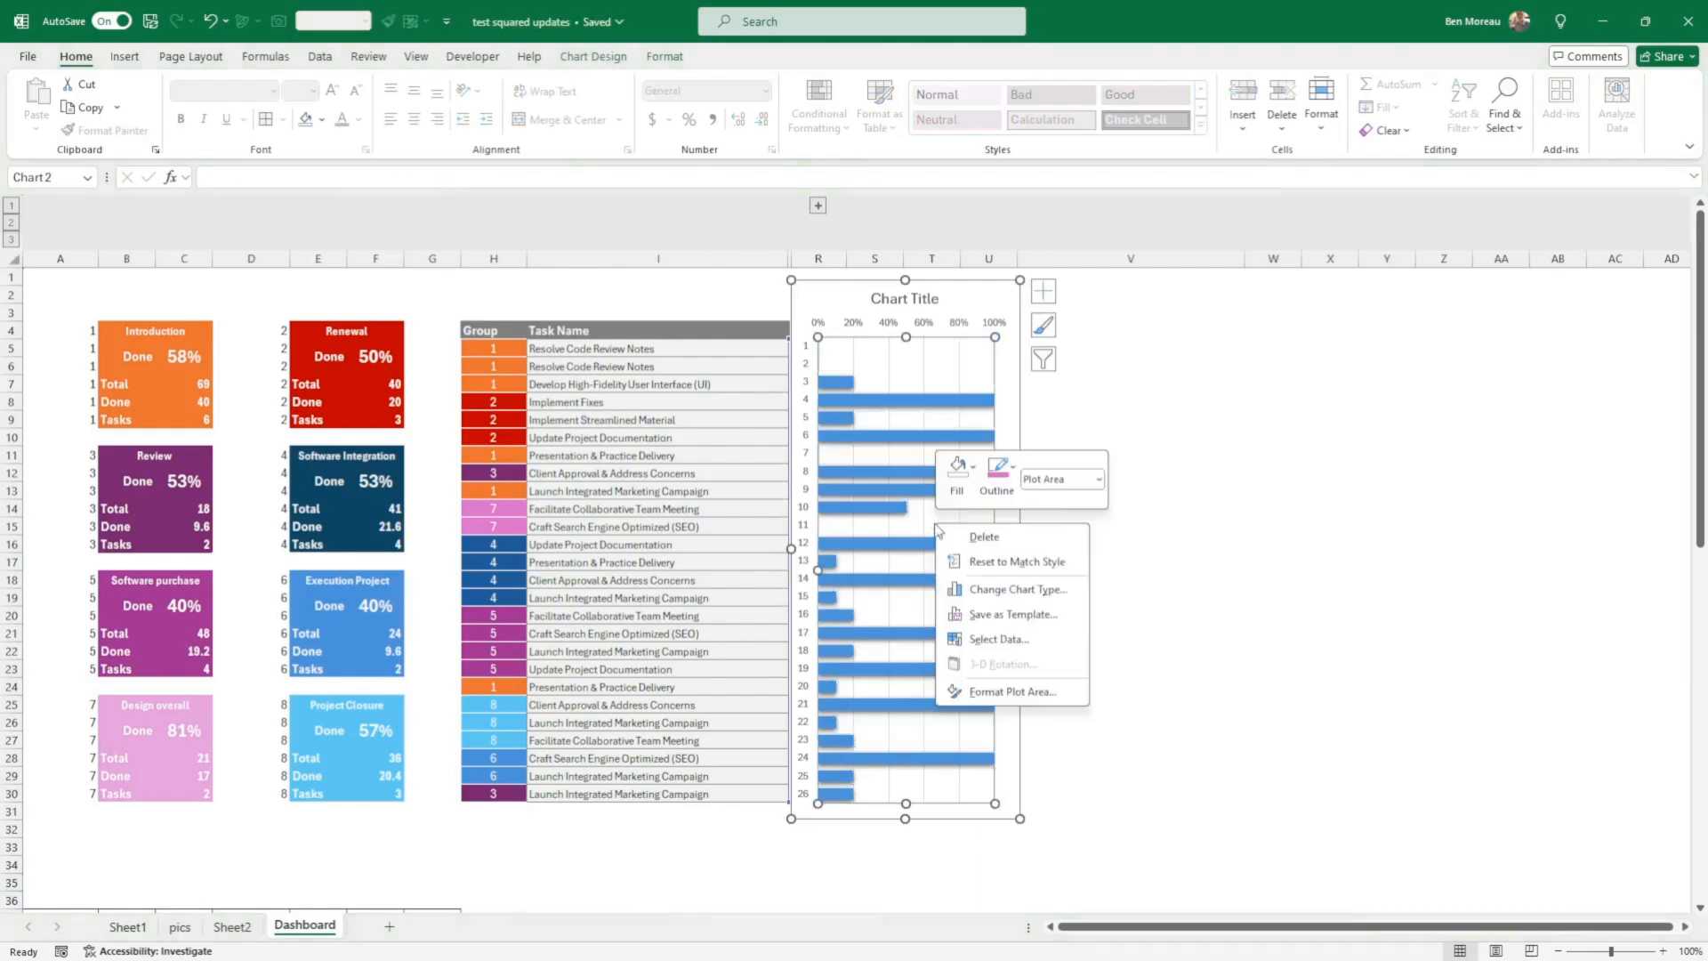
click(978, 640)
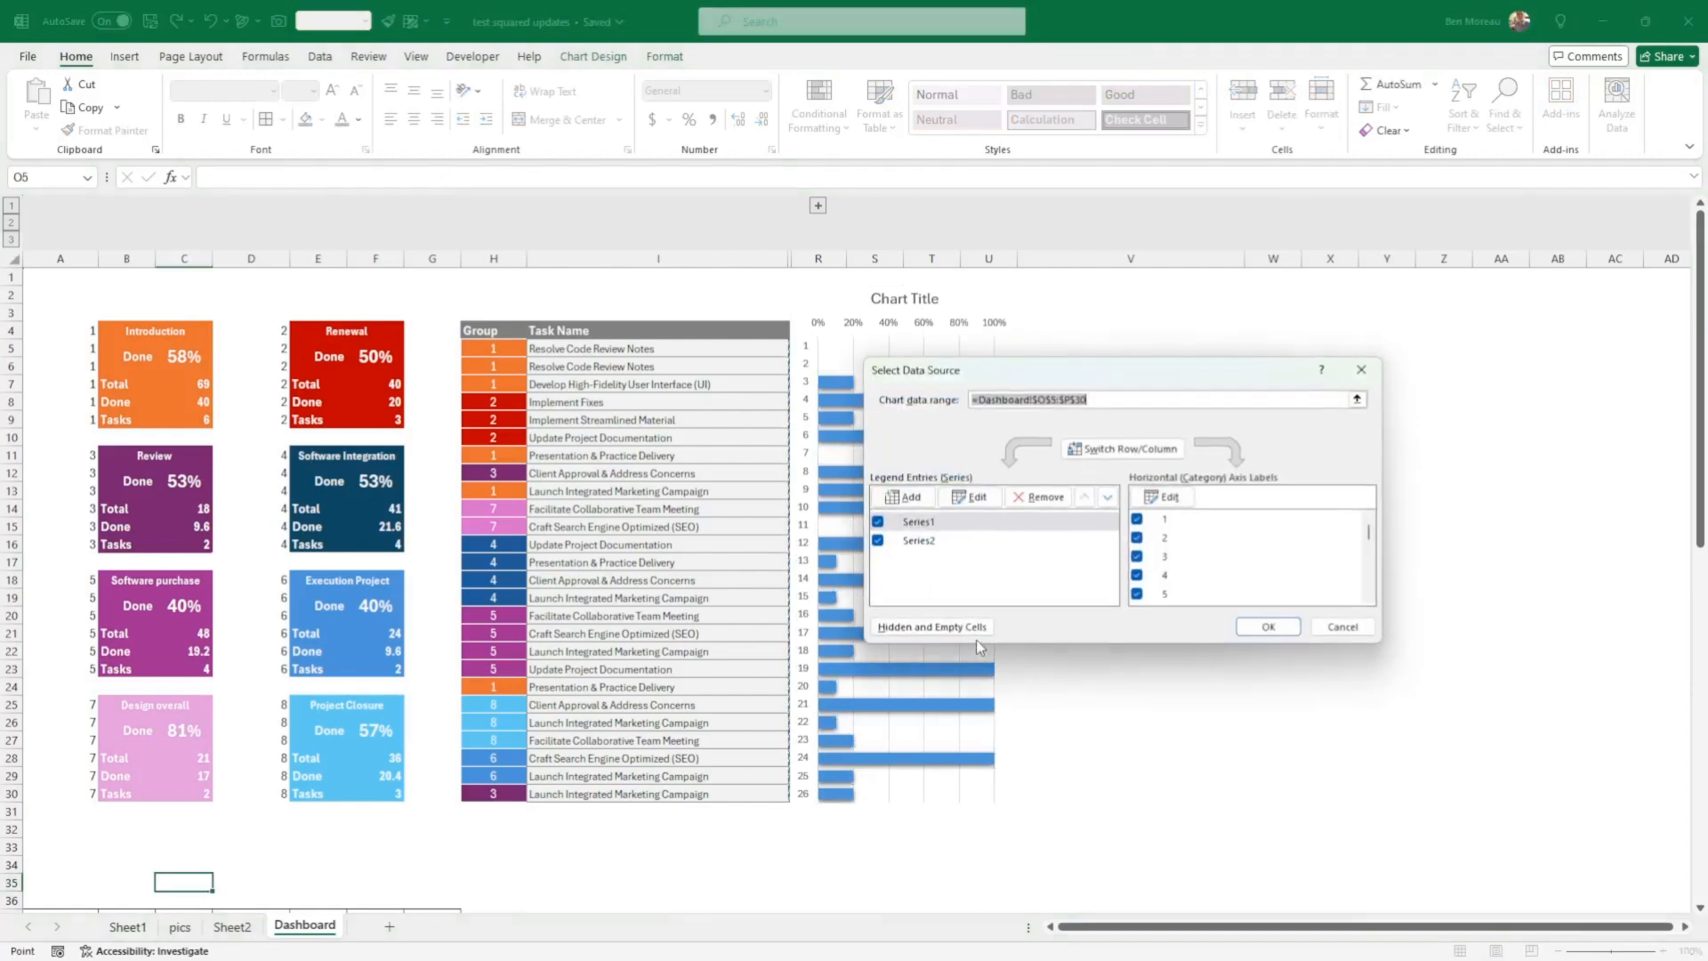
click(931, 629)
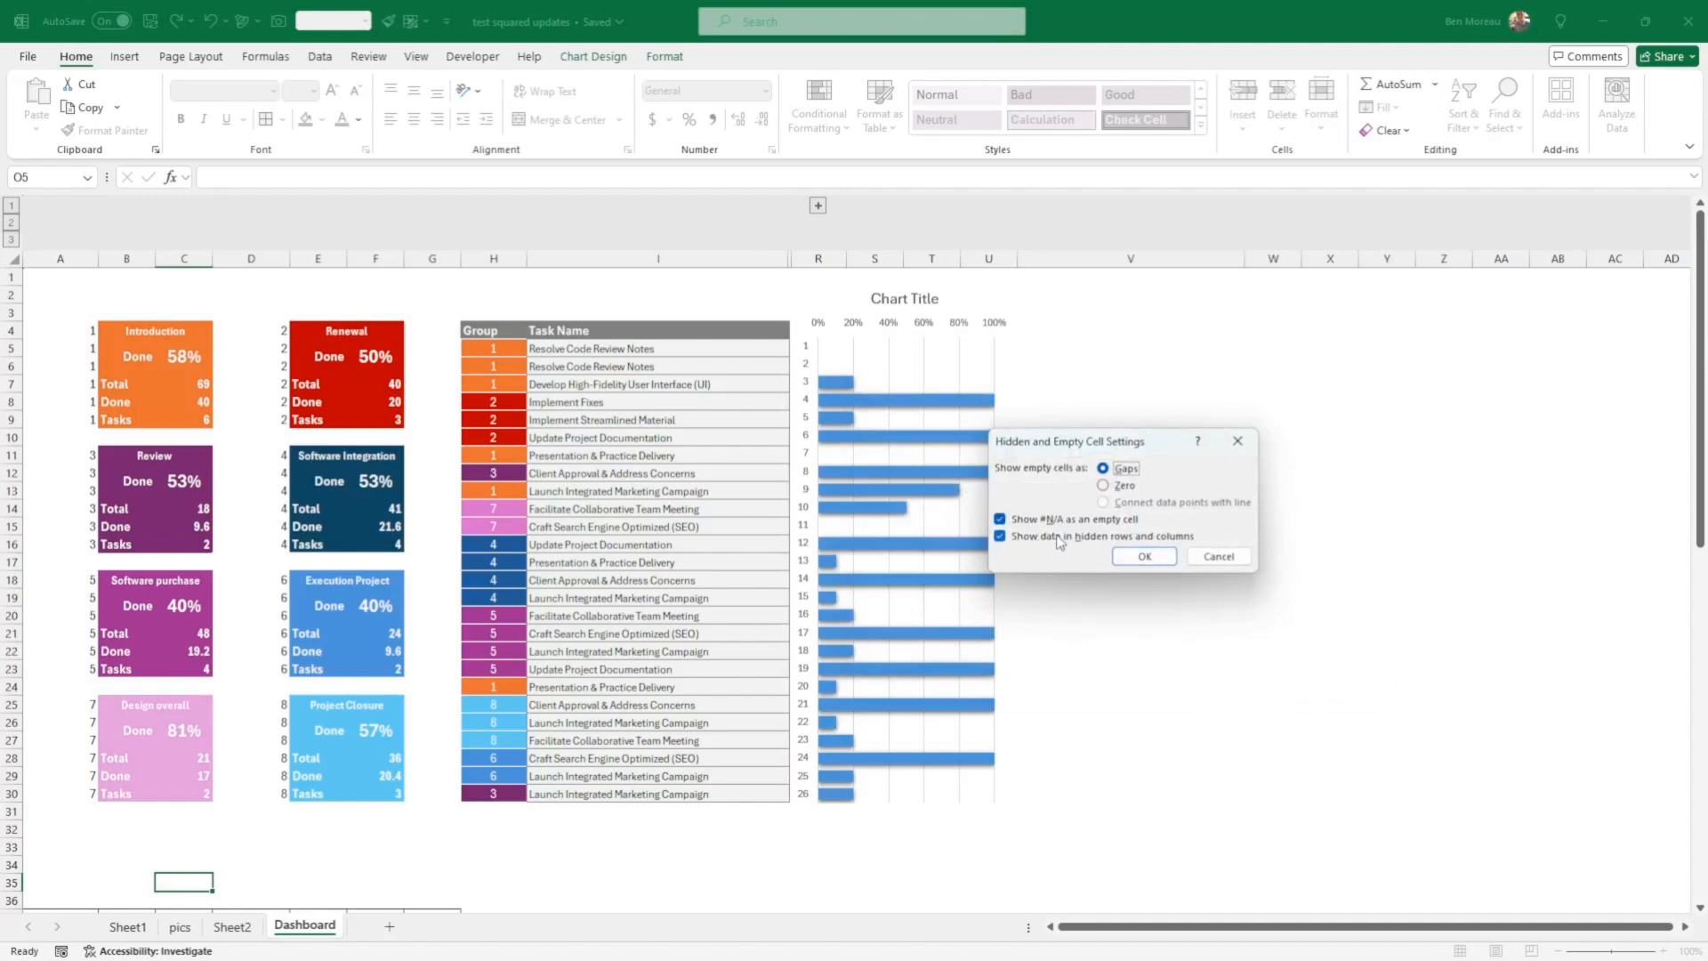
click(1145, 555)
click(1267, 626)
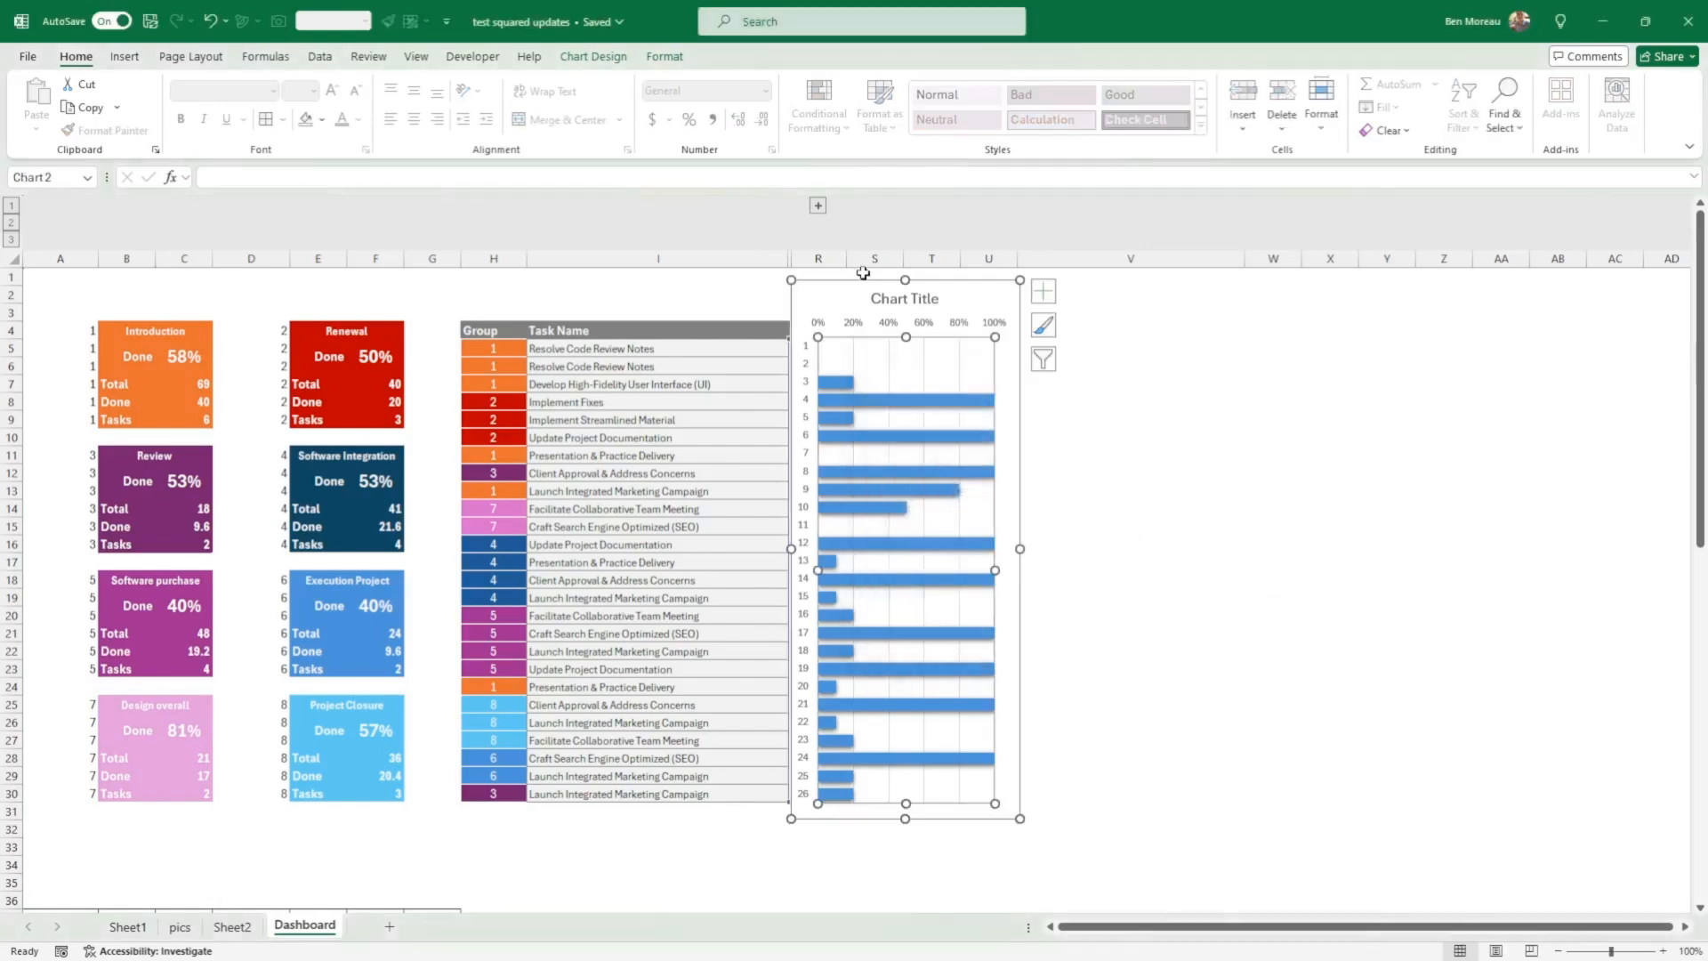
click(818, 207)
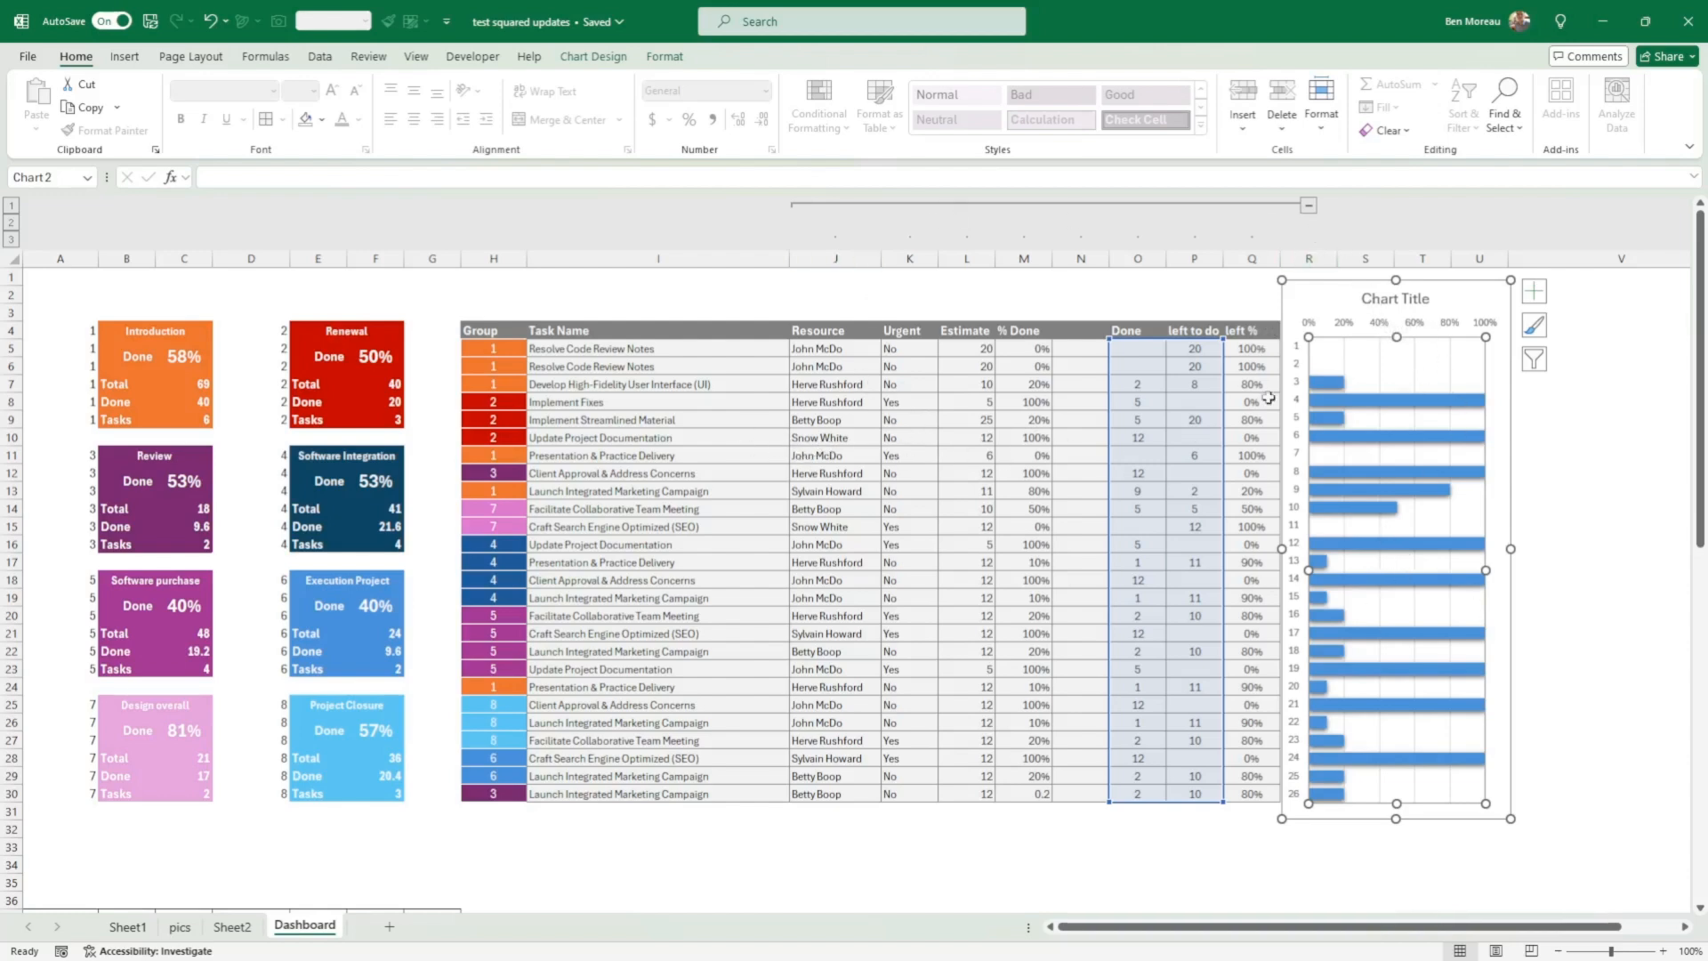
click(525, 833)
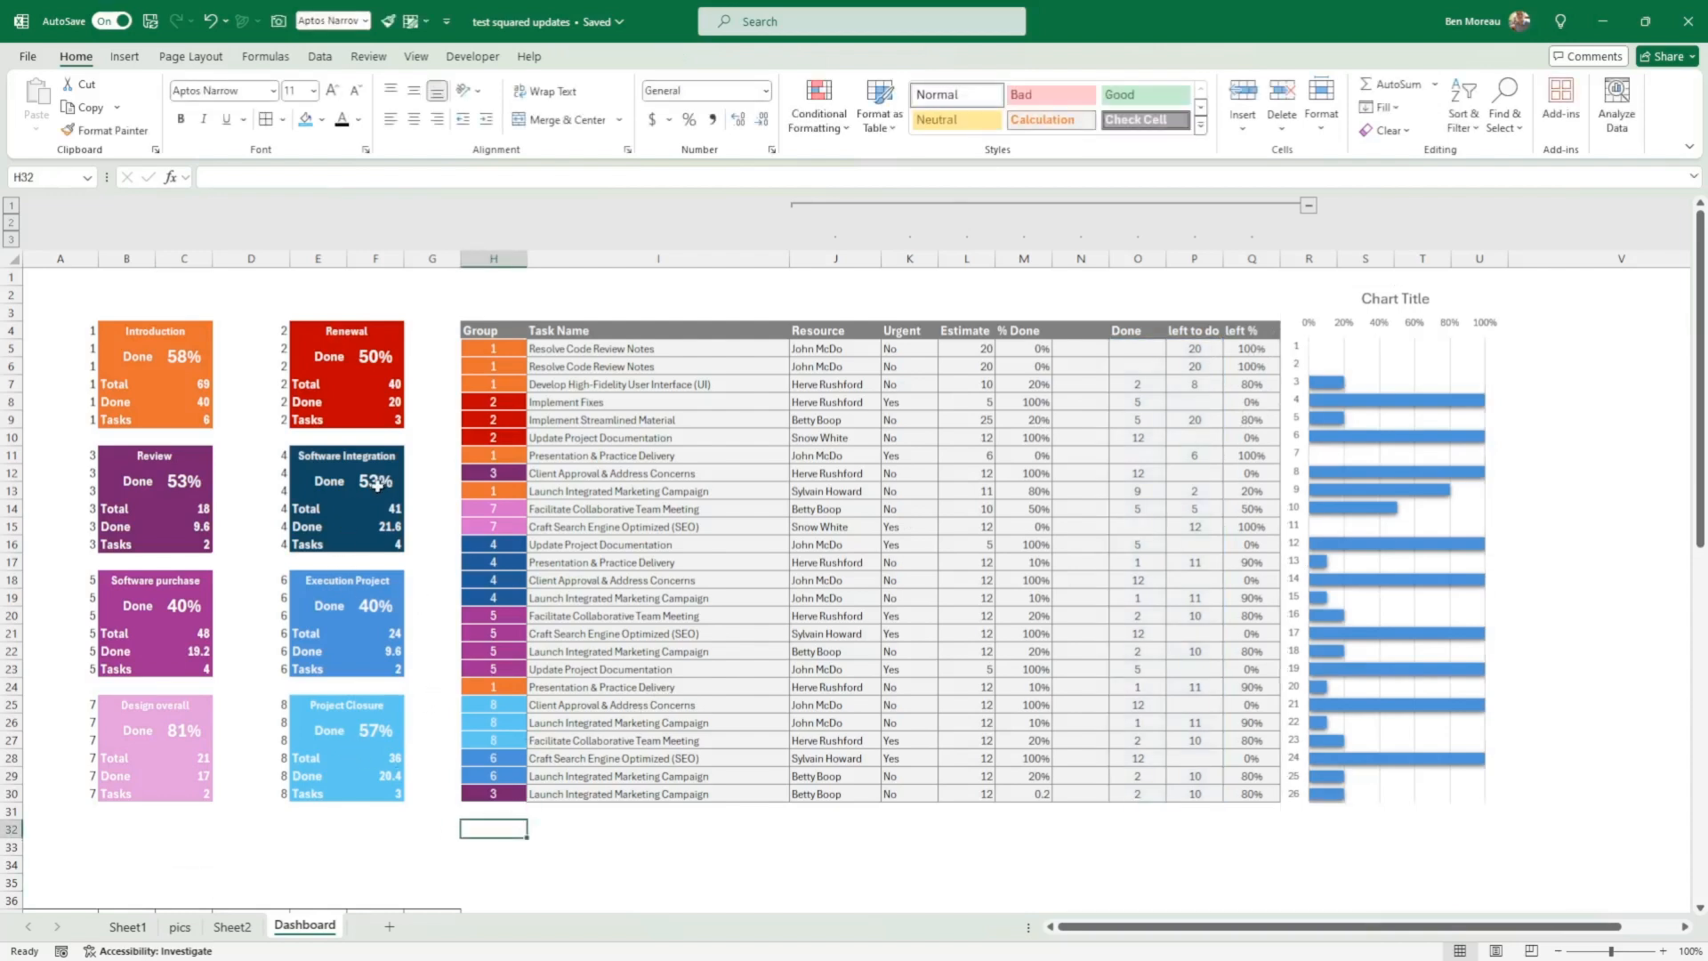
Step: Hide the helper numbers in A4:A30 and D4:D30 by setting their font colour to white
drag(84, 330, 44, 797)
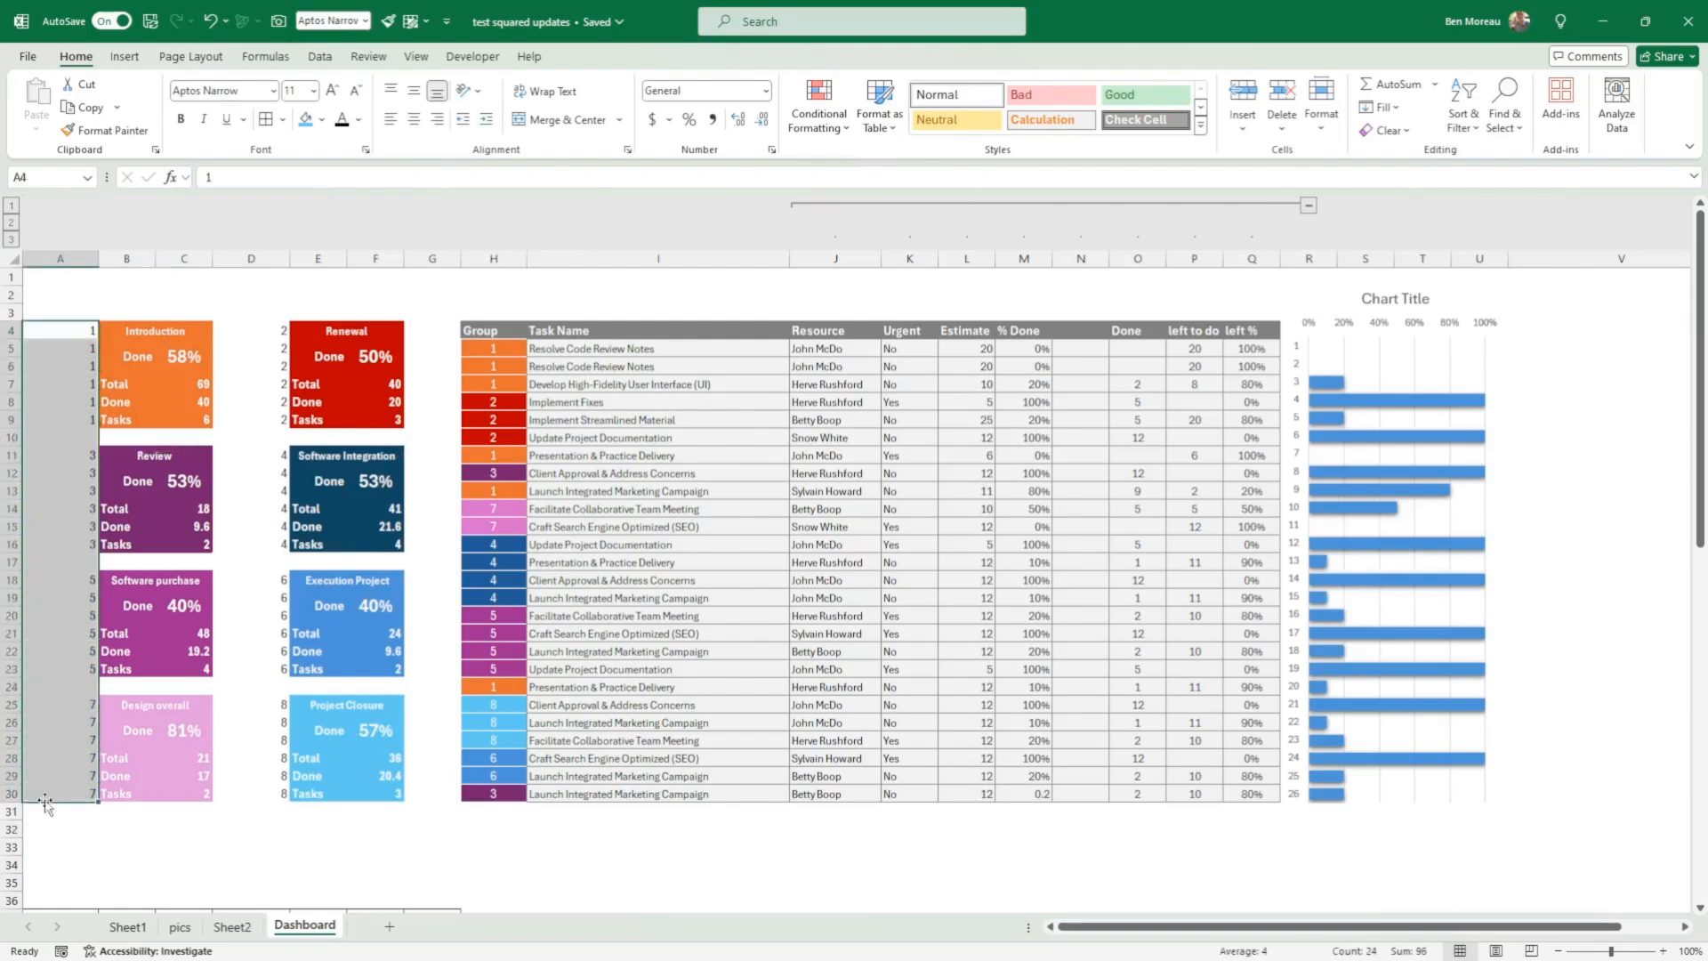
click(359, 121)
click(339, 190)
drag(284, 334, 253, 797)
click(342, 122)
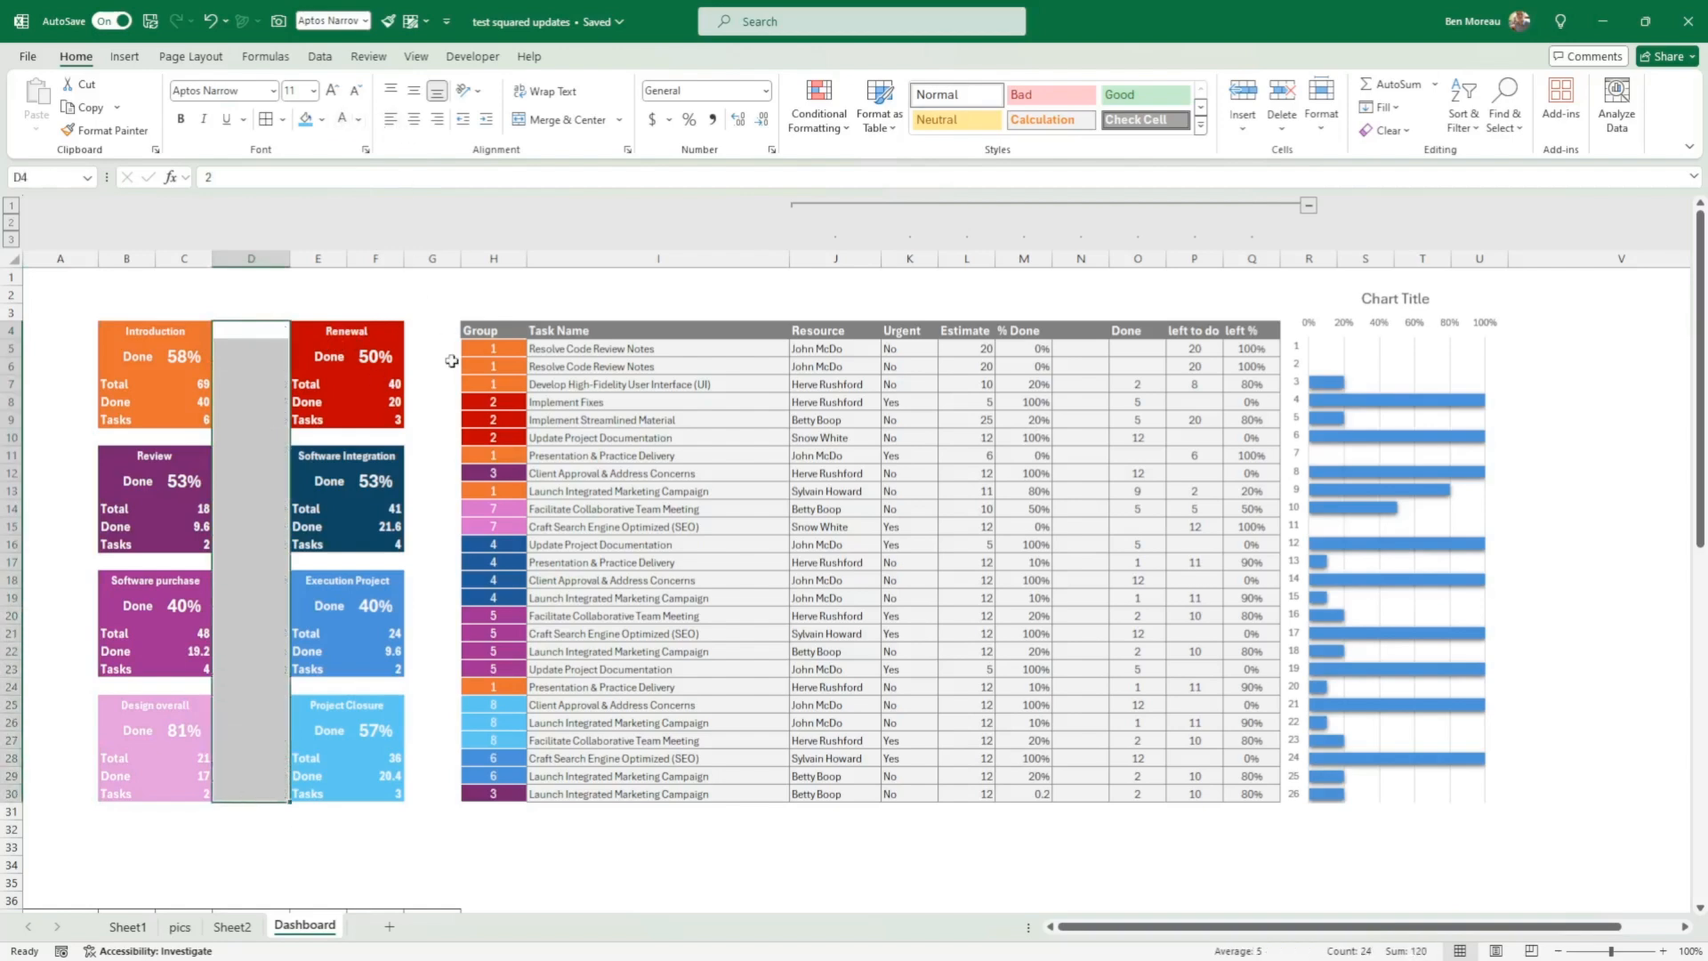
click(427, 315)
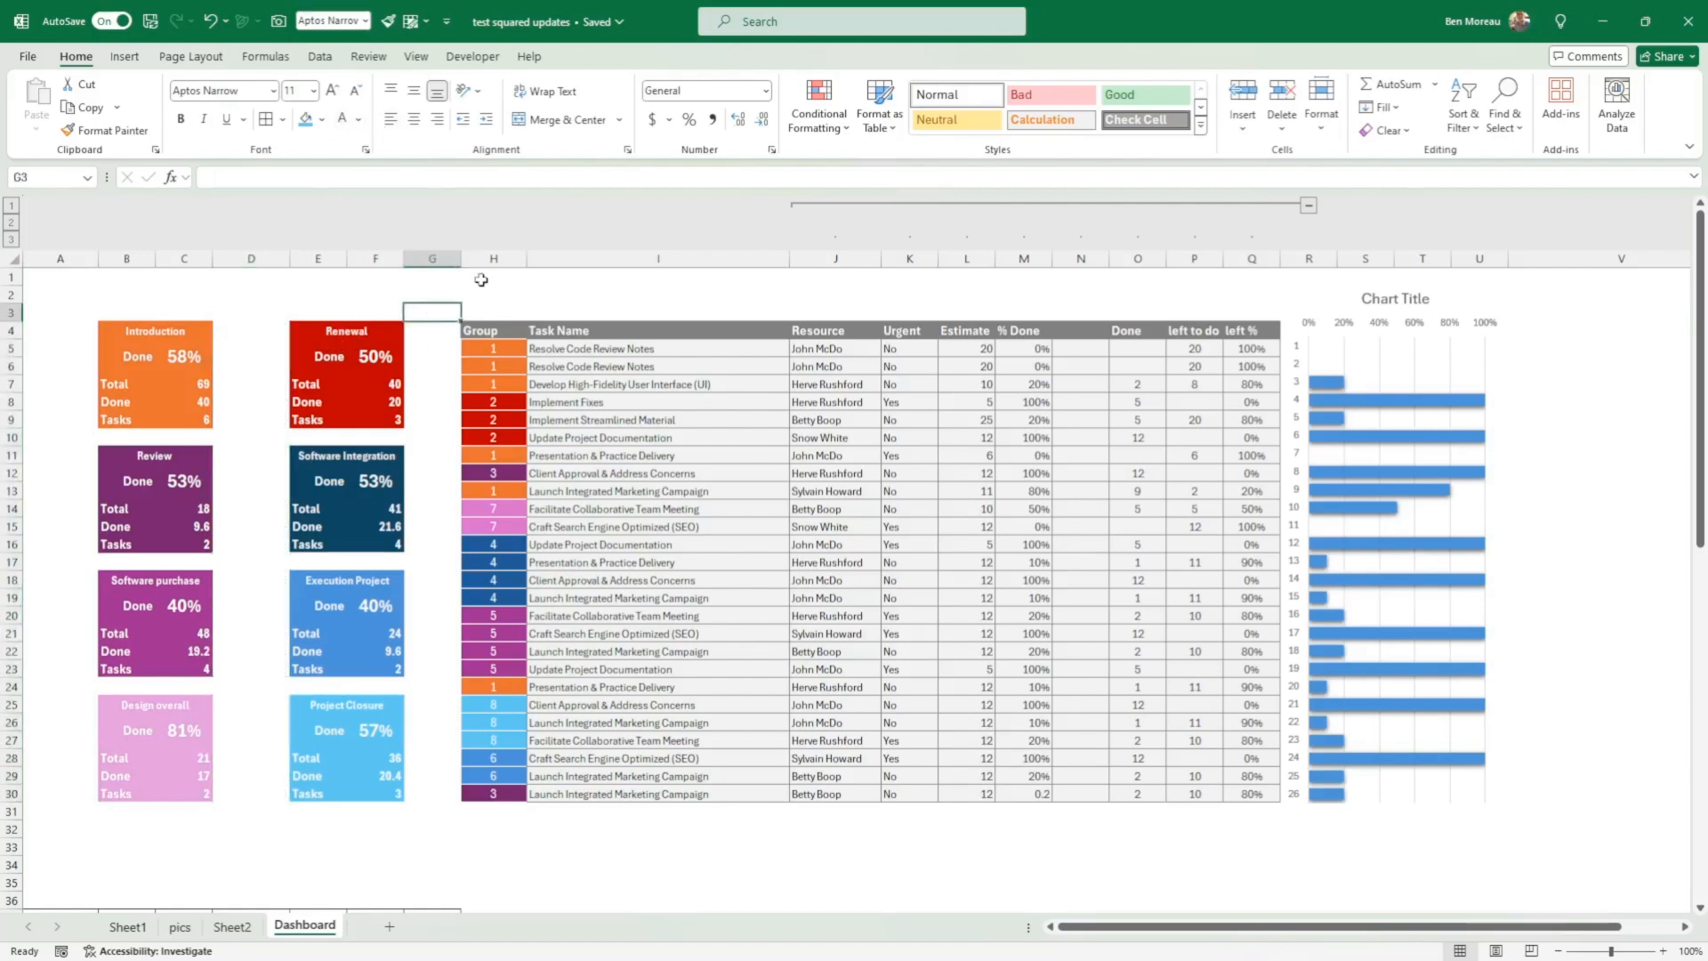
Step: Delete the chart title and lower the chart's upper edge to row 3 so the bars align with the task rows
click(1395, 301)
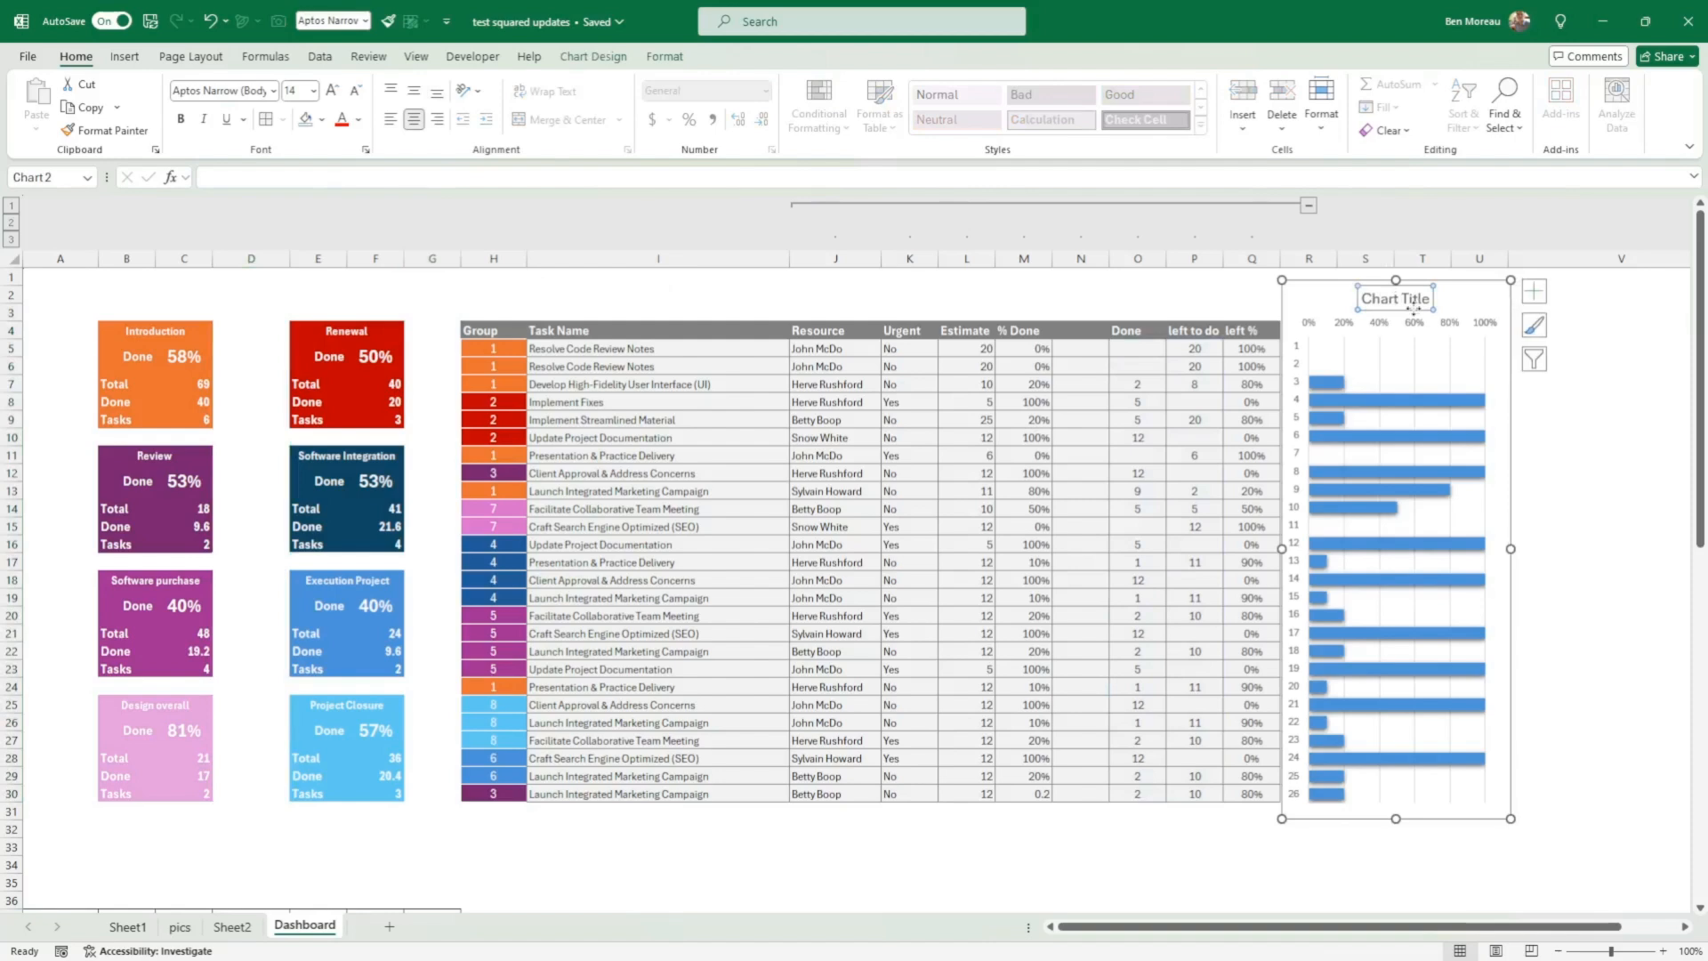
key(Delete)
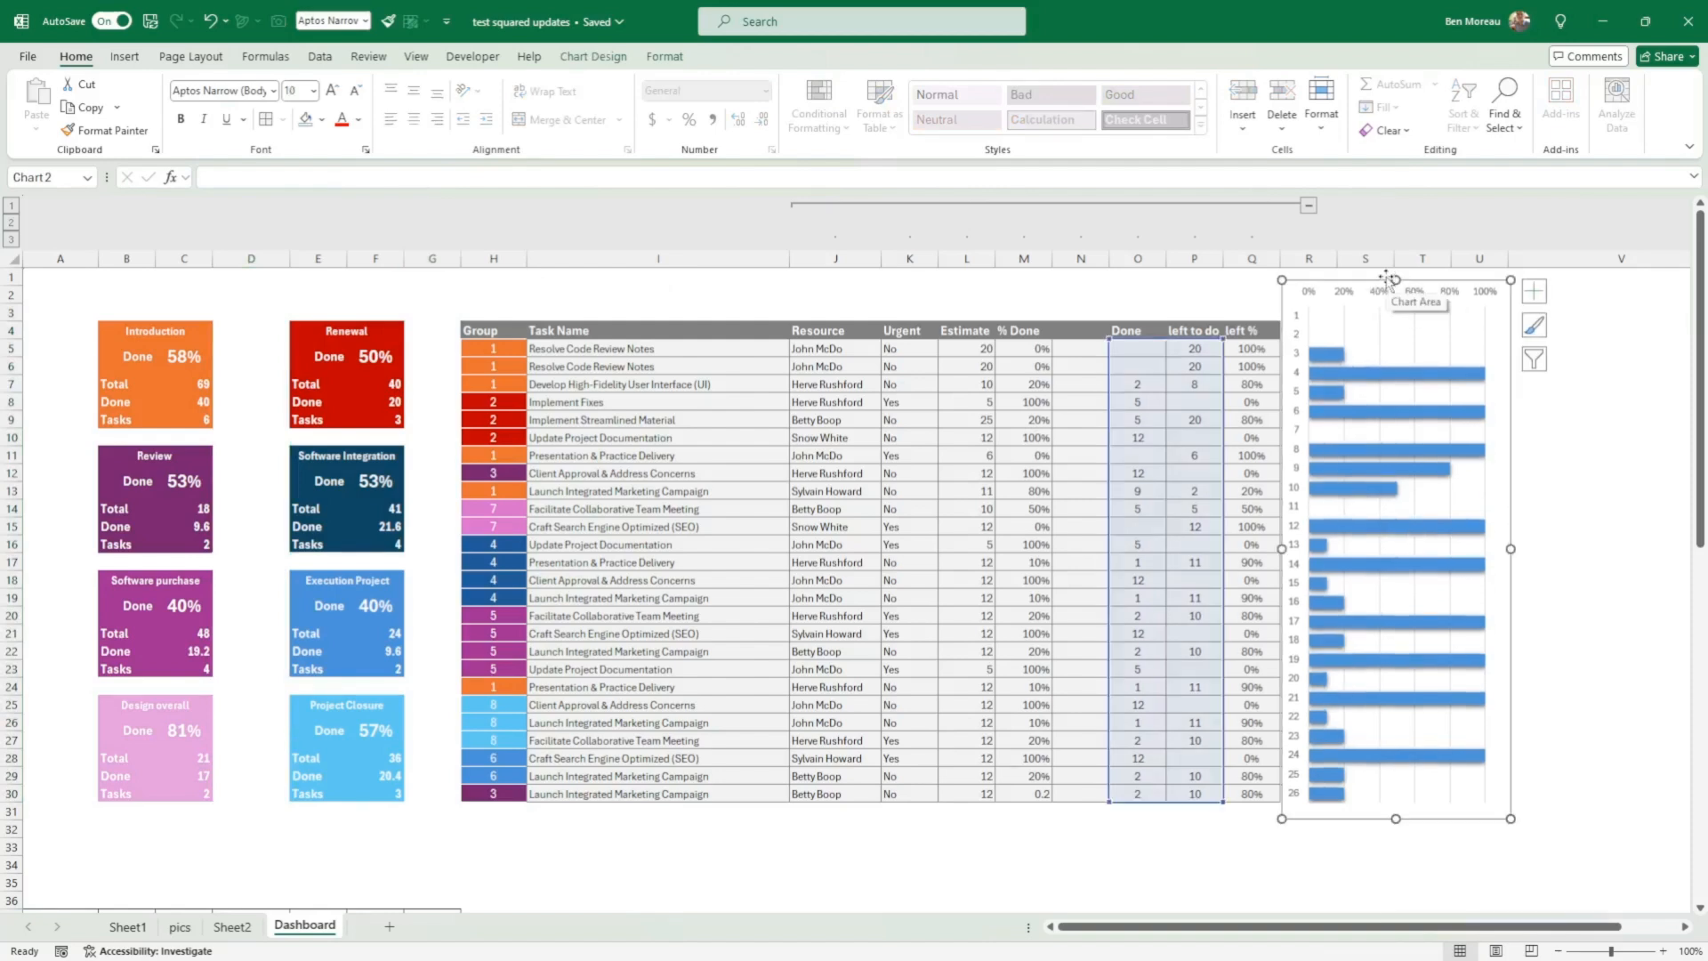
drag(1393, 279, 1397, 313)
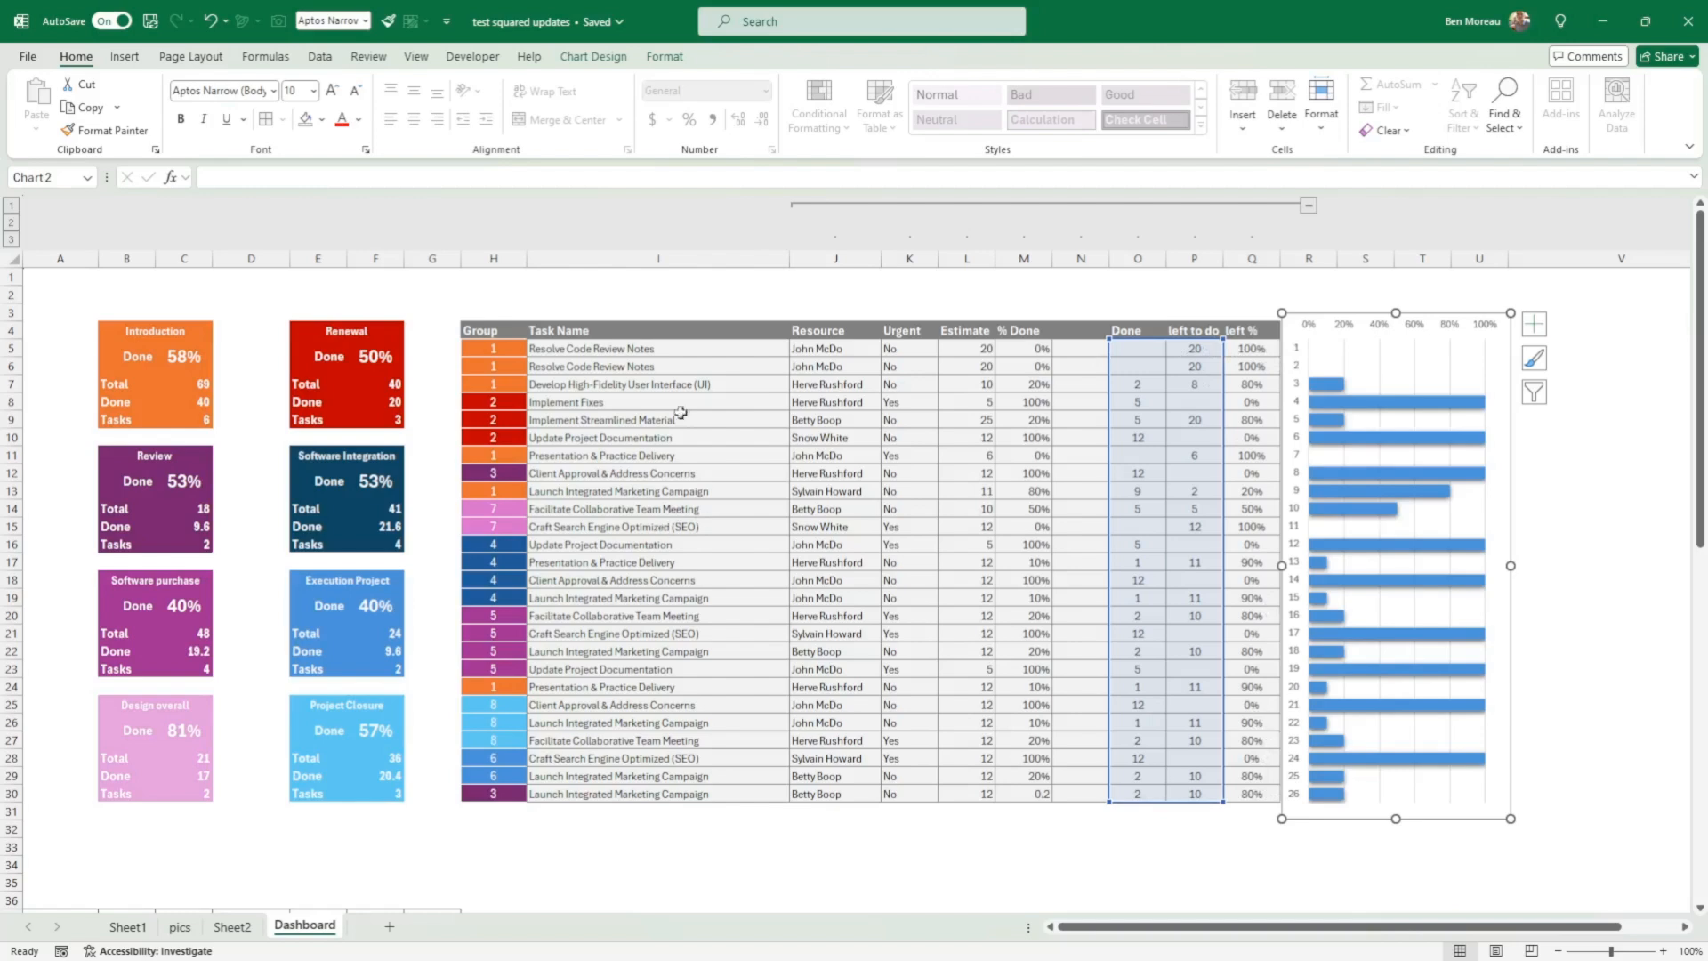
Step: Collapse the grouped task columns J:Q and narrow column D between the two columns of cards
click(1307, 207)
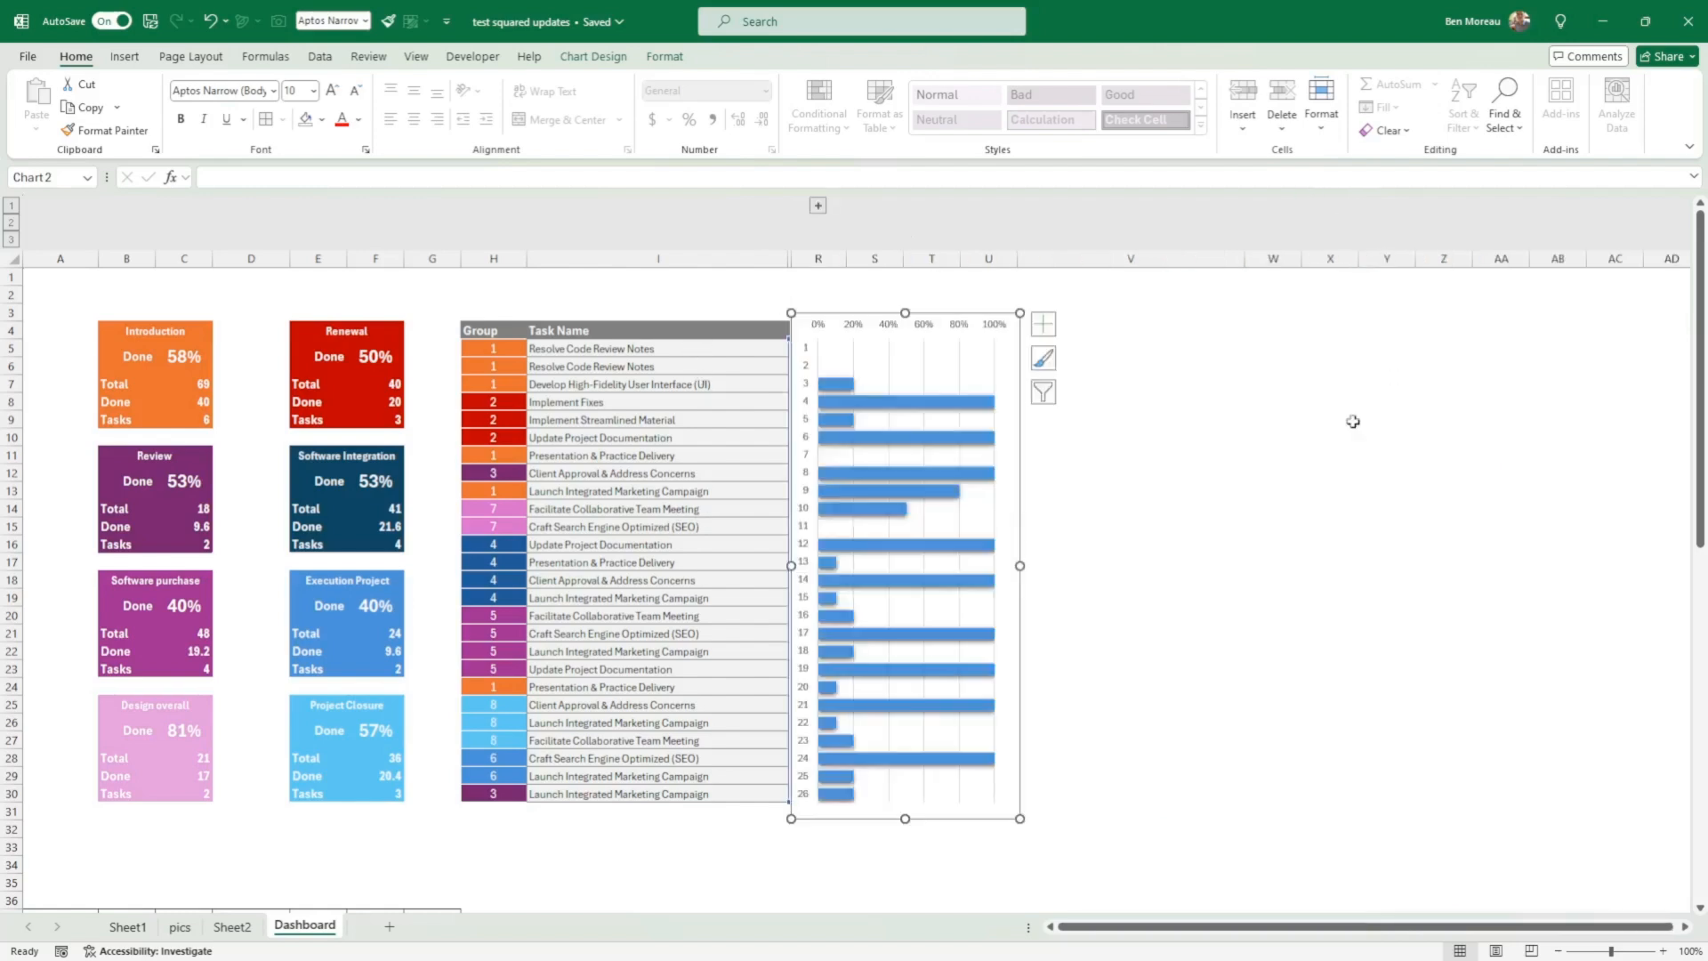
click(1292, 440)
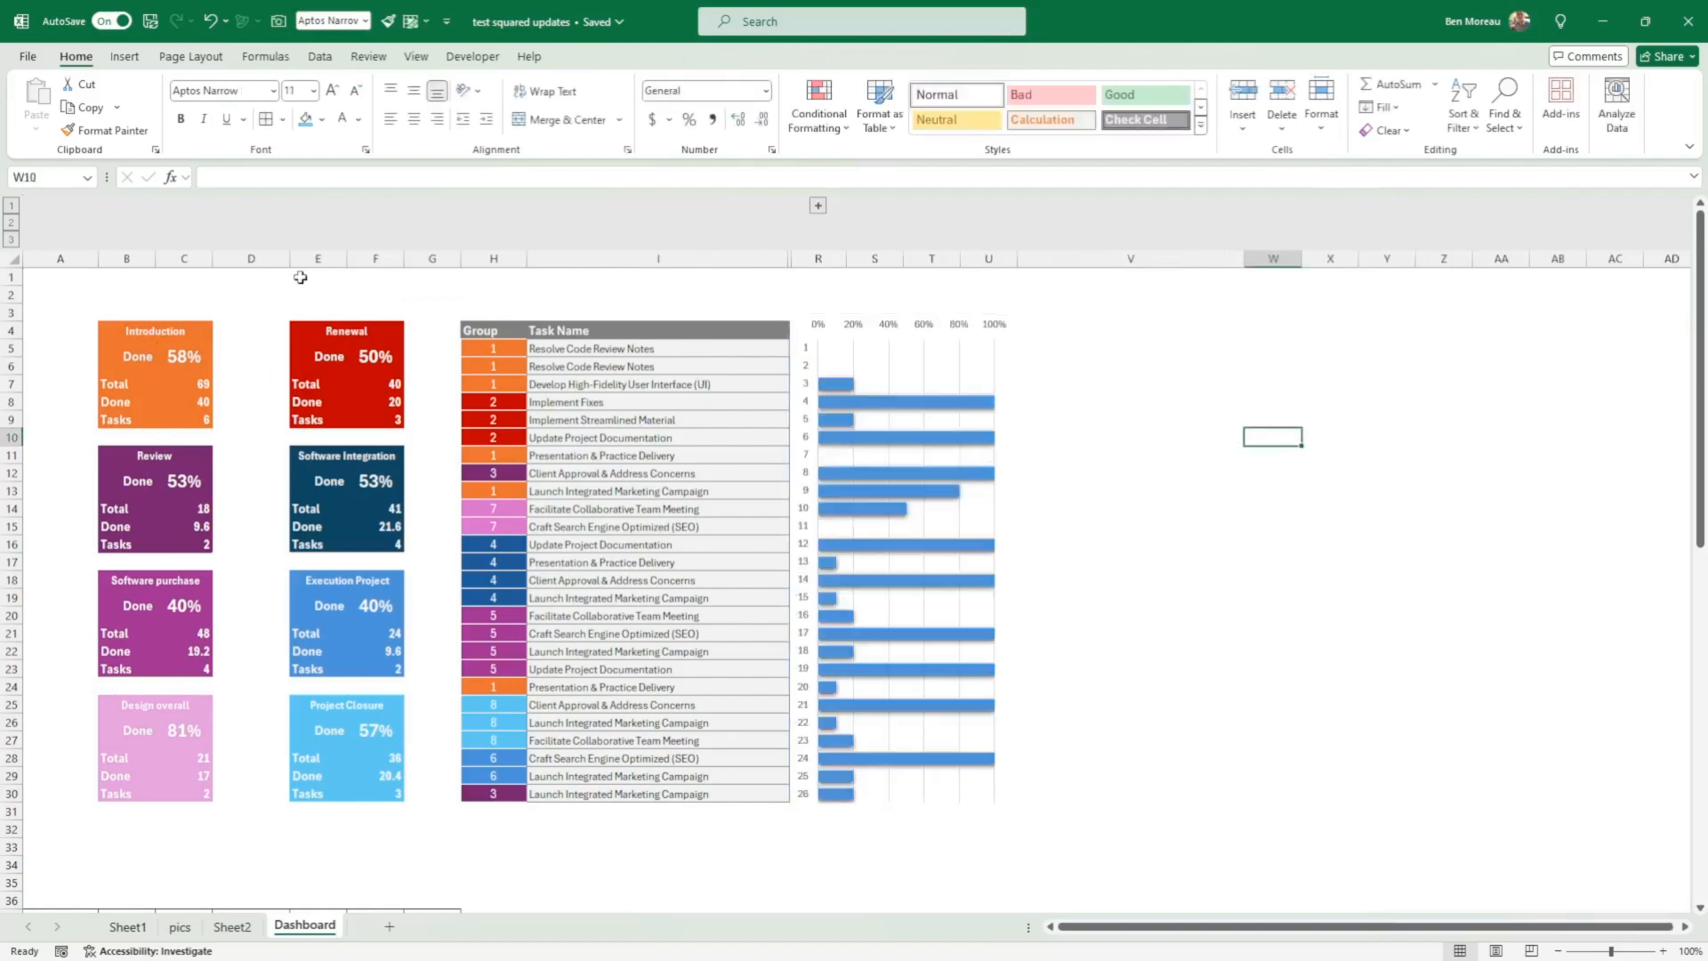
drag(294, 264, 261, 265)
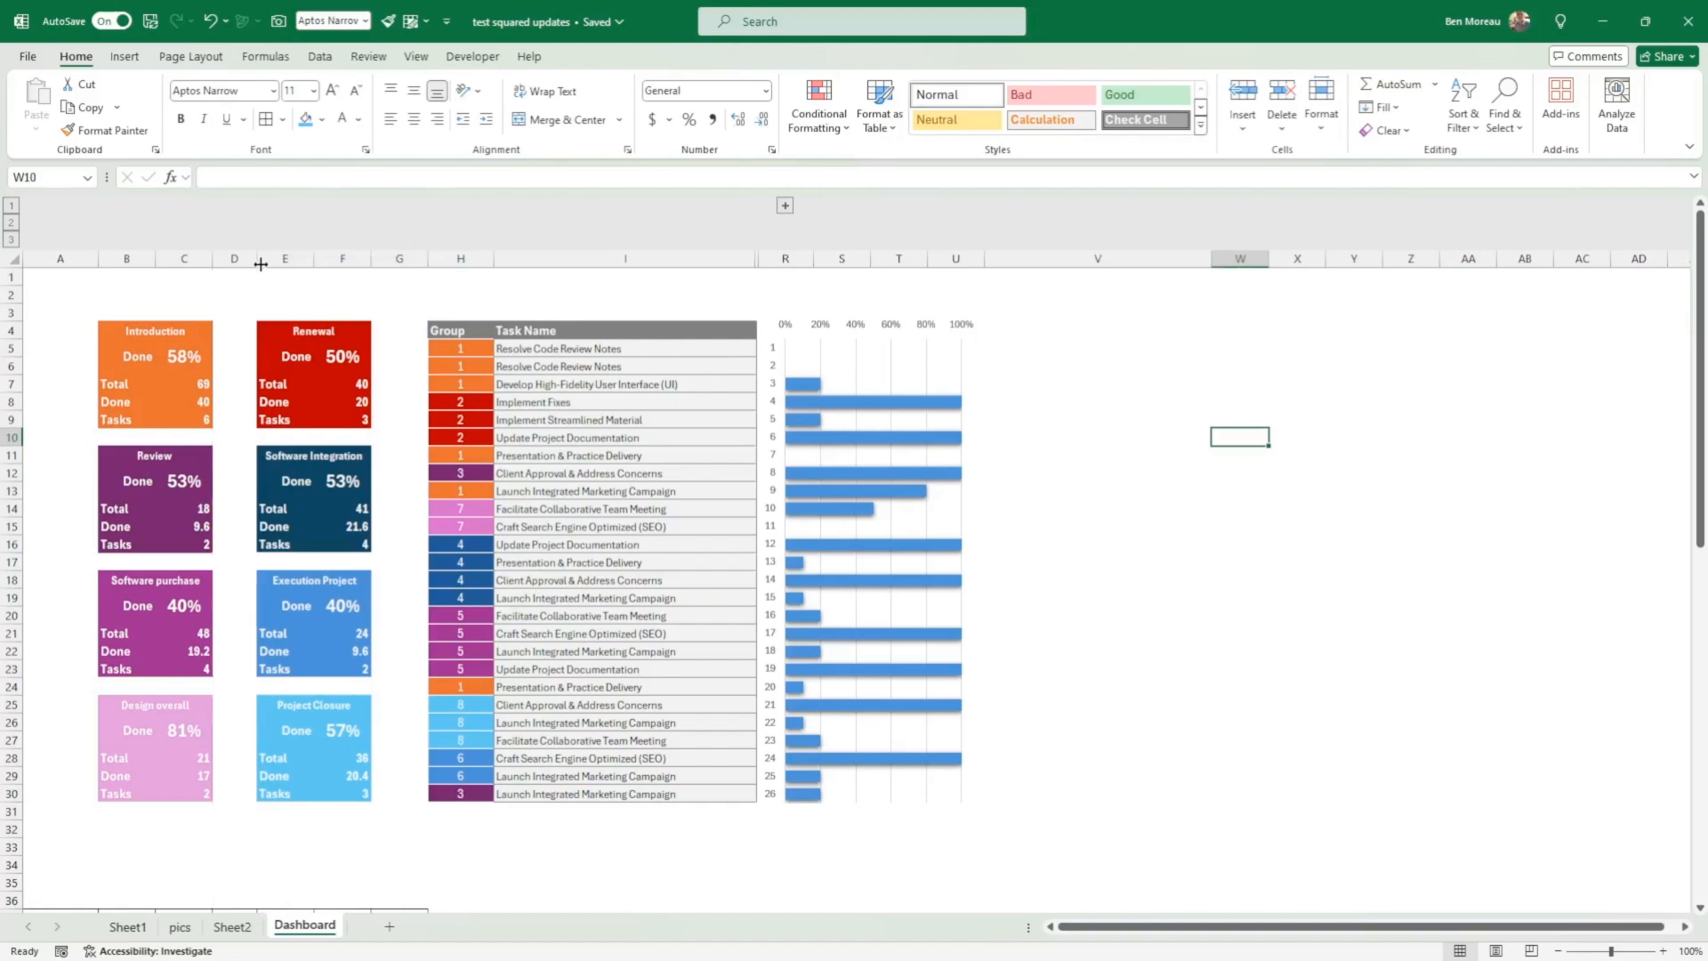
click(1227, 736)
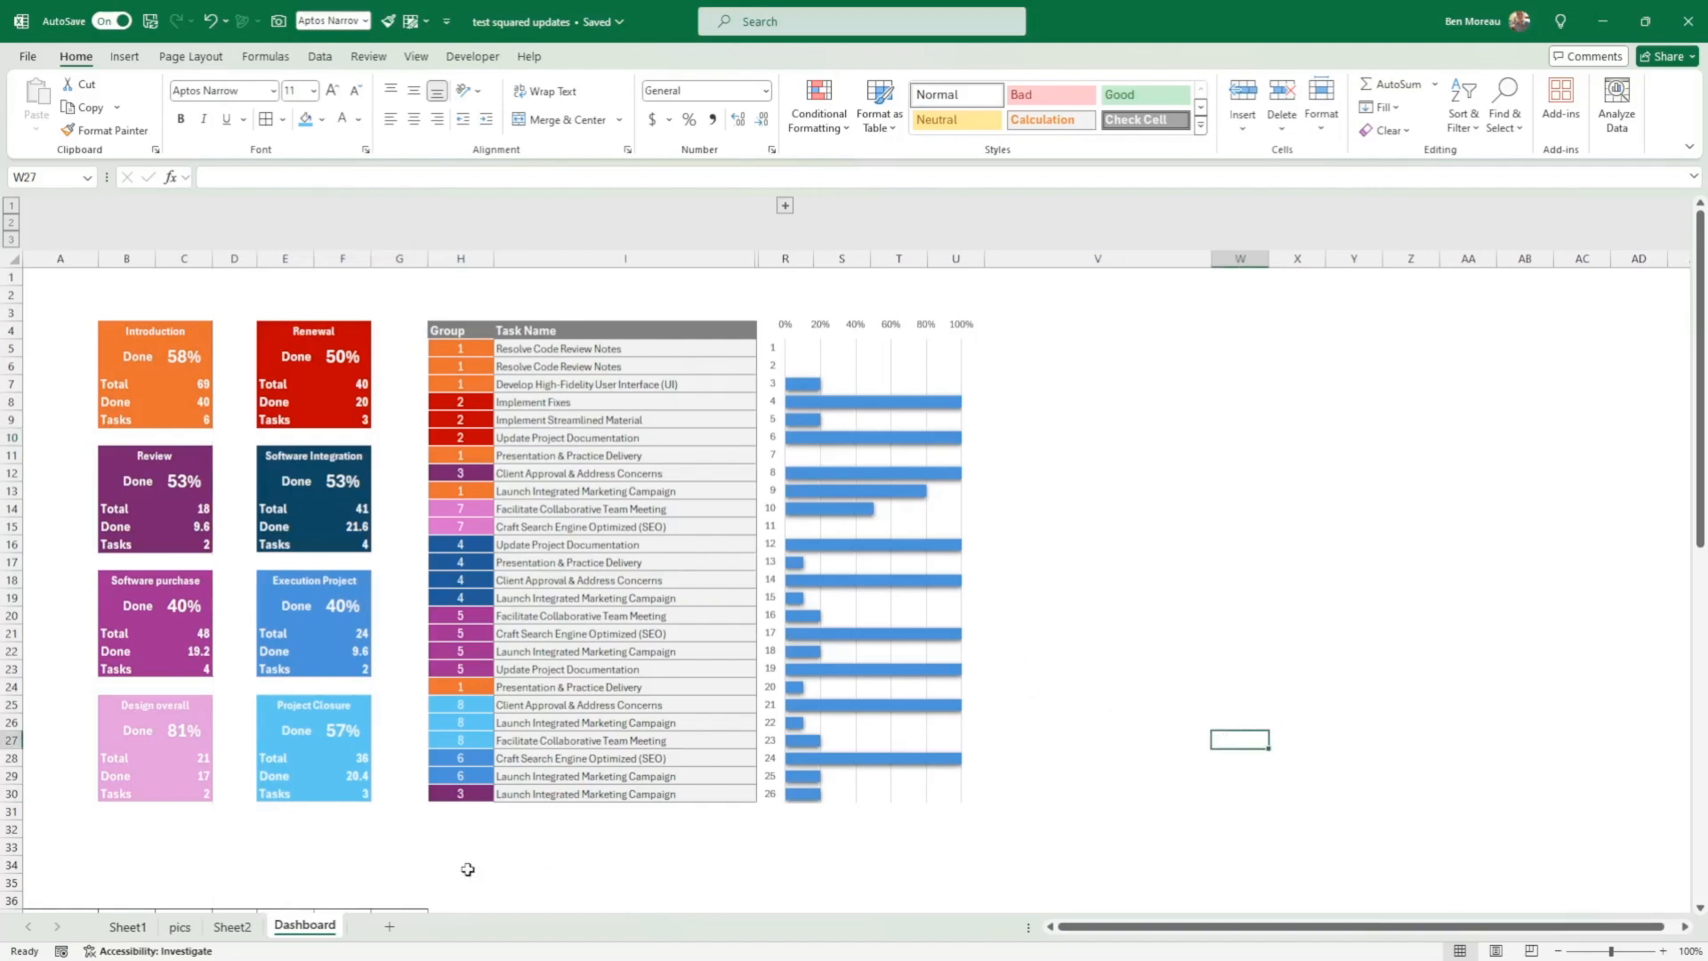
scroll(468, 869, down, 4)
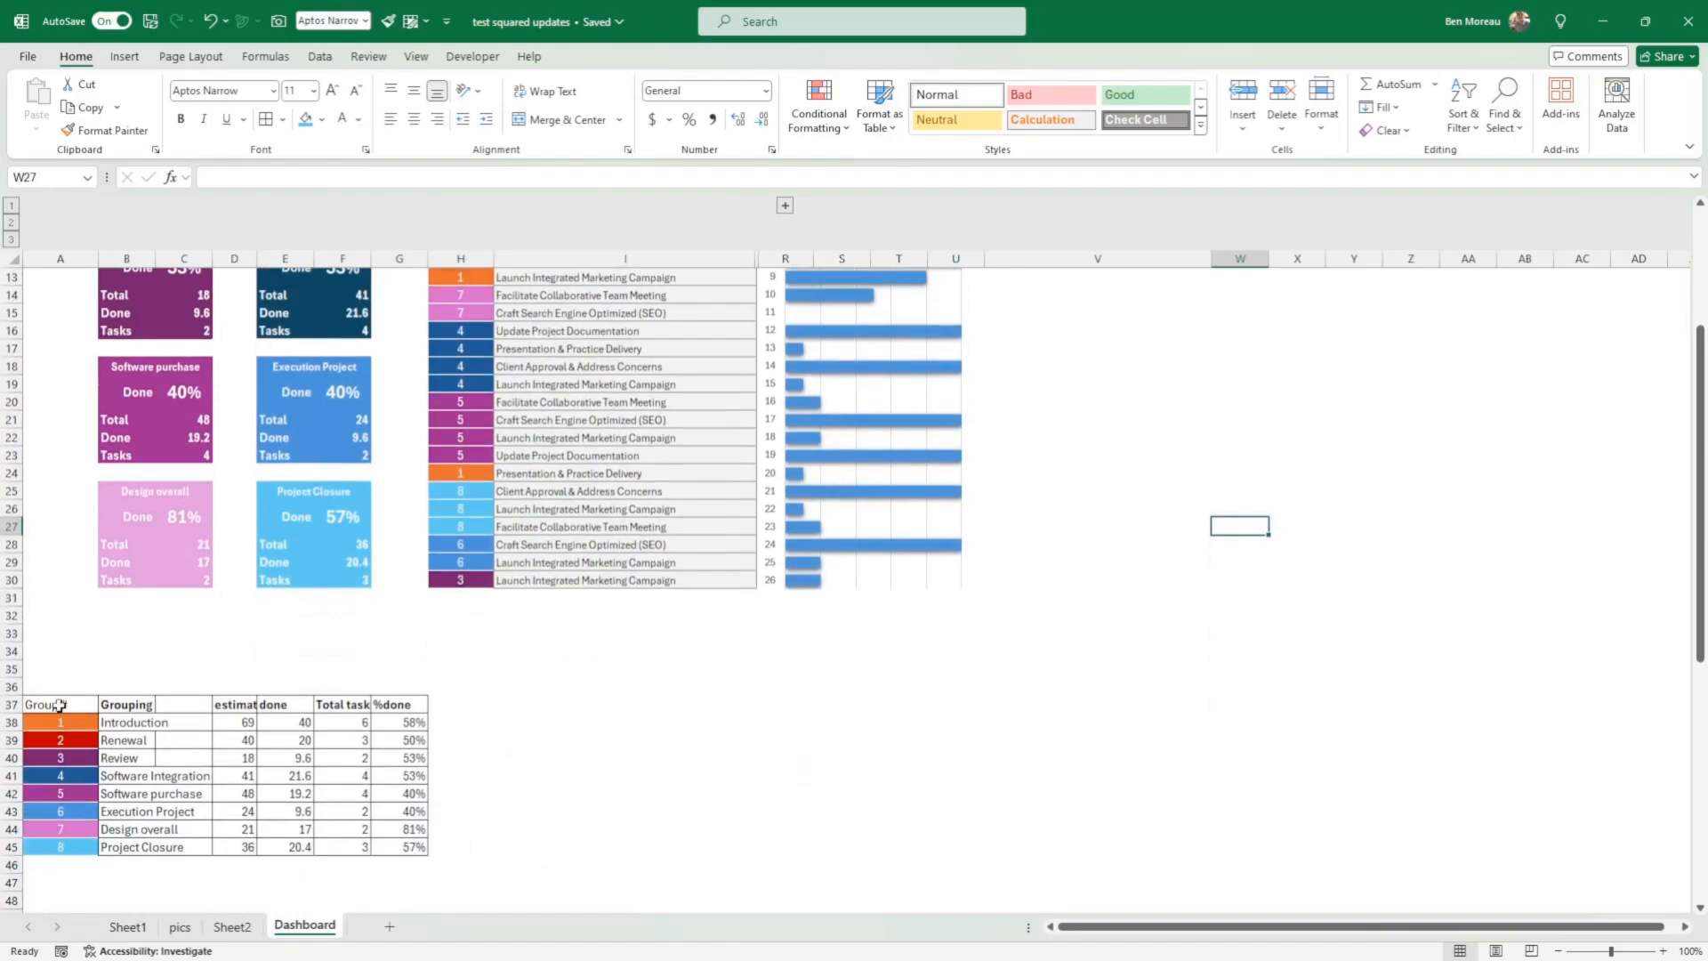
drag(60, 706, 411, 847)
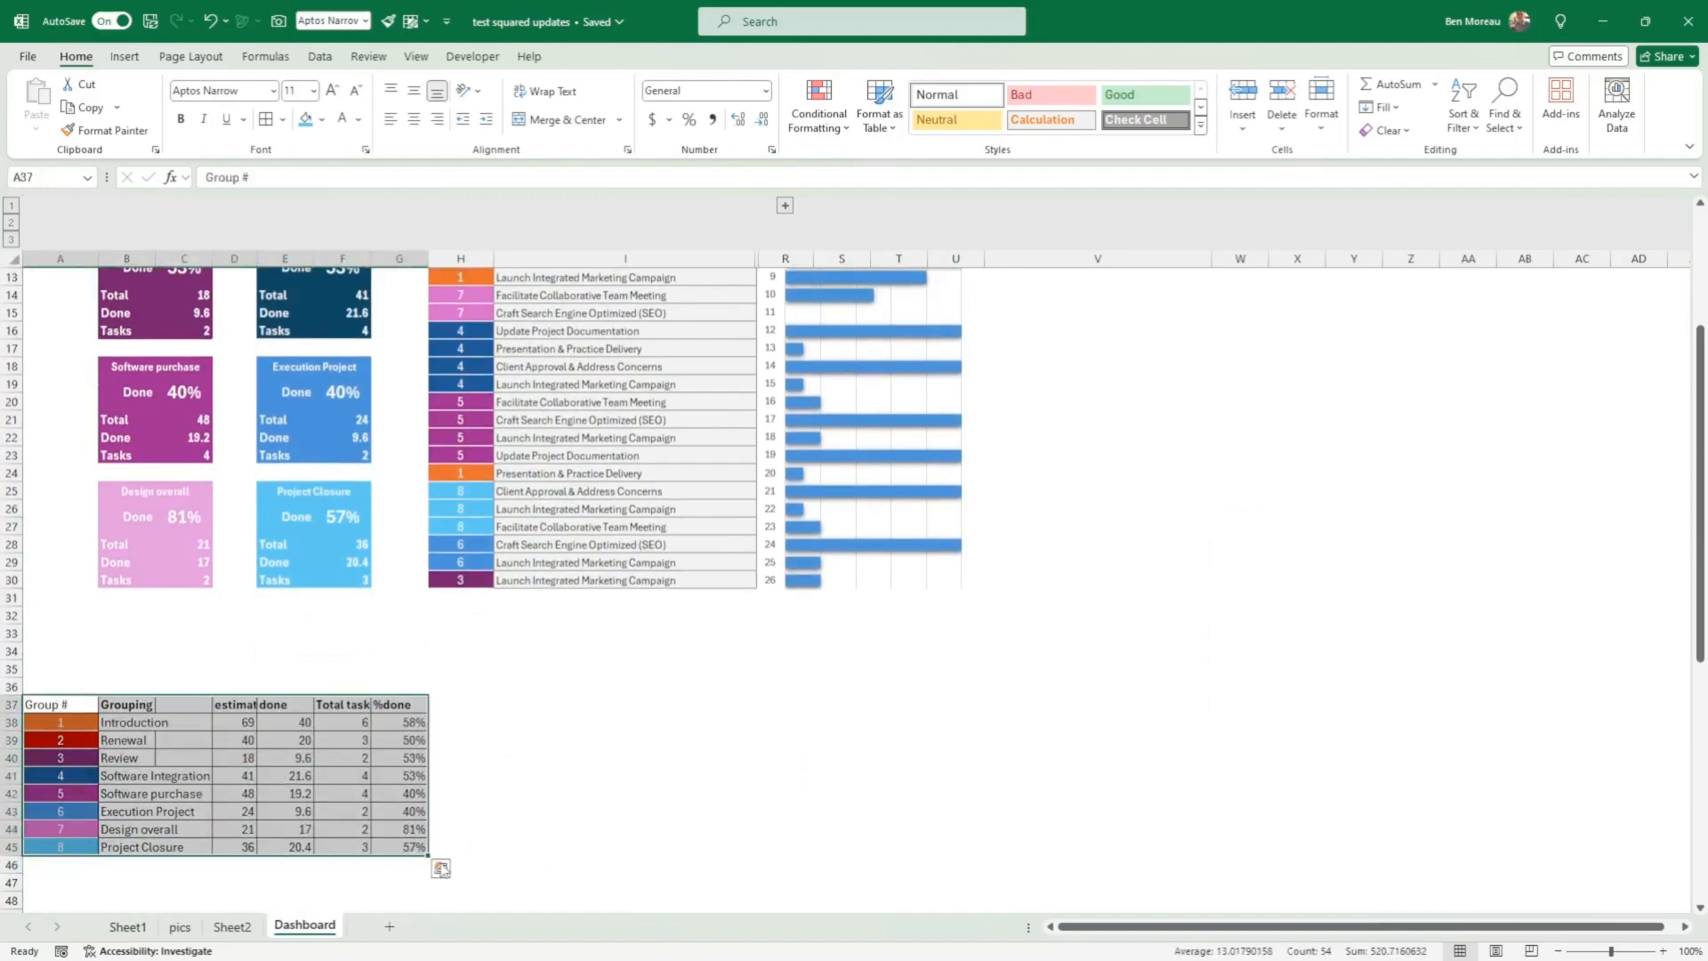
scroll(441, 869, up, 4)
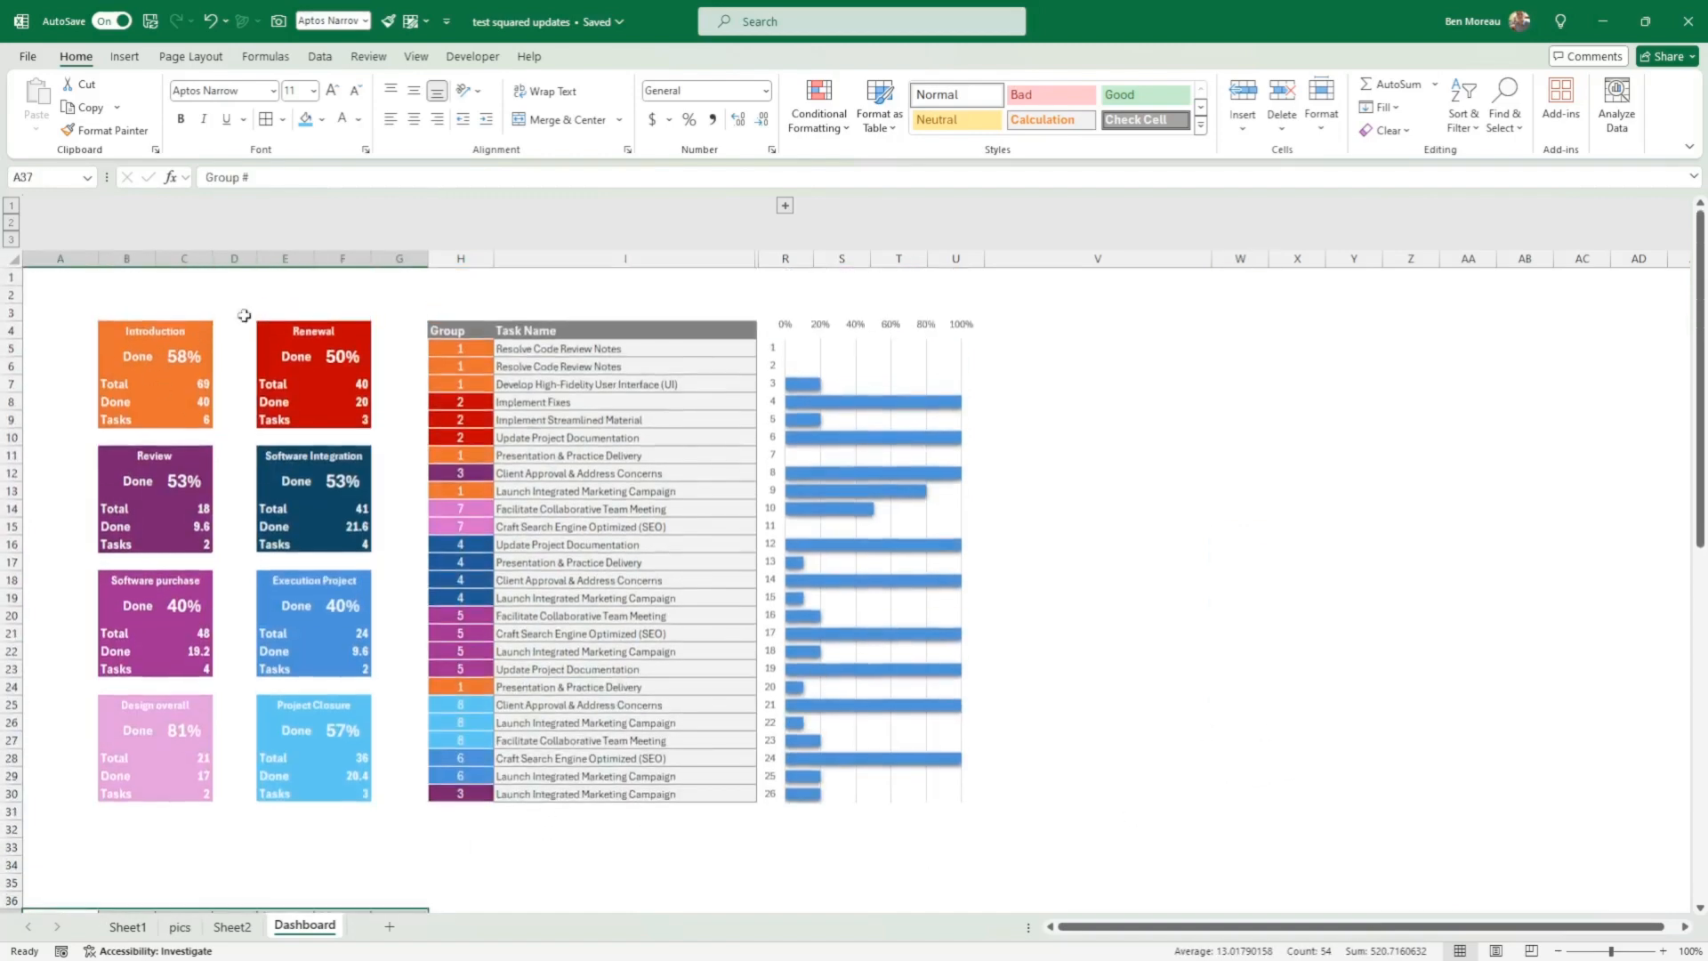
click(300, 846)
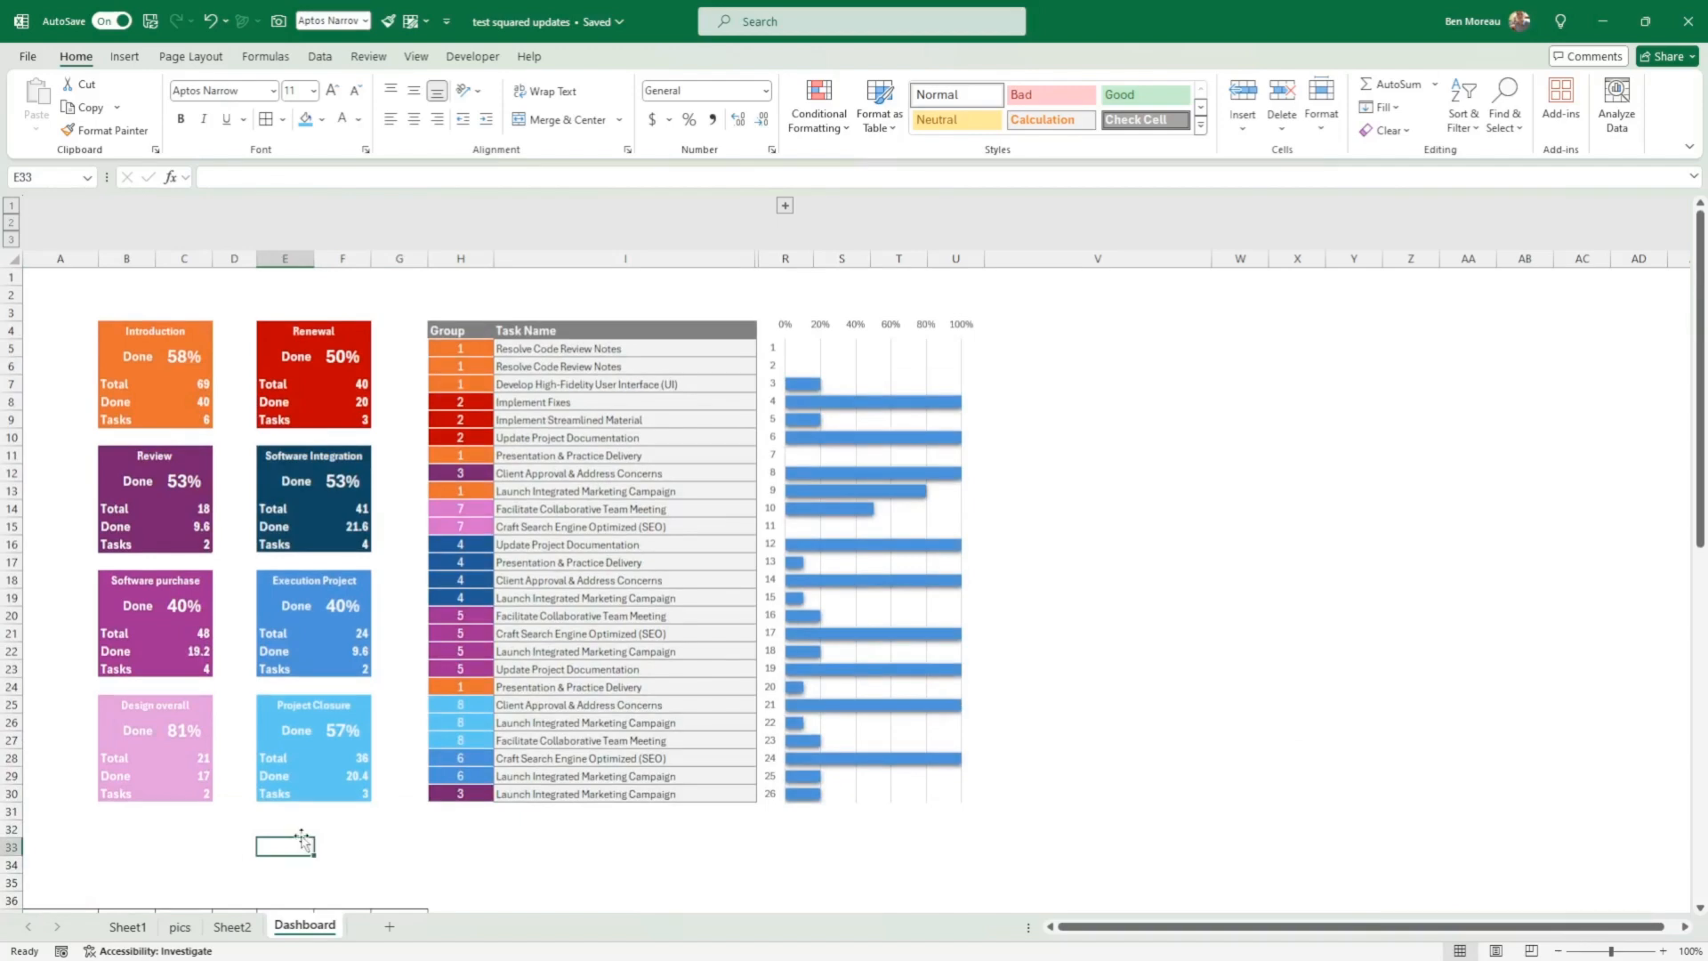